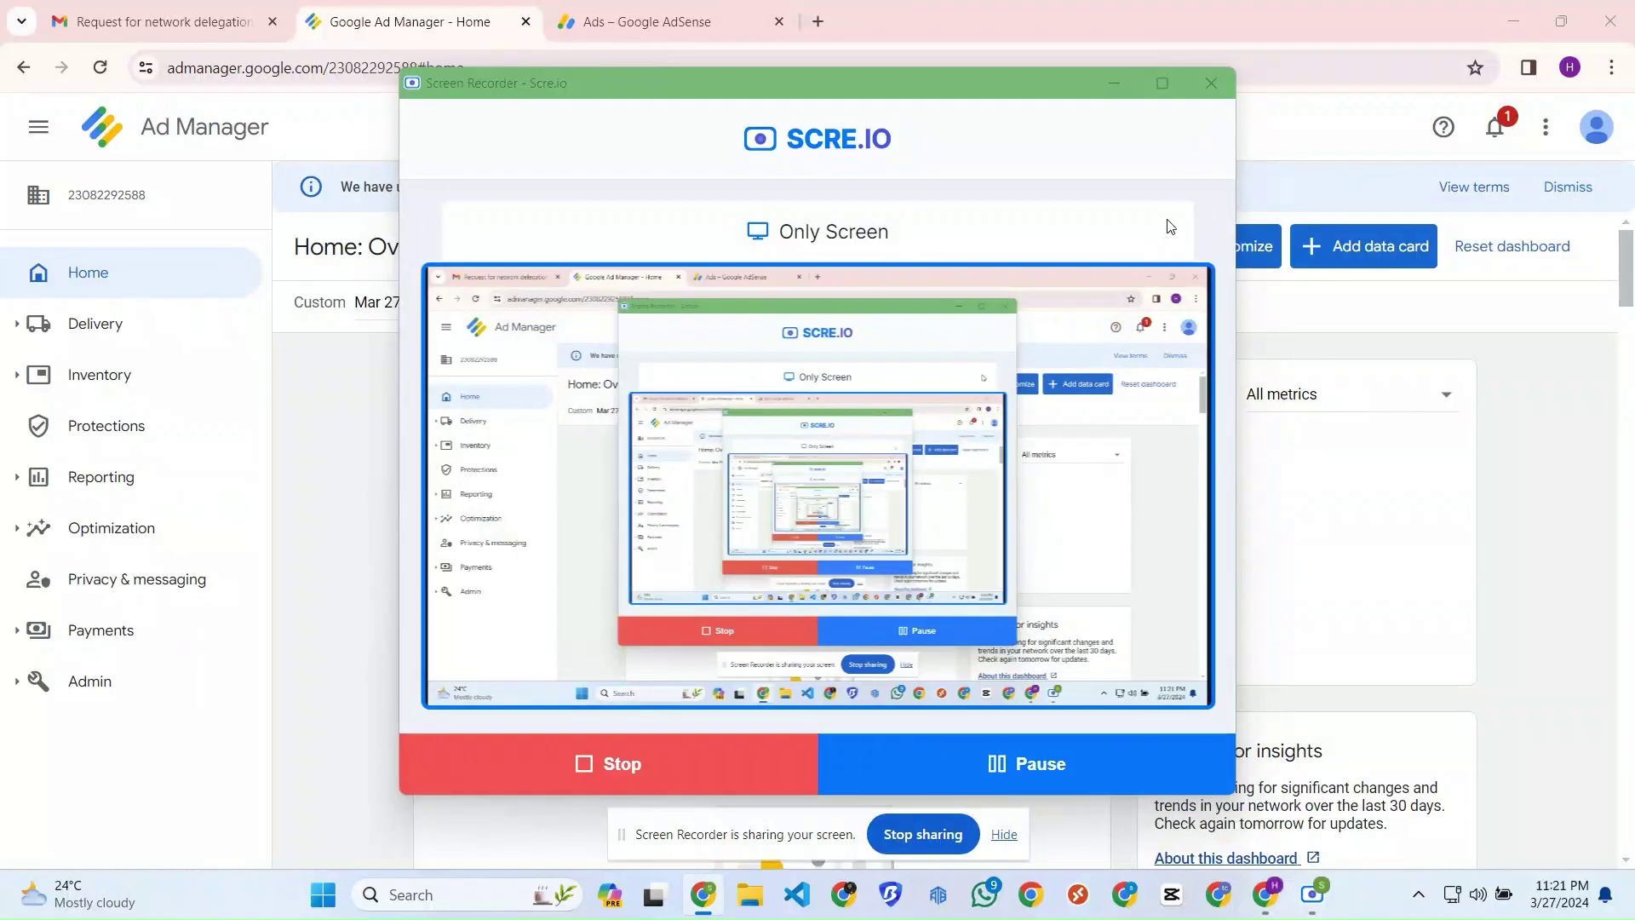
Read the network delegation request email, then return to the Ad Manager home page.
click(1131, 82)
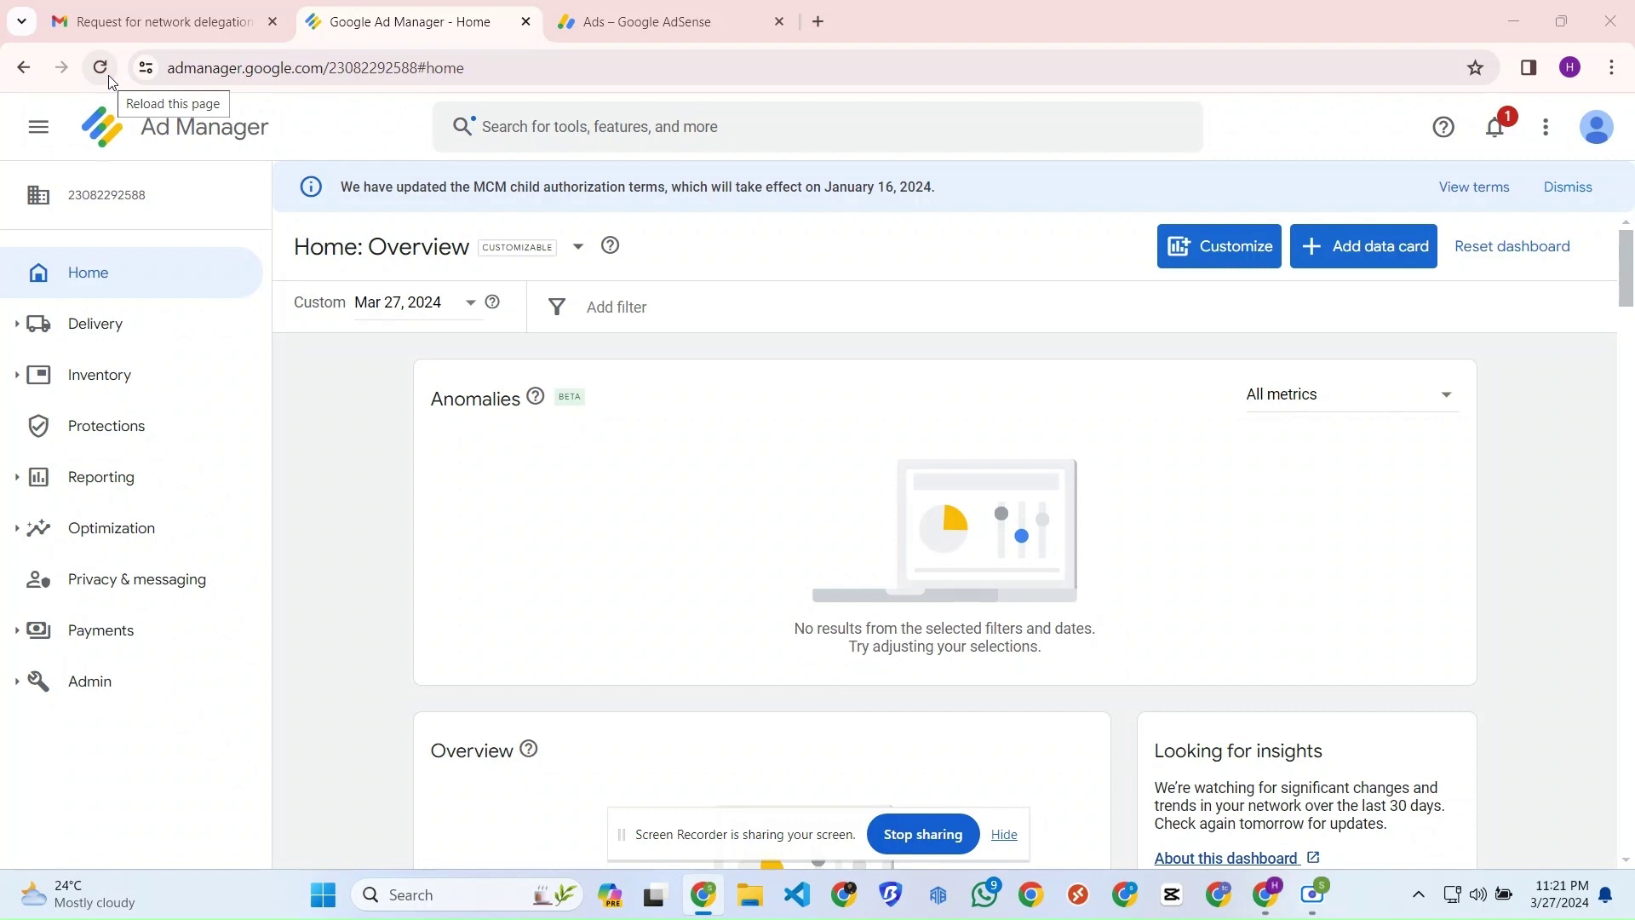
click(1000, 843)
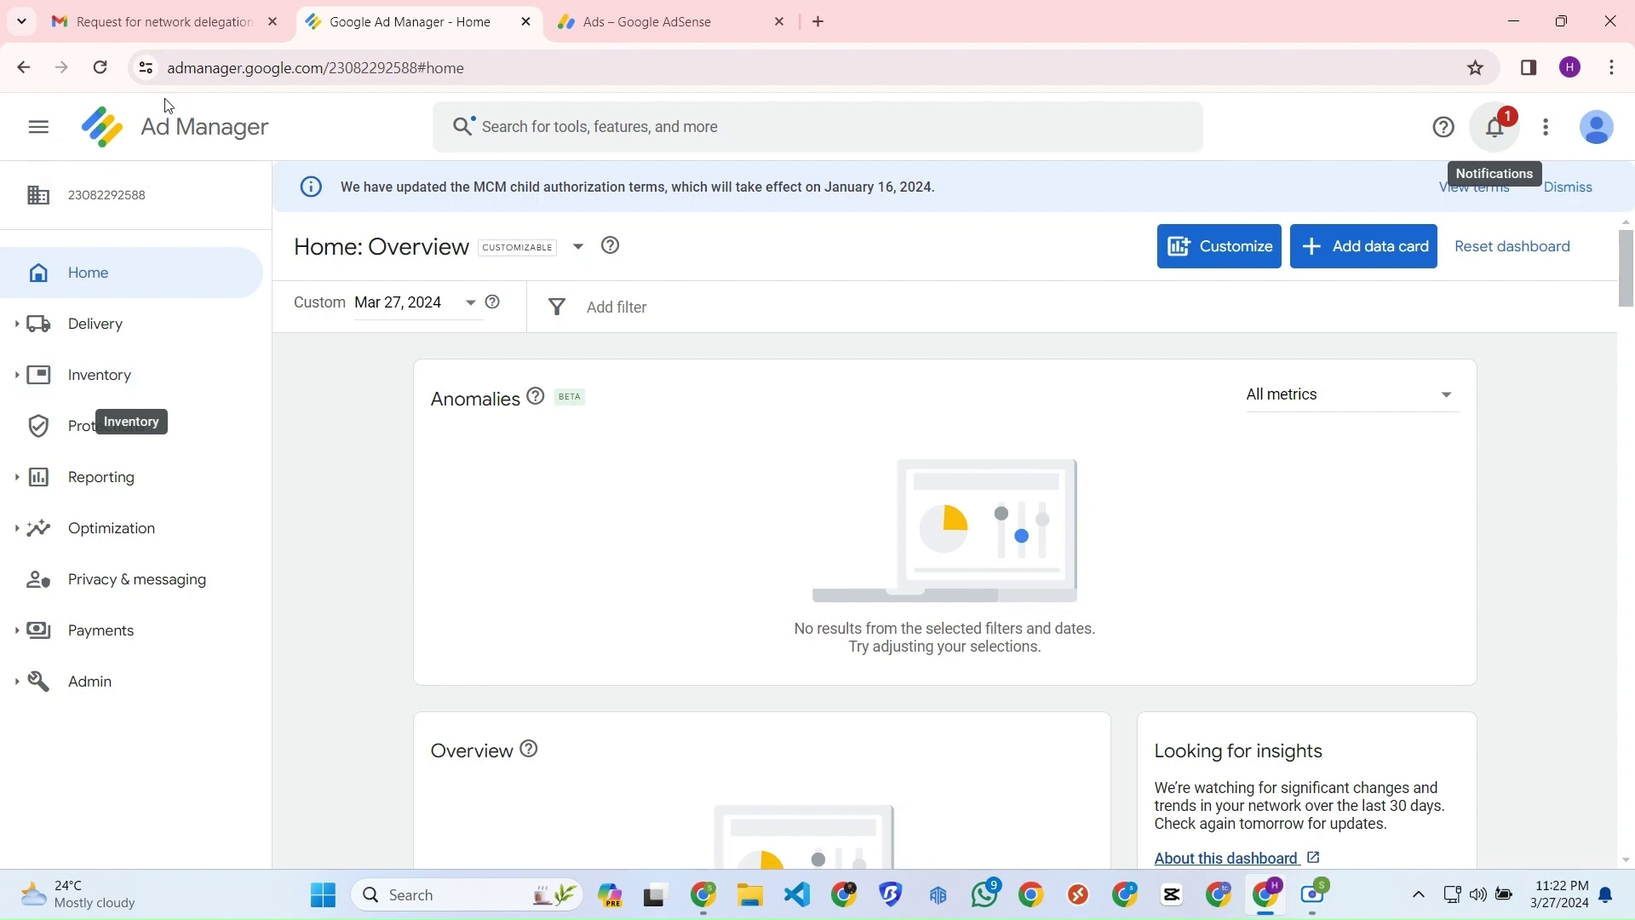
click(114, 26)
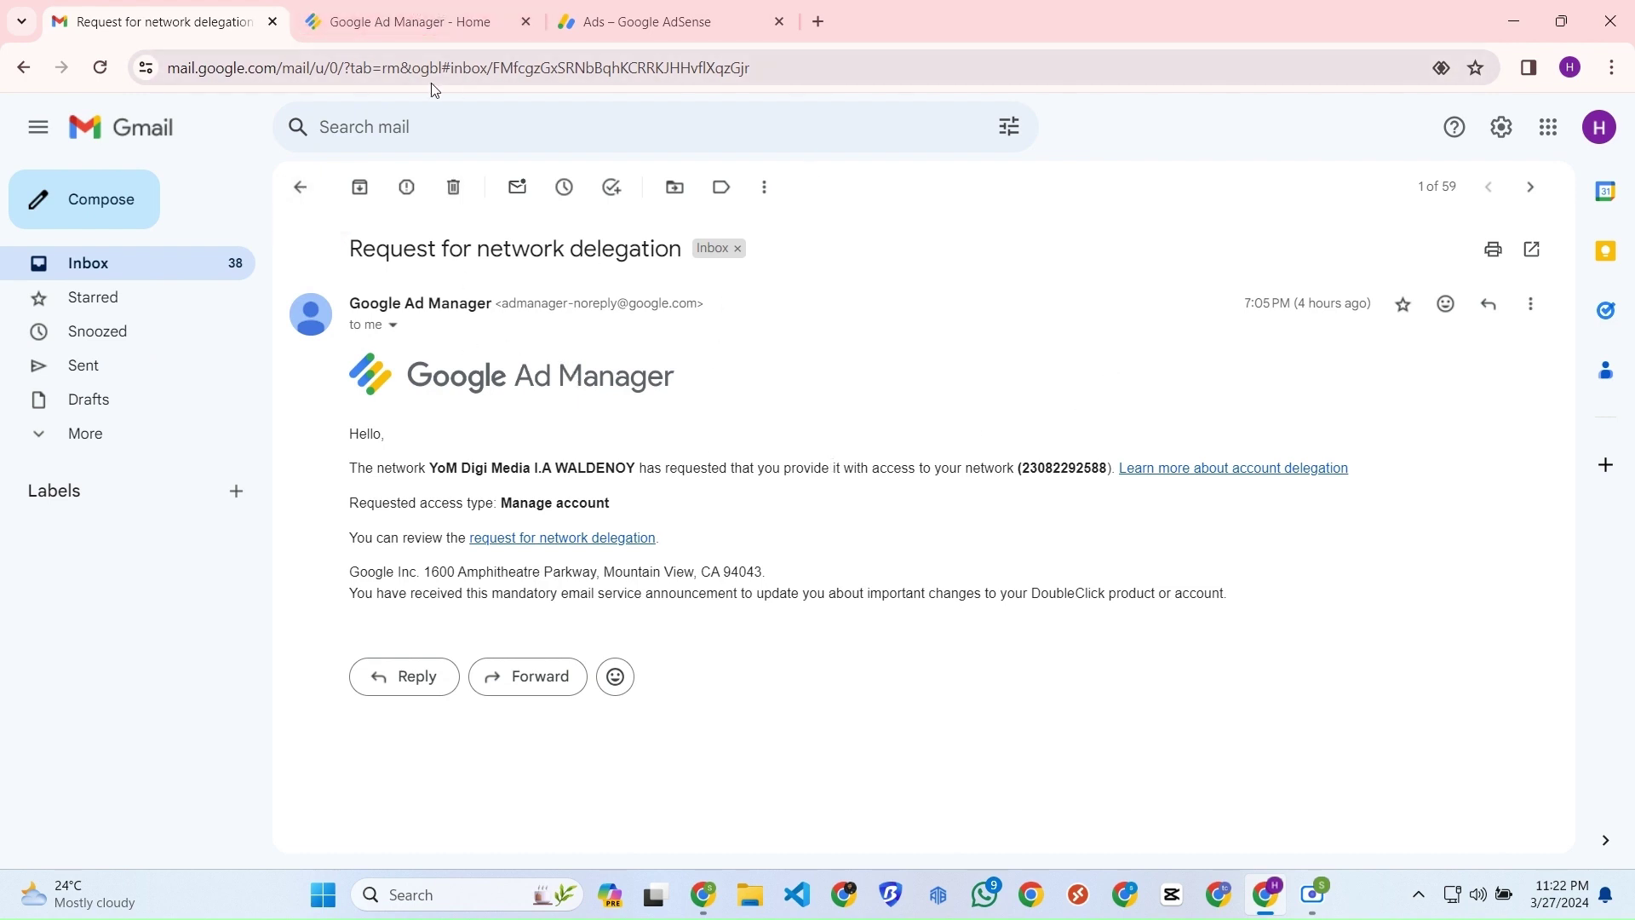
click(300, 8)
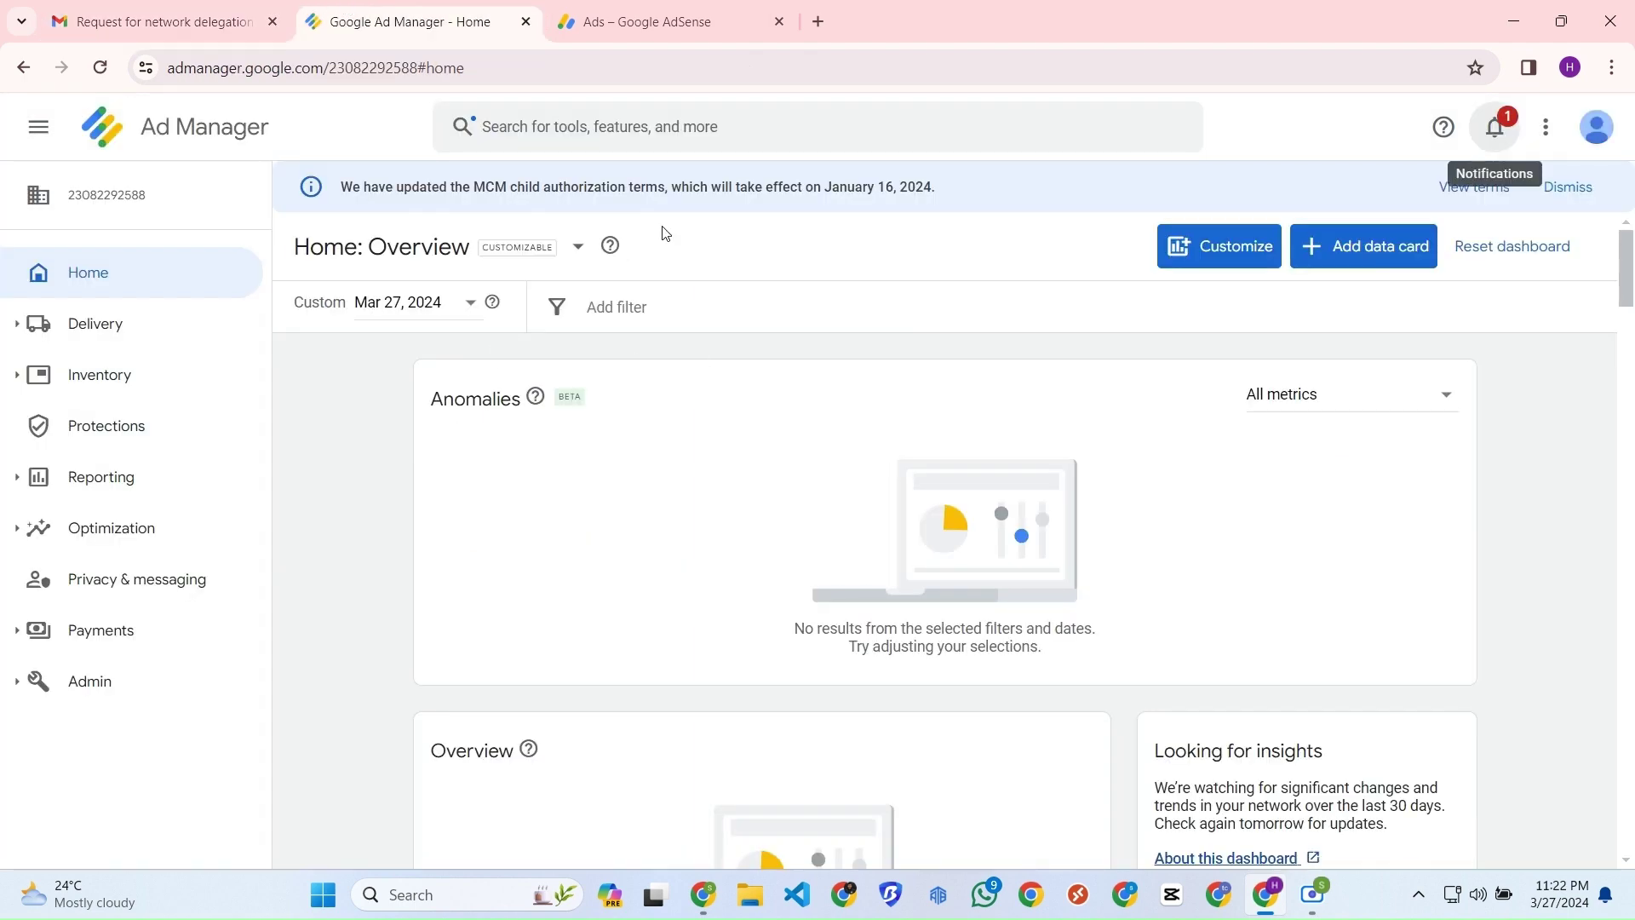
Switch AdSense Auto ads off for the site, apply it now, and return to Ad Manager.
click(724, 7)
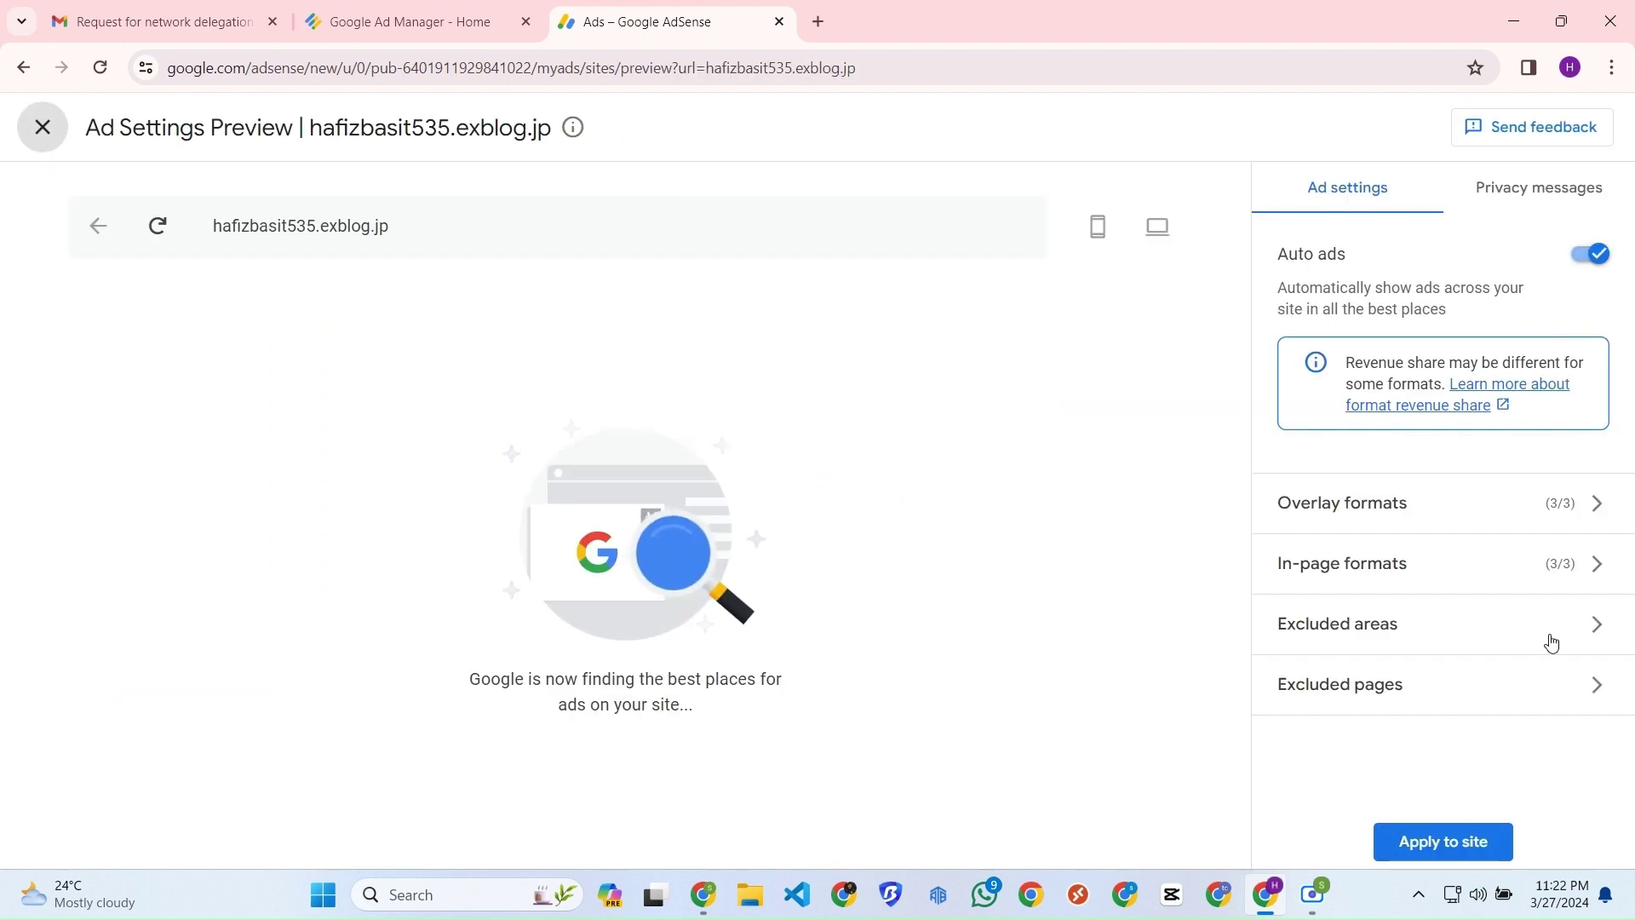
click(1596, 254)
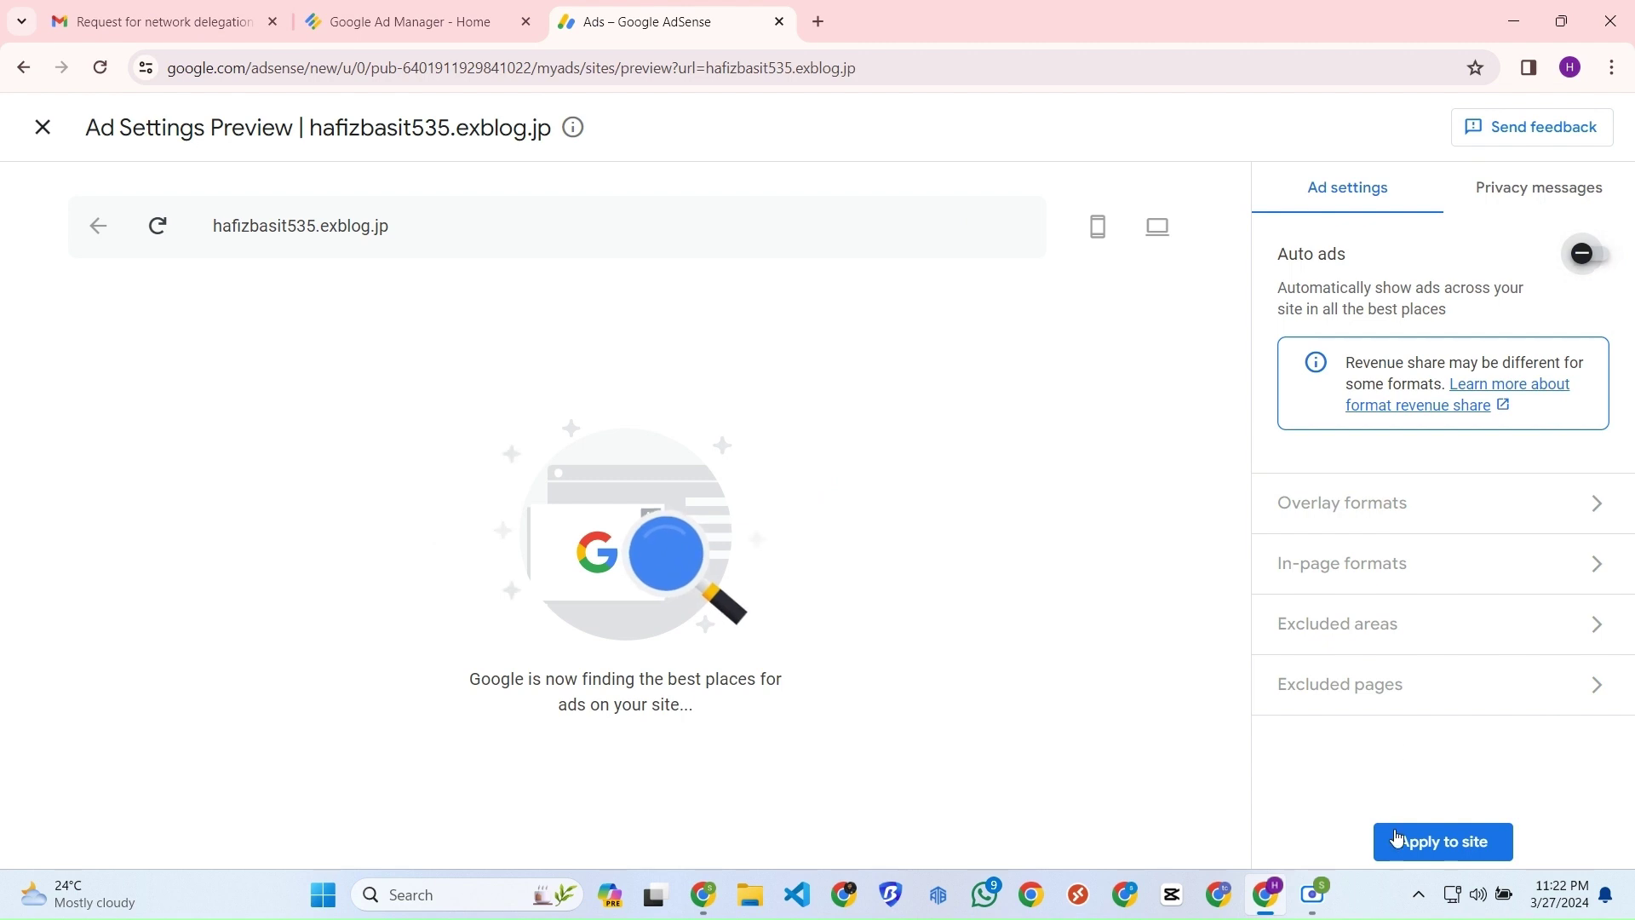
click(1482, 843)
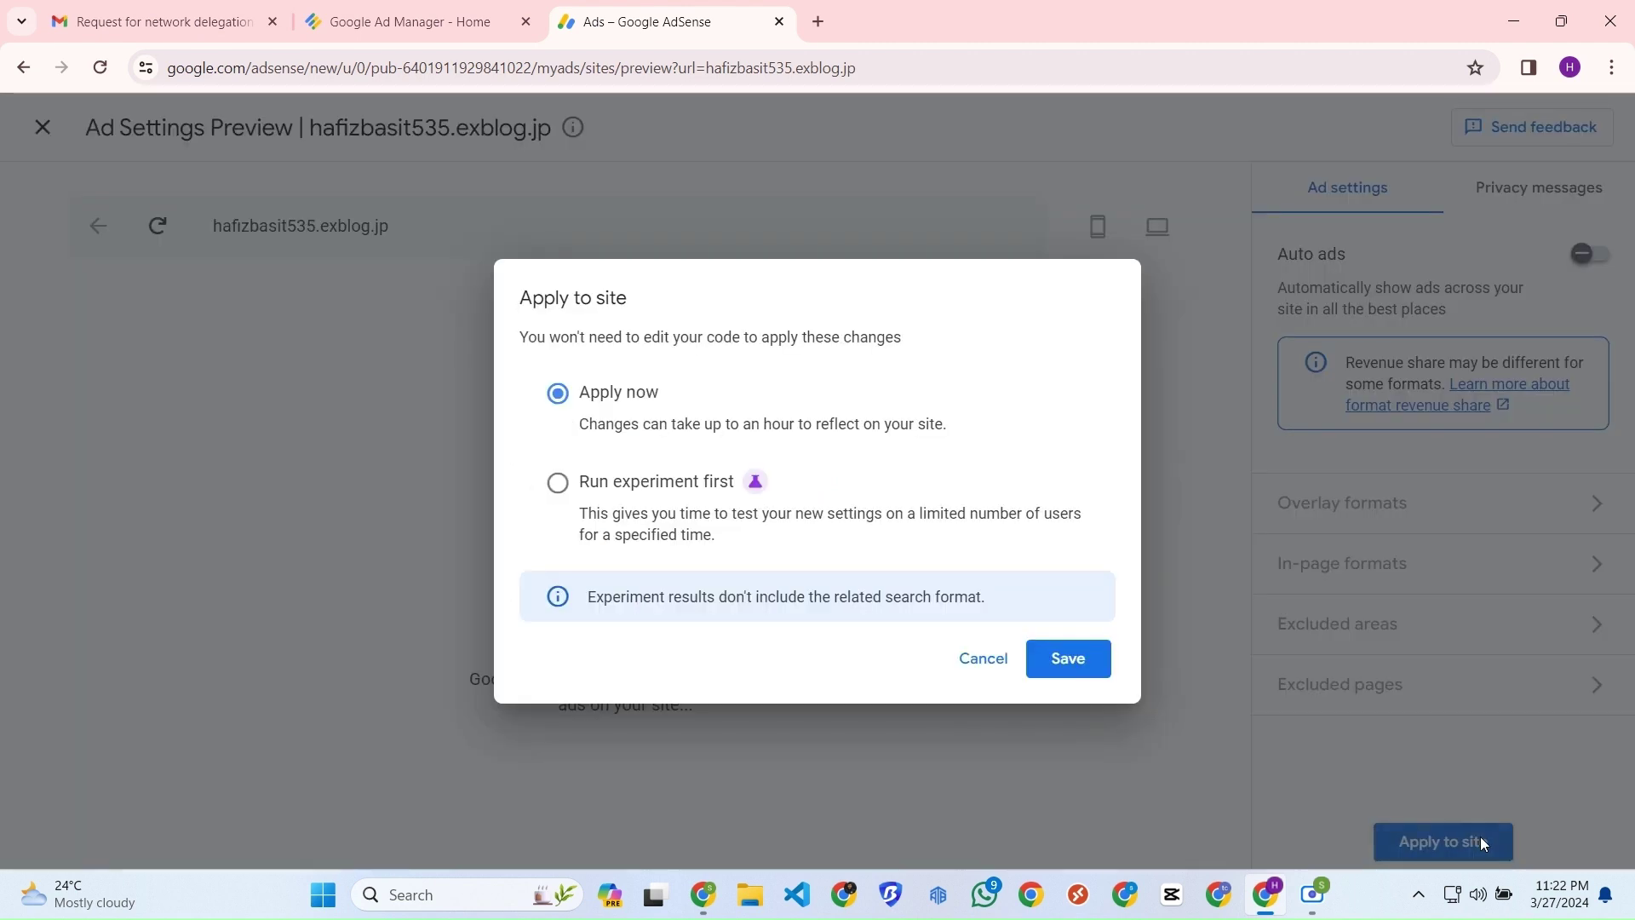
click(1066, 663)
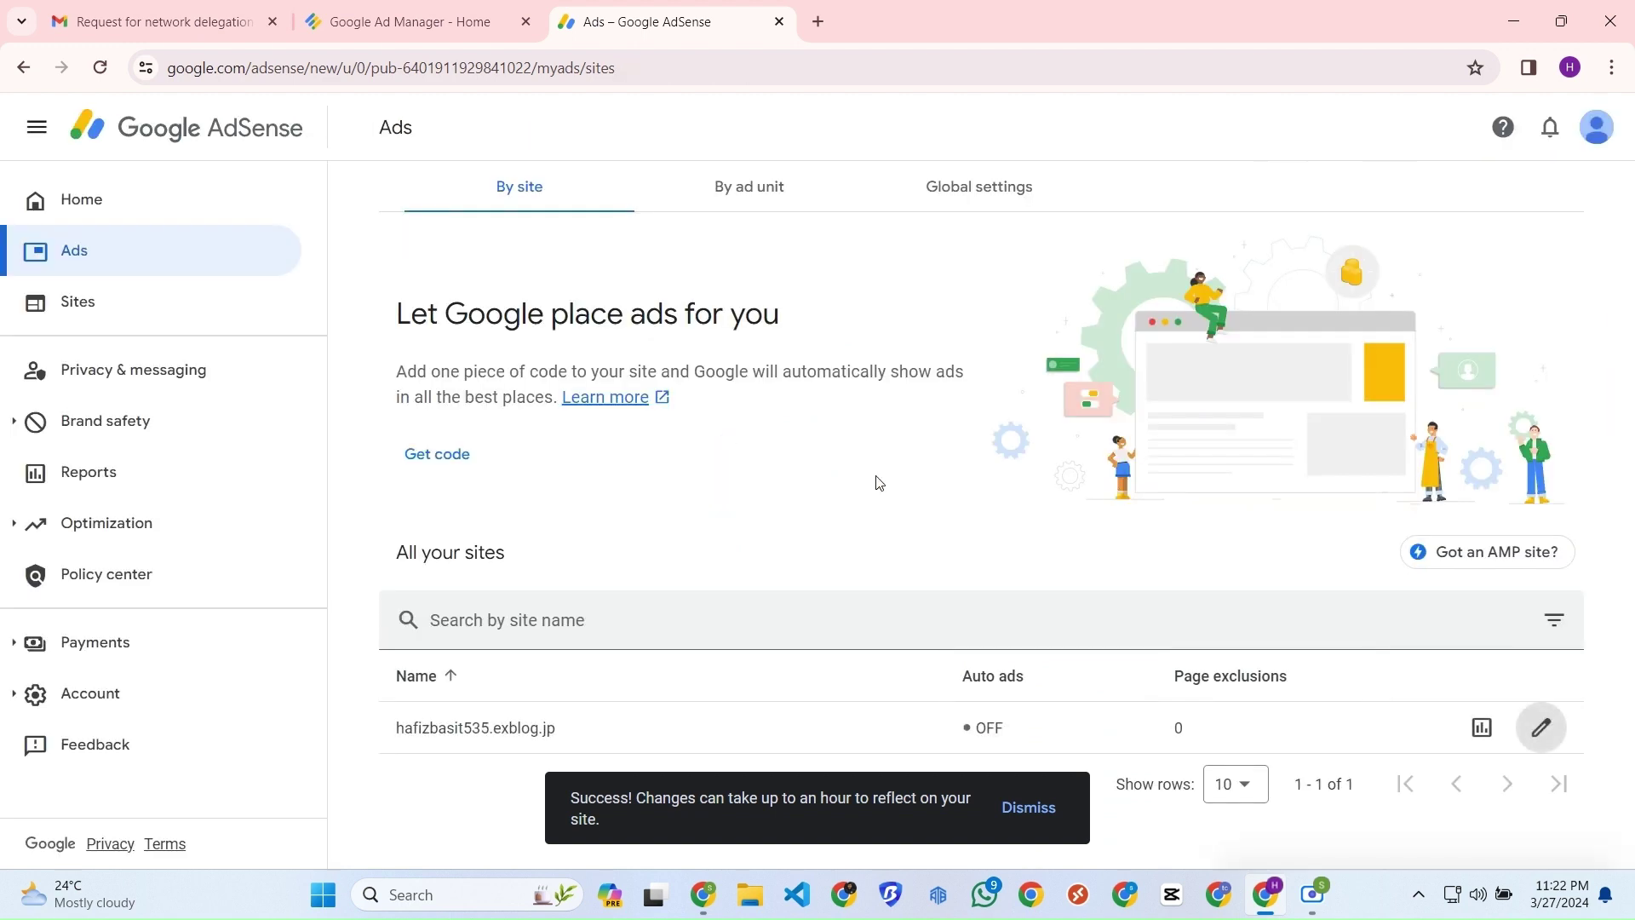
click(365, 8)
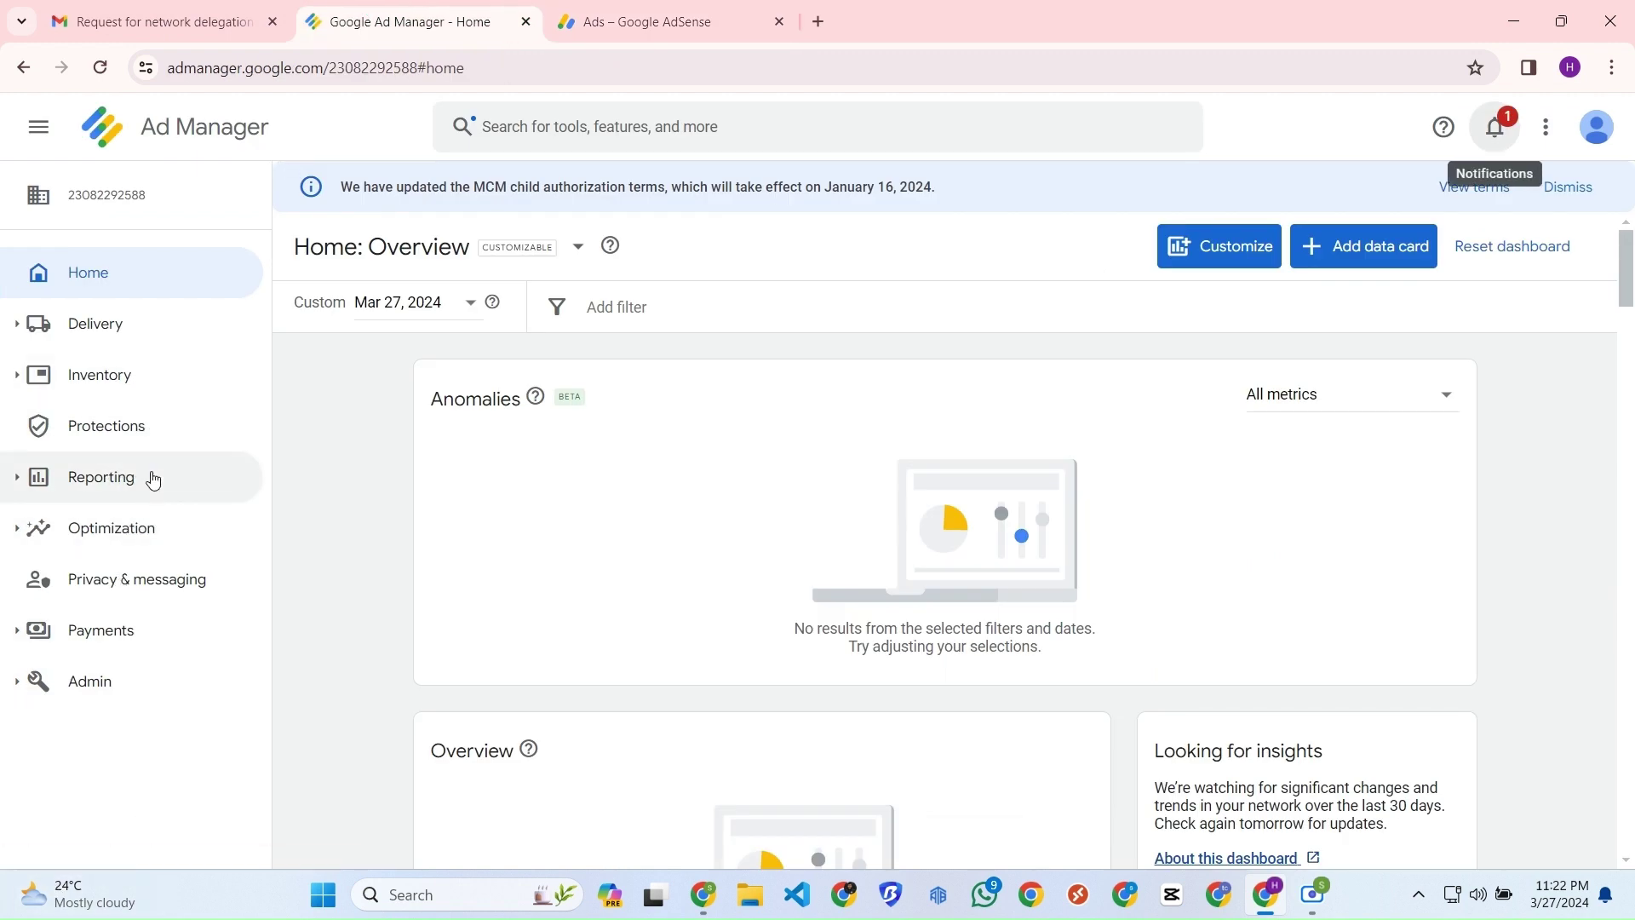
Open Inventory > Network settings, dismiss the MCM terms announcement, and expand the Admin section.
click(149, 388)
scroll(128, 673, down, 1)
click(132, 696)
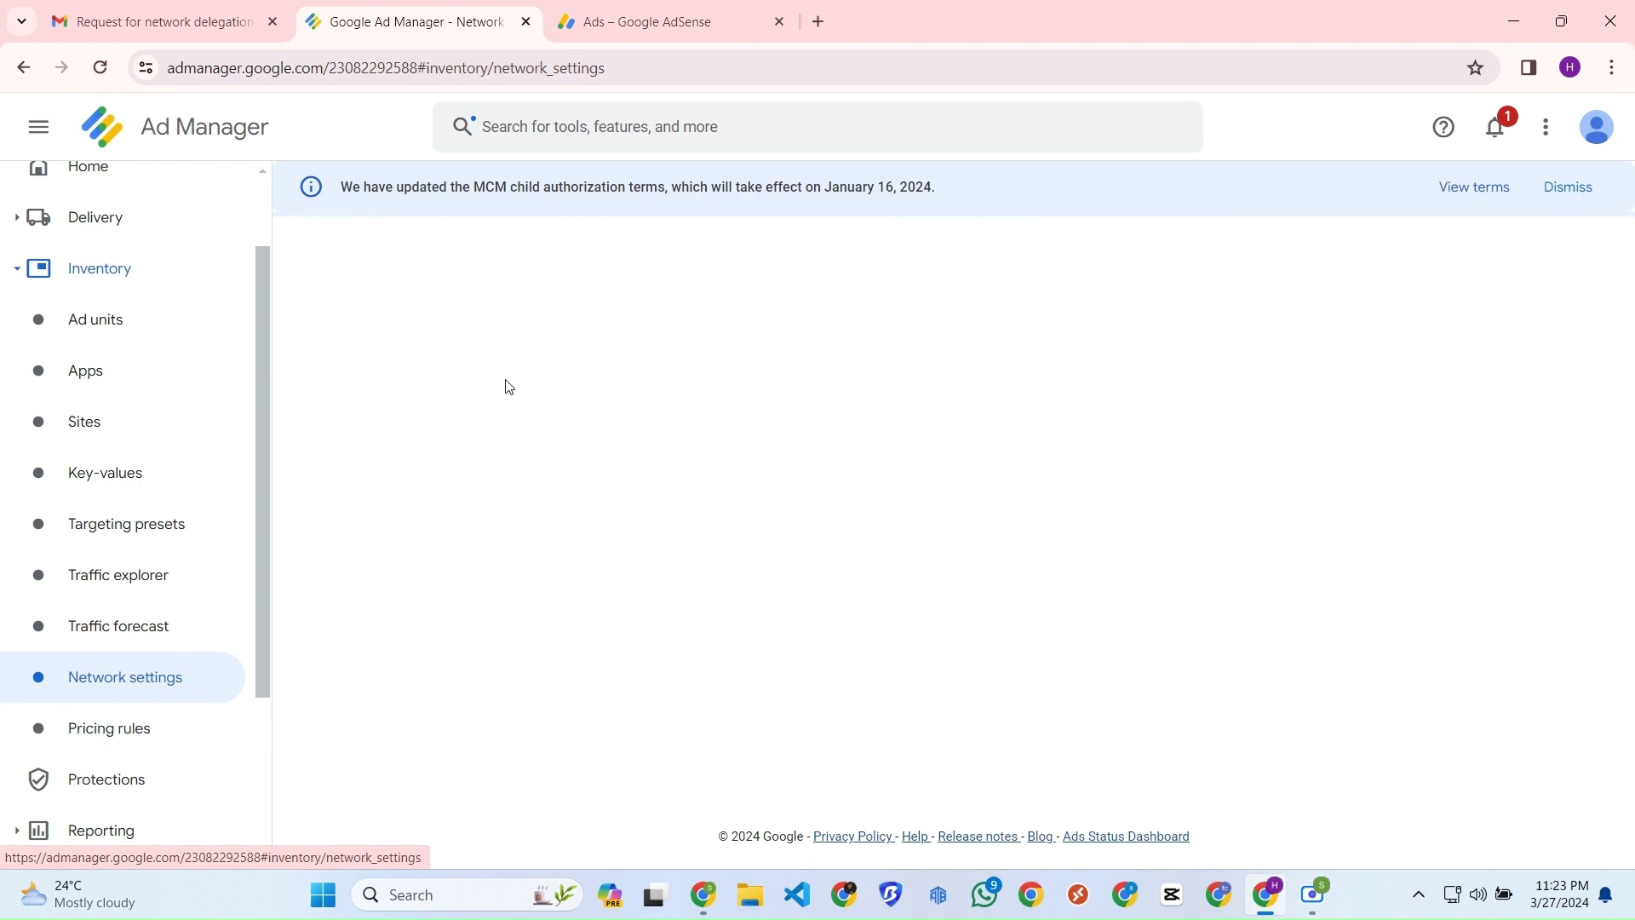
click(1566, 186)
scroll(528, 511, down, 1)
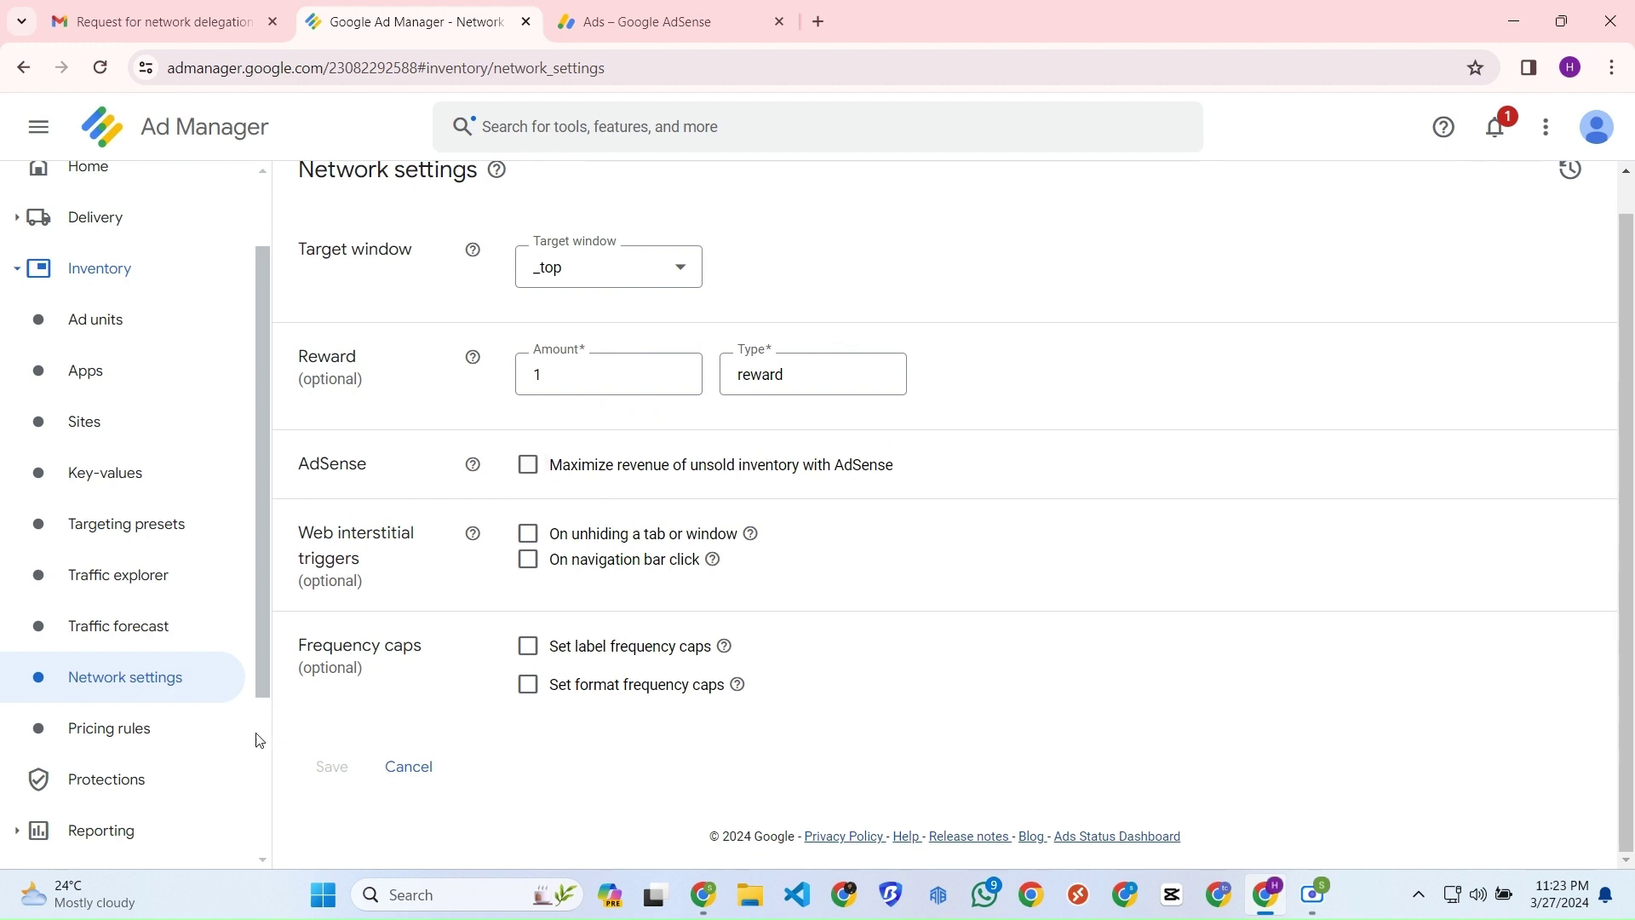
scroll(168, 621, down, 3)
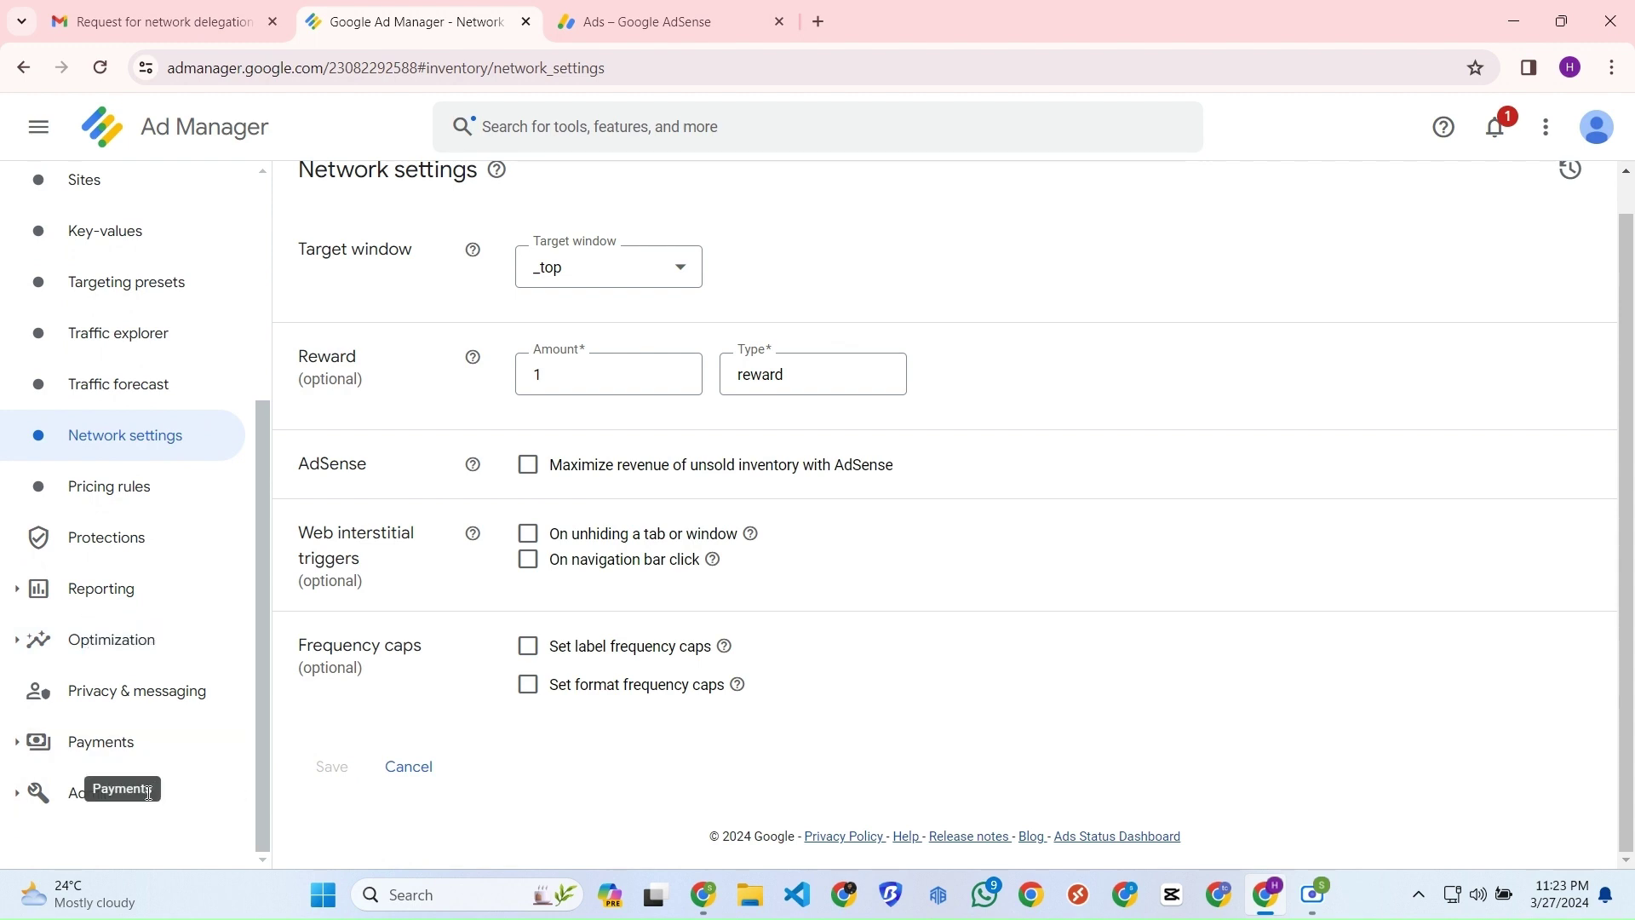
click(75, 805)
scroll(171, 707, down, 6)
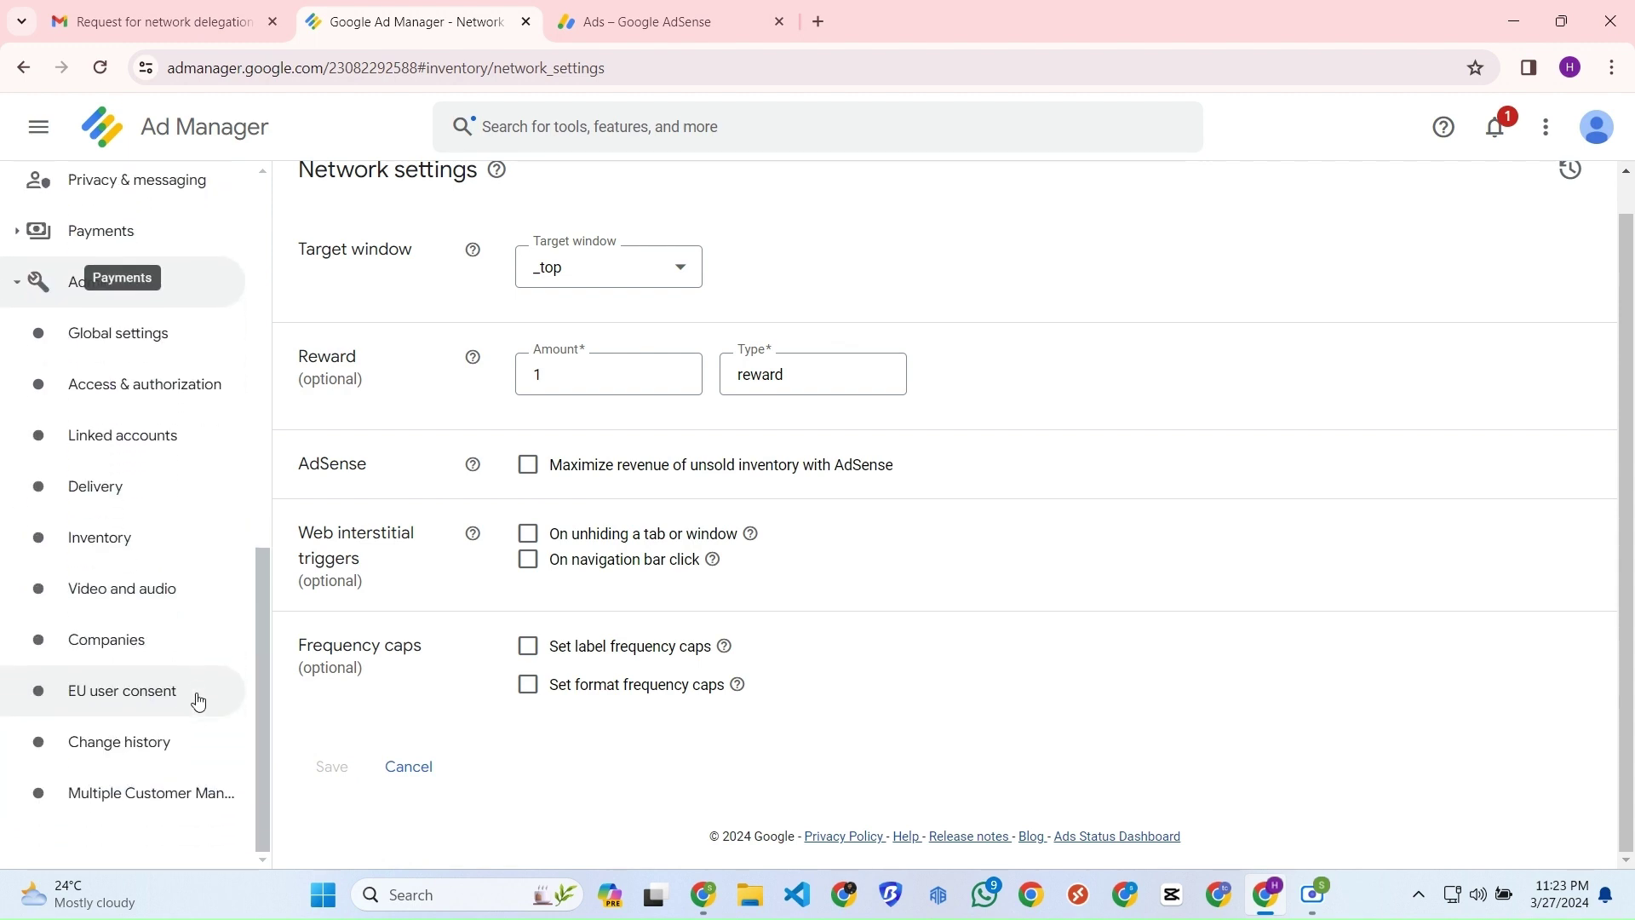
In Multiple Customer Management, widen the Parent publisher column and open the Ad Exchange setup steps.
click(185, 812)
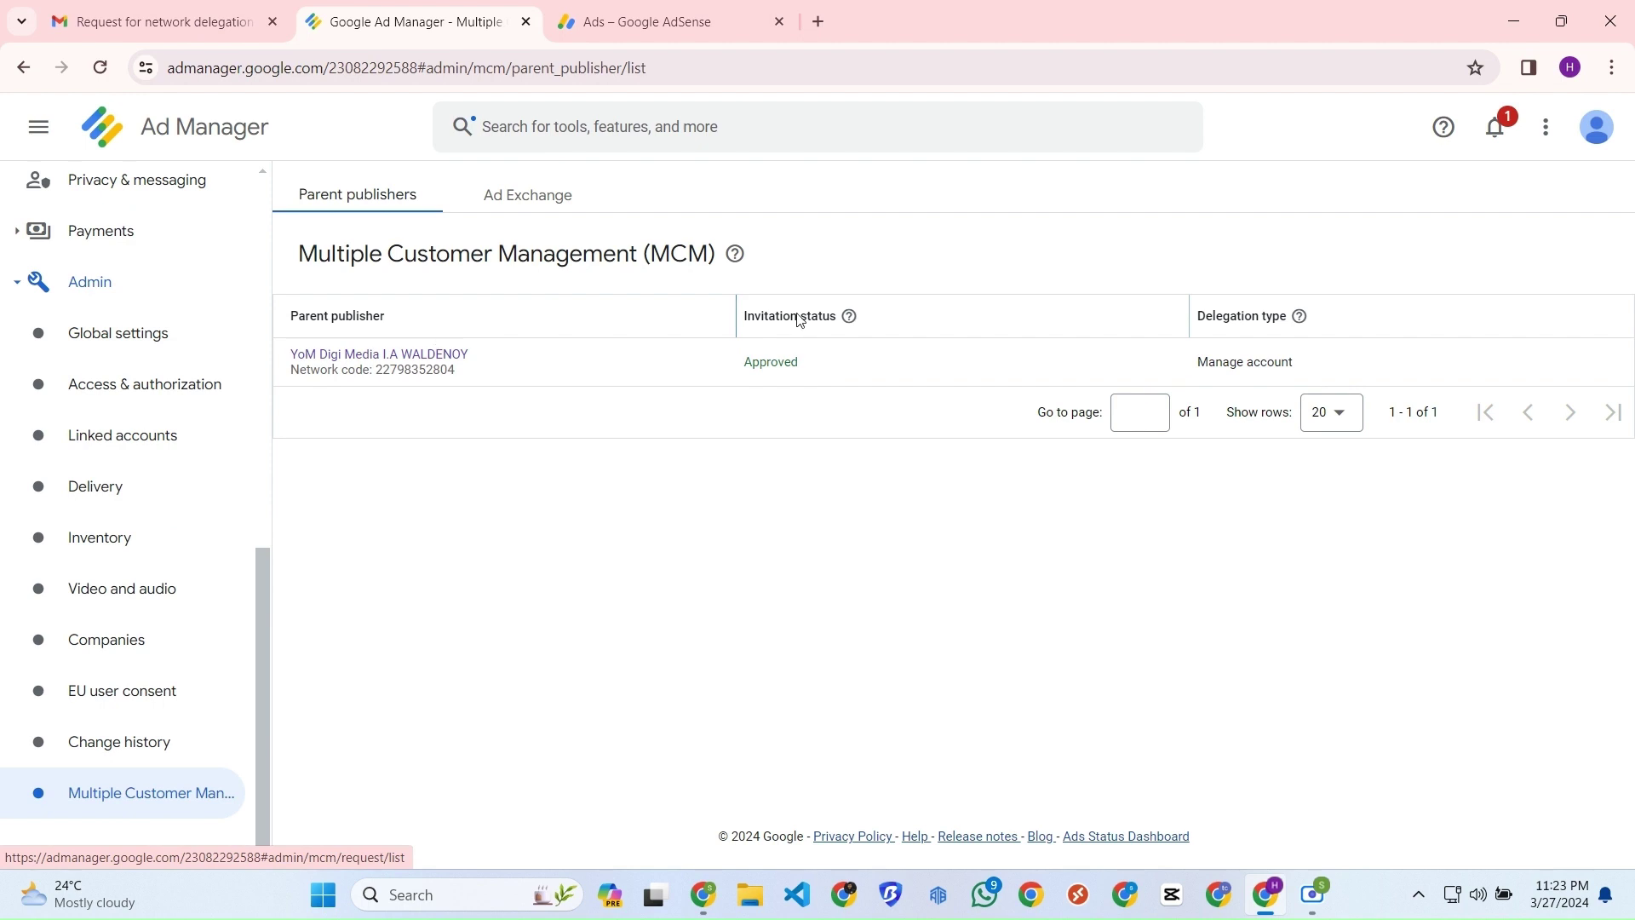
drag(737, 320, 558, 317)
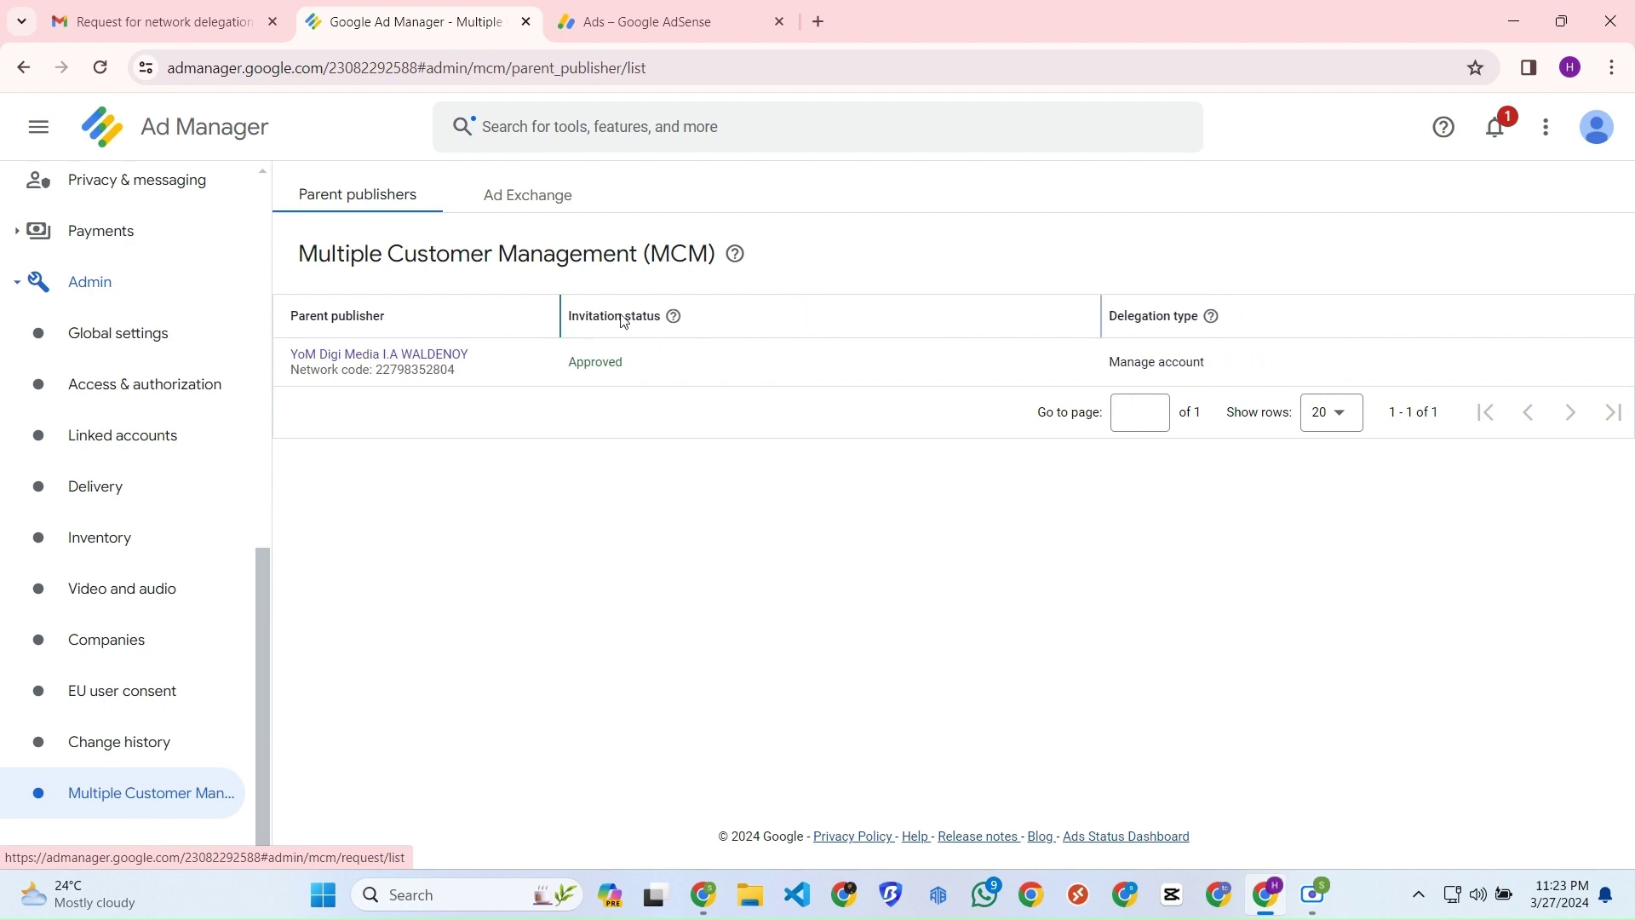
click(523, 203)
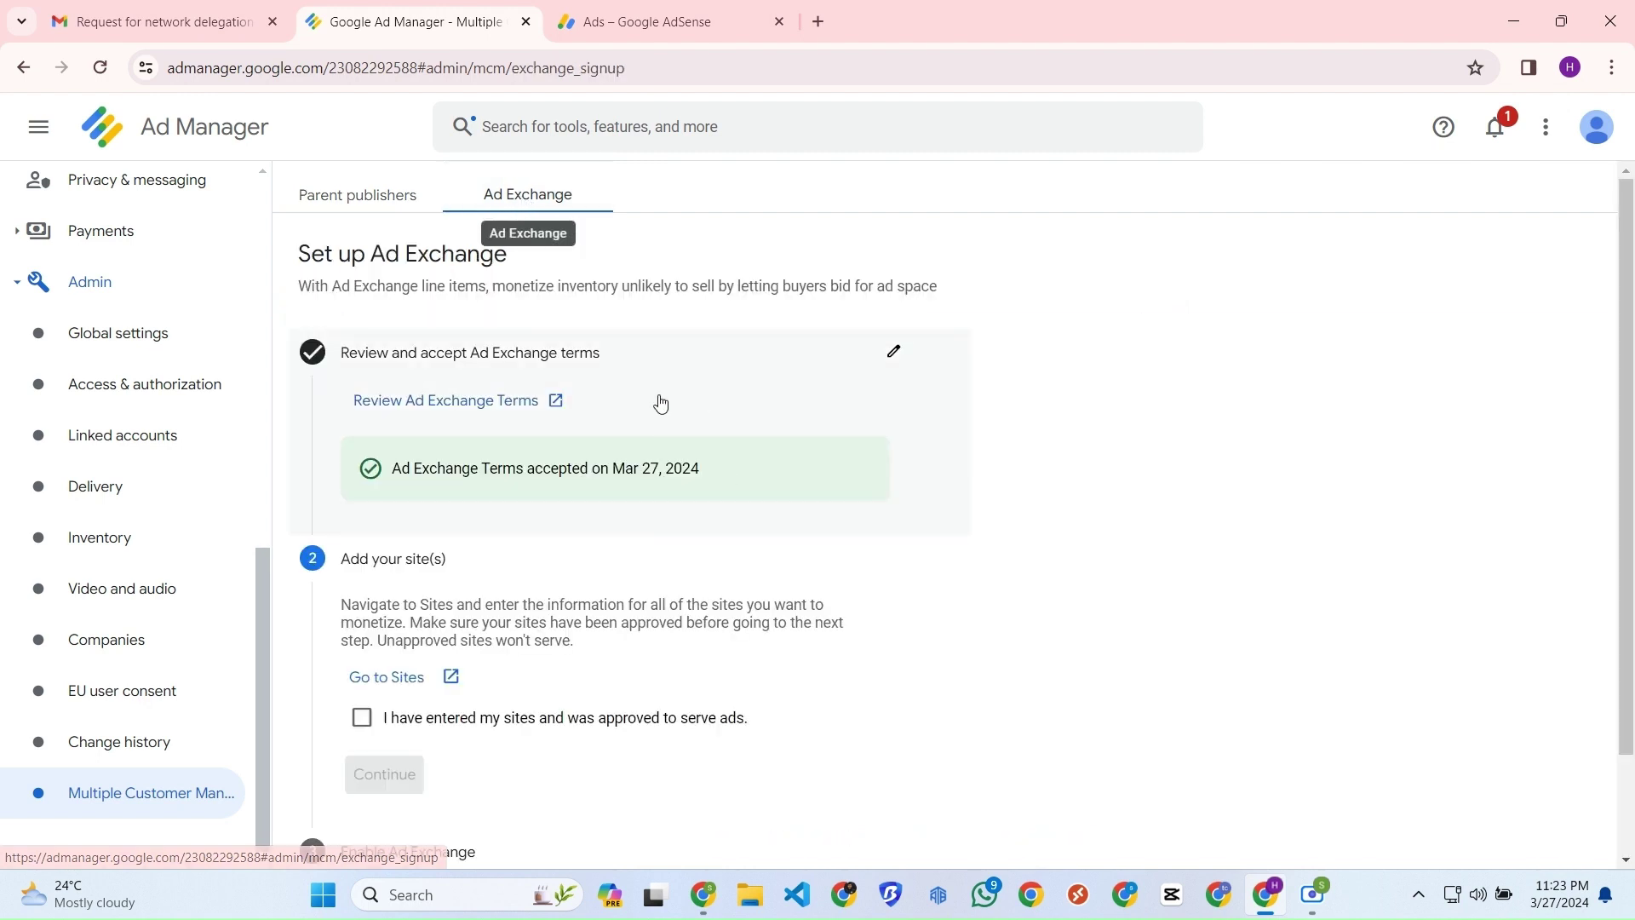
scroll(585, 430, down, 2)
scroll(602, 365, up, 2)
scroll(431, 621, down, 2)
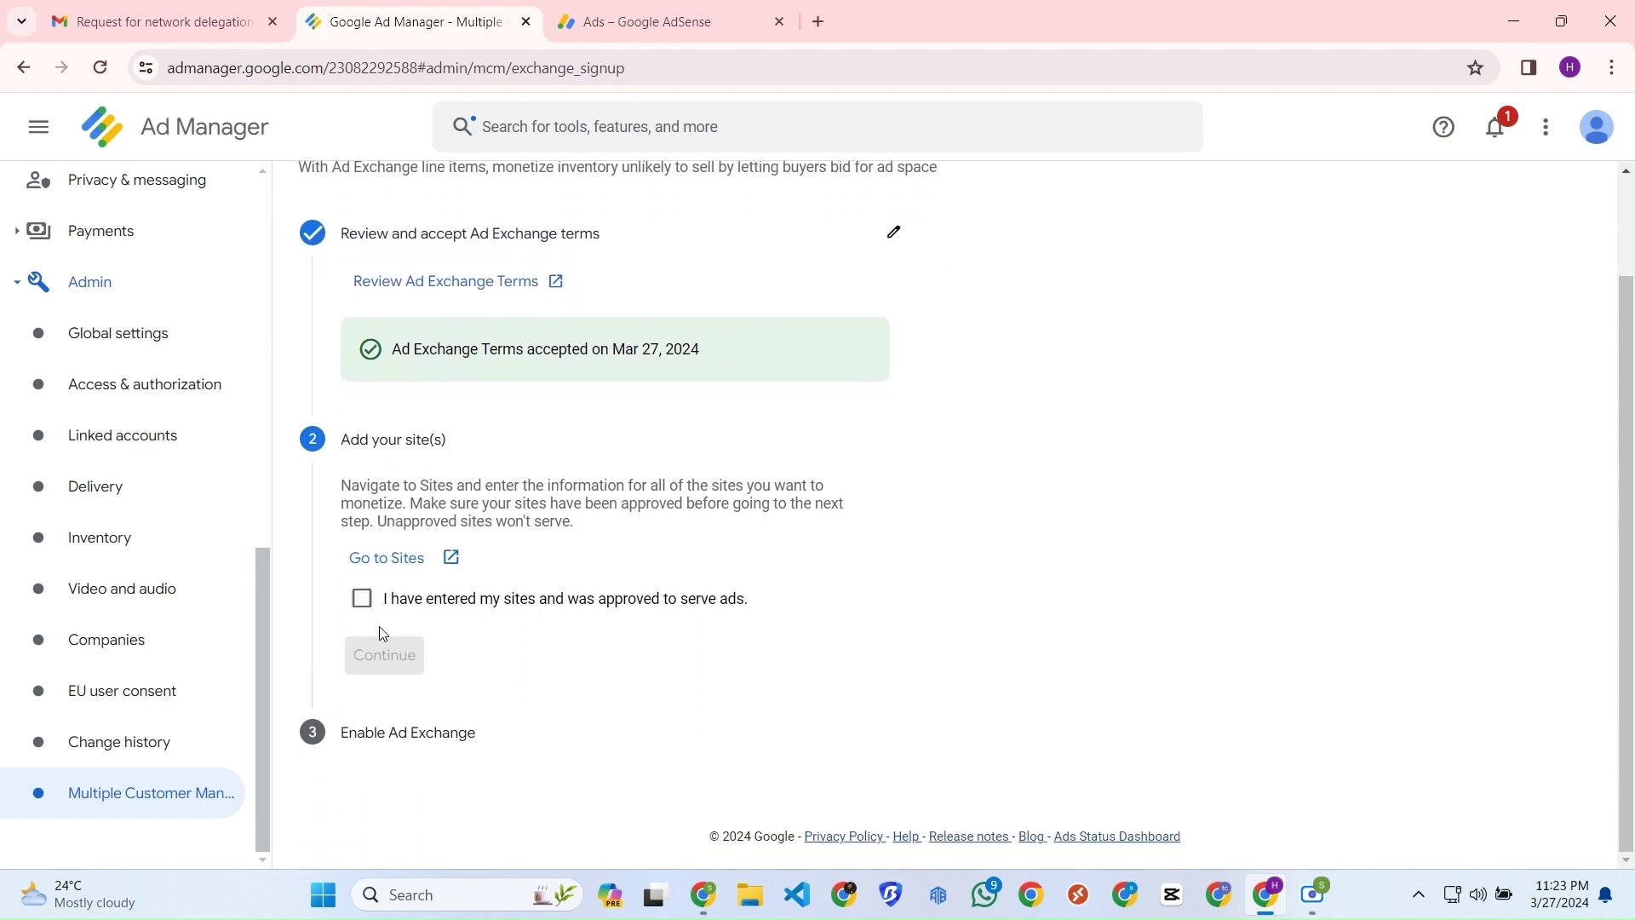
Confirm the sites are entered and approved, enable Ad Exchange, then refresh and expand Admin.
click(363, 598)
click(399, 664)
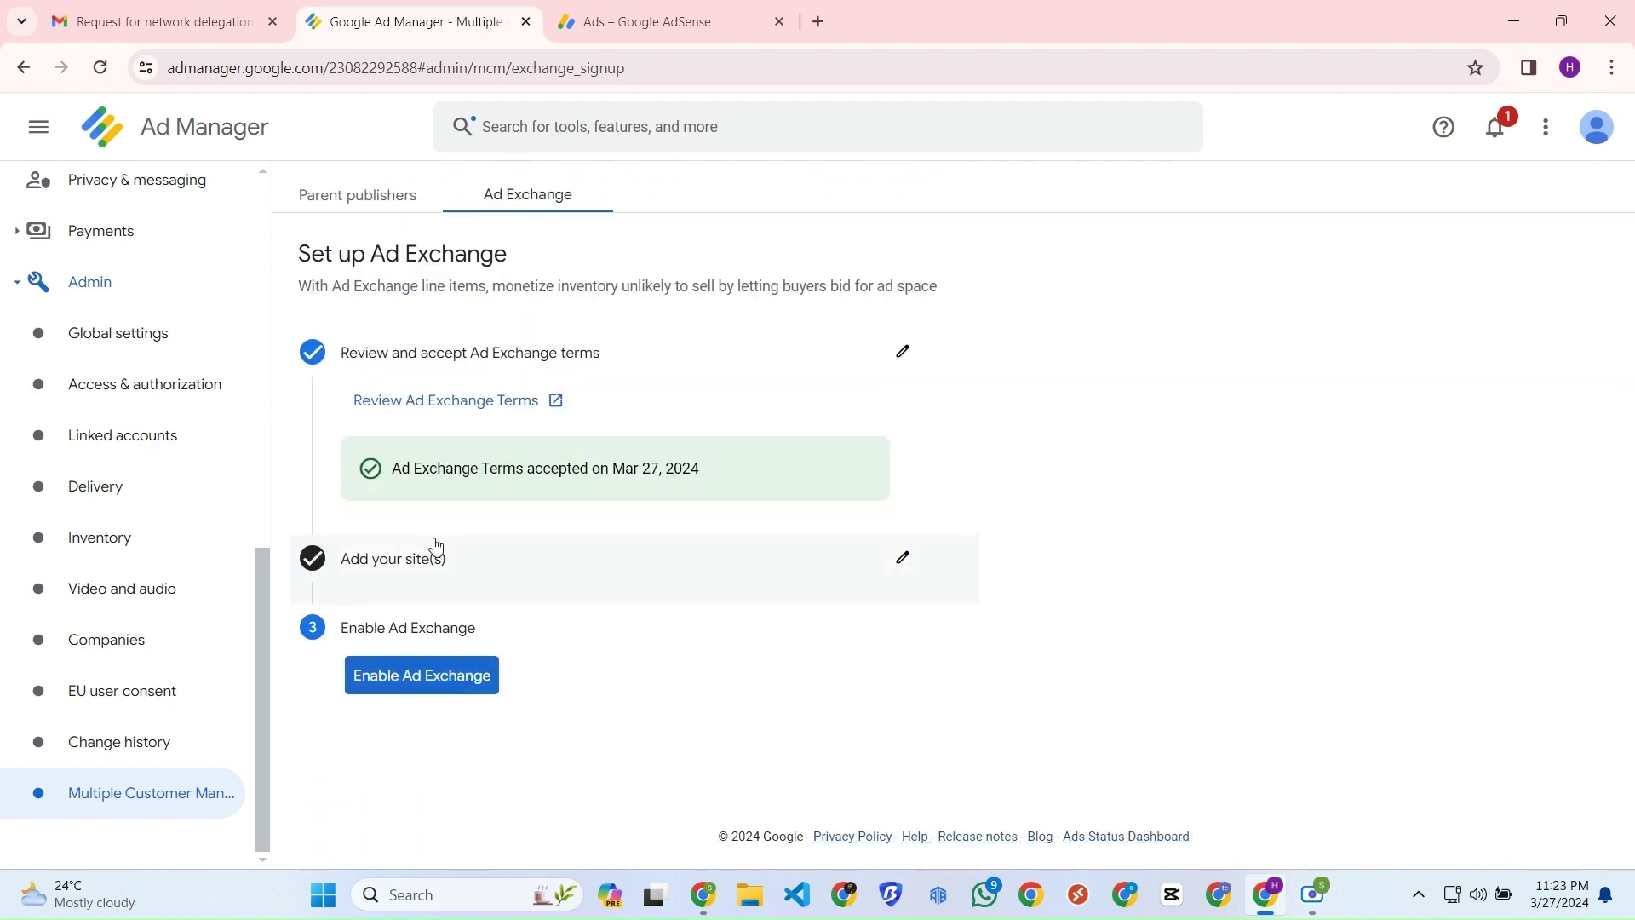
click(425, 677)
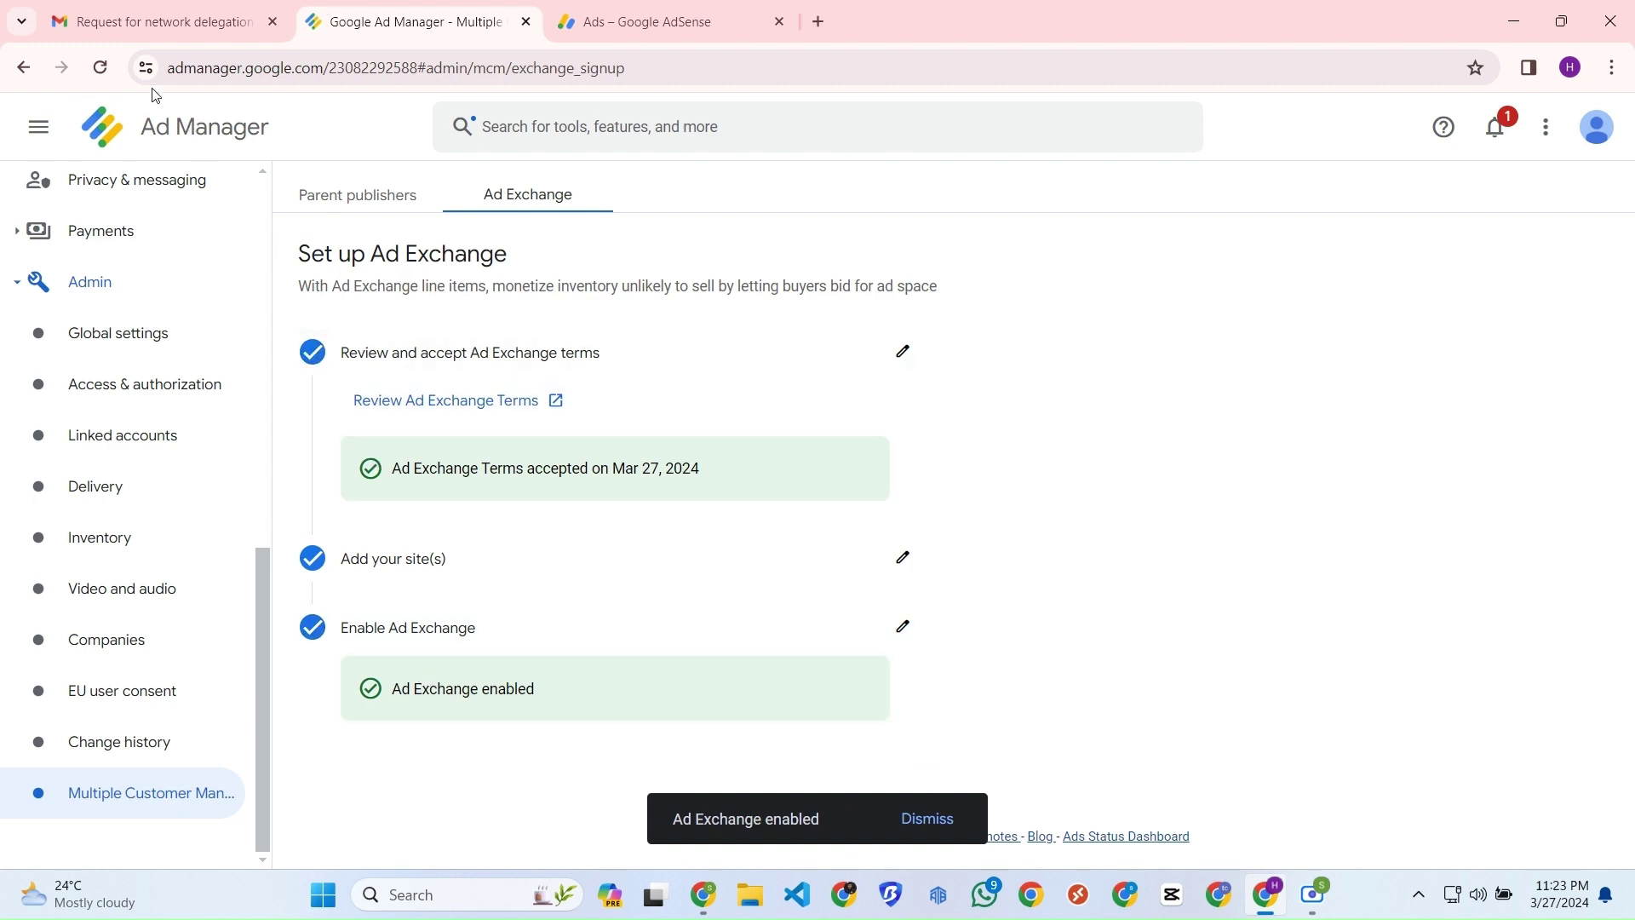
click(105, 68)
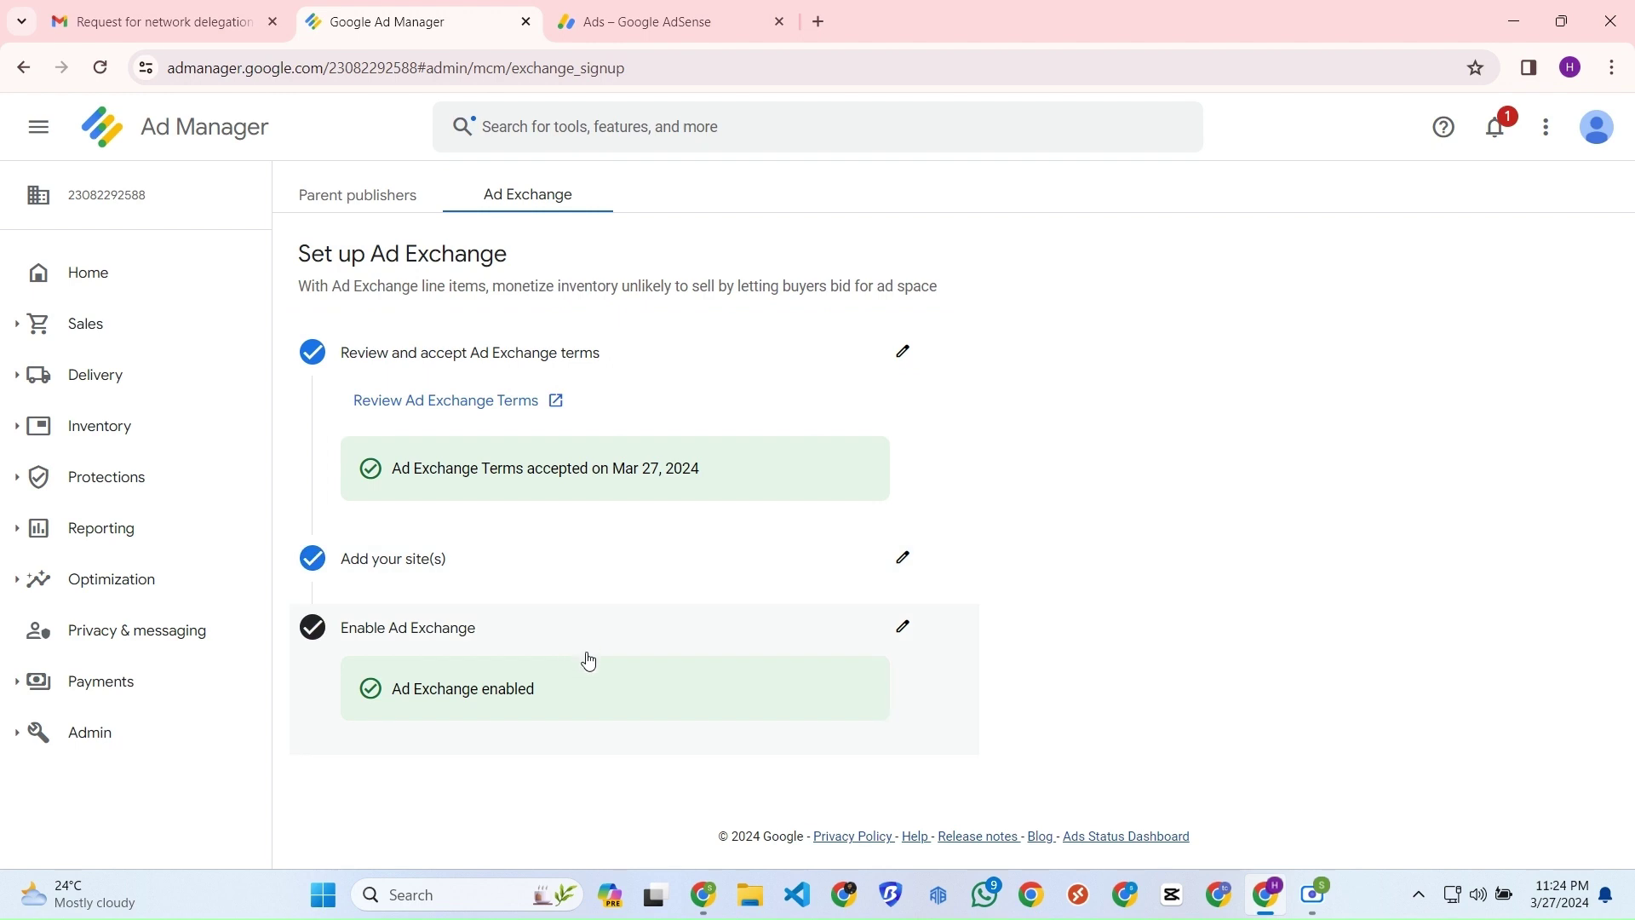
click(66, 734)
scroll(172, 647, down, 4)
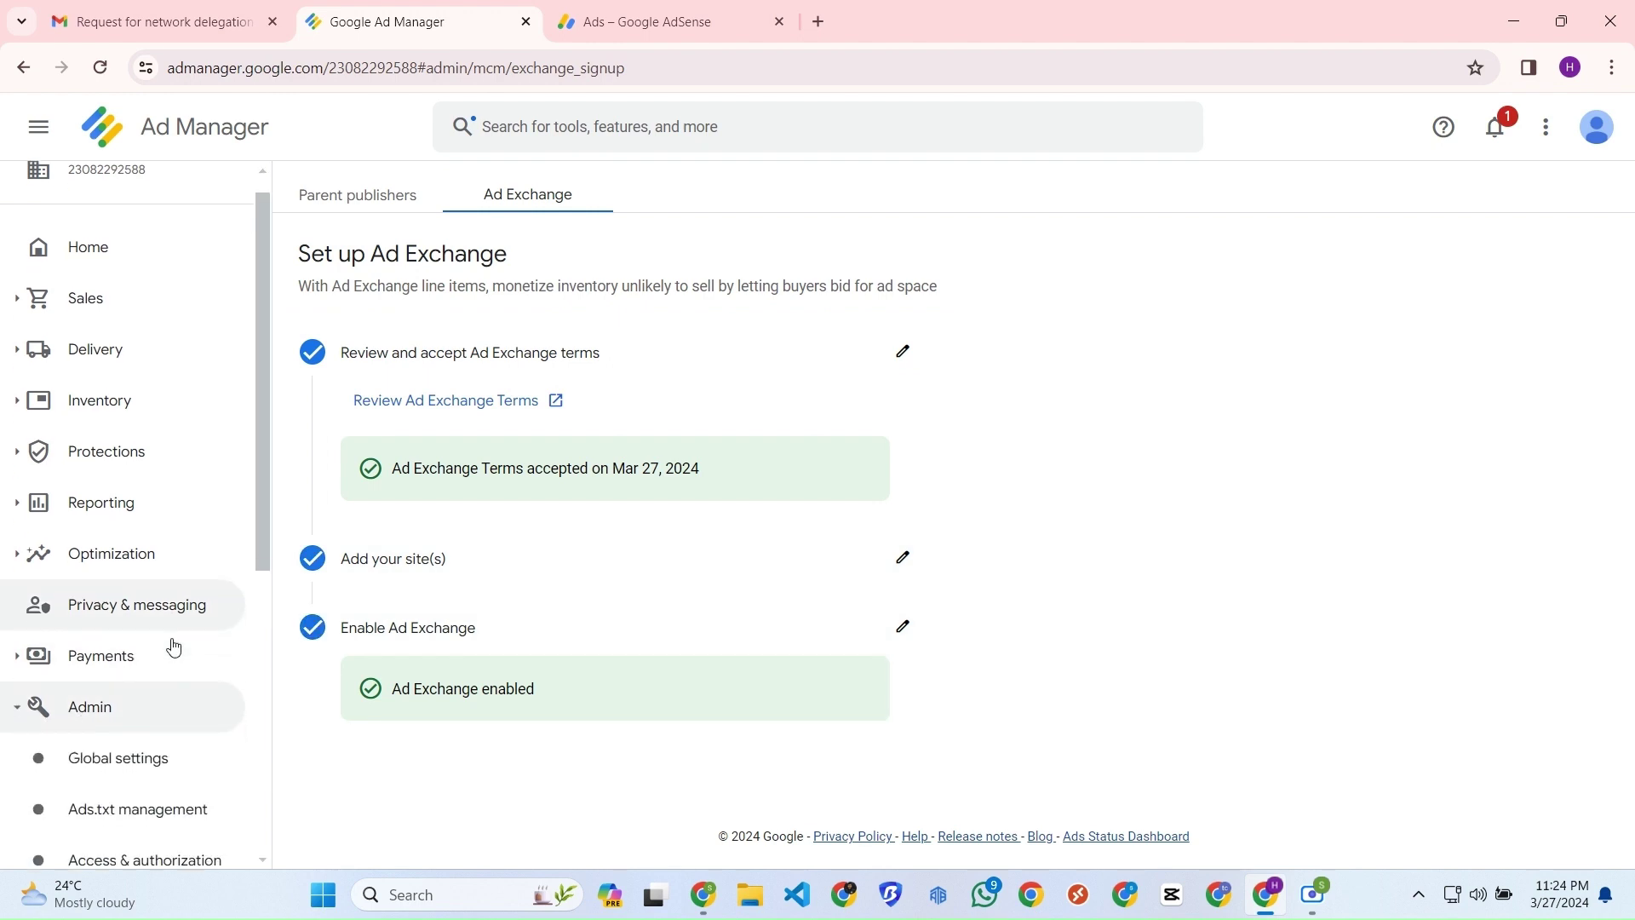
Under Linked accounts, enable the incoming Display and Mobile app Ad Exchange links and refresh.
click(187, 635)
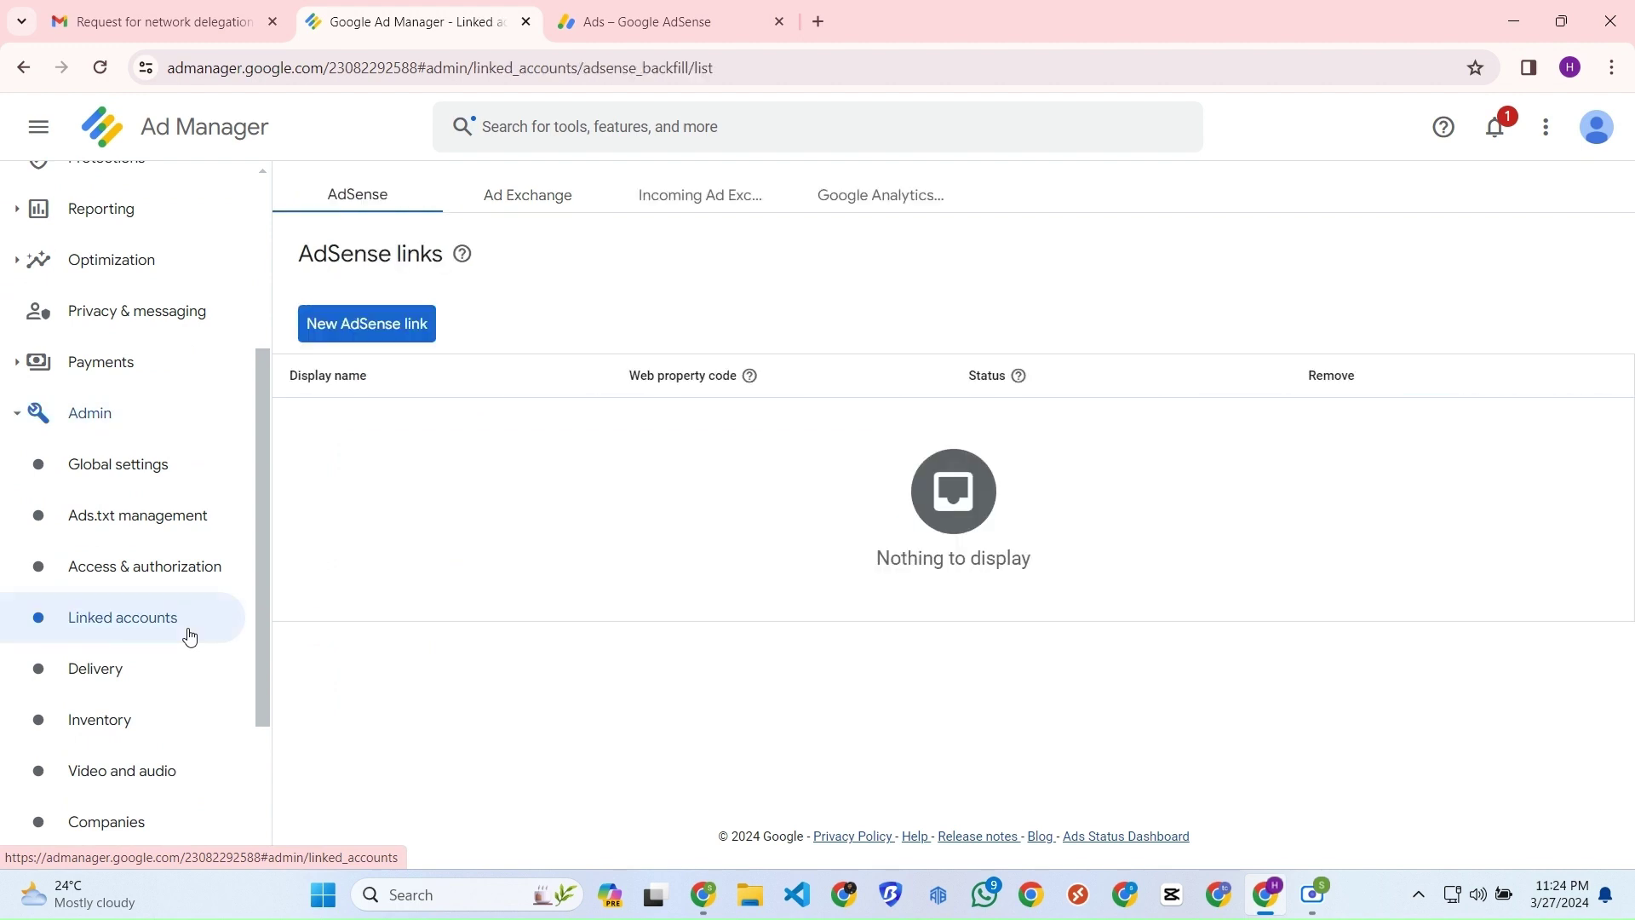
click(551, 201)
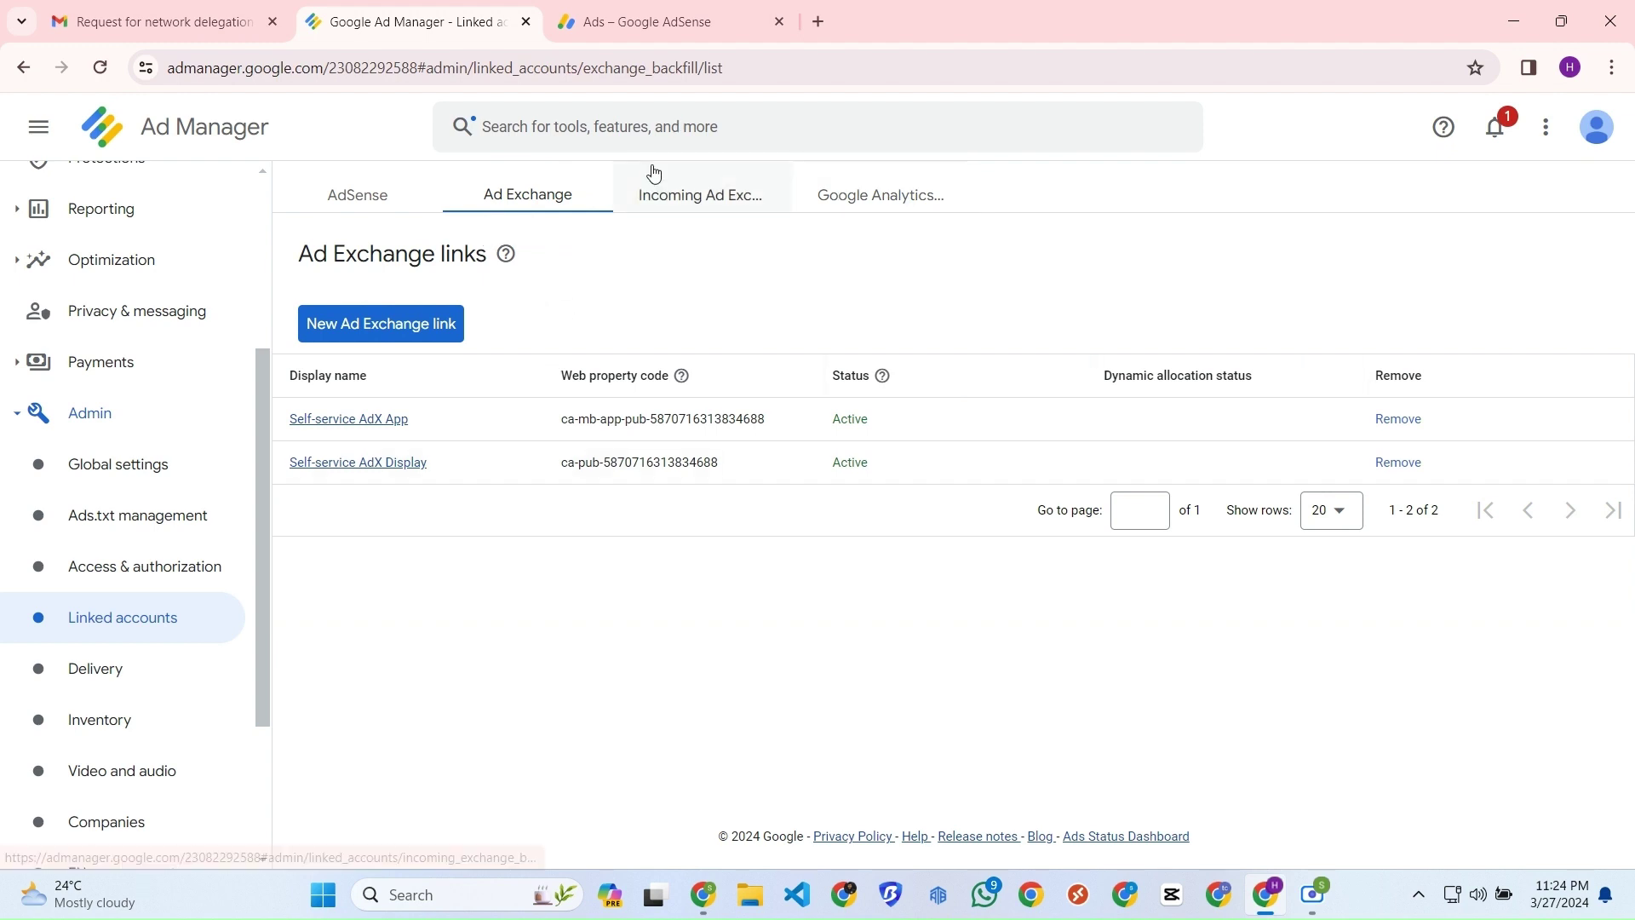
click(692, 190)
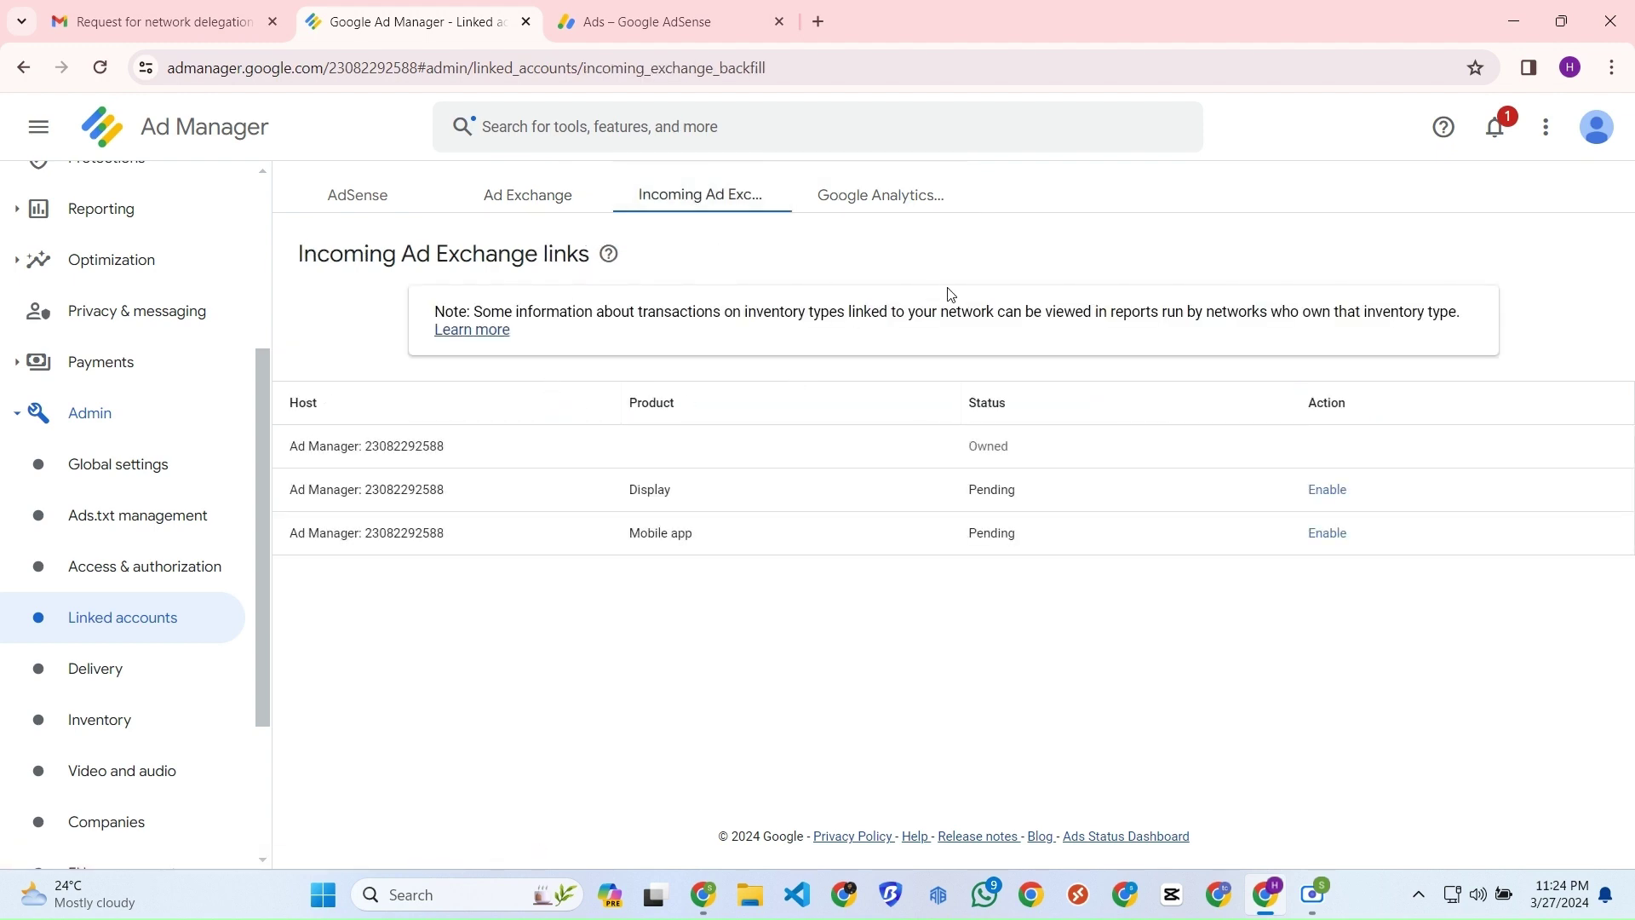
click(1319, 497)
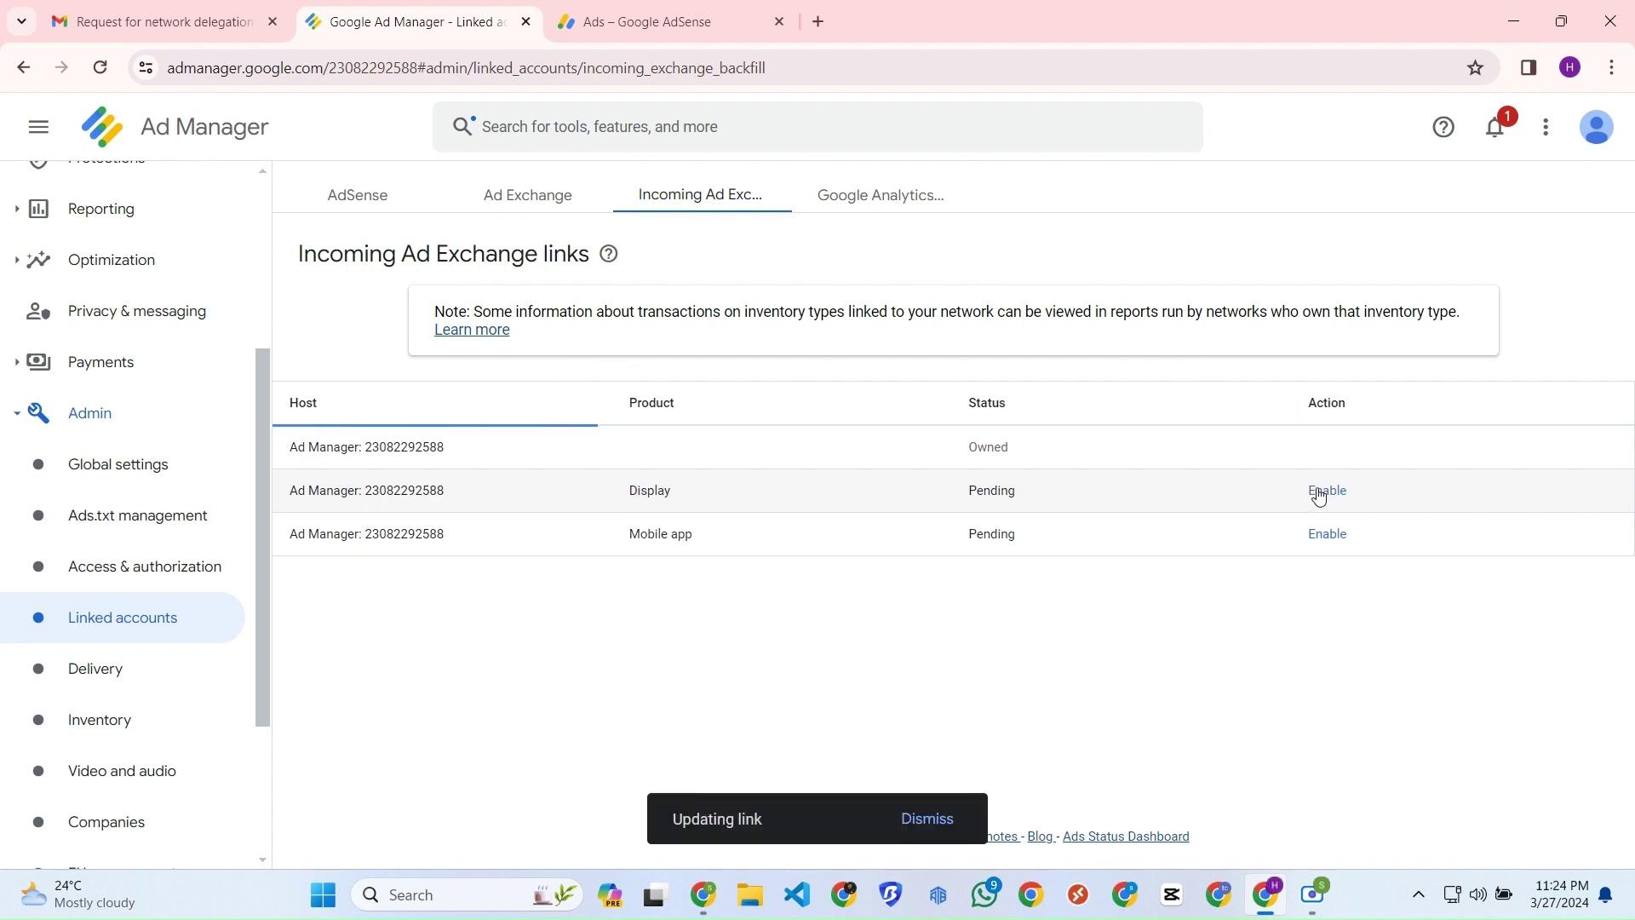
click(1340, 537)
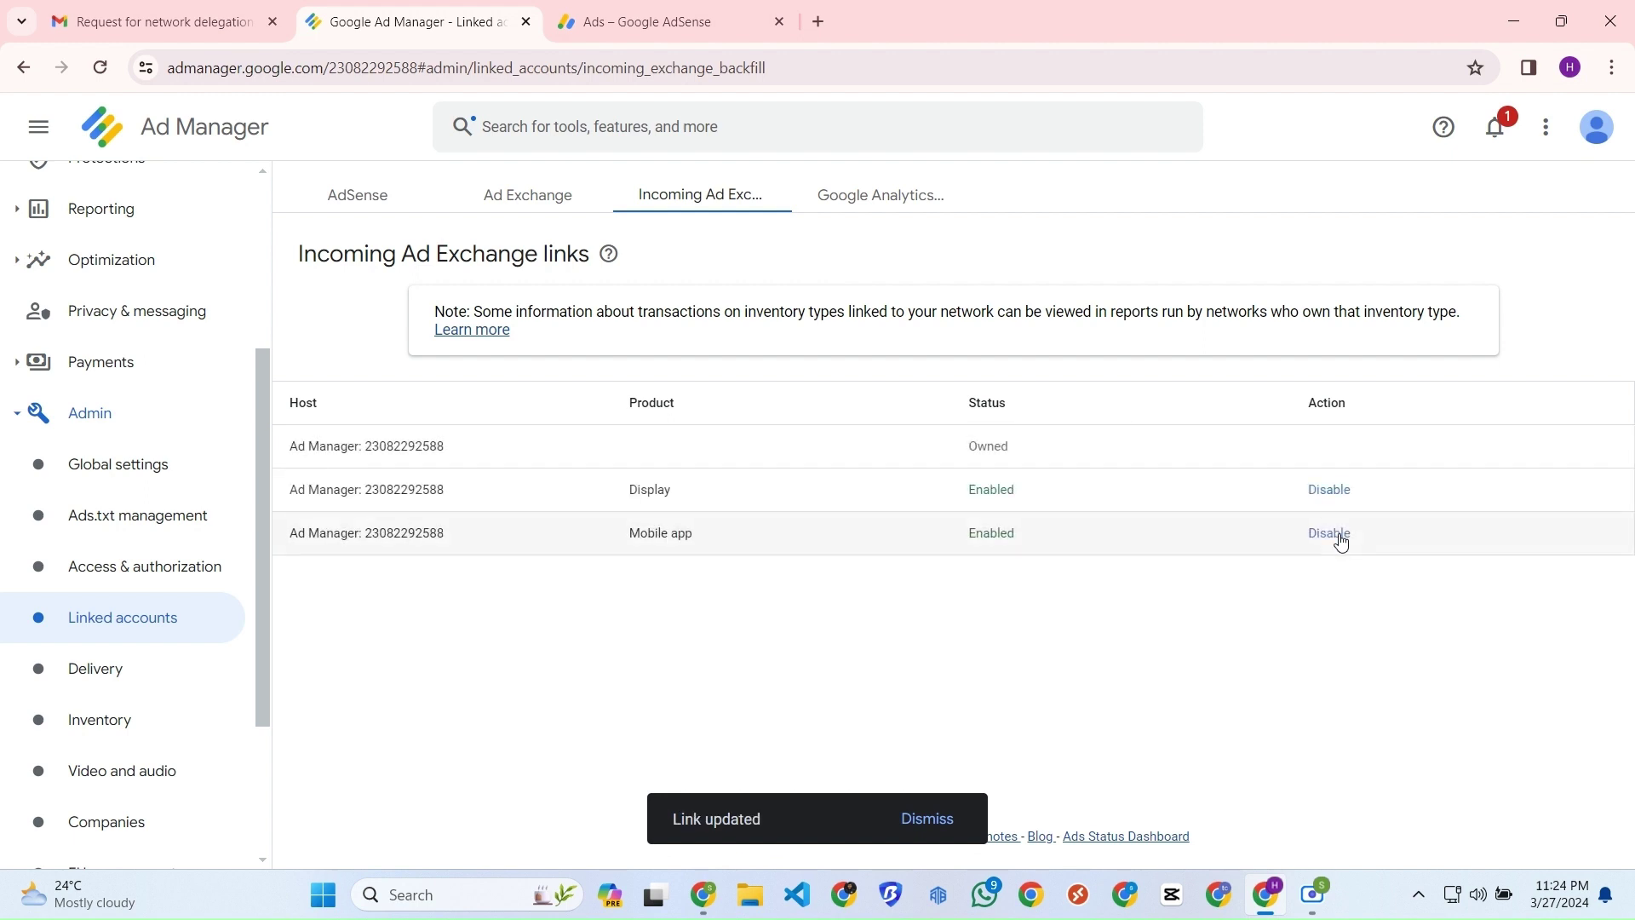
click(99, 67)
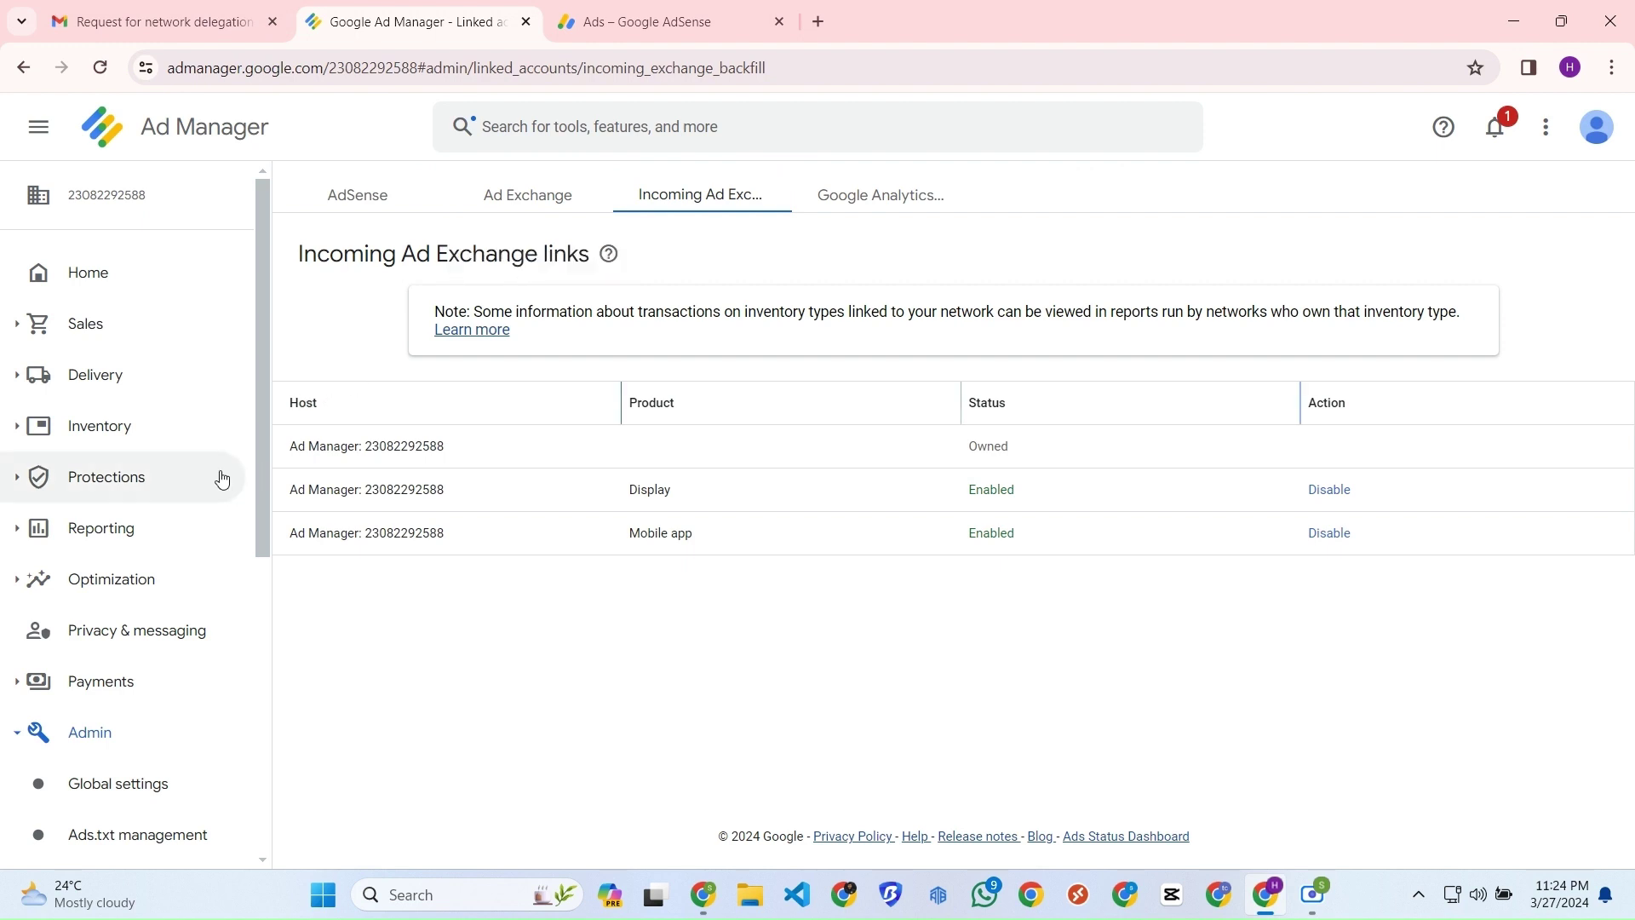
Expand the Sales and Delivery sections and open the Orders list.
click(116, 328)
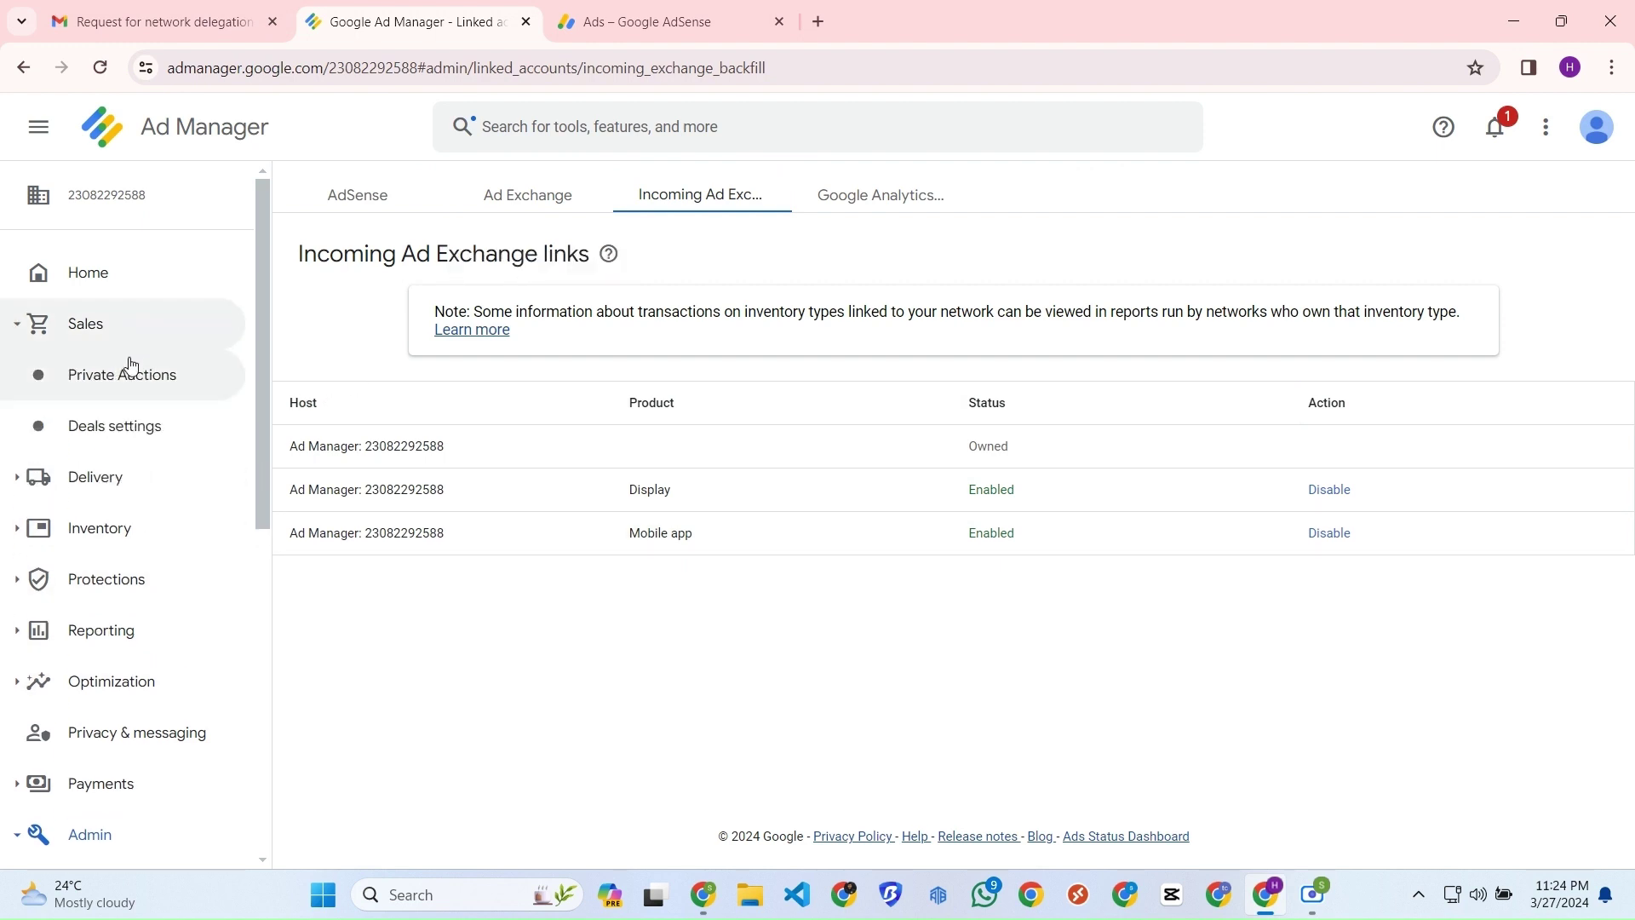
click(152, 481)
scroll(152, 483, down, 1)
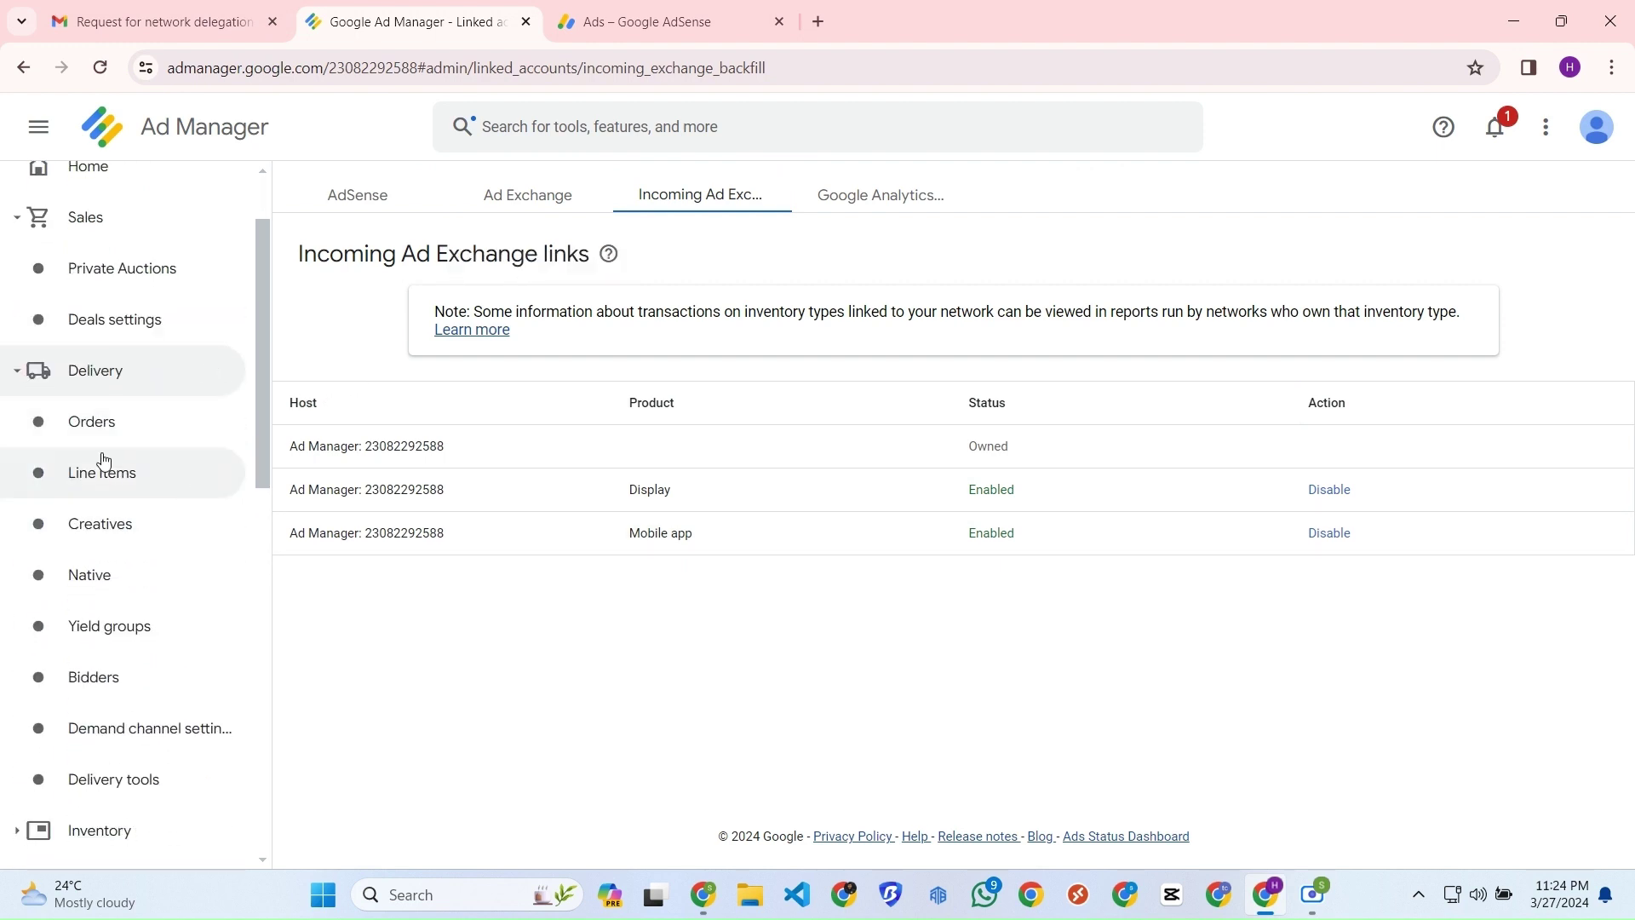
click(126, 419)
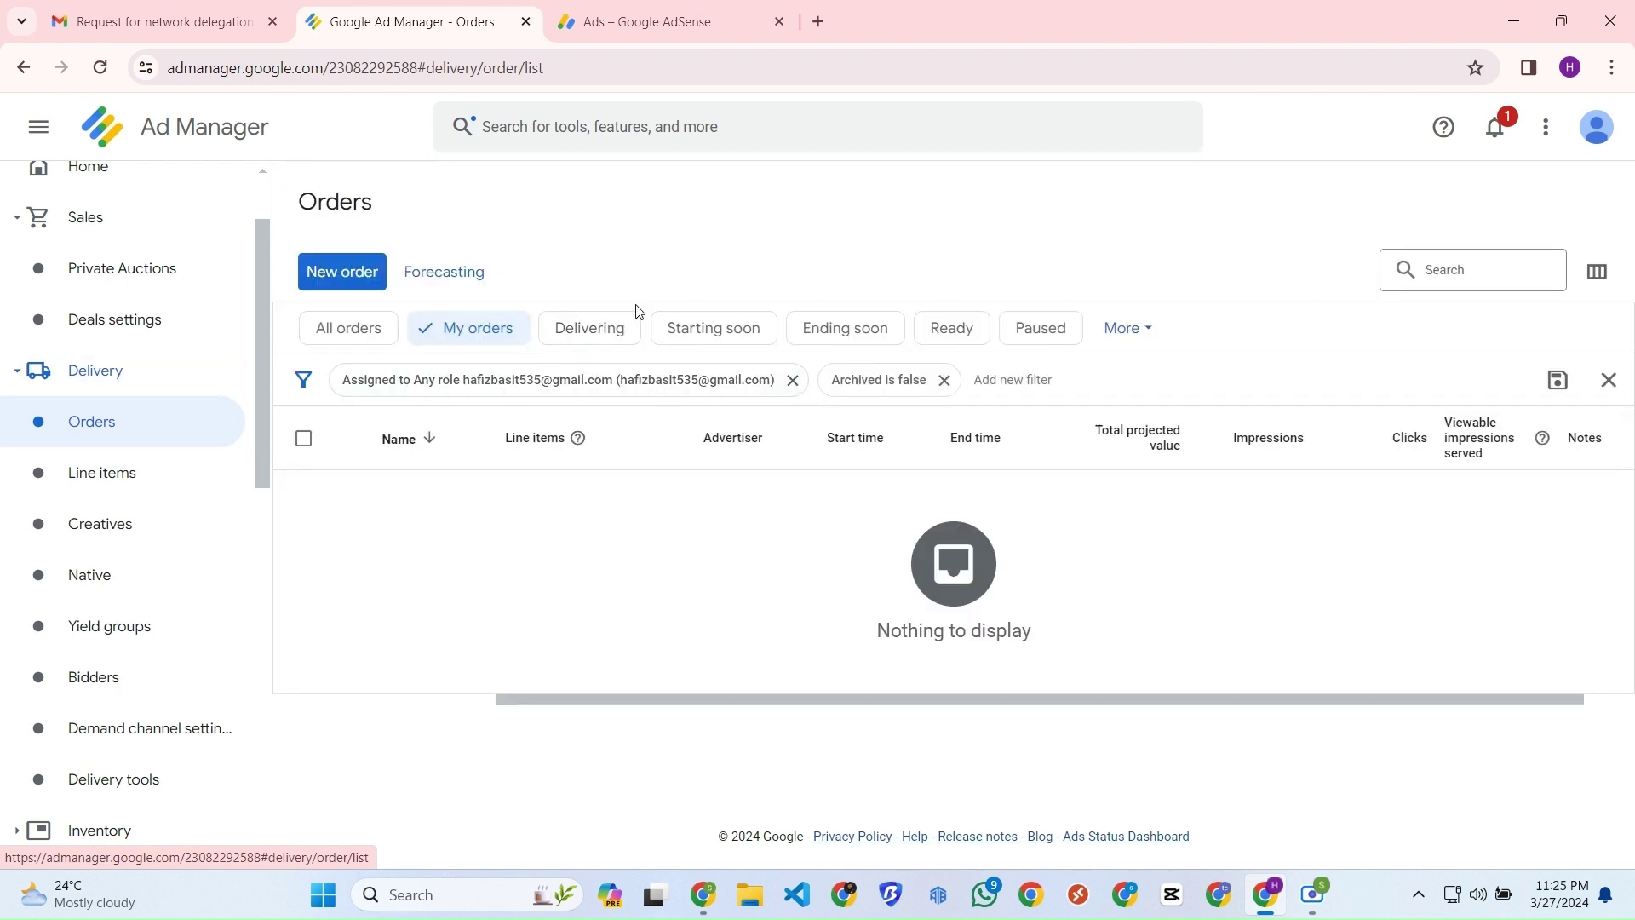
Create order 'adxad' with advertiser google and go on to add a line item.
click(356, 274)
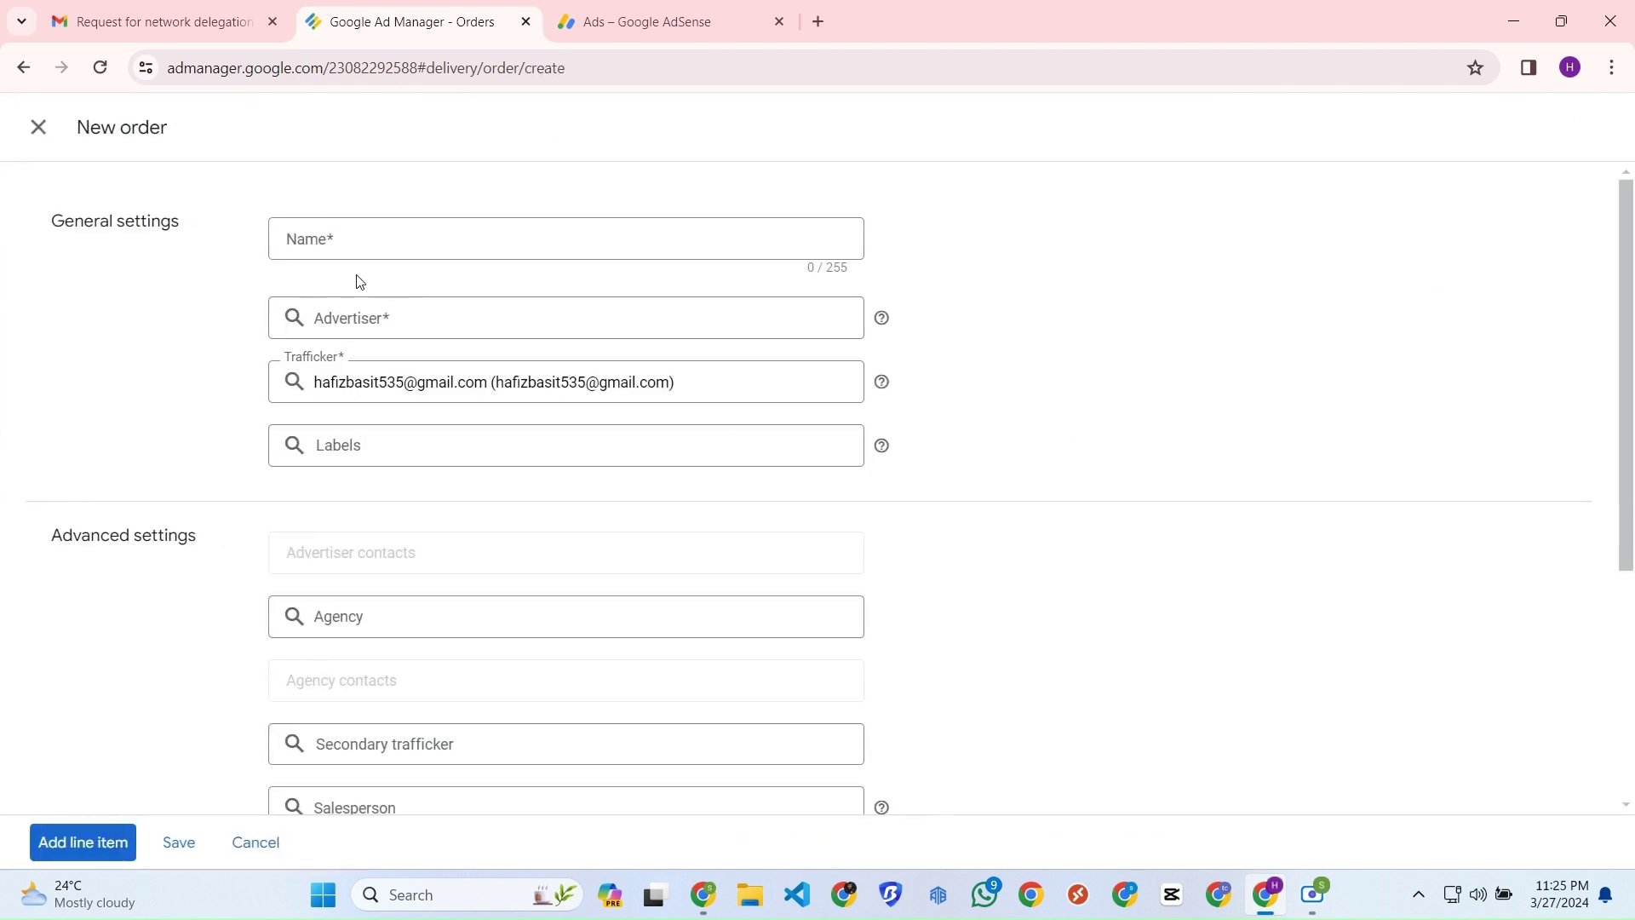
click(367, 240)
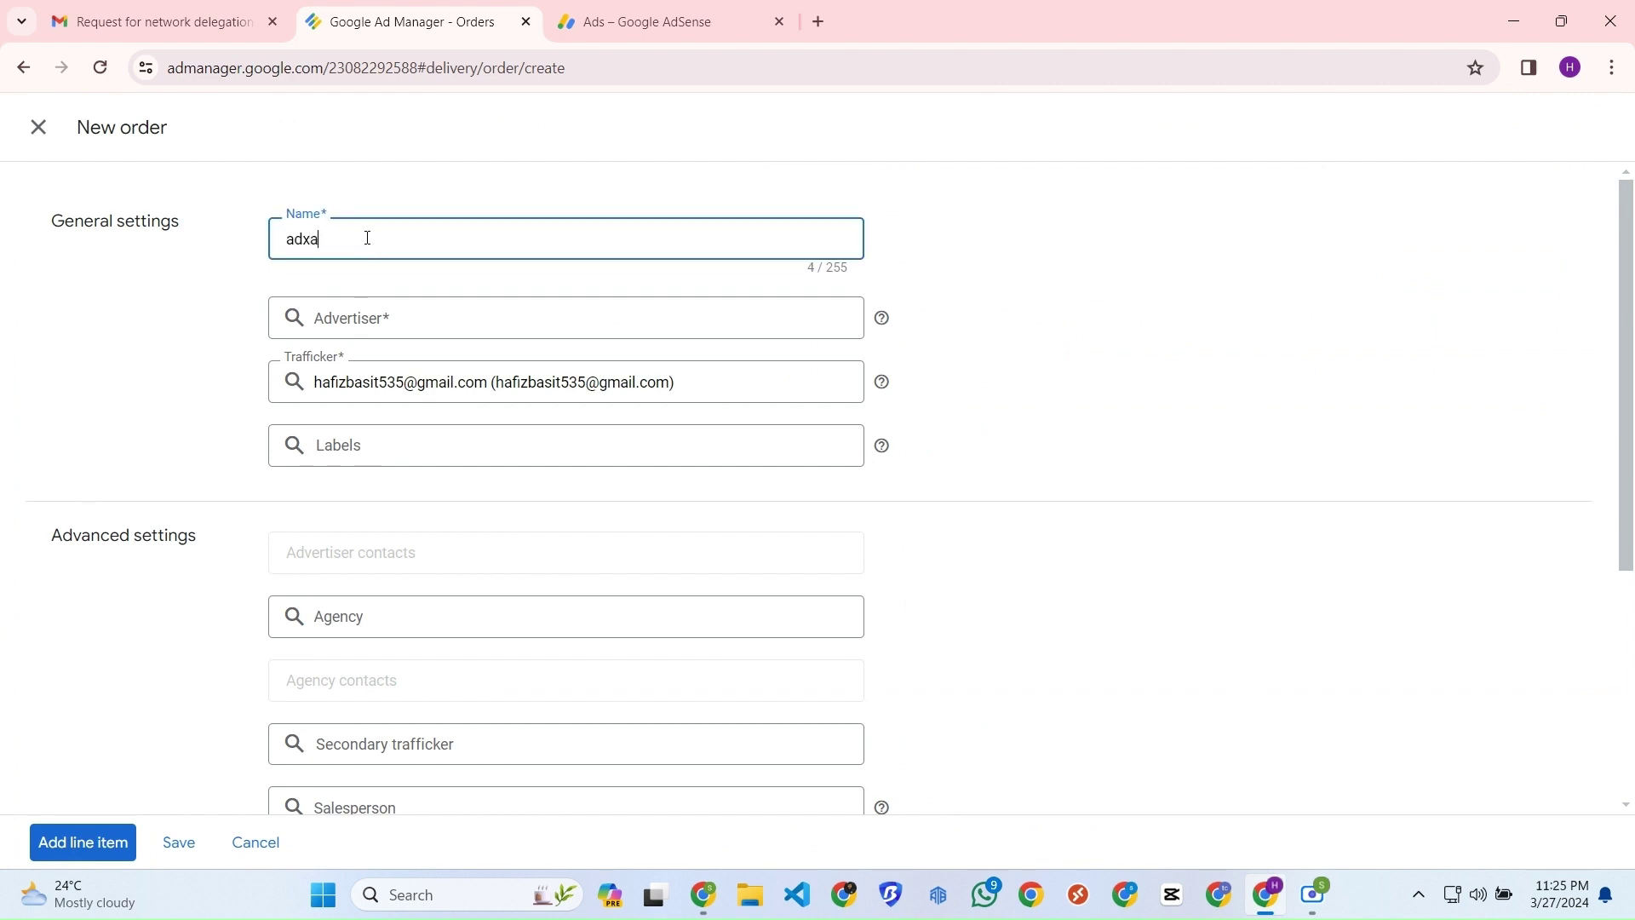
click(410, 308)
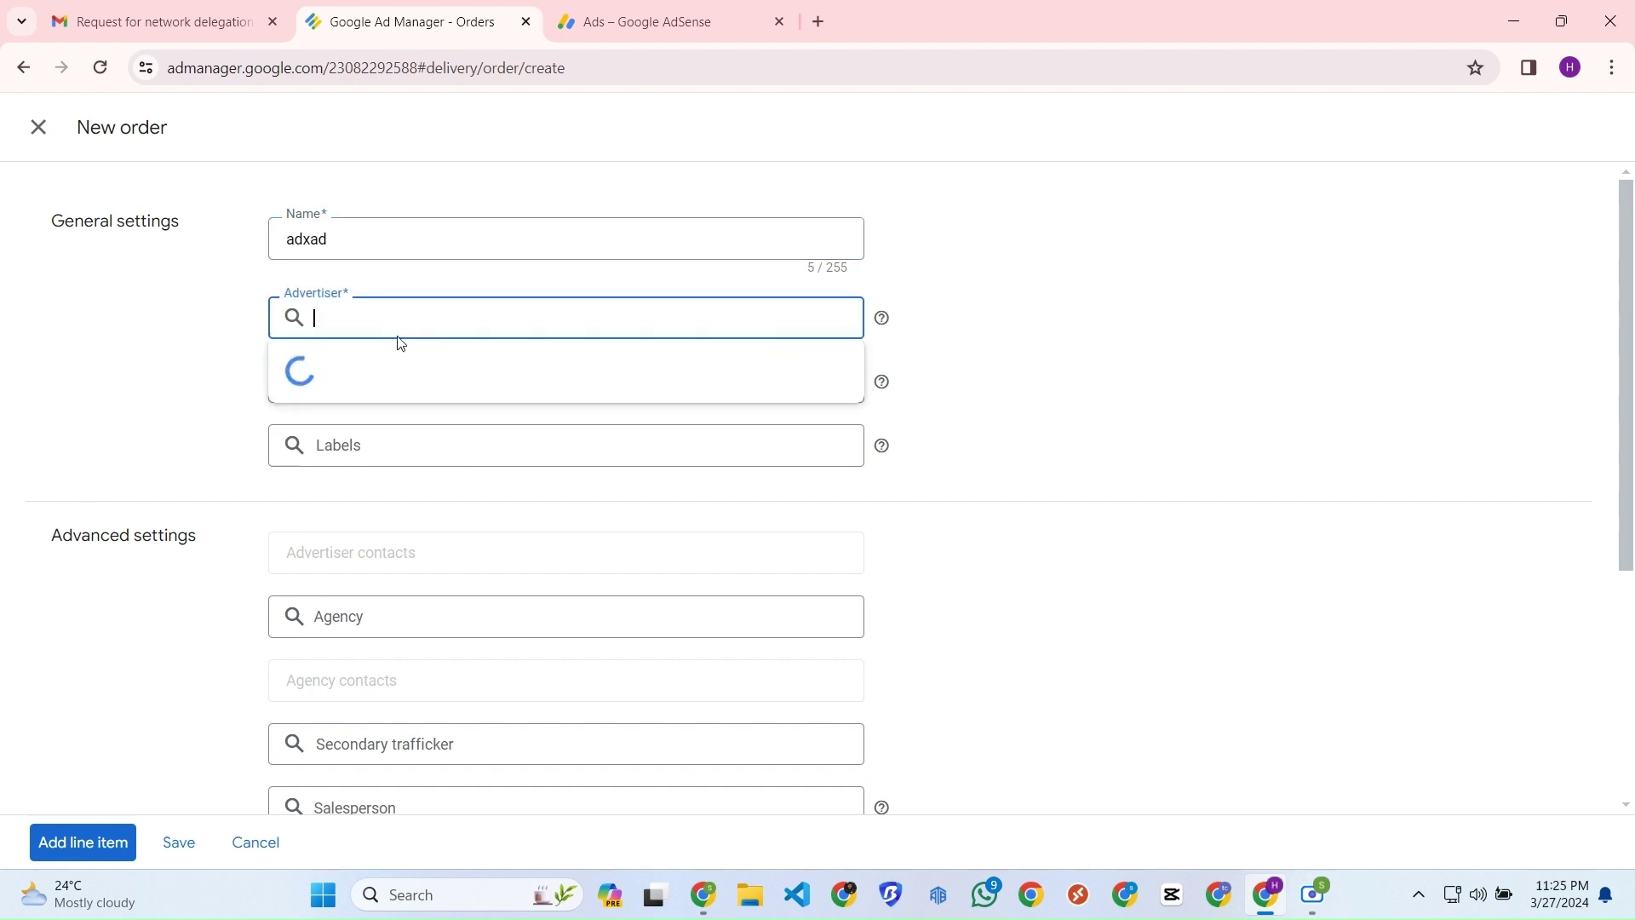
click(388, 361)
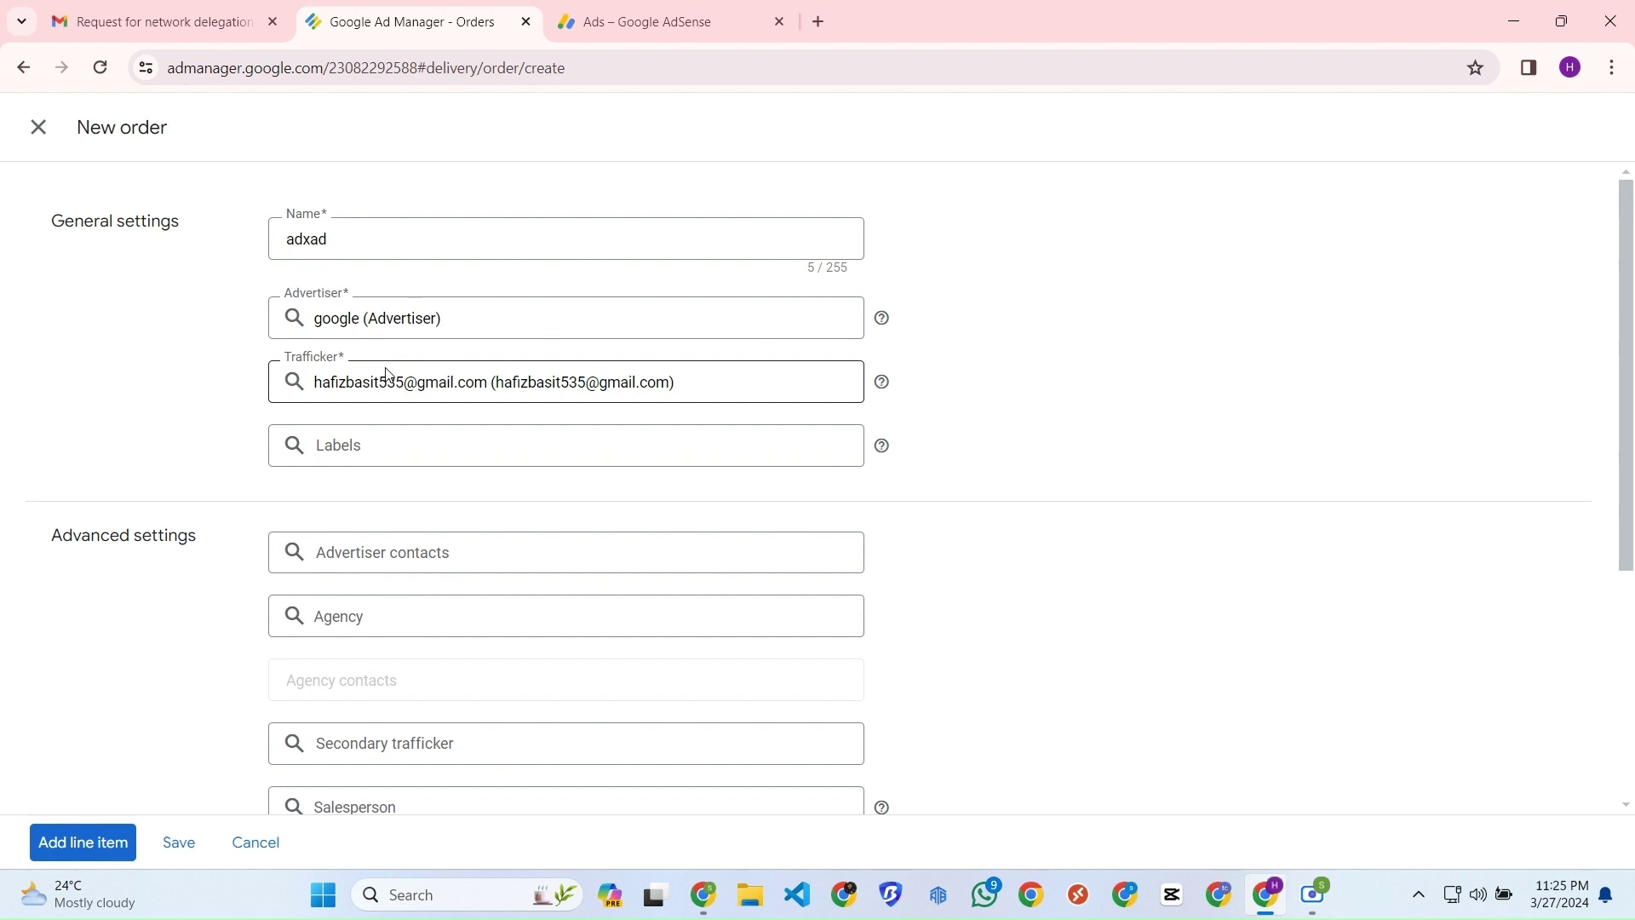
scroll(317, 464, down, 2)
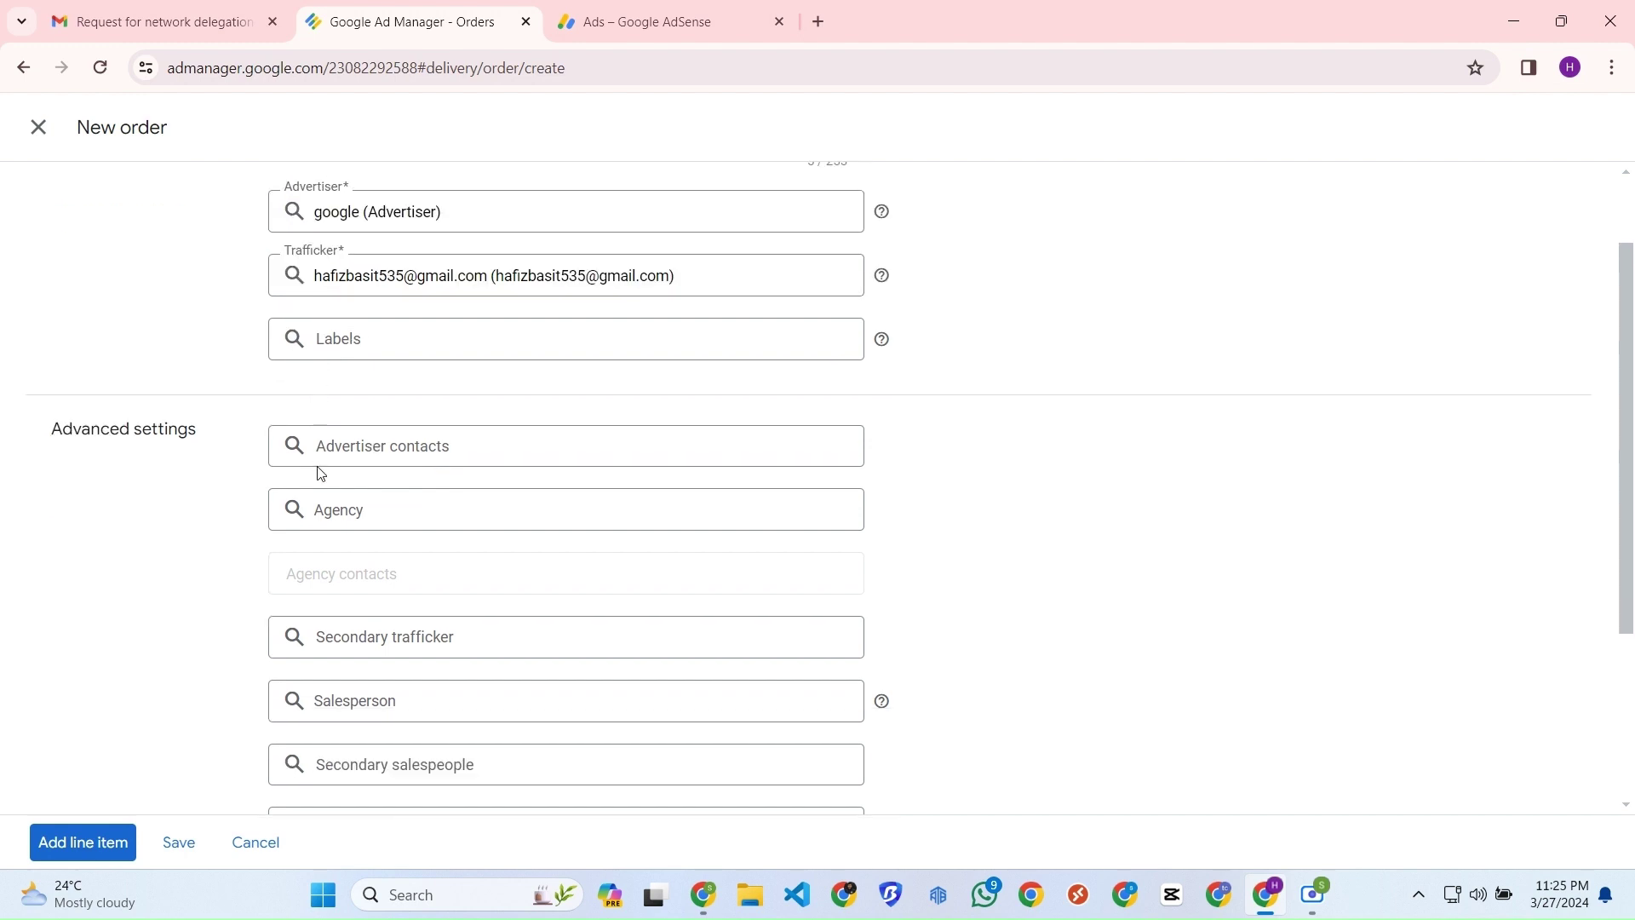
scroll(318, 475, down, 3)
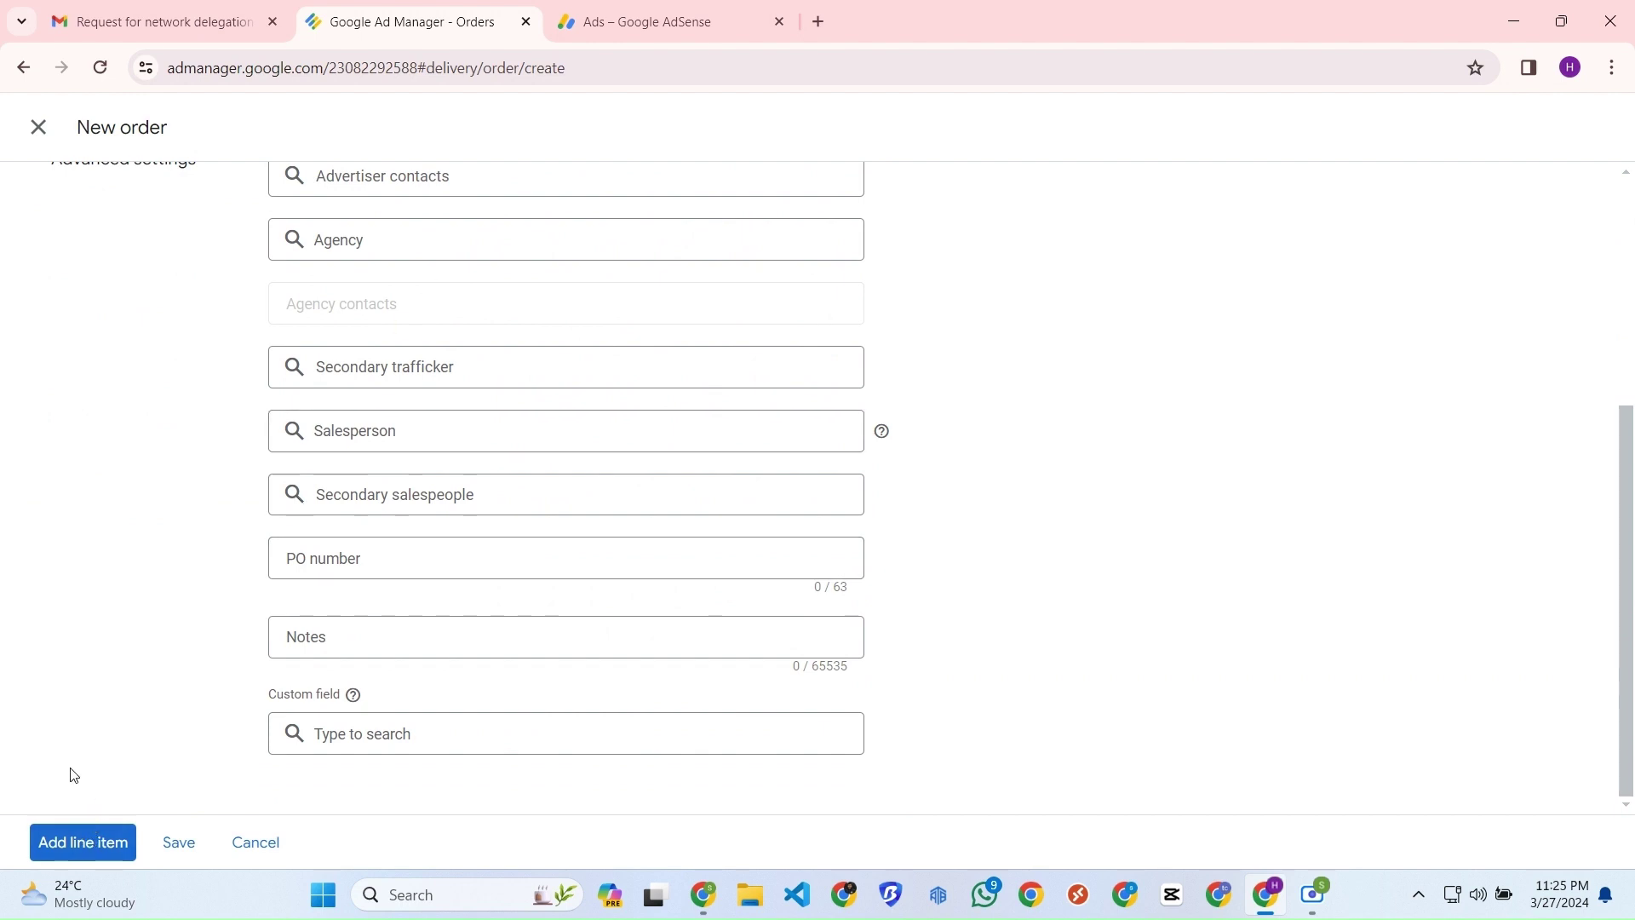
click(81, 843)
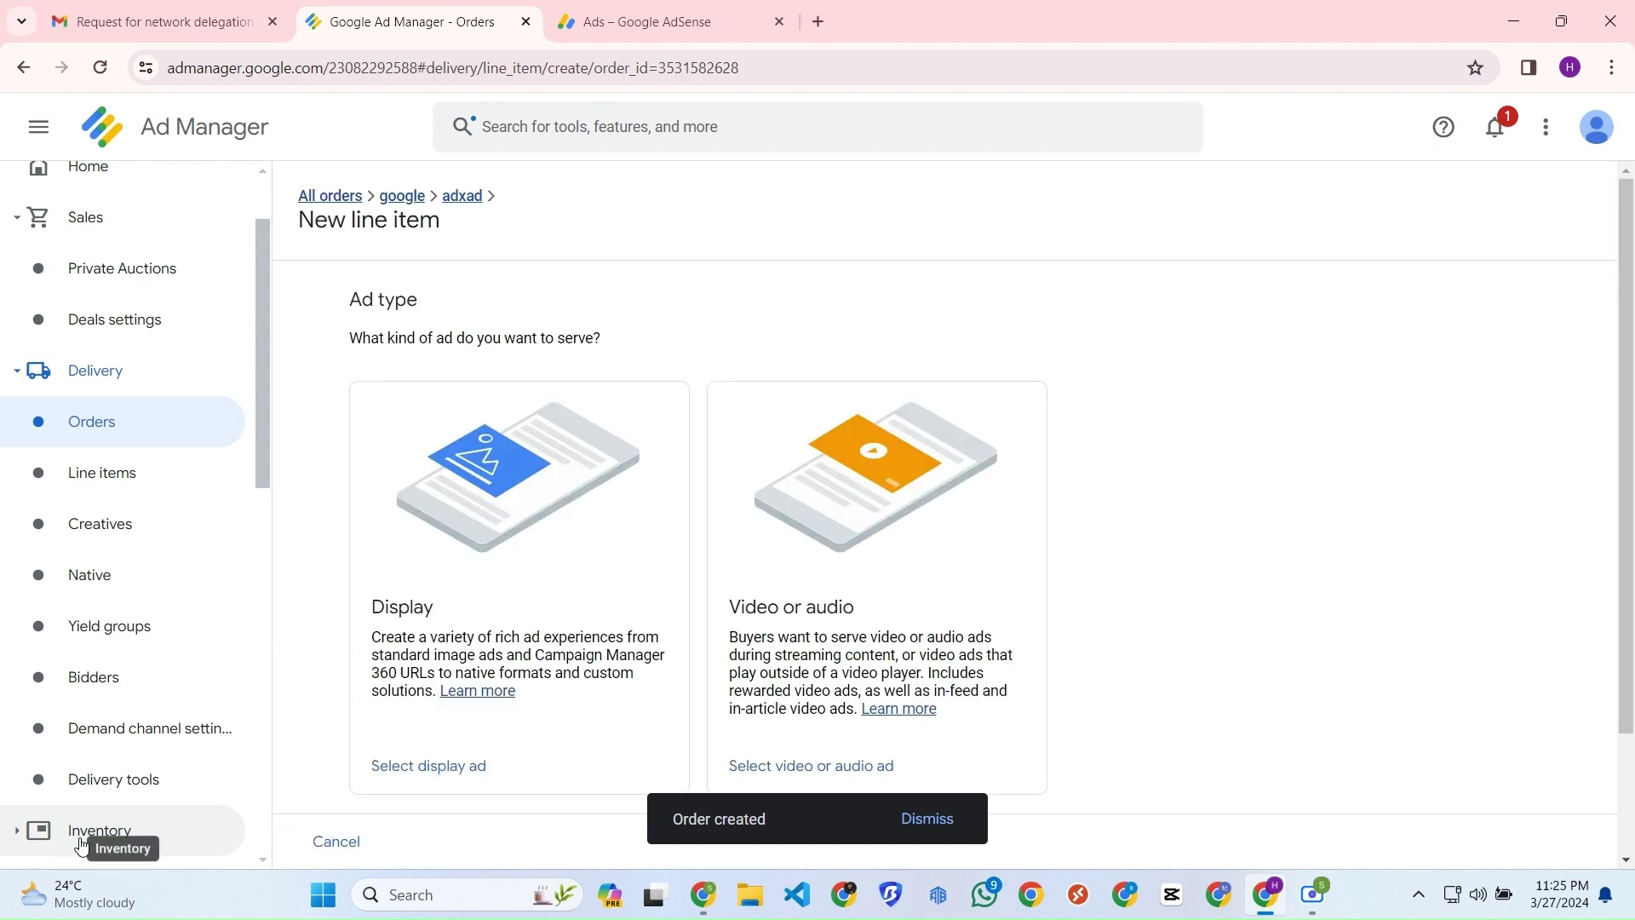
Make the line item a display ad named adxad, type Ad Exchange (12), with all requested sizes.
scroll(481, 610, down, 2)
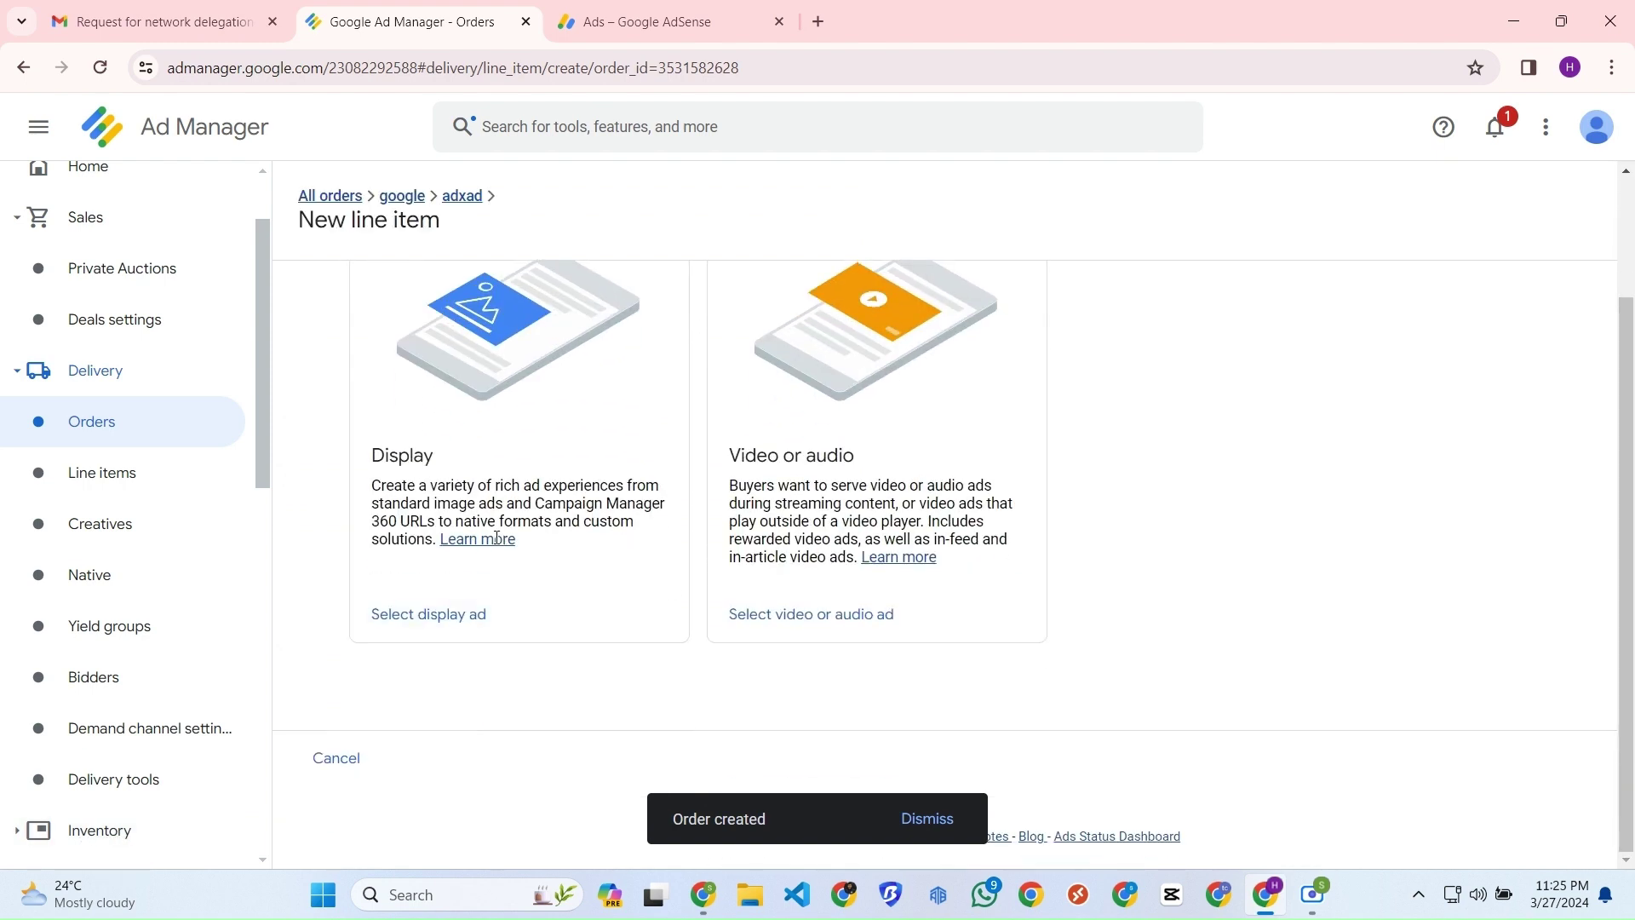
click(442, 626)
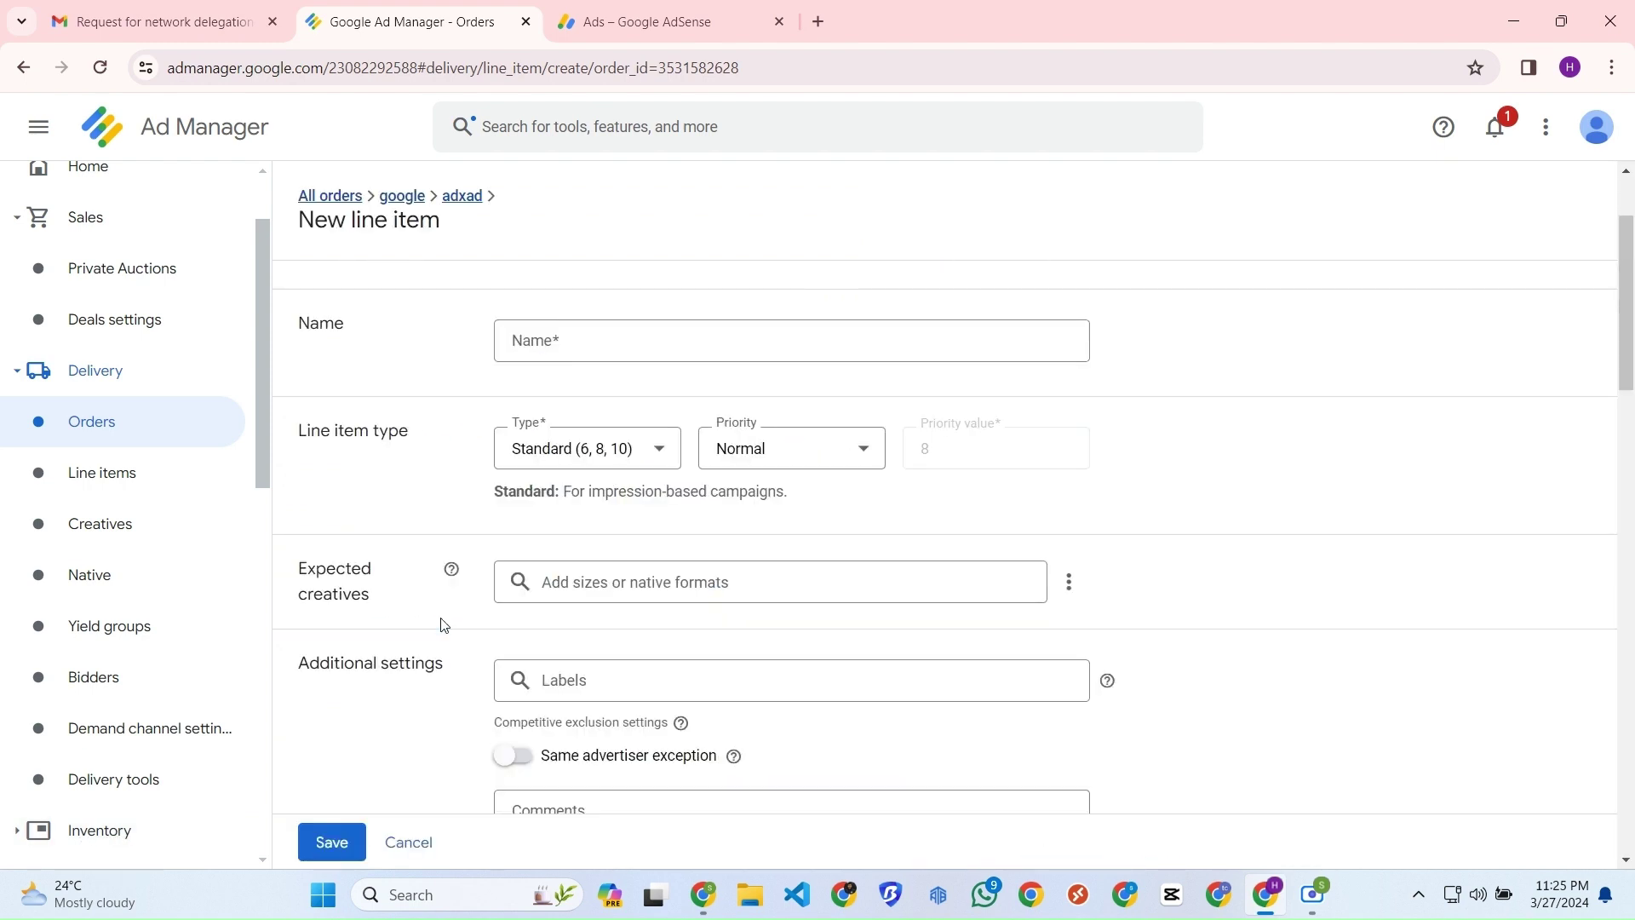
click(576, 346)
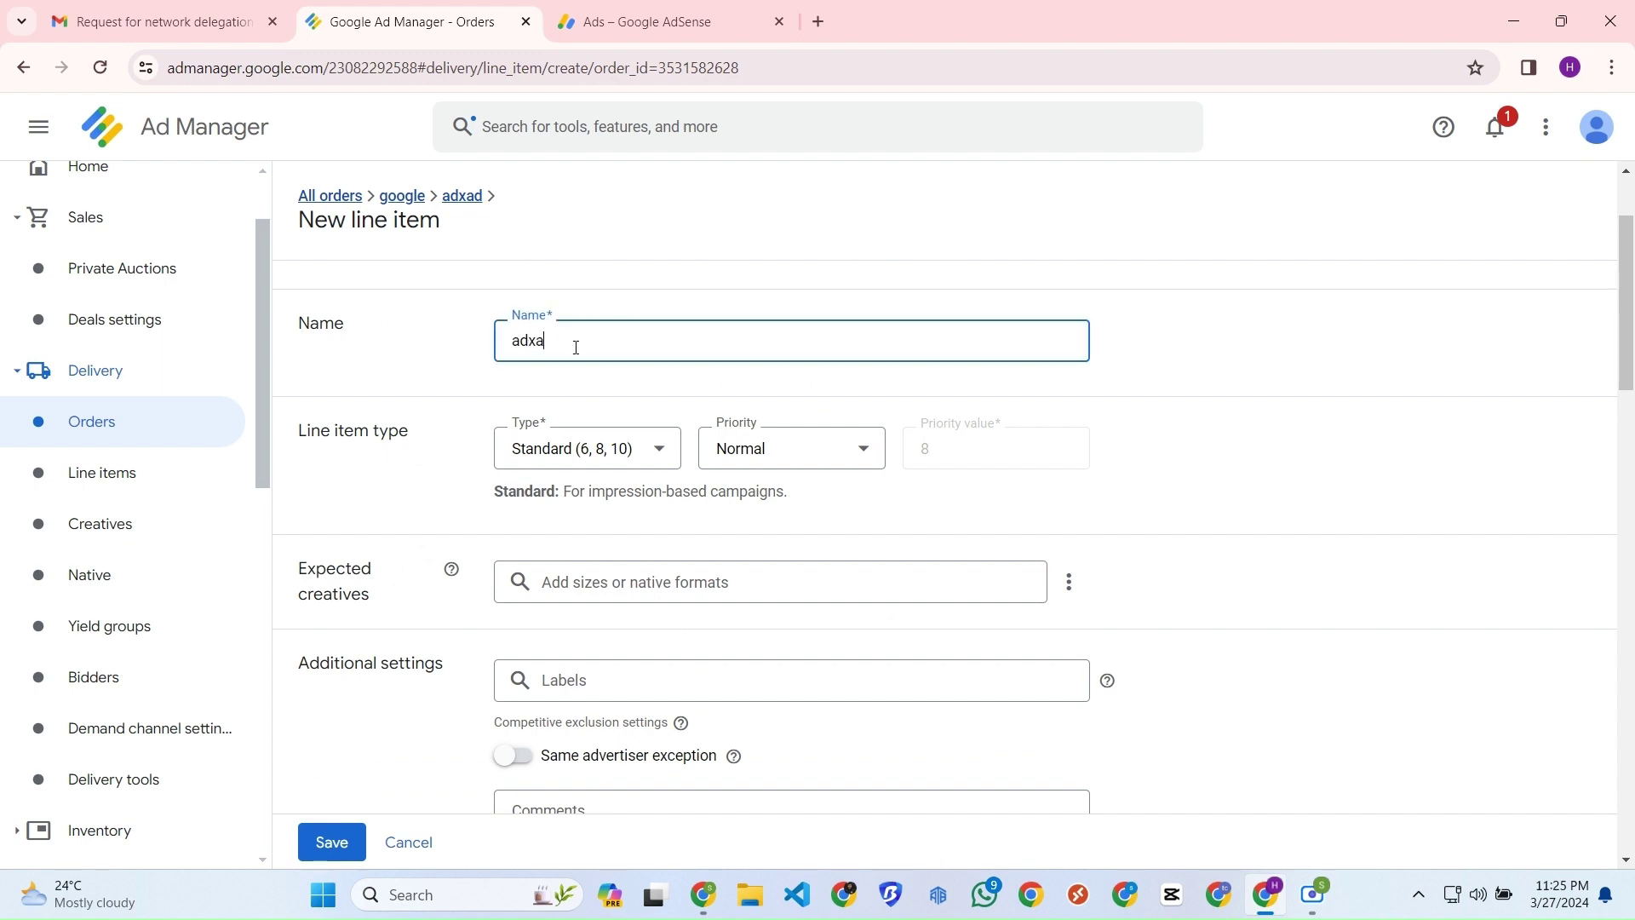
key(ctrl+a)
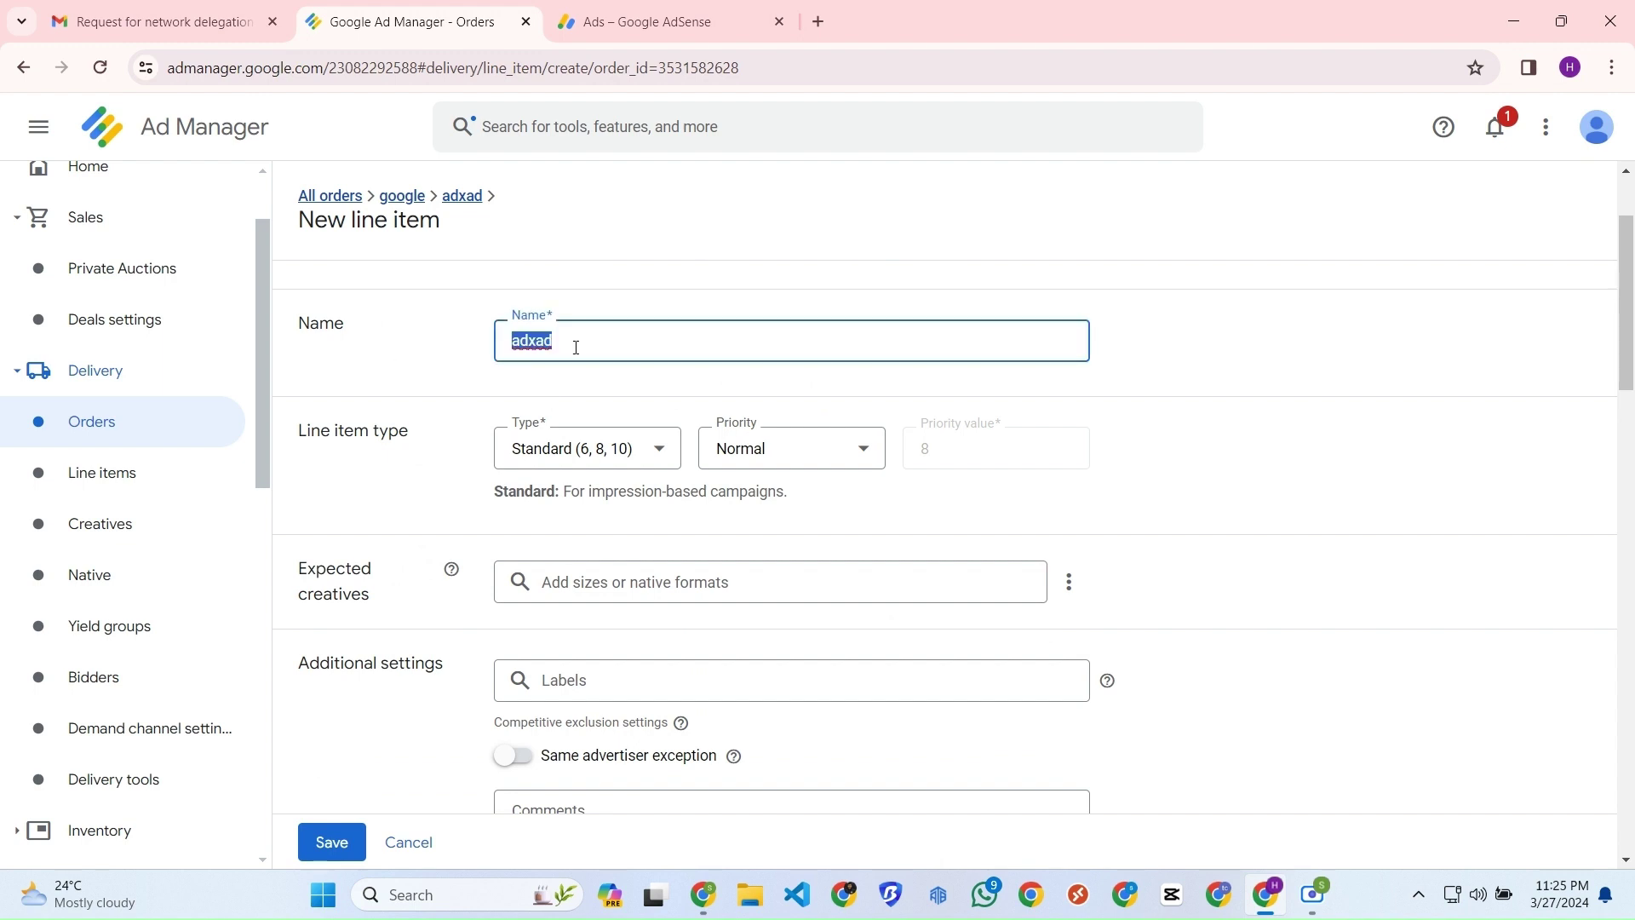
click(619, 449)
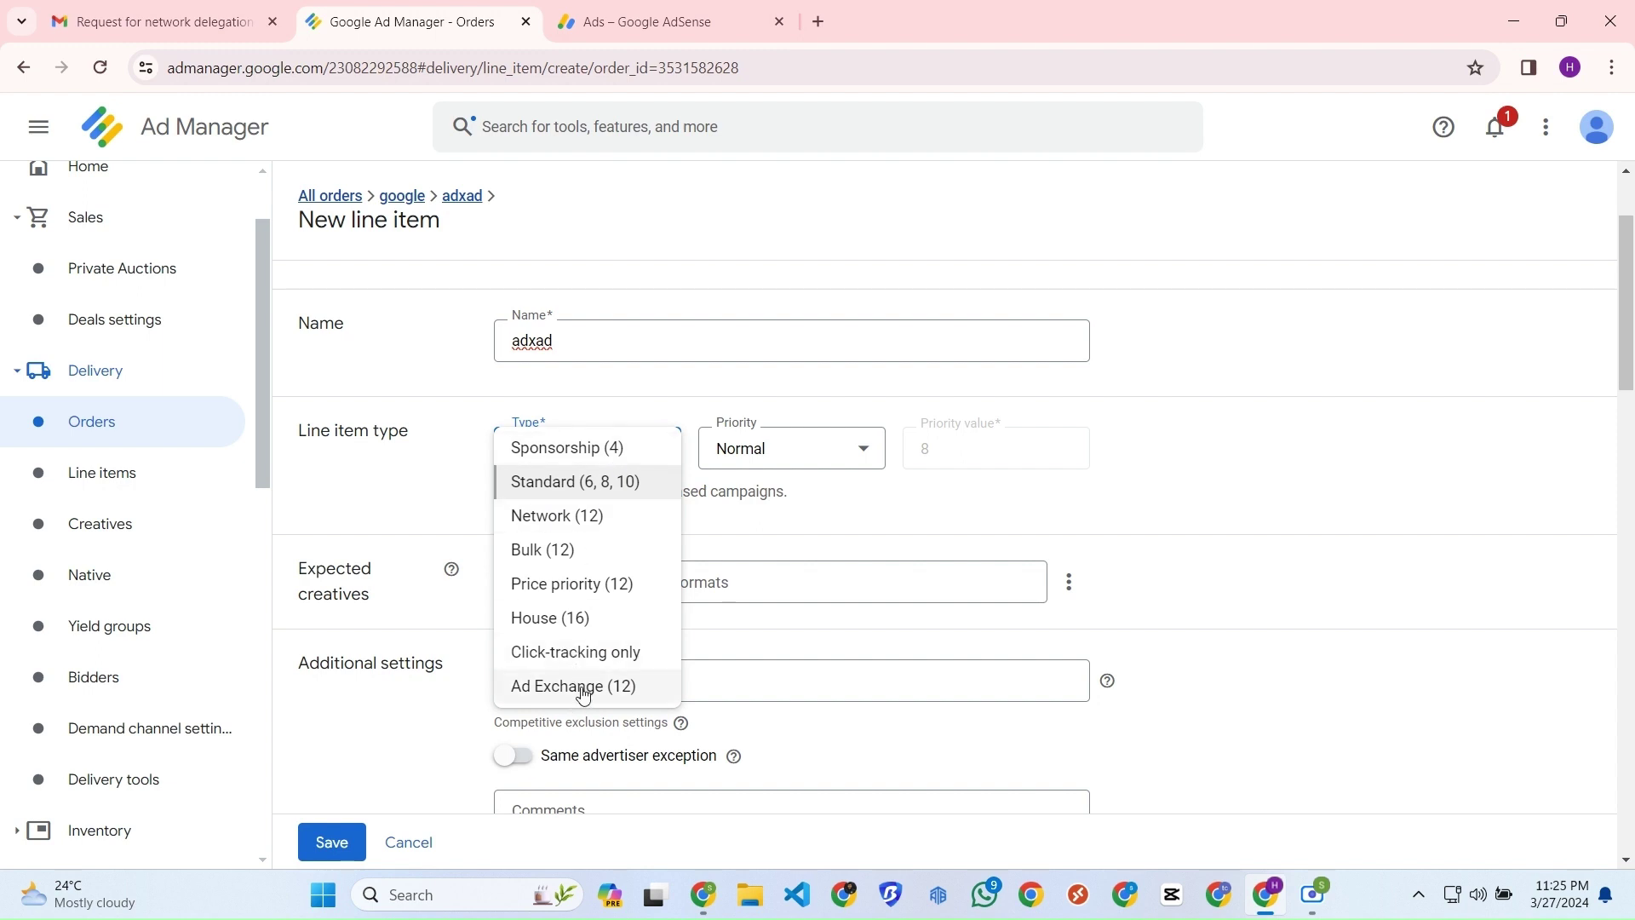
click(581, 686)
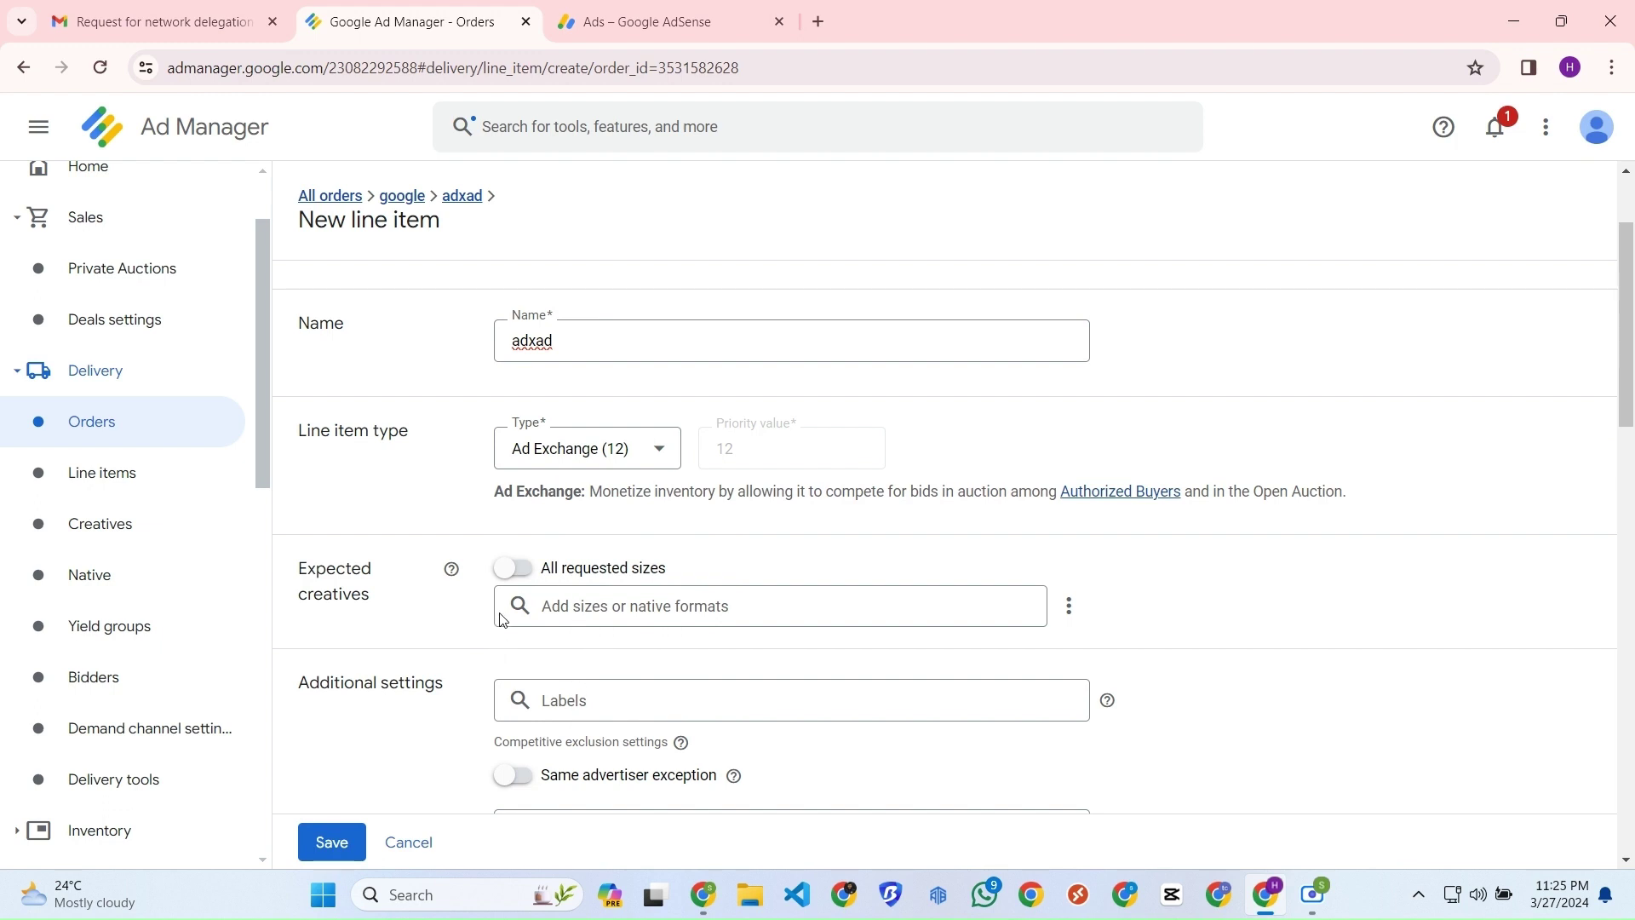
click(503, 580)
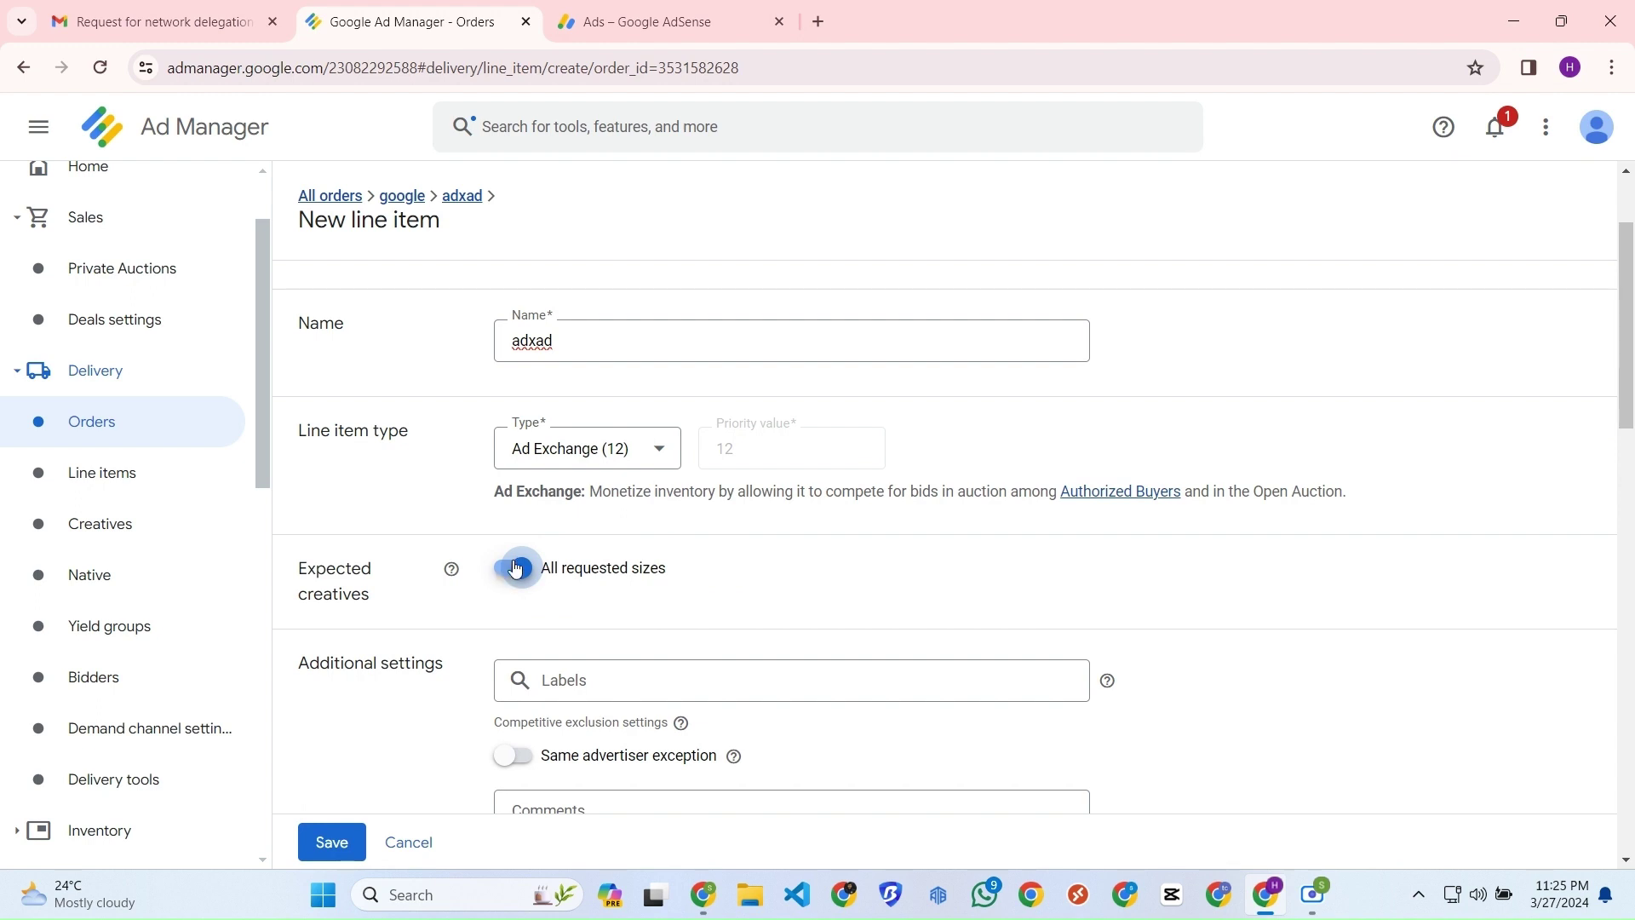
Set the web property alias to Self-service AdX Display.
scroll(521, 566, down, 2)
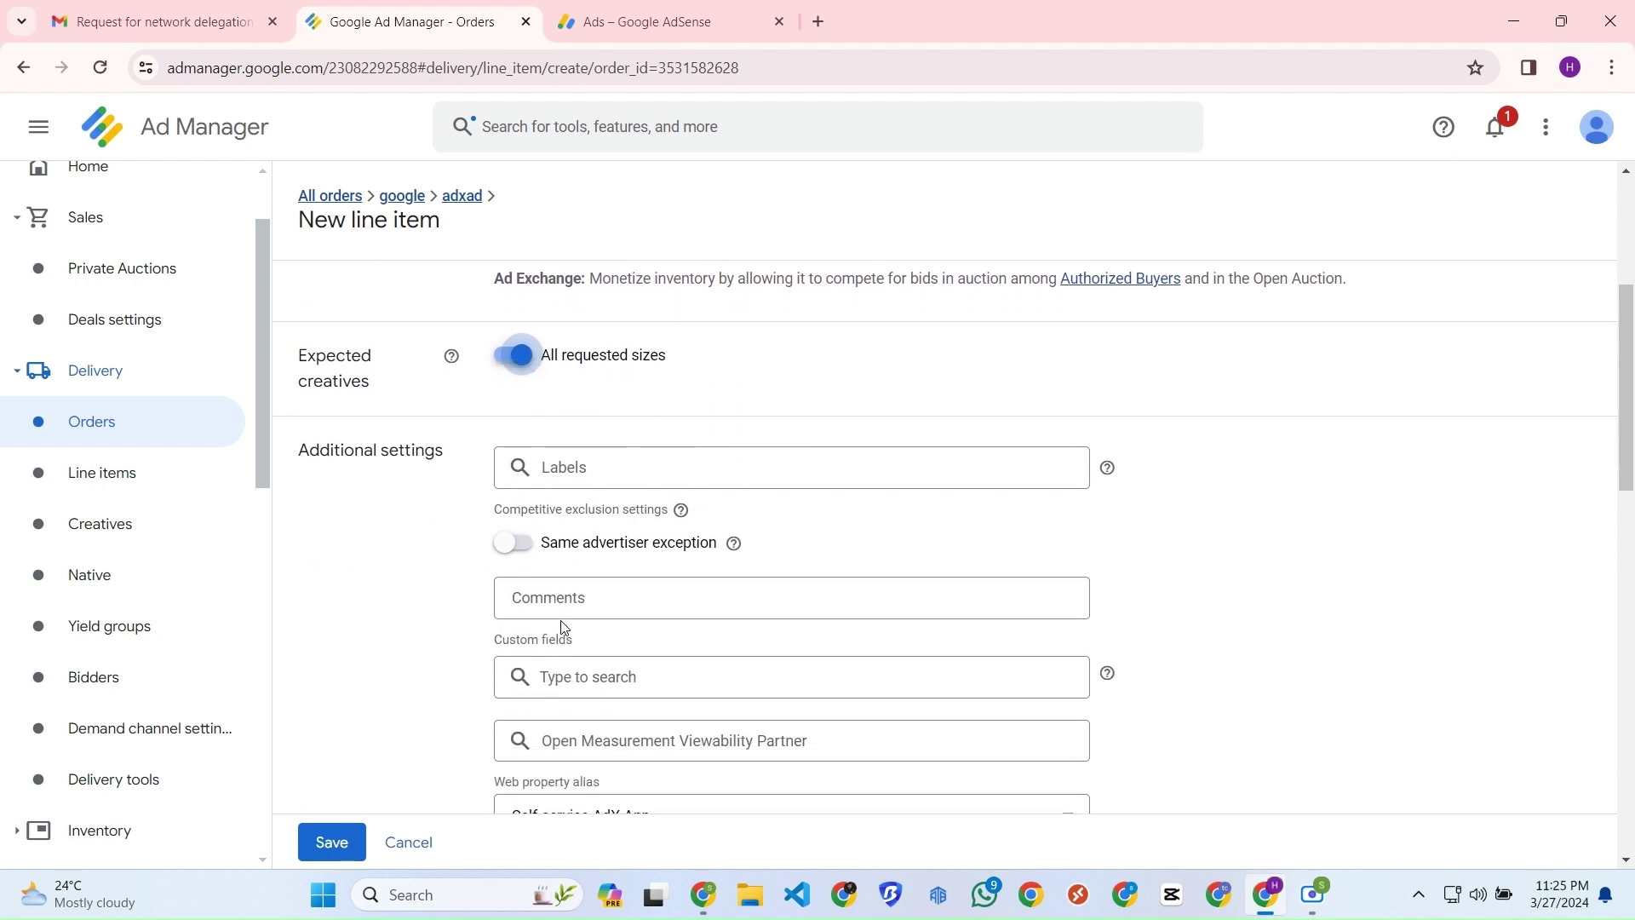
click(589, 485)
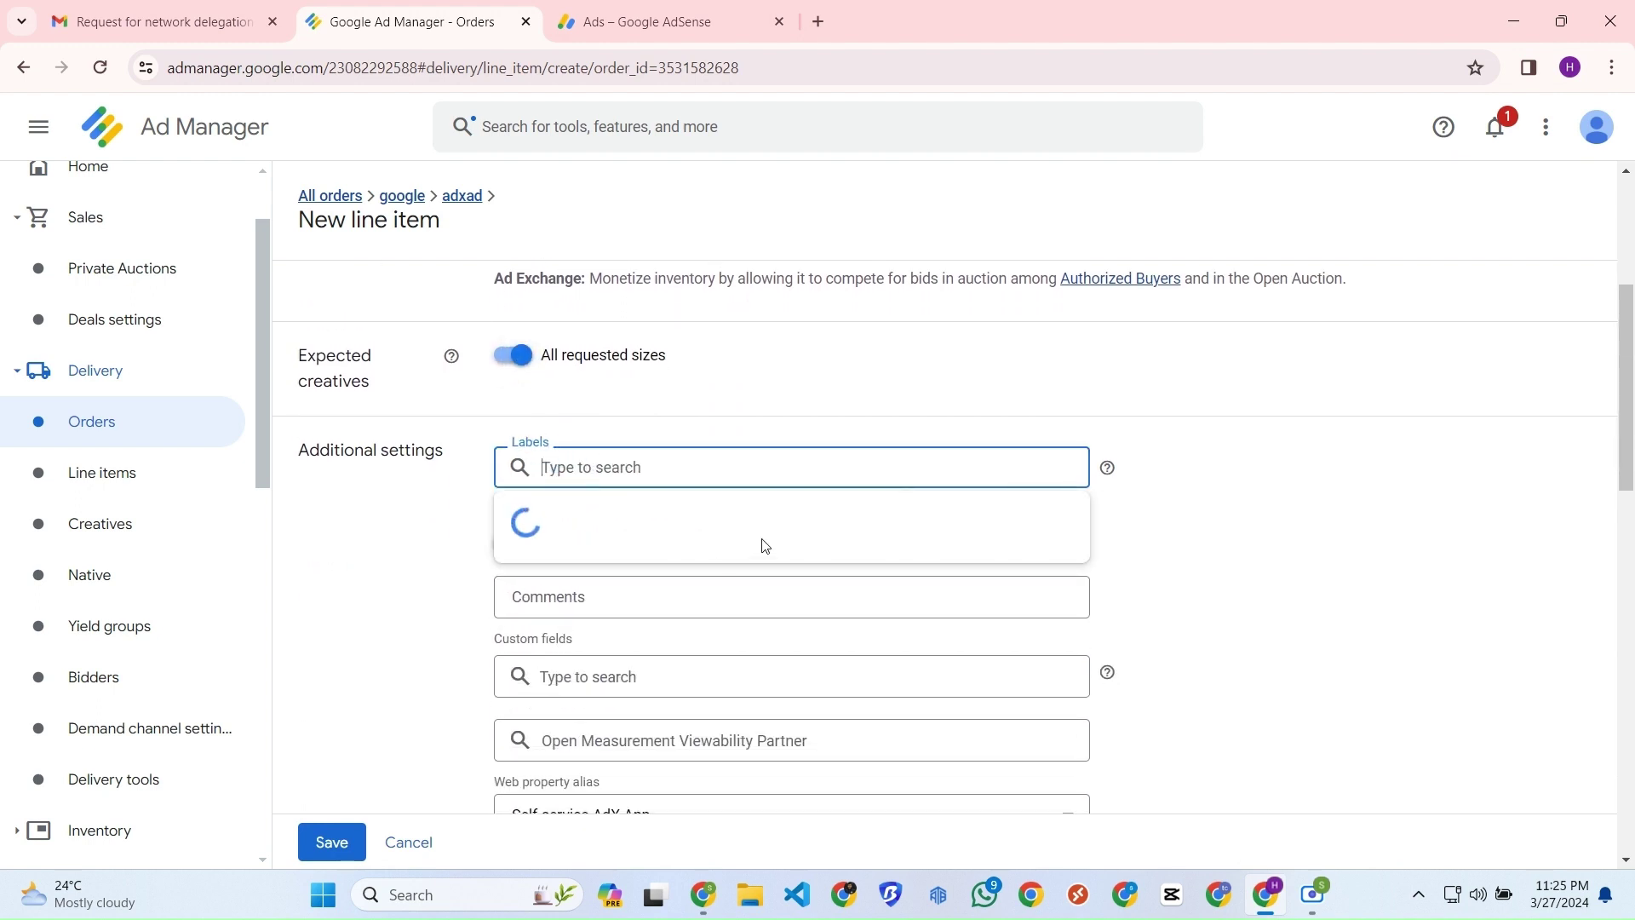
click(1288, 431)
scroll(628, 532, down, 3)
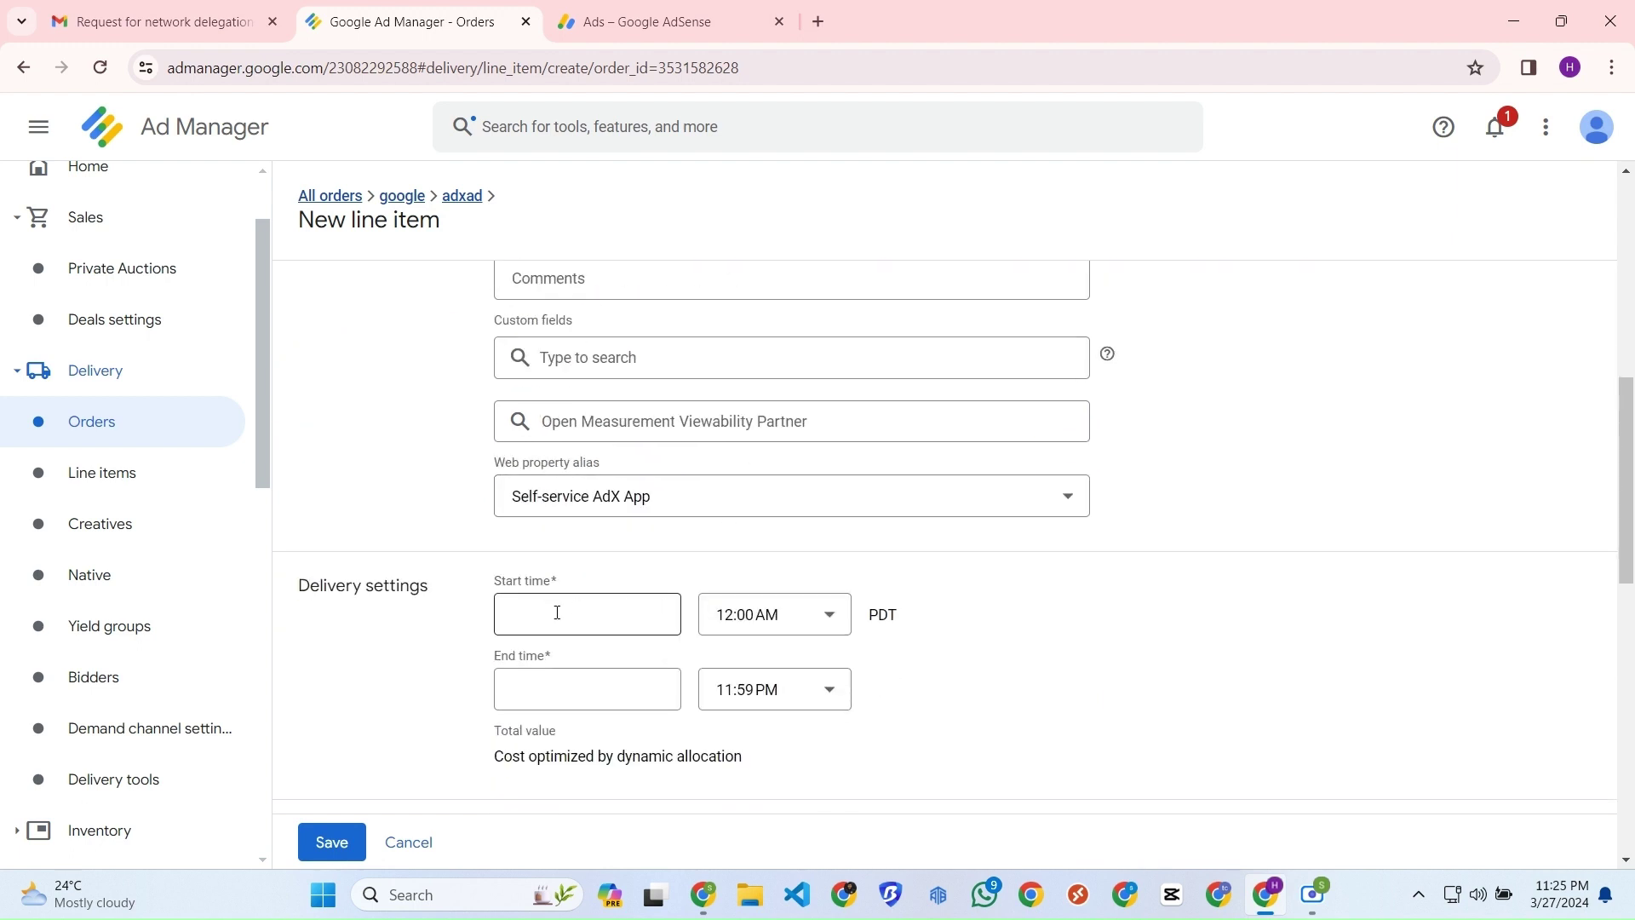
scroll(556, 610, up, 1)
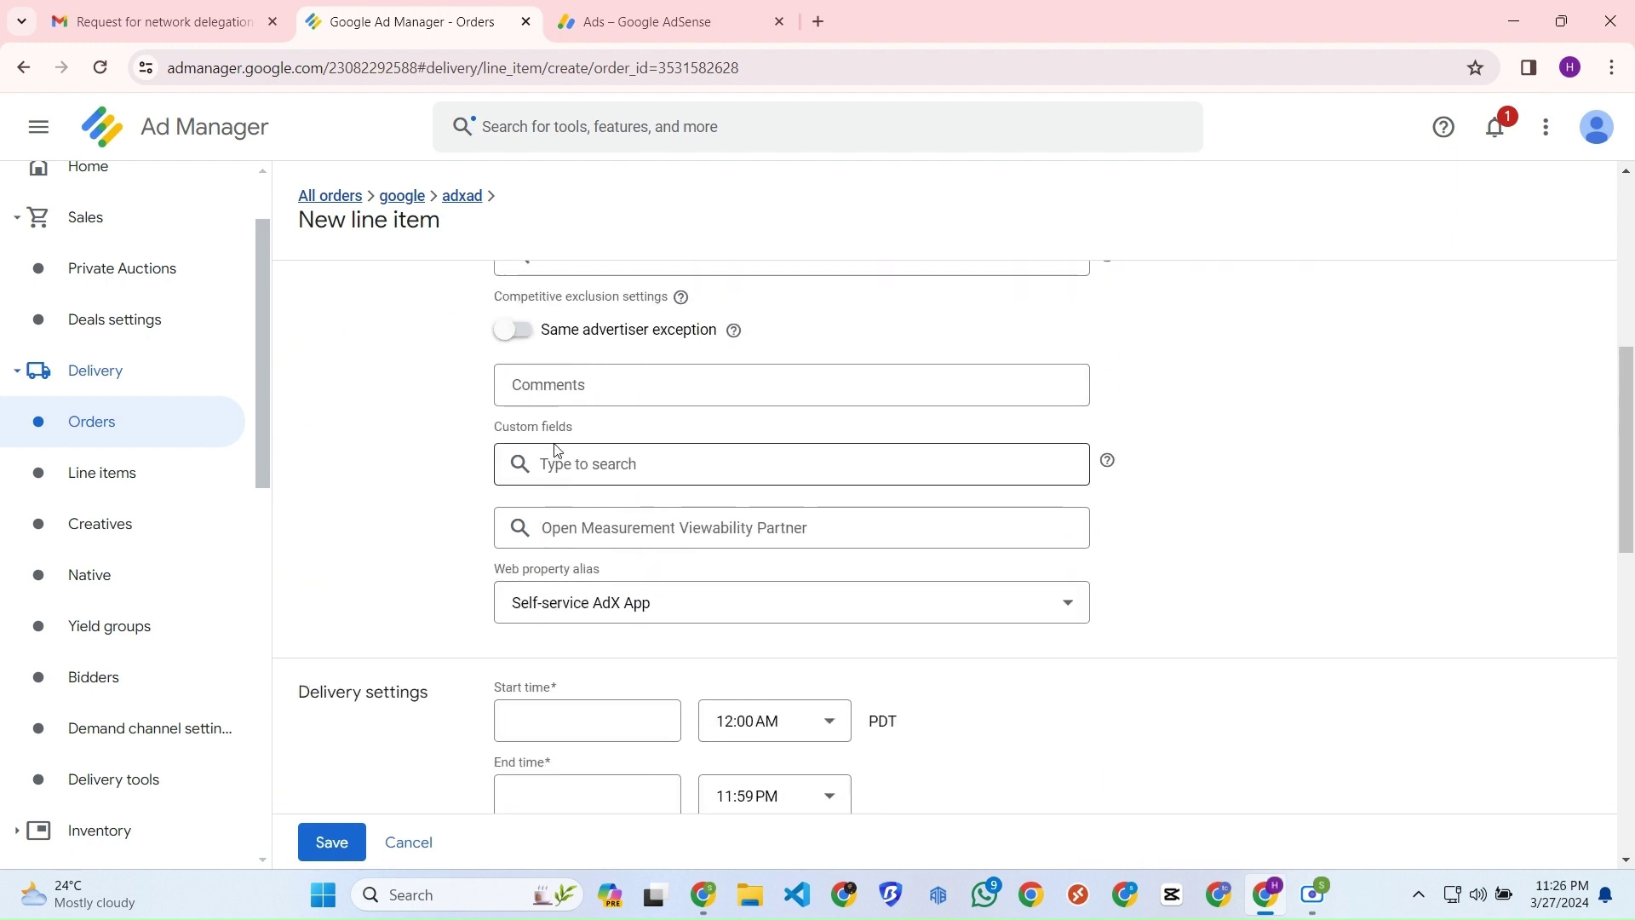
click(666, 602)
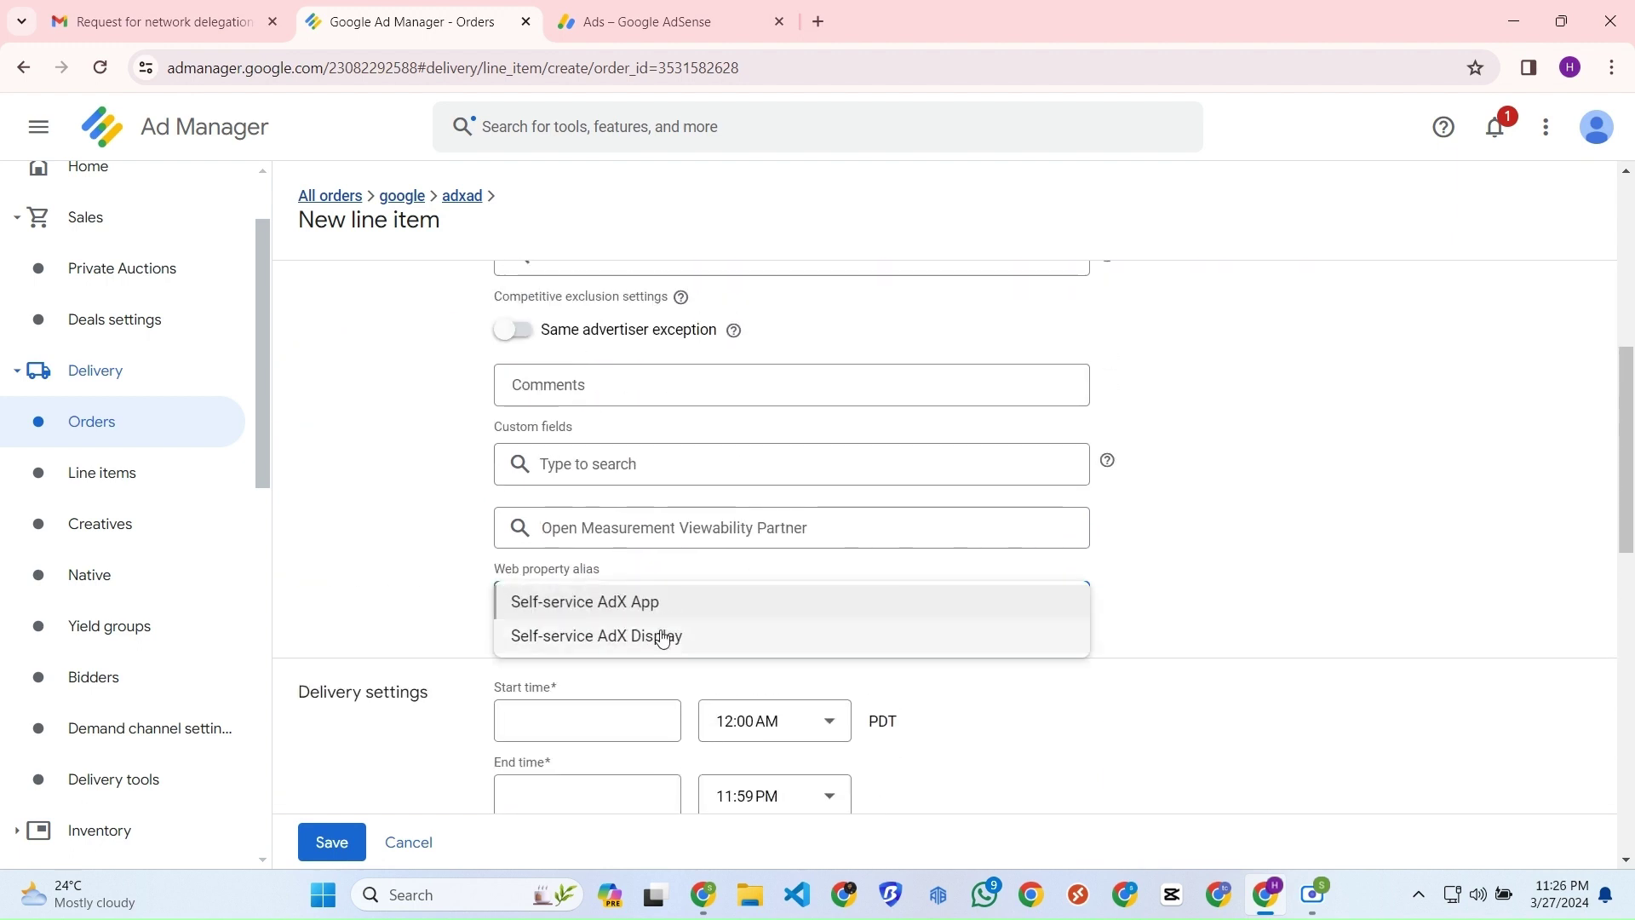
click(569, 652)
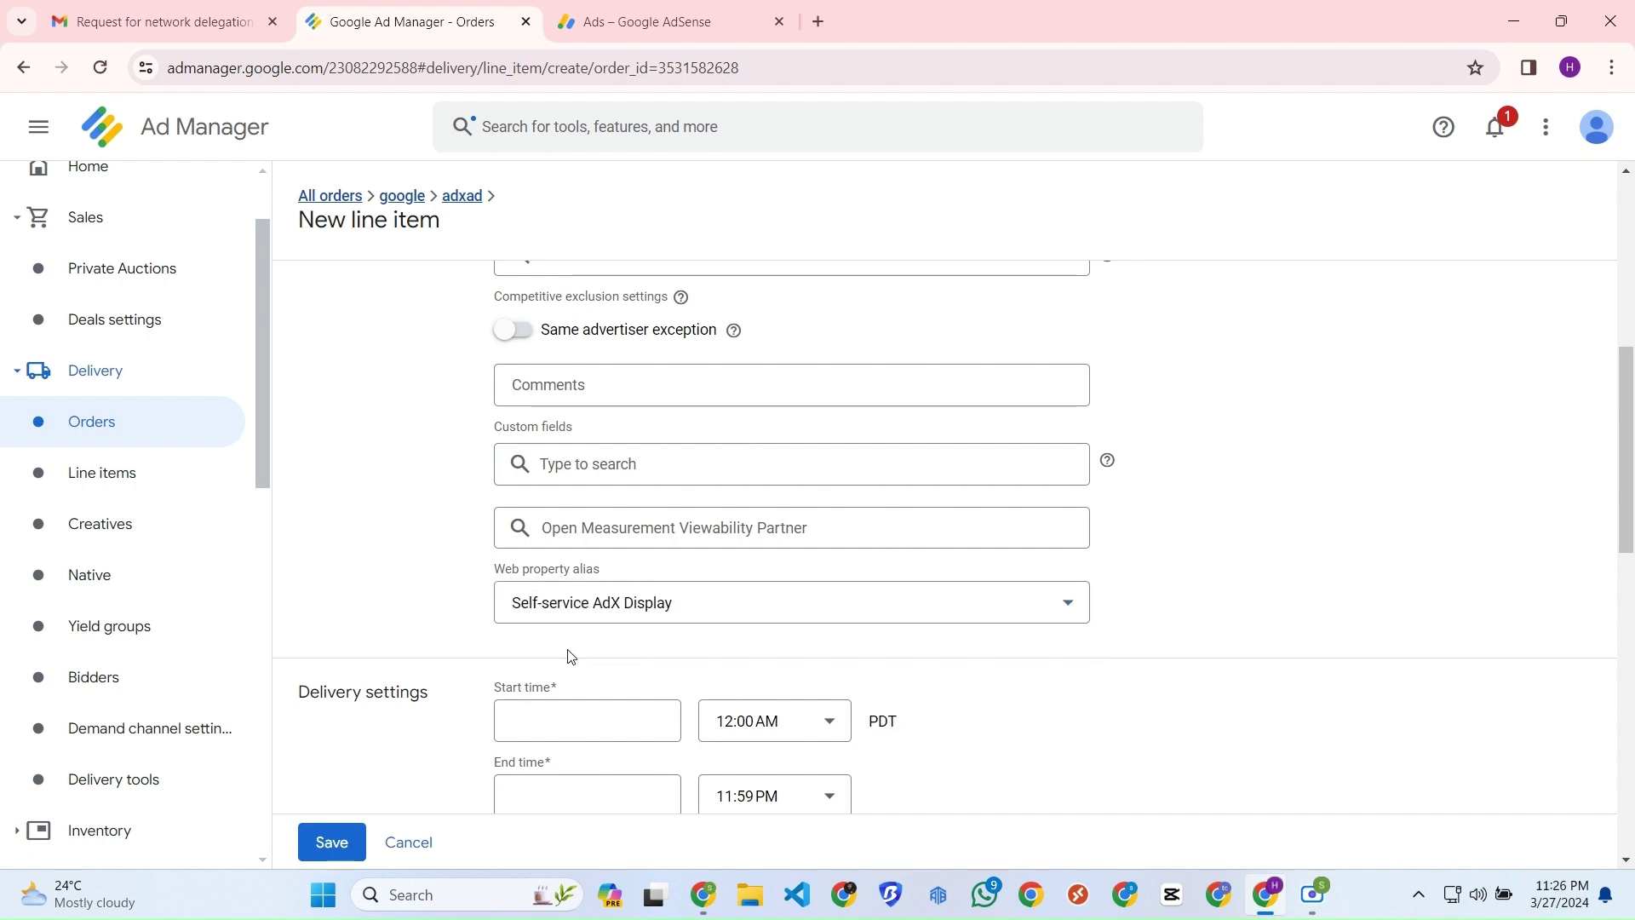
Set the line item to start Immediately with an Unlimited end time.
scroll(656, 567, down, 1)
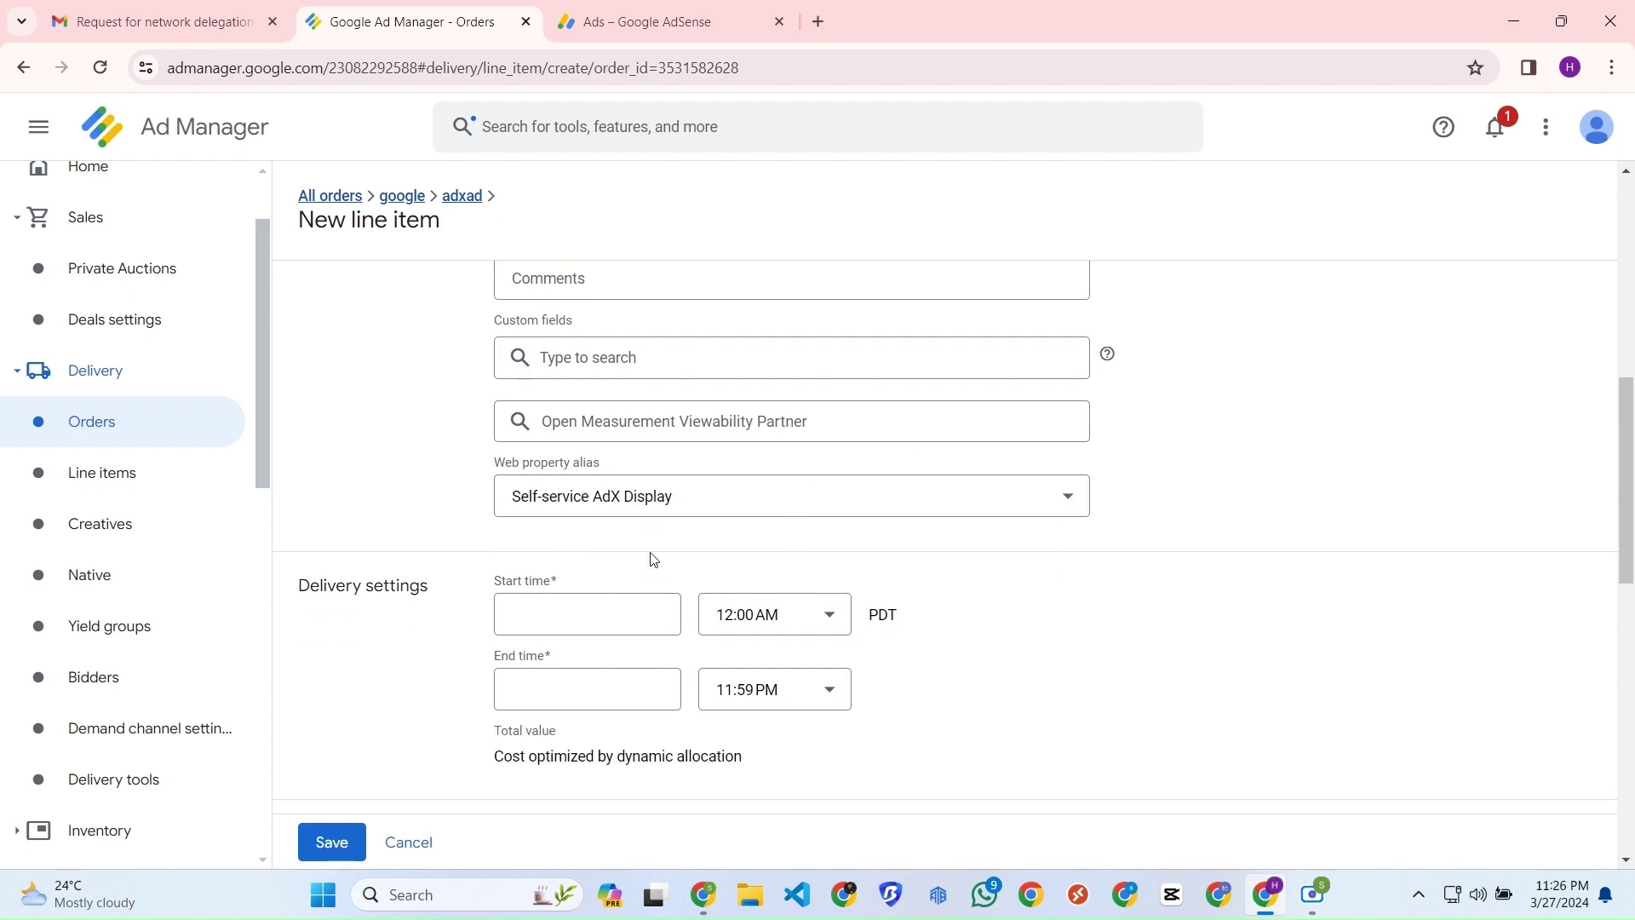
click(560, 628)
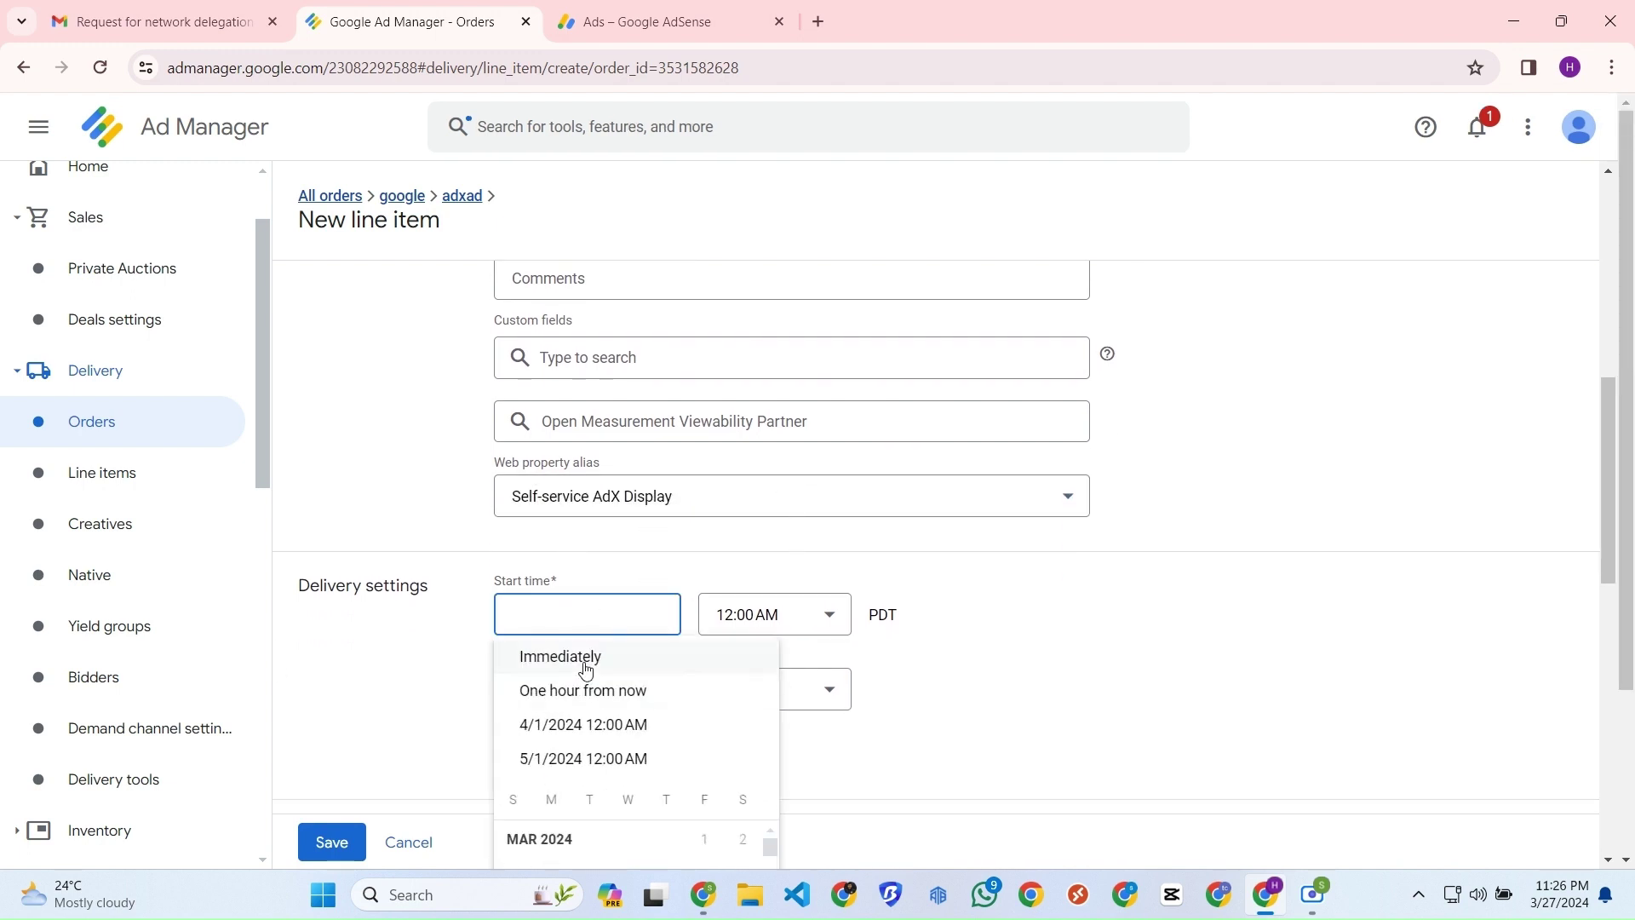
click(586, 668)
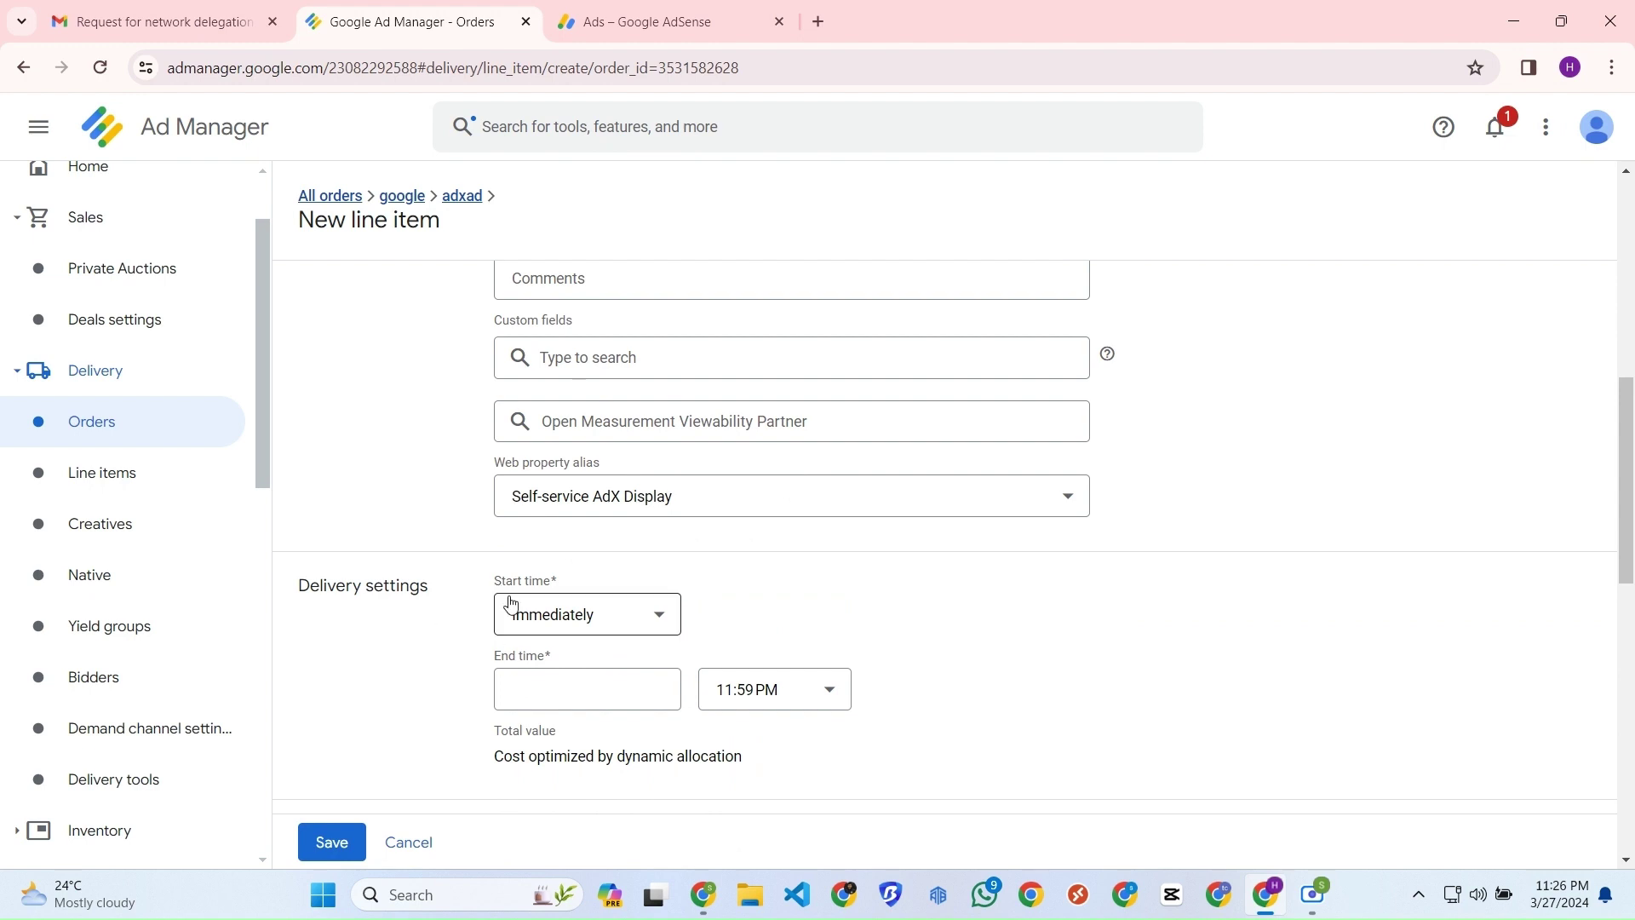
click(535, 693)
click(564, 734)
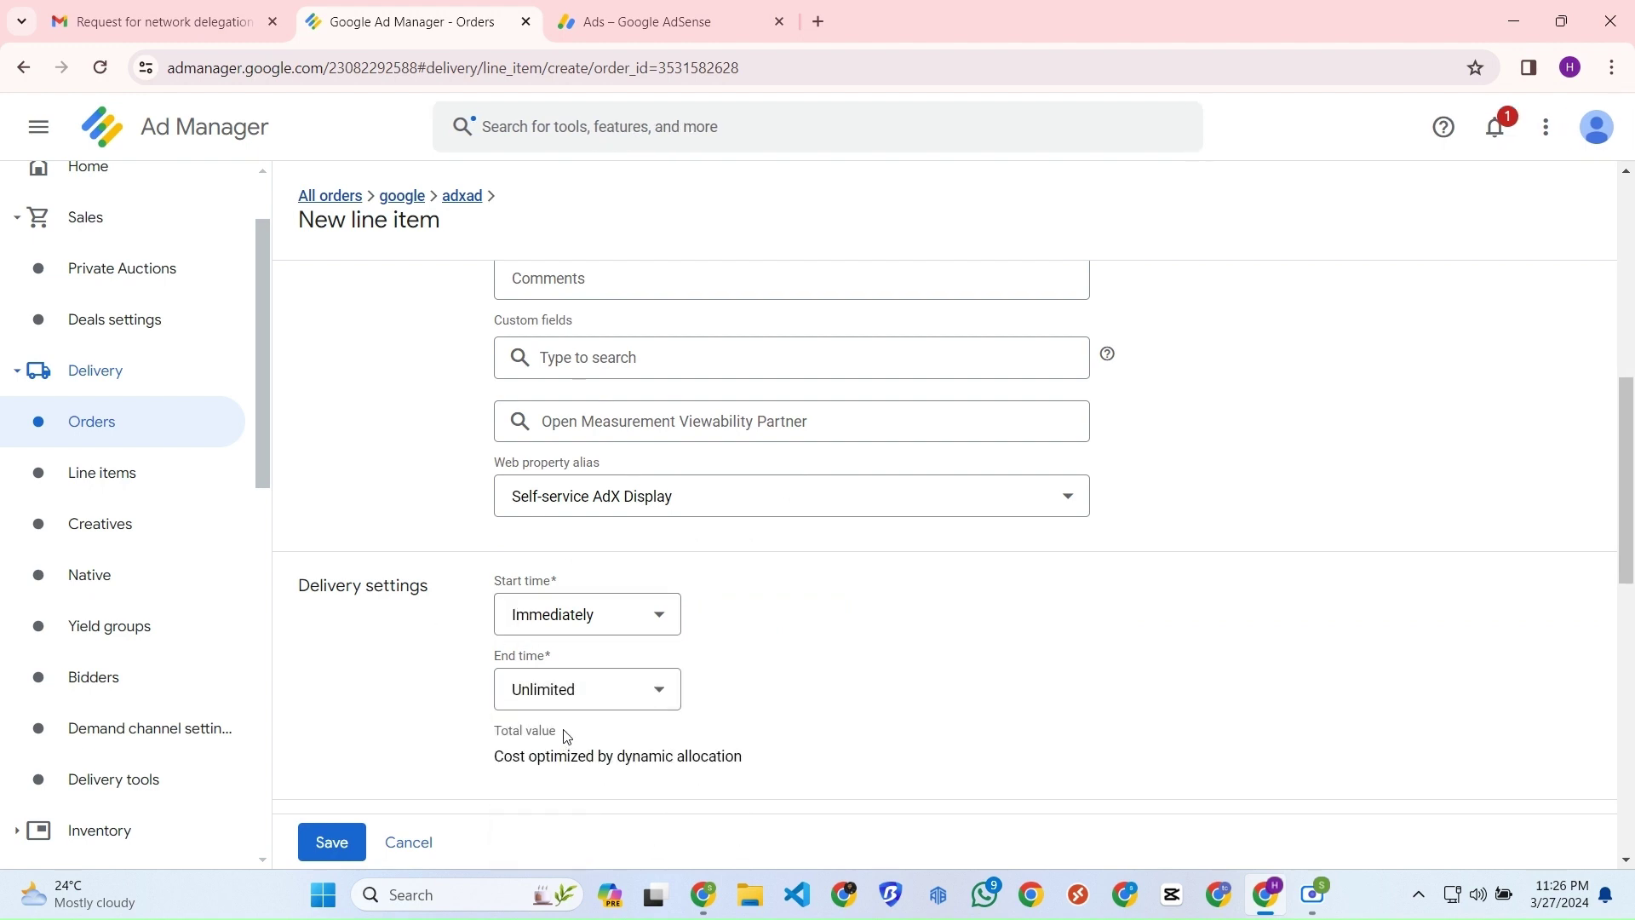
Review the Run of network inventory targeting and its ad units, then return to the summary.
scroll(562, 734, down, 5)
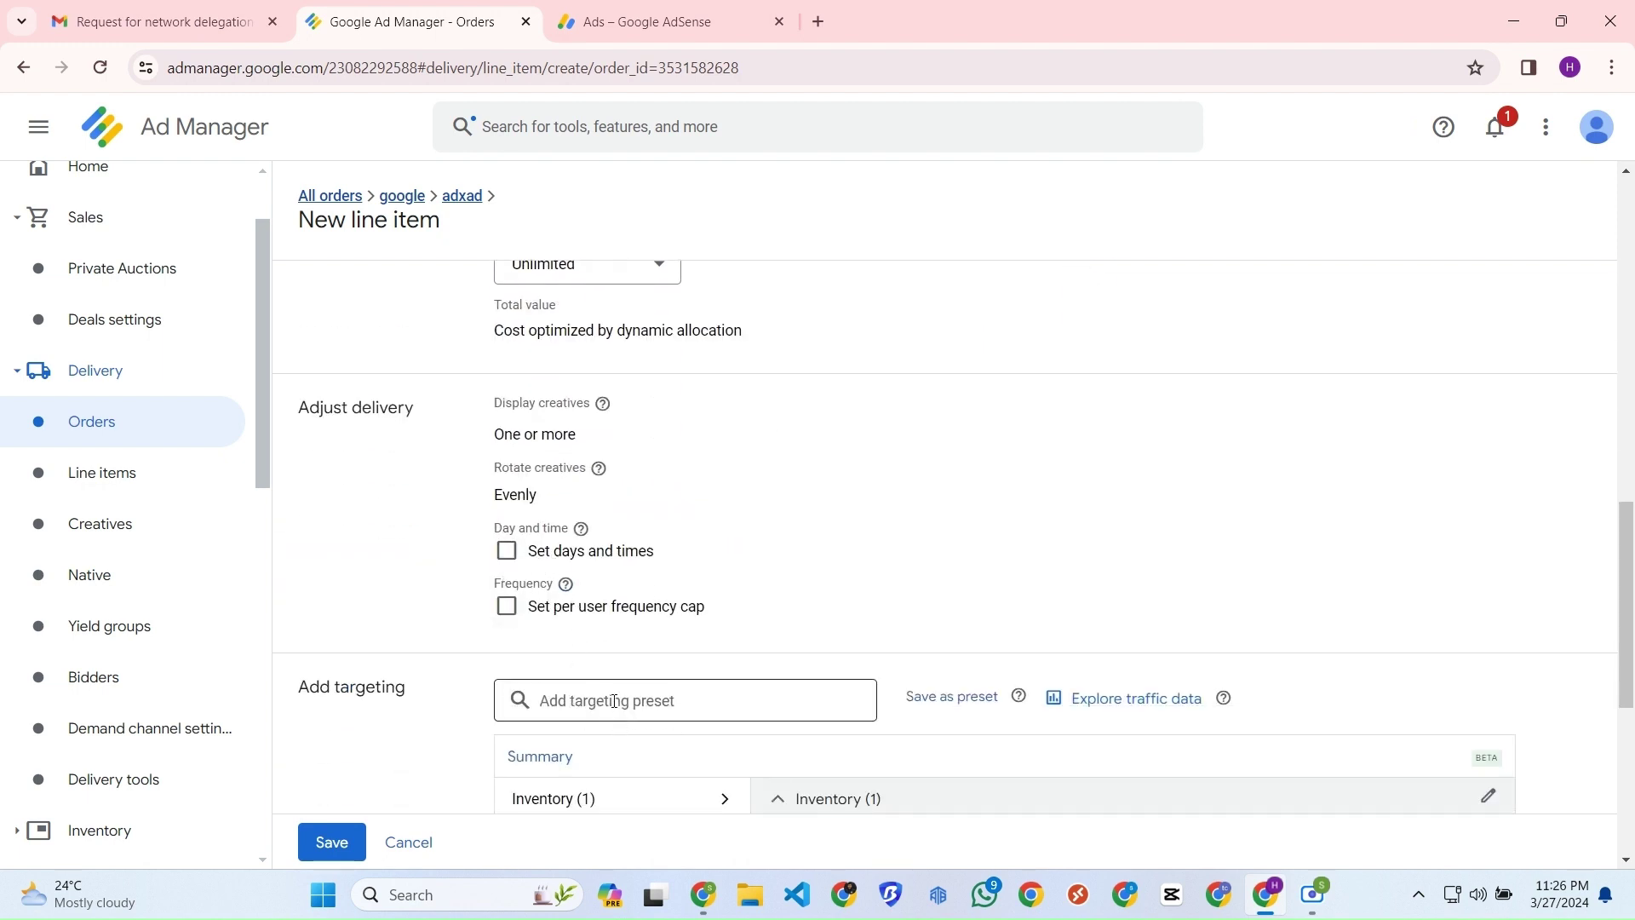
scroll(614, 700, down, 3)
click(614, 495)
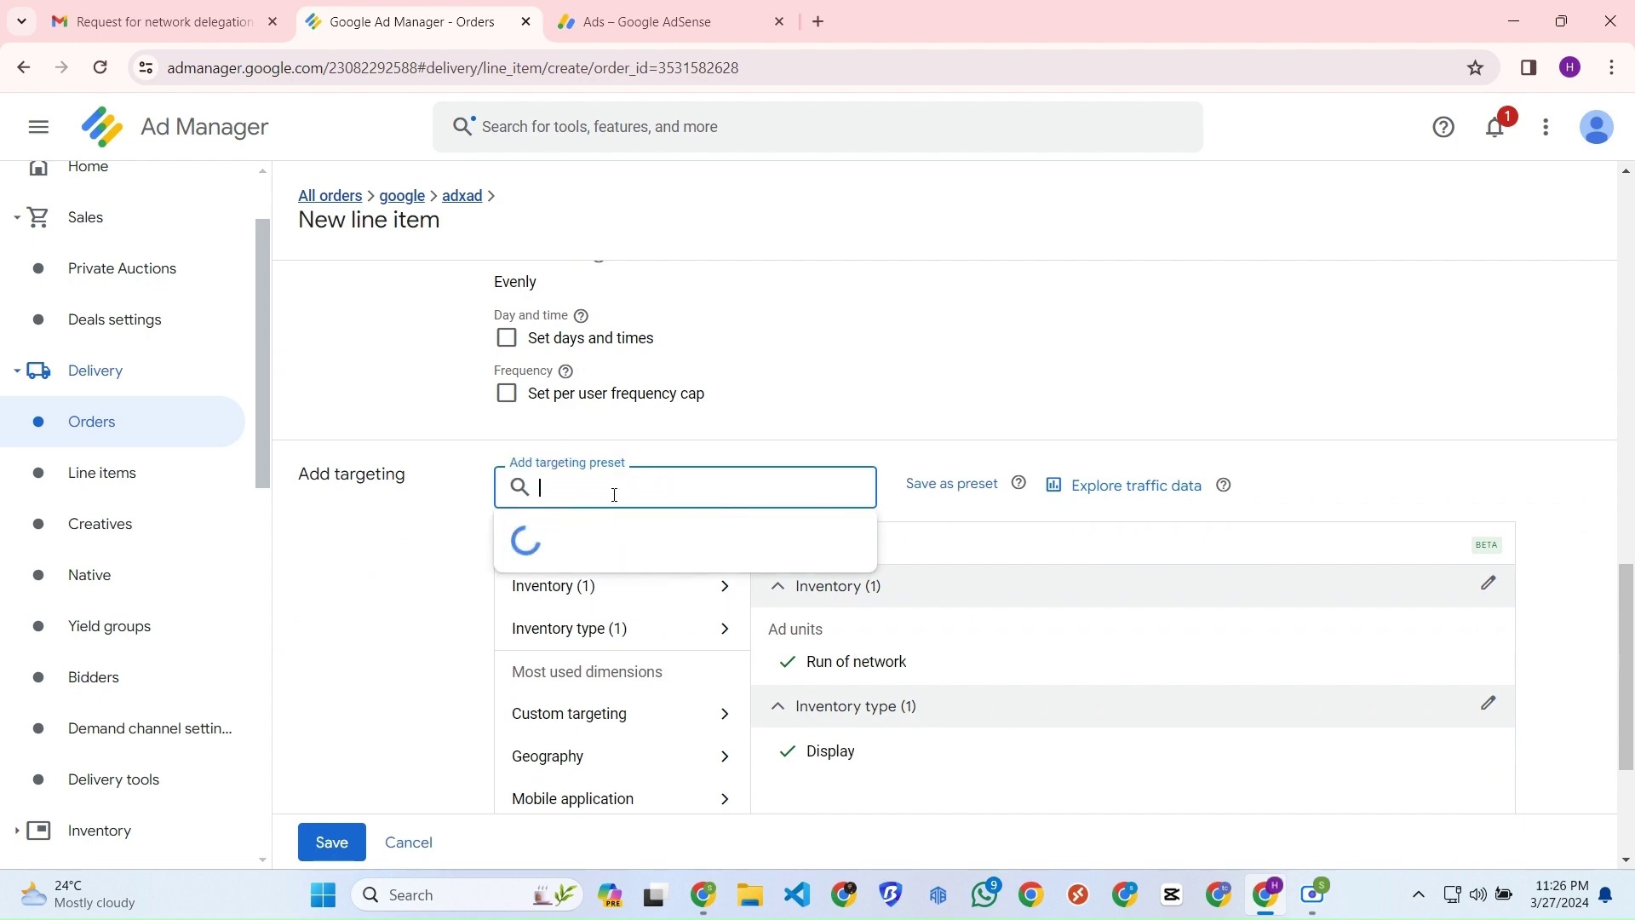
click(657, 464)
scroll(876, 558, down, 3)
scroll(767, 562, up, 4)
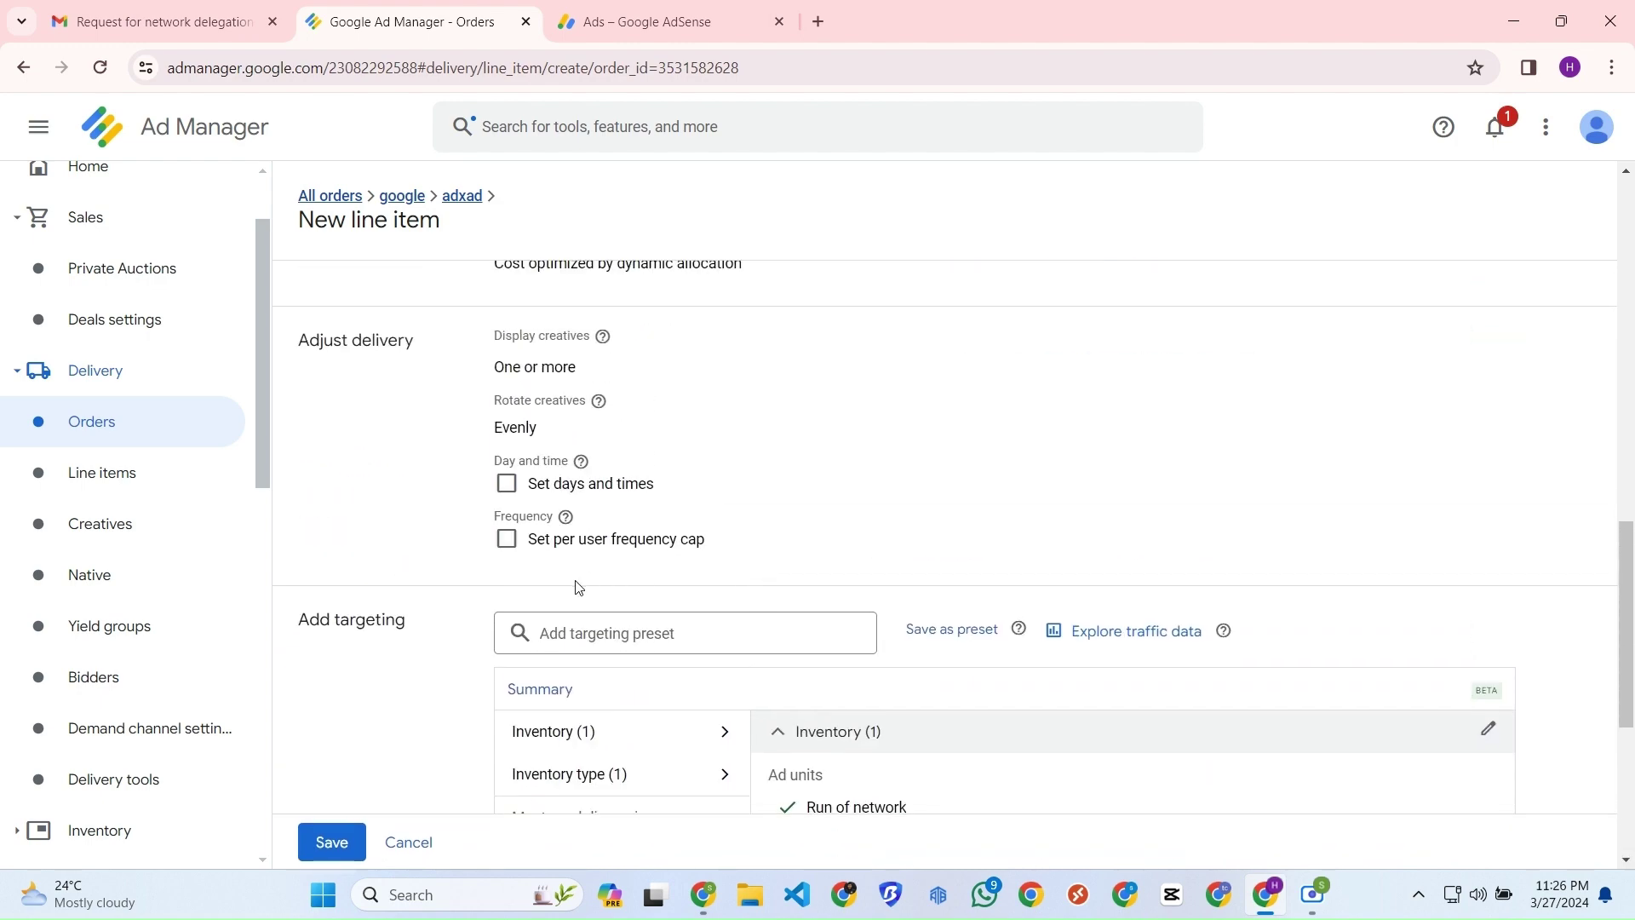
scroll(742, 535, up, 3)
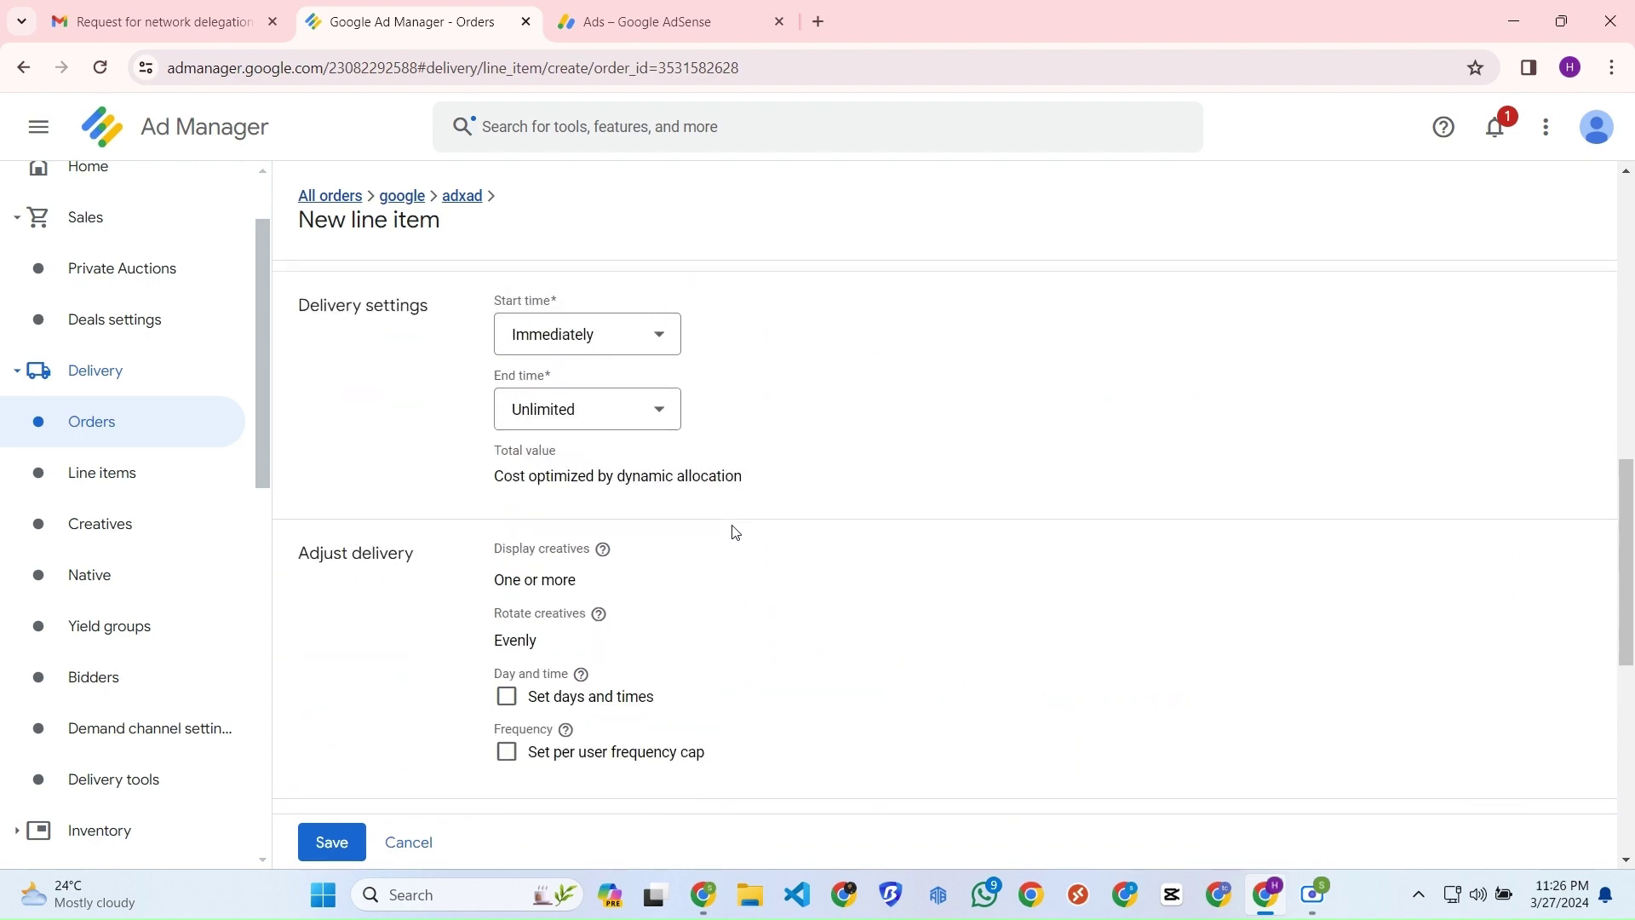
scroll(735, 532, down, 6)
scroll(731, 533, up, 2)
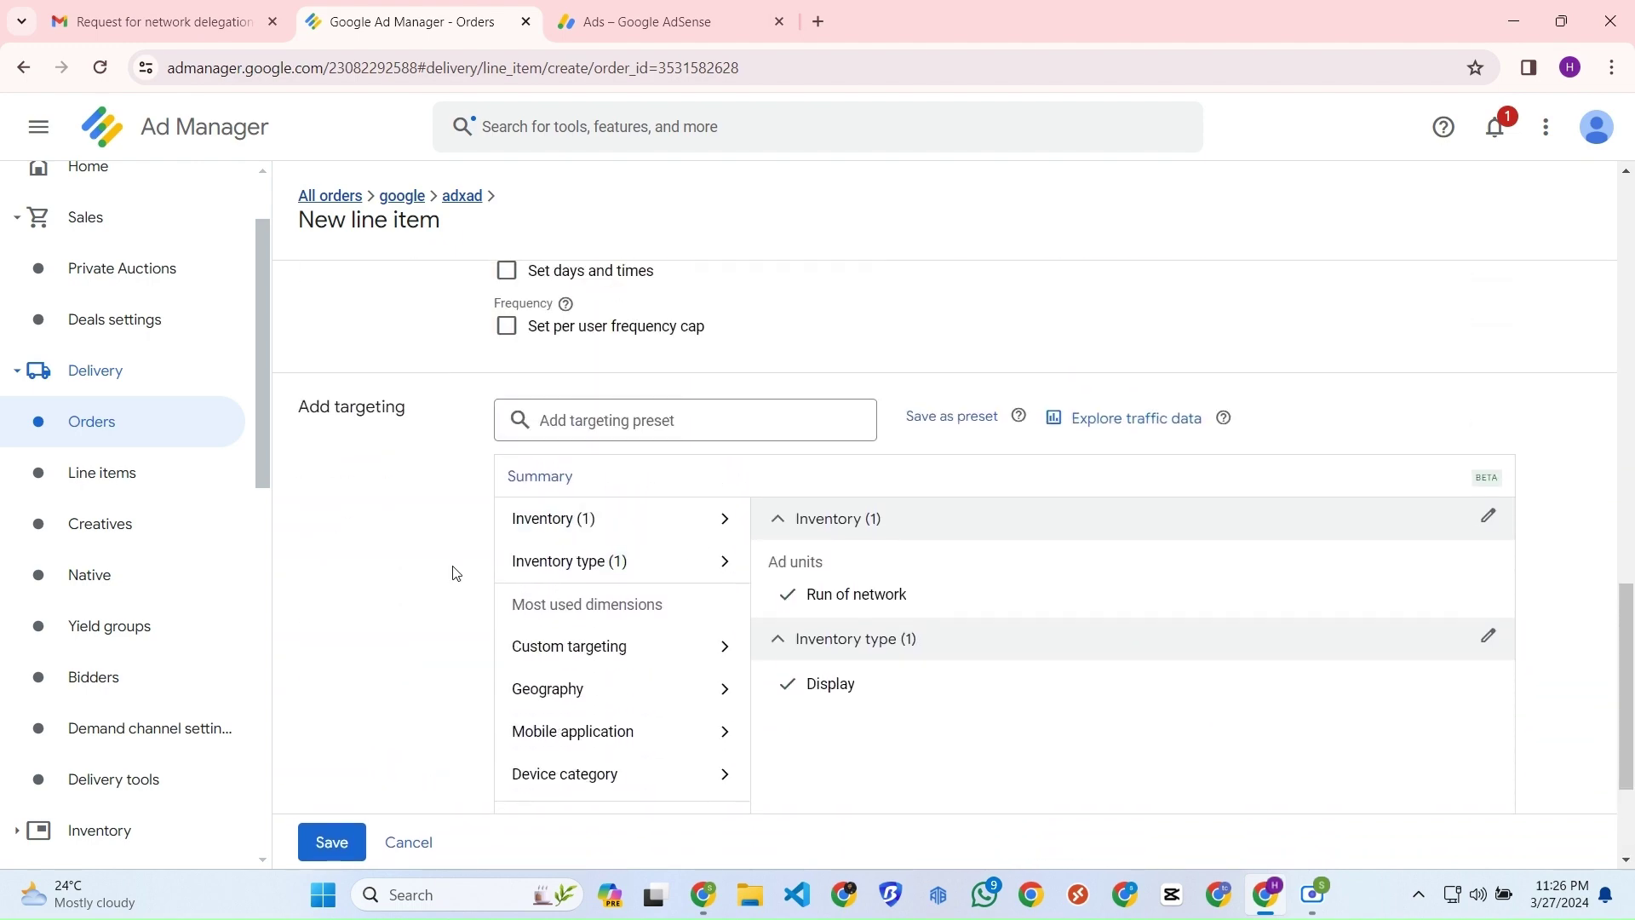
click(662, 527)
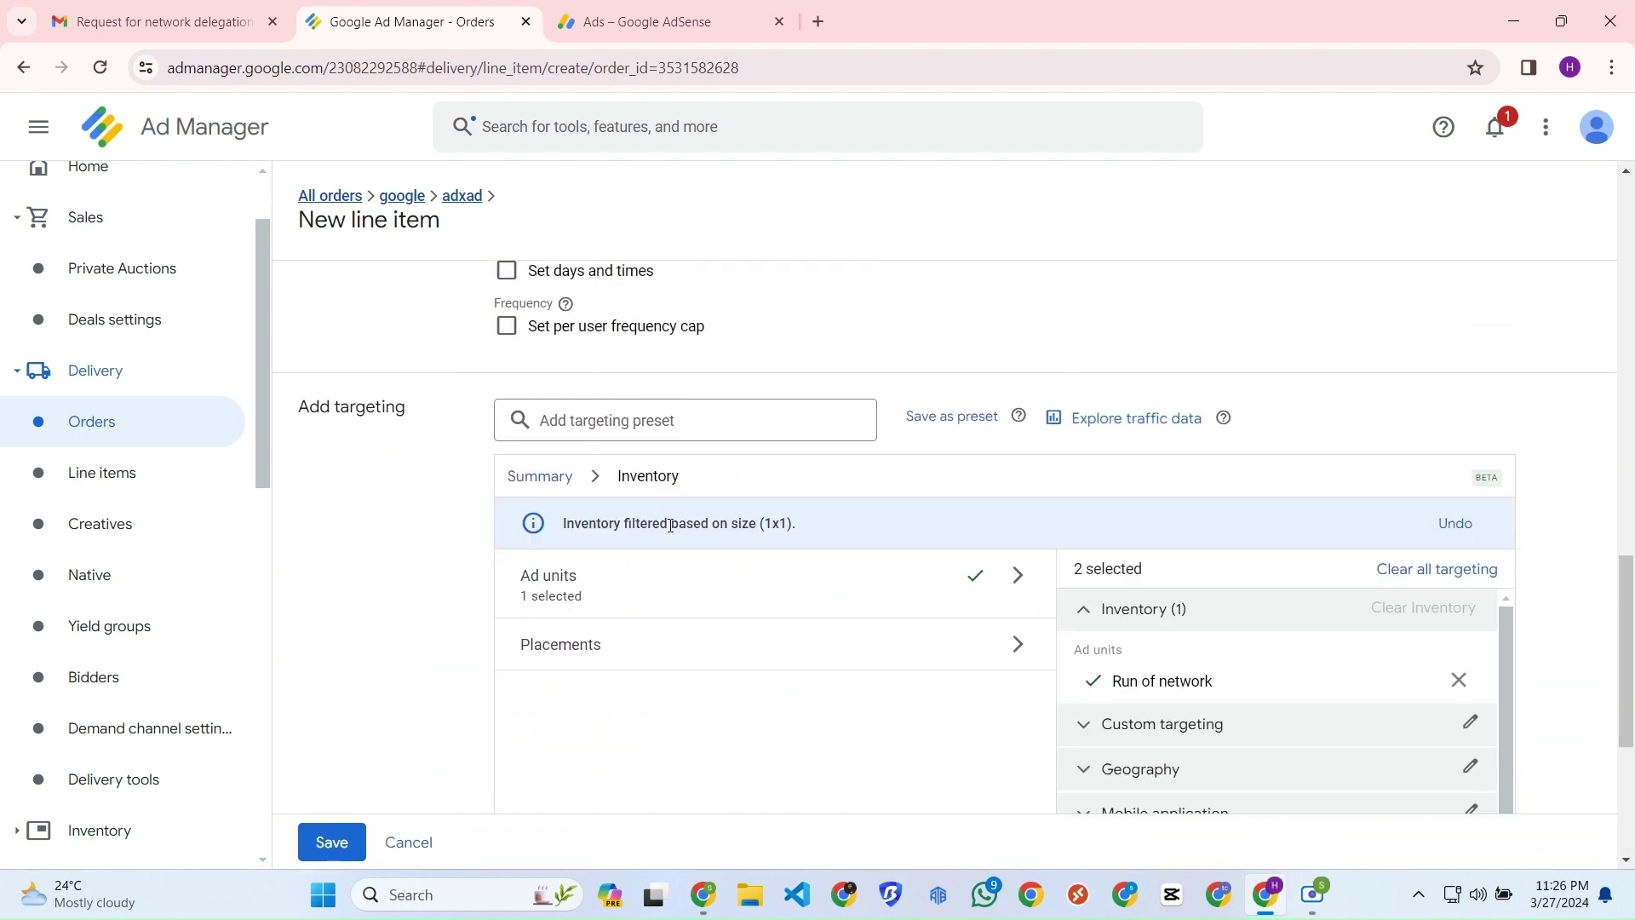
click(587, 589)
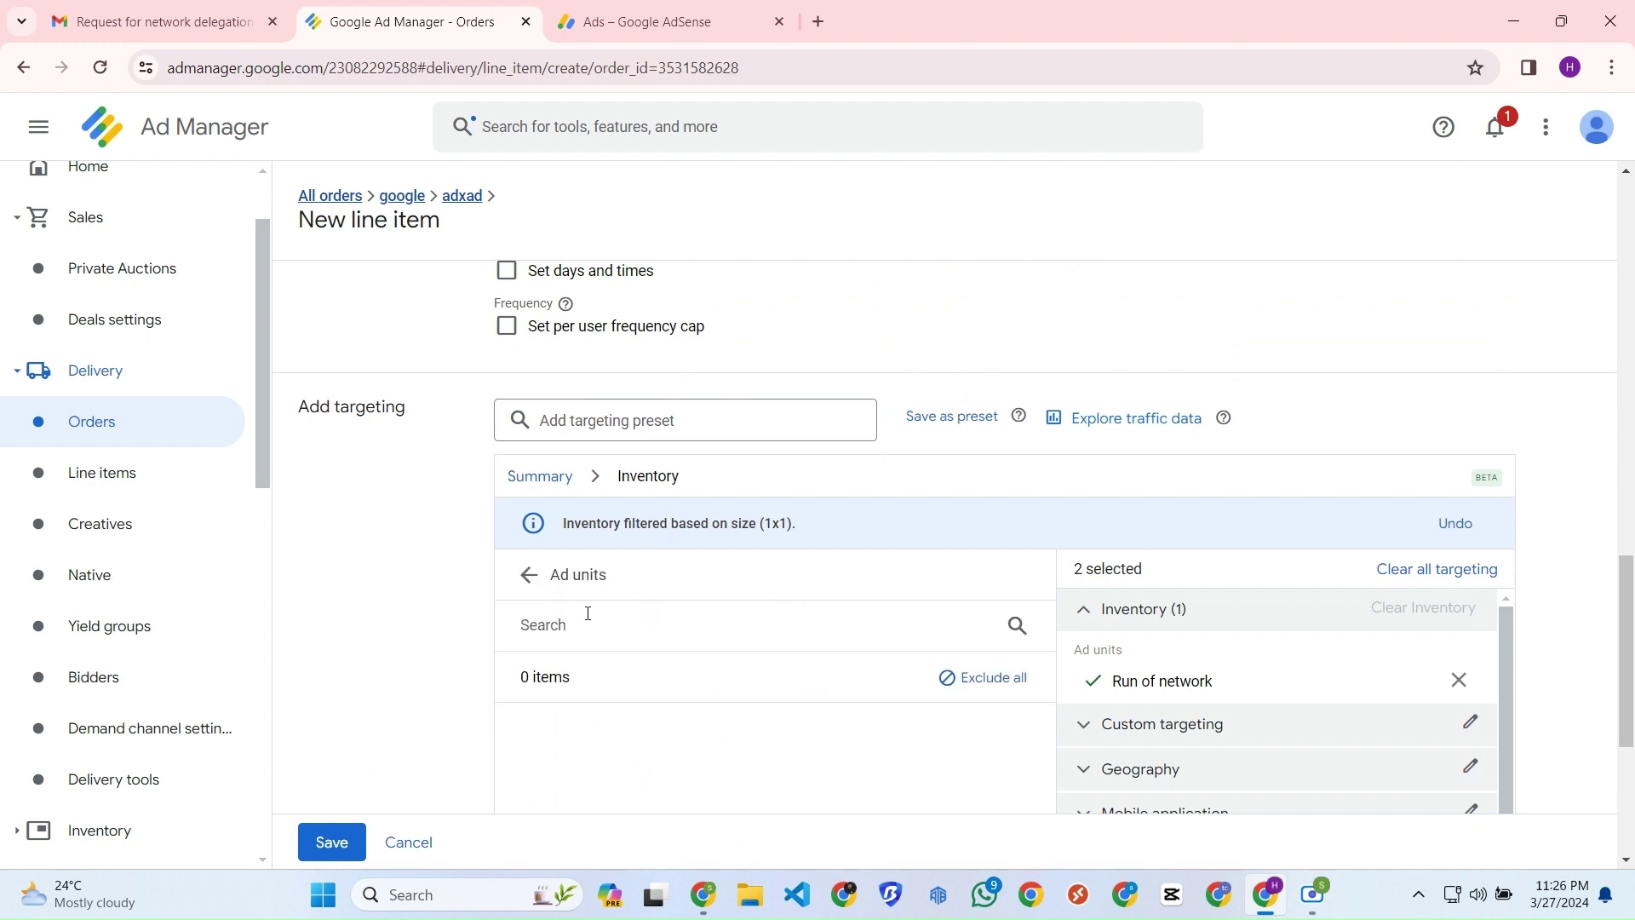
click(525, 575)
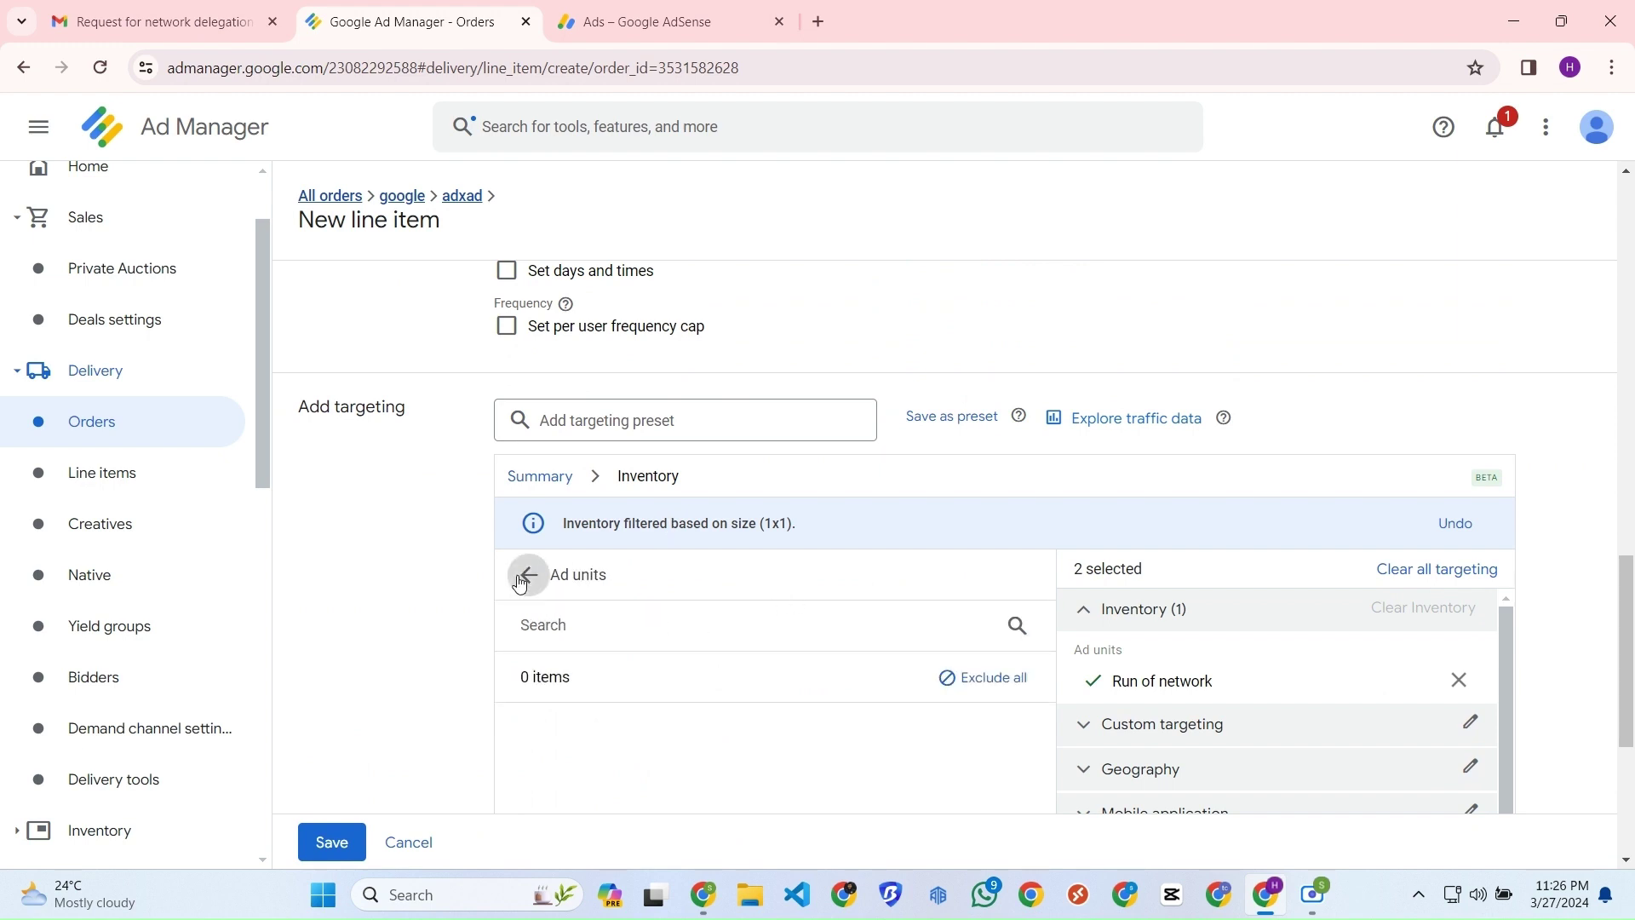
click(577, 482)
Save the adxad line item.
scroll(682, 544, down, 1)
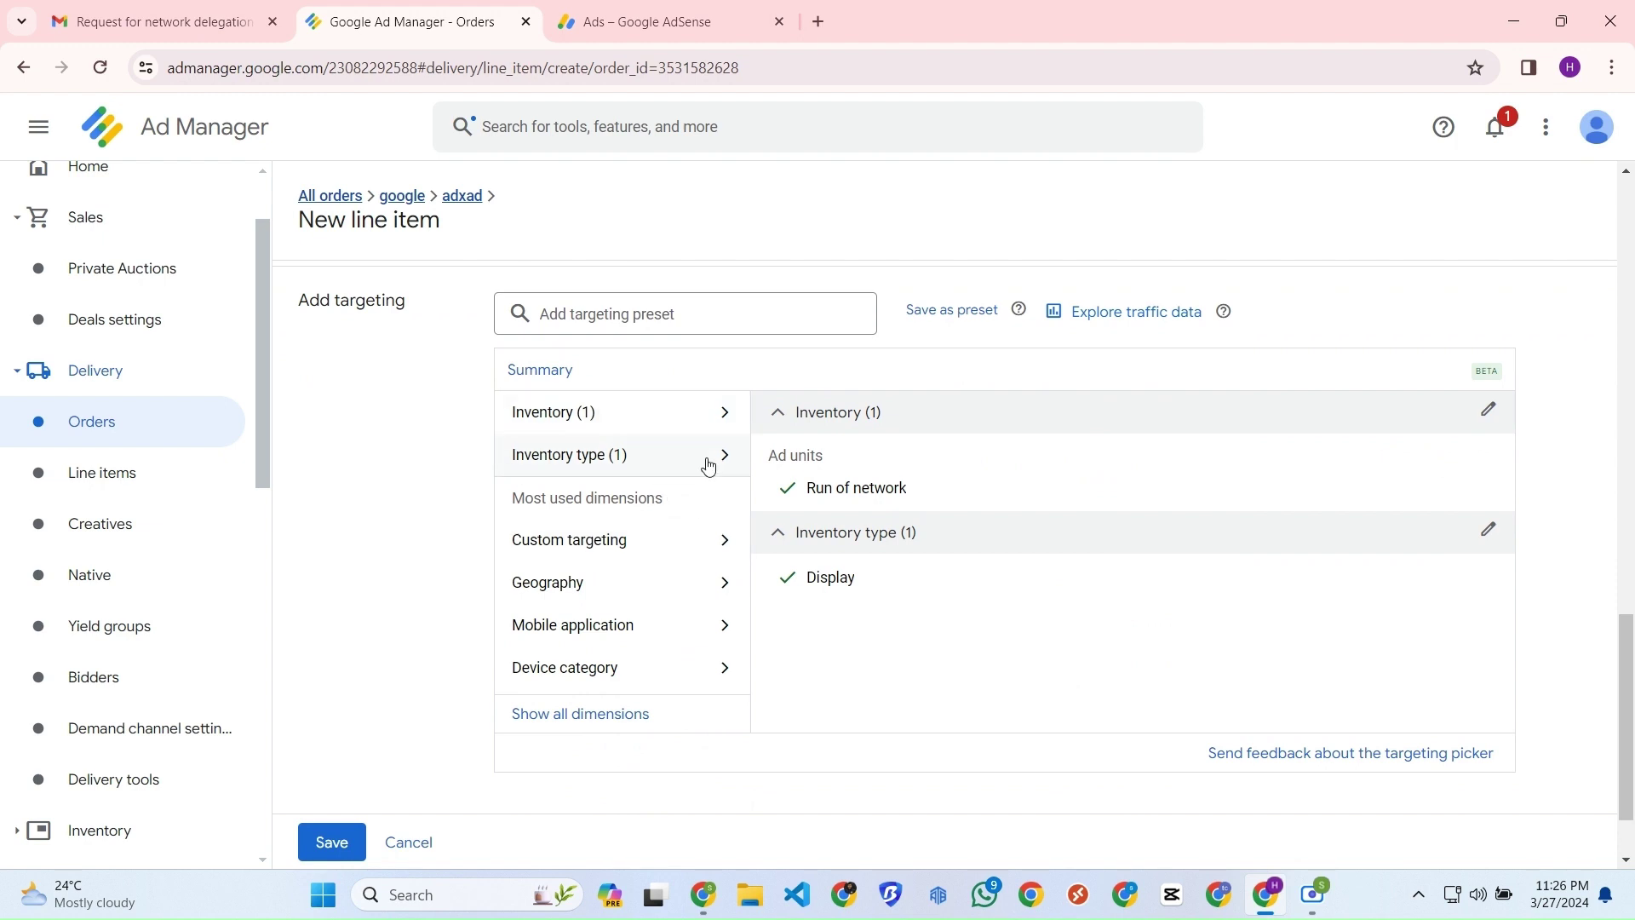
scroll(584, 626, down, 1)
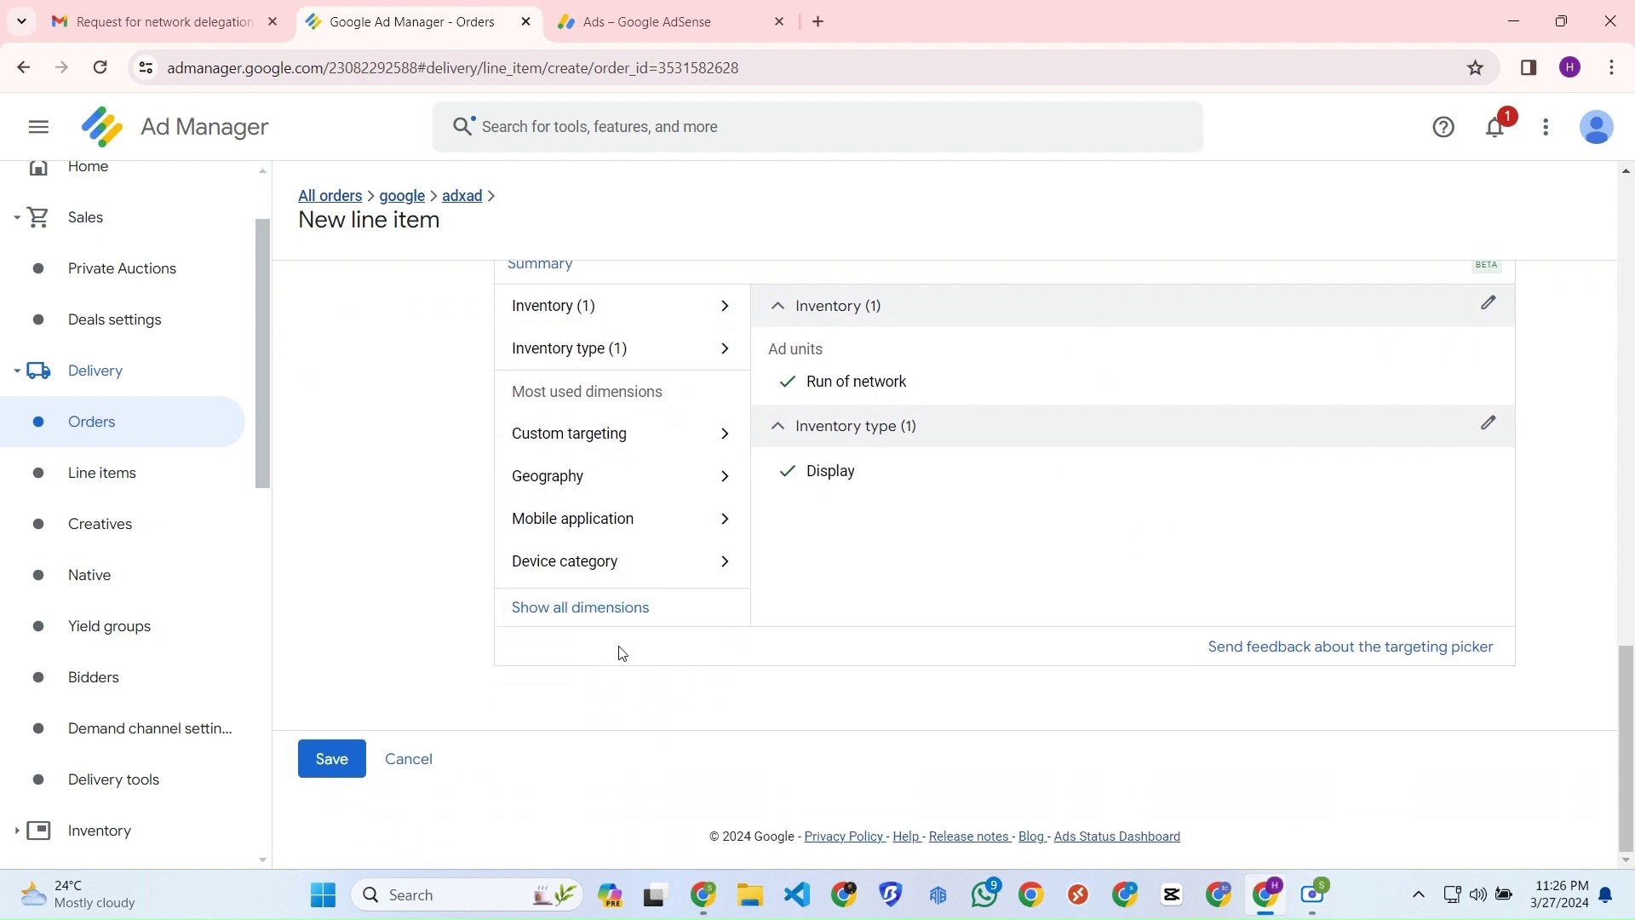
scroll(620, 649, up, 6)
scroll(629, 645, down, 4)
click(356, 842)
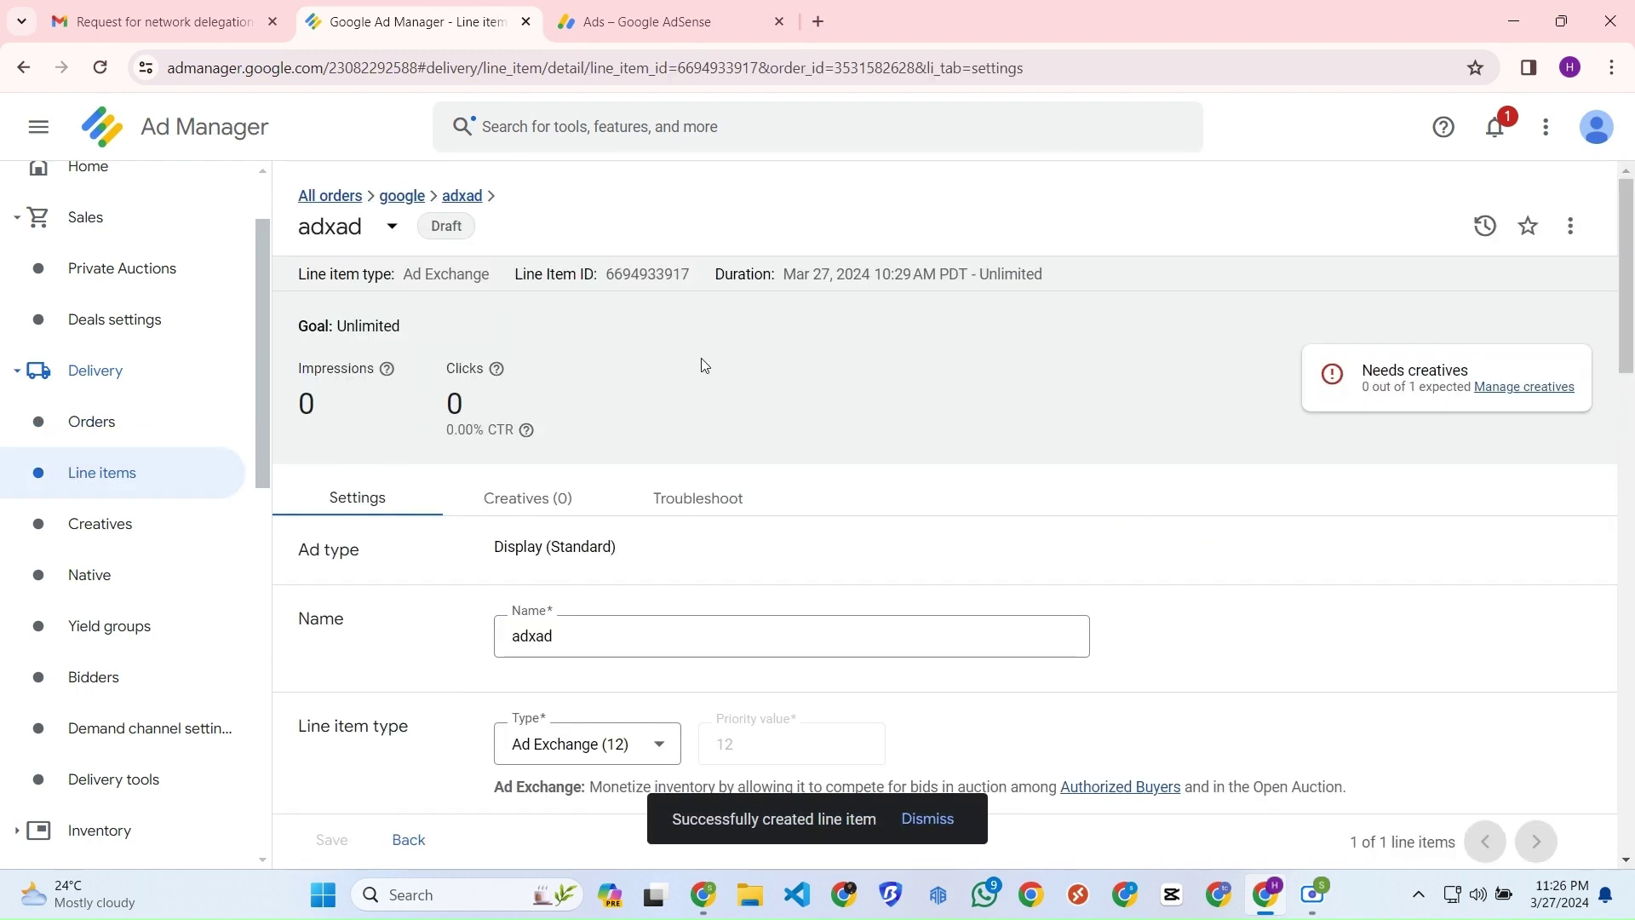
Auto-generate an all-requested-sizes Ad Exchange creative for adxad and open its details.
drag(1478, 374, 1312, 378)
click(1503, 390)
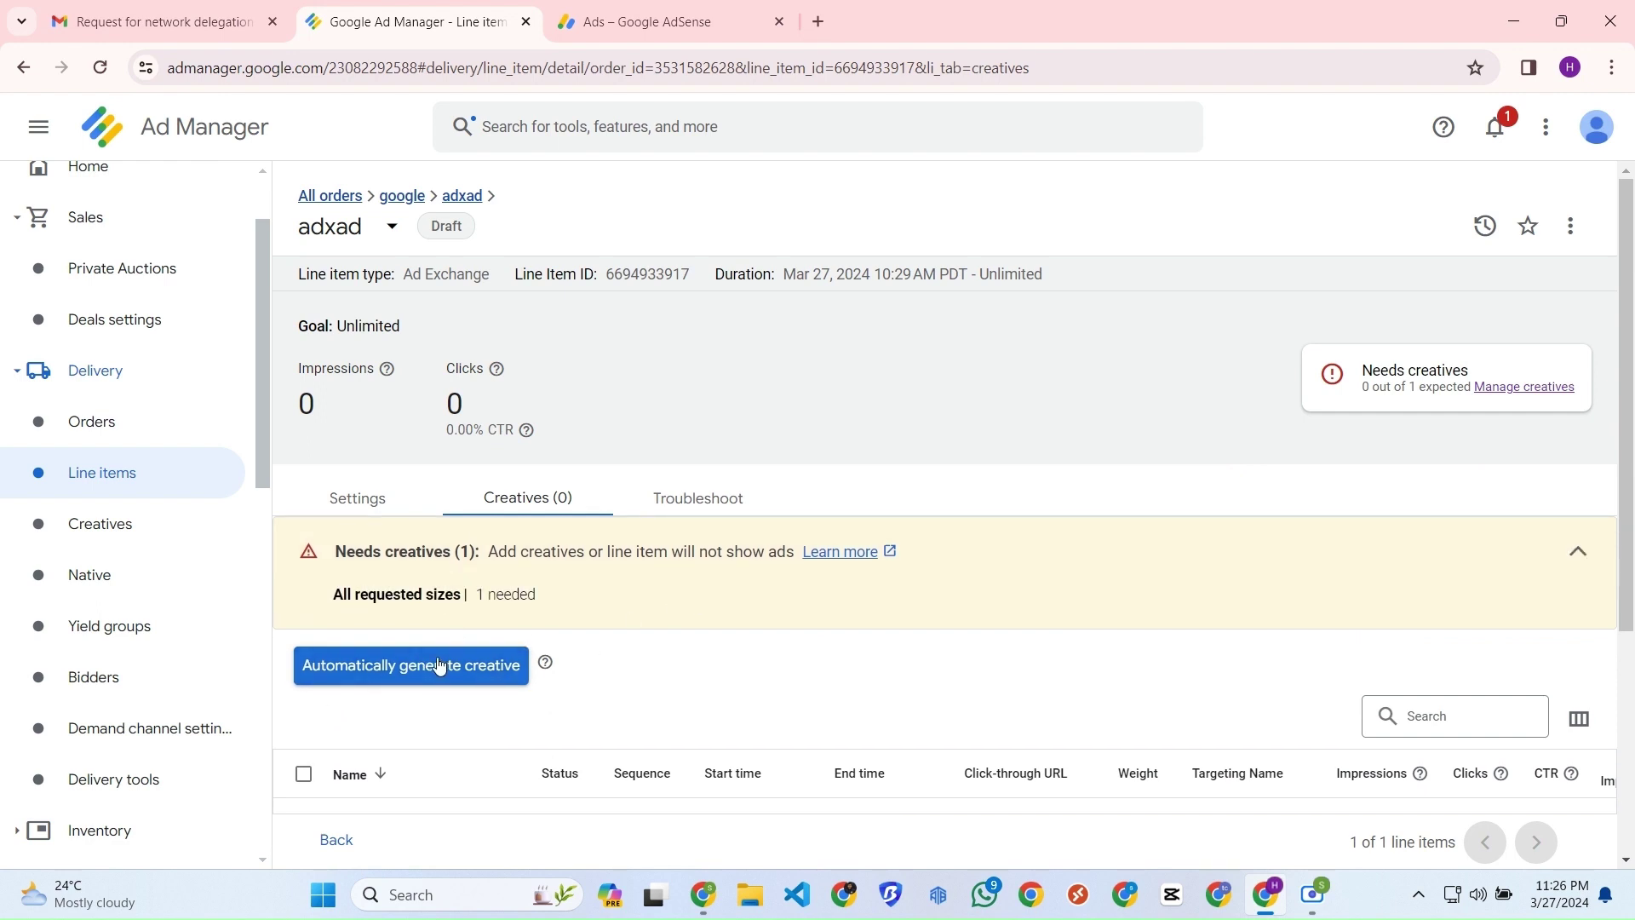
click(440, 666)
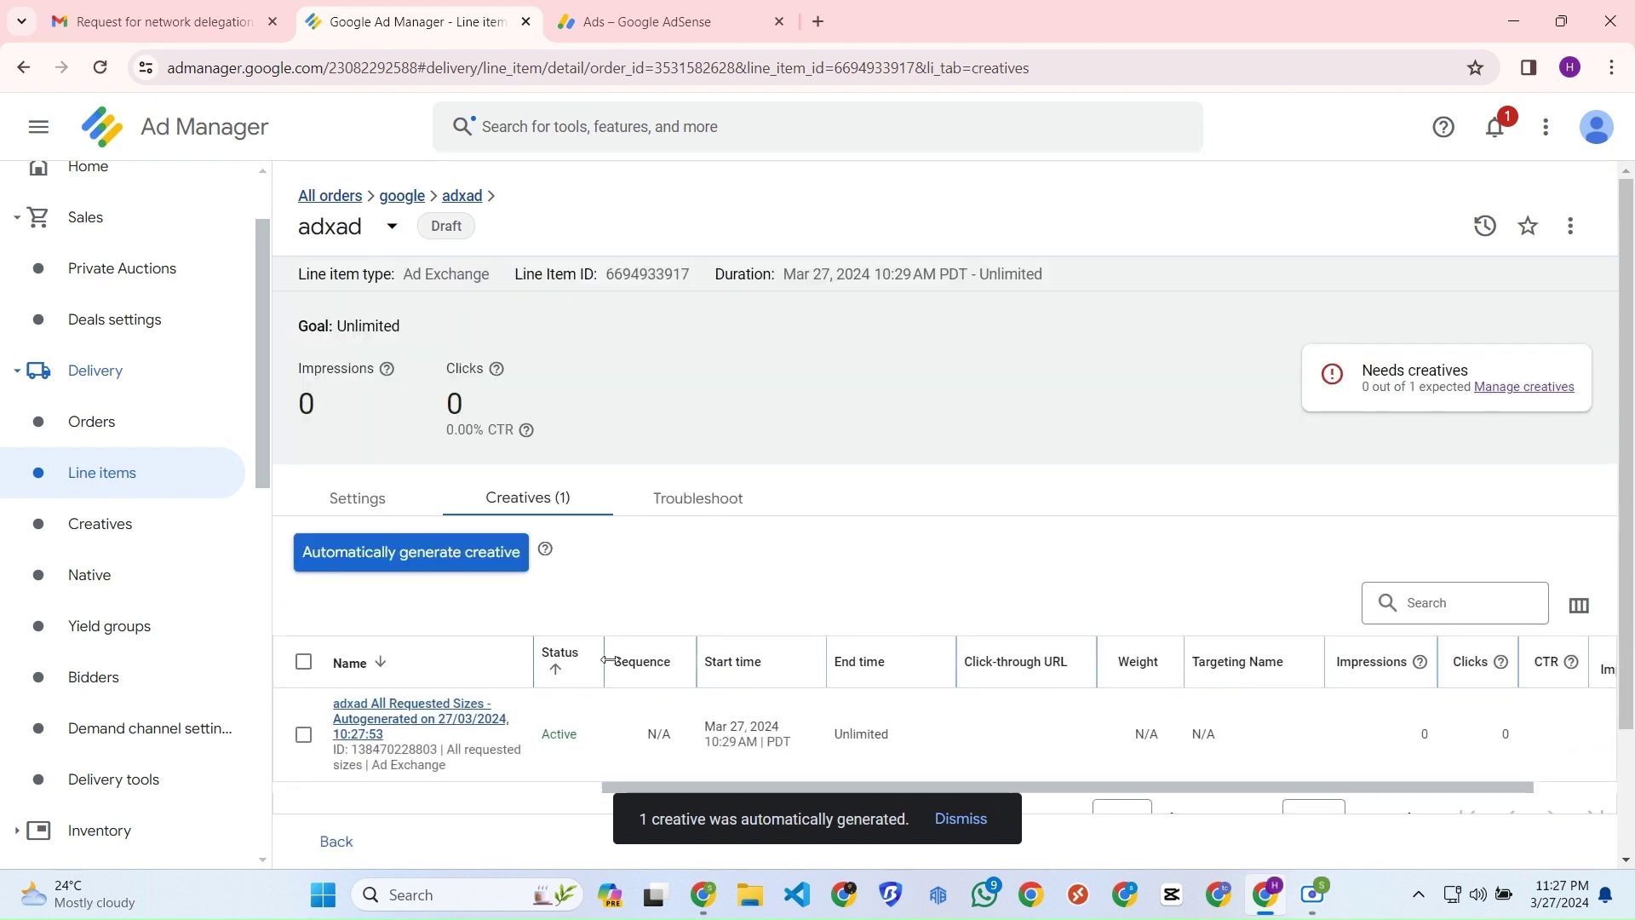
scroll(765, 555, down, 1)
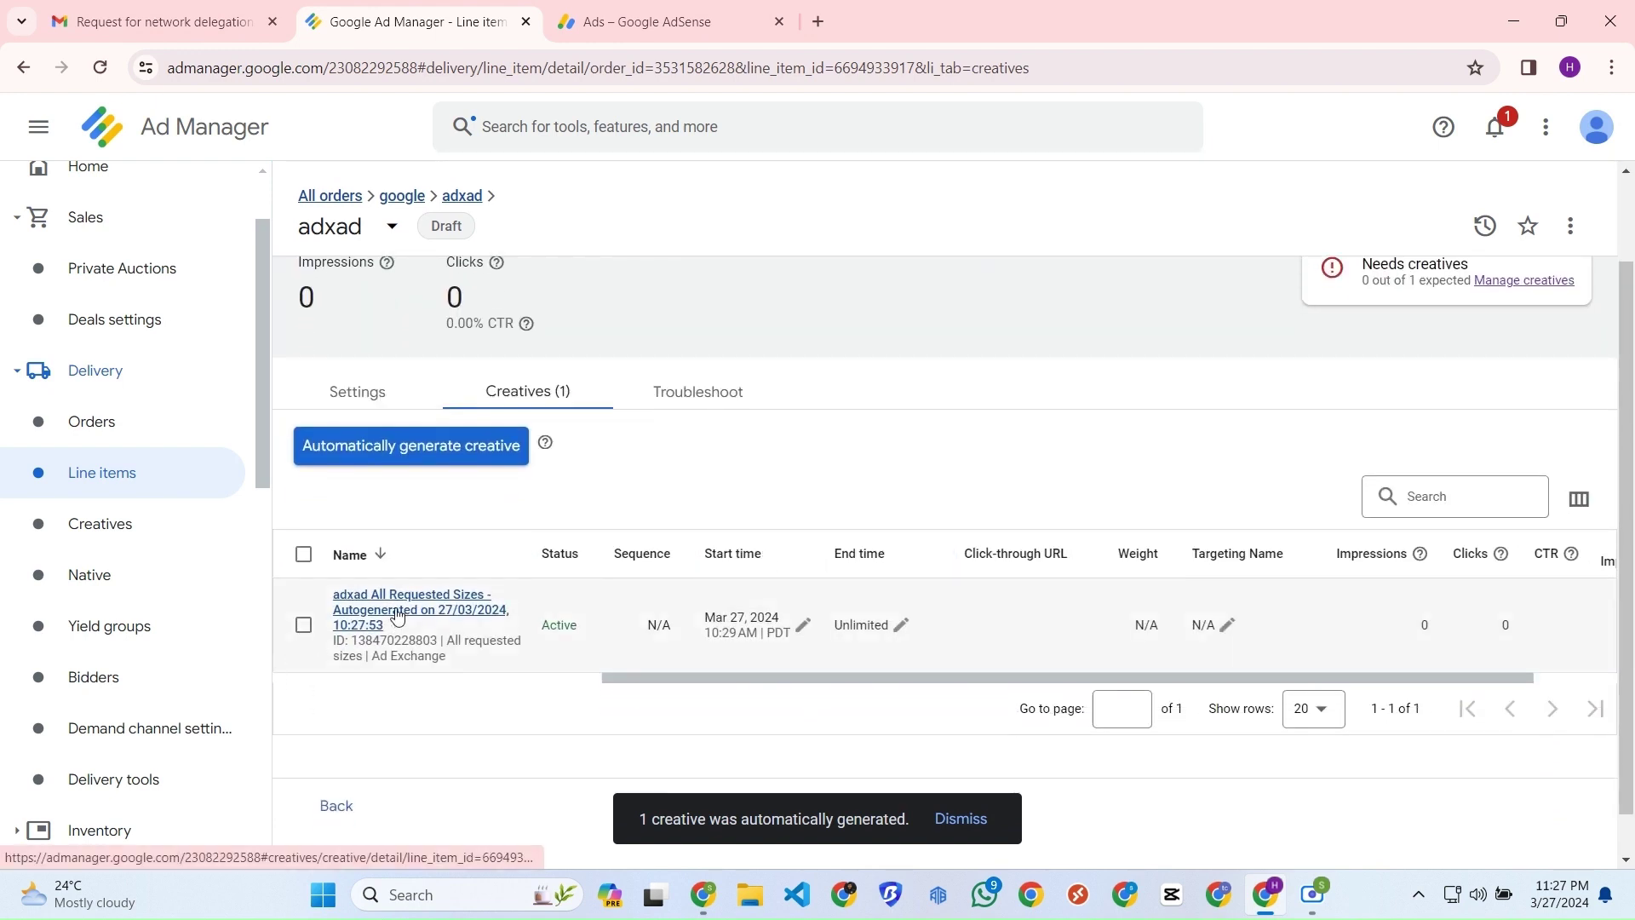
scroll(801, 654, up, 1)
scroll(596, 663, down, 1)
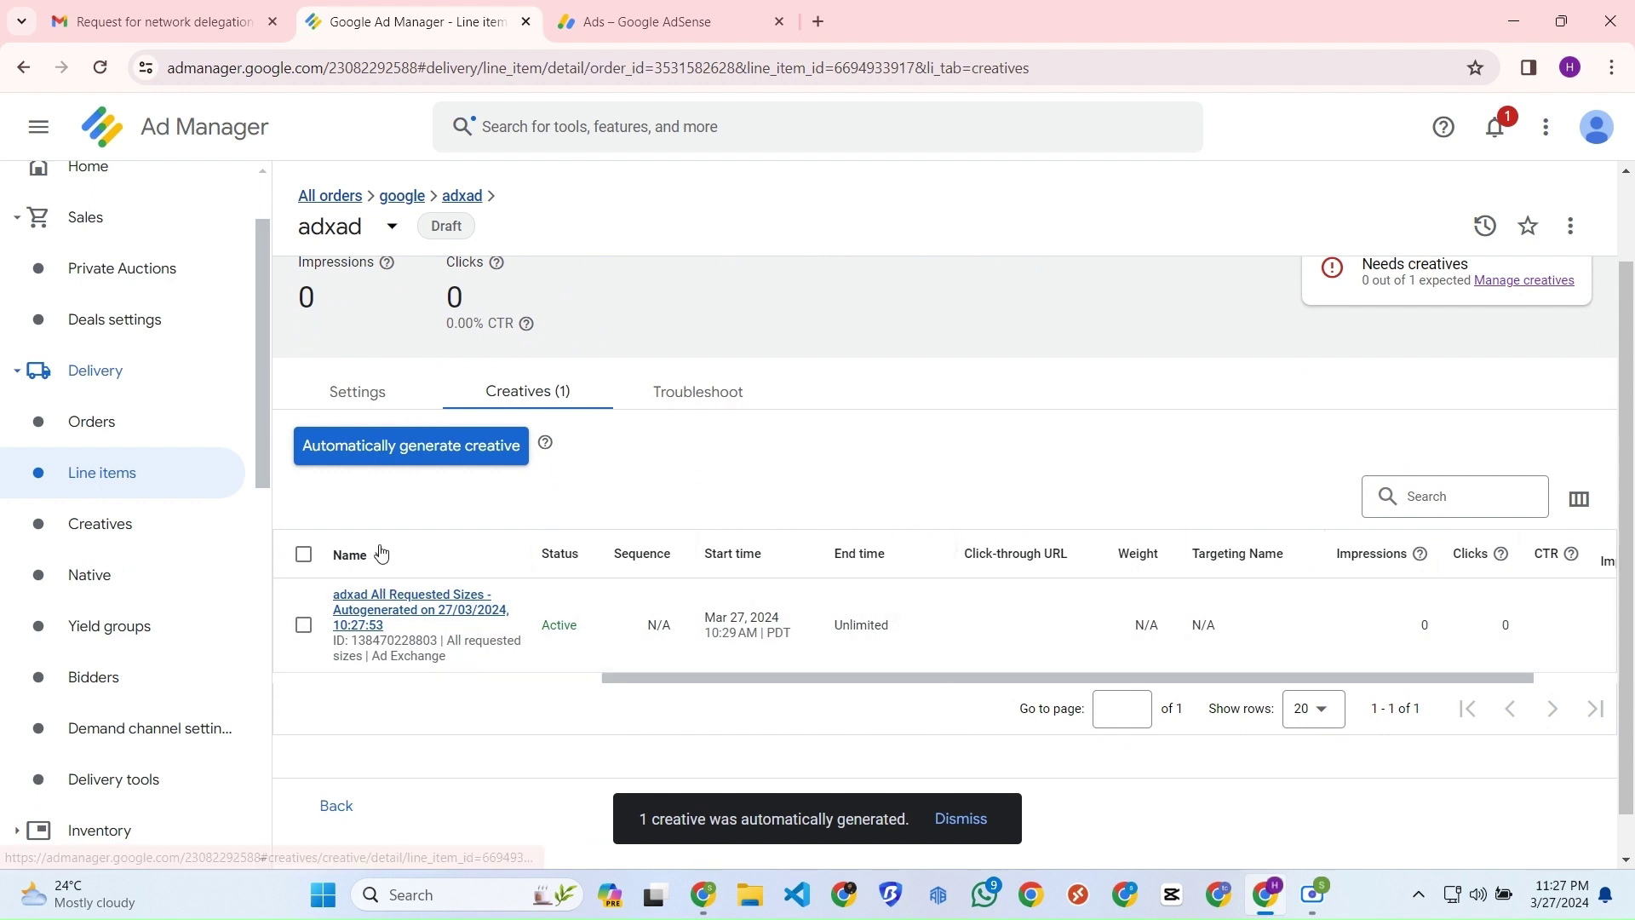
click(380, 450)
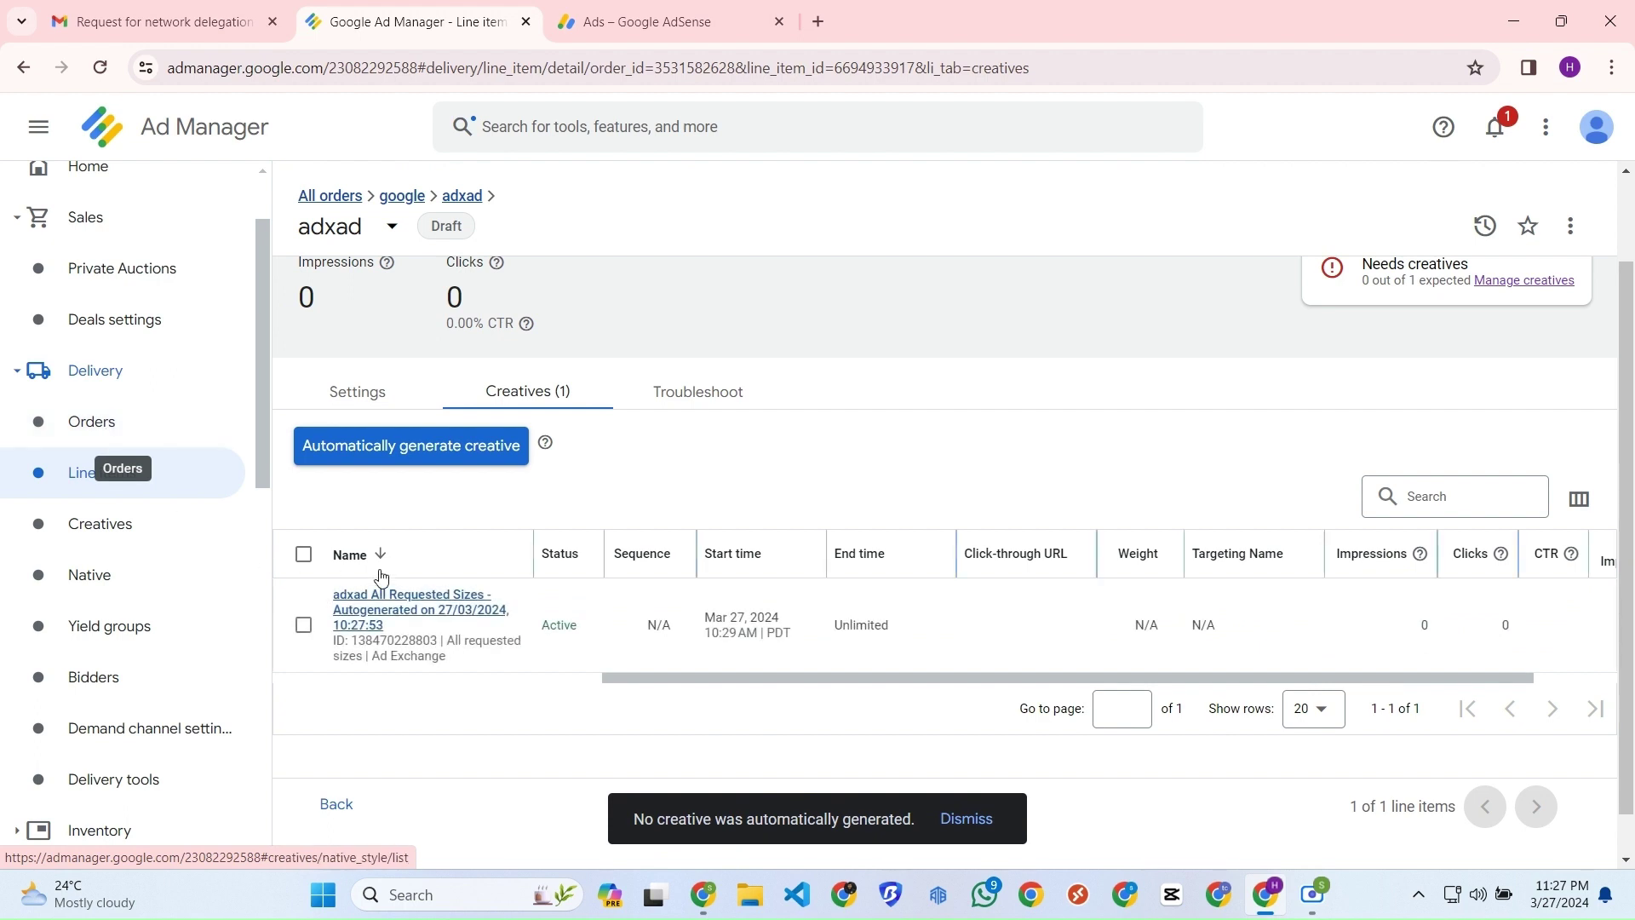
click(382, 610)
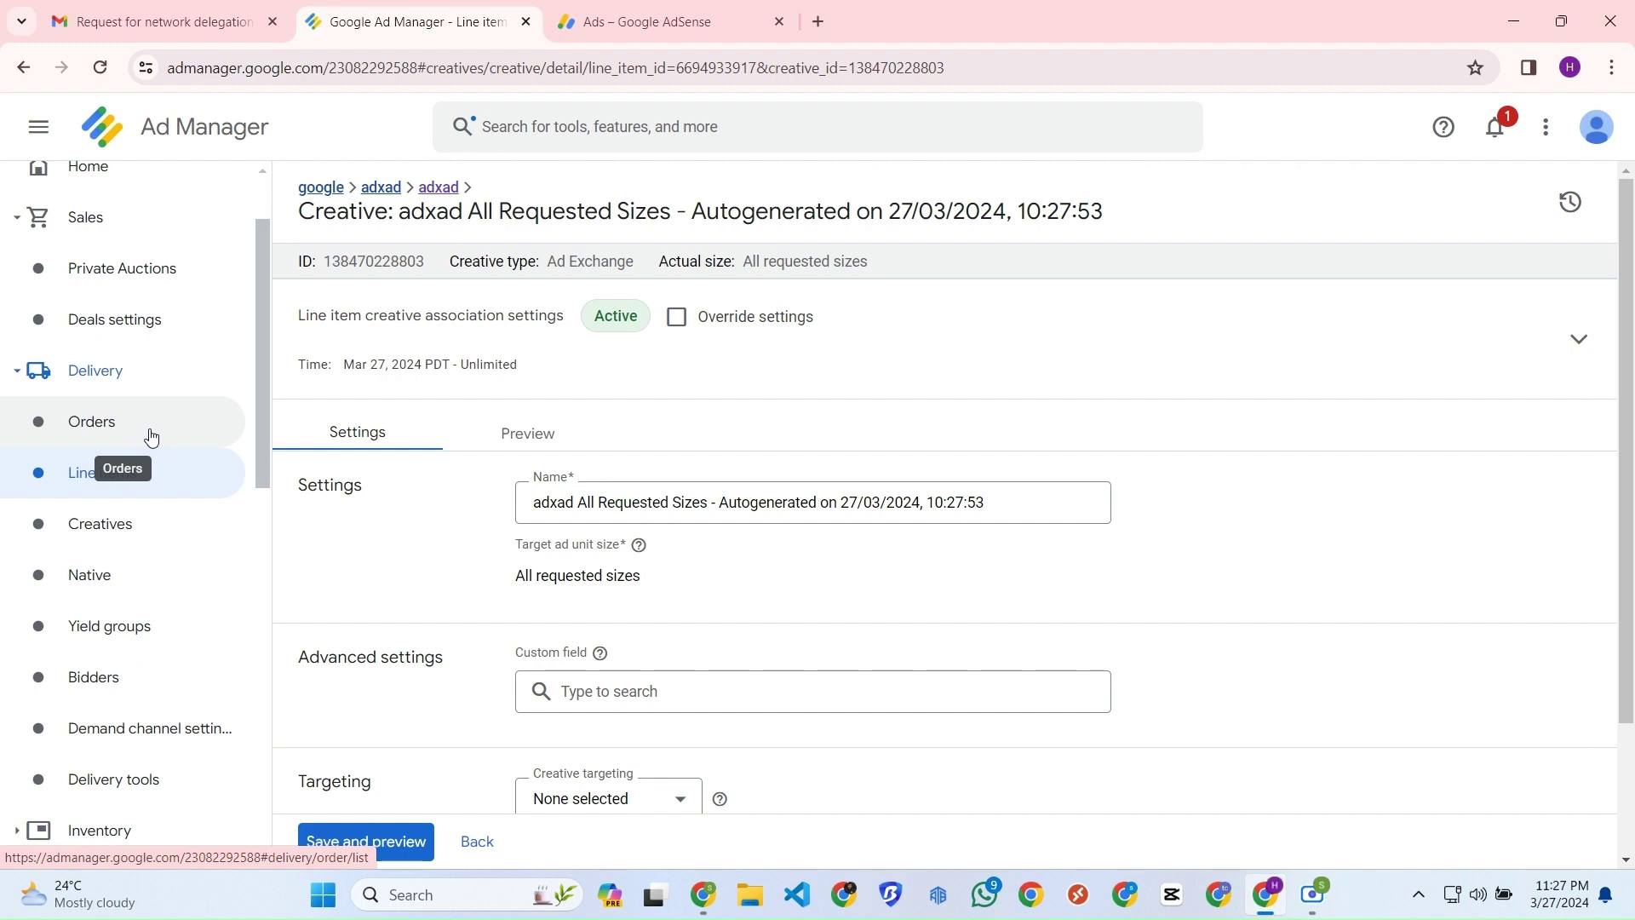
Open the adxad order from Orders and approve it, turning its line item from Draft to Ready.
click(151, 436)
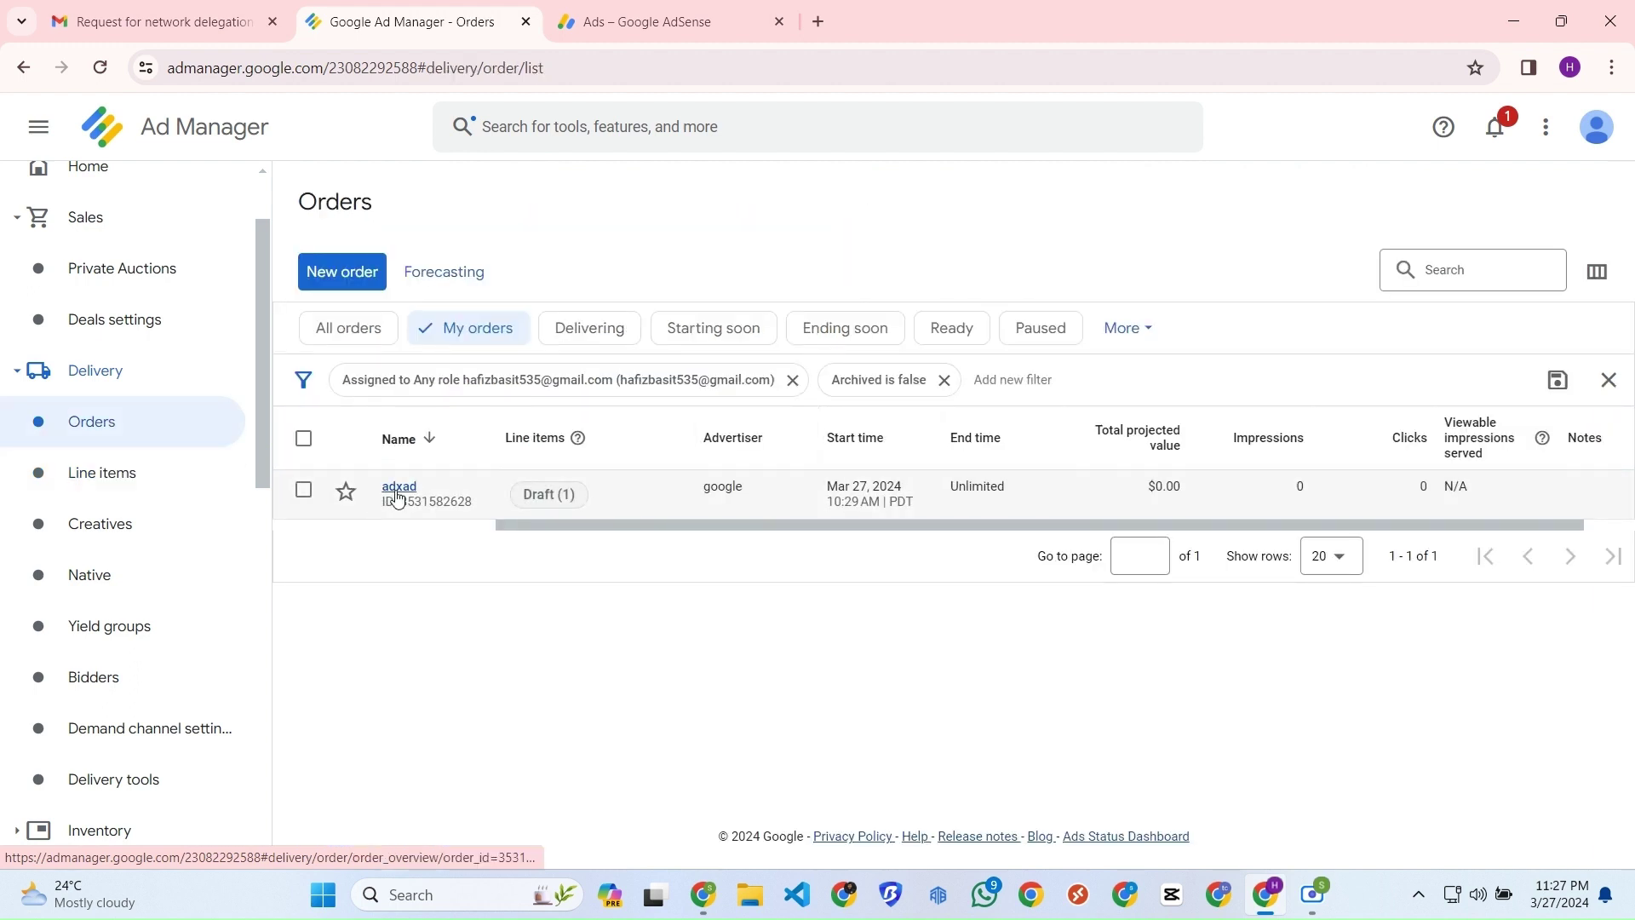
click(398, 490)
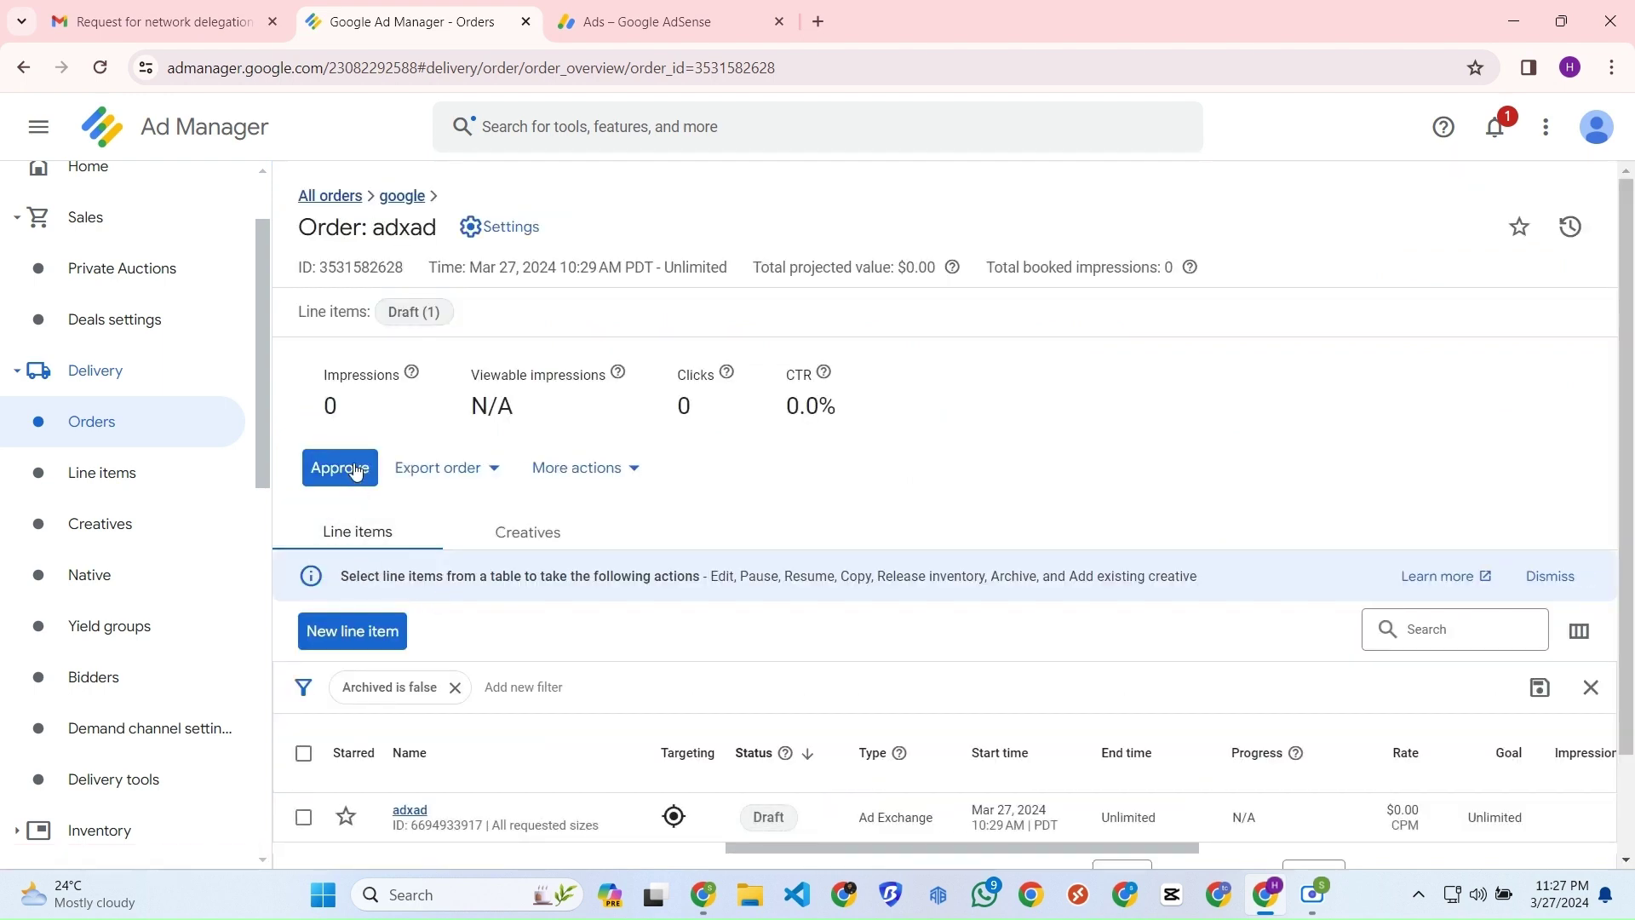
click(355, 470)
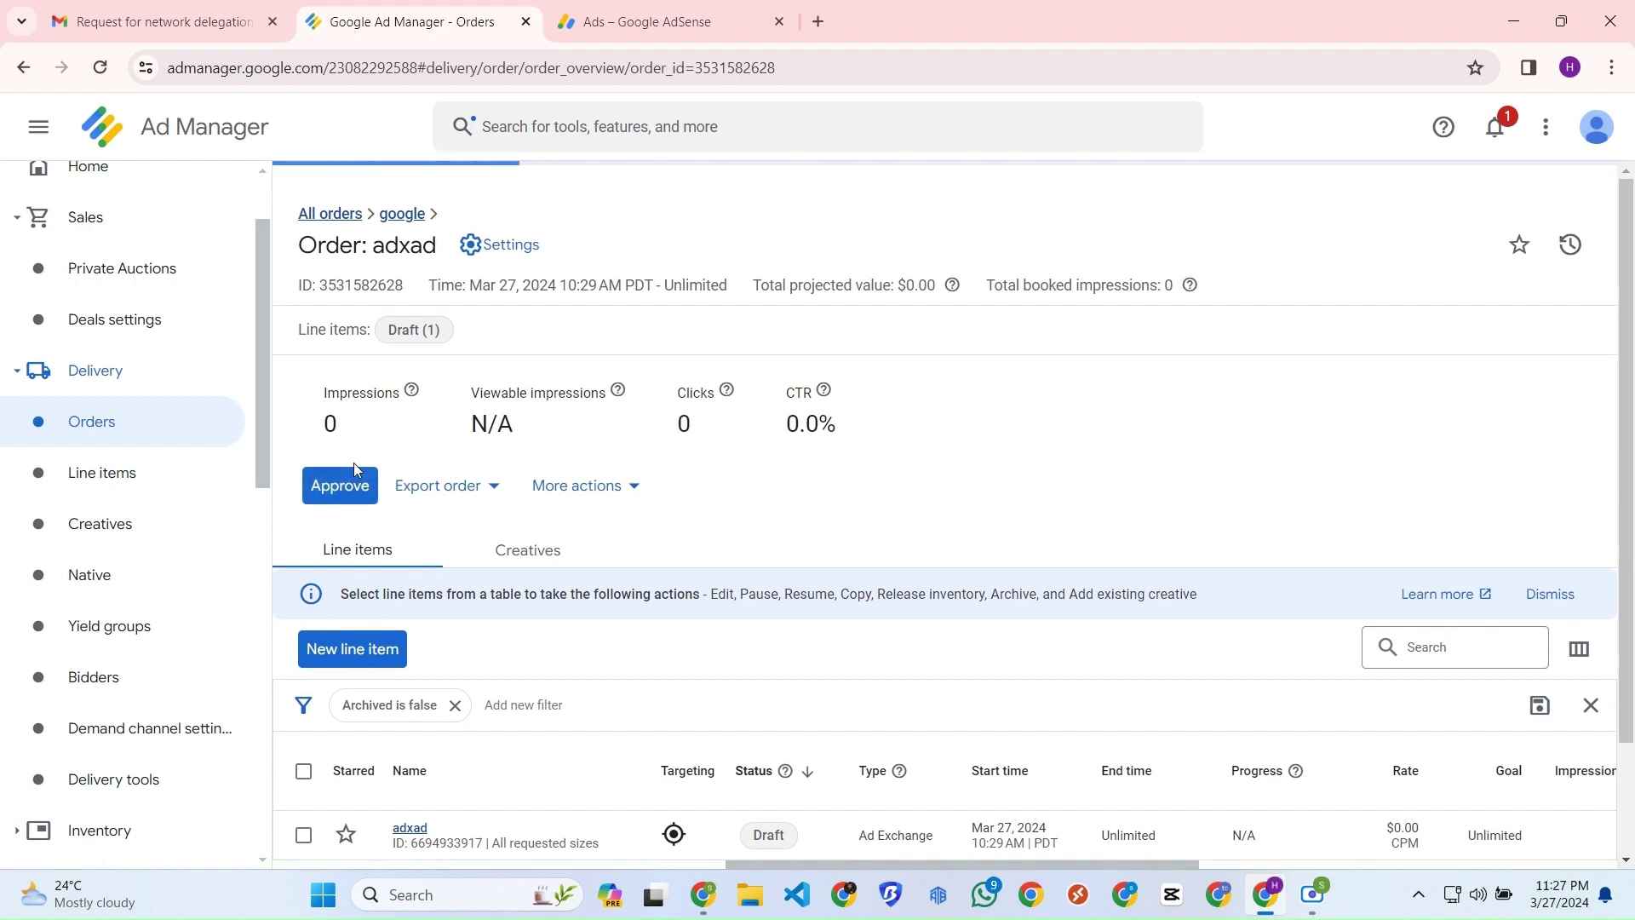
scroll(372, 489, down, 1)
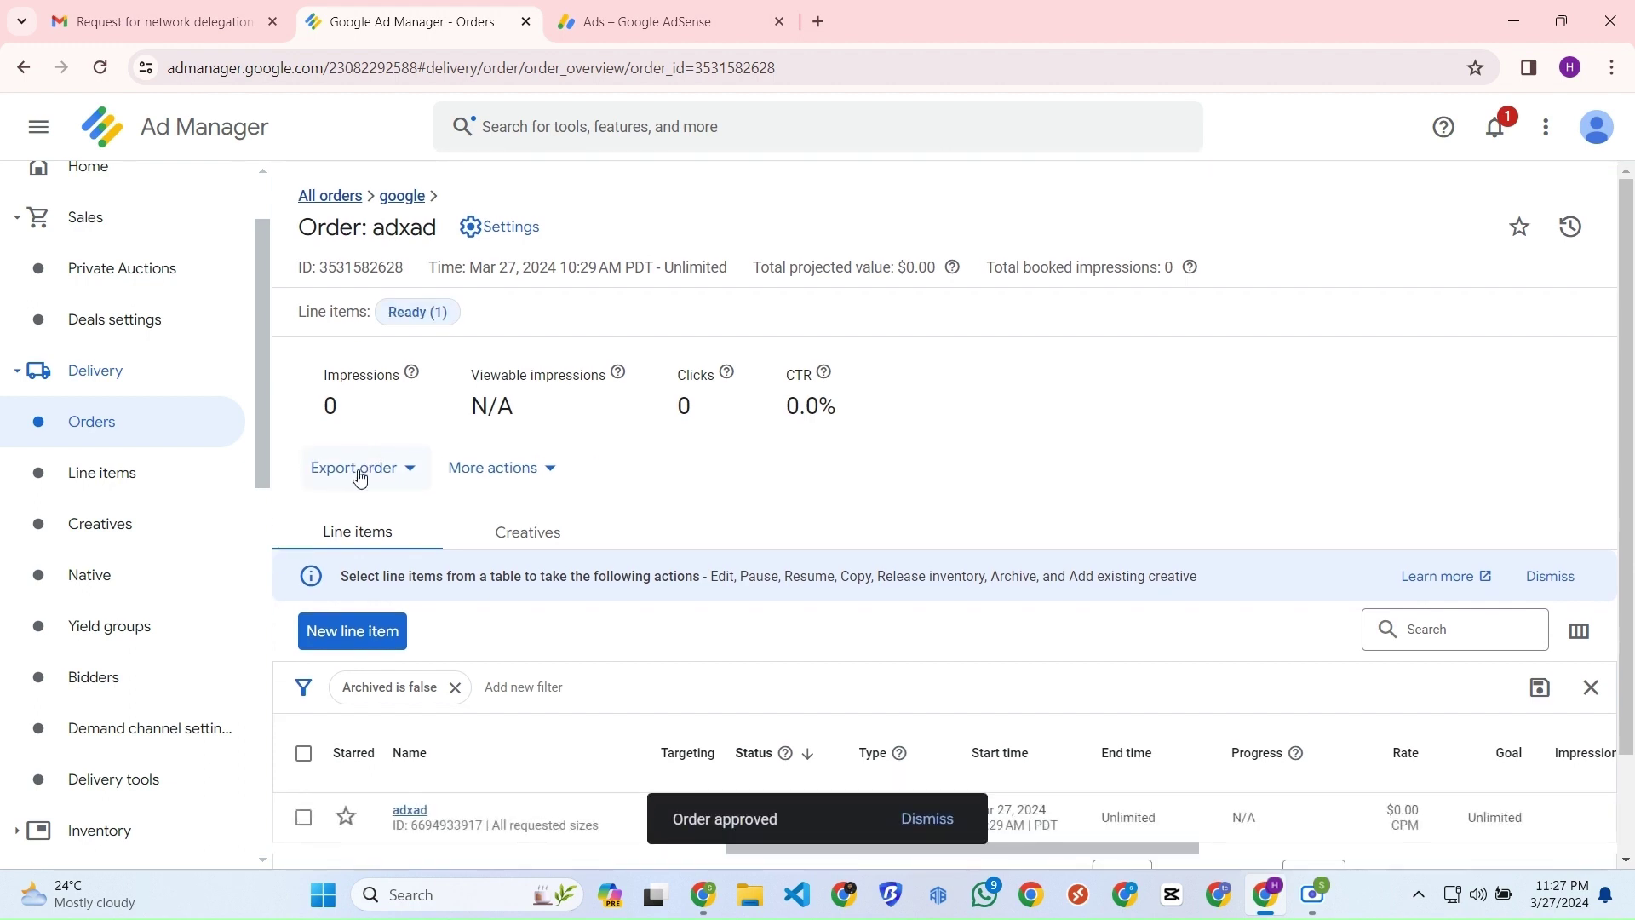
scroll(769, 476, down, 2)
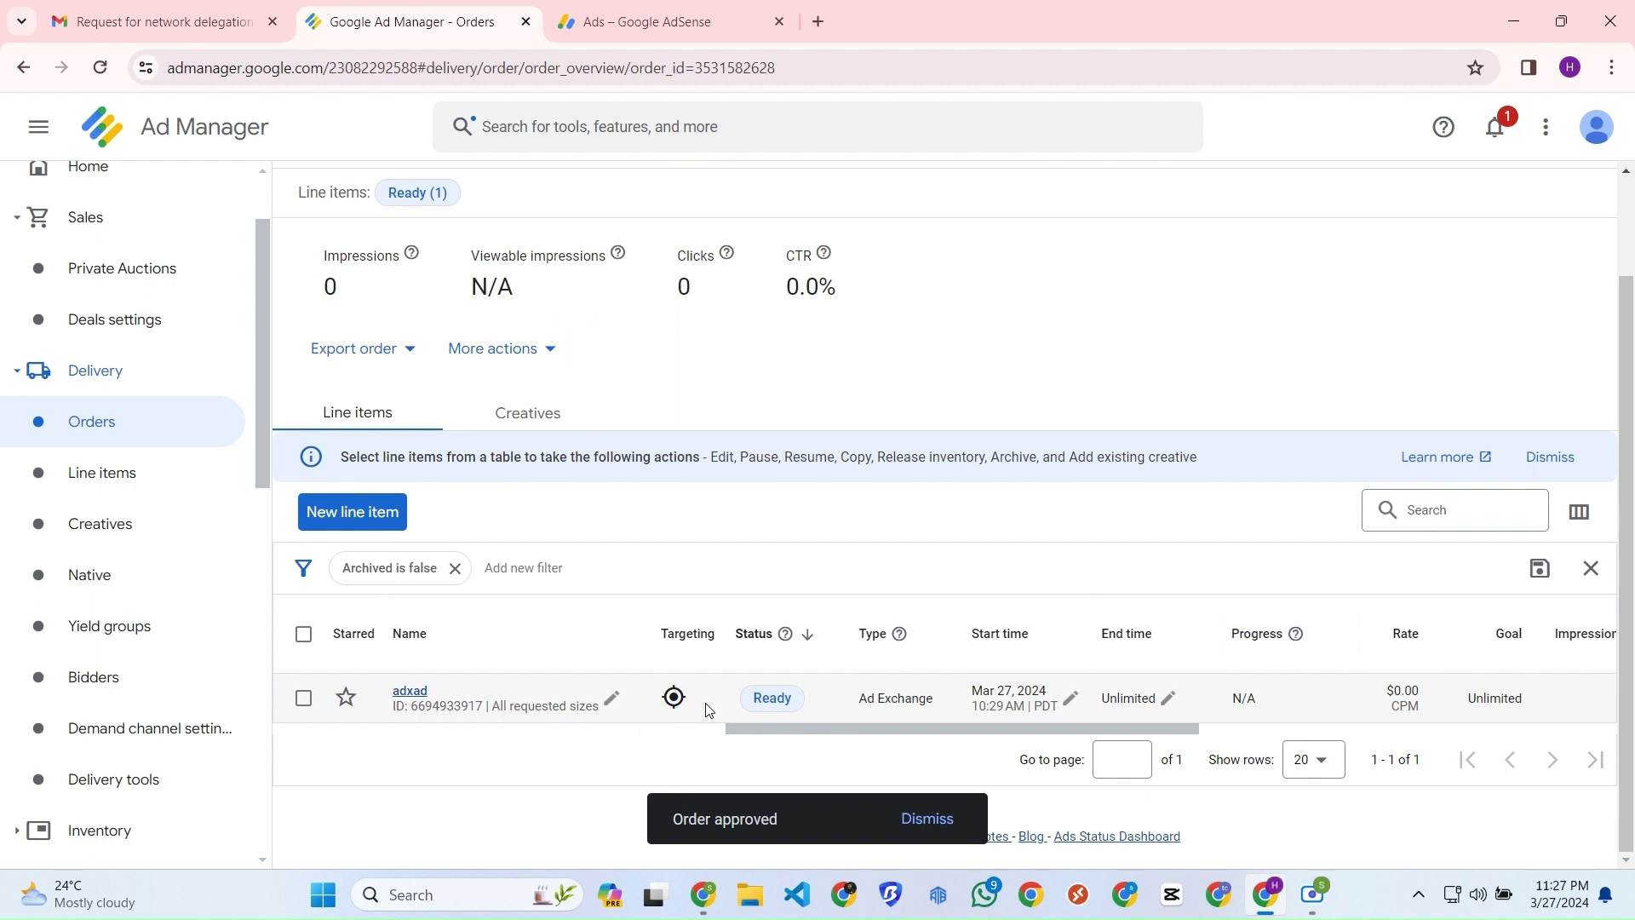
scroll(157, 618, down, 3)
Go to Inventory > Ad units and start a new ad unit.
click(157, 618)
scroll(161, 588, down, 1)
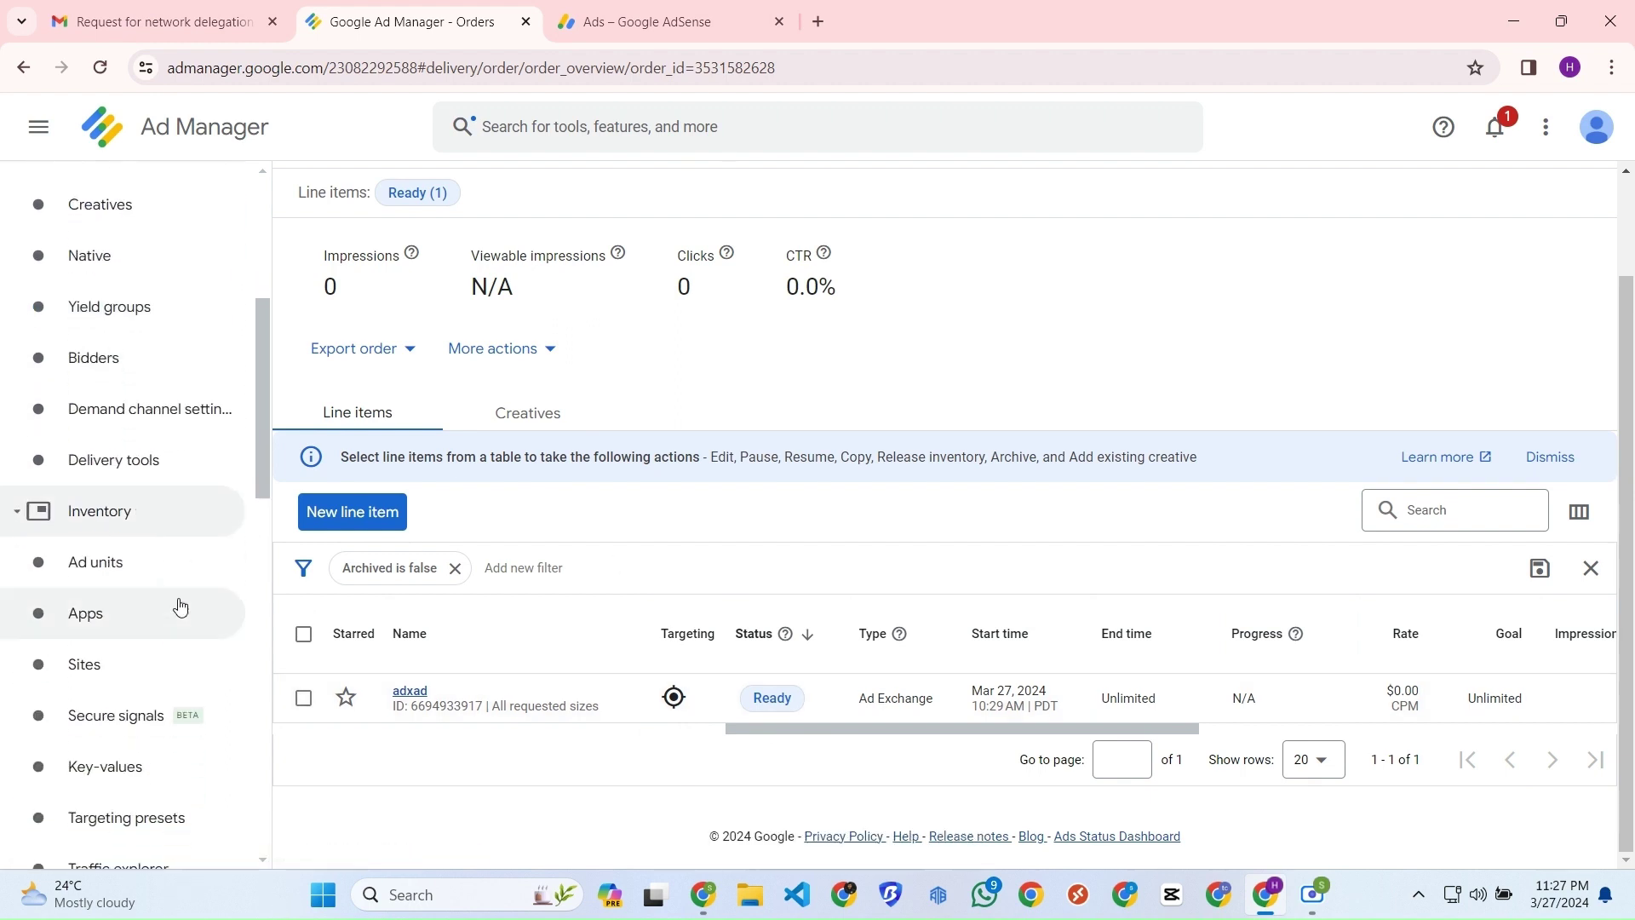
click(157, 569)
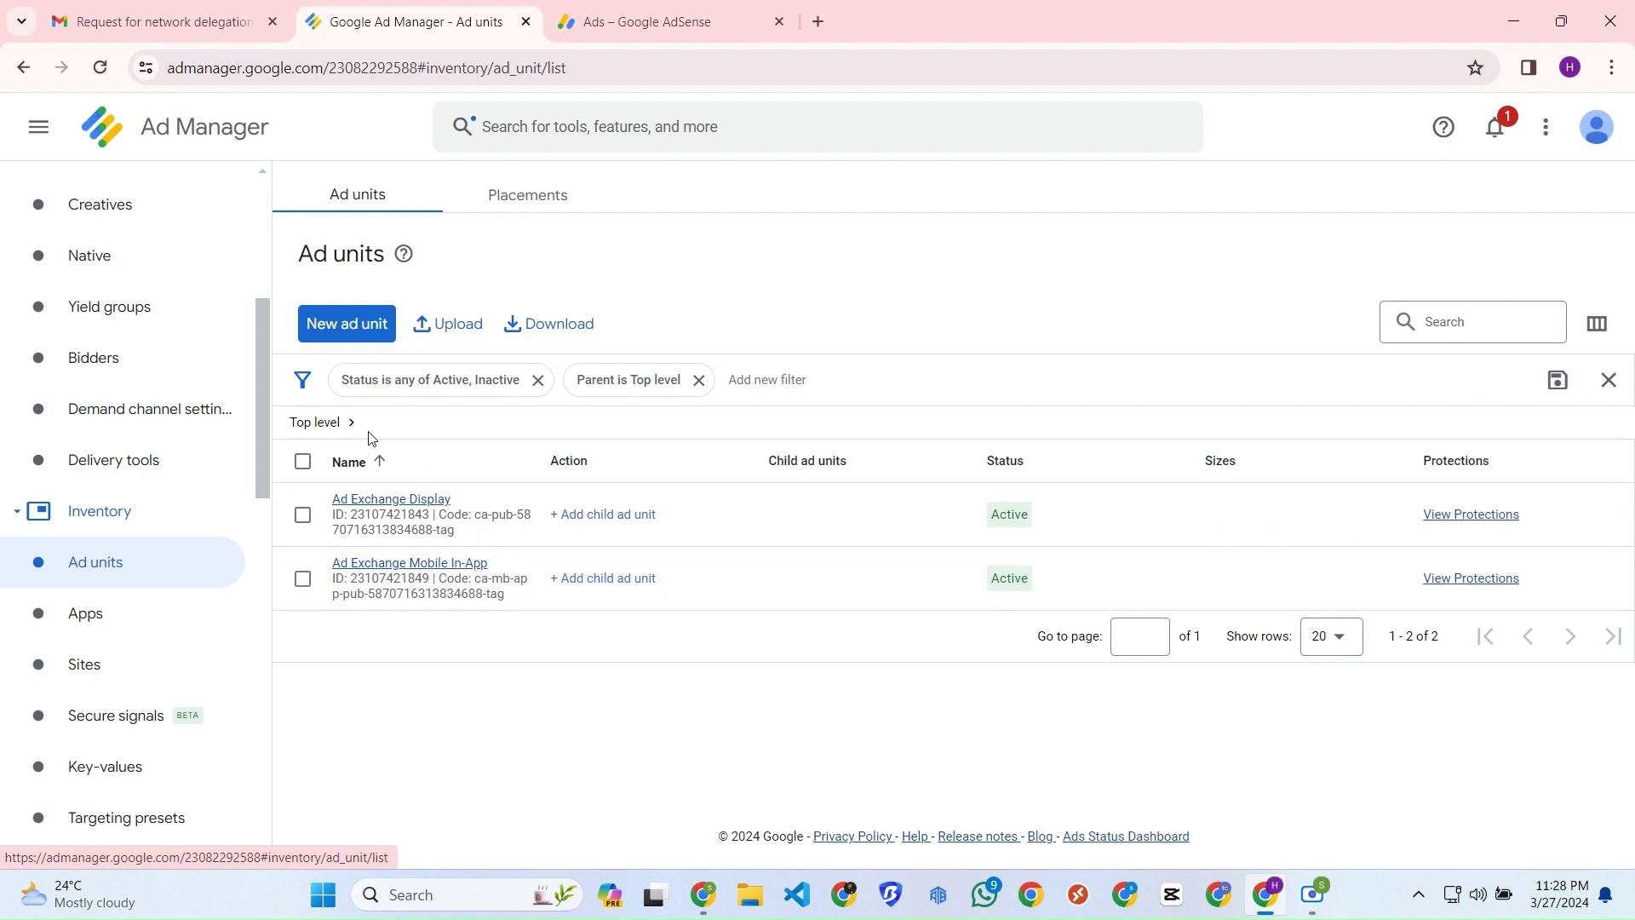
click(358, 323)
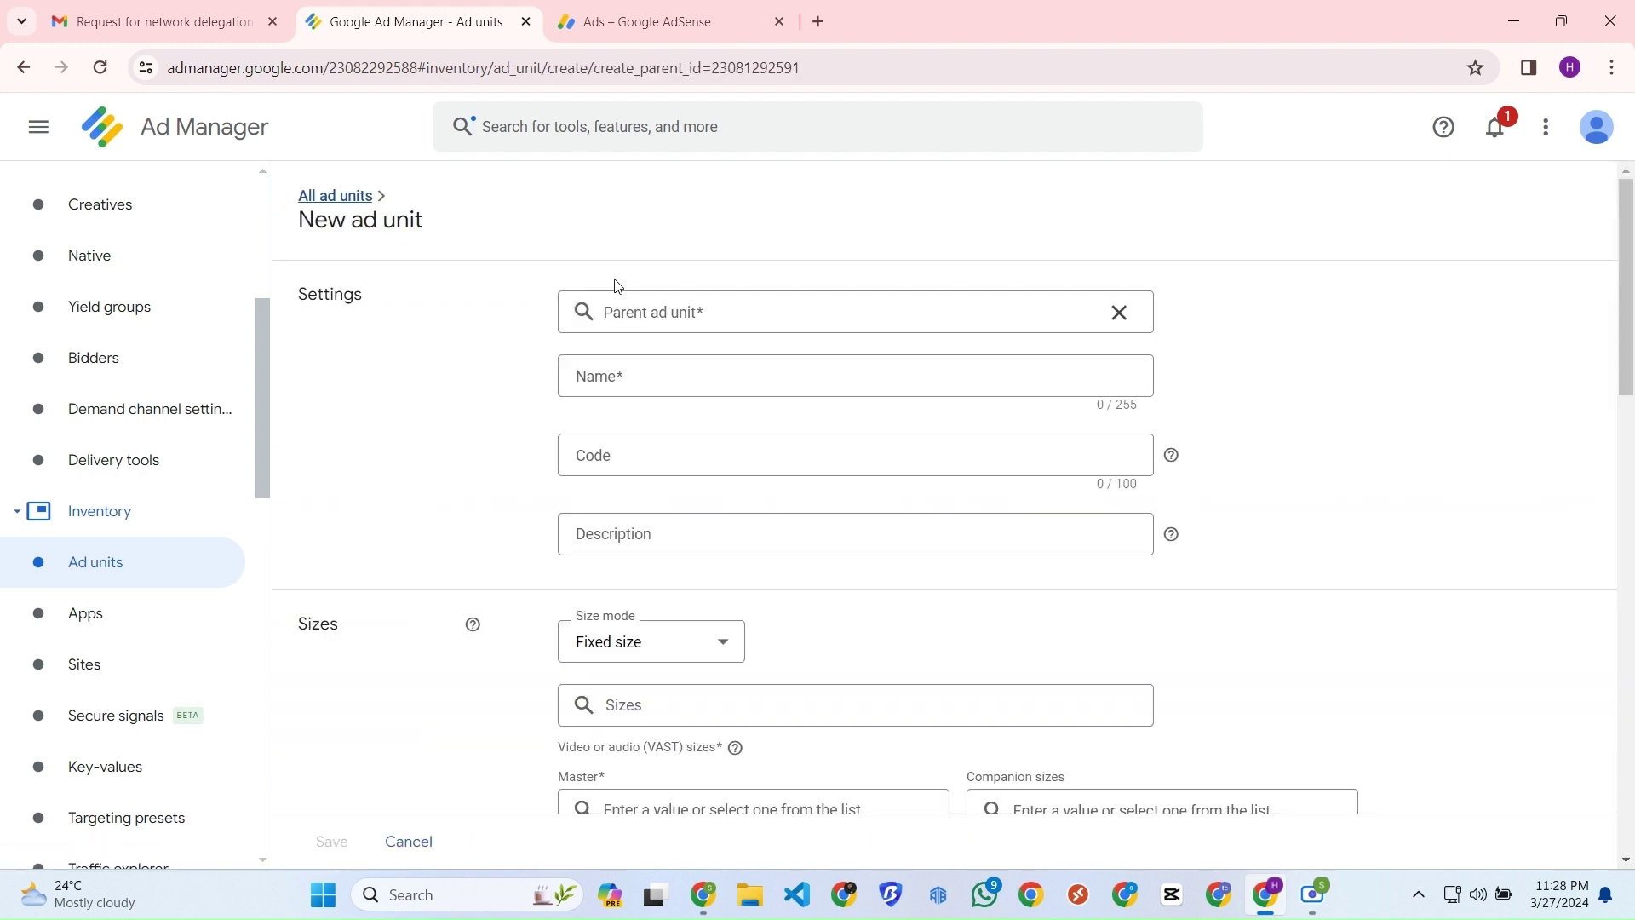
Set the ad unit parent to Top level and enter adx as name, code and description.
click(667, 321)
text(Top level)
click(639, 232)
click(618, 383)
text(adx)
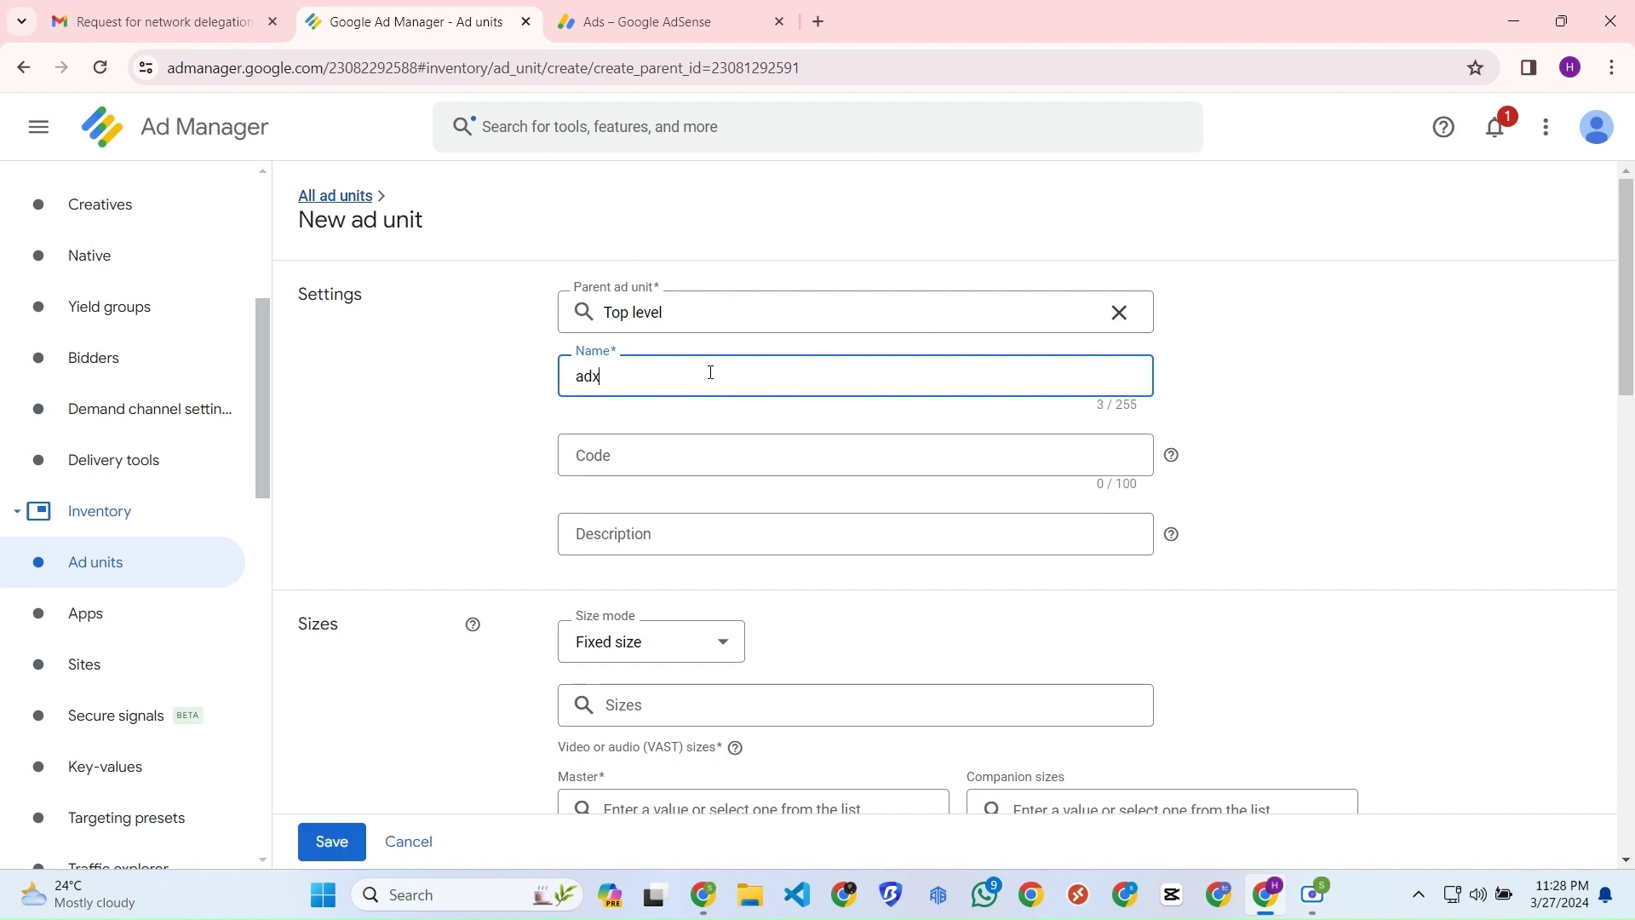
click(672, 474)
text(adx)
click(647, 534)
Name the new ad unit 'adx' and set its size mode to Fixed size.
text(adx)
scroll(640, 582, down, 3)
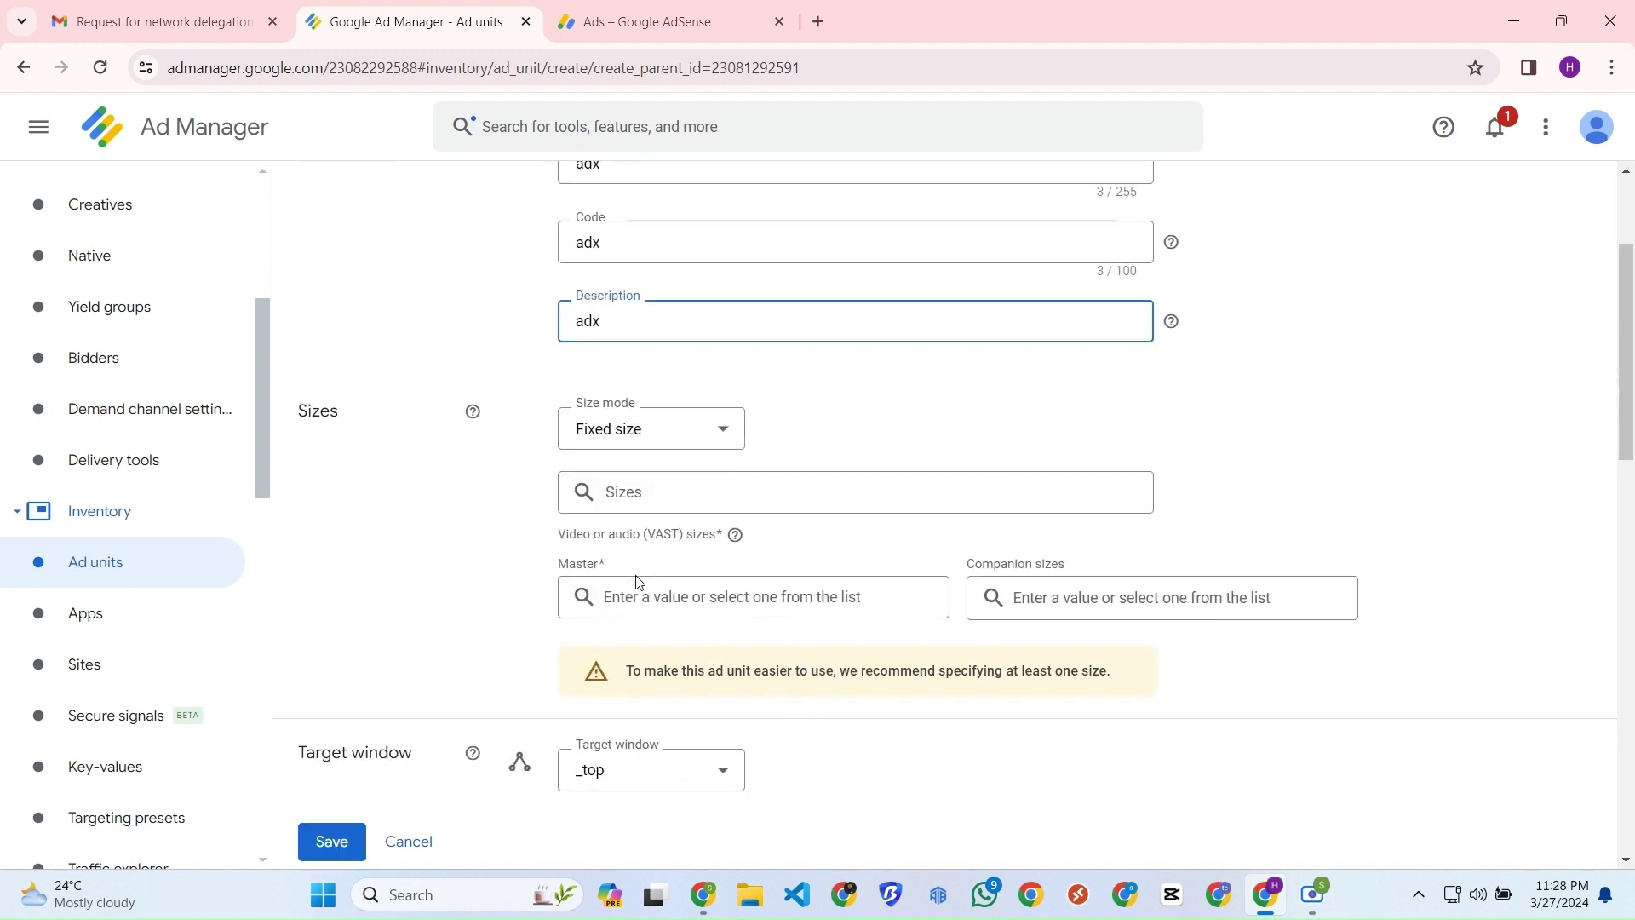
click(641, 436)
click(645, 432)
click(647, 434)
click(643, 462)
click(648, 437)
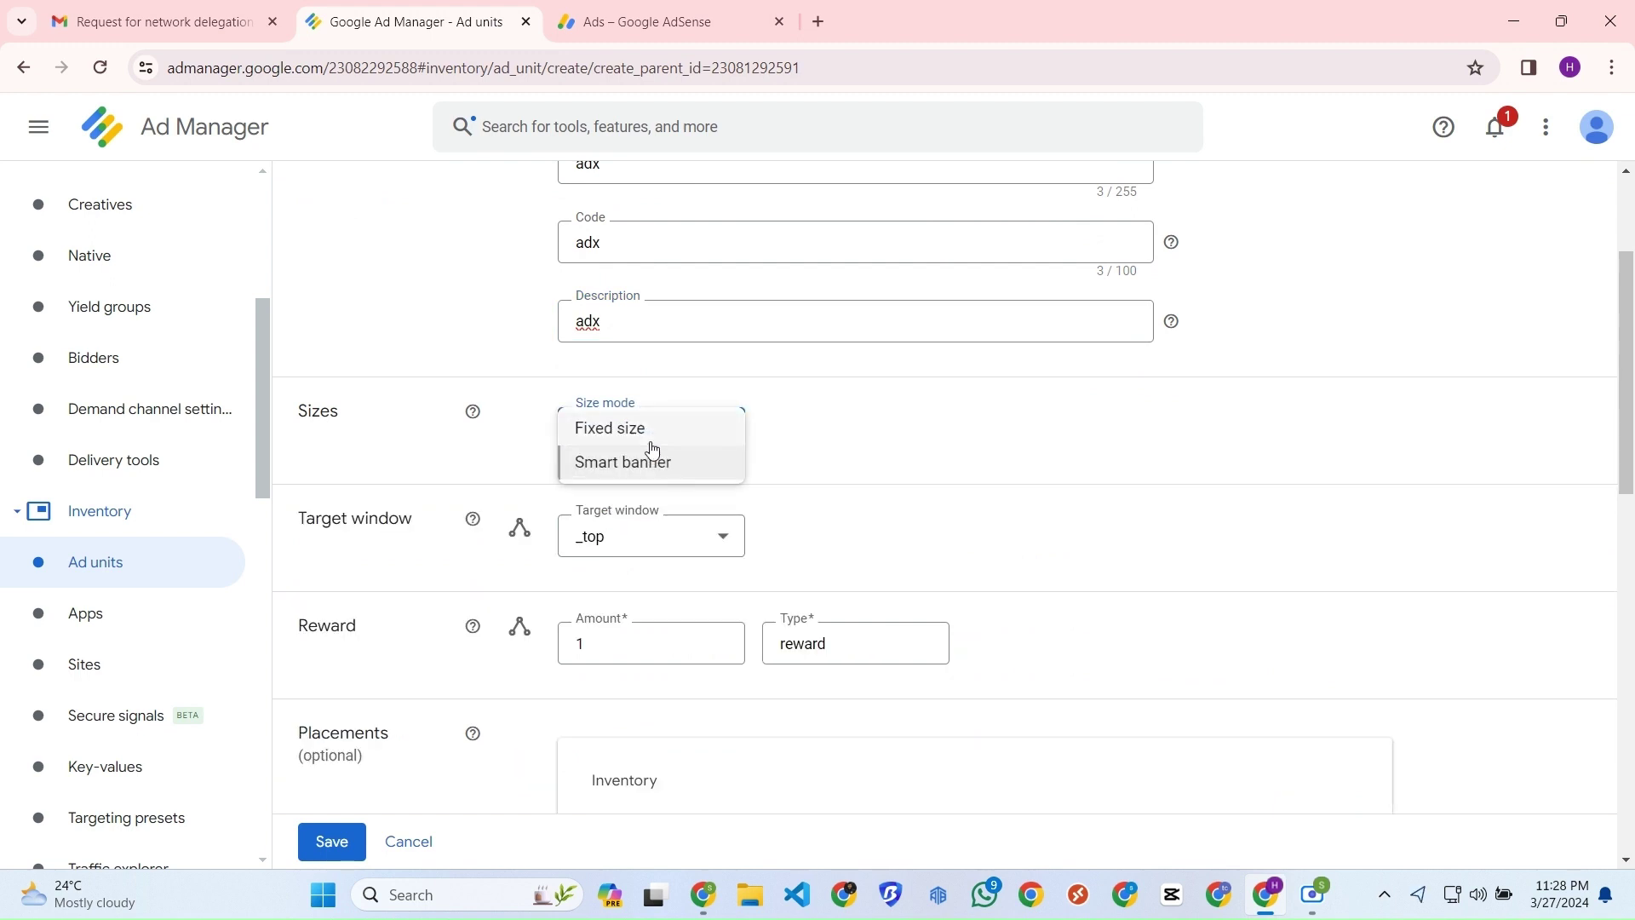
click(652, 445)
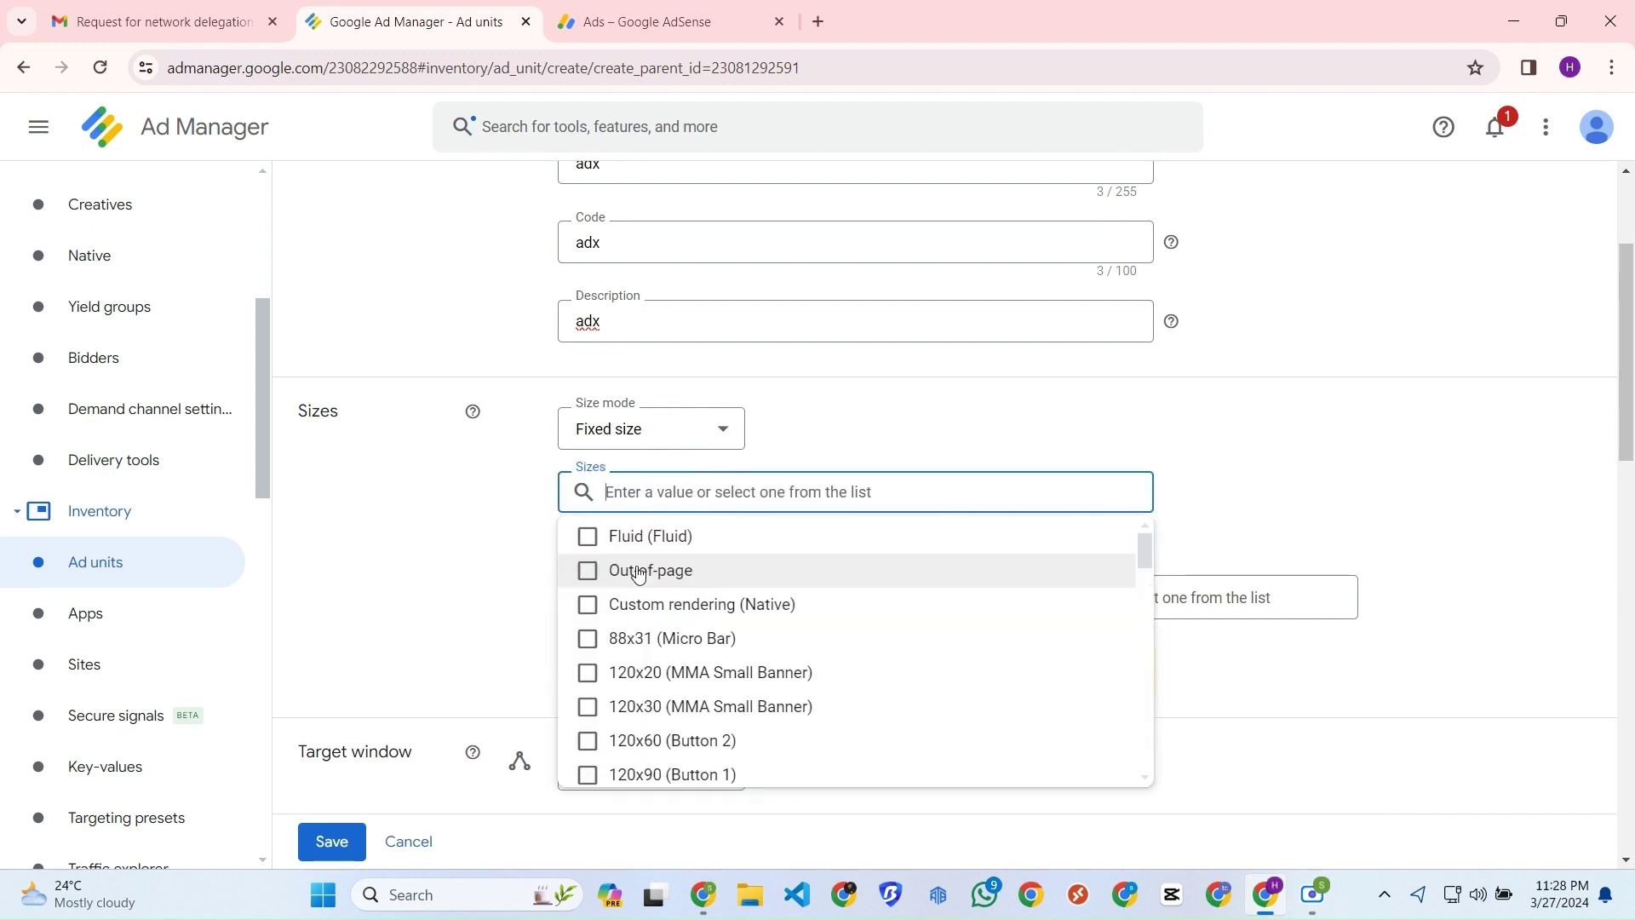
Add the 125x125, 120x600, 200x446 and 300x50 sizes to the ad unit.
scroll(673, 675, down, 1)
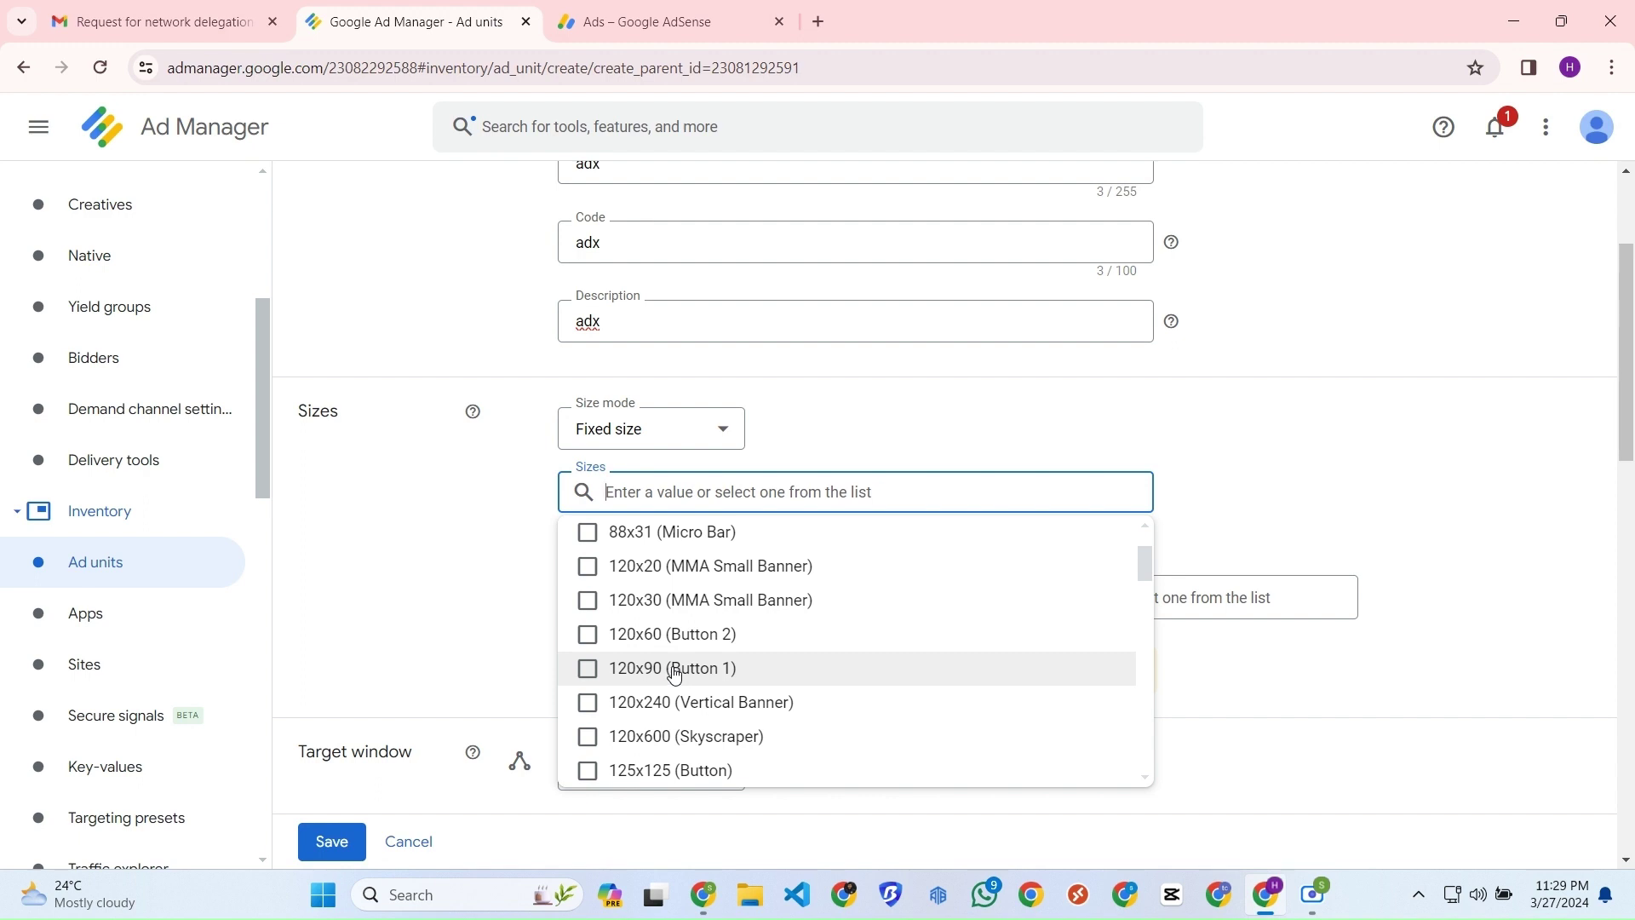
scroll(678, 677, down, 2)
scroll(690, 686, down, 2)
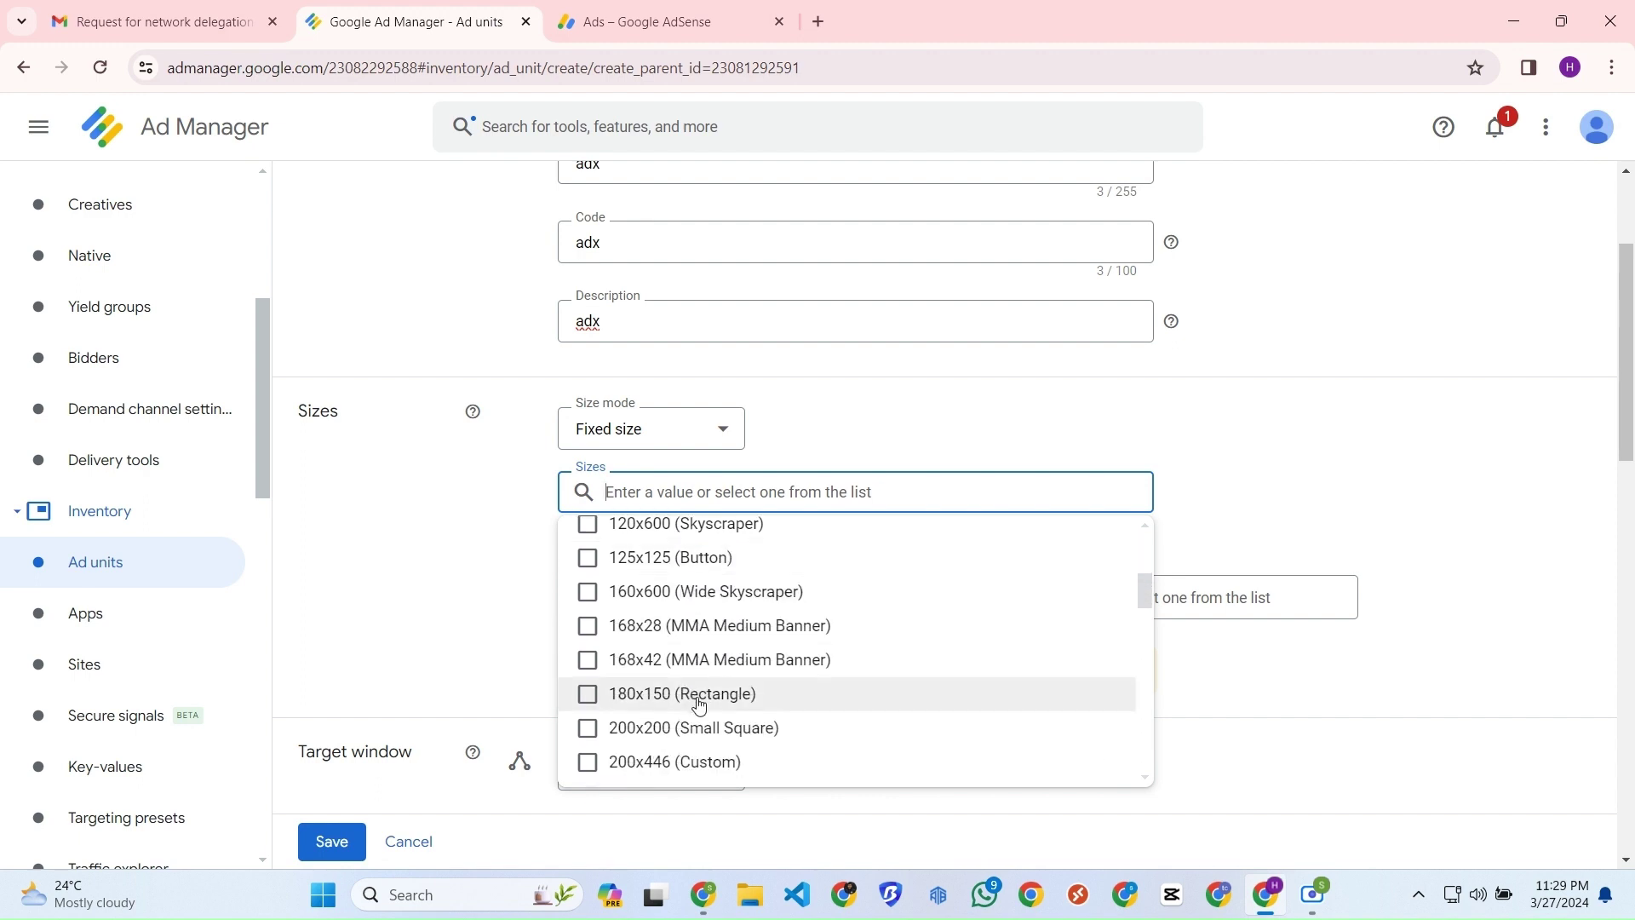
click(601, 559)
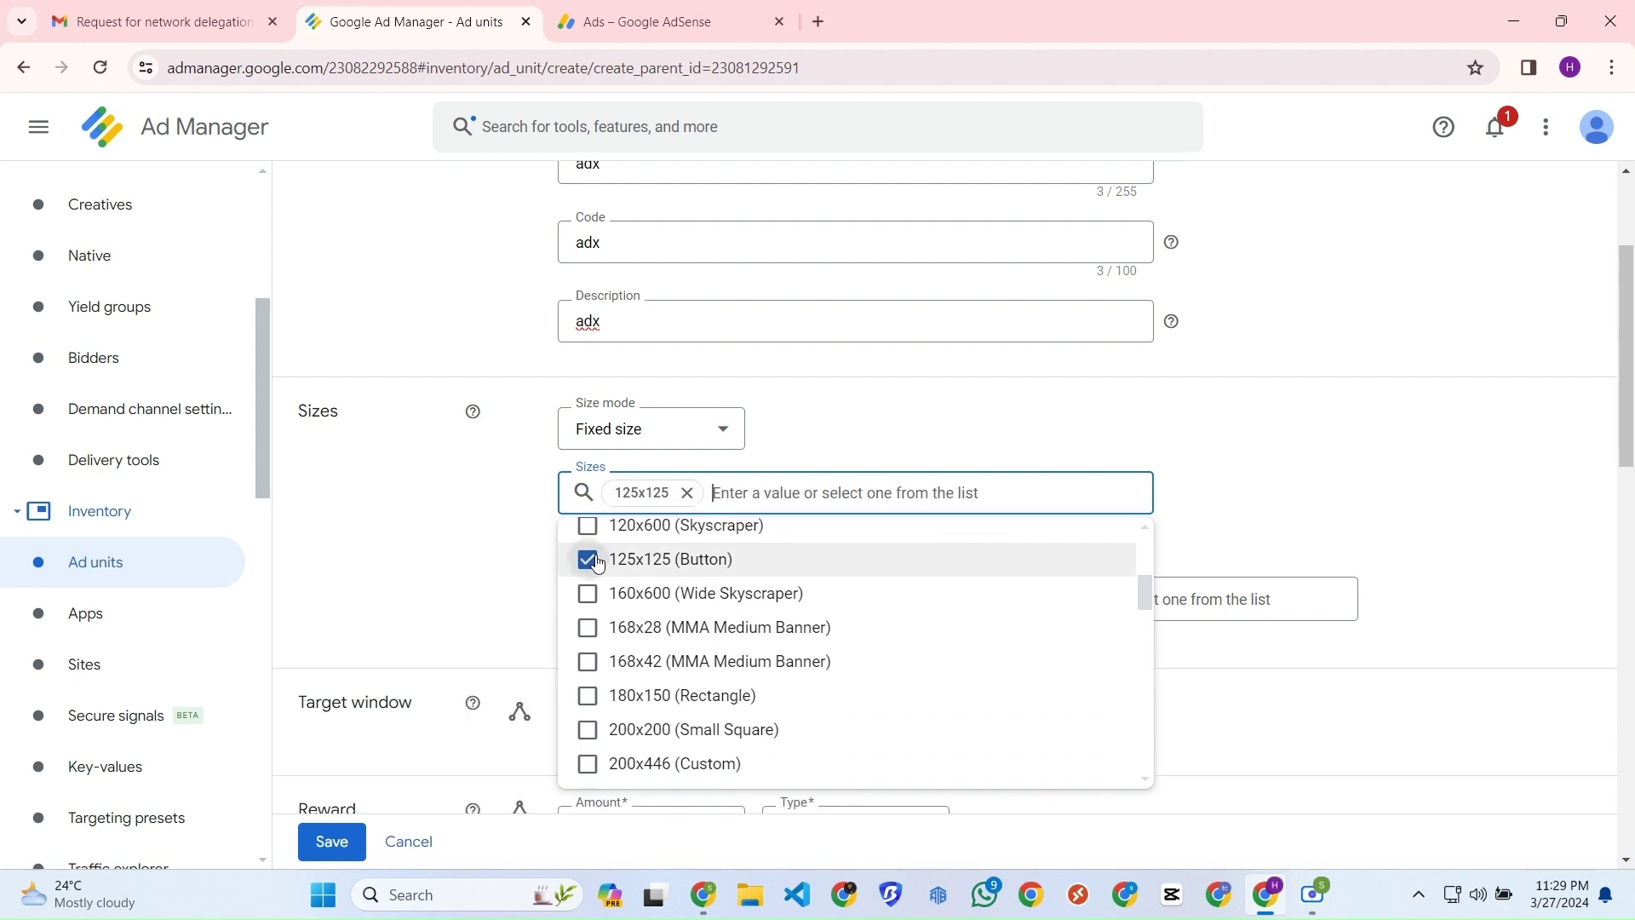
scroll(595, 675, down, 4)
scroll(606, 675, up, 4)
scroll(597, 669, up, 2)
click(590, 627)
scroll(639, 671, down, 5)
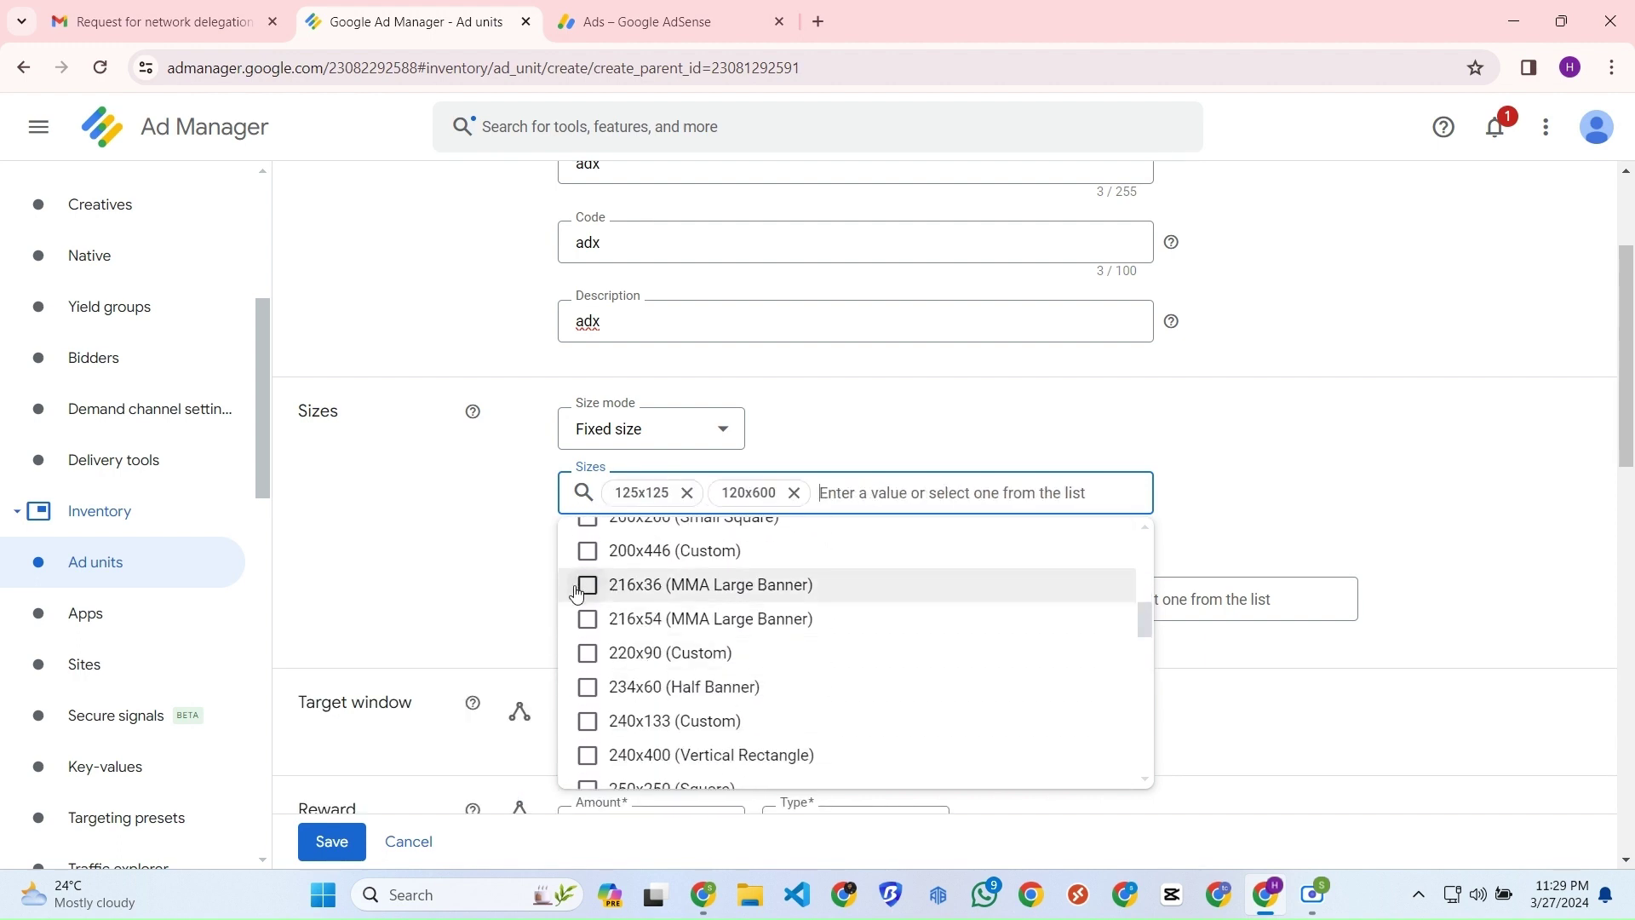
click(587, 551)
scroll(606, 702, down, 4)
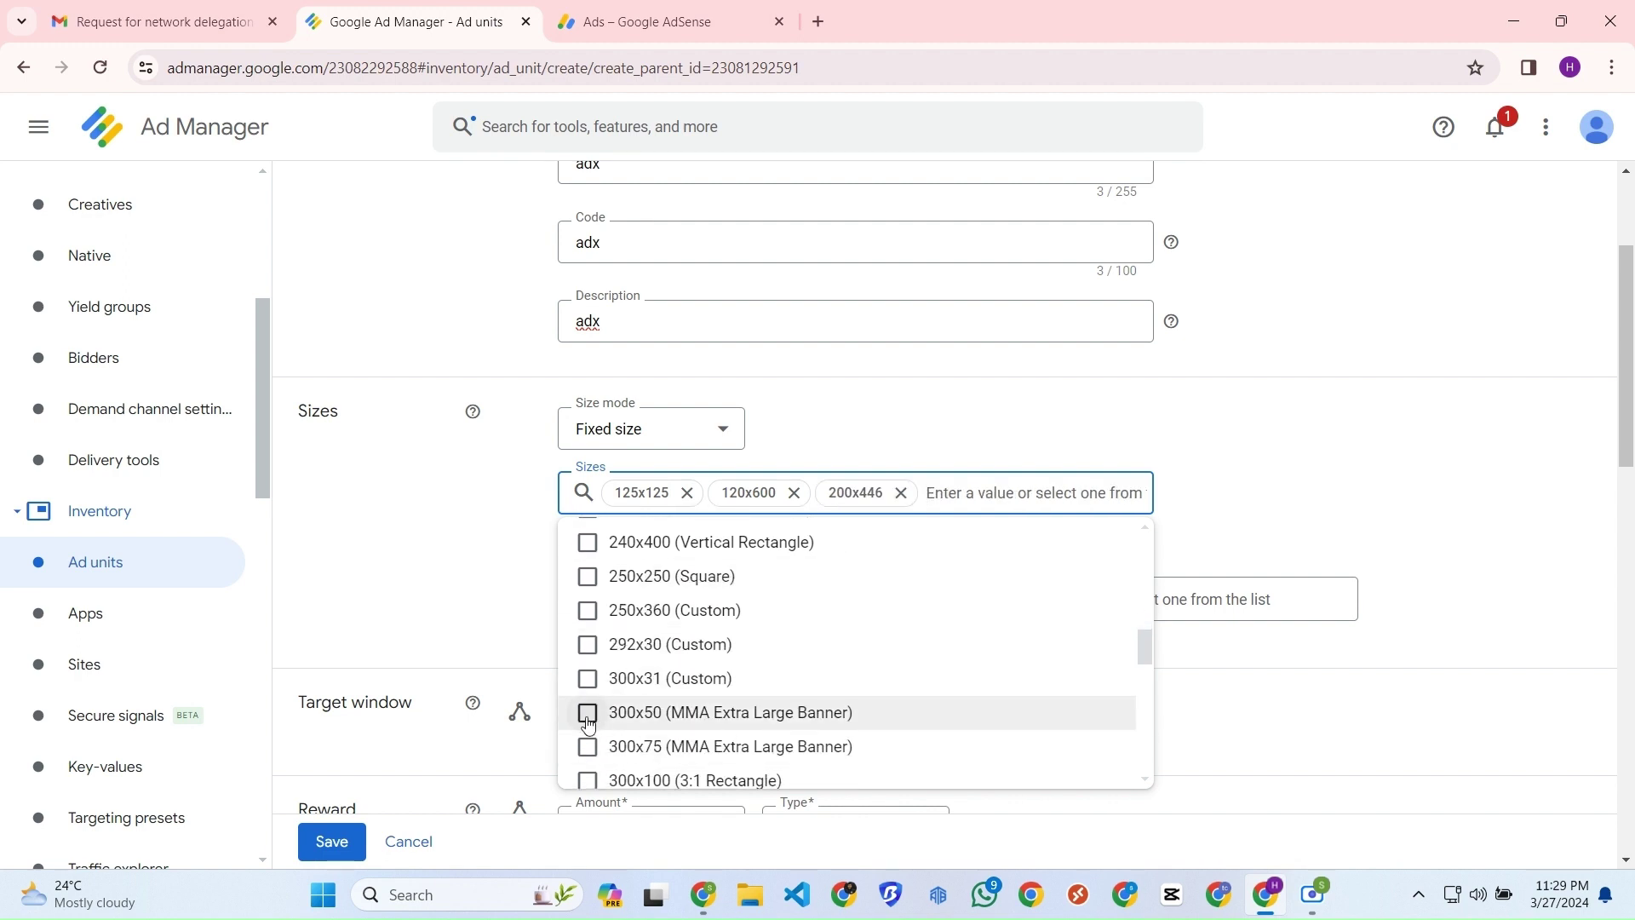
click(588, 712)
scroll(586, 715, down, 3)
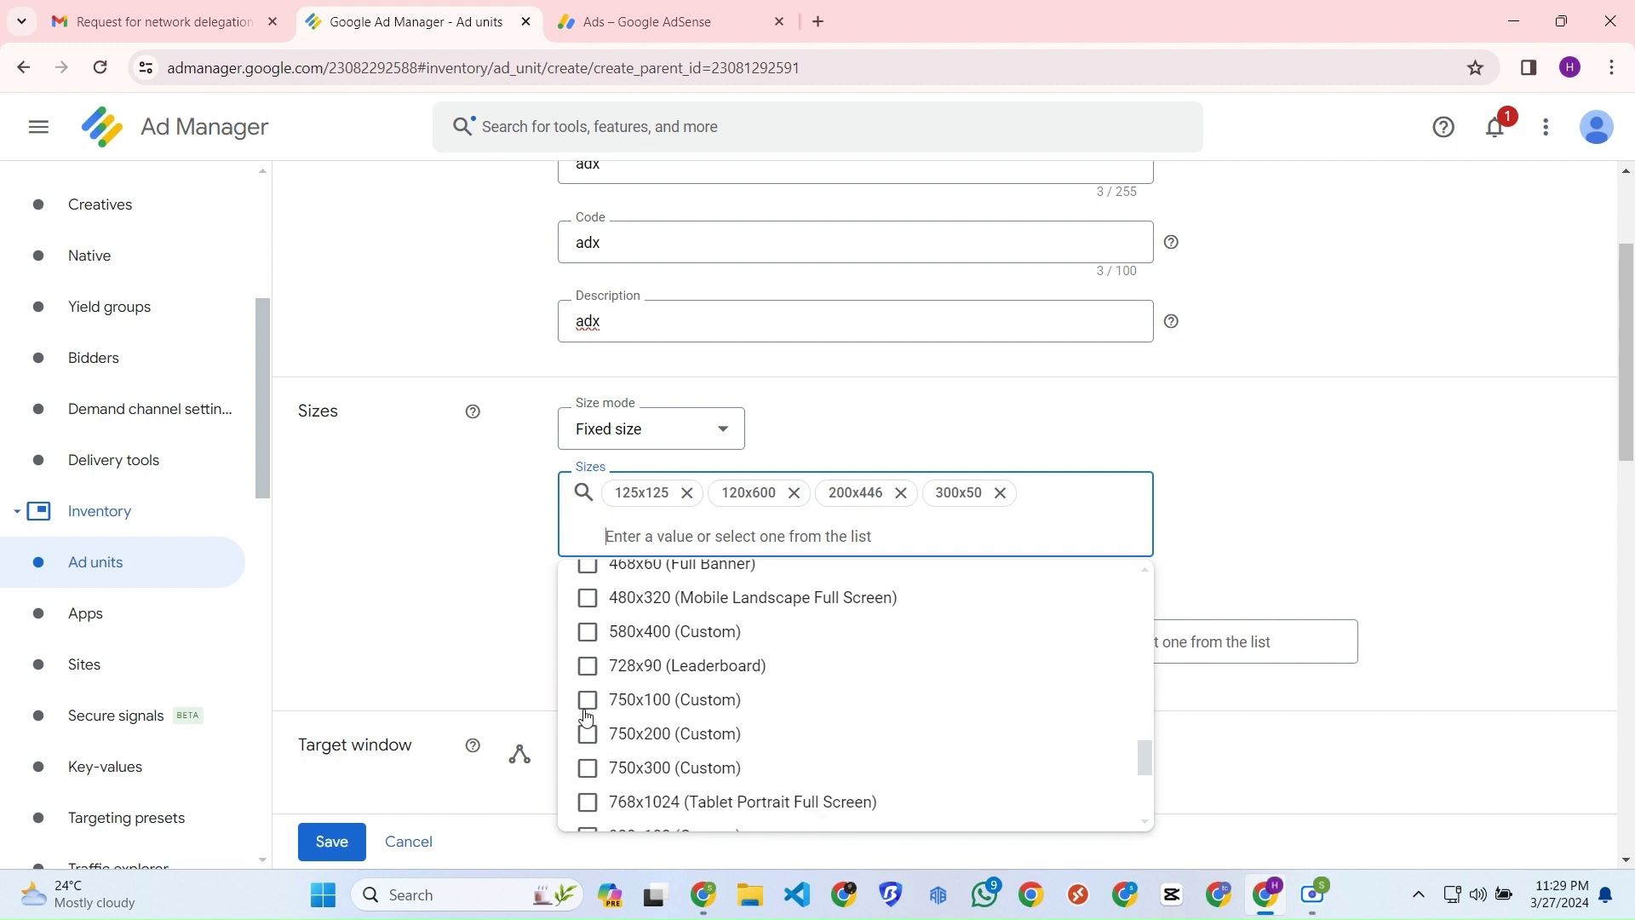
Add the 728x90, 750x200, 970x90, 980x120, 930x180, 220x90 and 120x20 sizes.
click(588, 667)
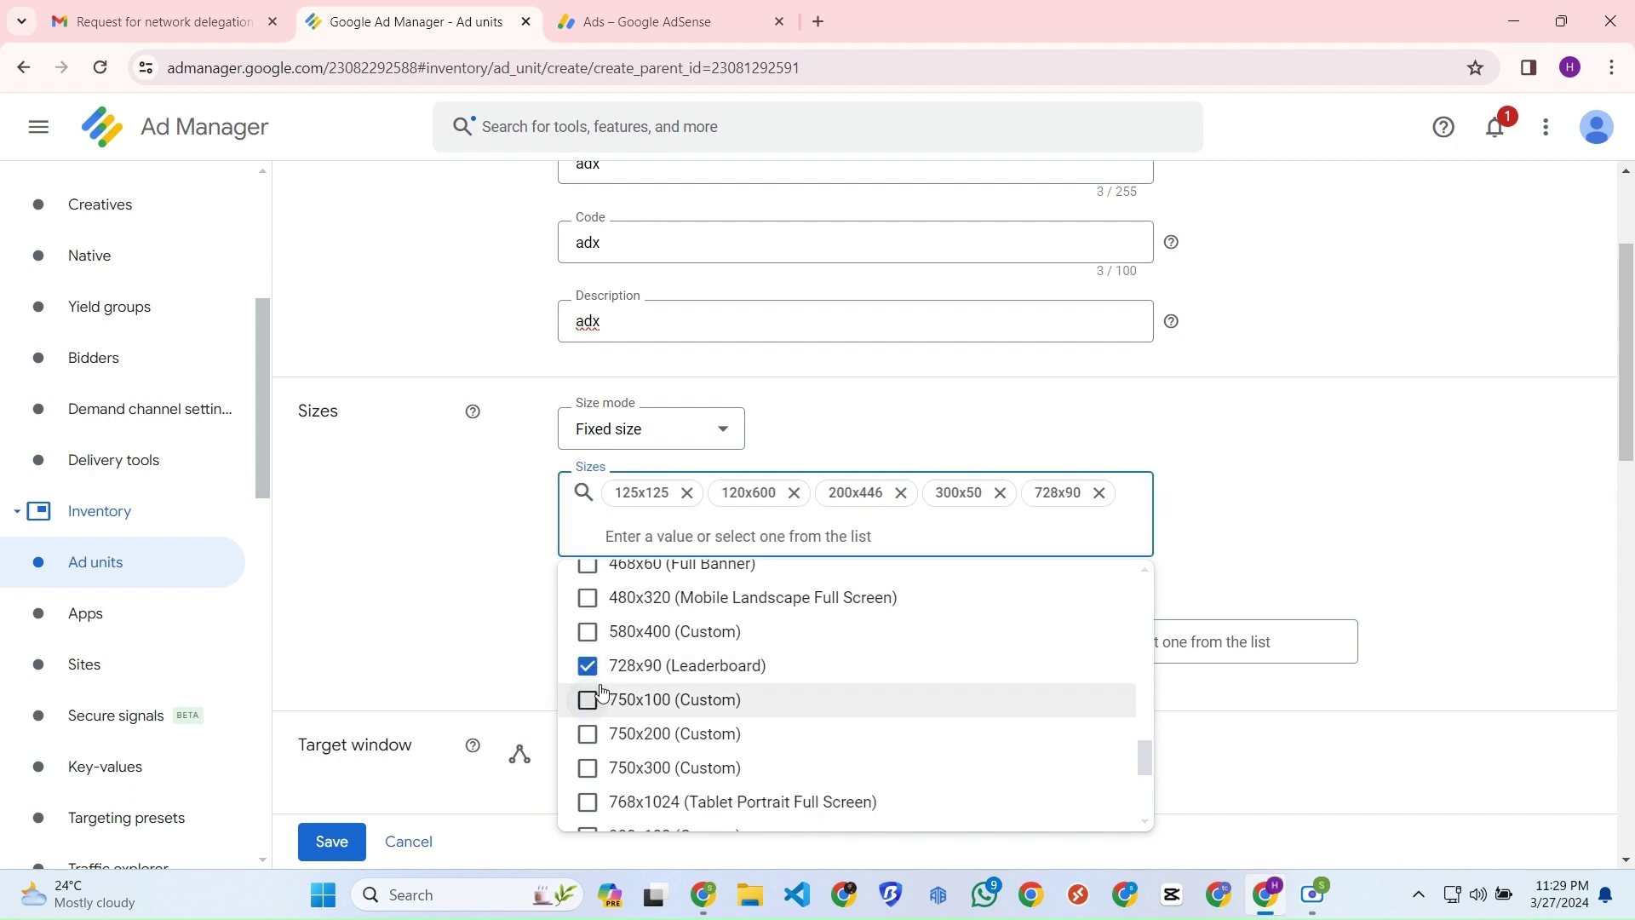
click(588, 734)
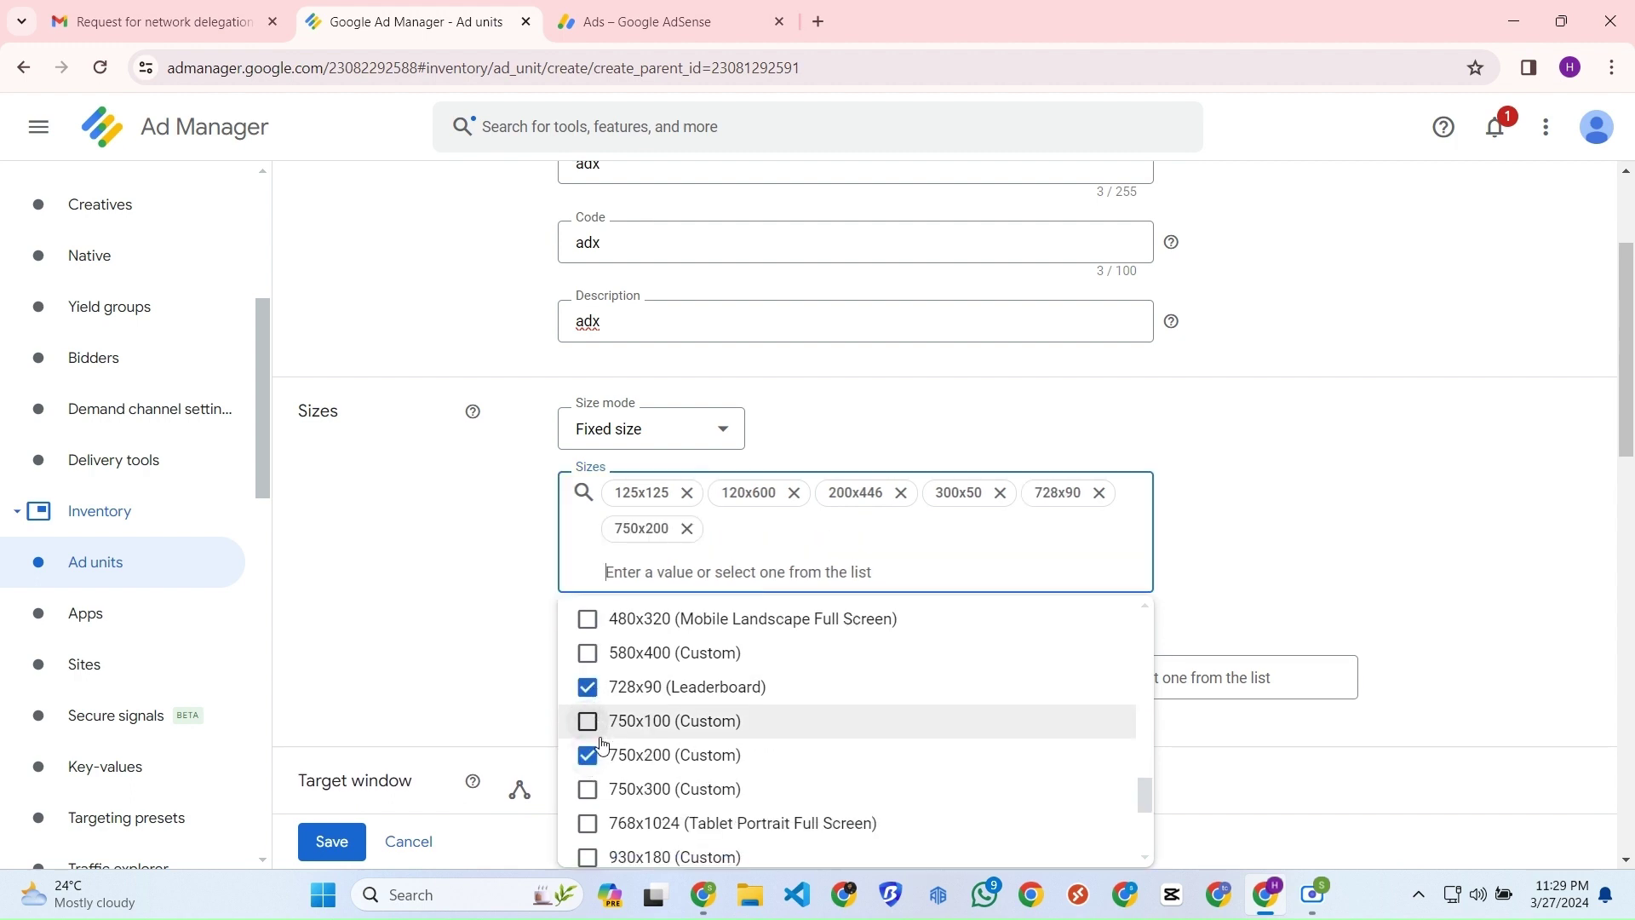
scroll(594, 741, down, 3)
click(588, 709)
click(588, 812)
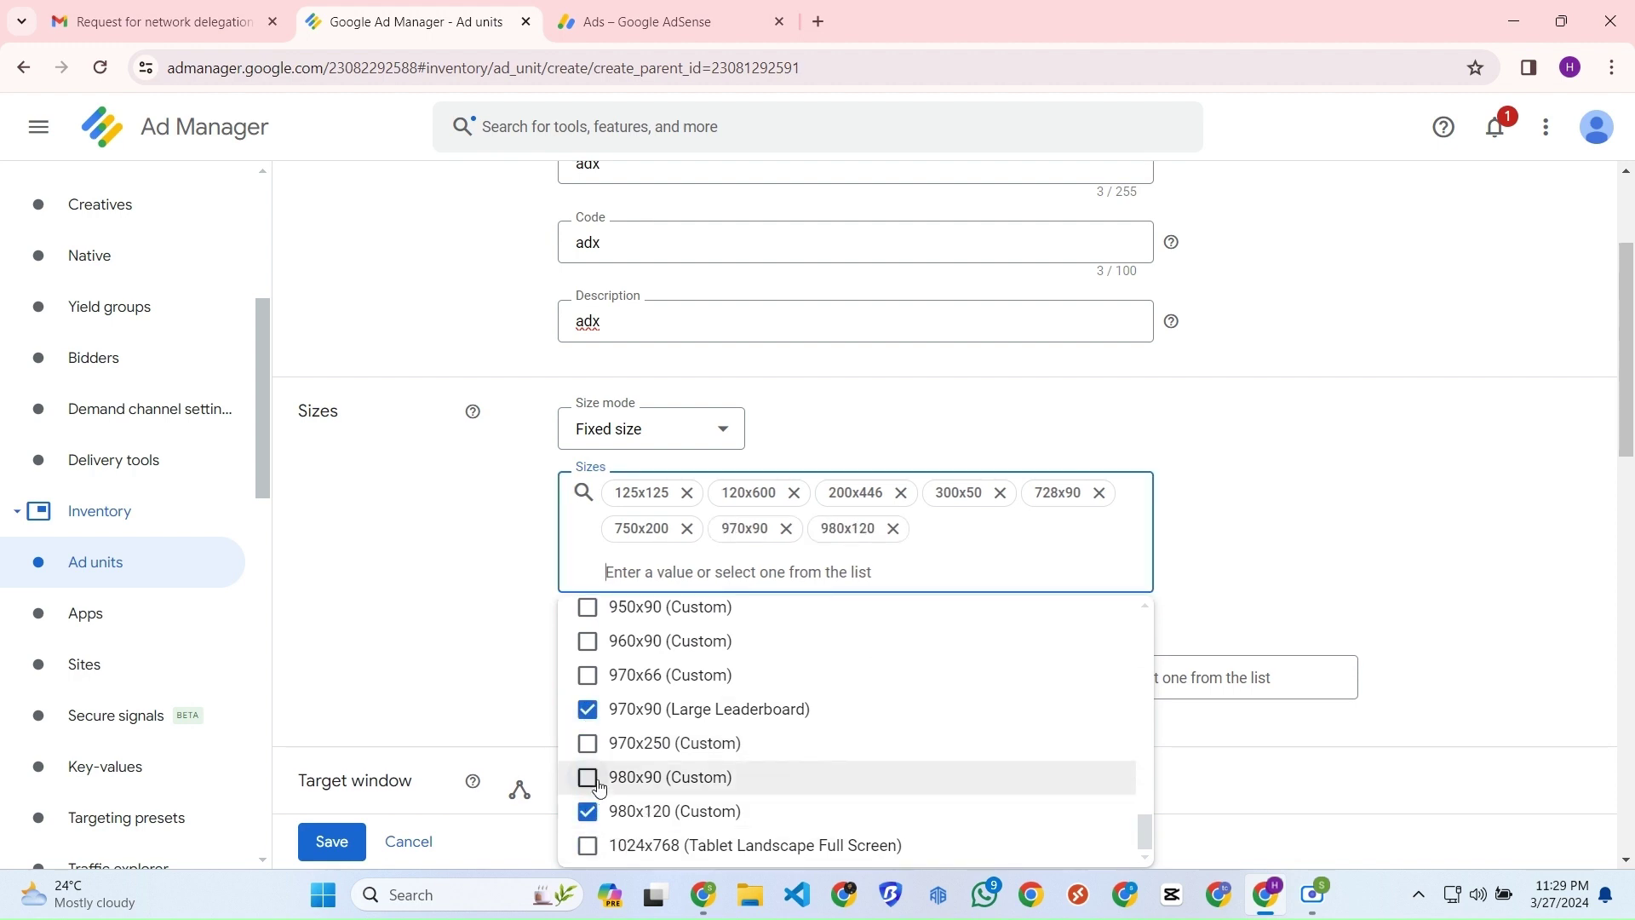
scroll(588, 782, up, 3)
click(588, 679)
scroll(630, 741, up, 10)
scroll(613, 746, up, 1)
click(588, 749)
scroll(587, 751, up, 4)
scroll(586, 673, up, 3)
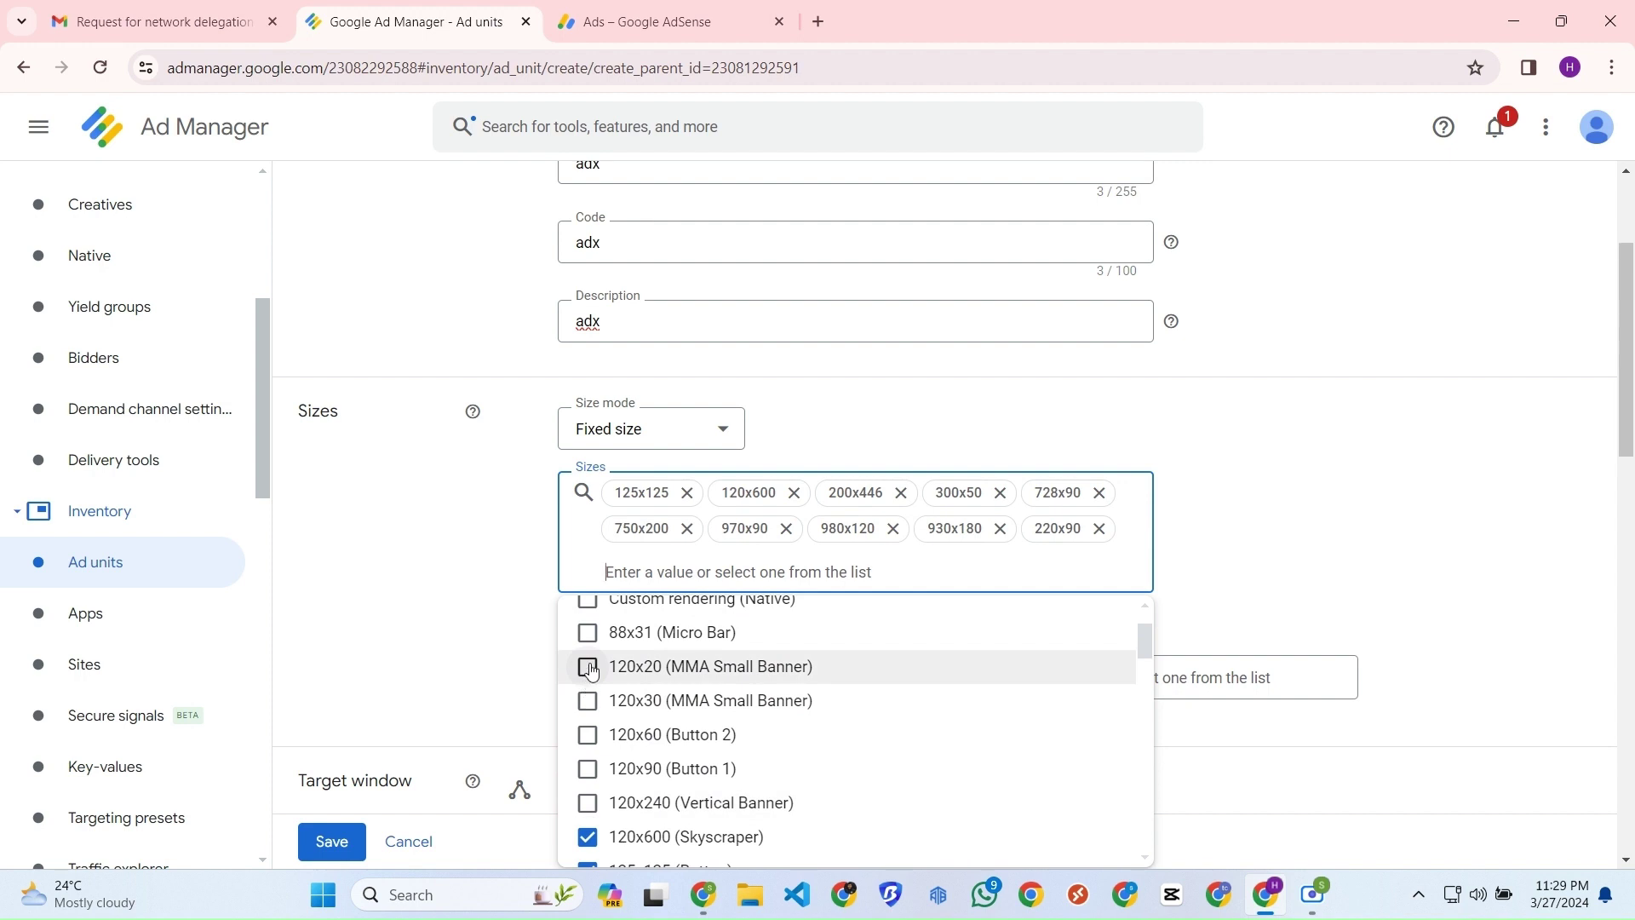
click(589, 670)
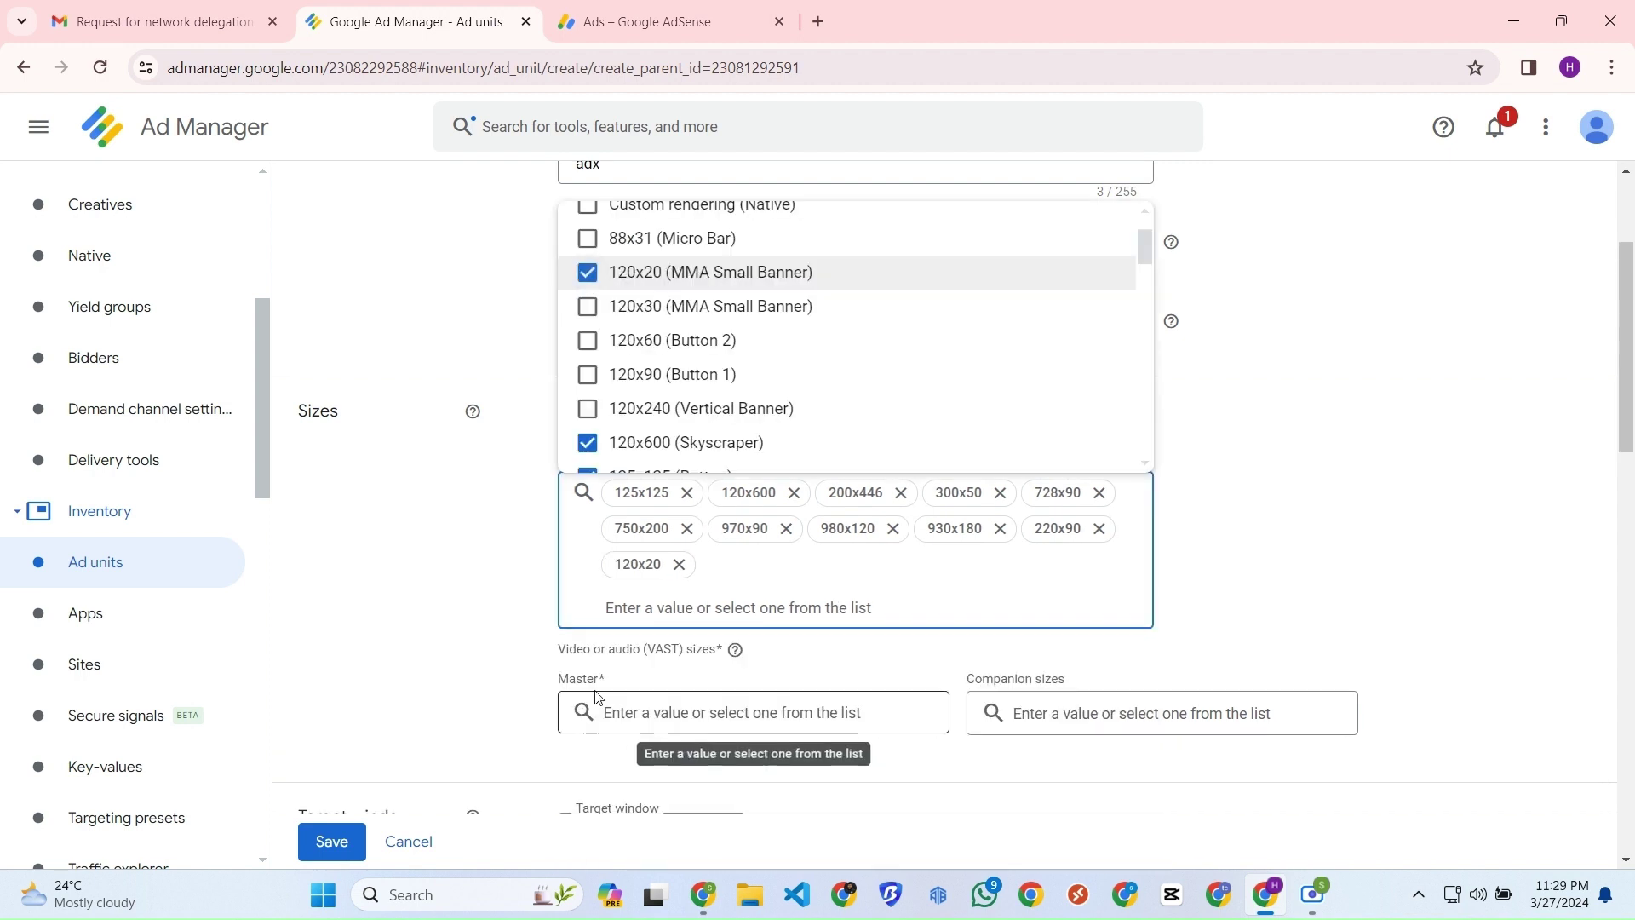
Turn on the adx ad unit's refresh rate option, keeping the value at 60 seconds.
click(1397, 546)
scroll(558, 617, down, 5)
scroll(583, 585, down, 10)
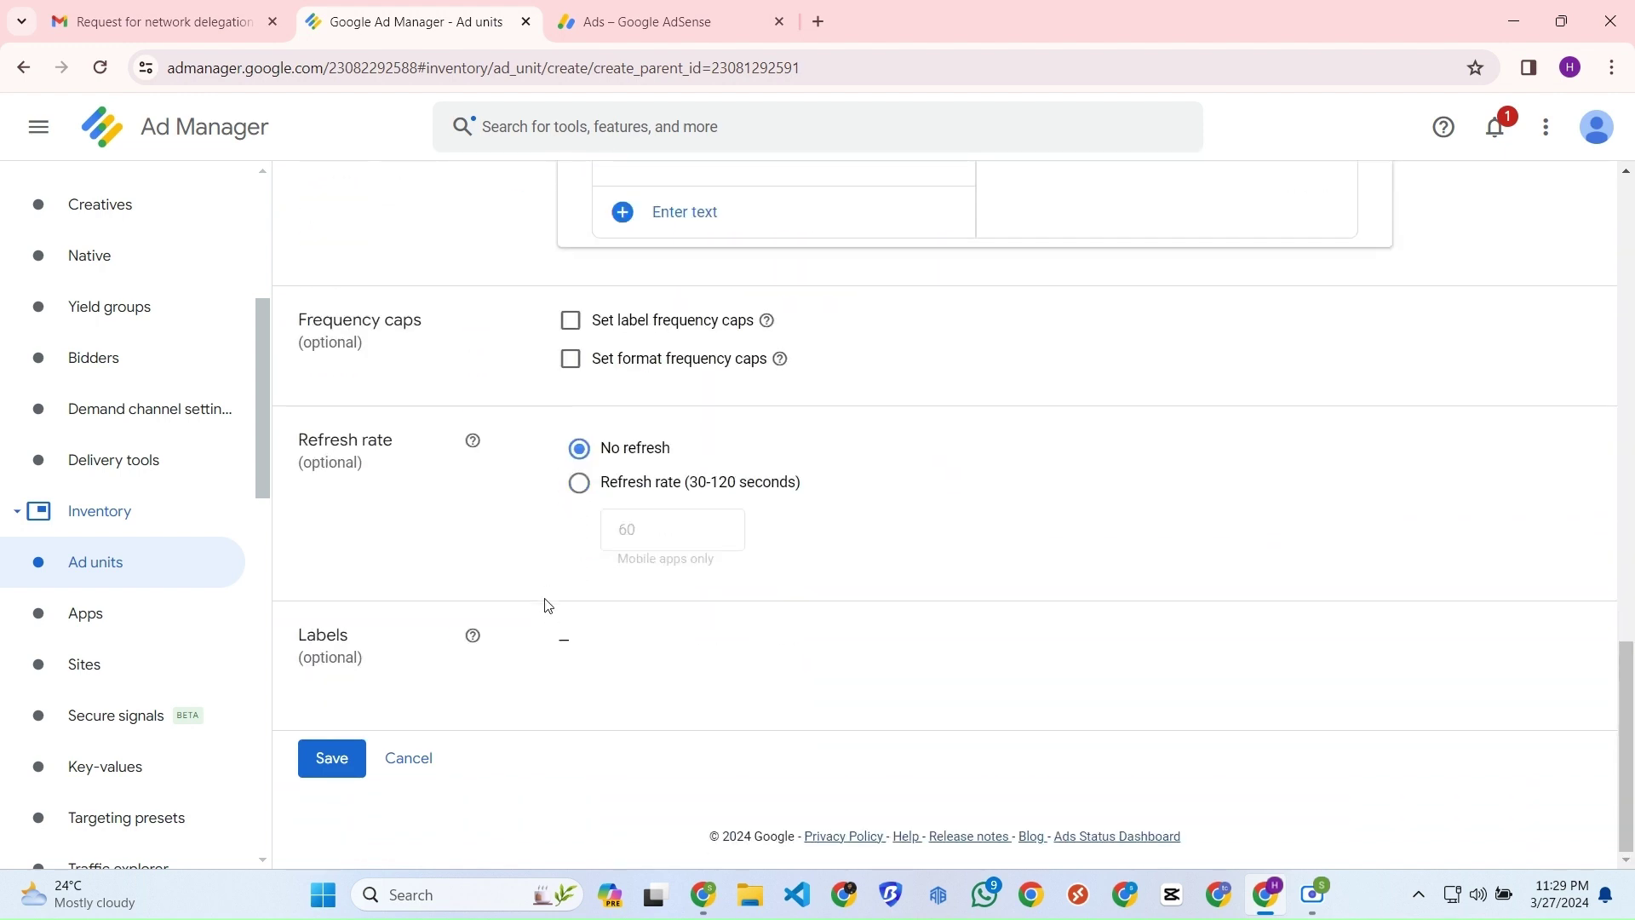
click(579, 485)
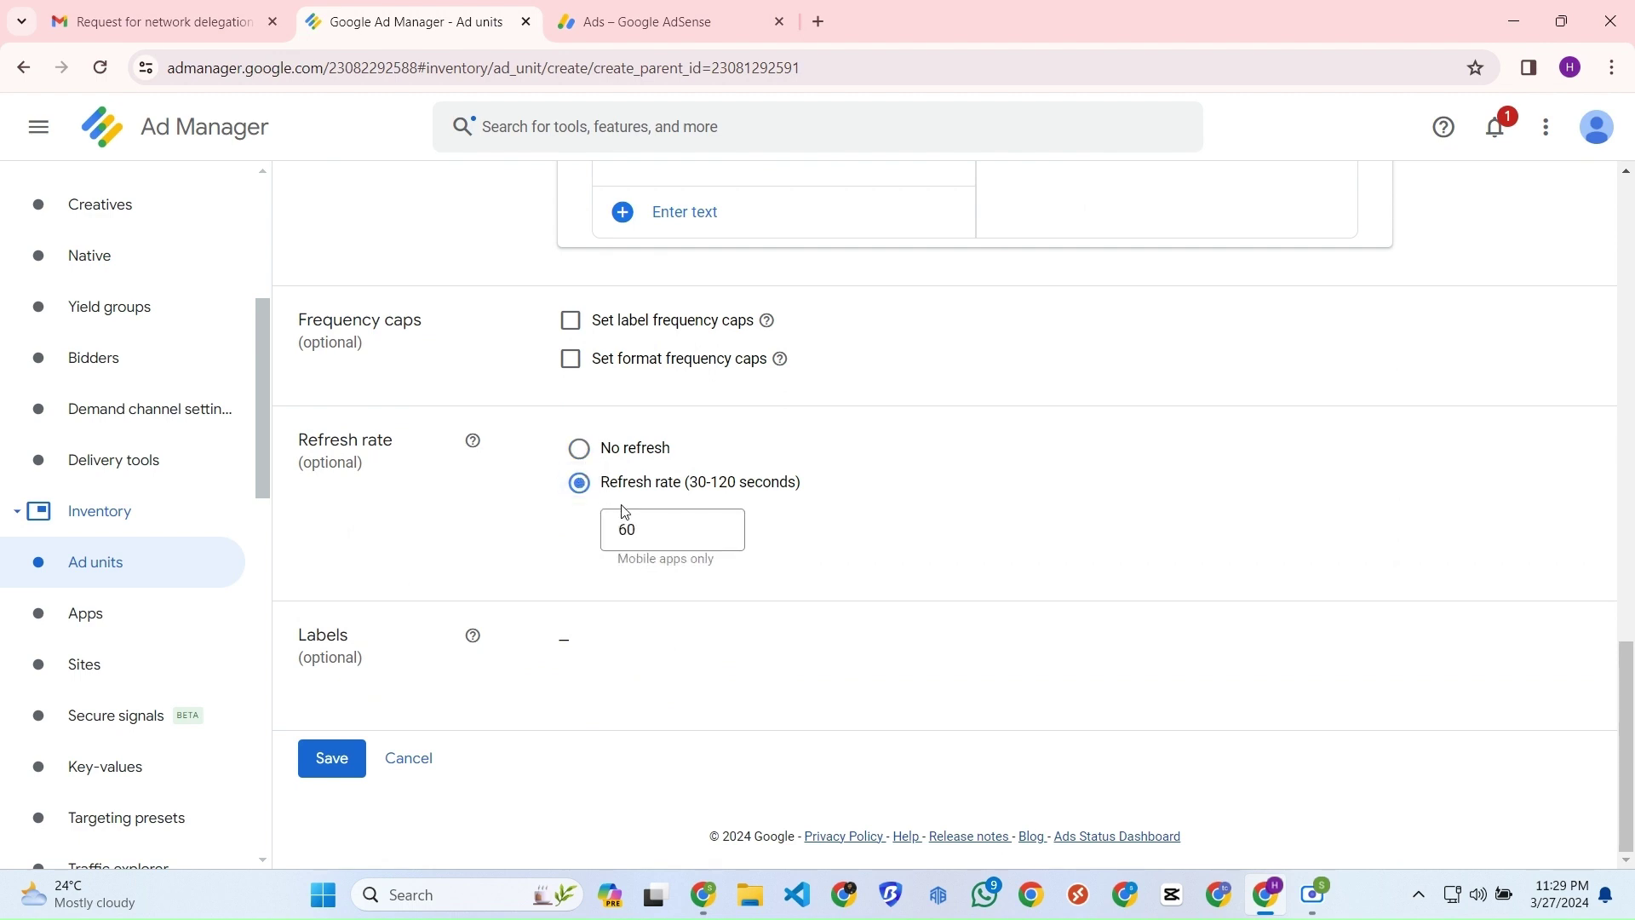
drag(649, 530, 566, 571)
click(774, 621)
scroll(540, 611, up, 5)
scroll(384, 725, up, 10)
scroll(420, 679, down, 6)
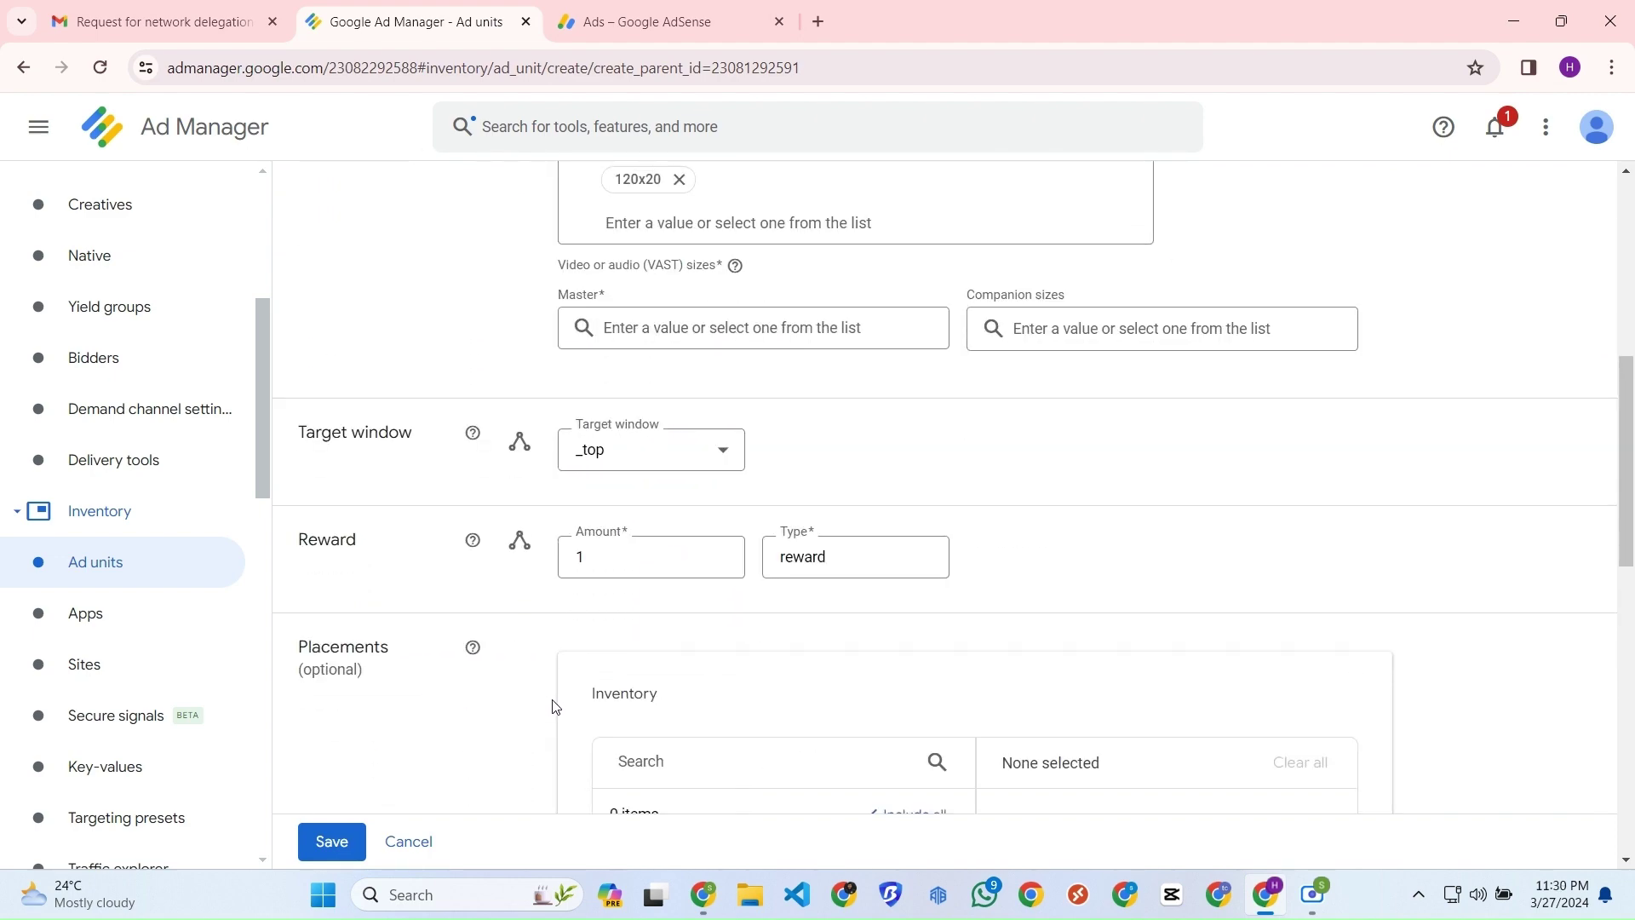
scroll(555, 707, down, 3)
scroll(554, 708, up, 10)
scroll(557, 708, down, 10)
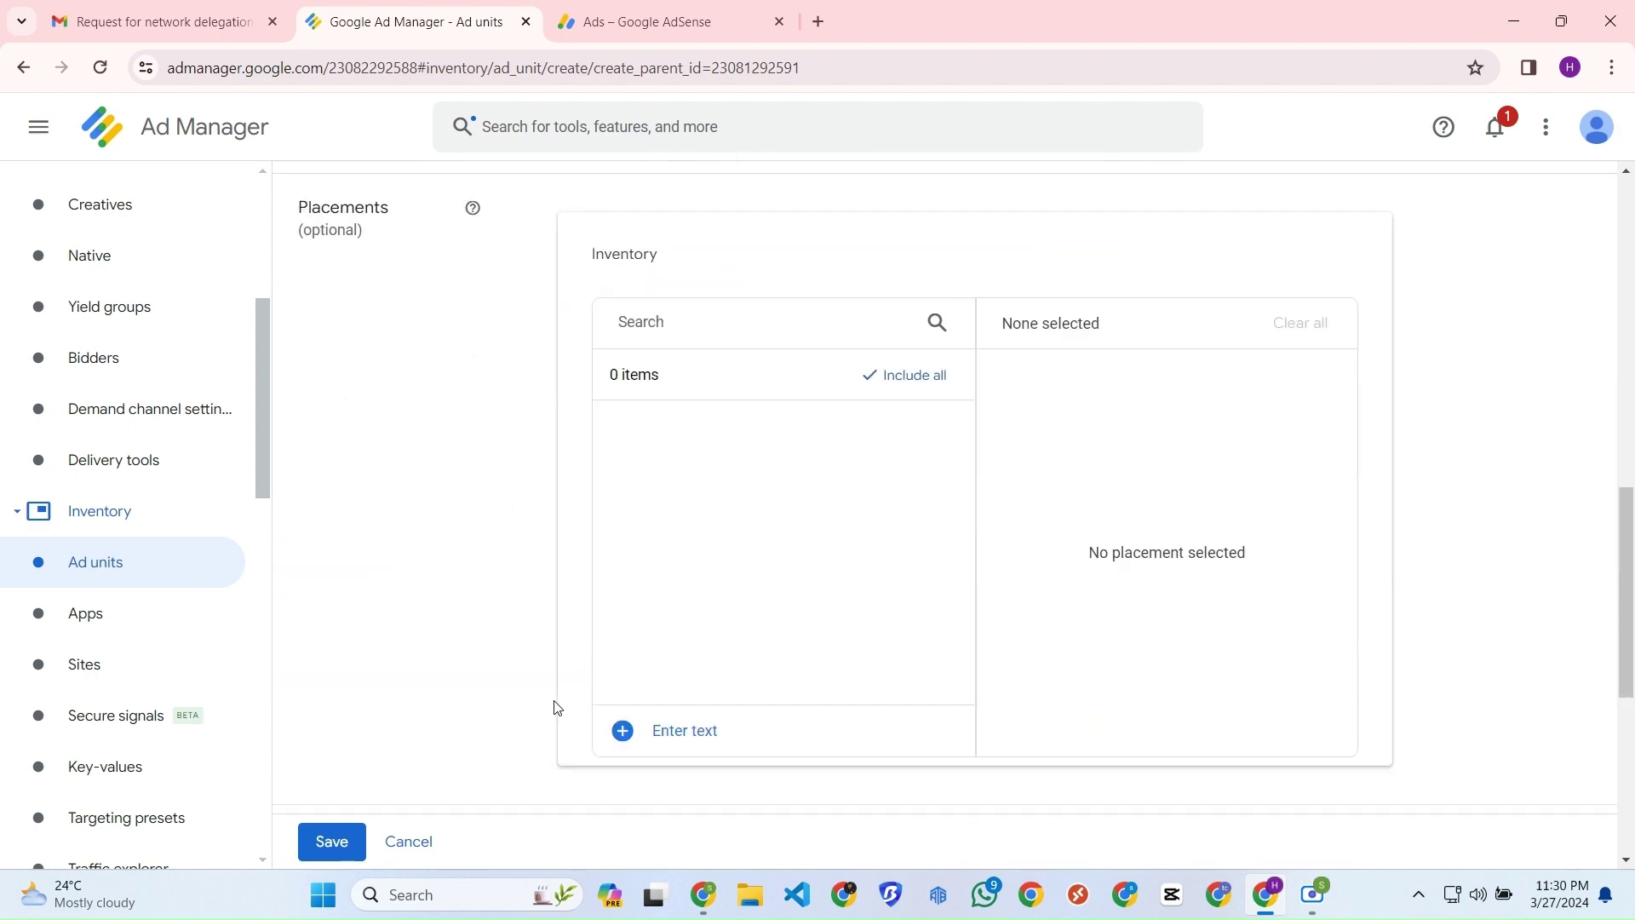
scroll(554, 708, down, 6)
Save the new adx ad unit.
click(345, 758)
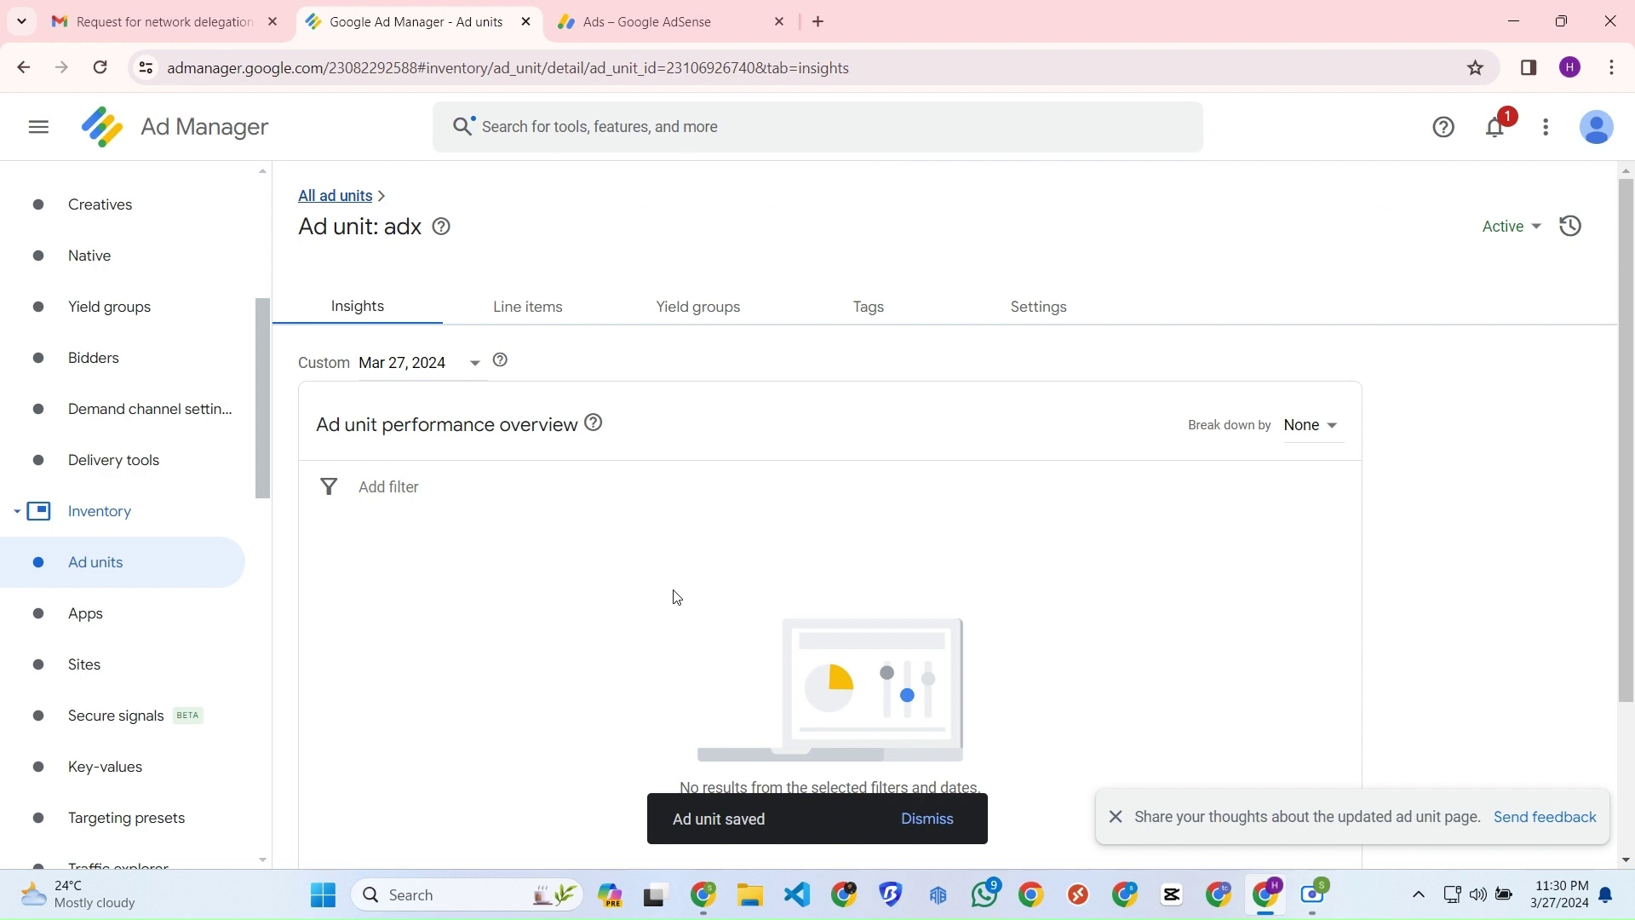
scroll(645, 471, down, 2)
scroll(645, 471, up, 2)
Start tag generation for the adx unit with Google Publisher Tag as the tag type.
click(901, 313)
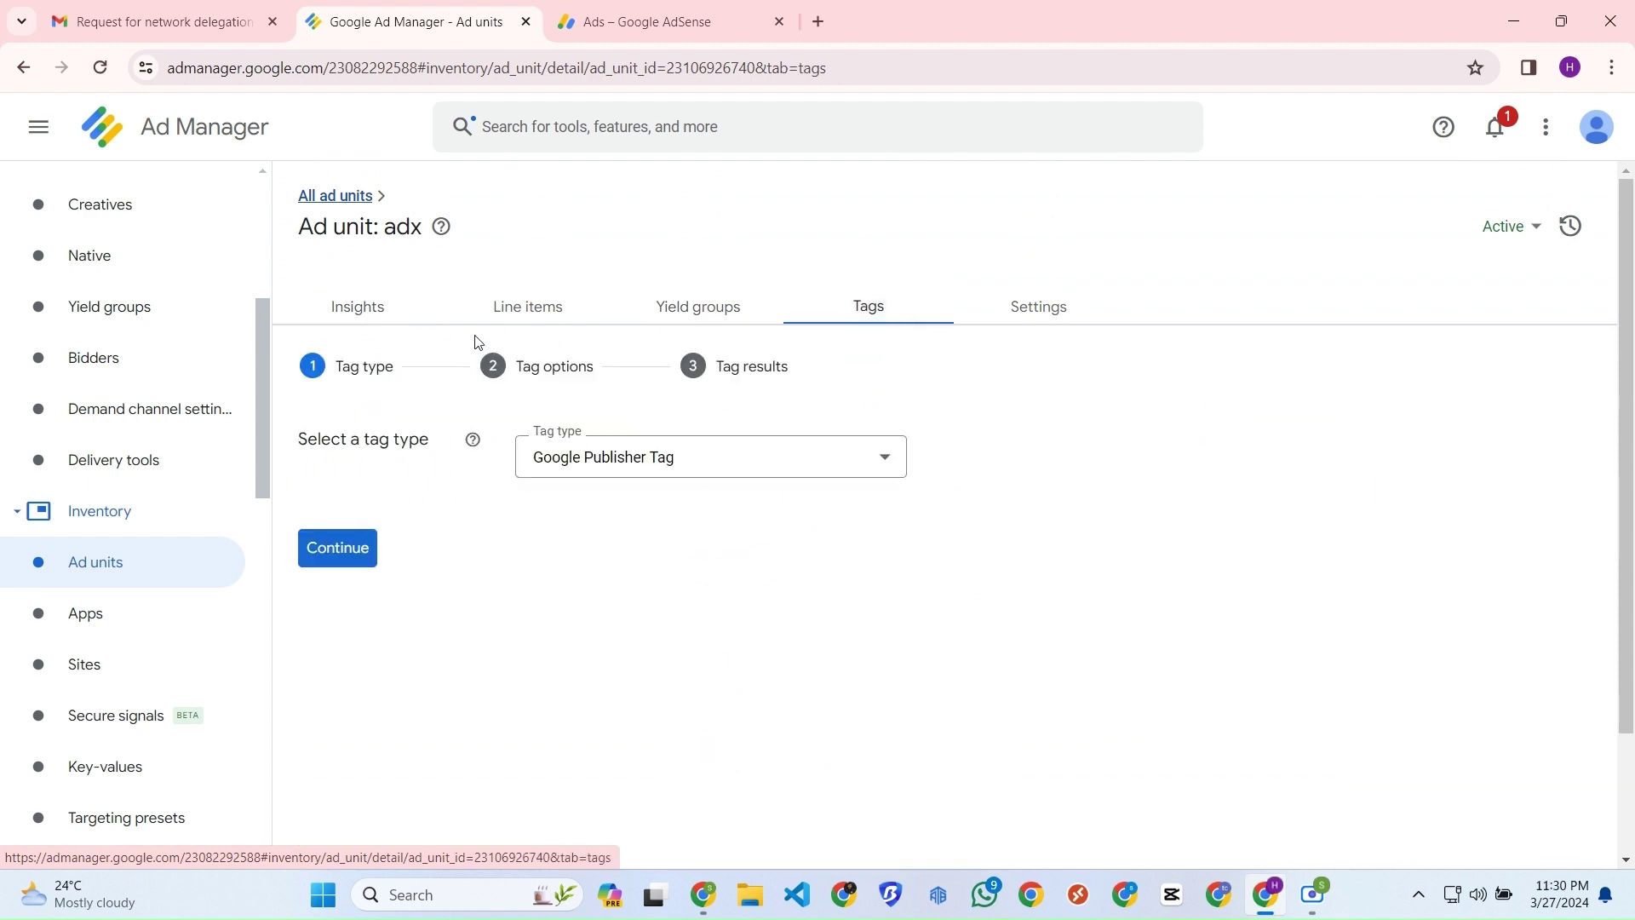
click(526, 311)
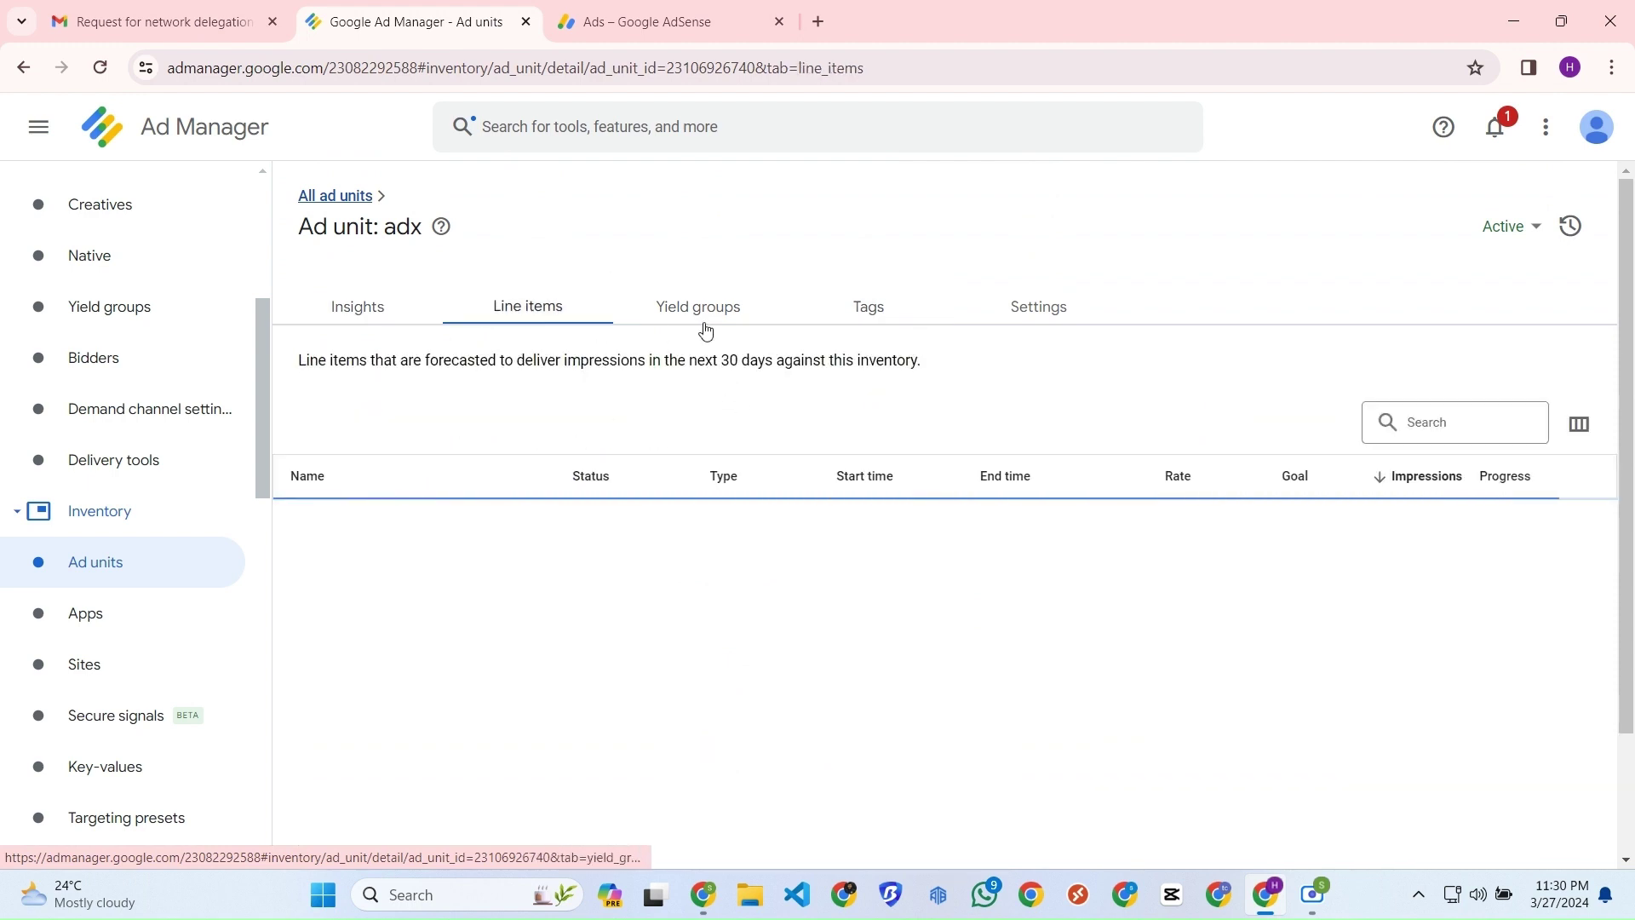
click(762, 304)
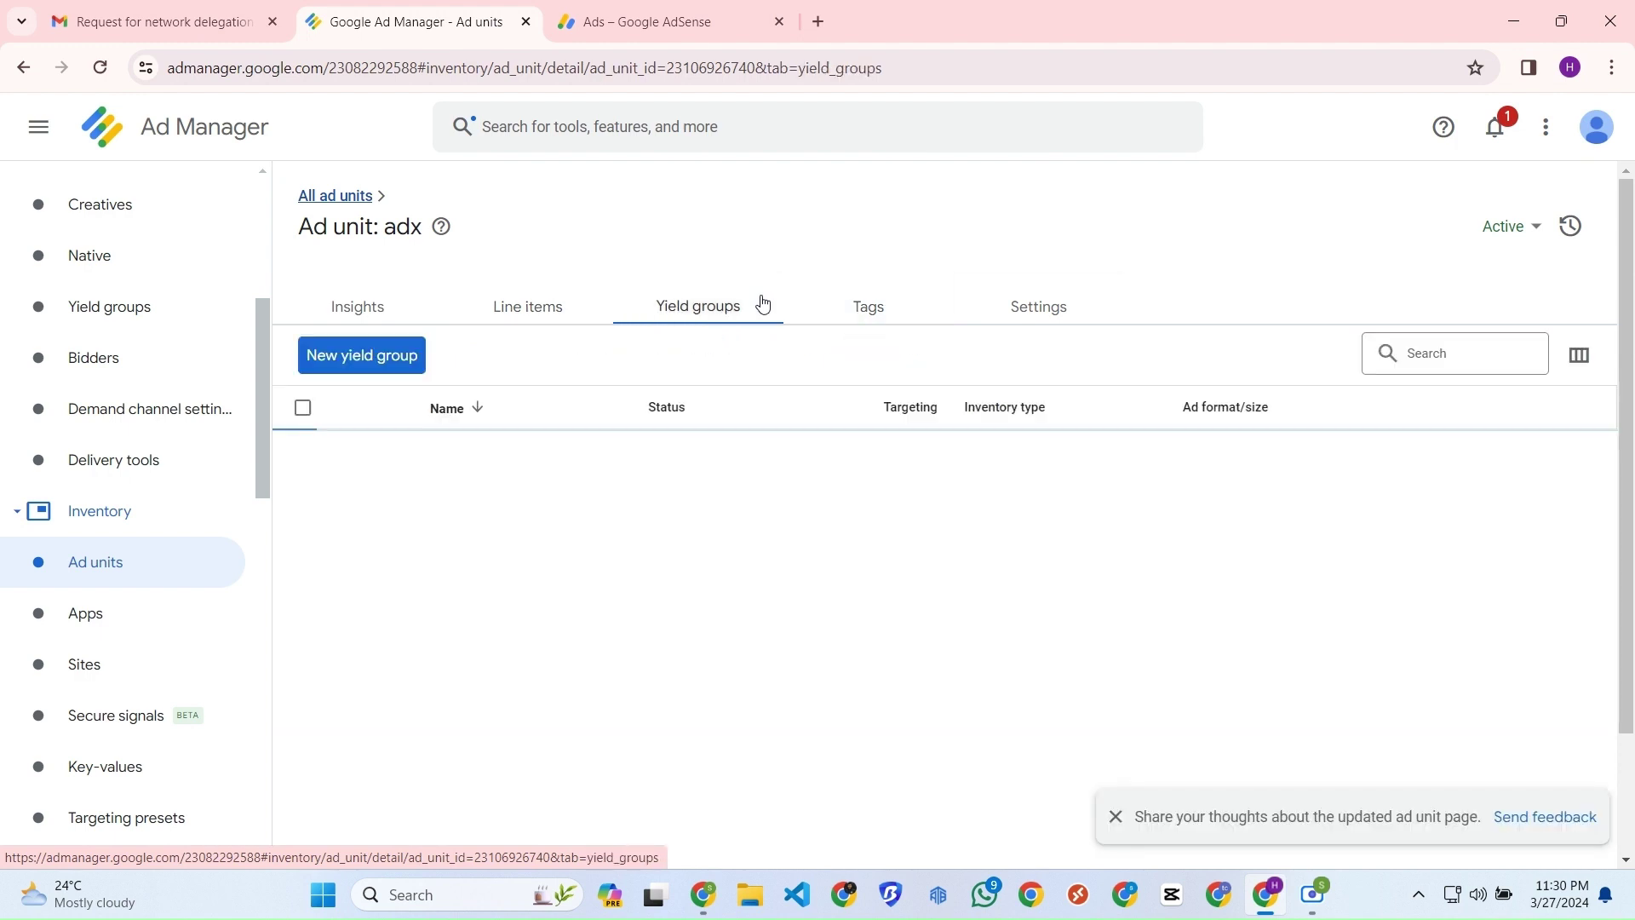
click(918, 309)
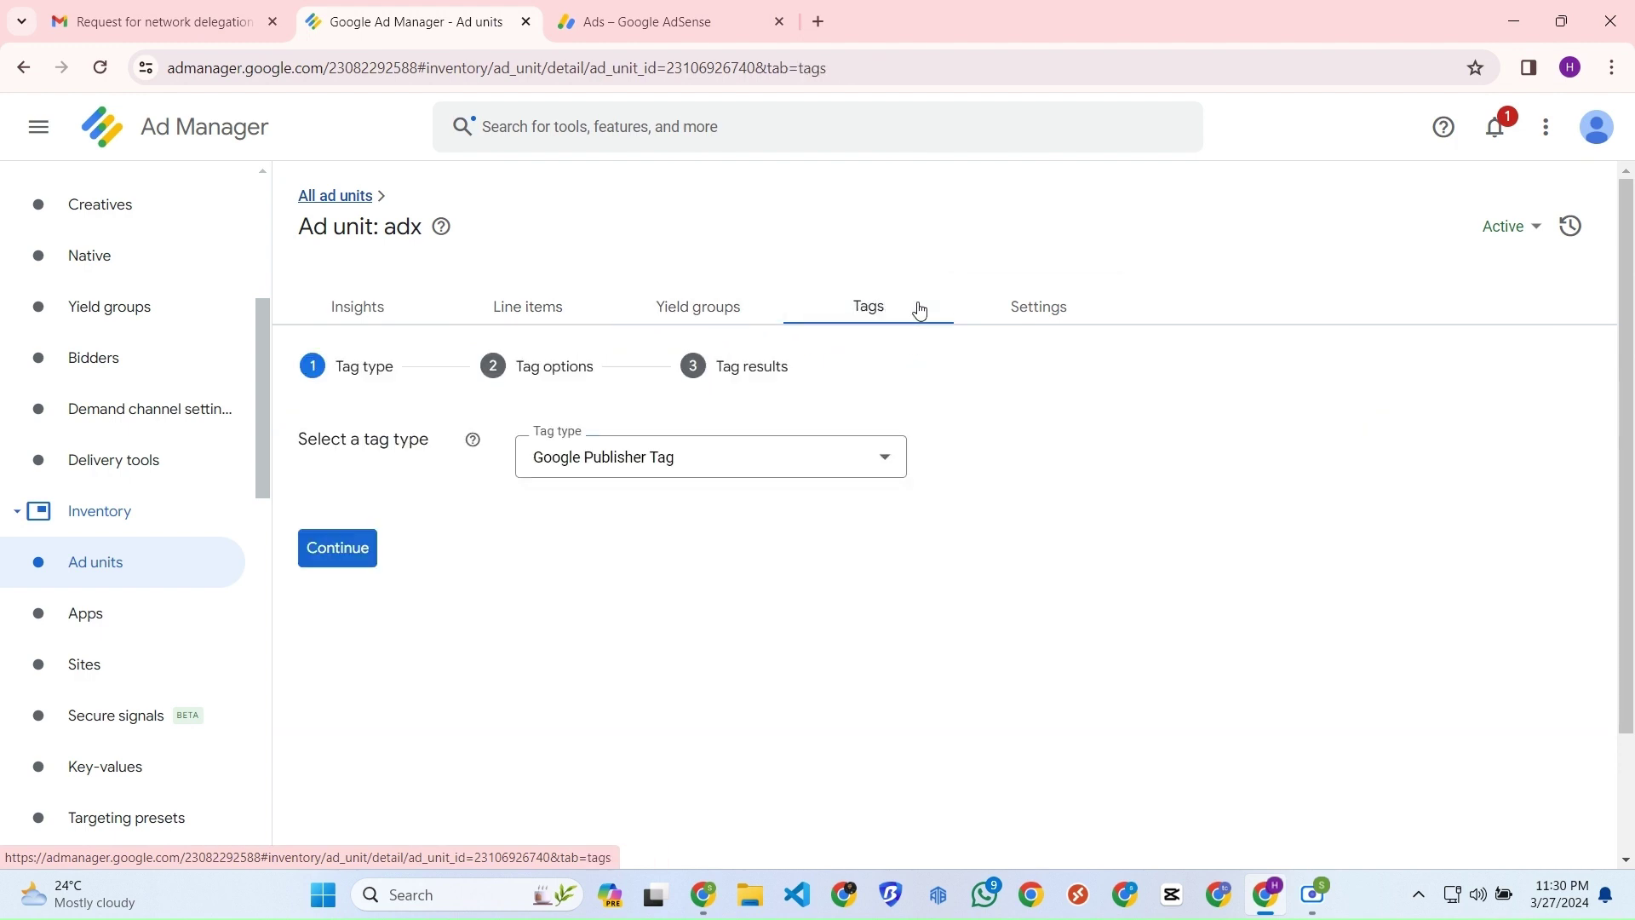
click(611, 471)
click(615, 460)
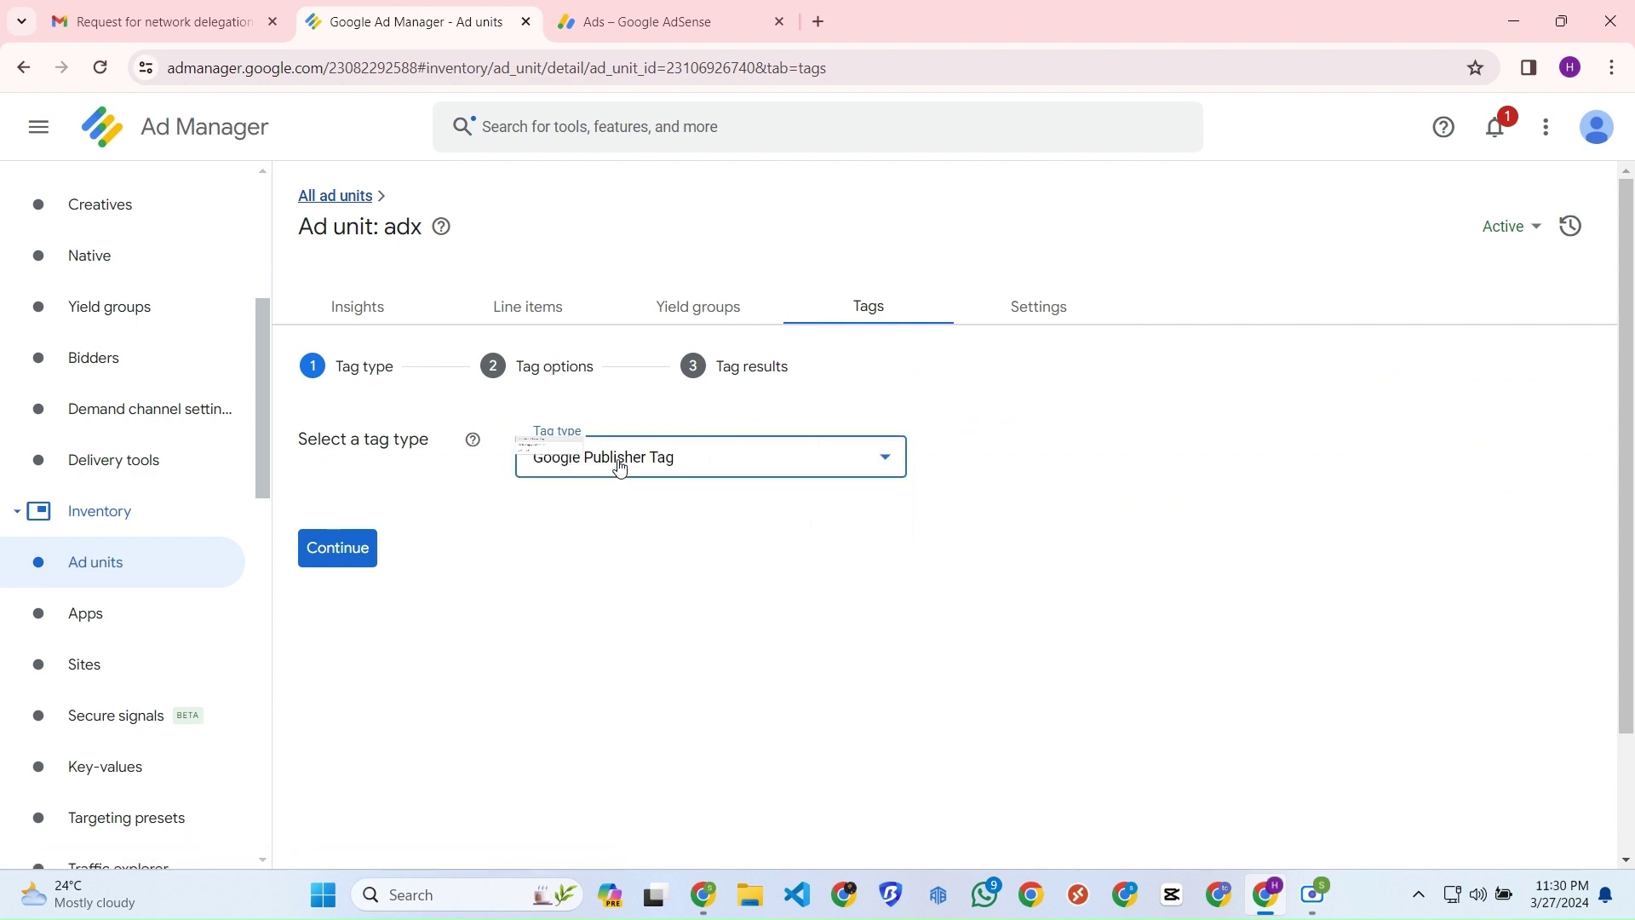
Disable single request, enable live traffic, and generate the adx unit's header and body tag code.
click(364, 542)
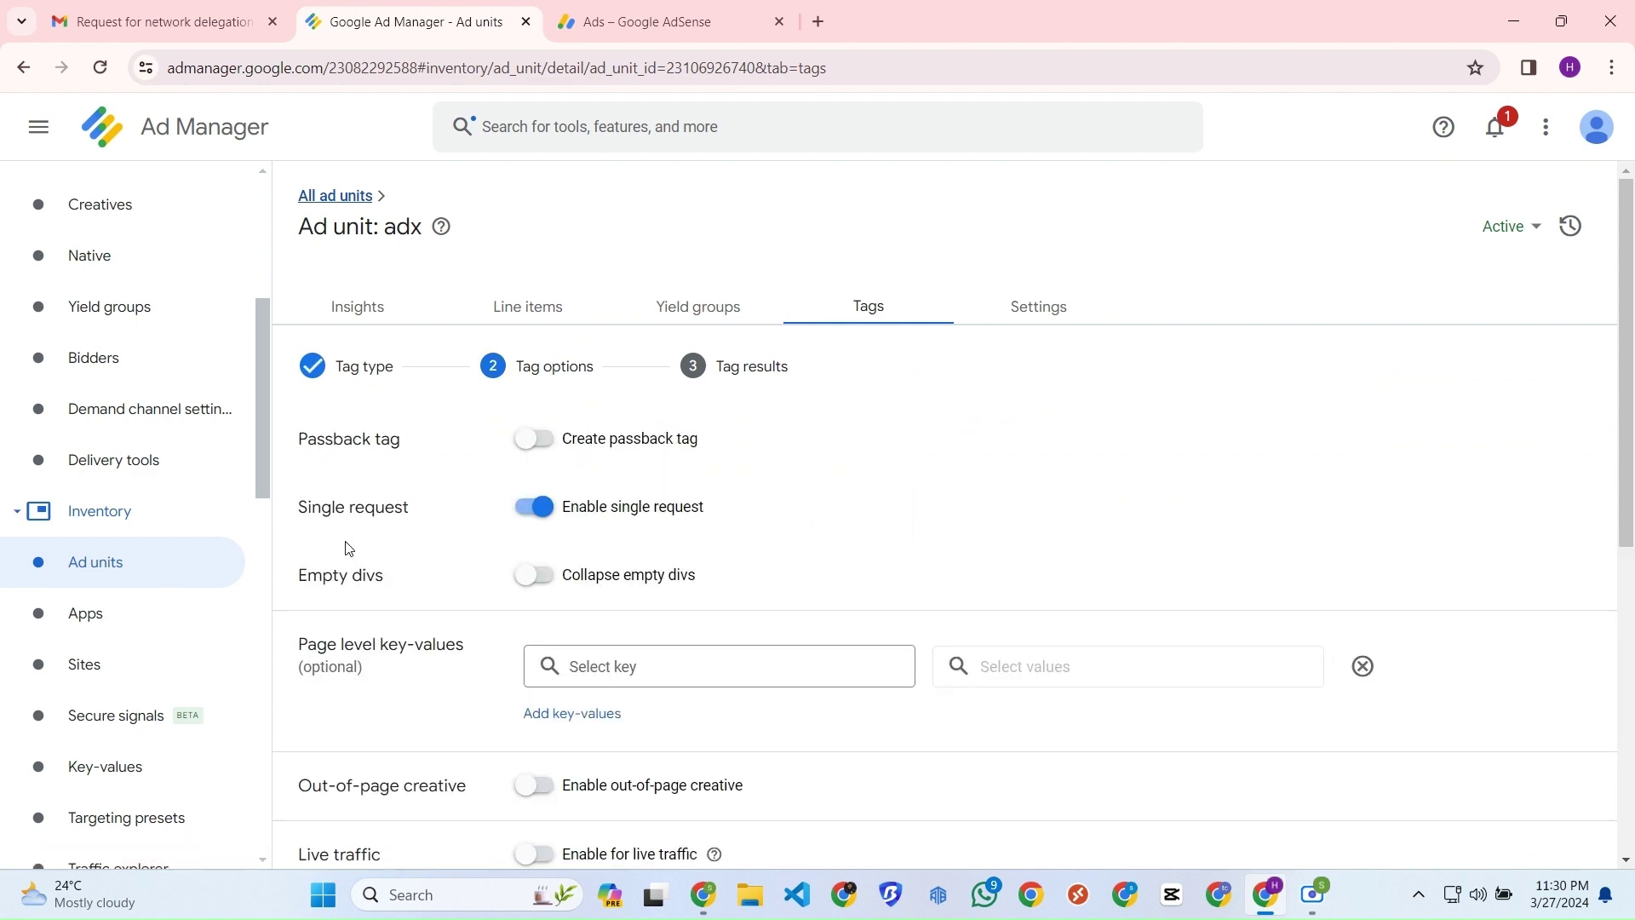
drag(445, 511, 308, 507)
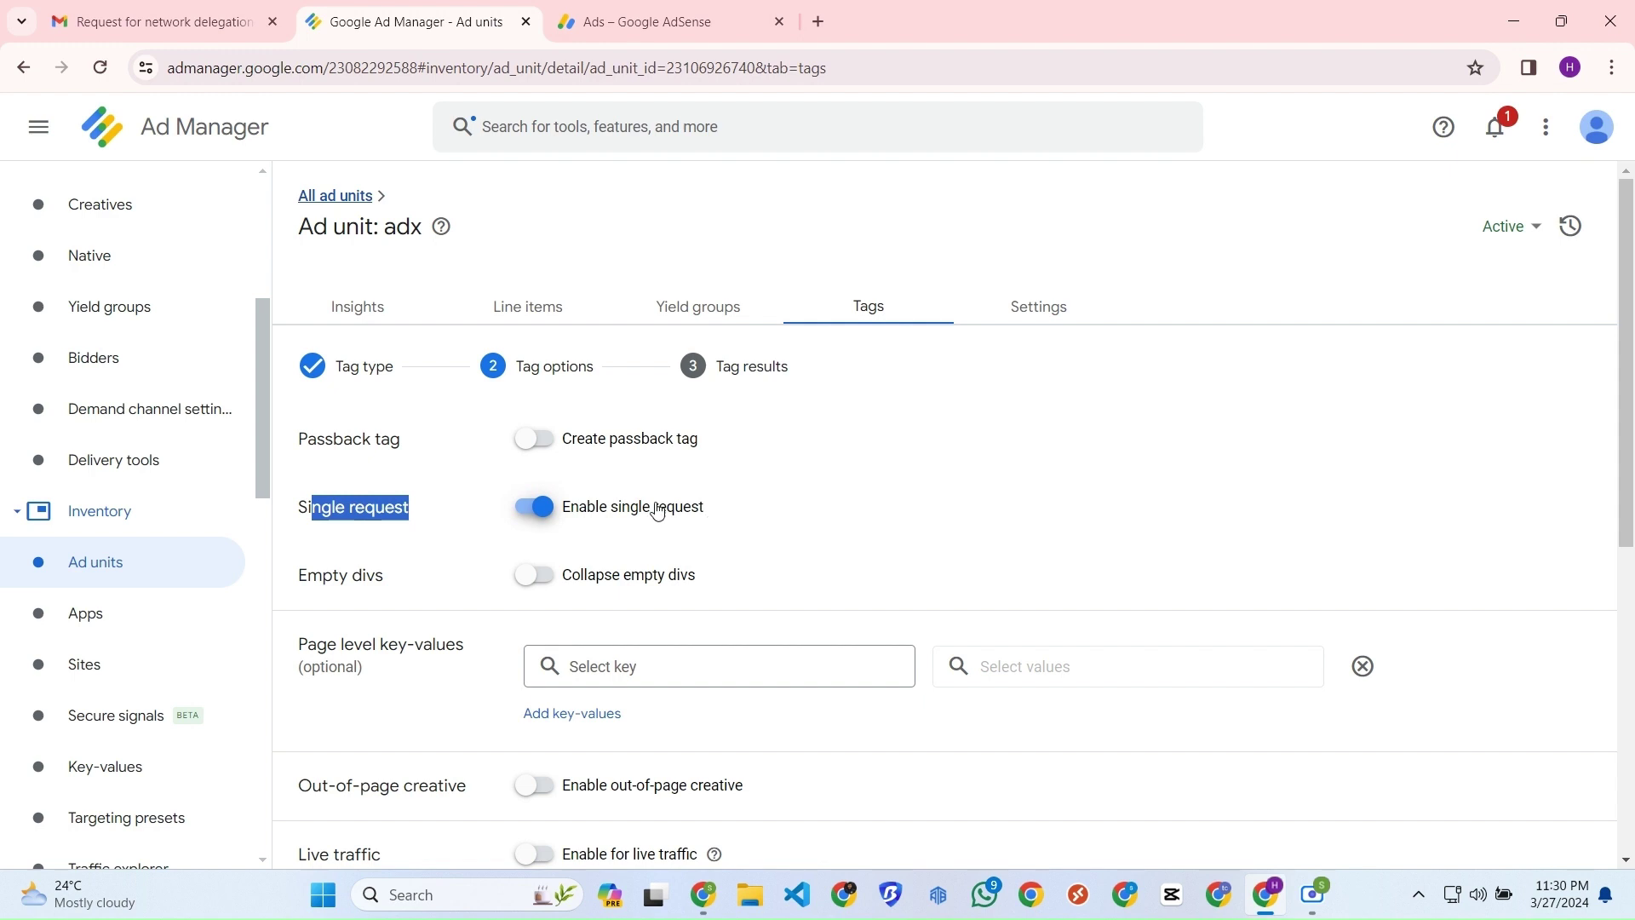
click(542, 509)
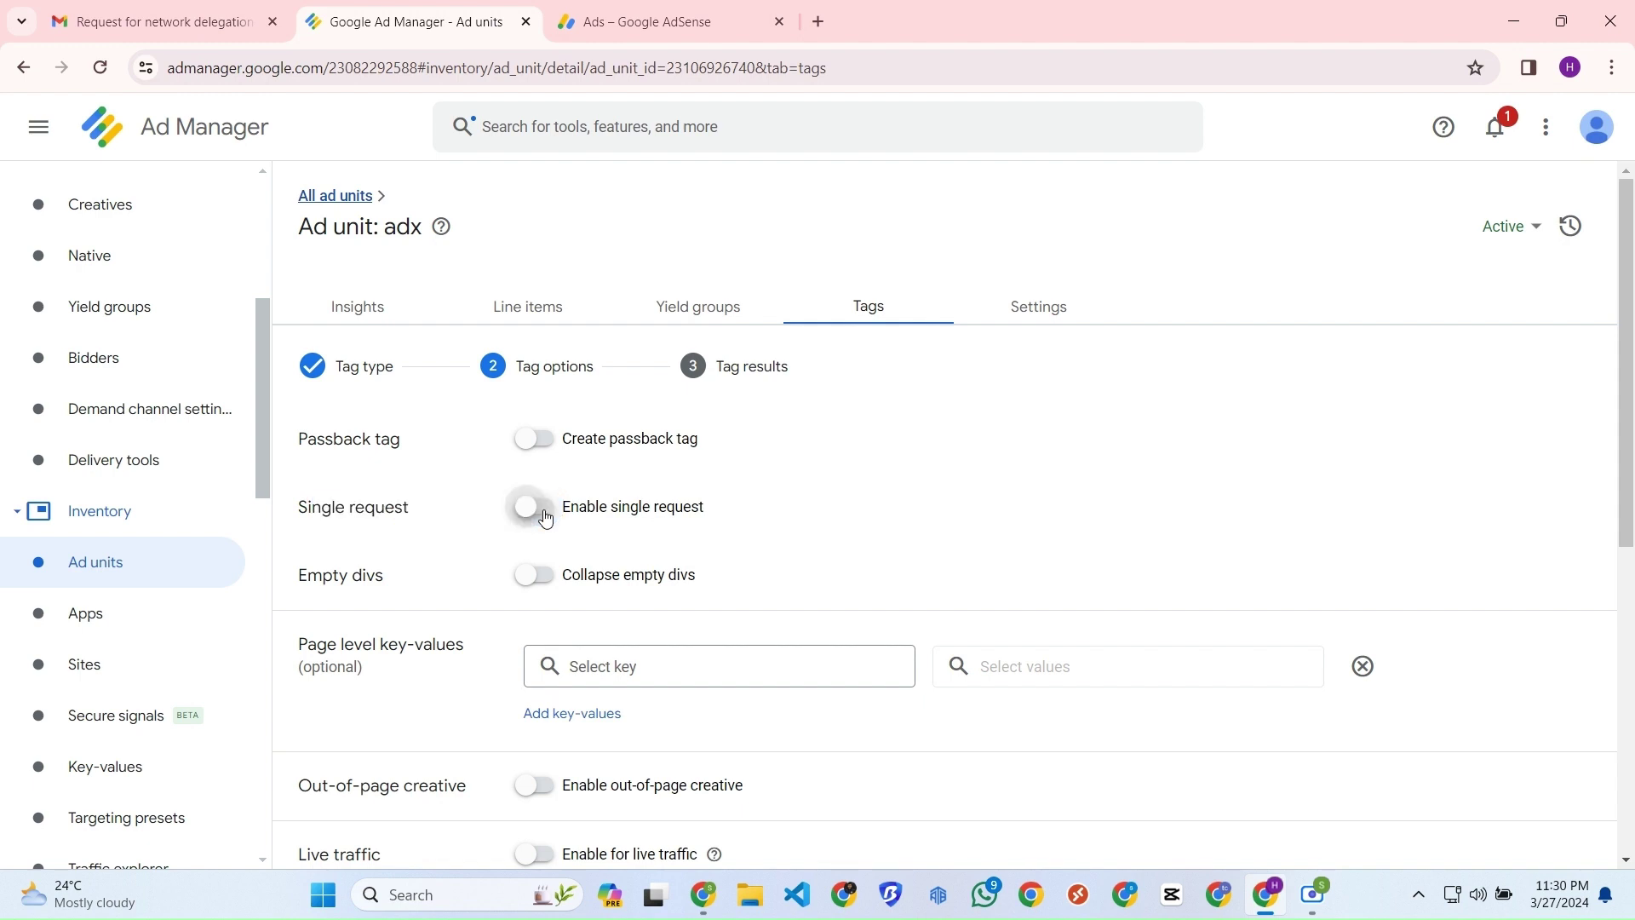
scroll(546, 517, down, 4)
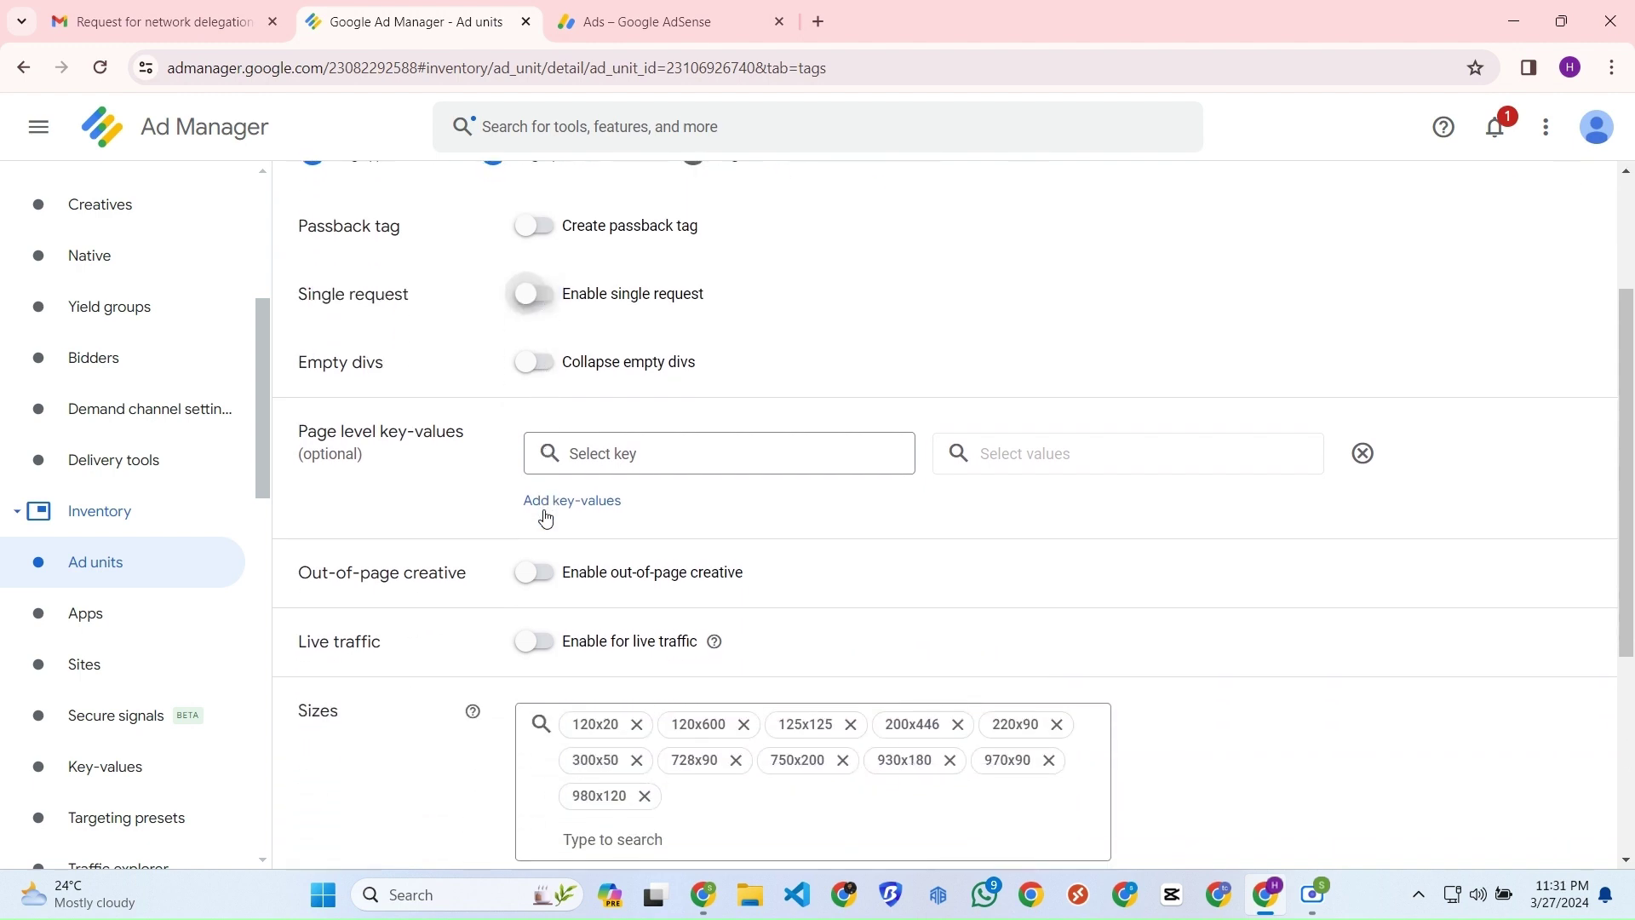
scroll(629, 583, down, 3)
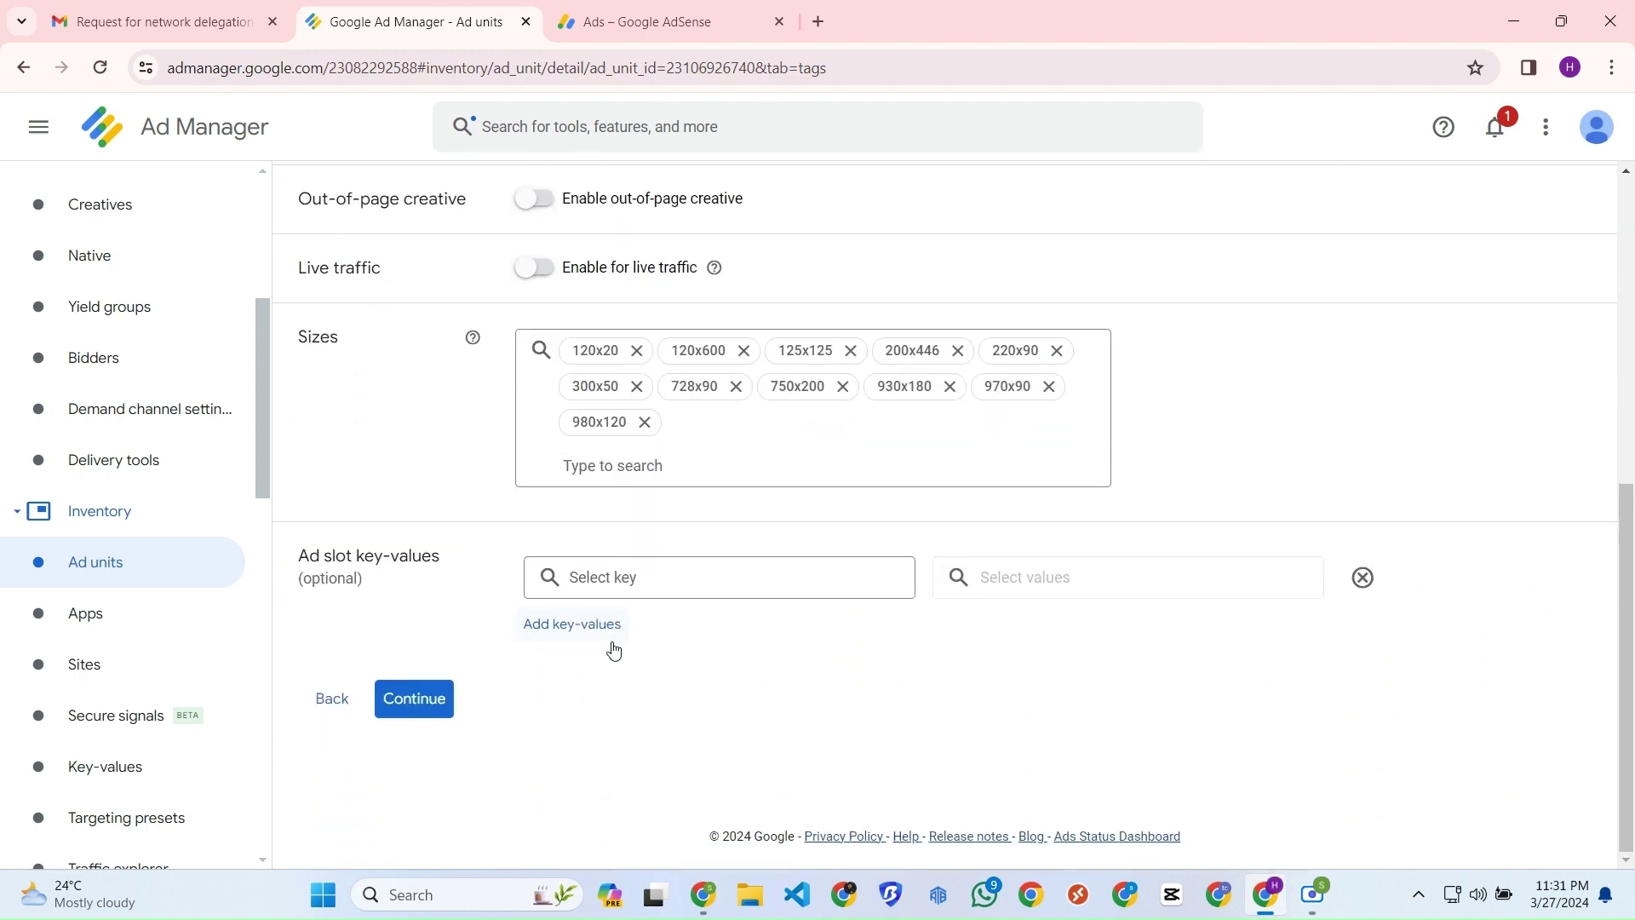
scroll(673, 684, up, 5)
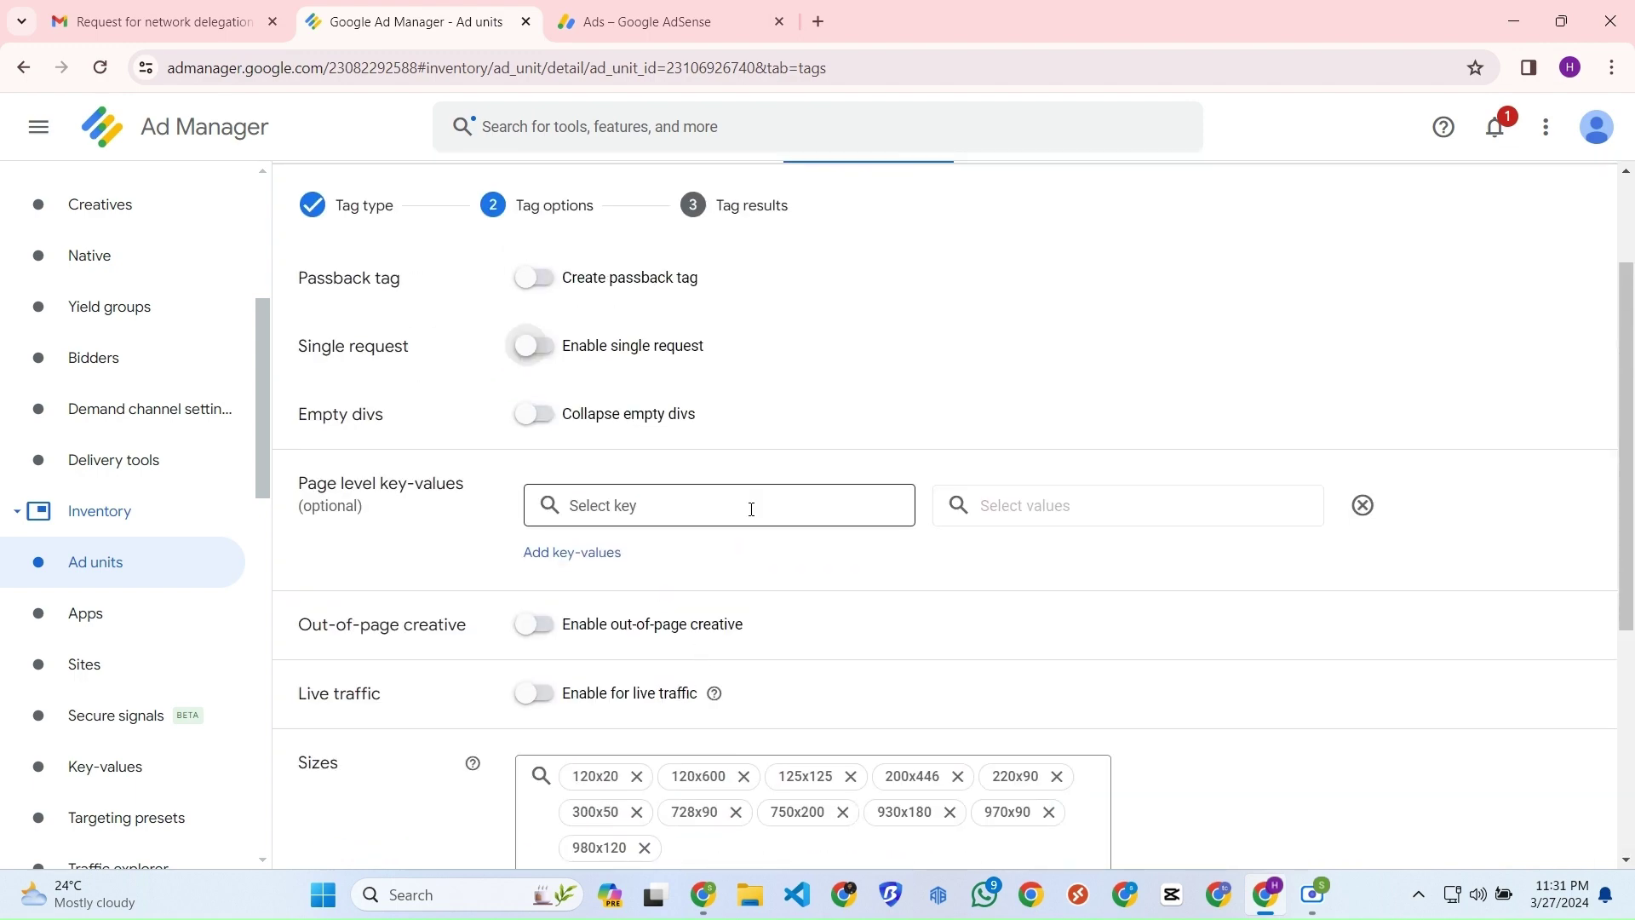
scroll(648, 587, down, 1)
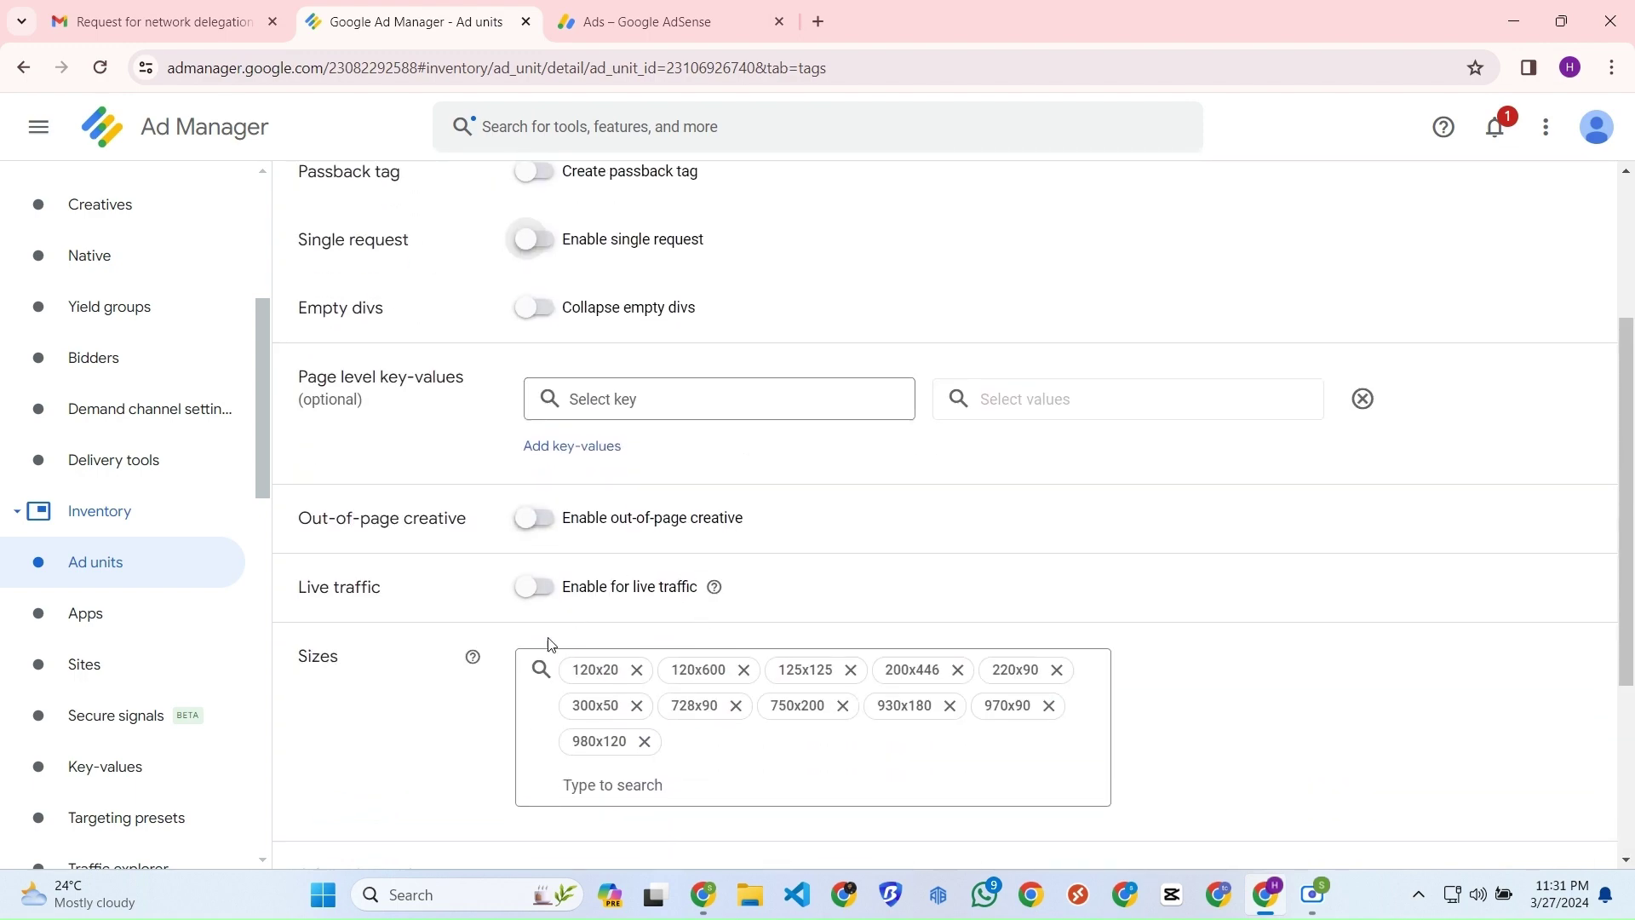
click(531, 592)
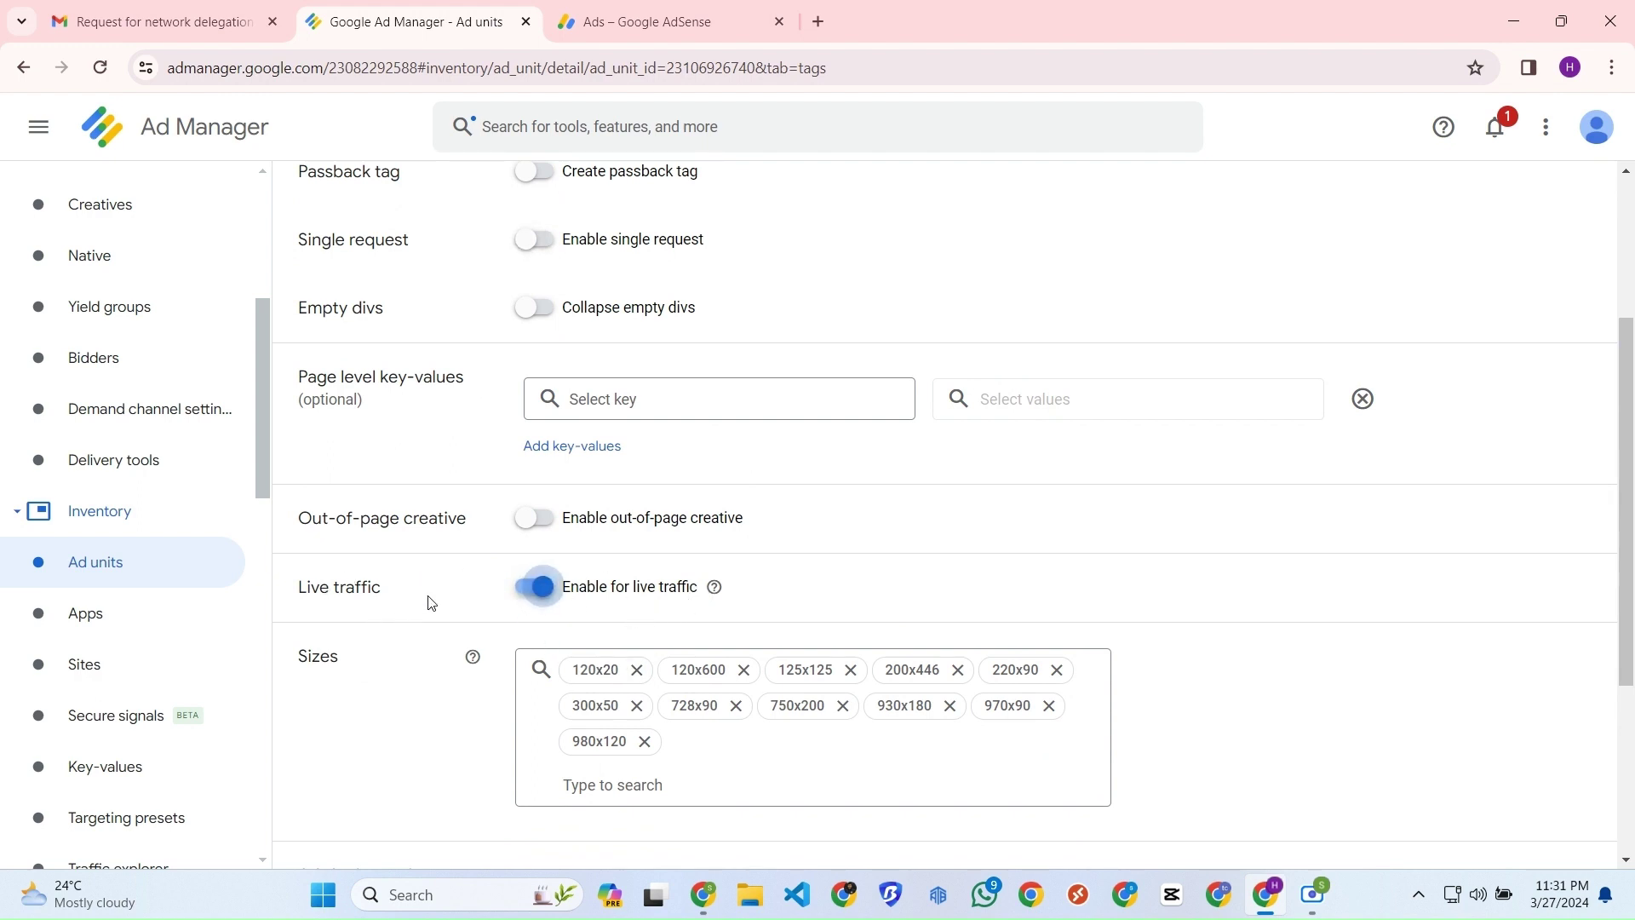
scroll(429, 603, down, 3)
click(417, 704)
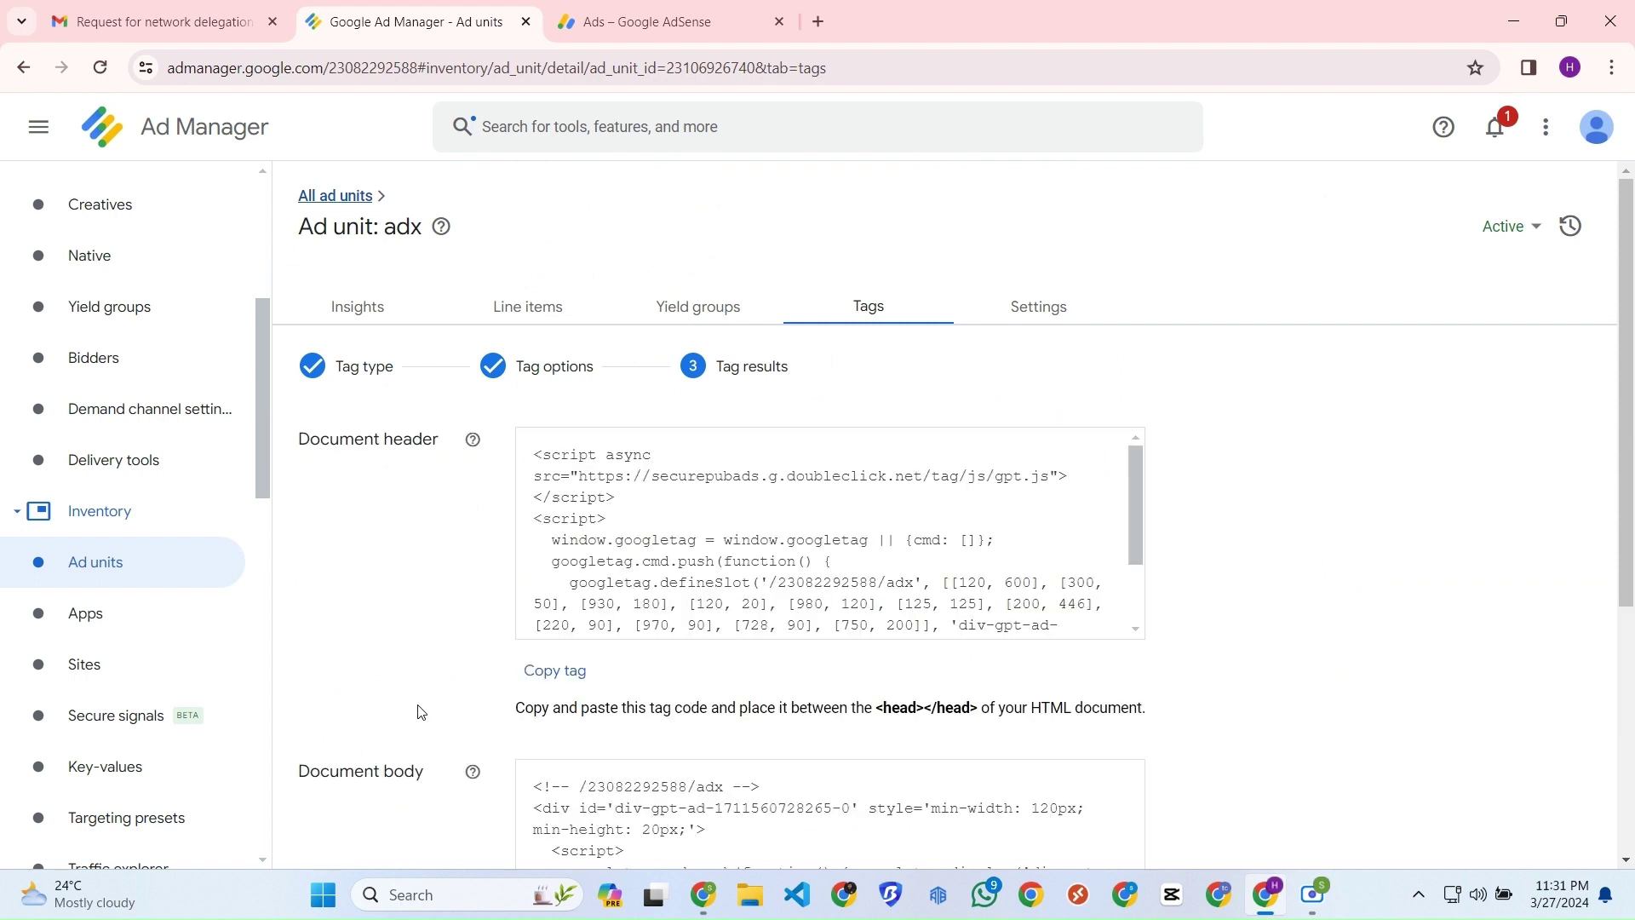
In a new tab, go to the ssl2.excite.co.jp Excite ID login page via the 'exbl' suggestion.
click(818, 22)
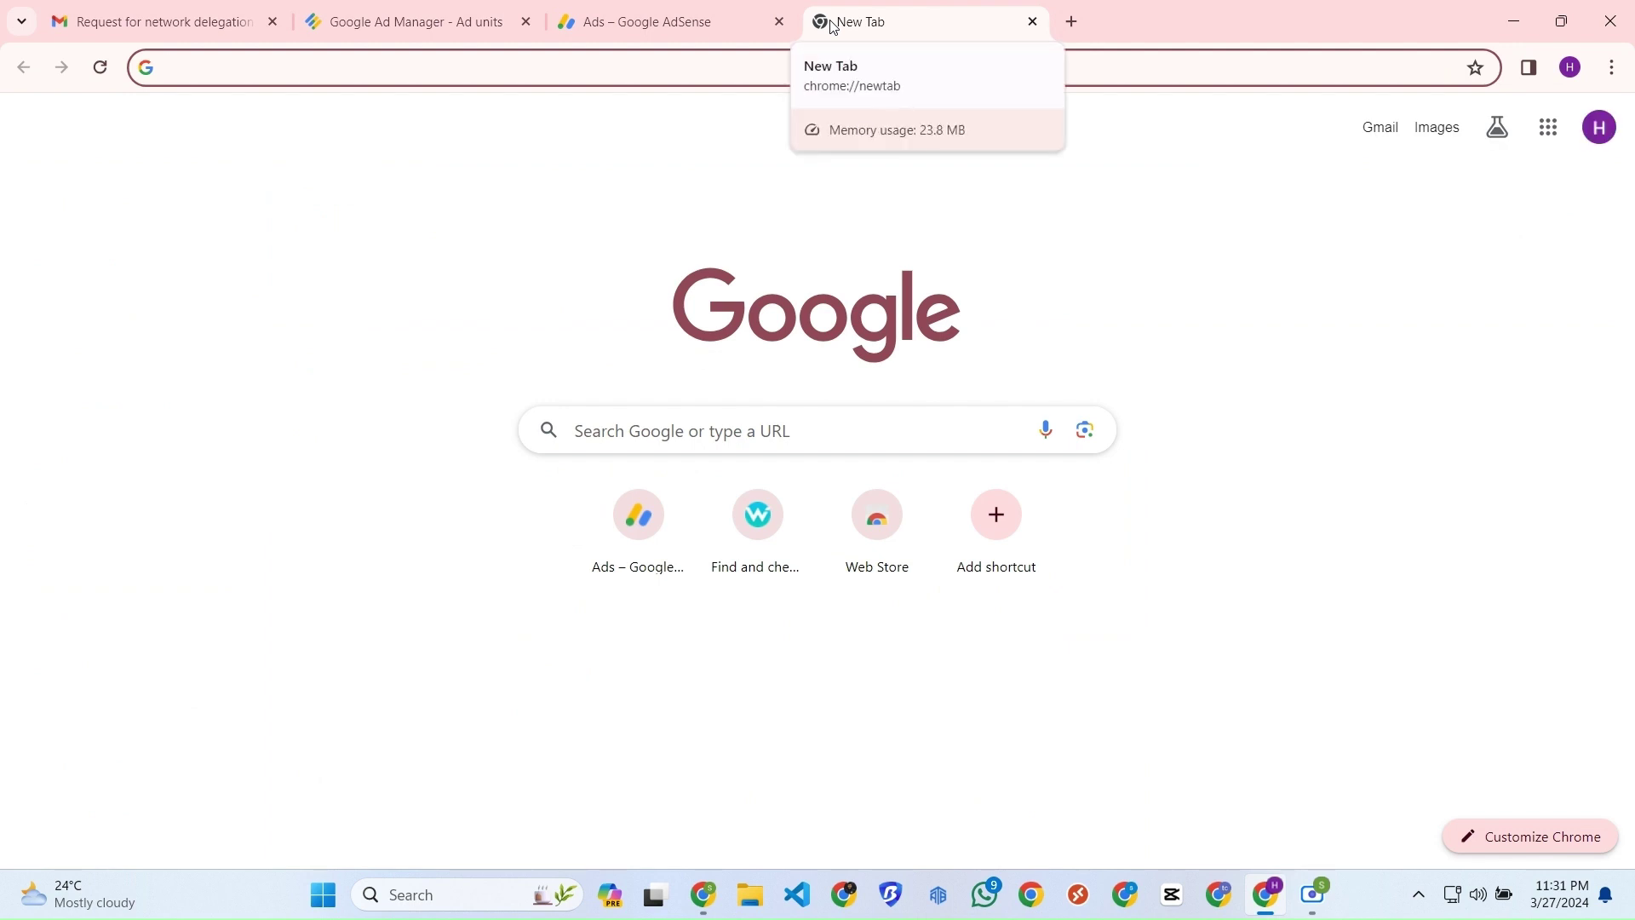
text(ex)
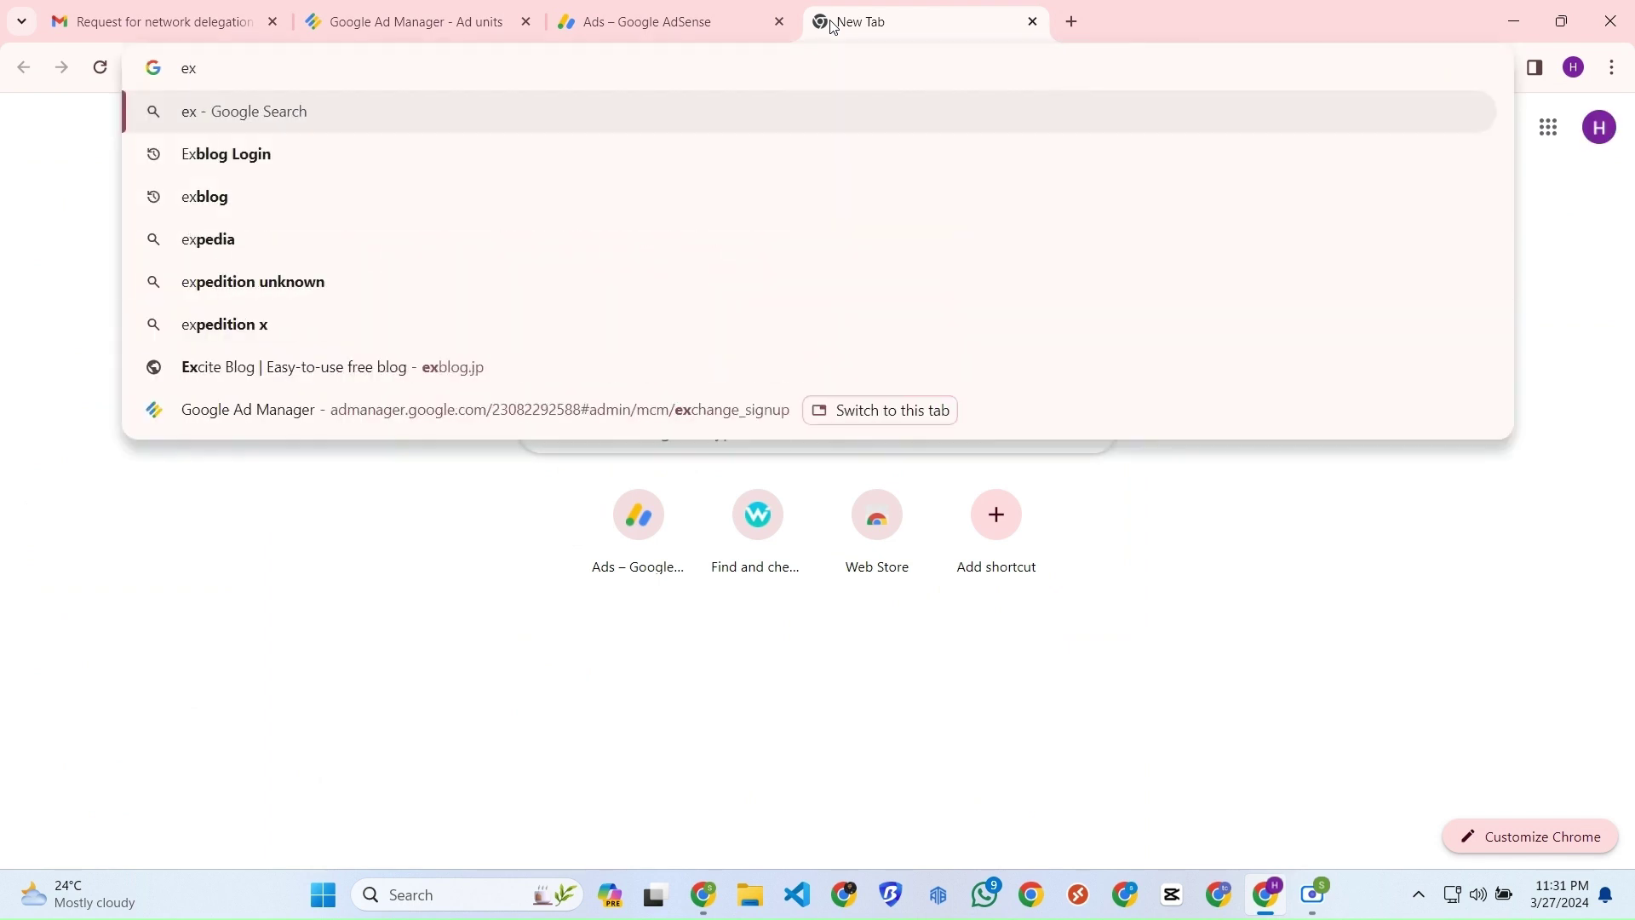
text(bl)
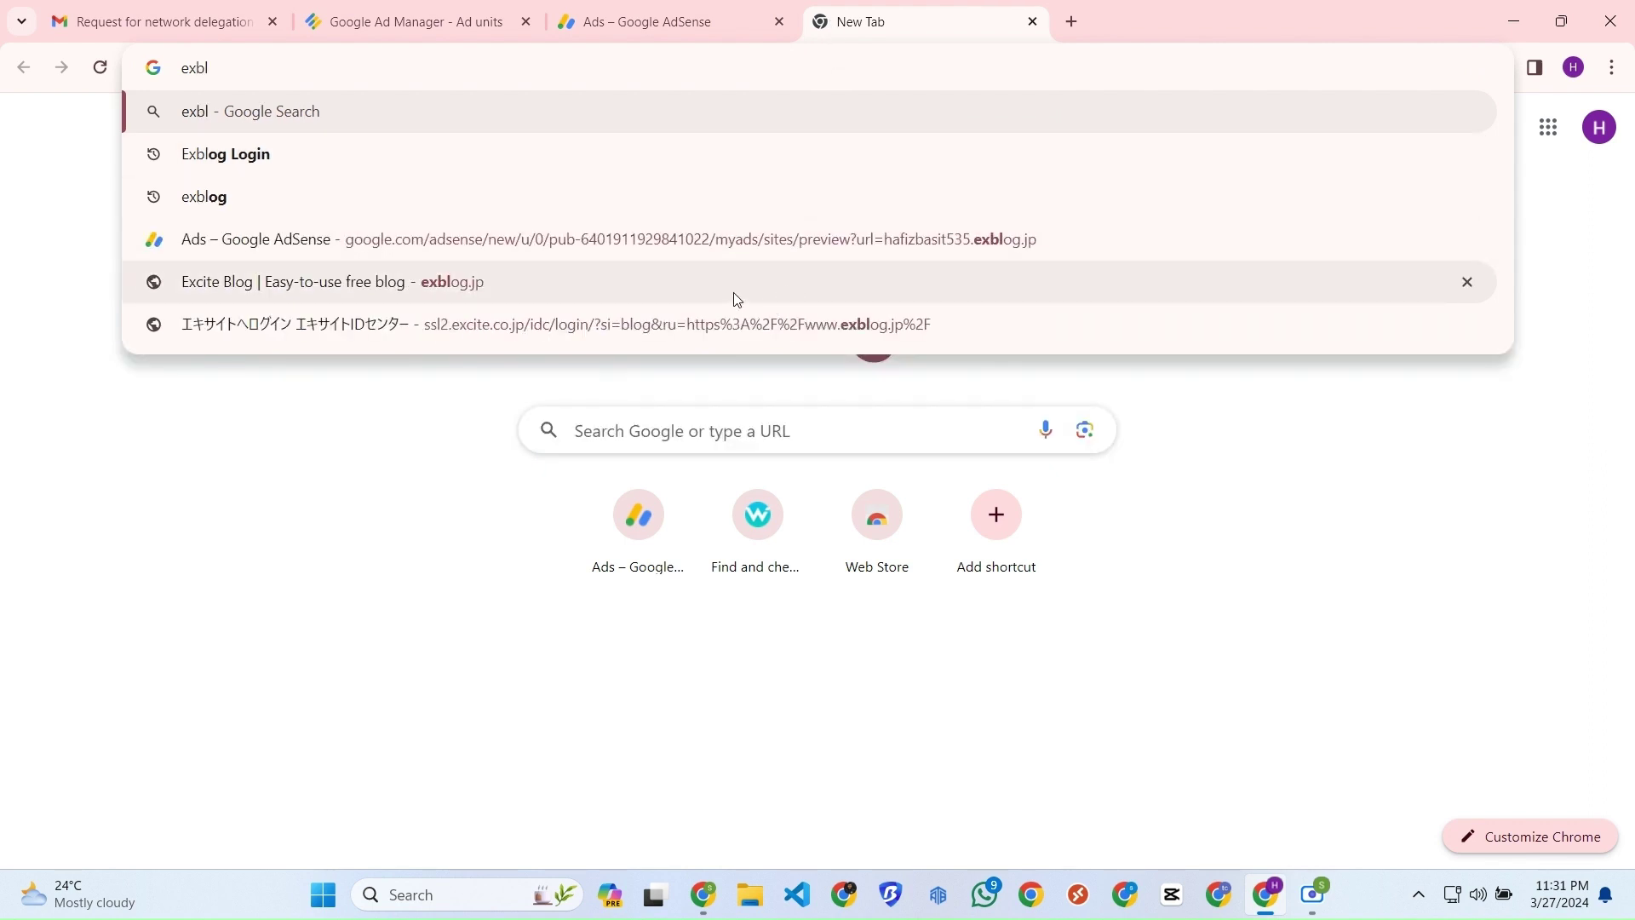
key(Down)
key(Down)
key(Down)
key(Down)
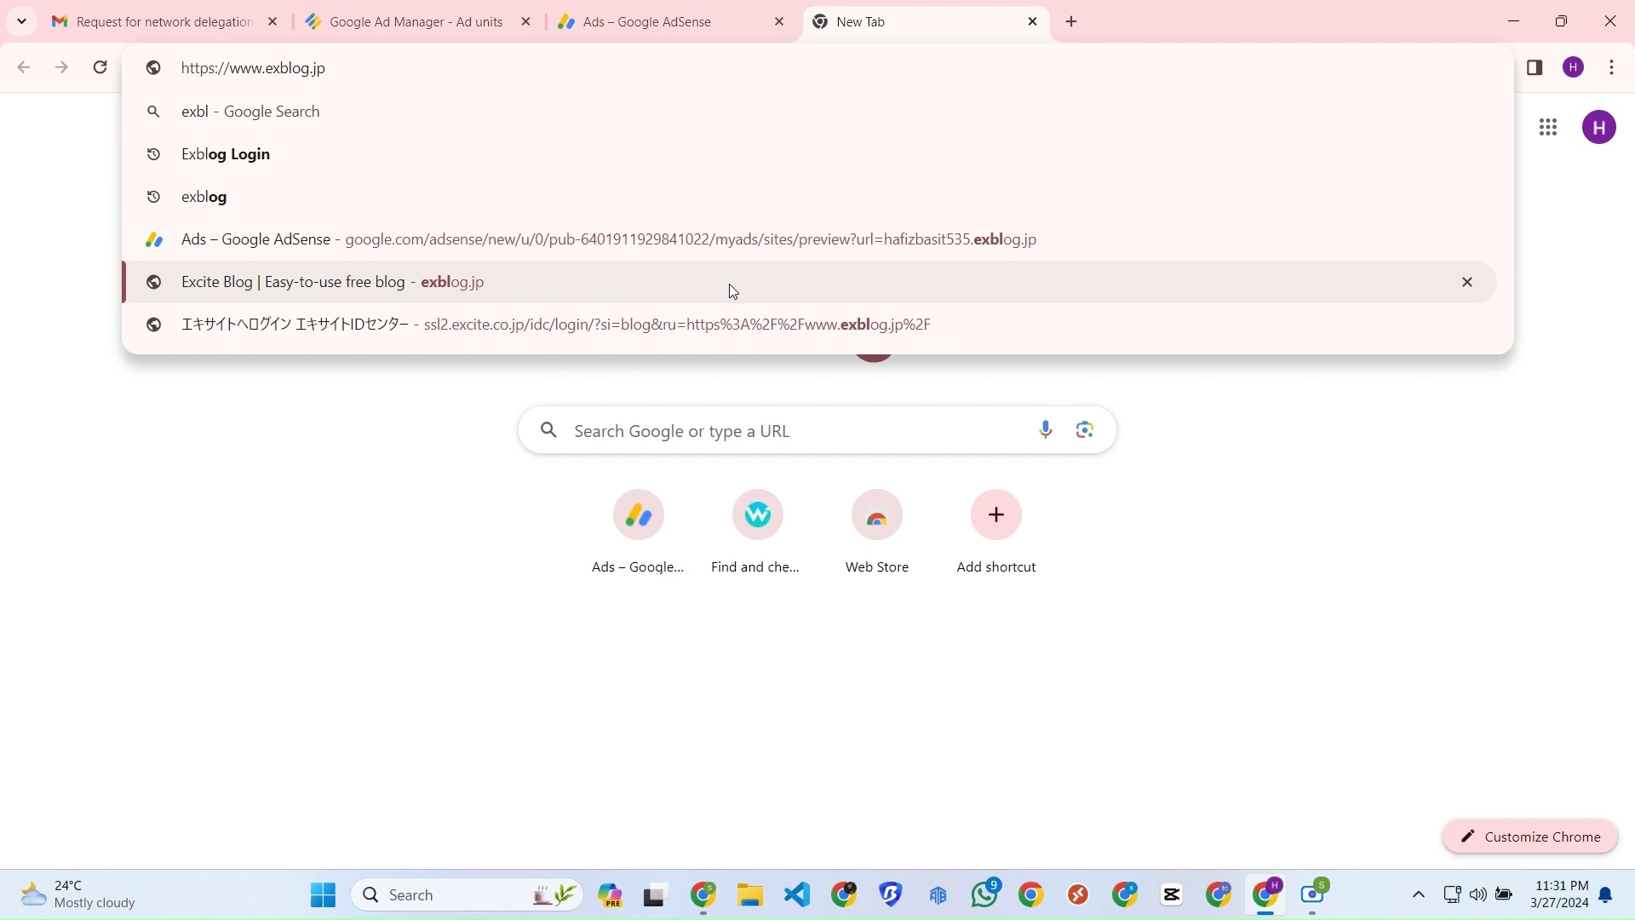
click(721, 325)
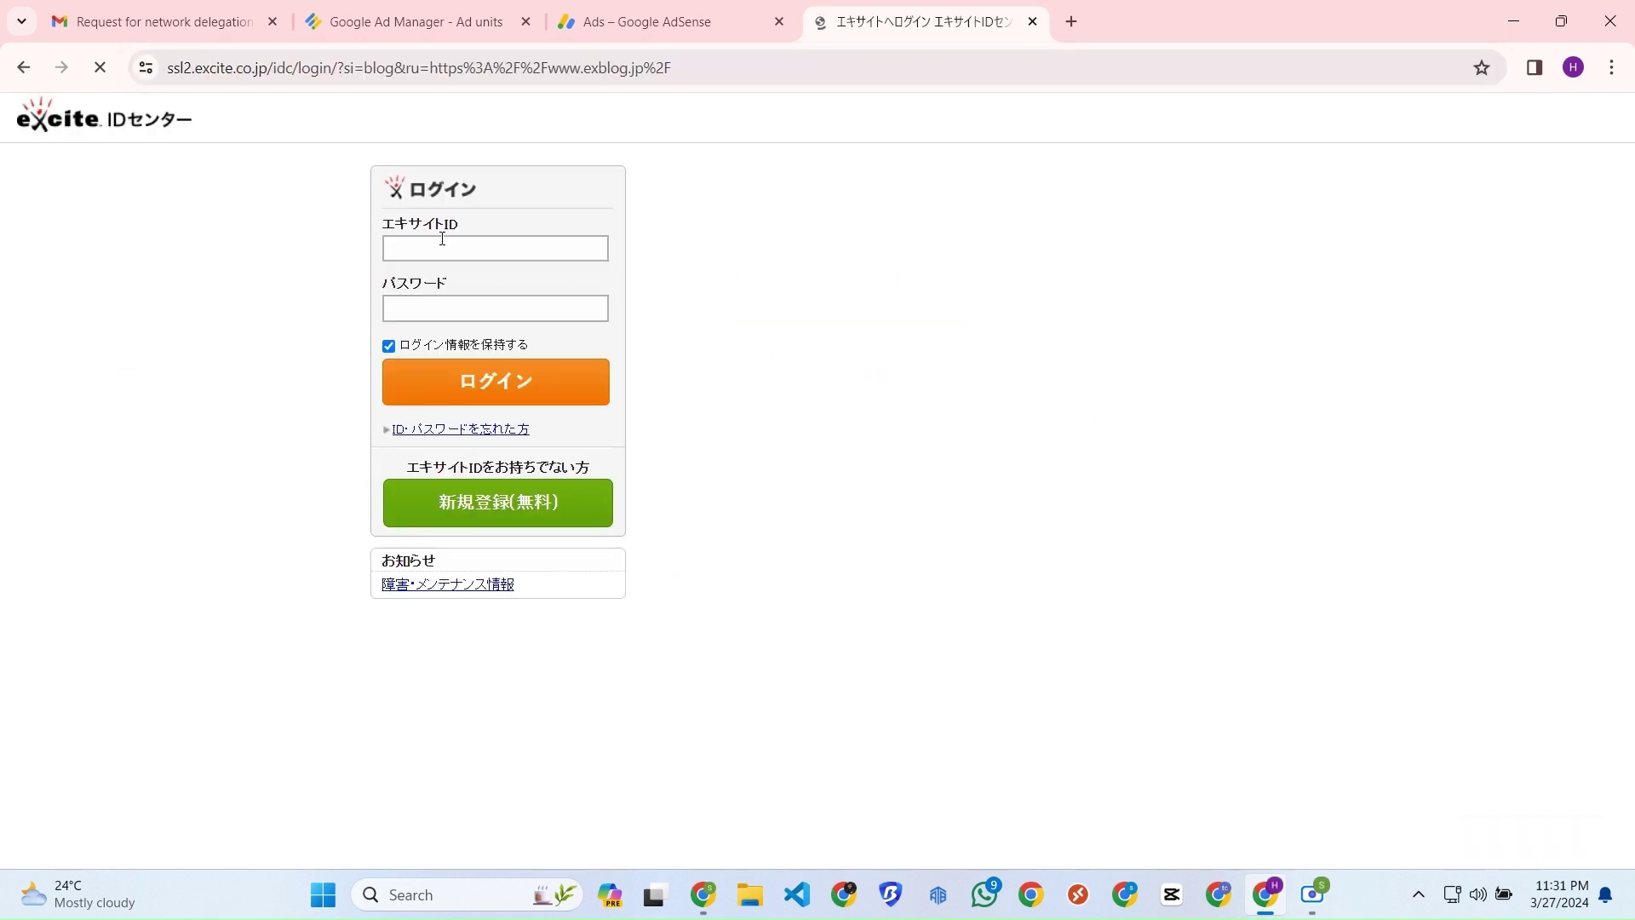
Autofill the saved Excite ID and password and try logging in twice.
click(442, 240)
click(484, 303)
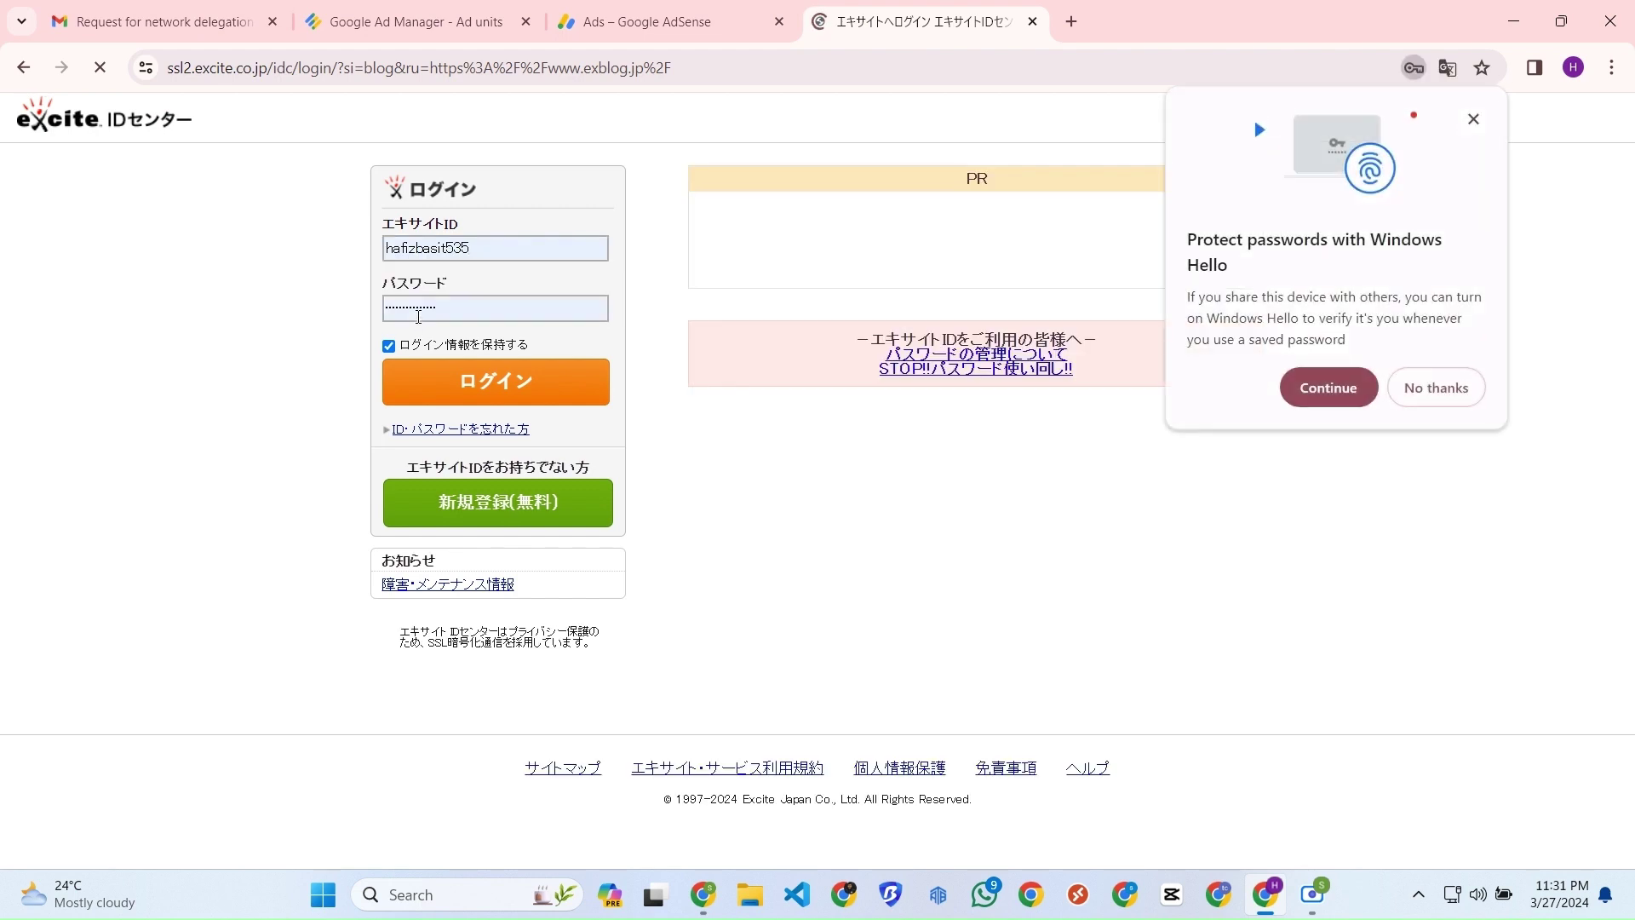
click(1437, 388)
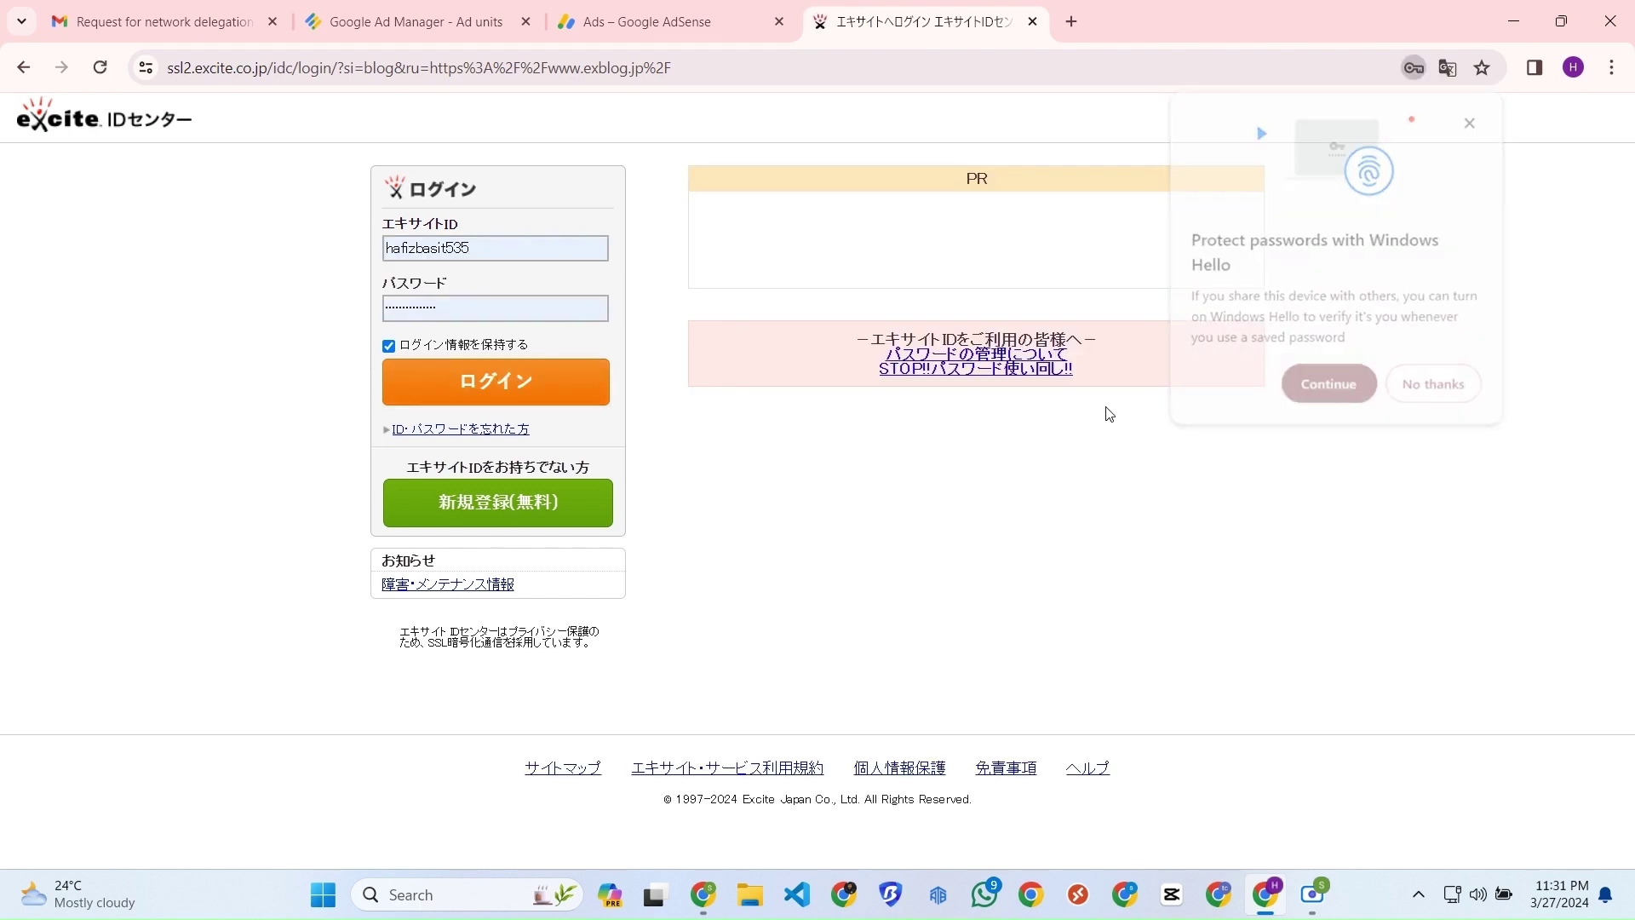
click(462, 383)
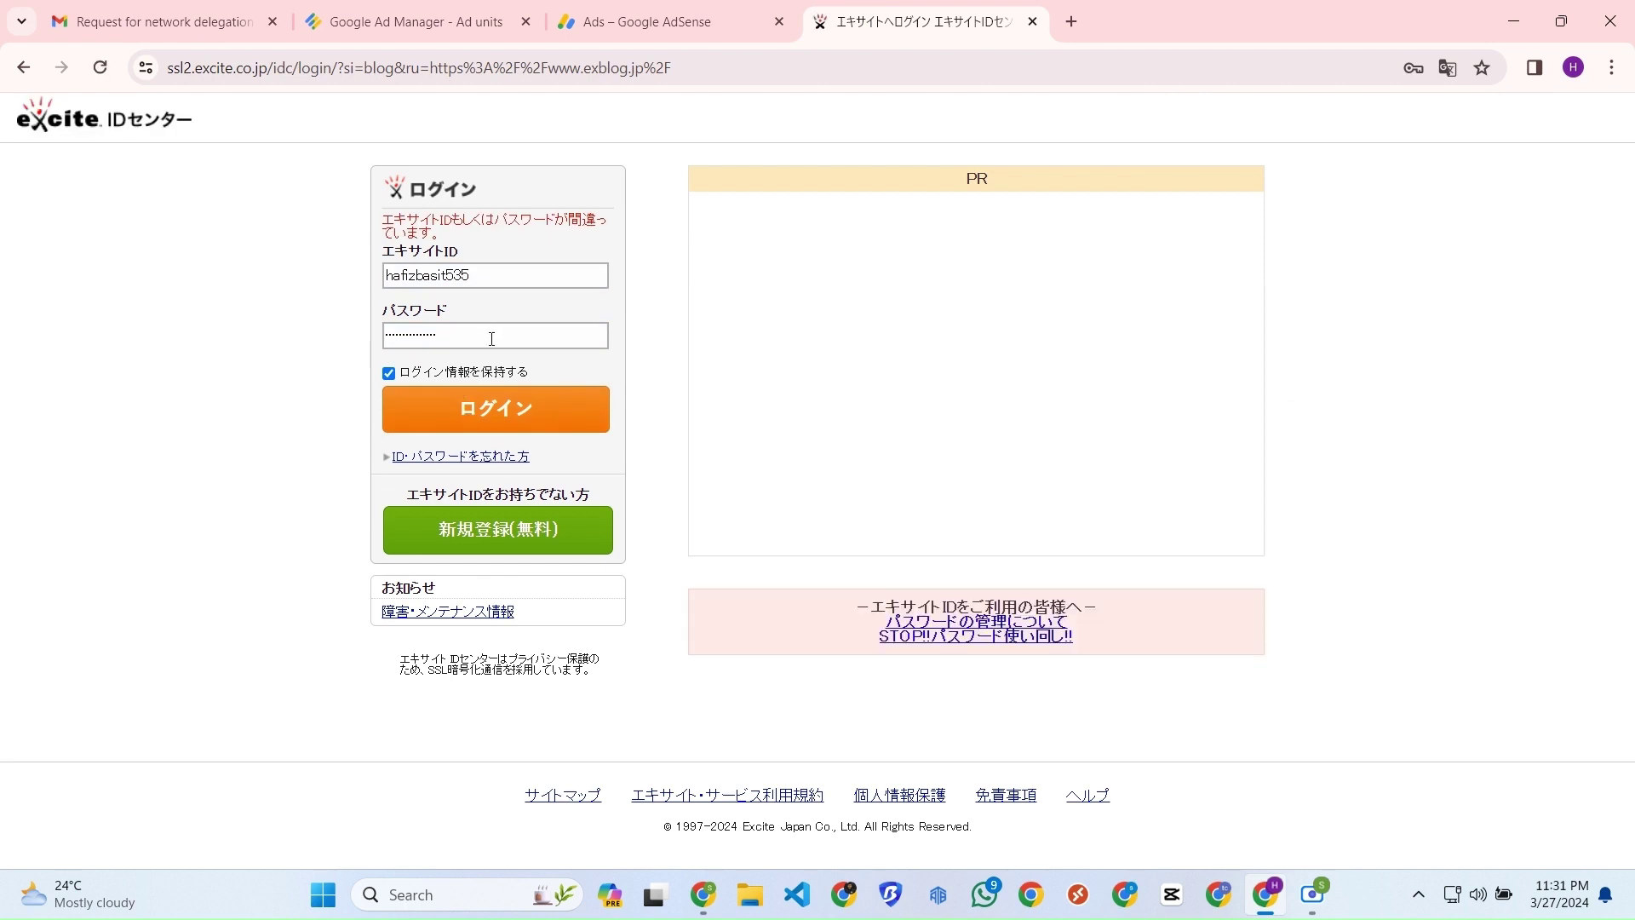
double_click(493, 338)
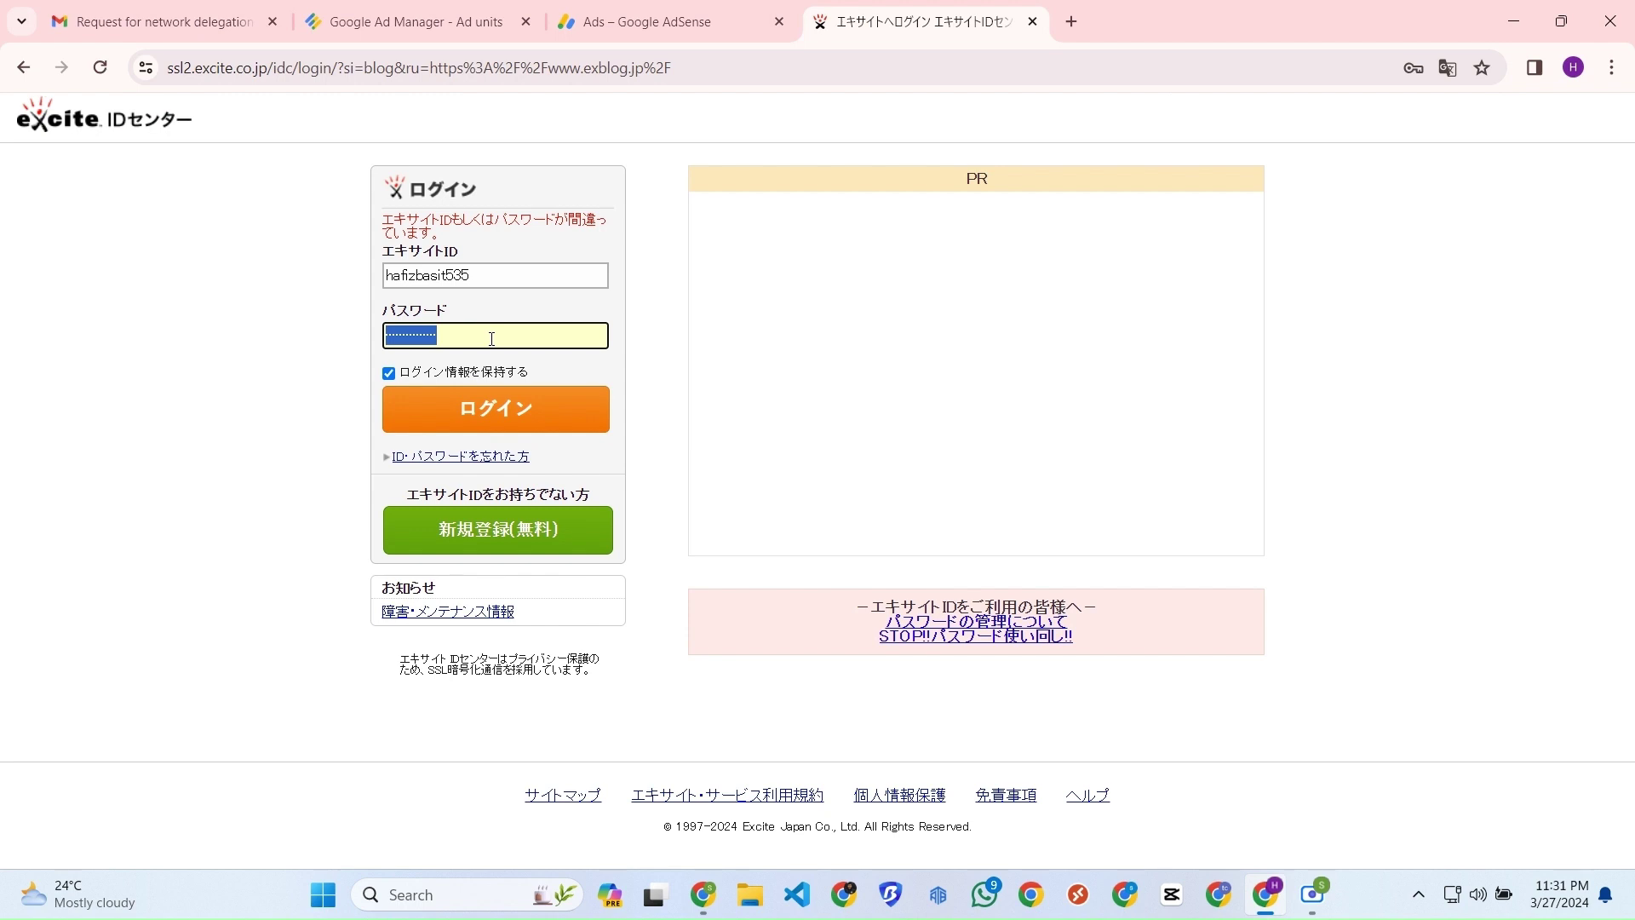
click(491, 397)
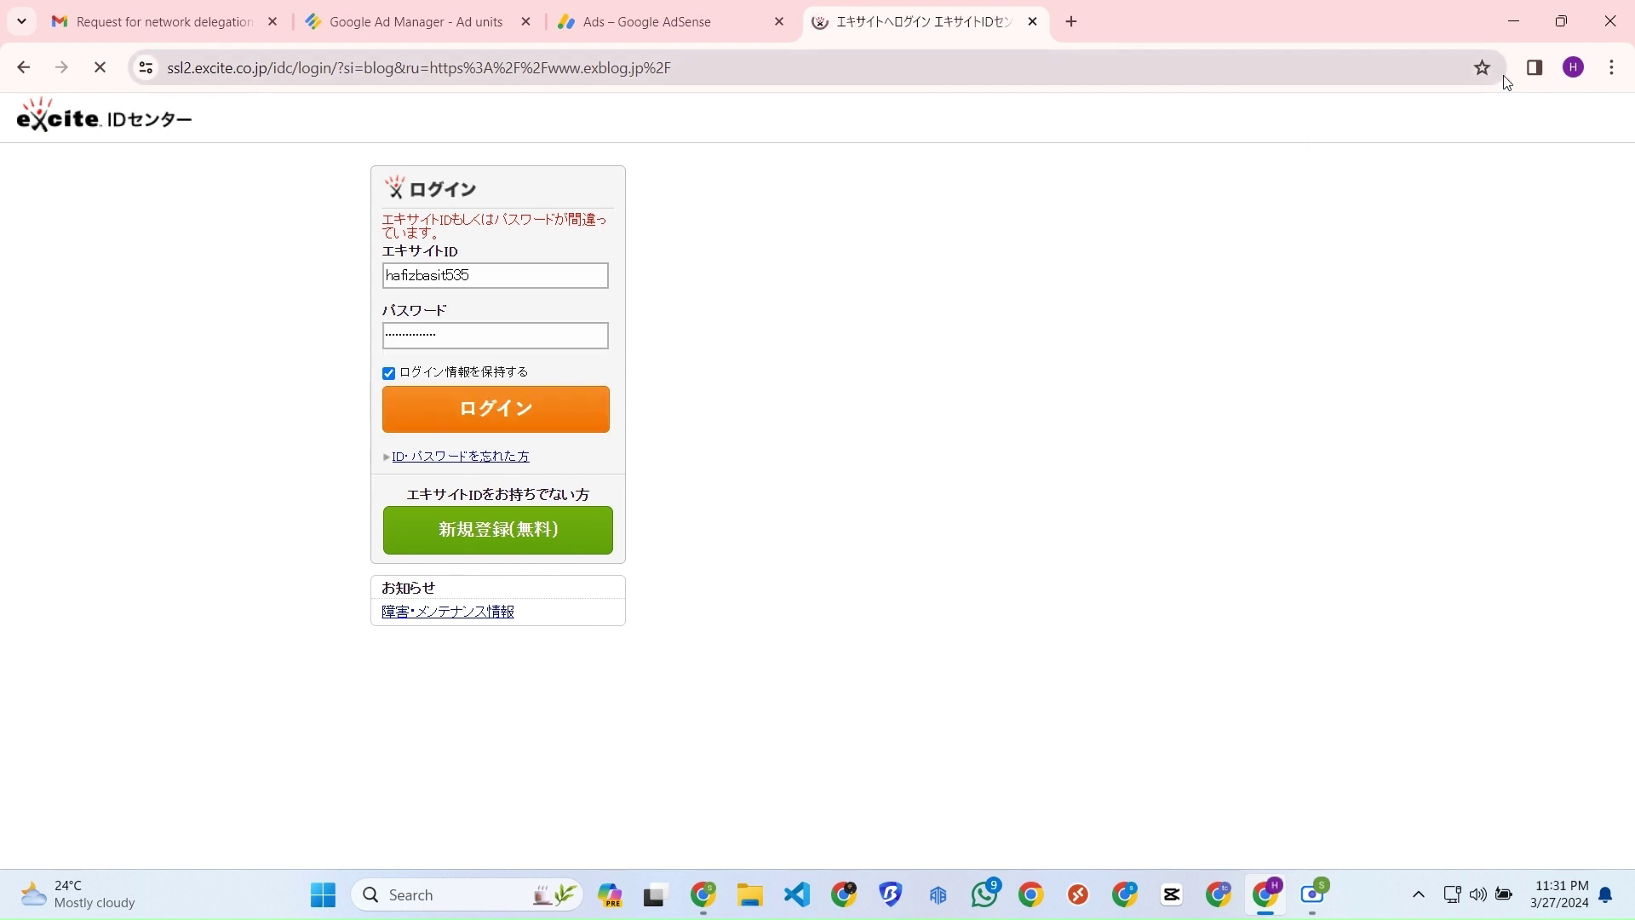
Bookmark the login page and set Japanese pages to always translate into English.
click(1483, 68)
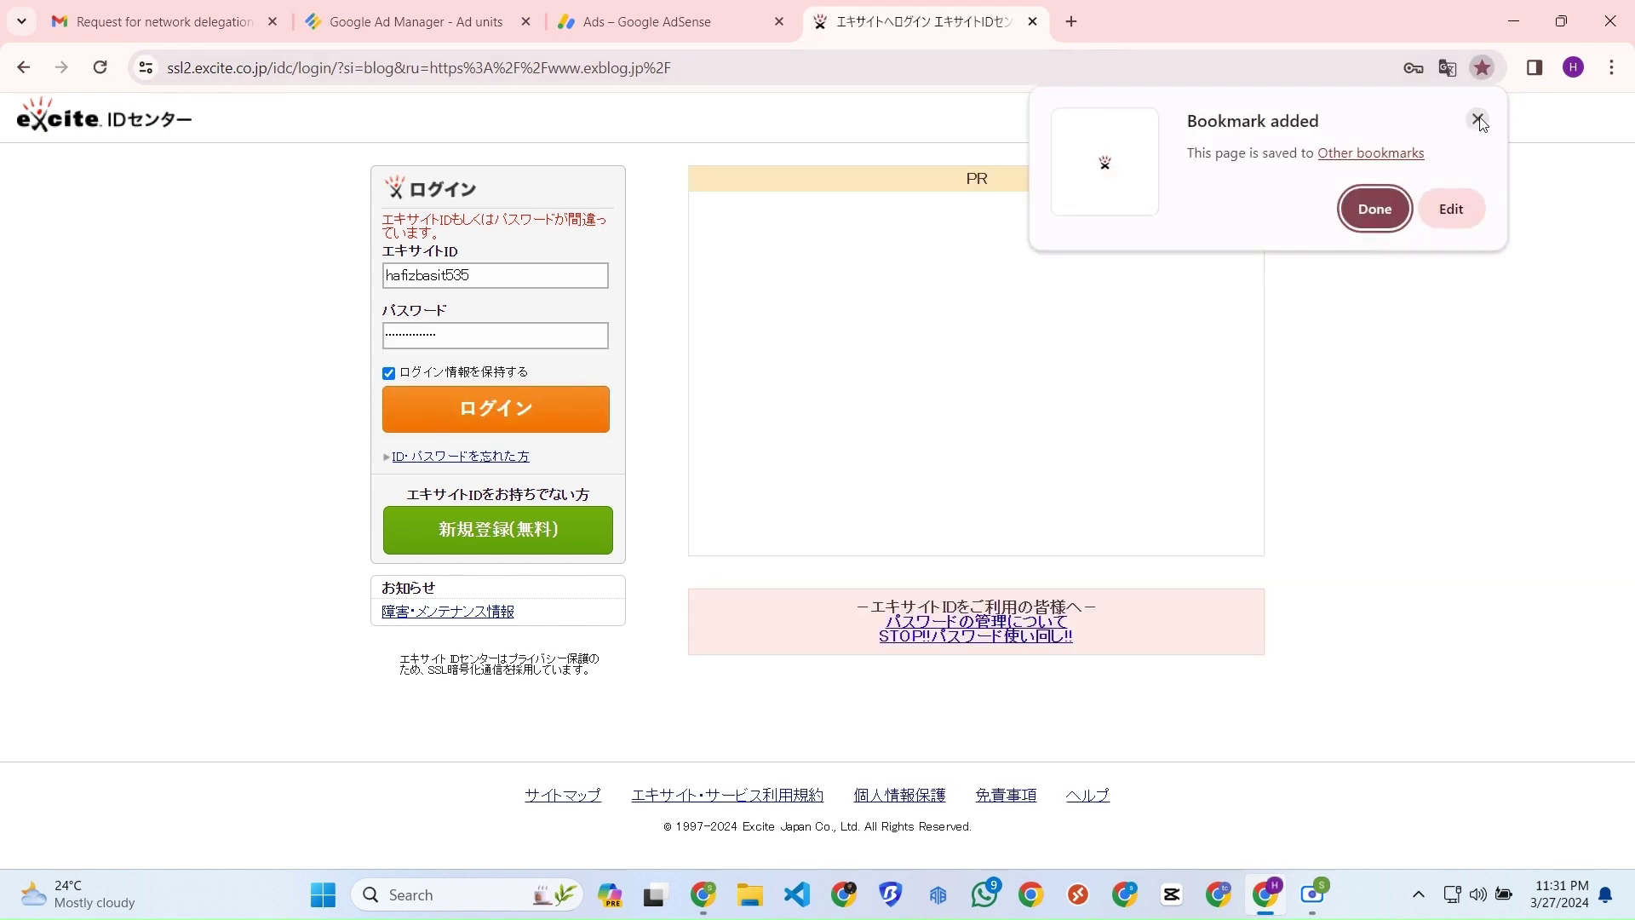
click(1479, 120)
click(1449, 67)
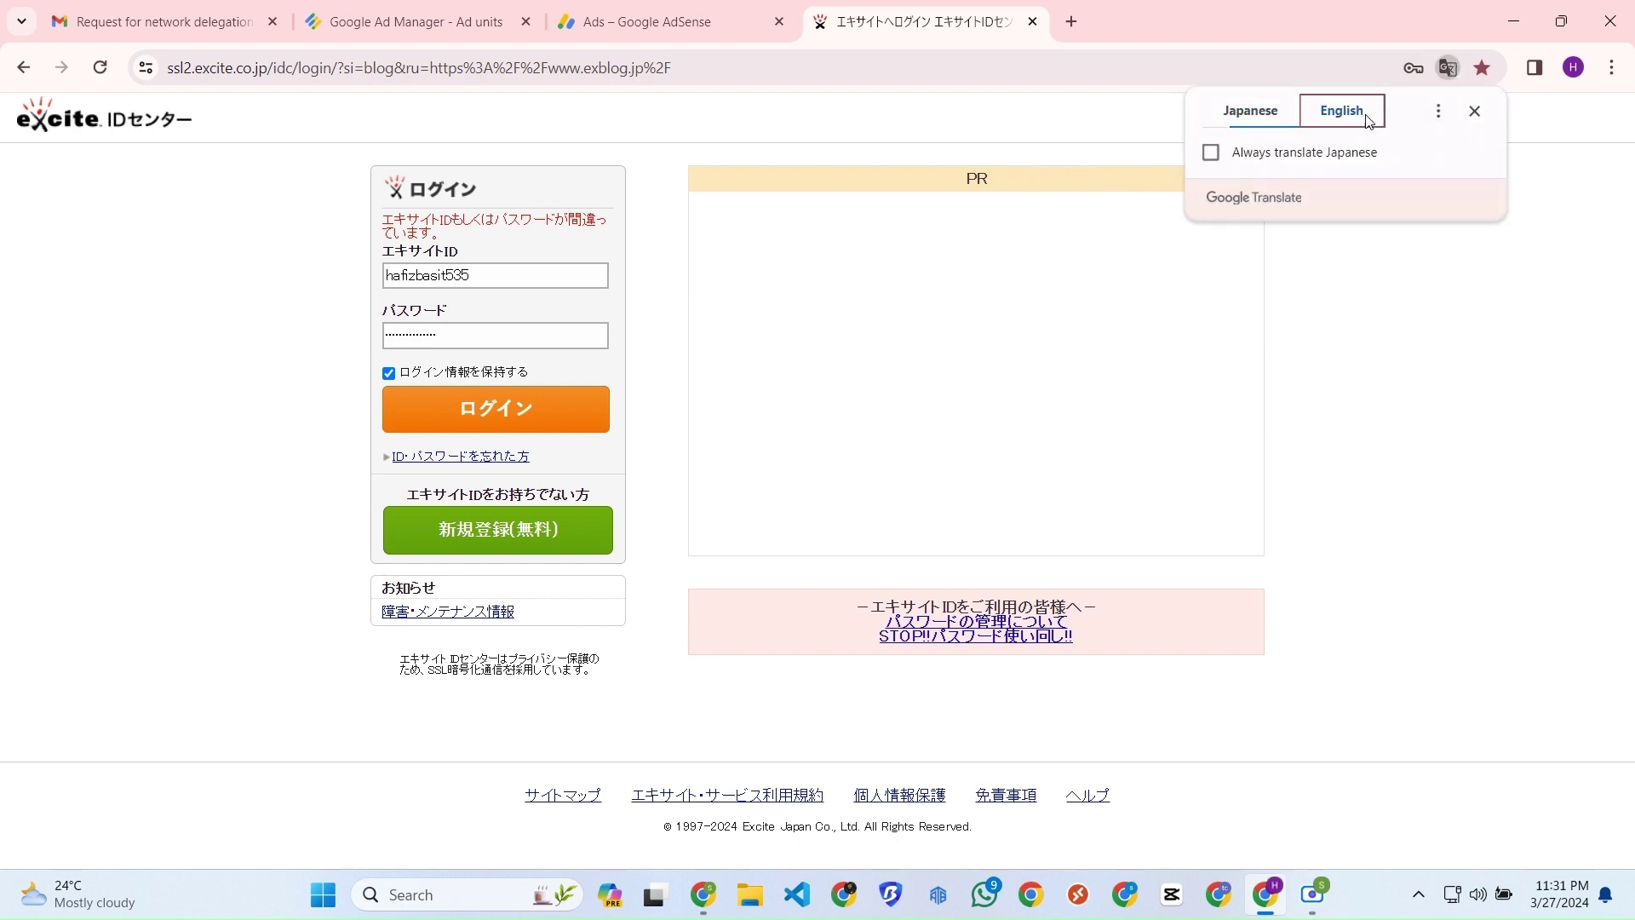
click(1438, 111)
click(1232, 151)
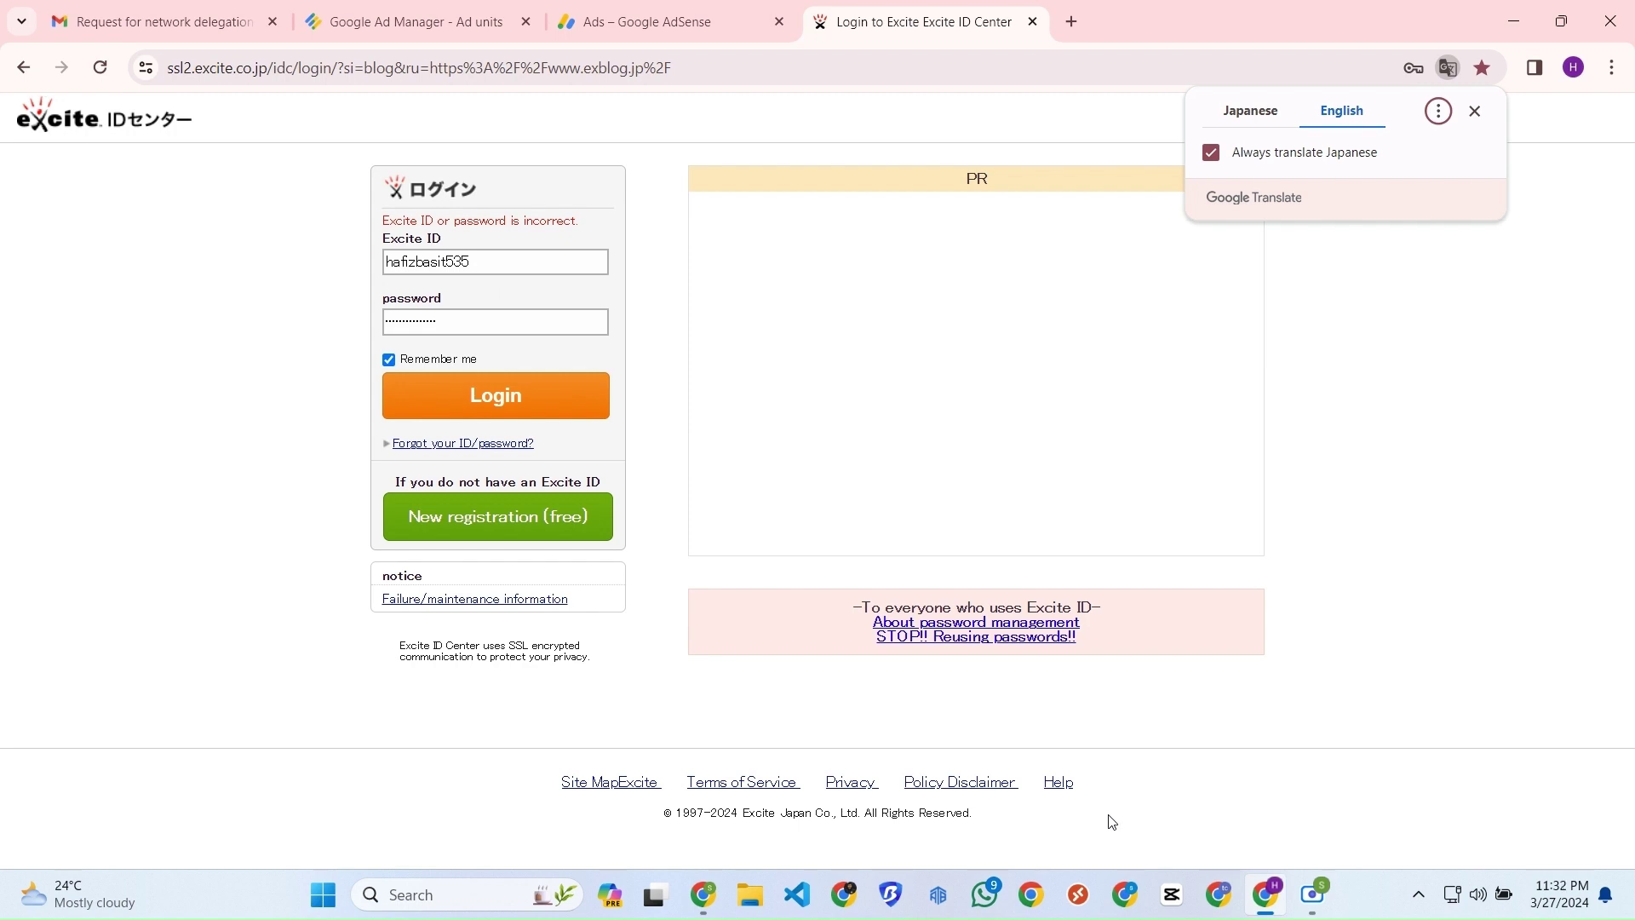
Re-enter the Excite ID and password and attempt the login once more.
double_click(488, 265)
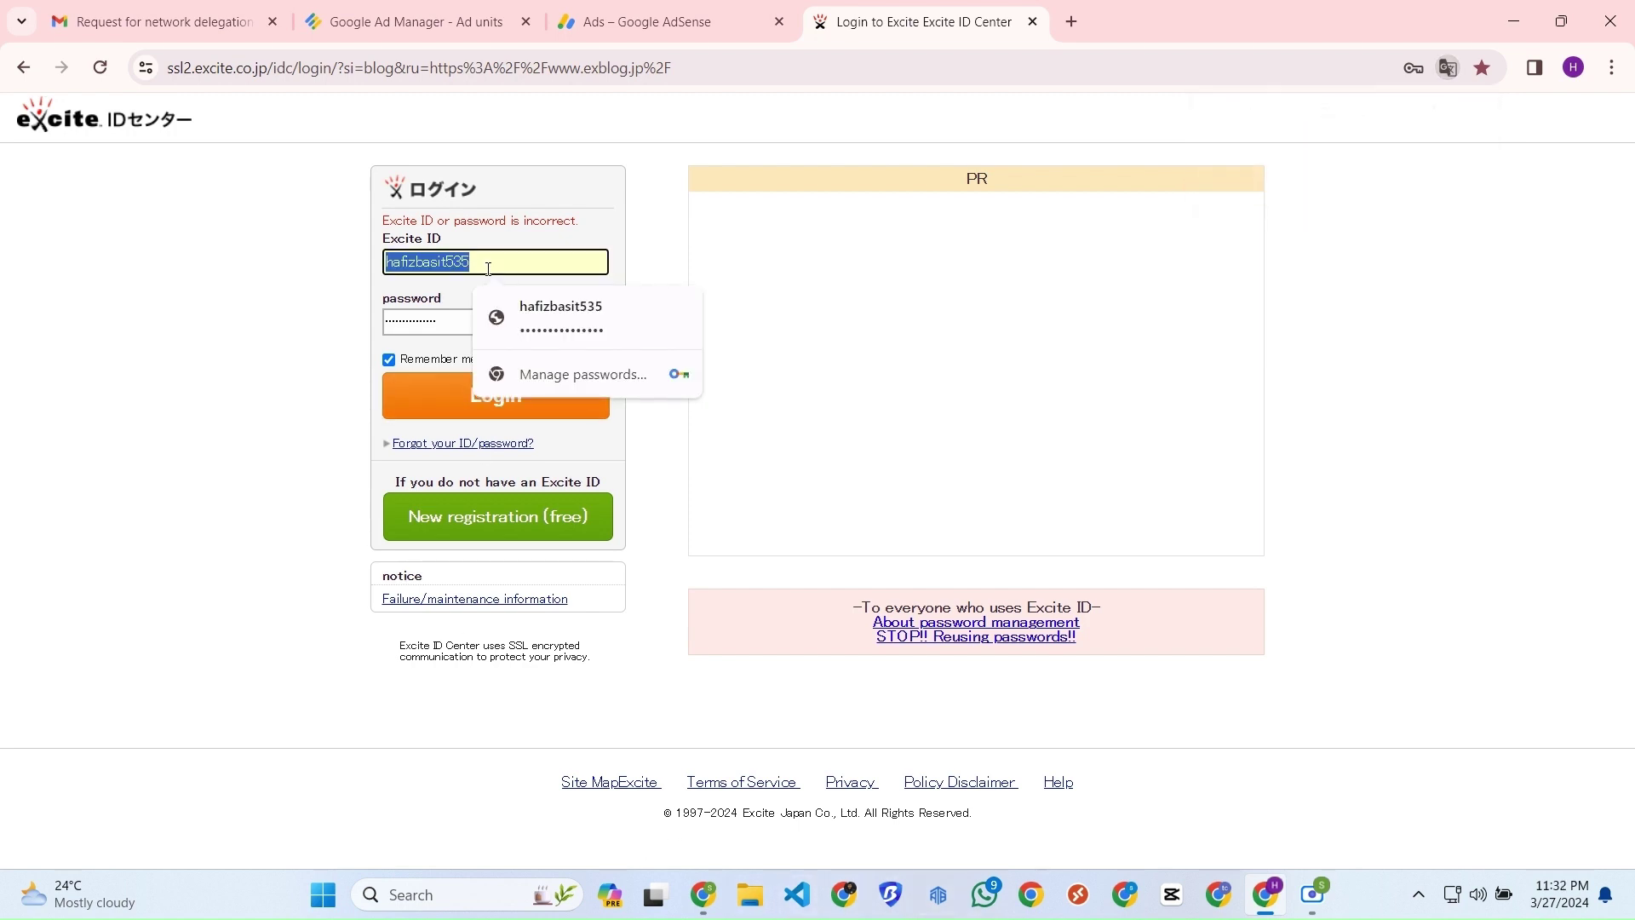
click(434, 322)
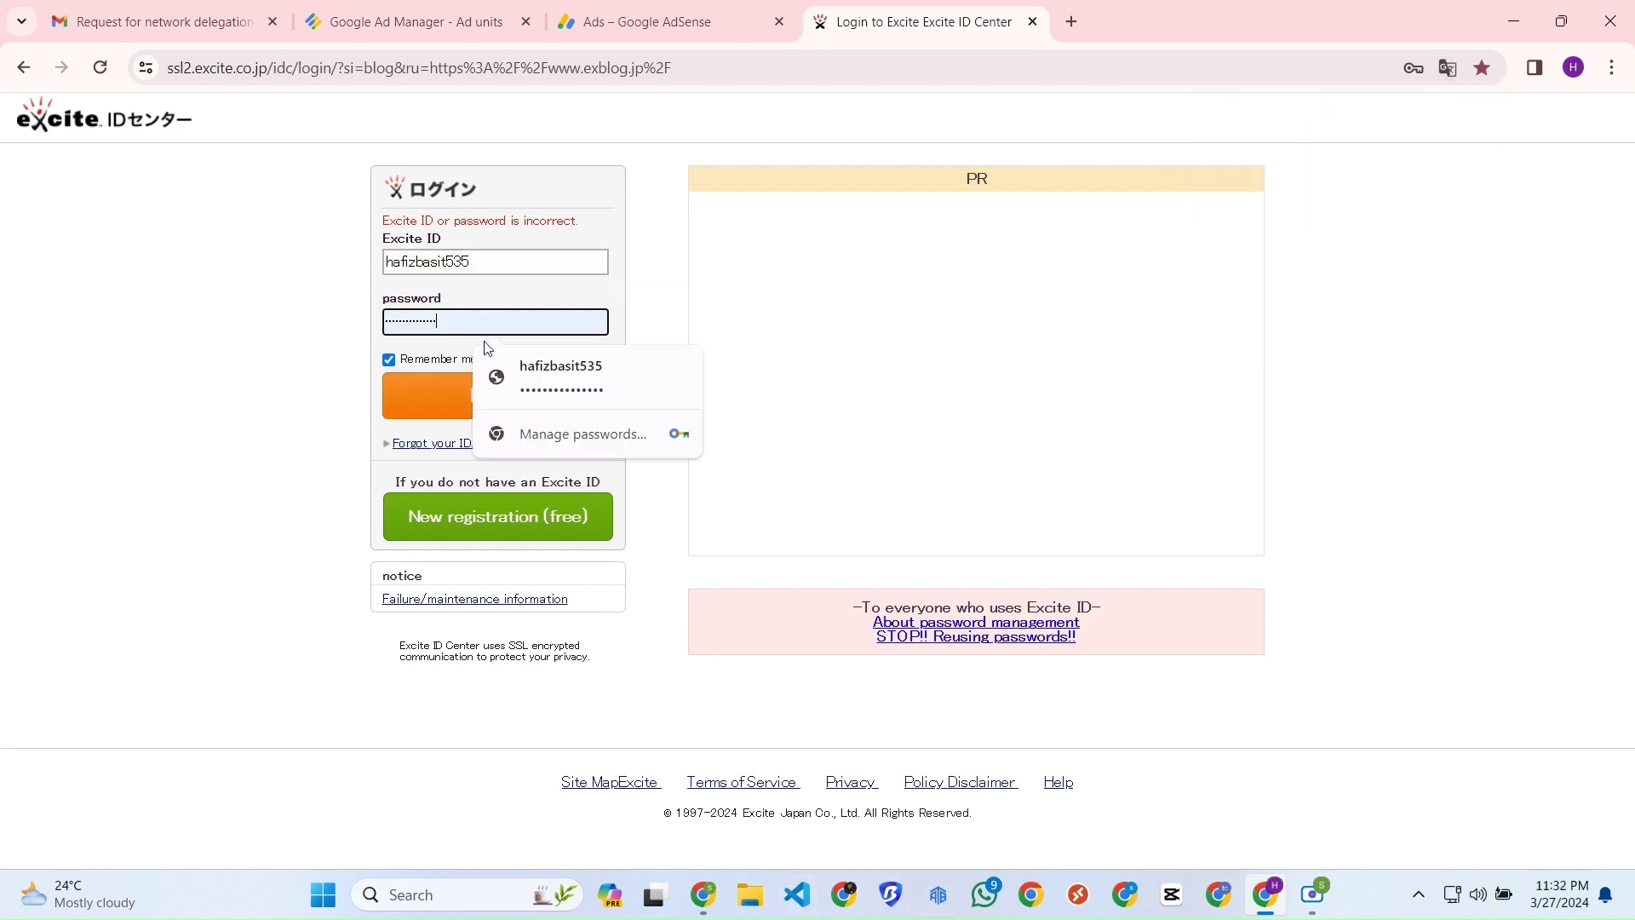
click(423, 402)
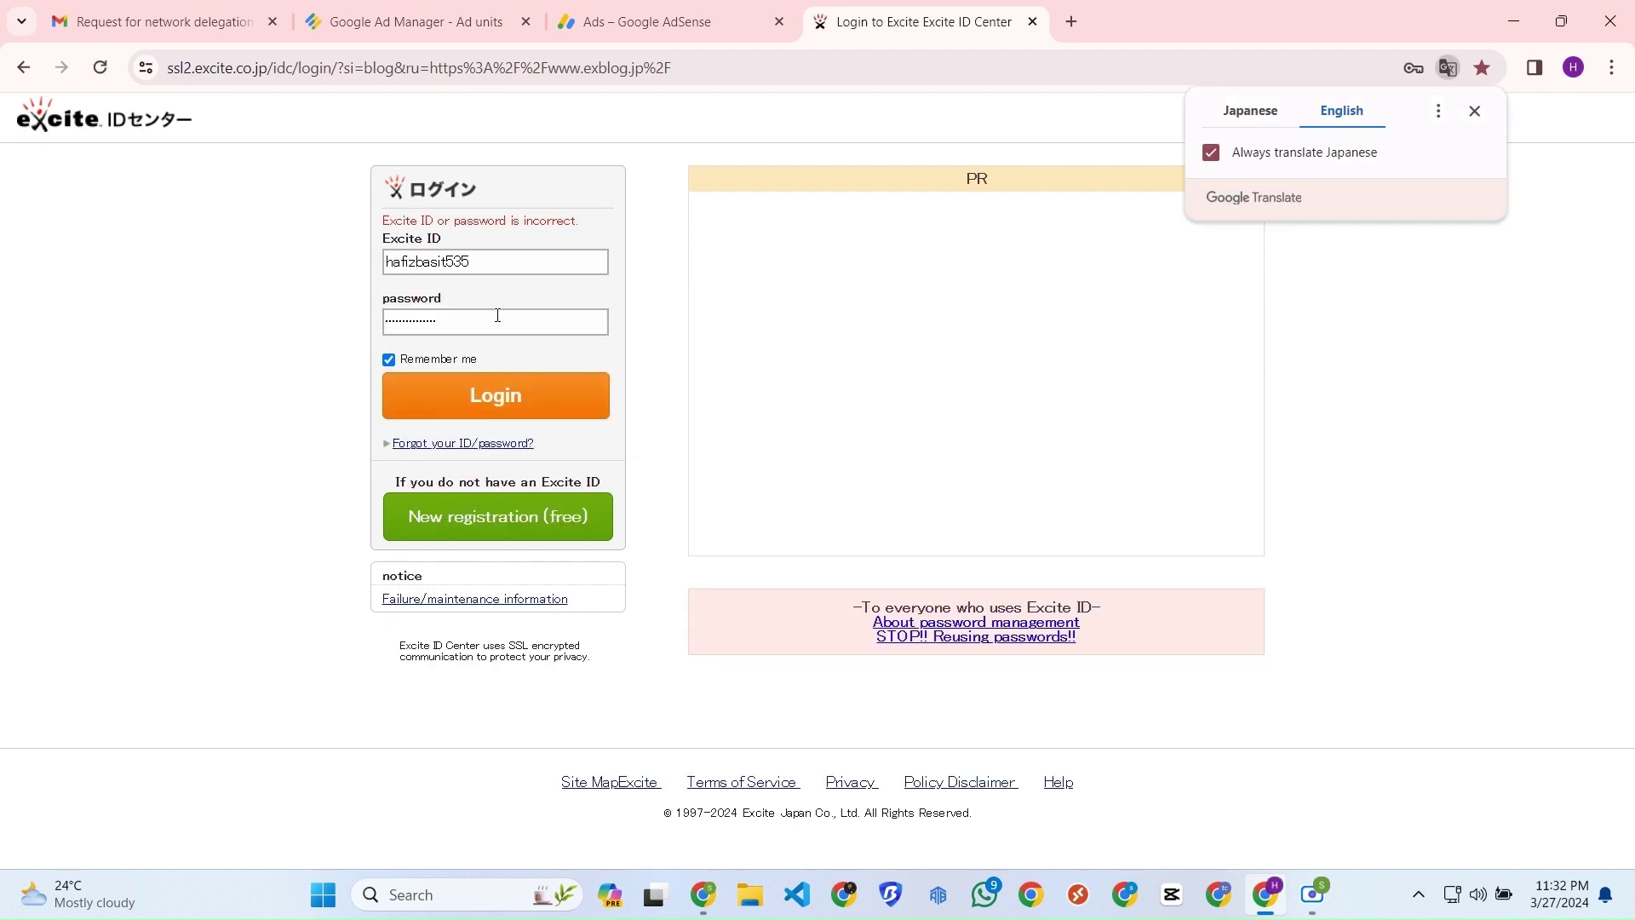
click(1031, 894)
In the other Chrome profile, open exblog.jp and dismiss the translation popup.
click(712, 540)
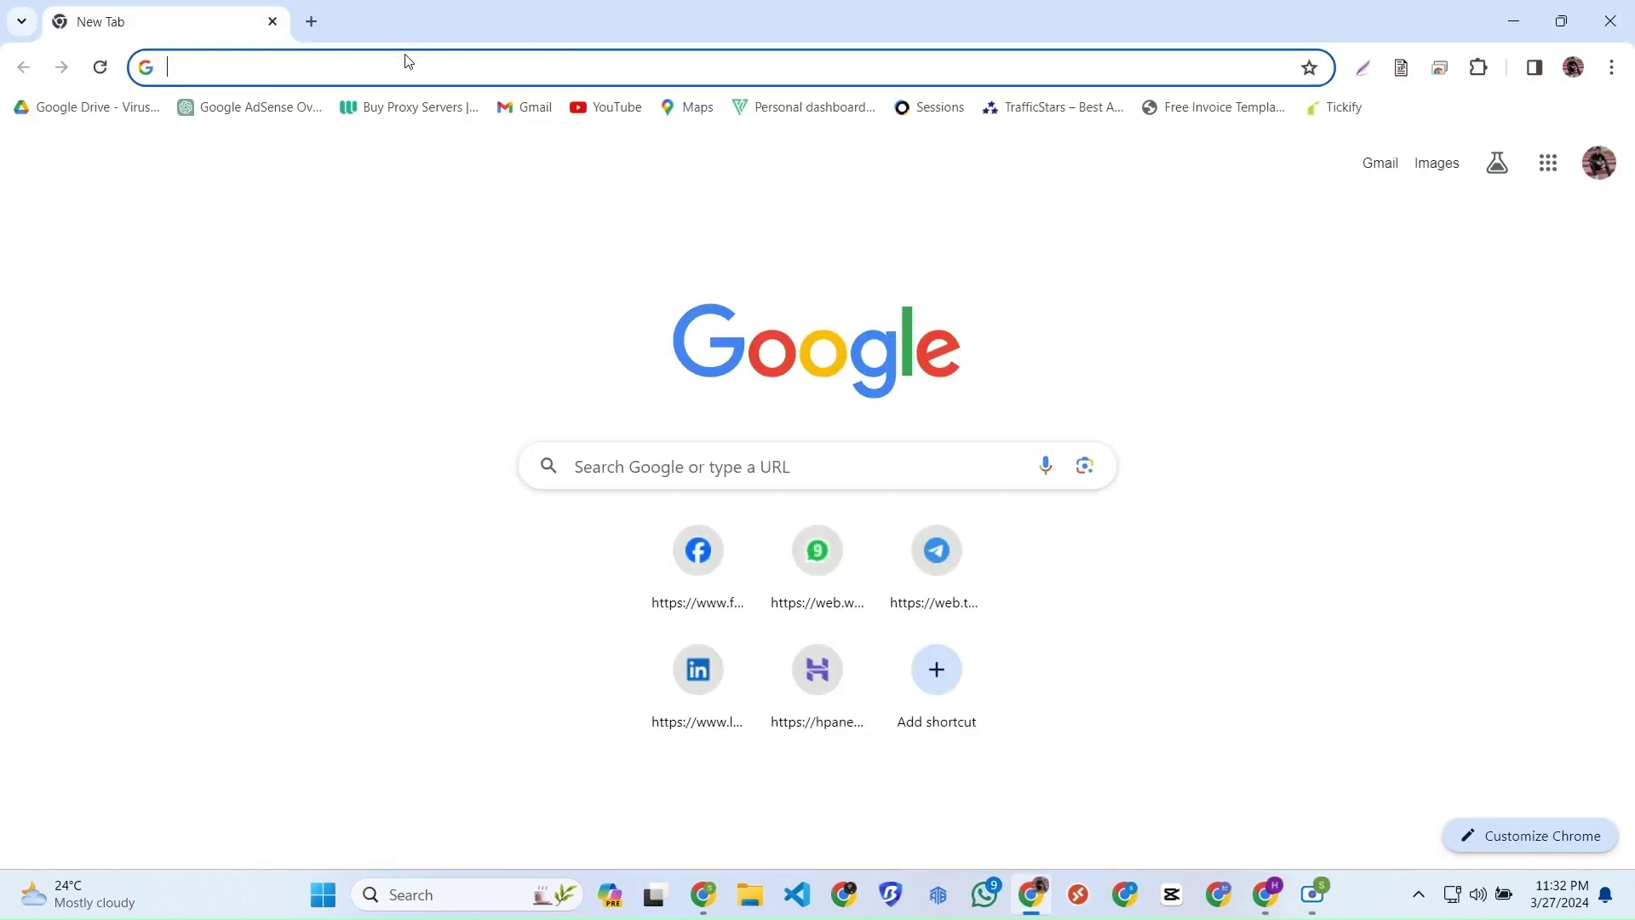
text(ex)
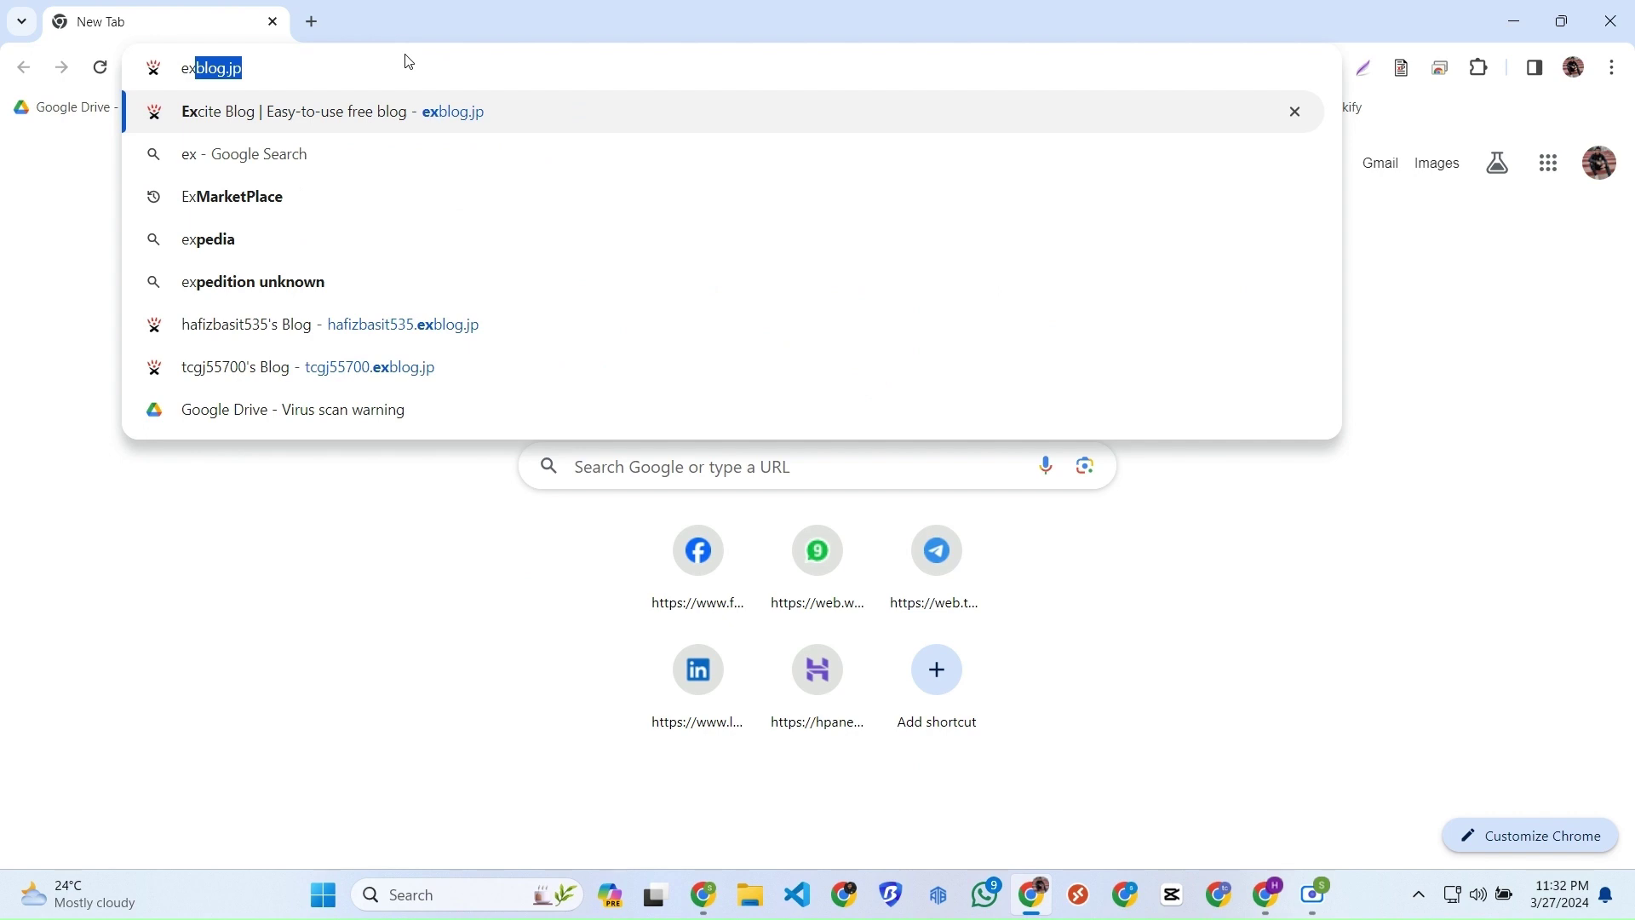
click(414, 119)
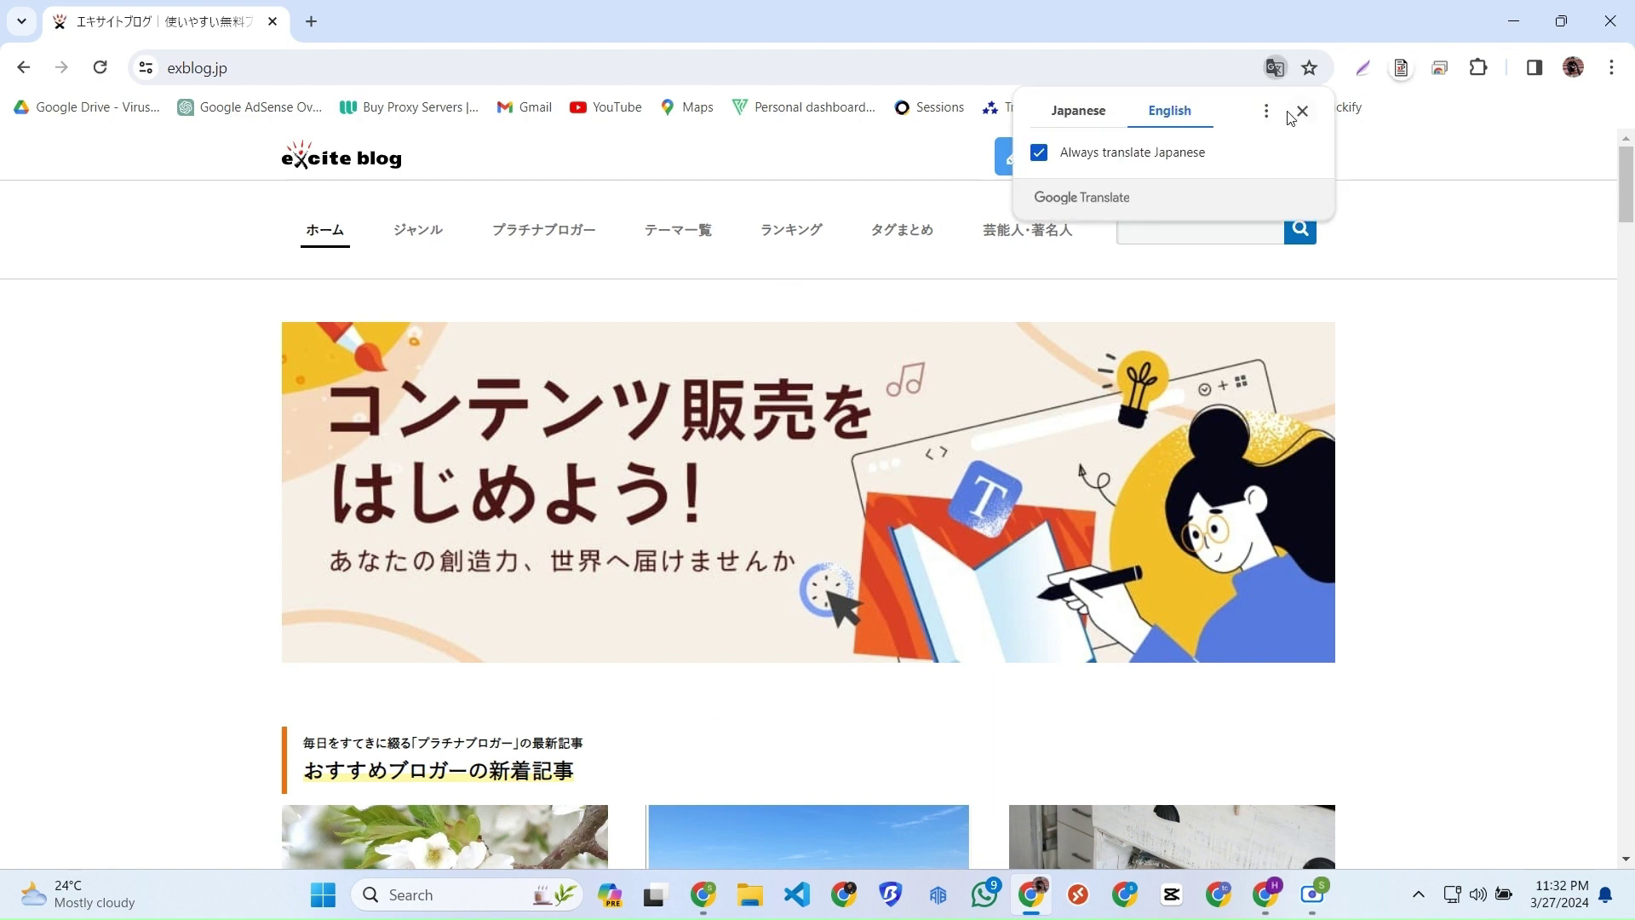
click(1301, 111)
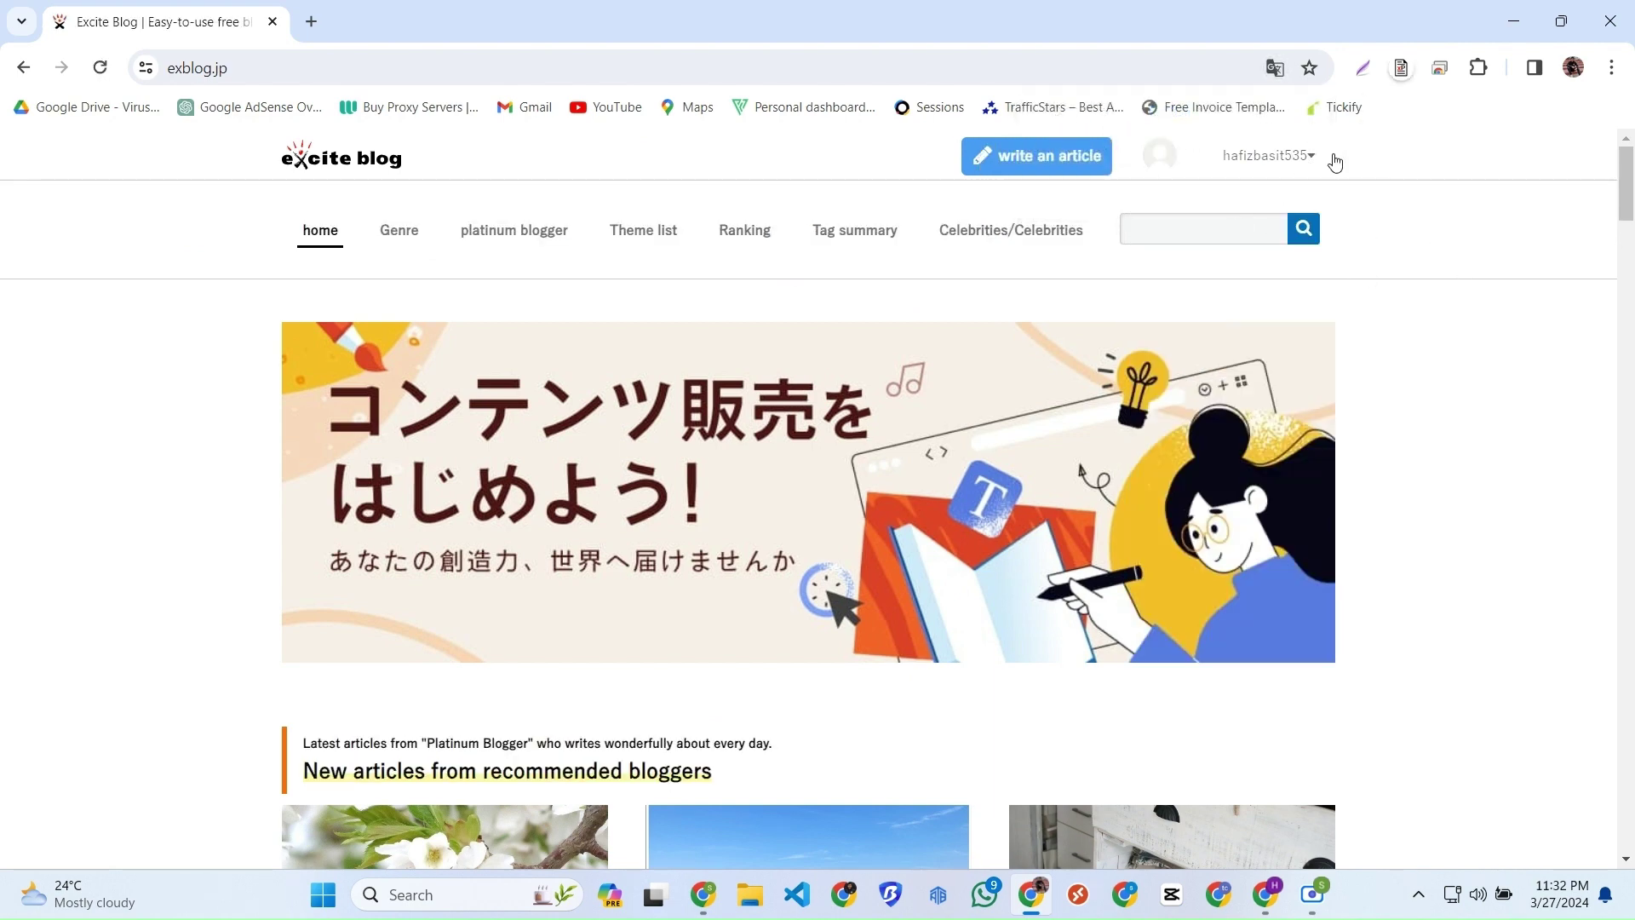
click(1611, 67)
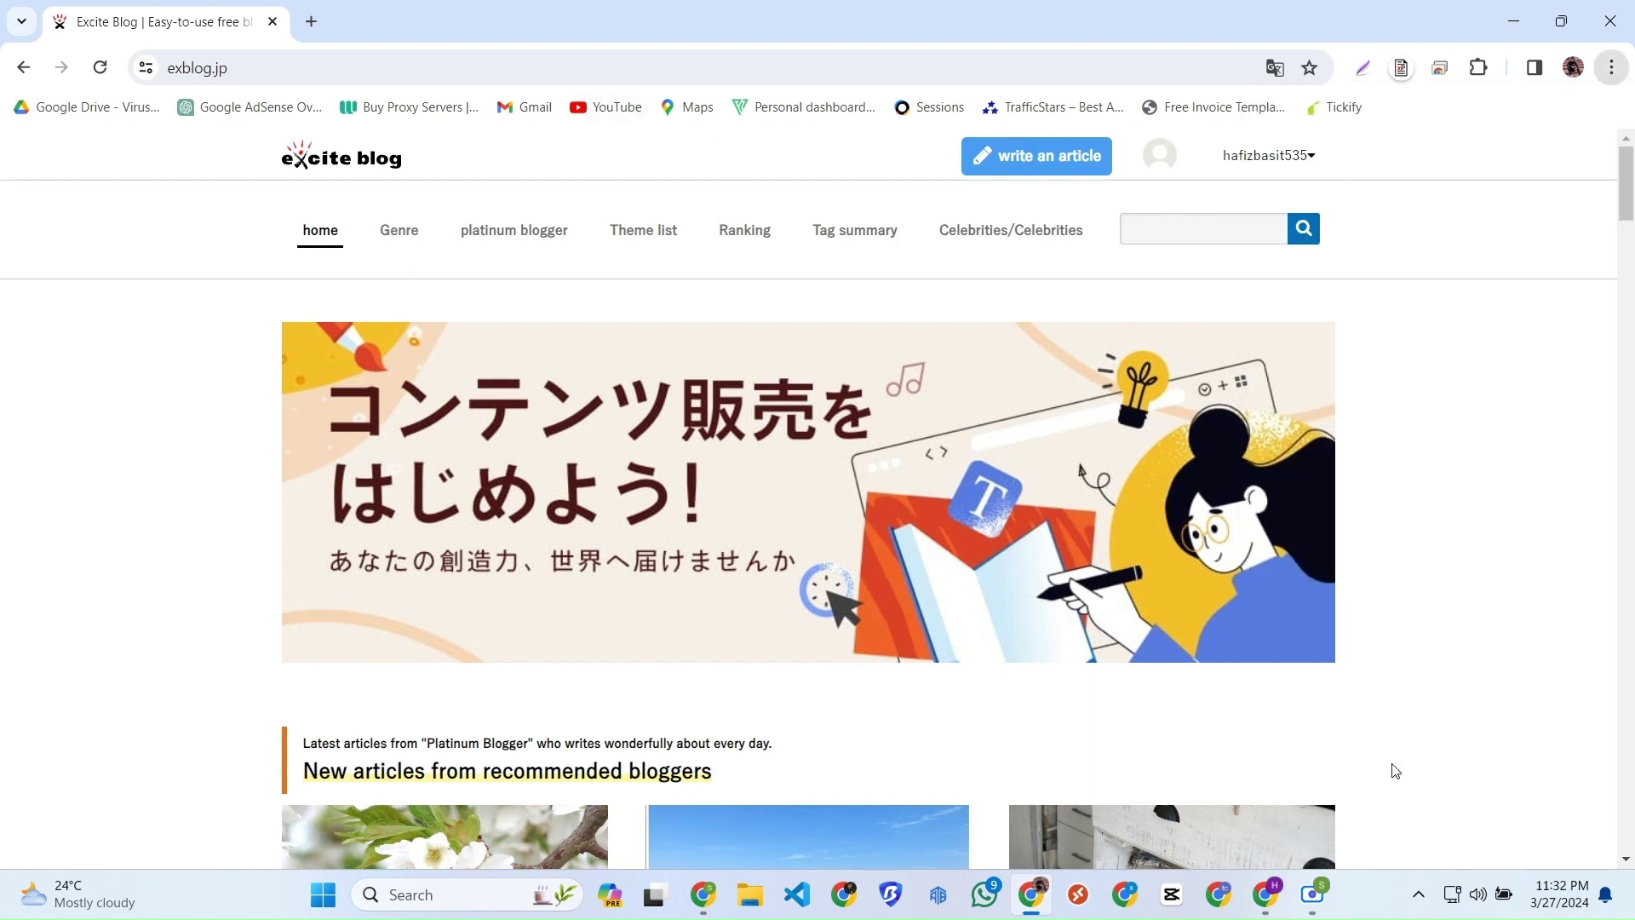
View the saved excite.co.jp login in Chrome's Google Password Manager, entering the Windows PIN.
click(1391, 765)
click(204, 265)
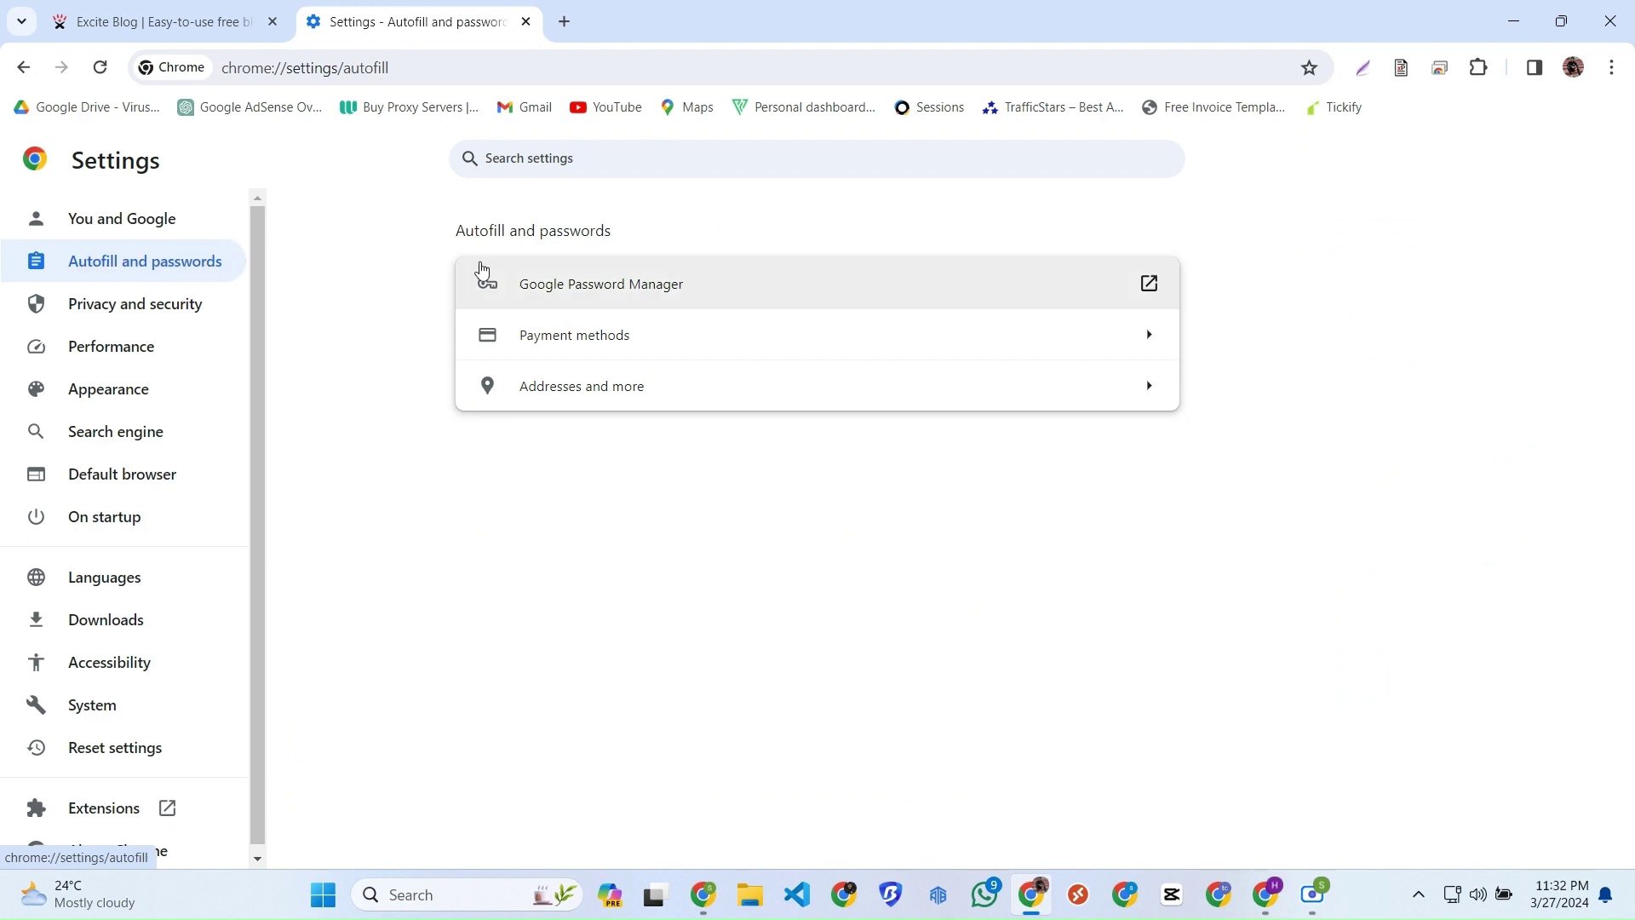
click(635, 289)
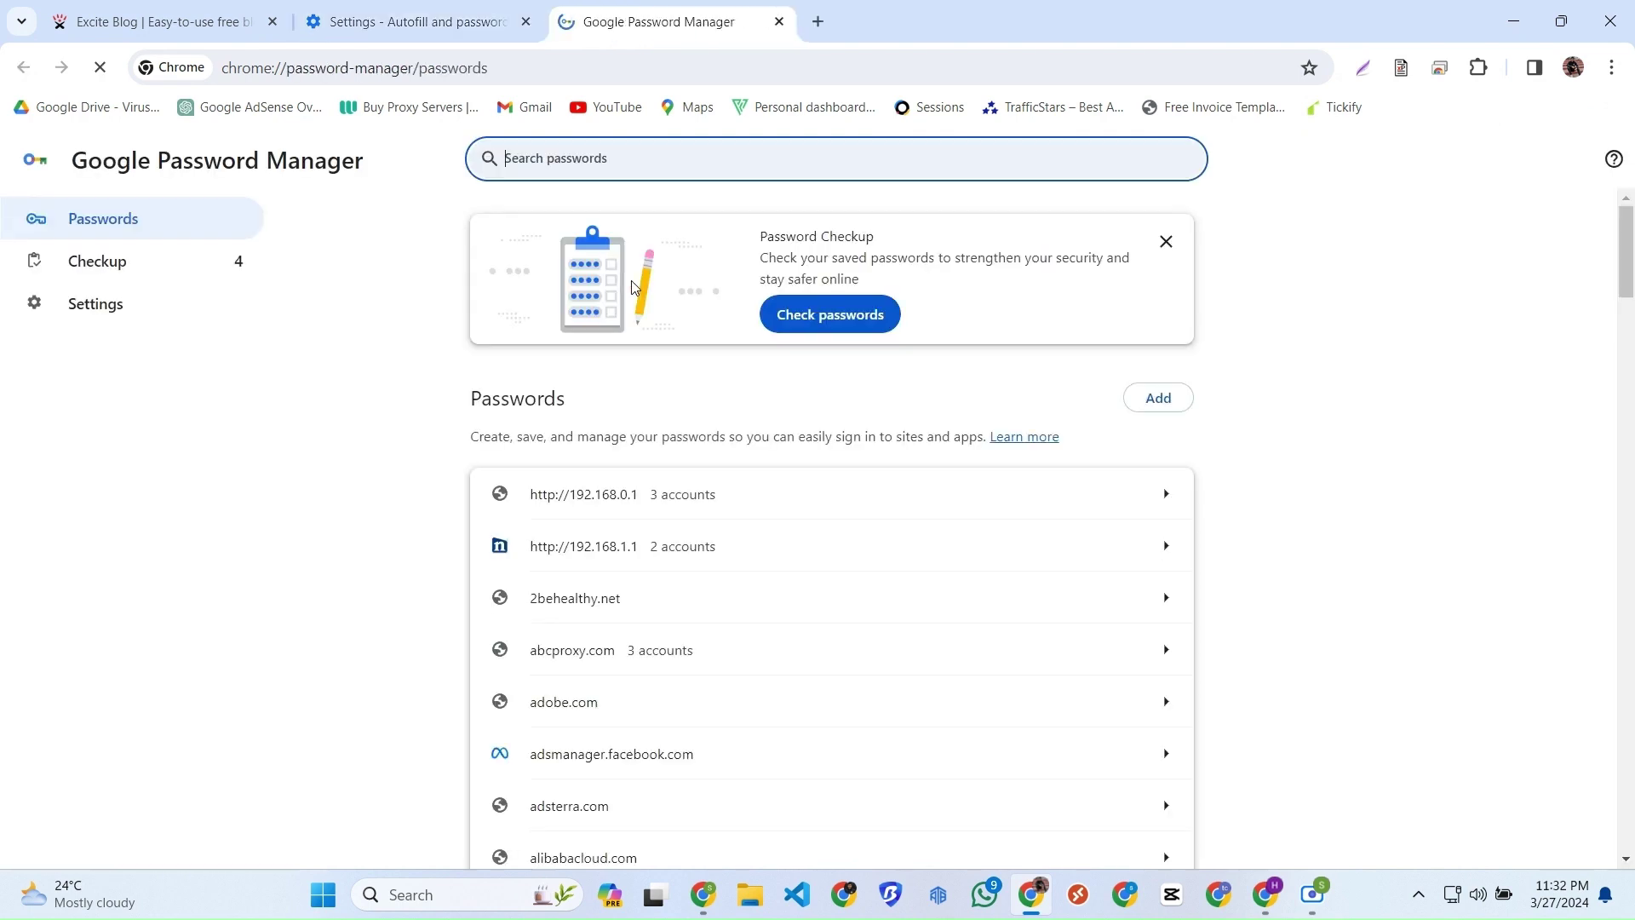
scroll(783, 541, down, 2)
scroll(788, 541, down, 1)
scroll(805, 546, down, 1)
scroll(805, 547, down, 8)
scroll(805, 547, down, 5)
scroll(873, 555, down, 6)
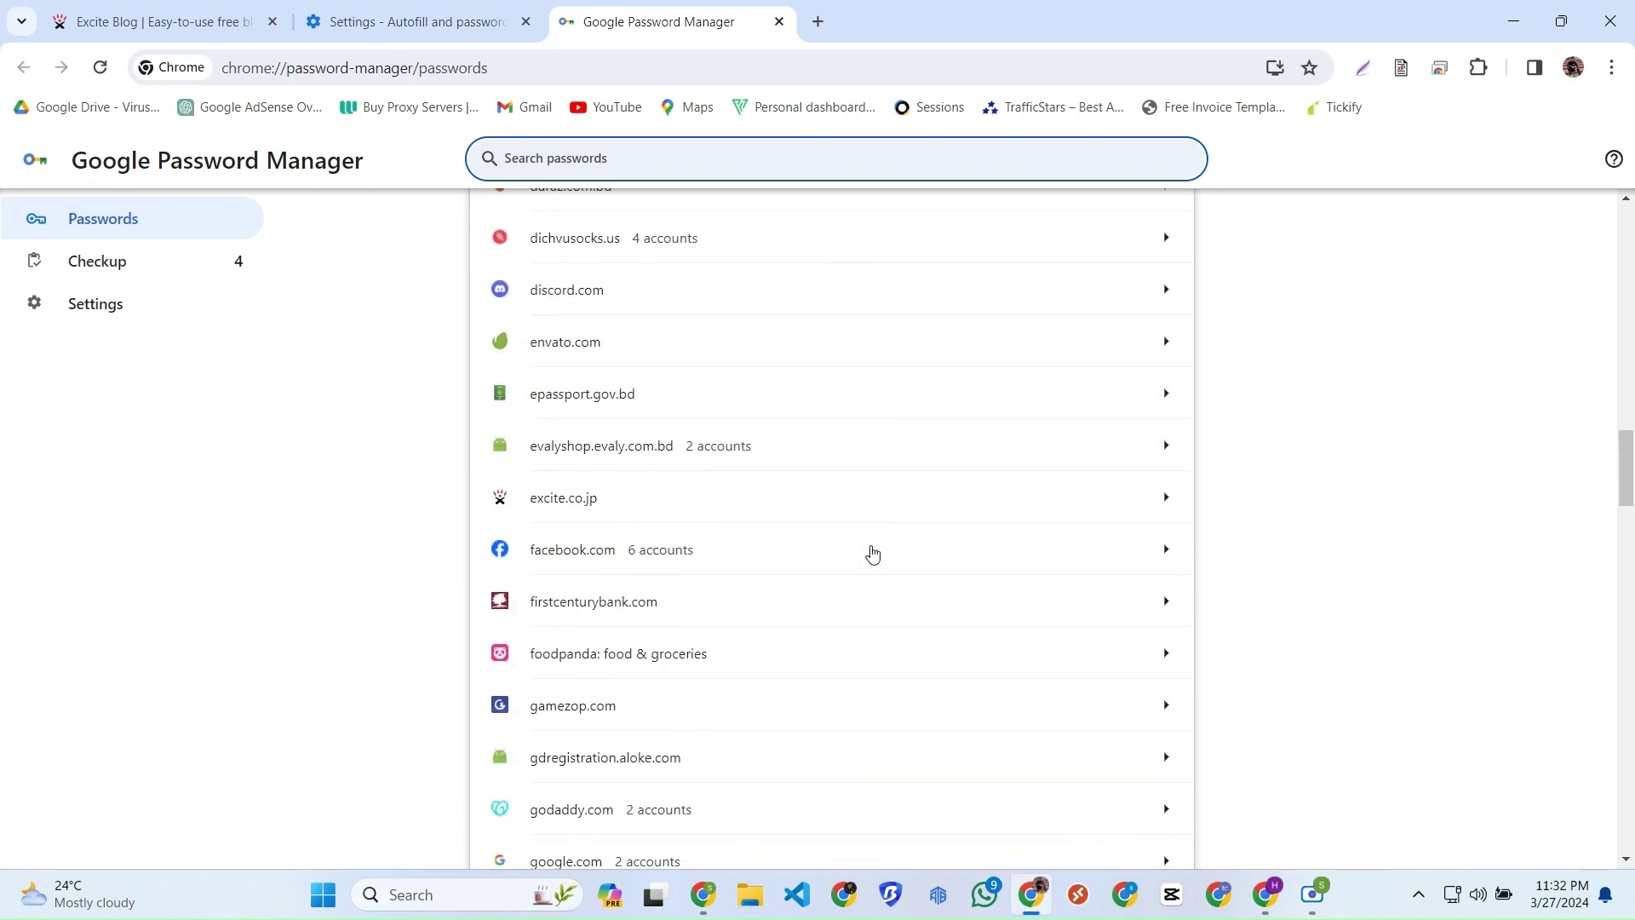
click(916, 390)
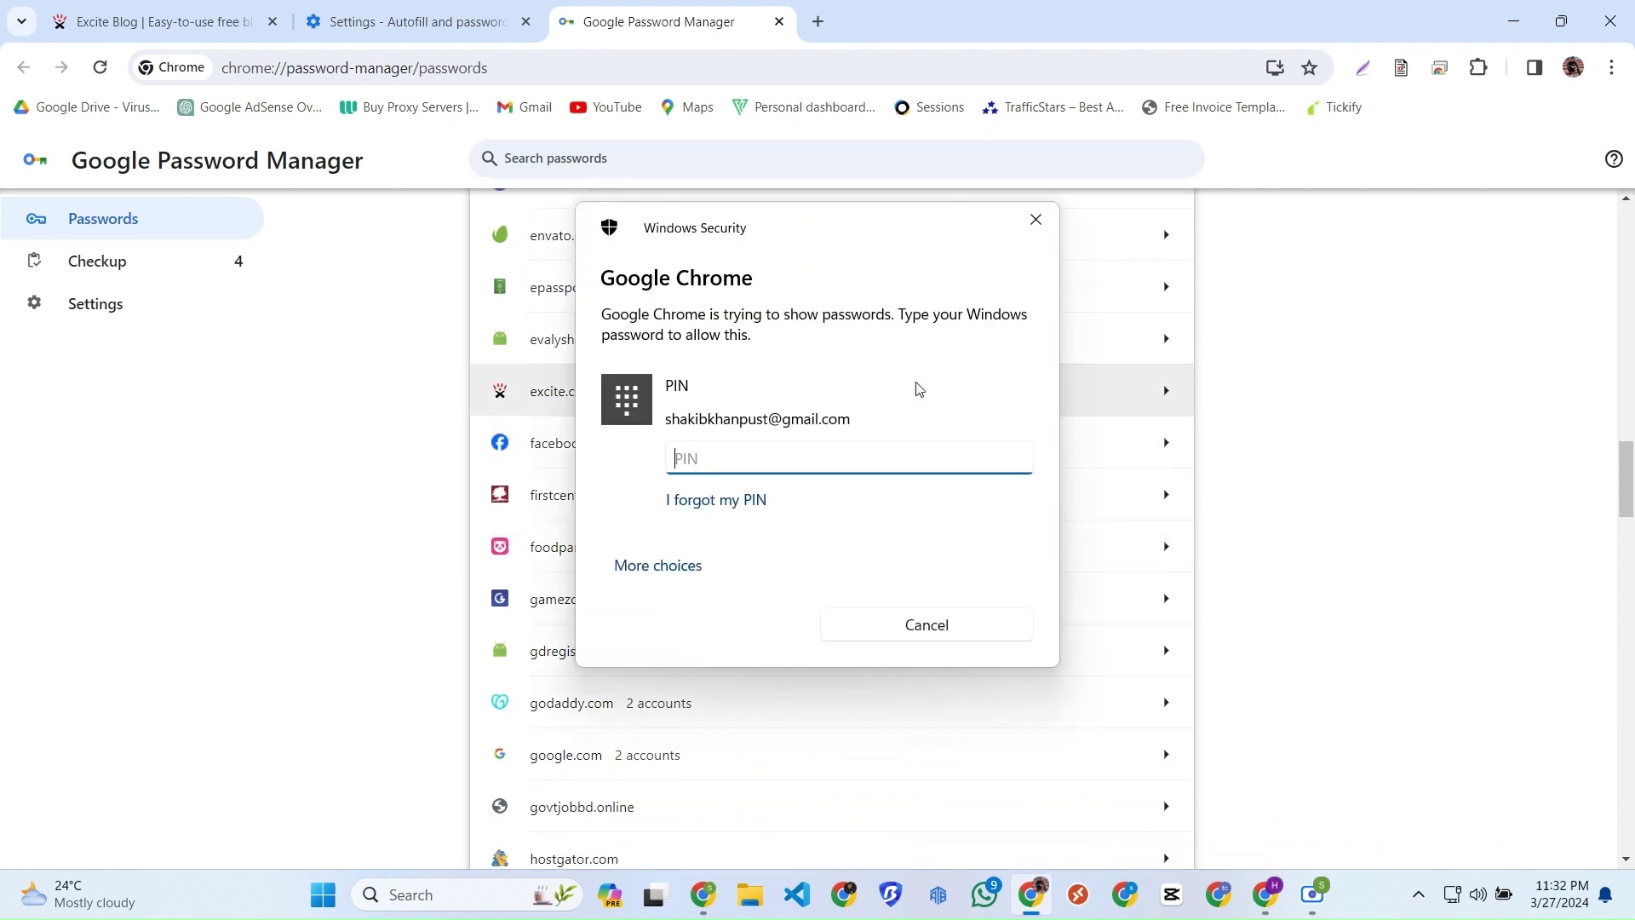
text(••••)
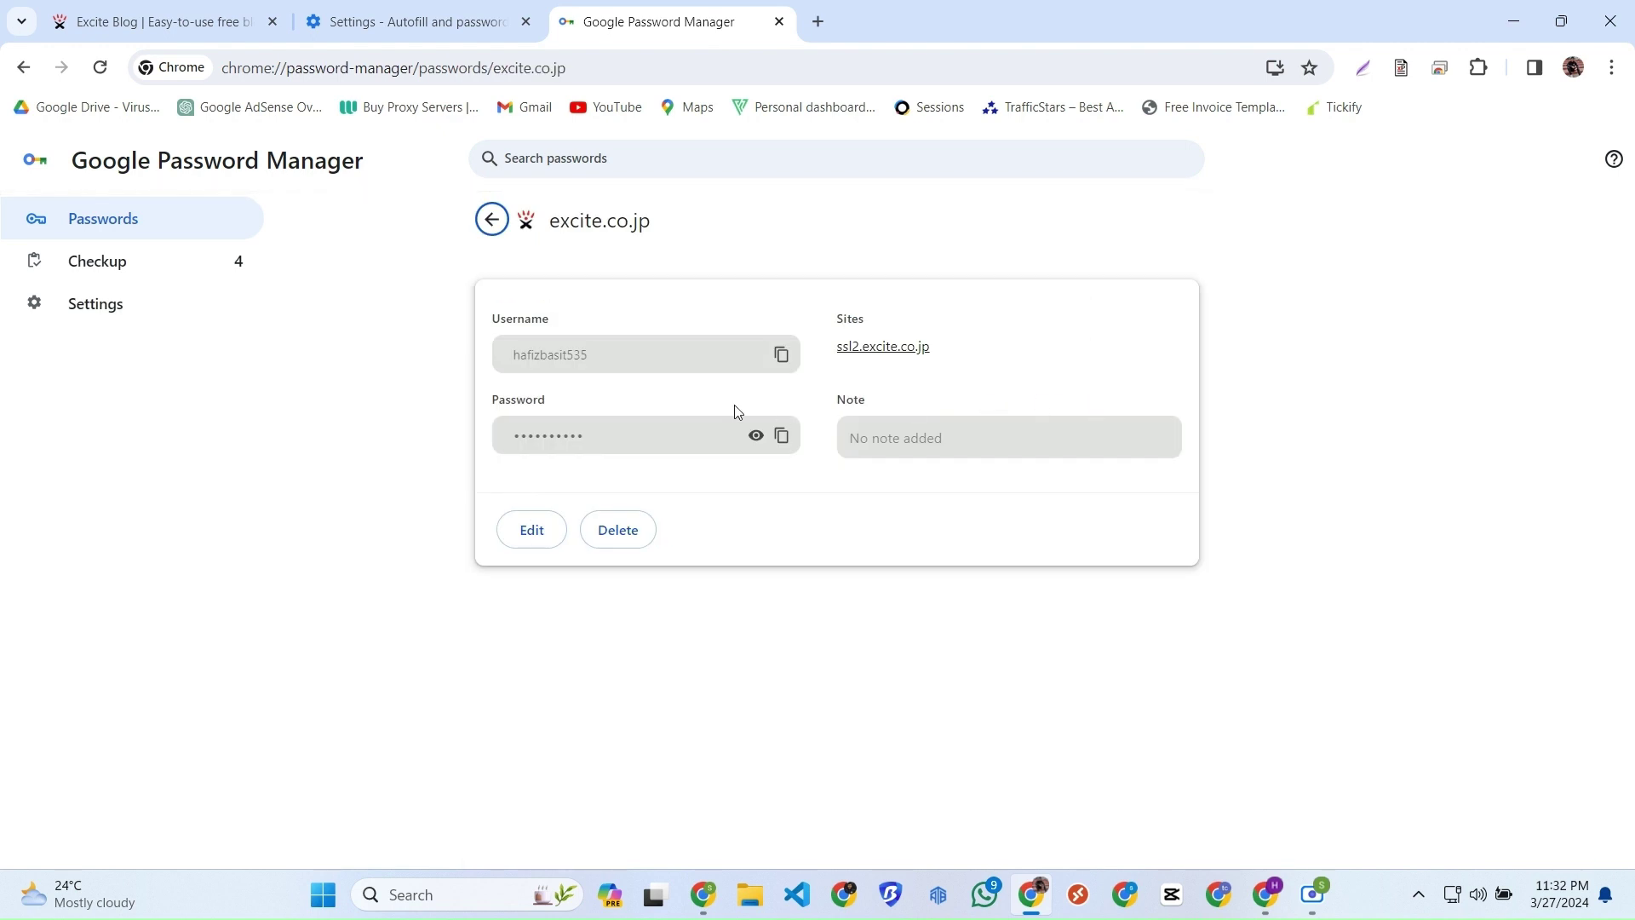
Copy the saved password into the Excite login form and sign in.
click(782, 435)
click(1266, 894)
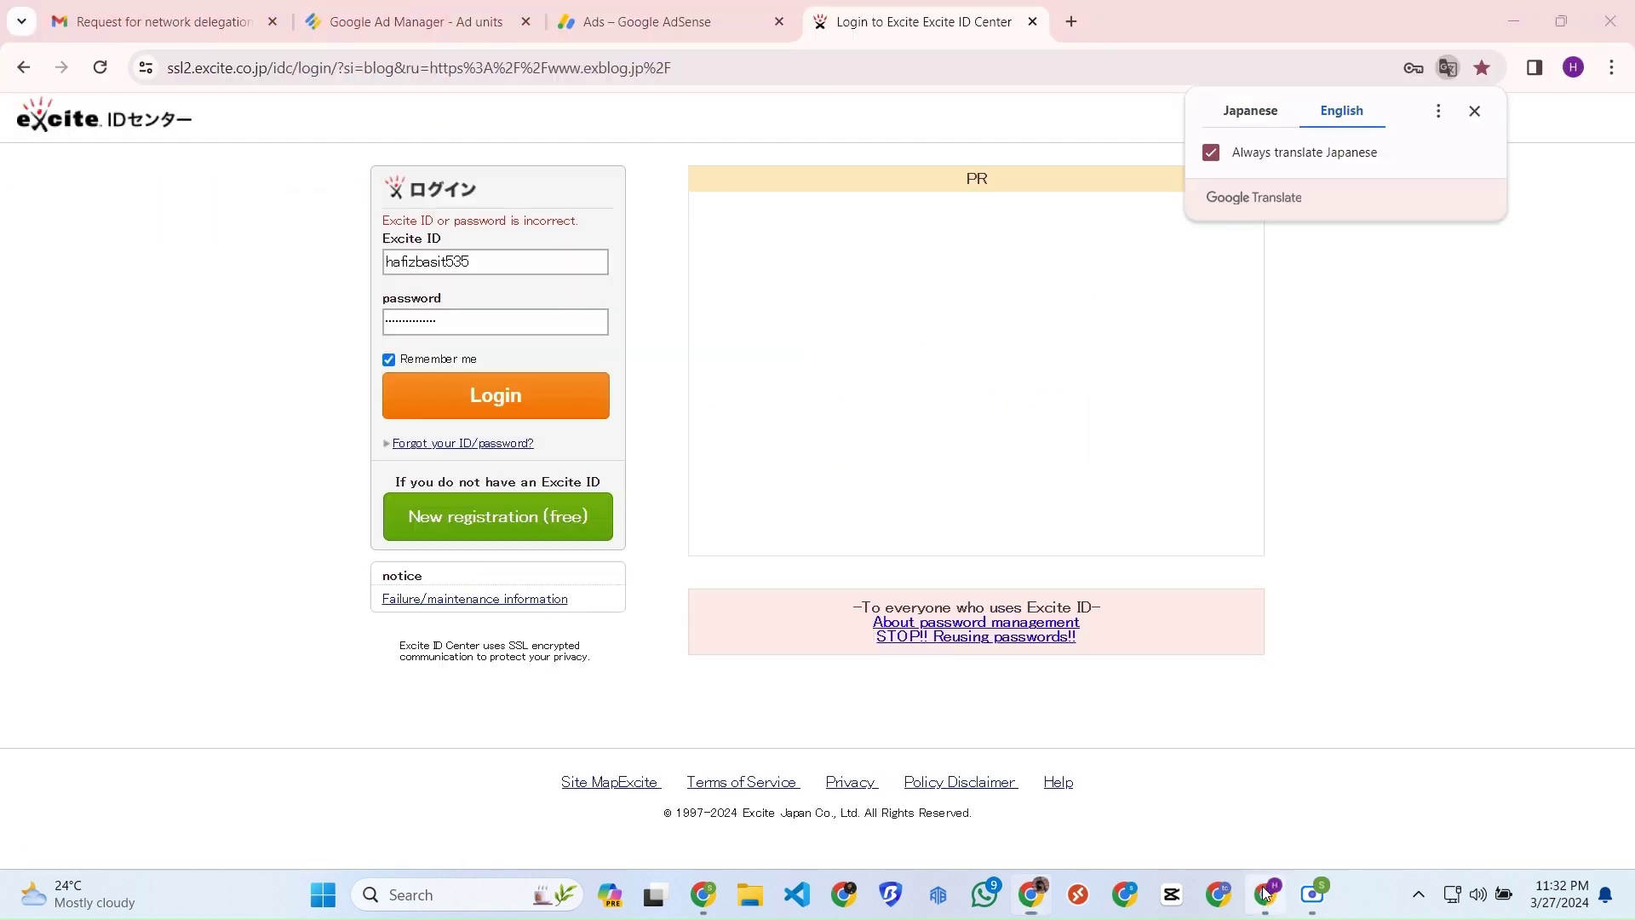
double_click(530, 313)
key(ctrl+v)
click(534, 401)
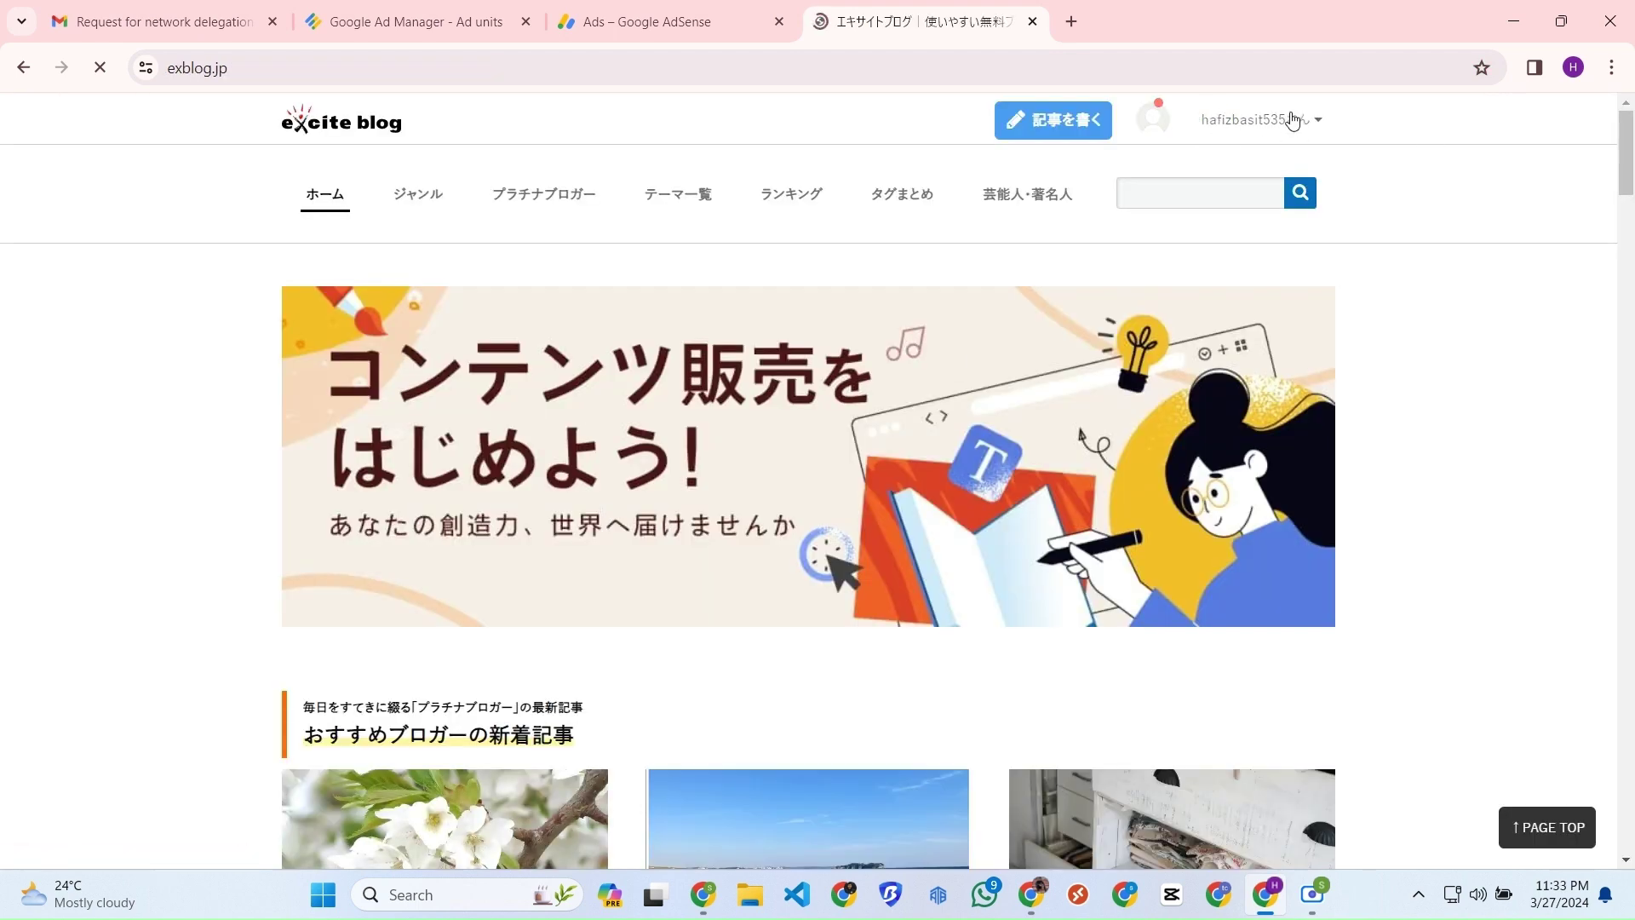
Open the blog's List of articles and preview the Chinese government hacking efforts article.
click(1475, 111)
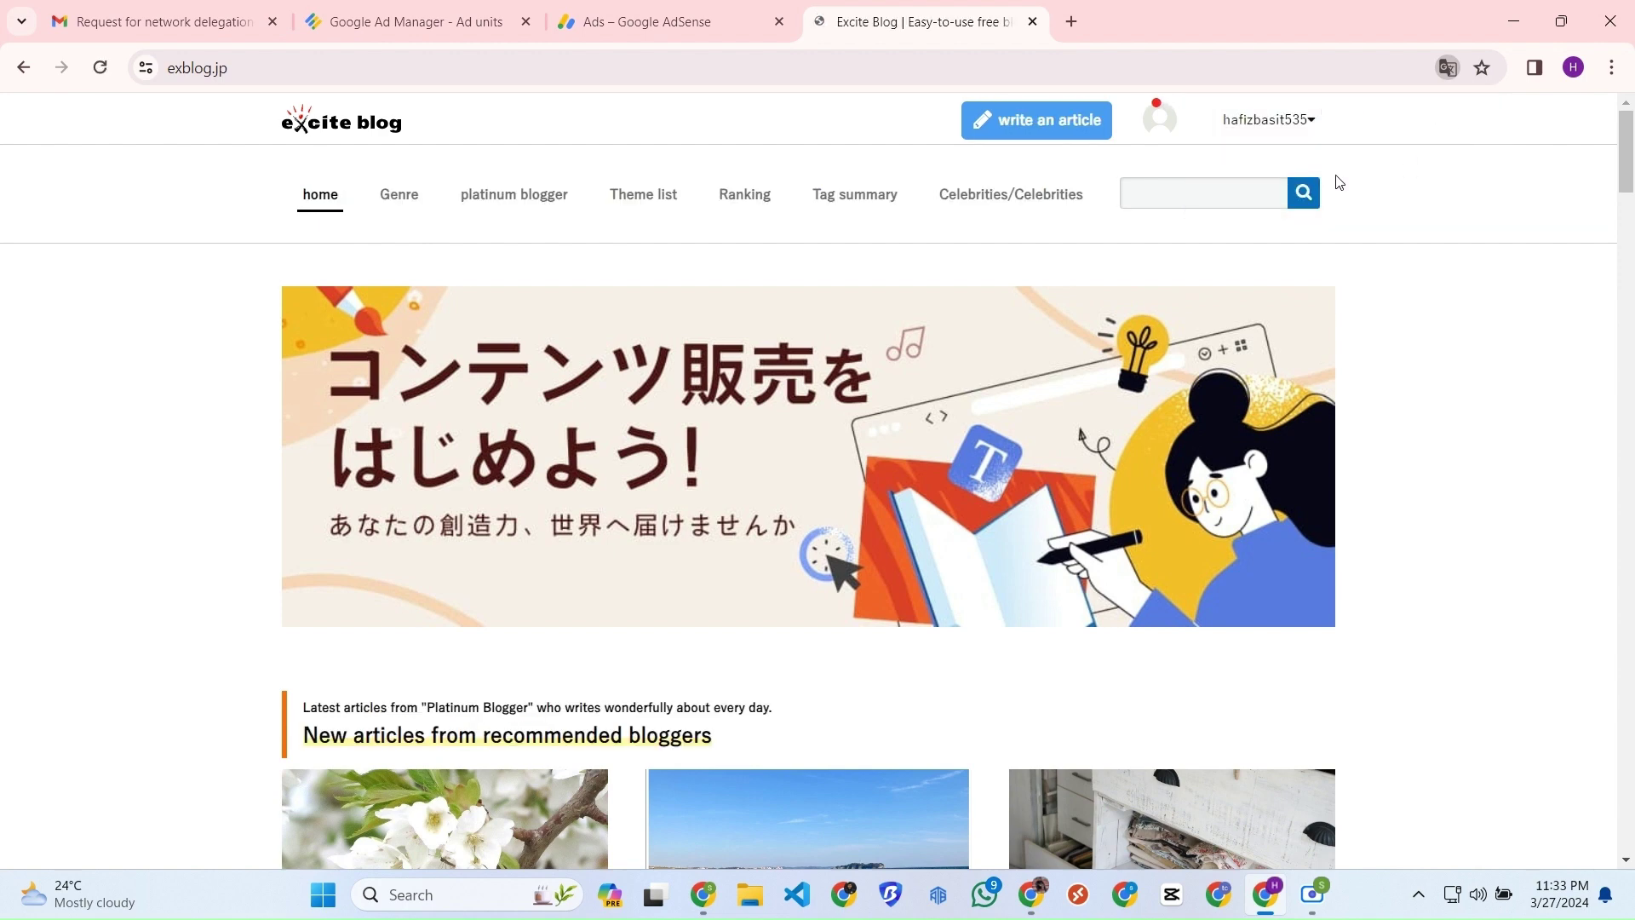
click(1261, 132)
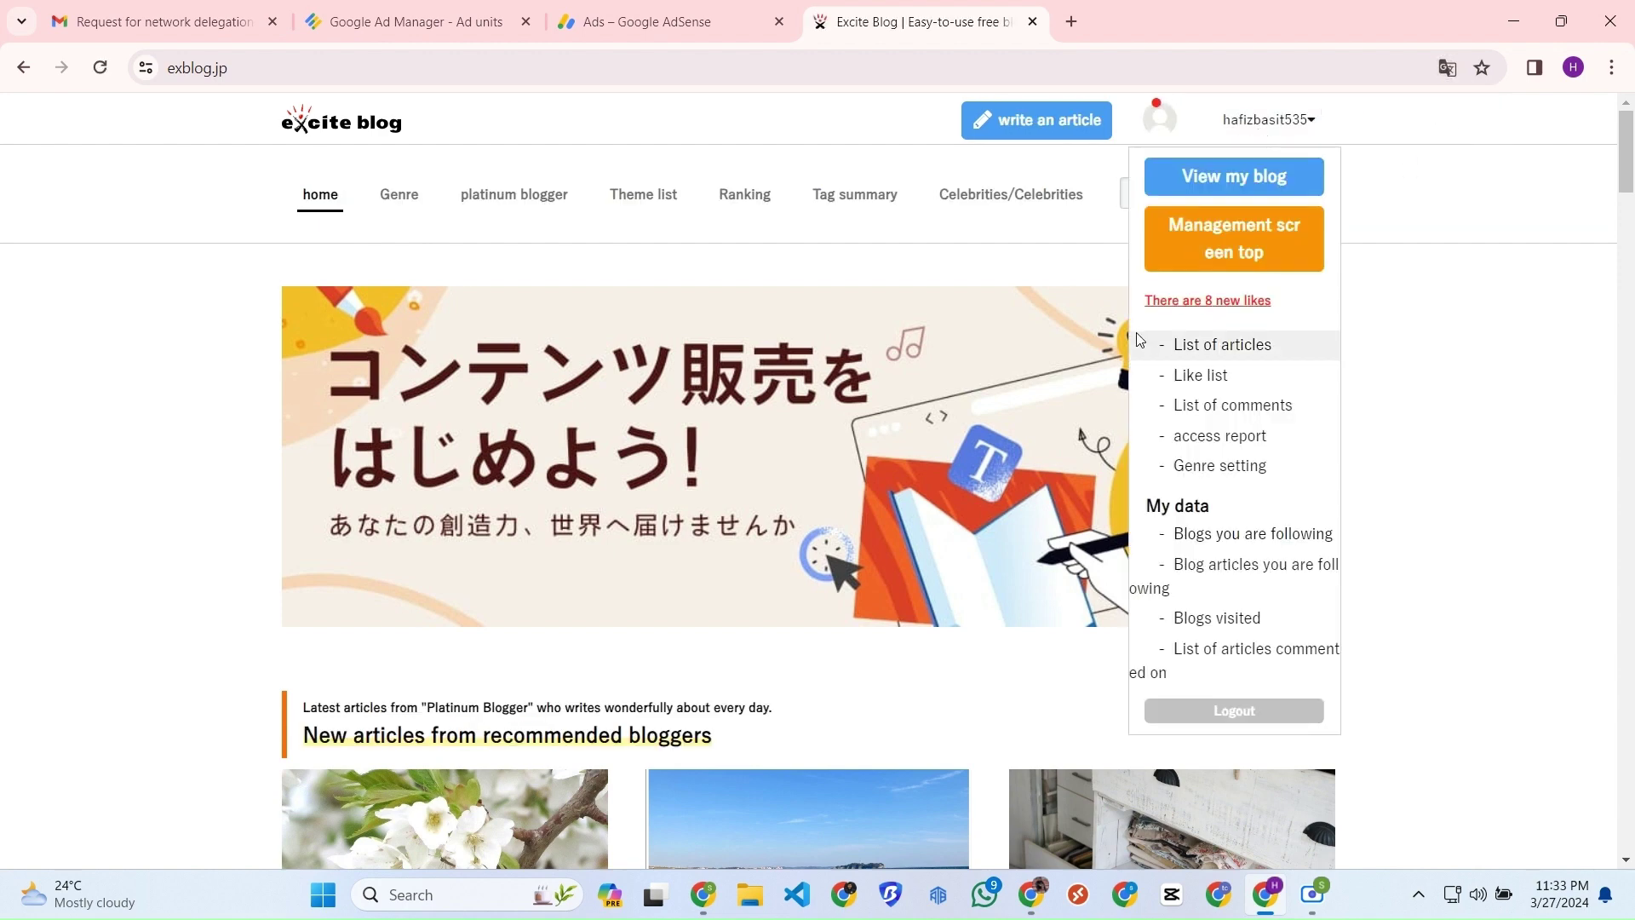
click(1214, 344)
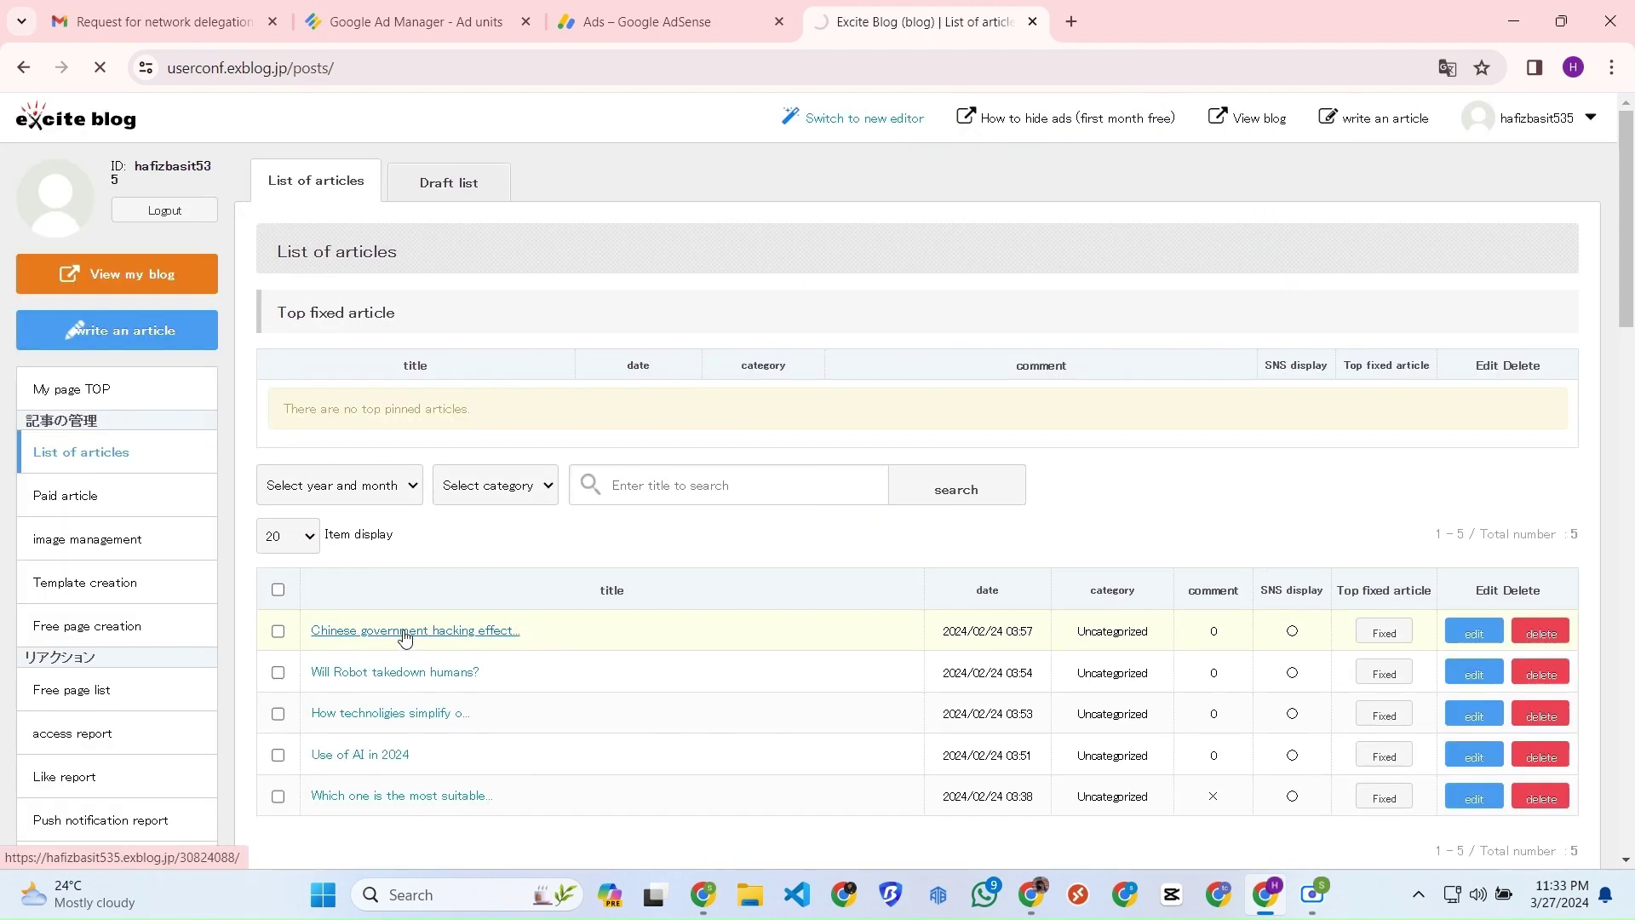
click(404, 638)
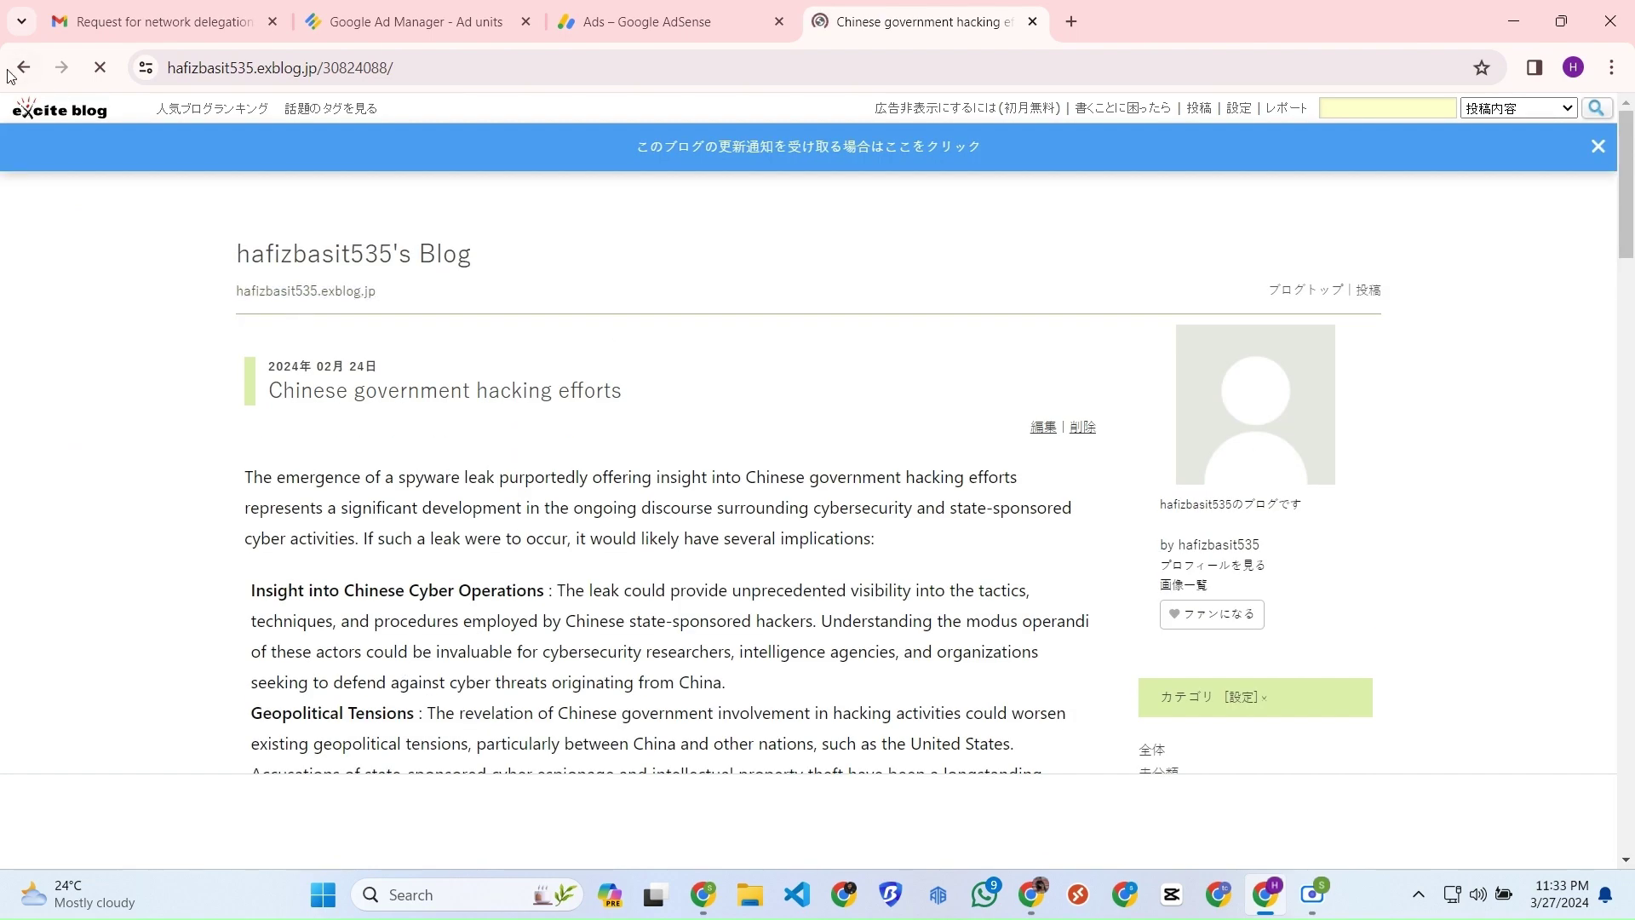
key(alt+Left)
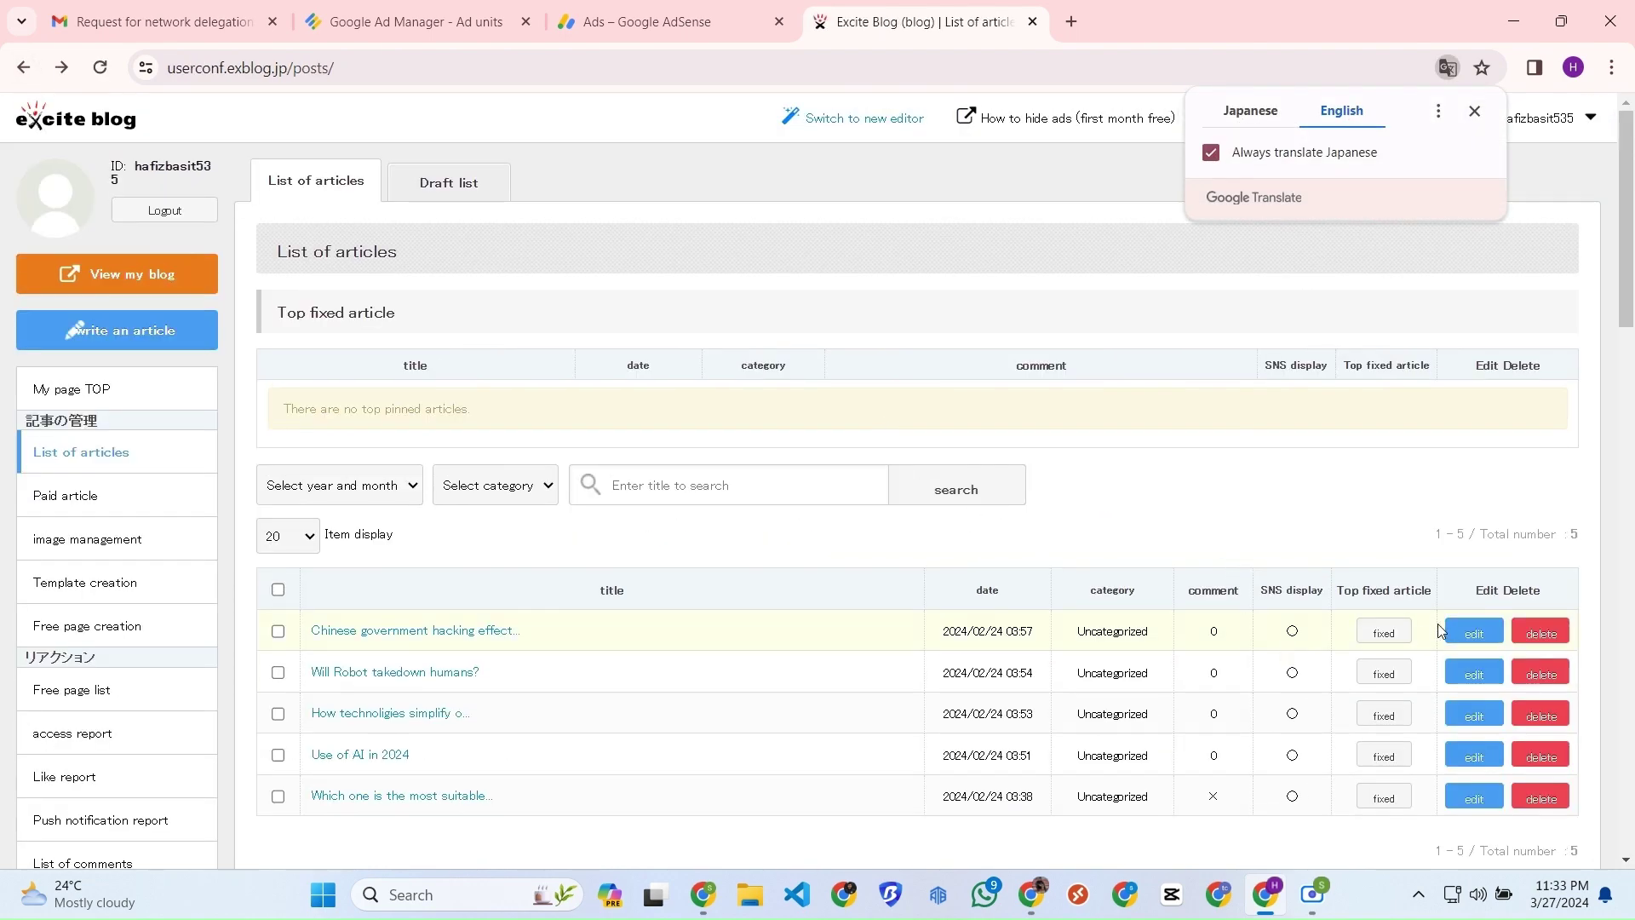
Insert blank lines at the top of the Chinese government hacking article's HTML編集 source.
click(1489, 635)
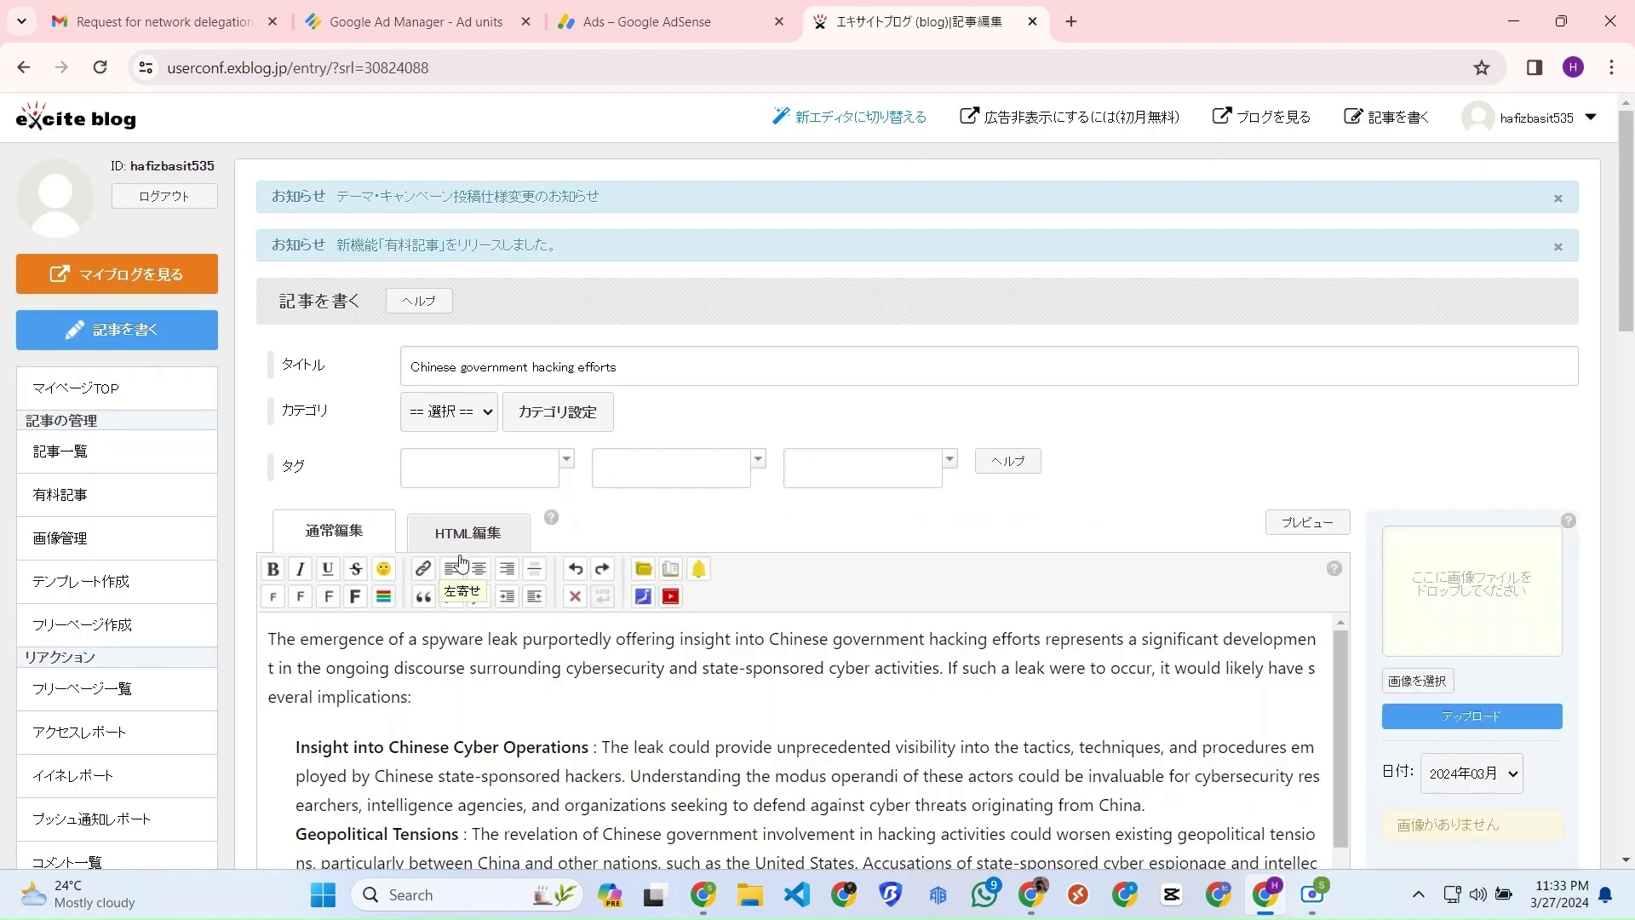
click(452, 527)
scroll(451, 527, down, 1)
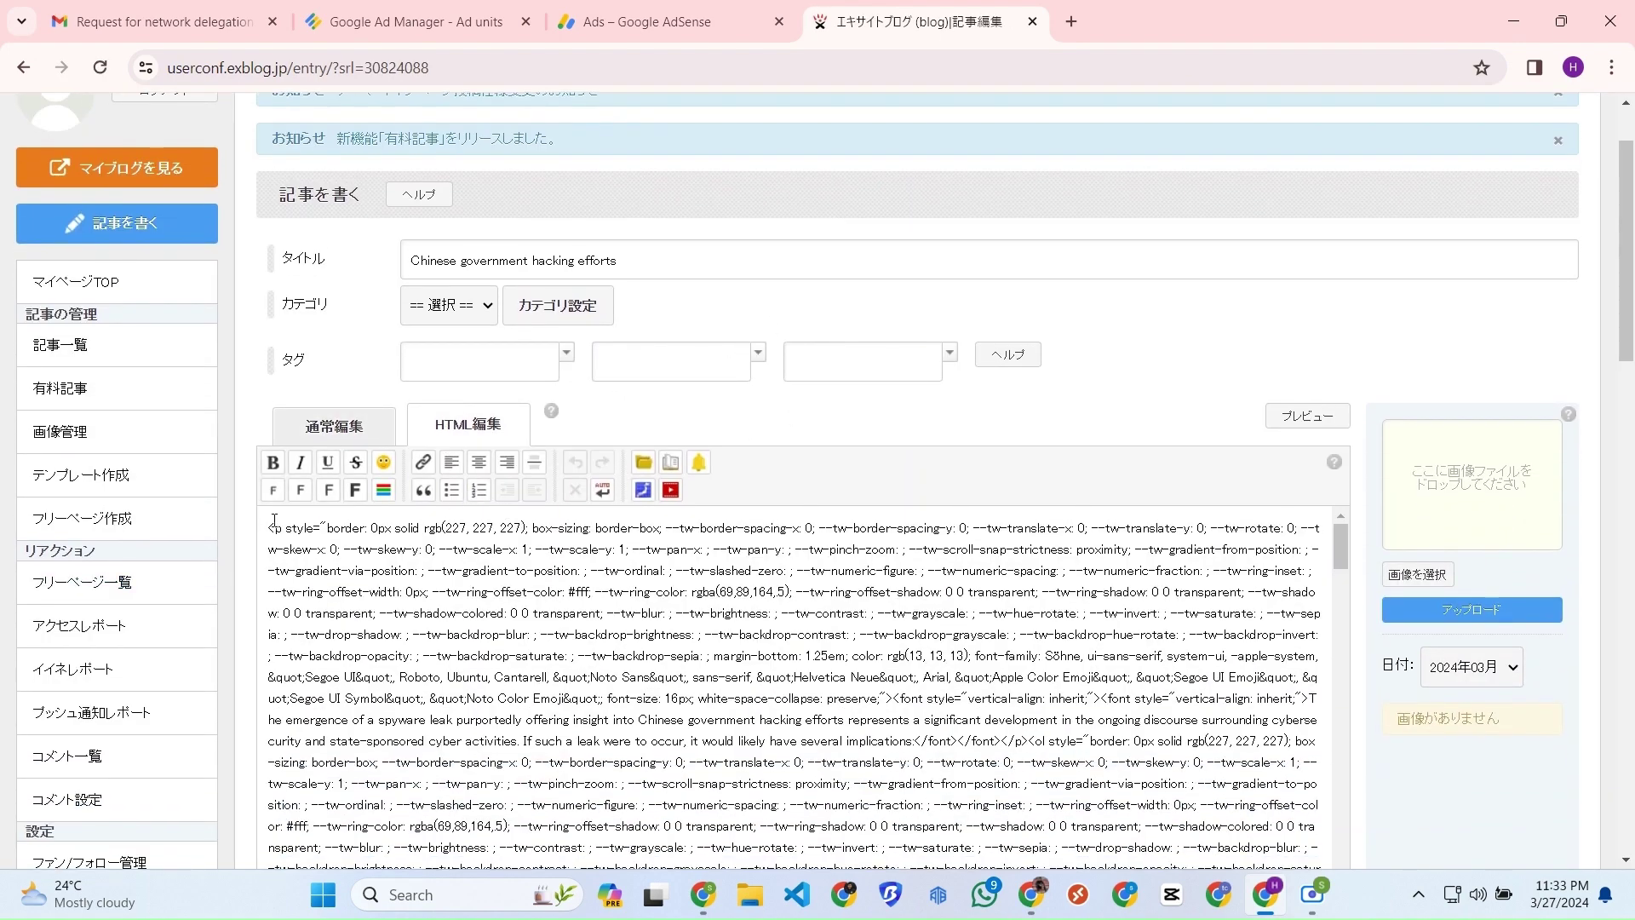
click(268, 525)
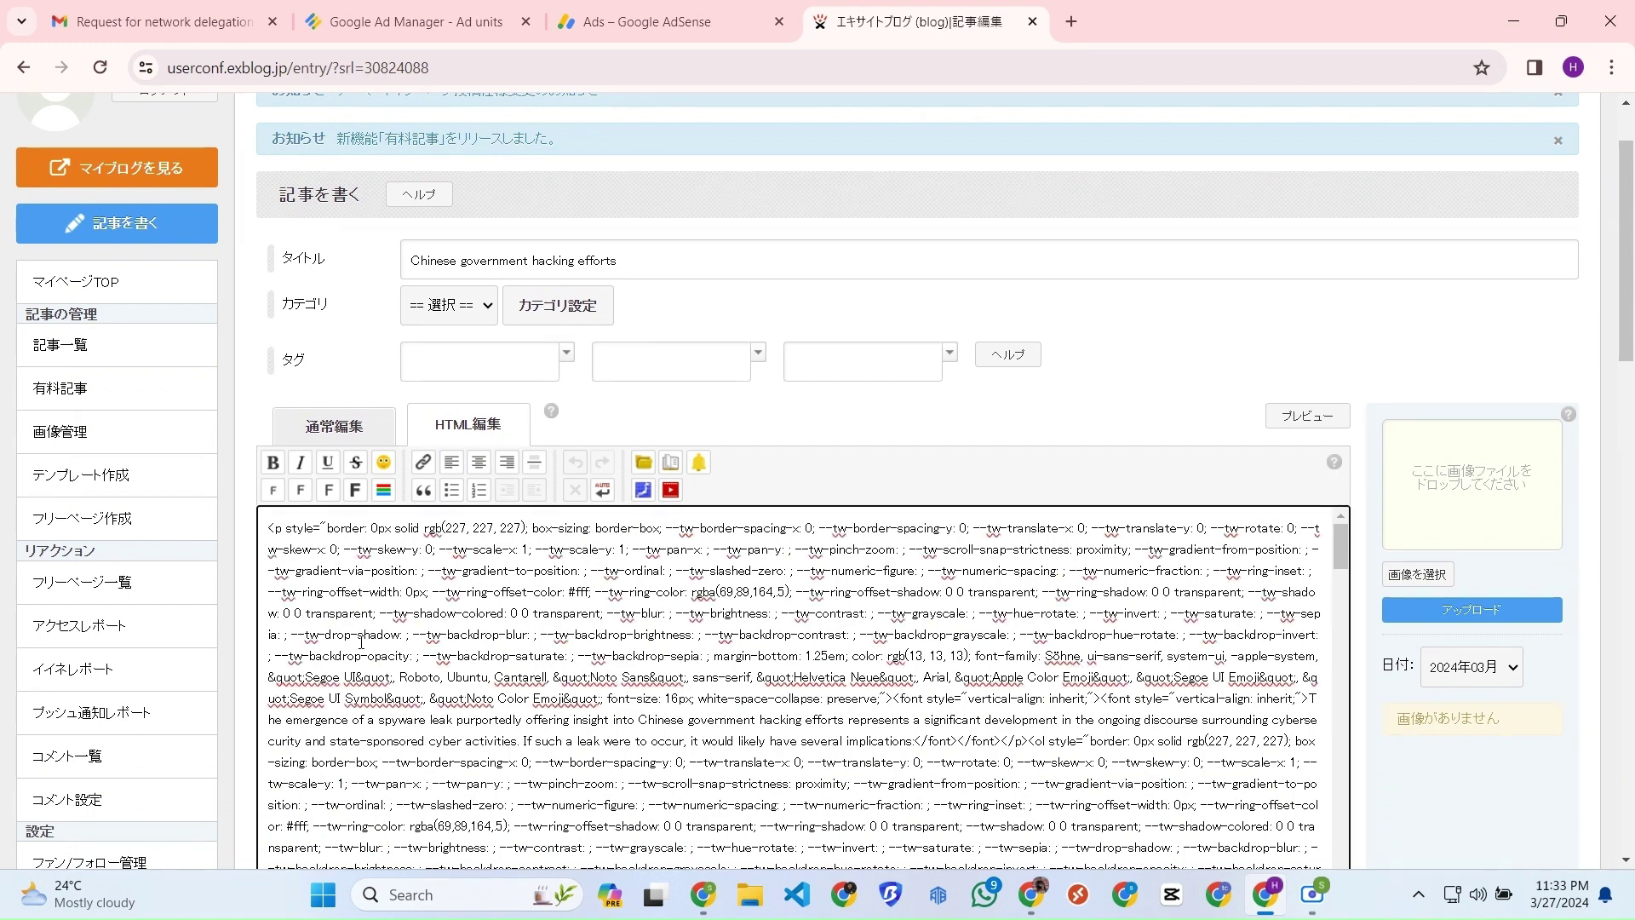
key(Return)
key(Return)
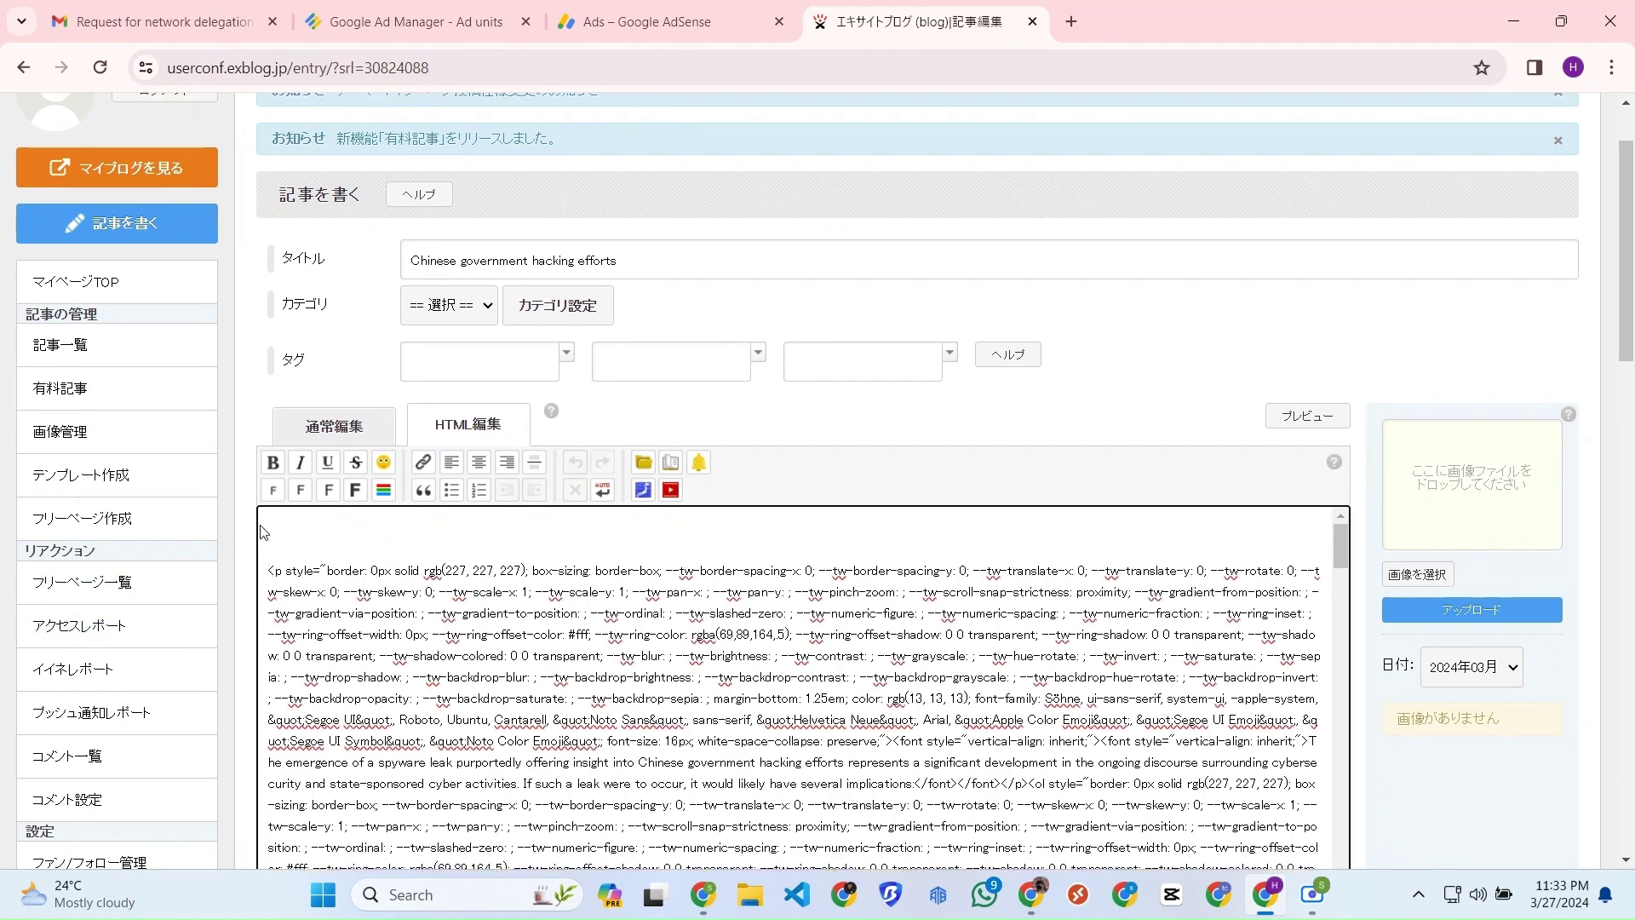
click(1032, 894)
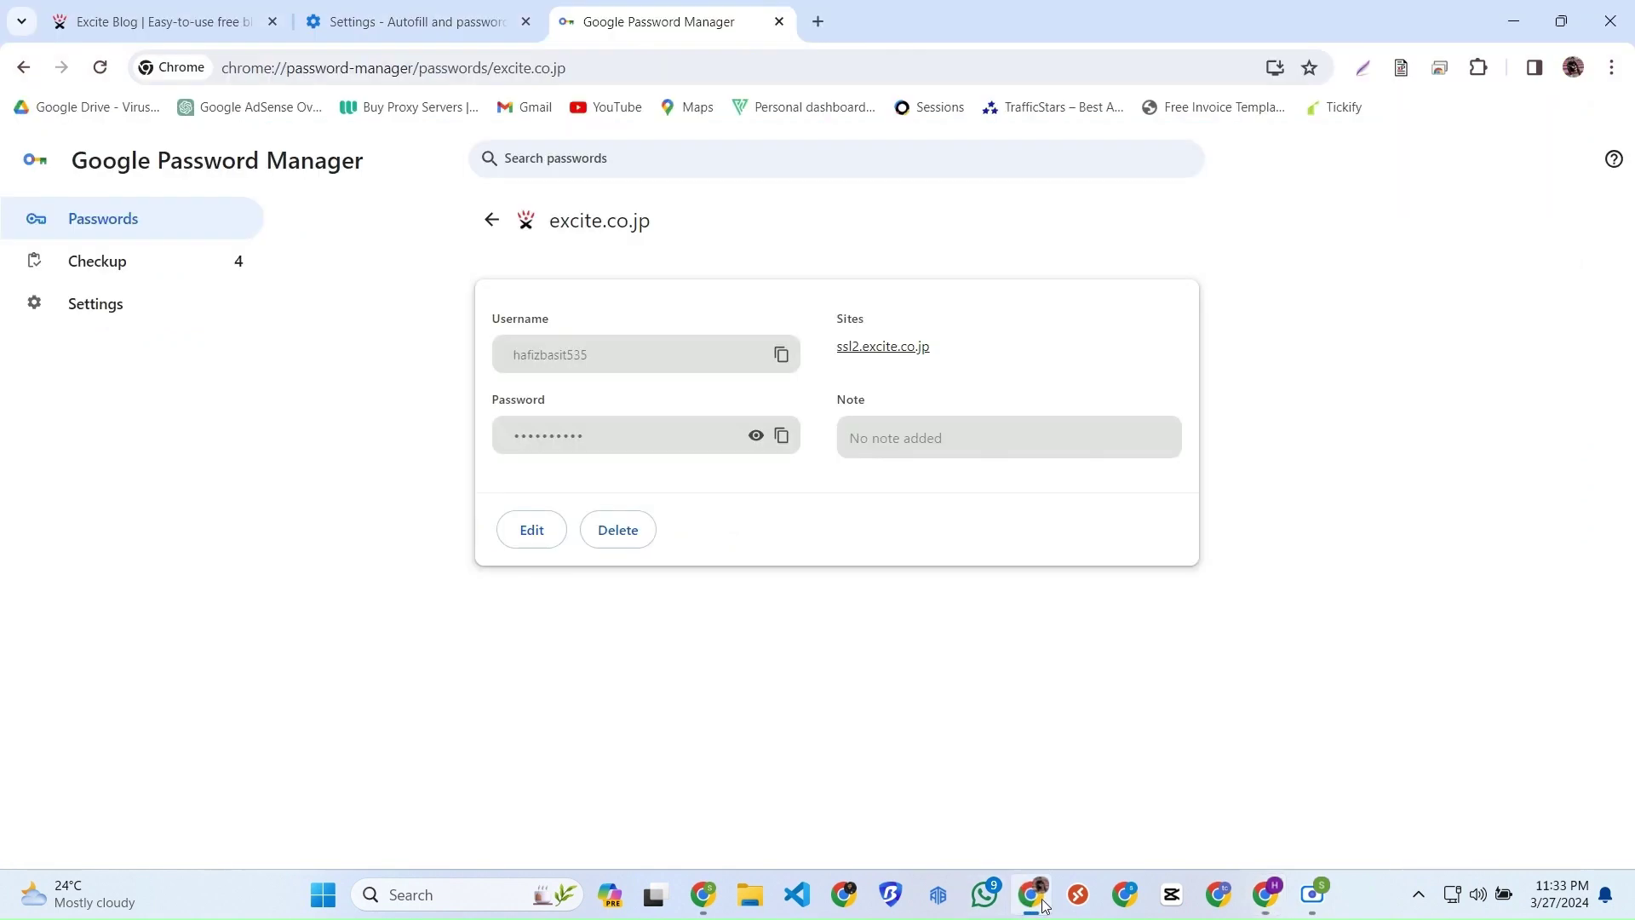
Copy the Document header tag from Ad Manager and paste it at the top of the article HTML.
click(1266, 894)
click(588, 10)
click(416, 21)
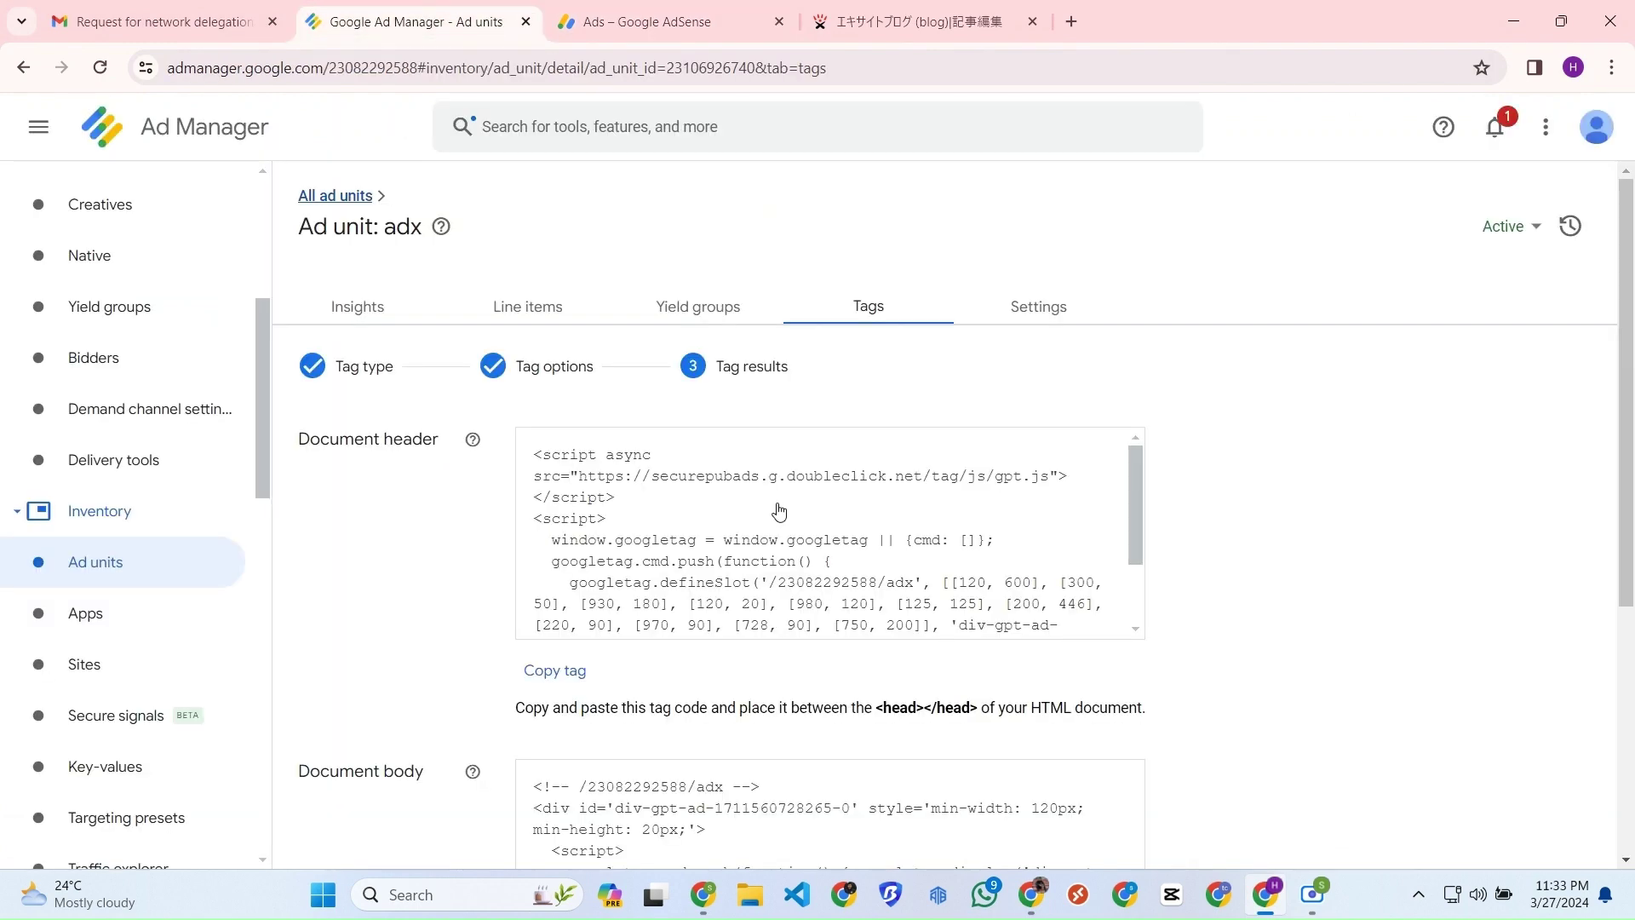
click(552, 671)
click(916, 21)
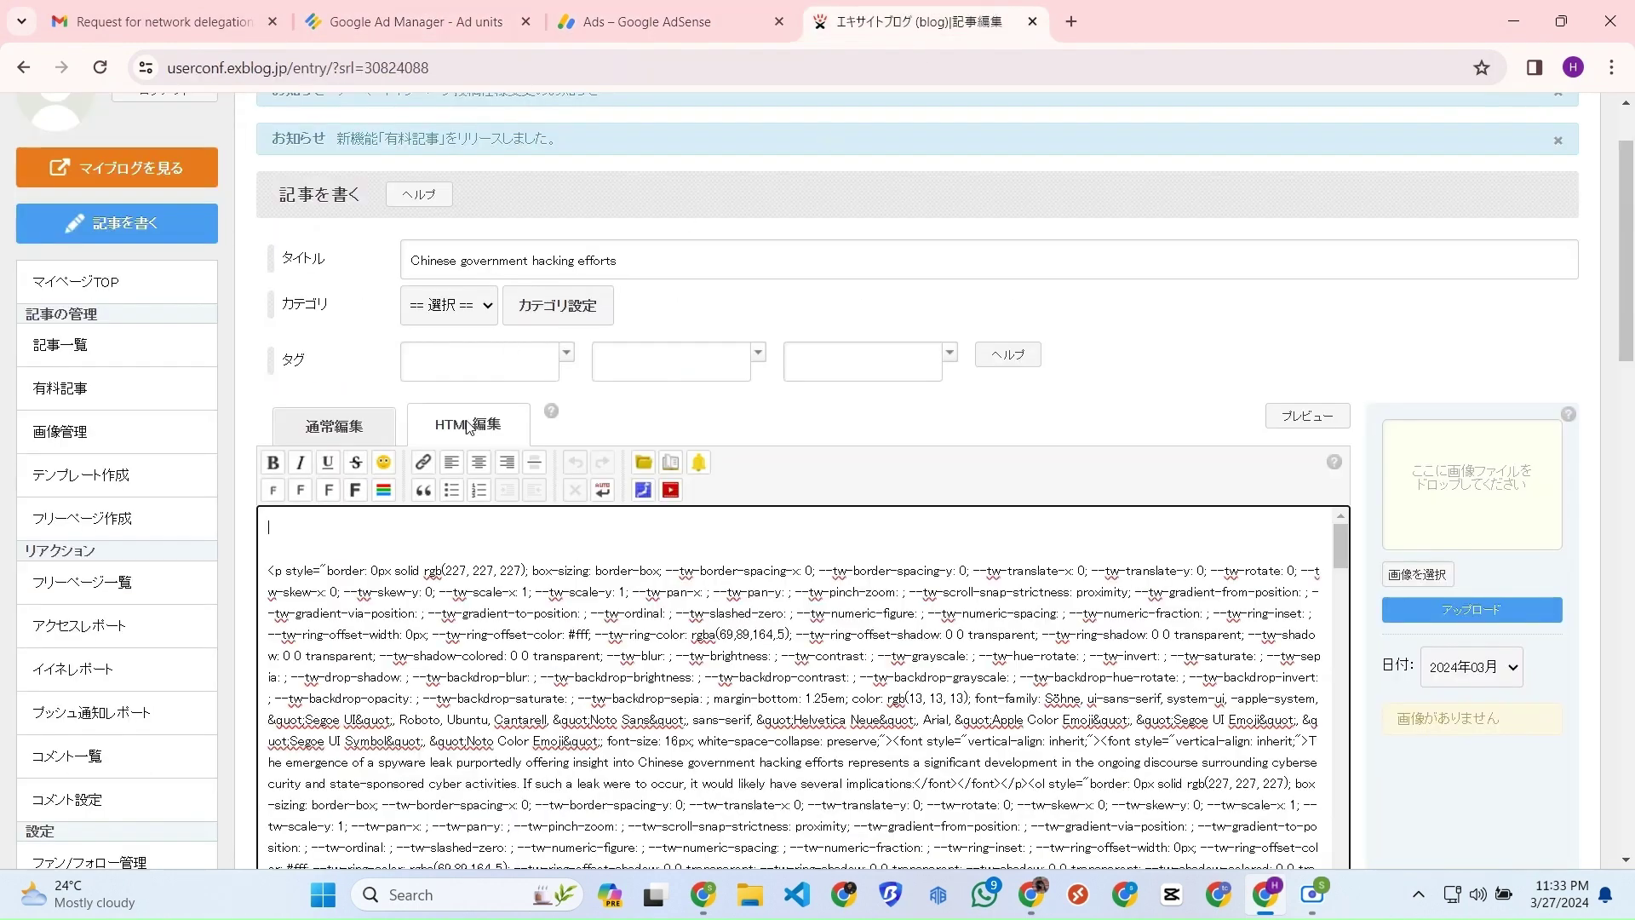
key(ctrl+v)
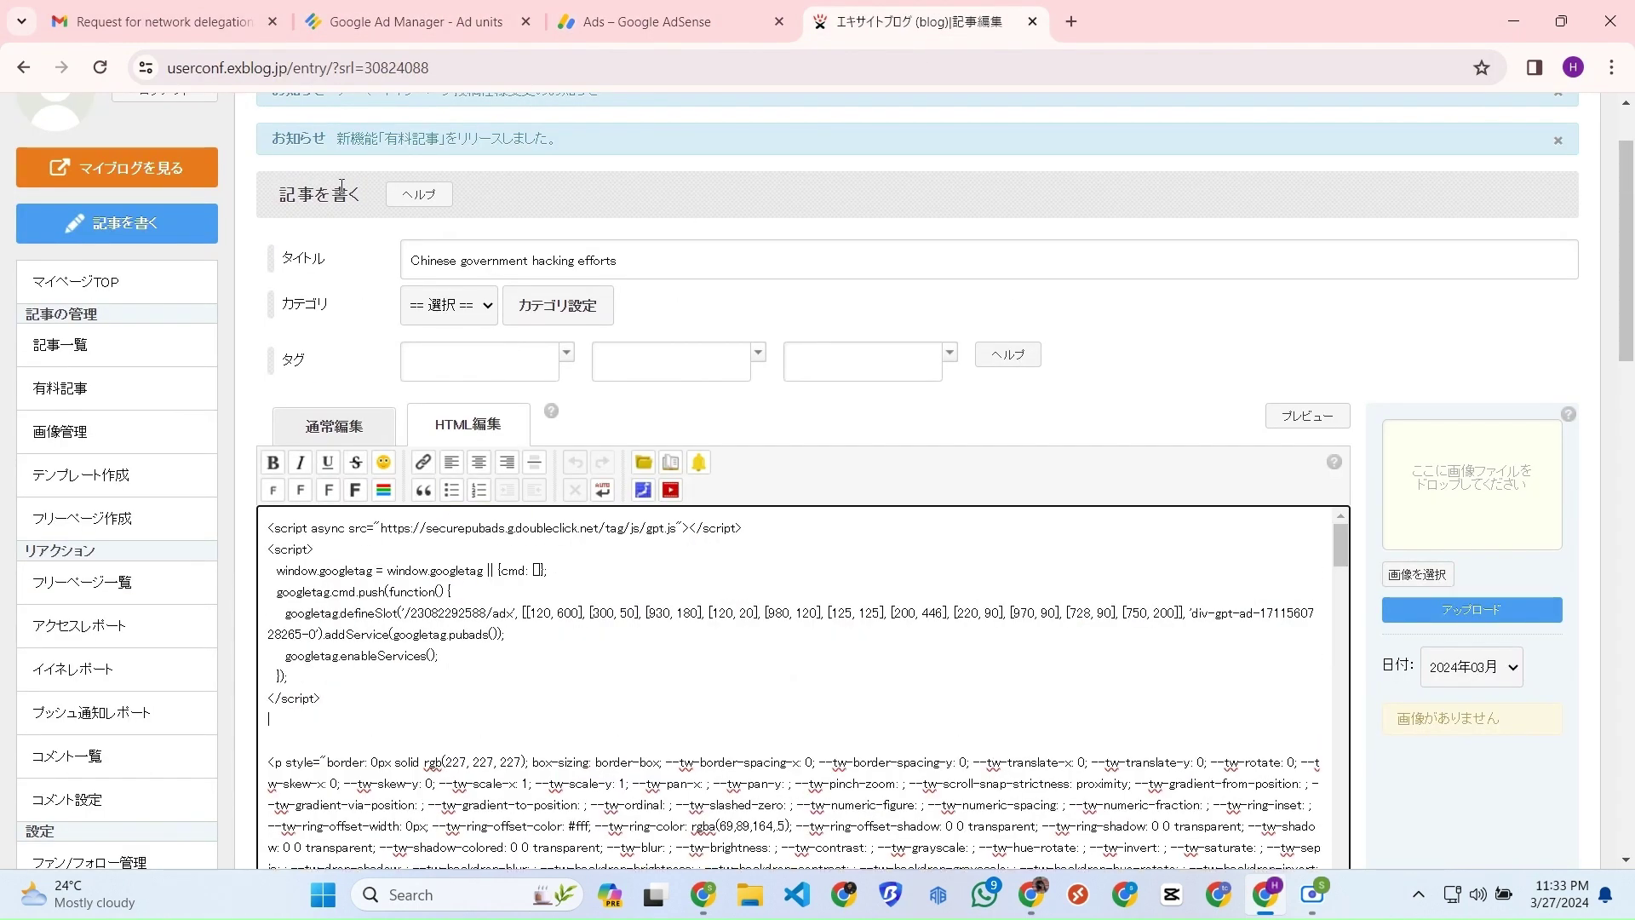
Copy the Document body tag and paste it below the header script in the article HTML.
click(417, 22)
scroll(573, 602, down, 5)
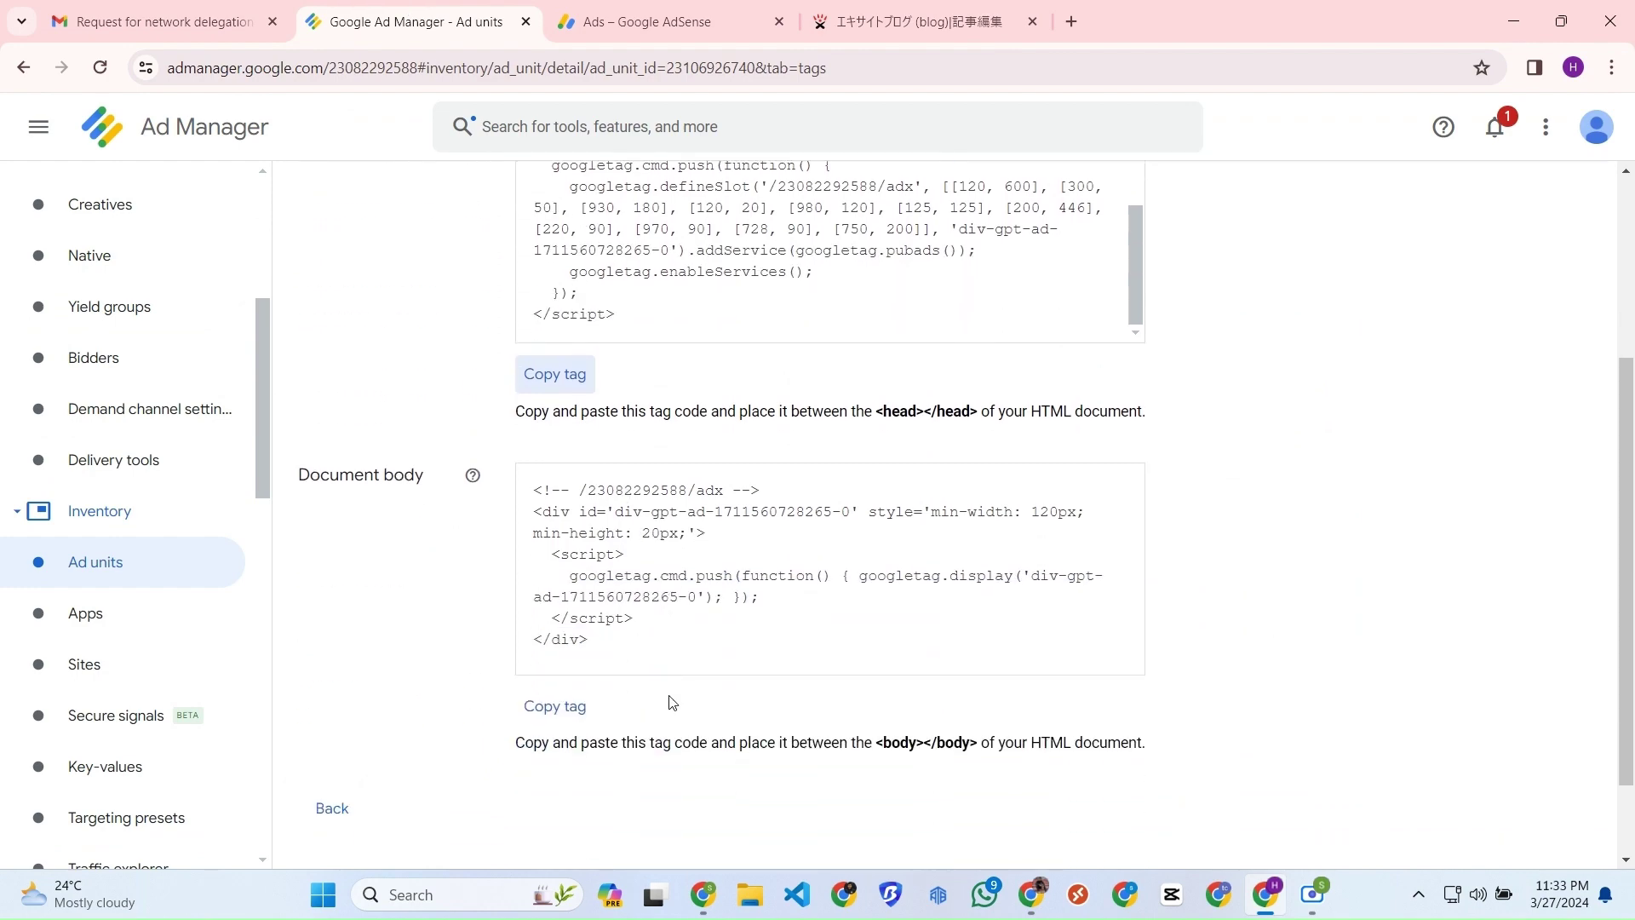
click(552, 686)
click(903, 22)
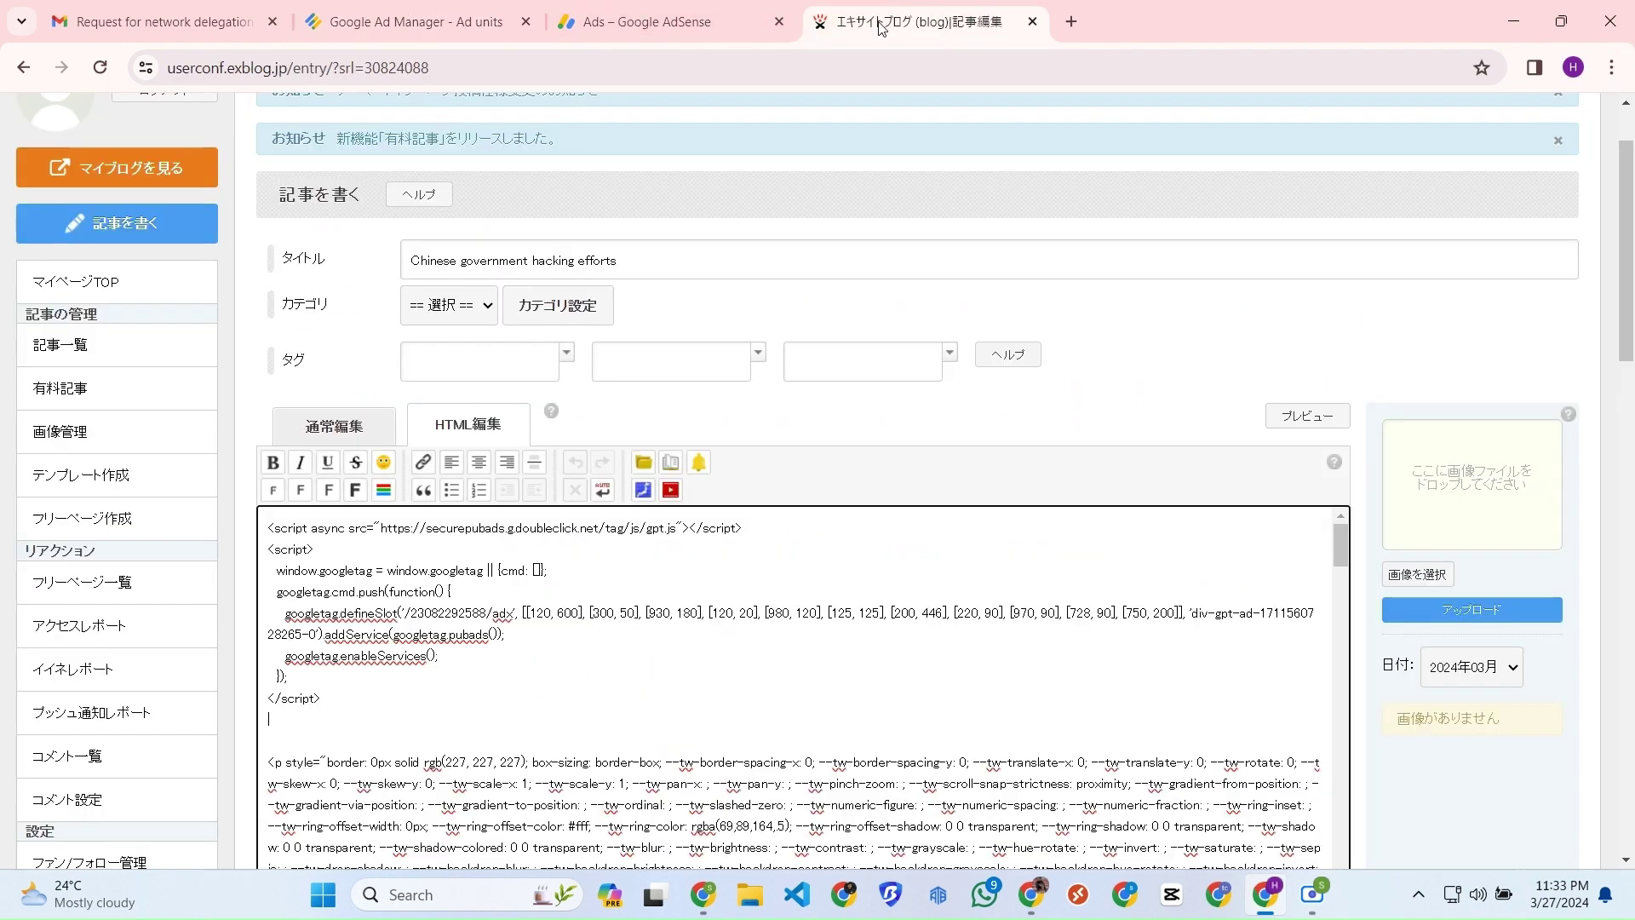
click(313, 717)
key(ctrl+v)
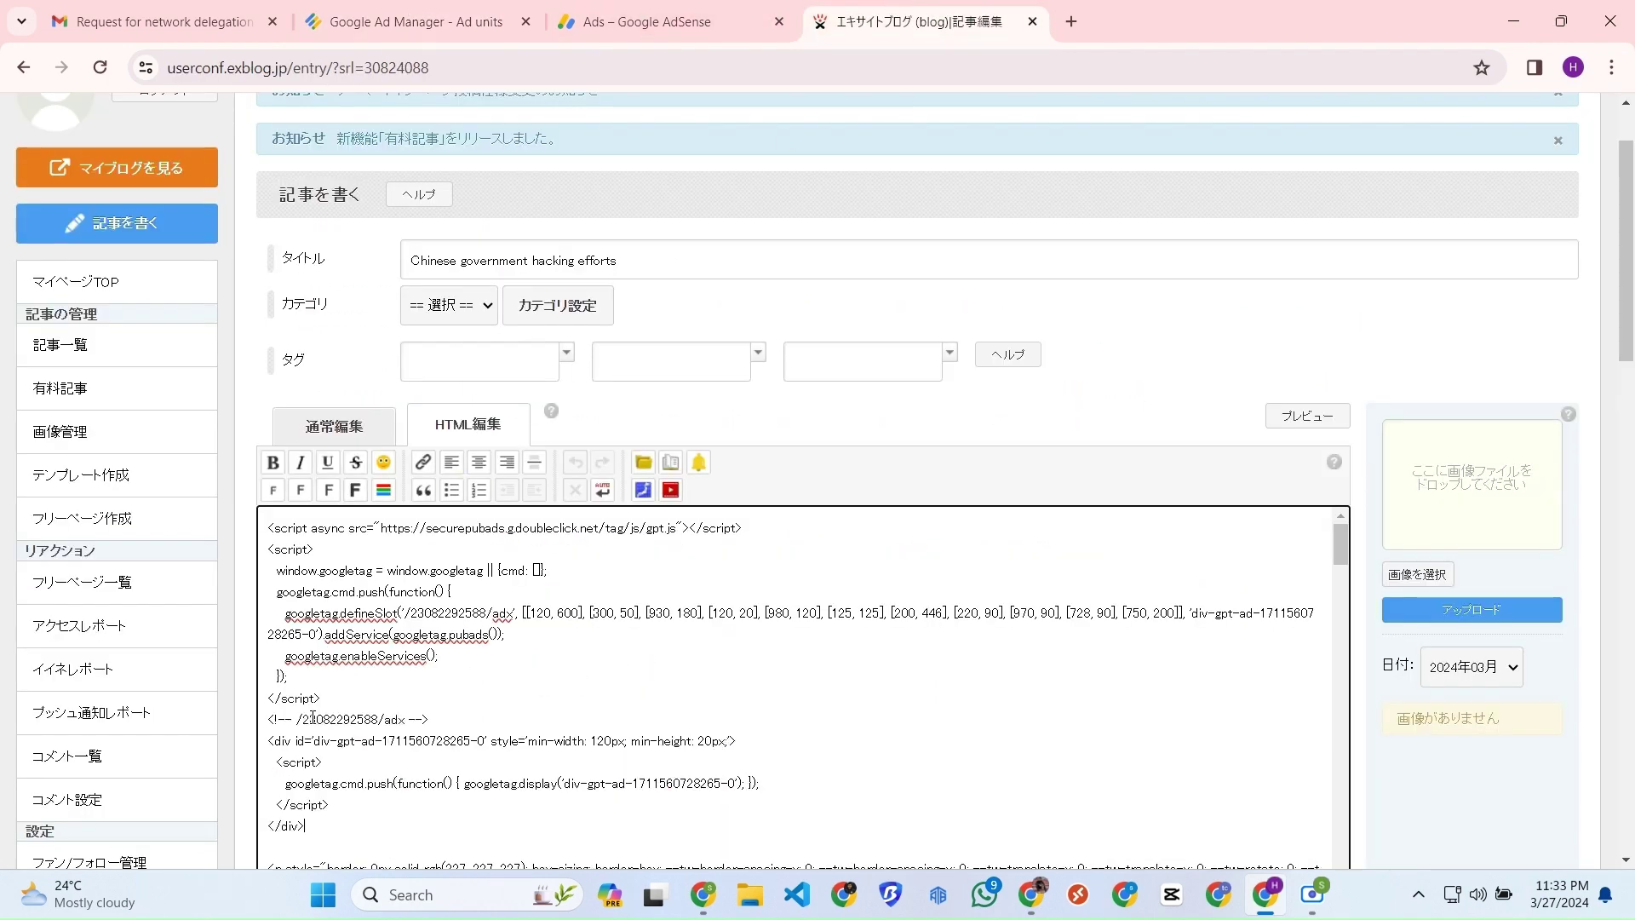
scroll(931, 302, down, 15)
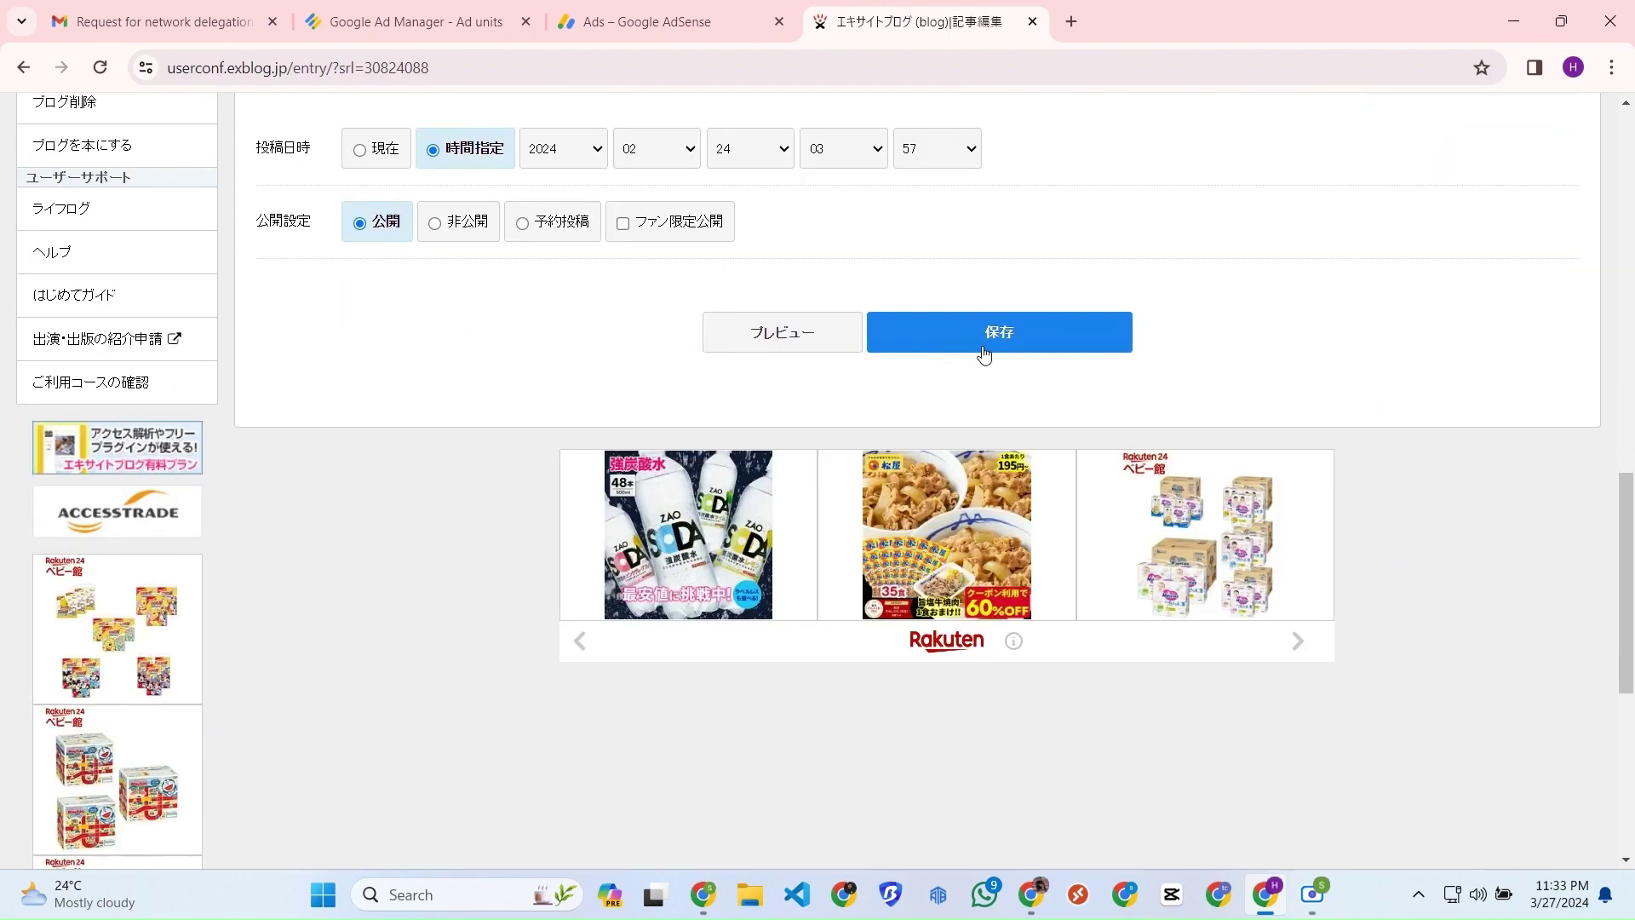
Try saving the article with the ad tags, which is rejected because the gpt.js script tag isn't allowed.
click(987, 341)
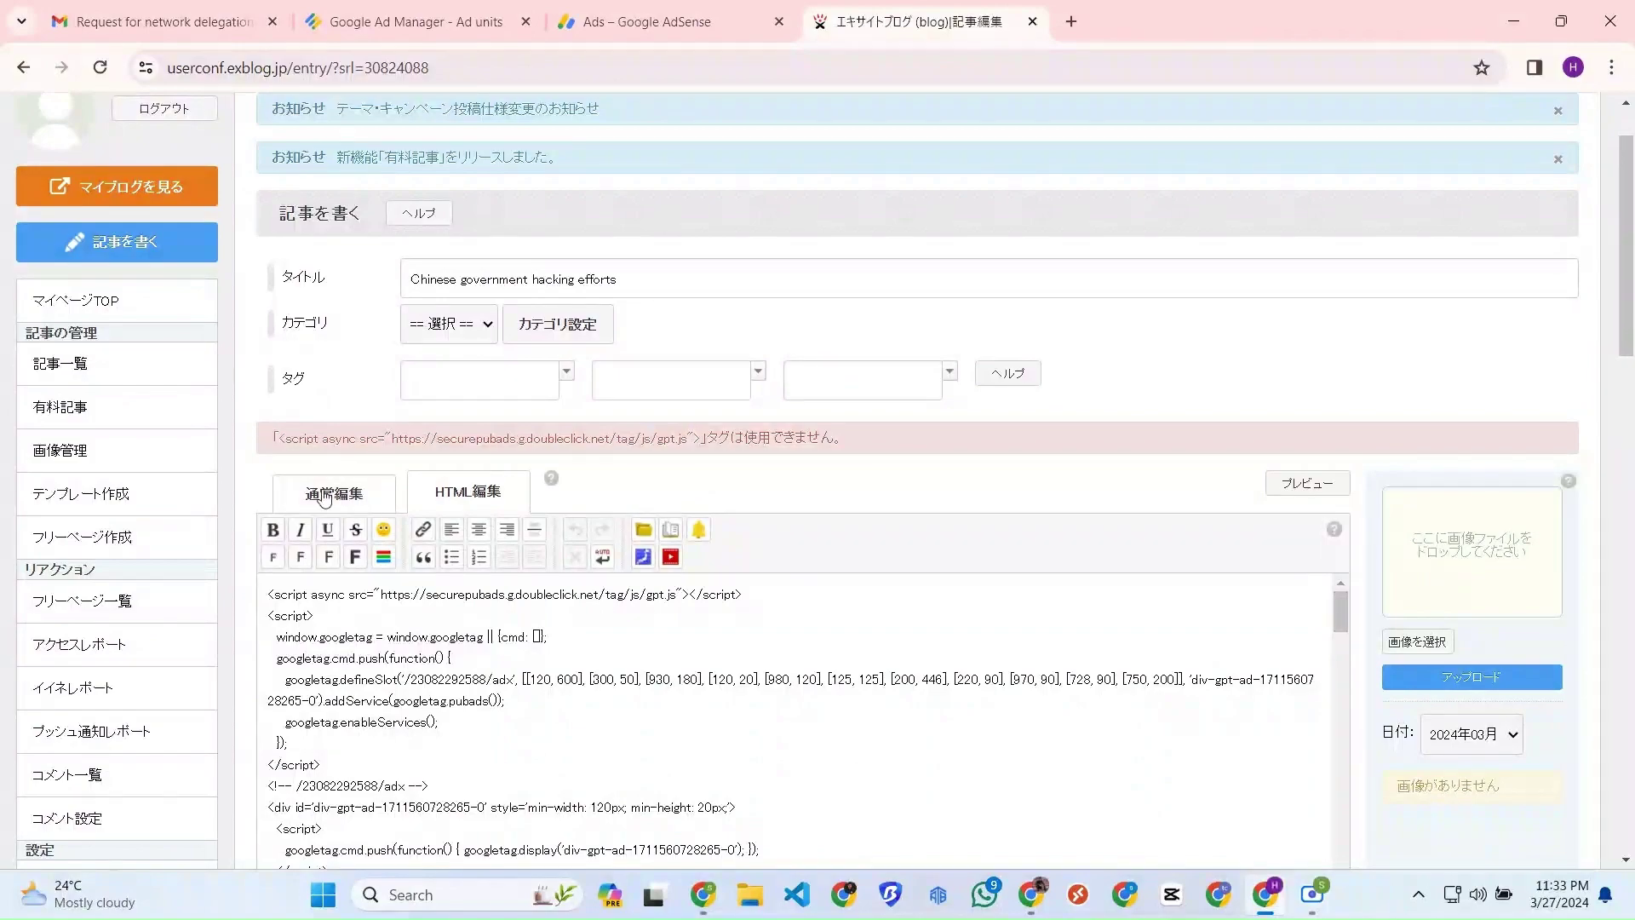
scroll(332, 489, down, 15)
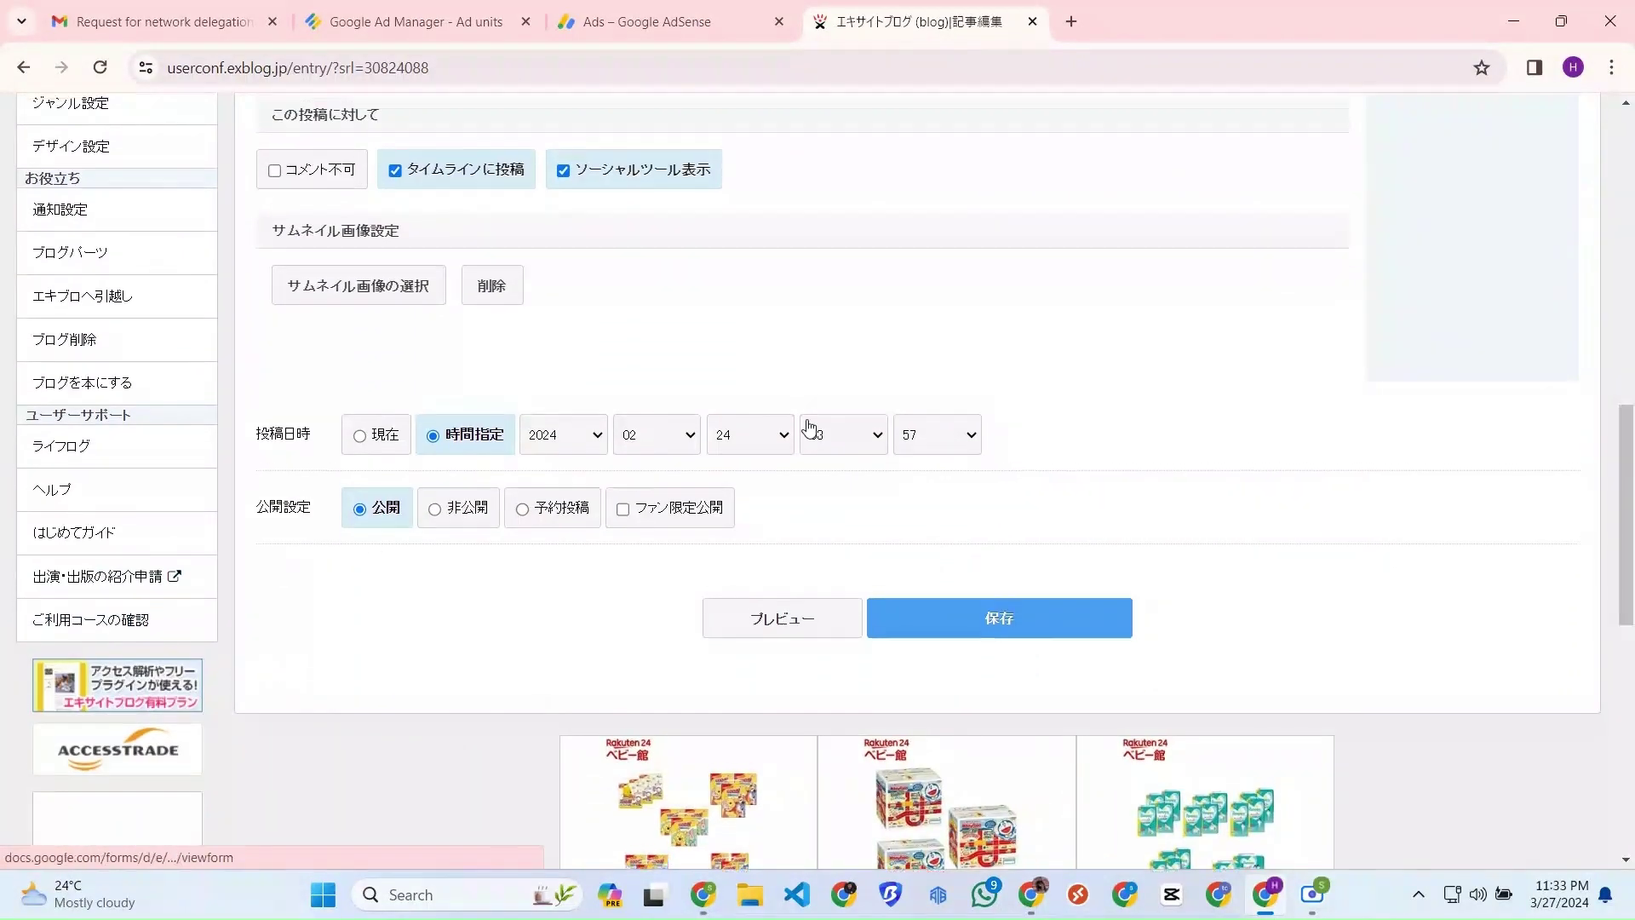
scroll(905, 401, up, 15)
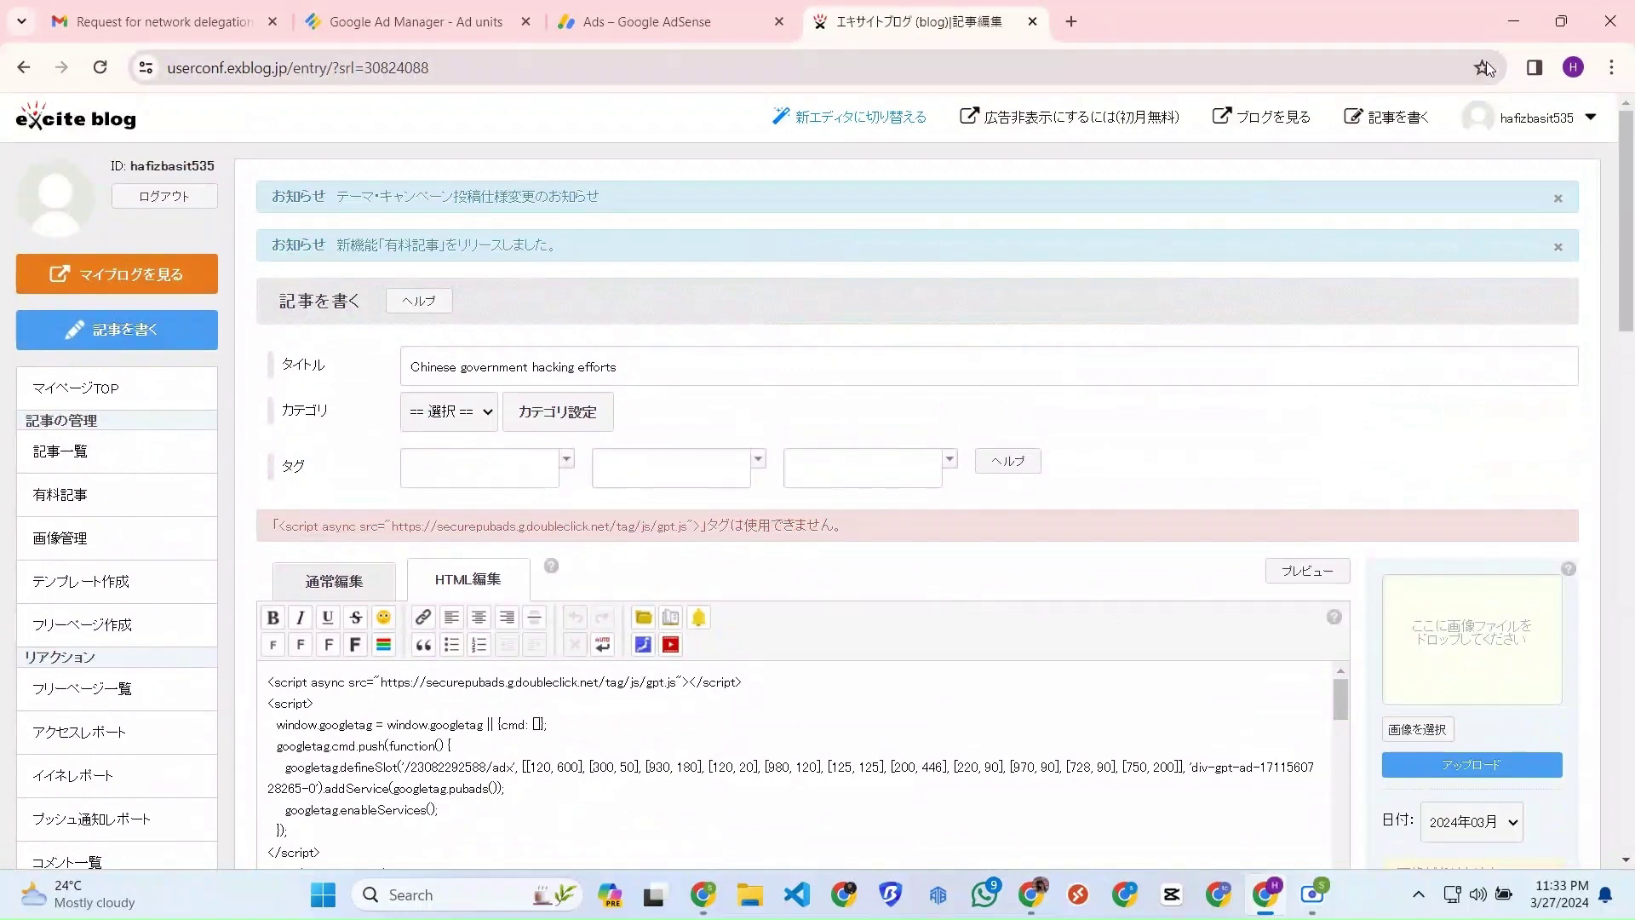
click(1533, 68)
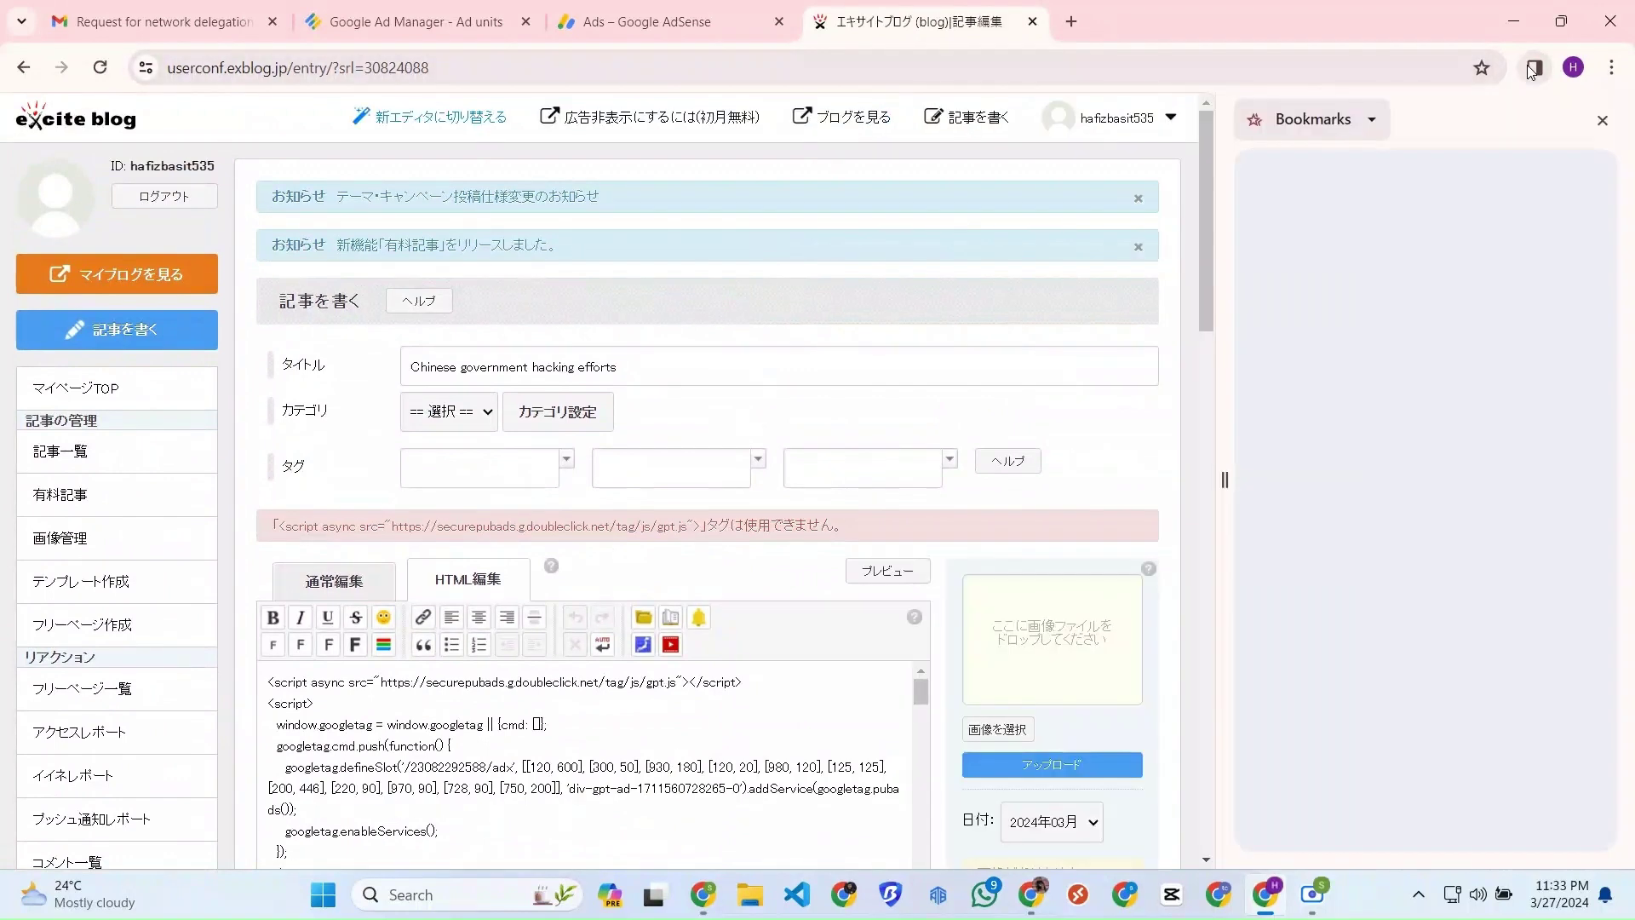
click(1604, 120)
click(1390, 70)
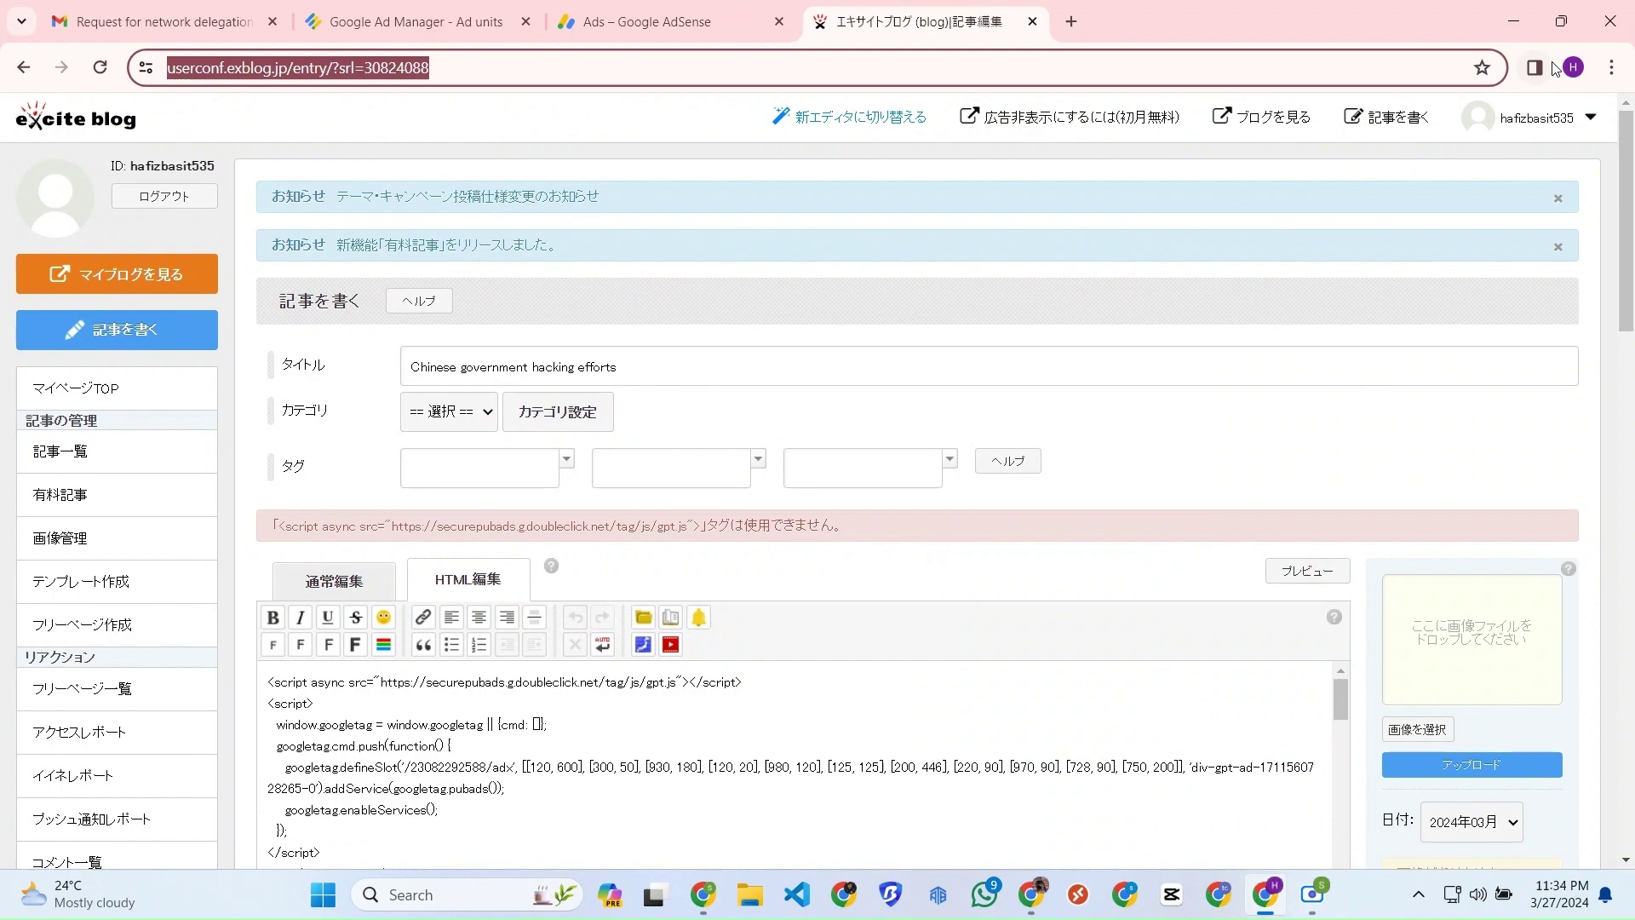
click(1611, 69)
click(1404, 14)
Open the publication request form in a new tab, stop auto-translating Japanese, then reload the article editor.
scroll(616, 341, down, 9)
scroll(83, 726, down, 4)
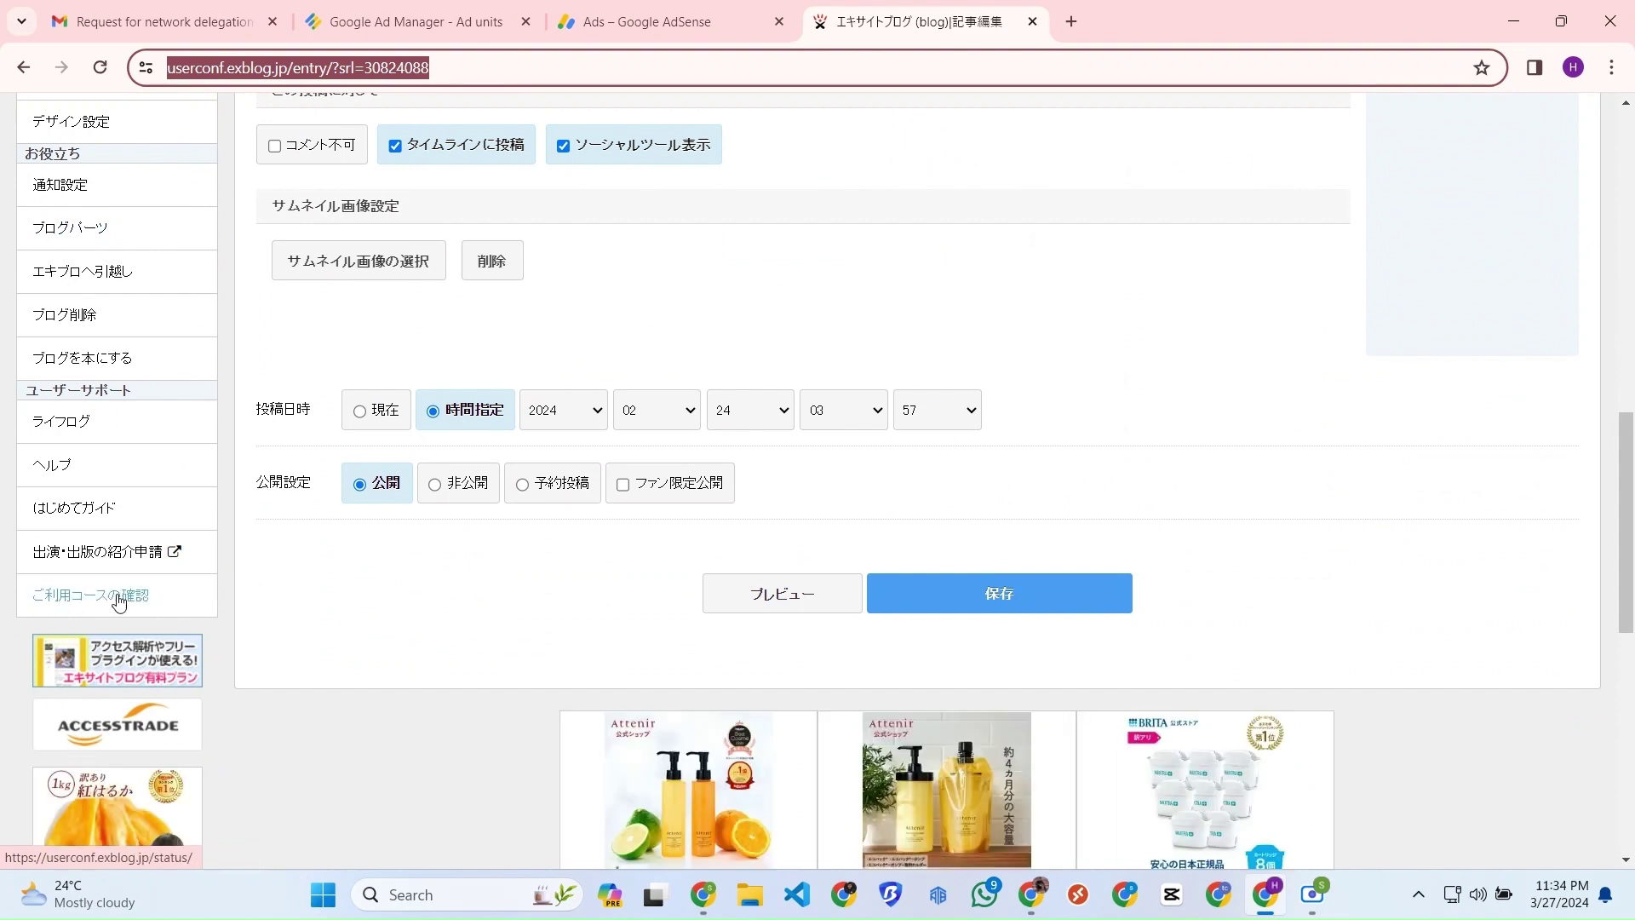
right_click(126, 558)
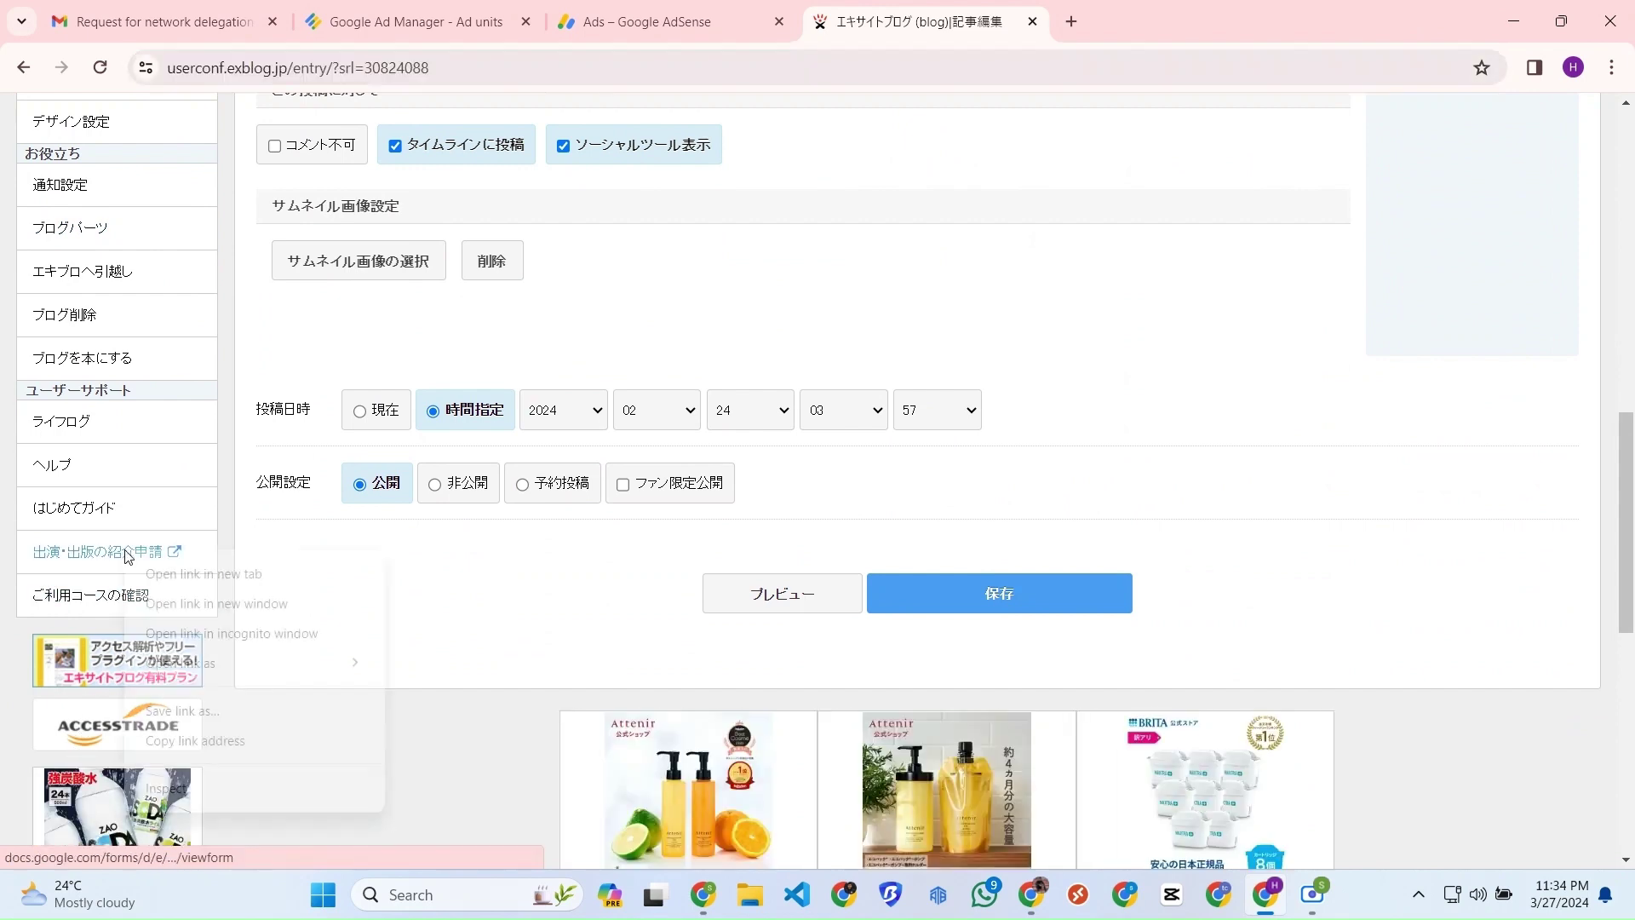
click(146, 575)
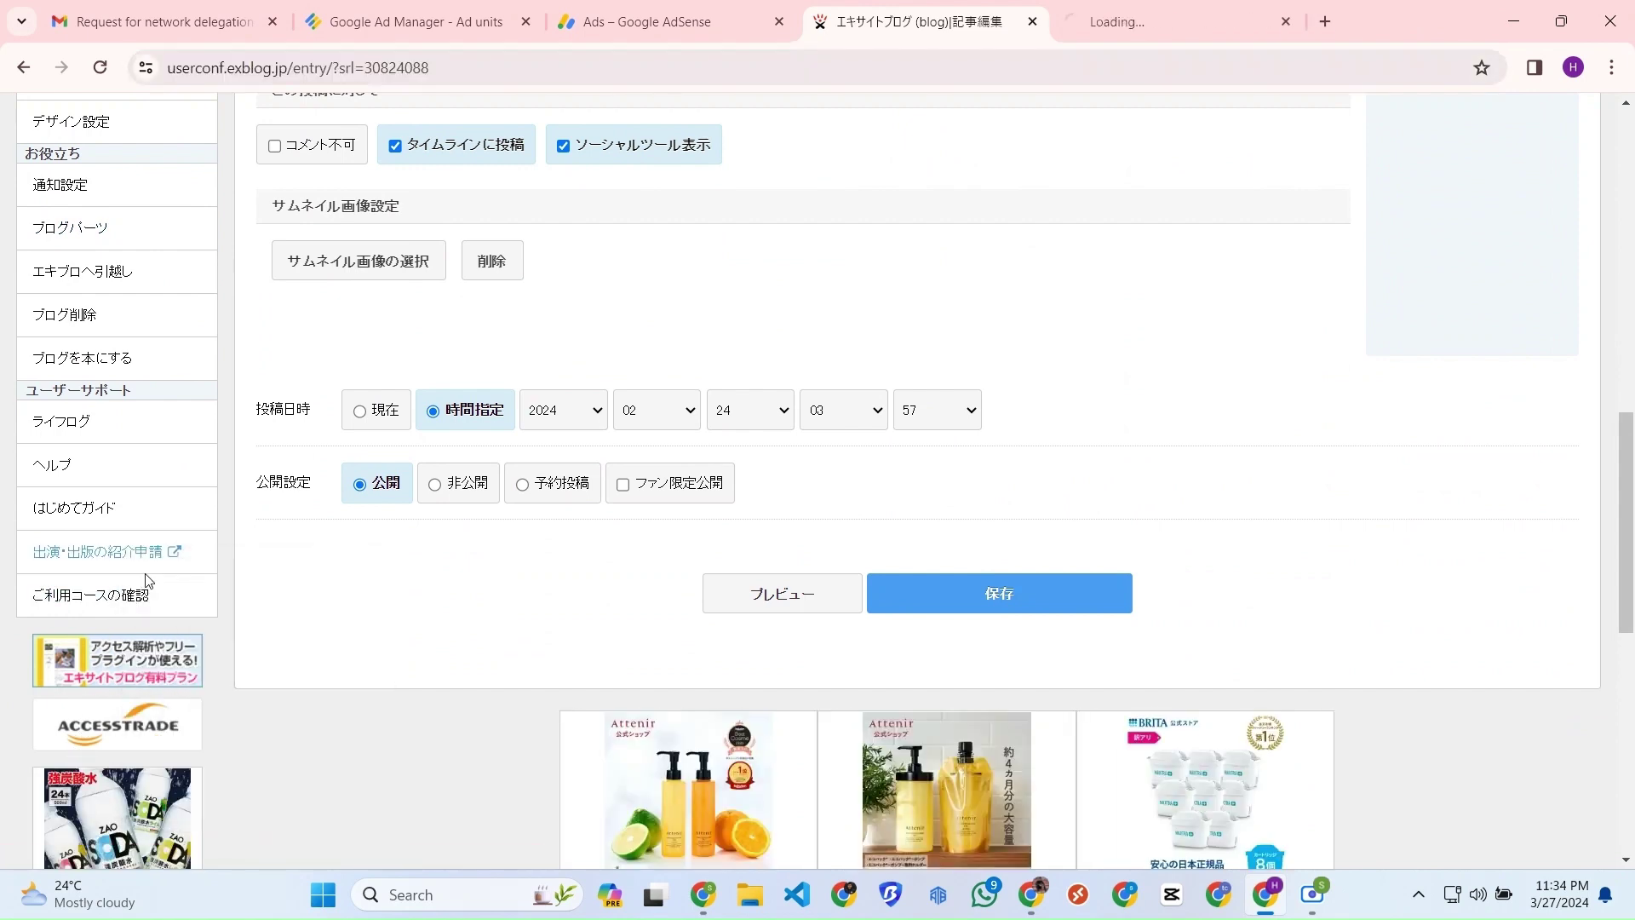
click(1181, 8)
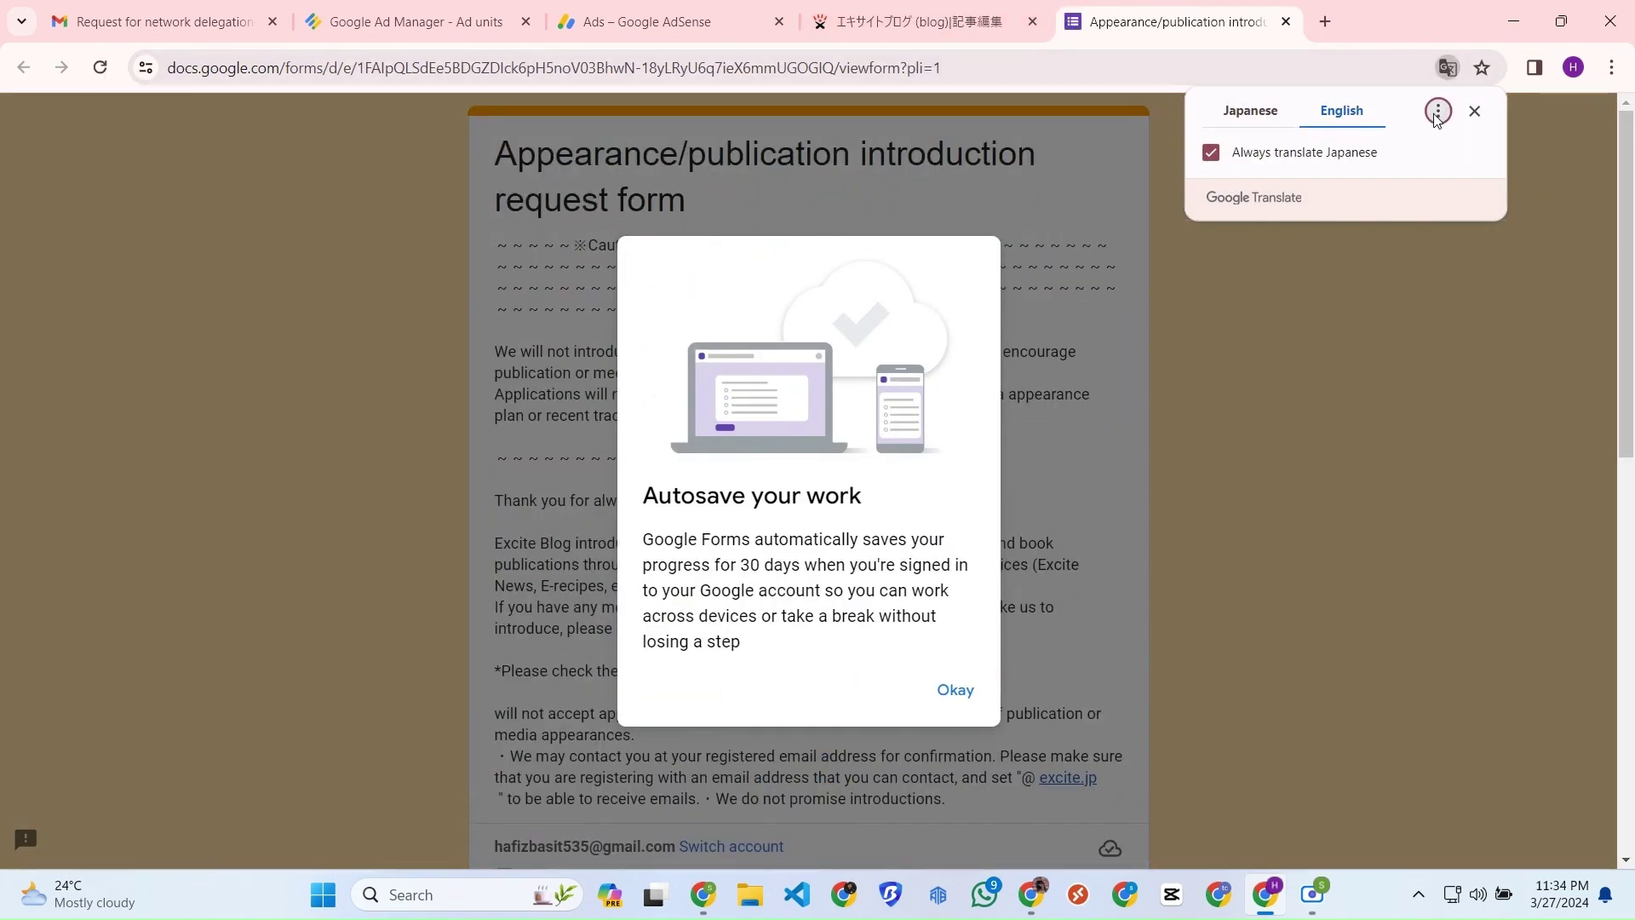
click(1438, 111)
click(1363, 189)
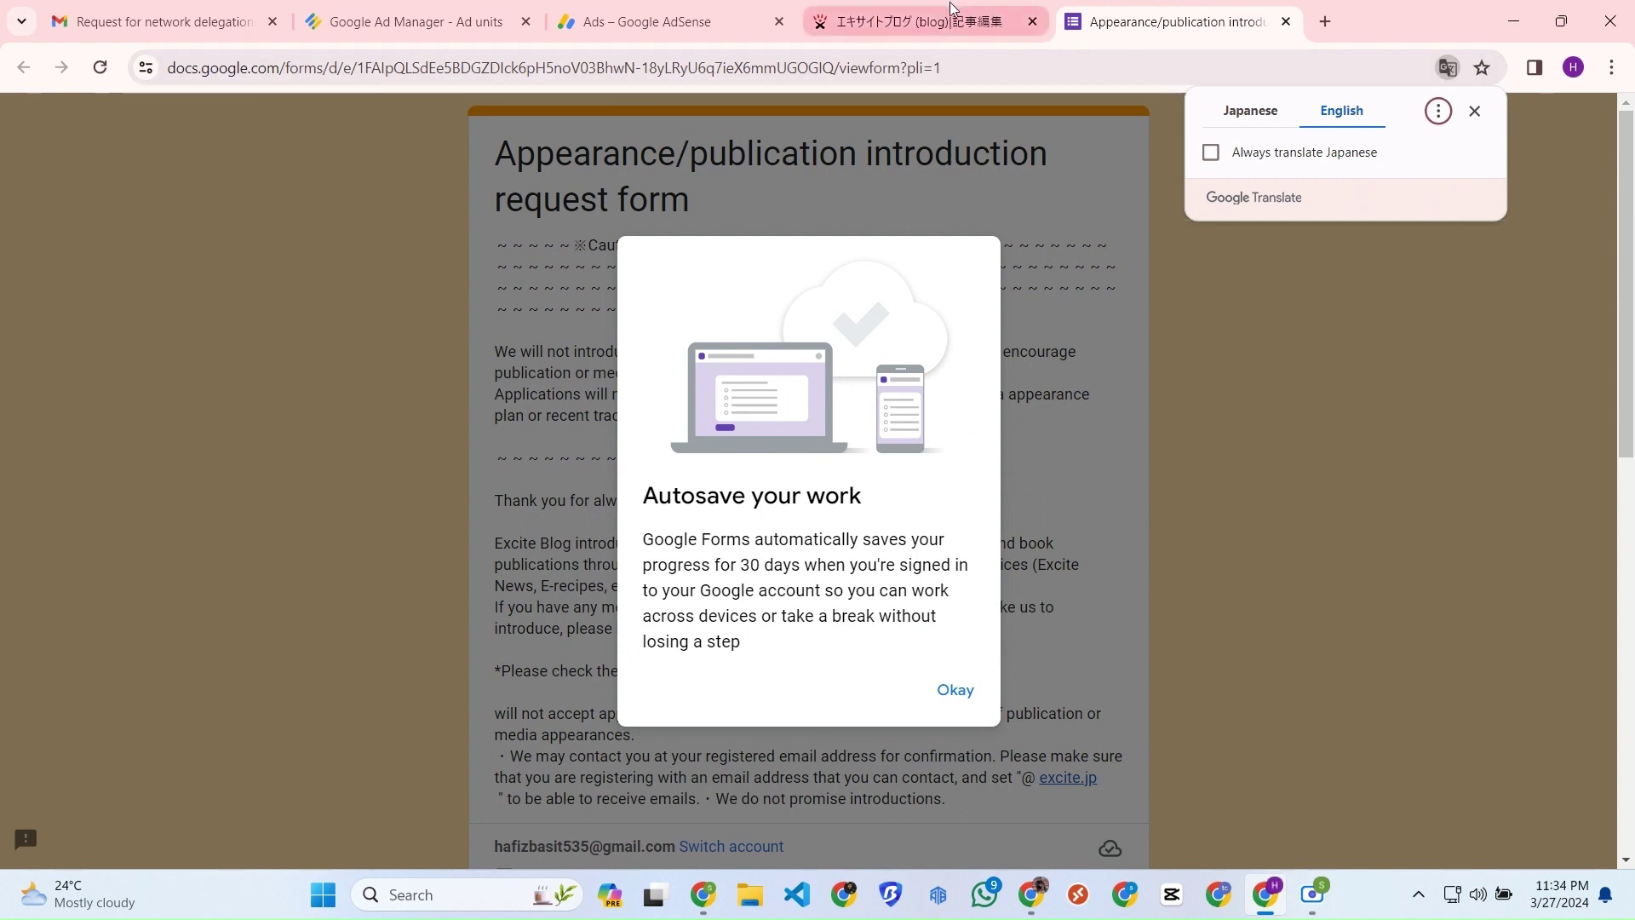
click(928, 21)
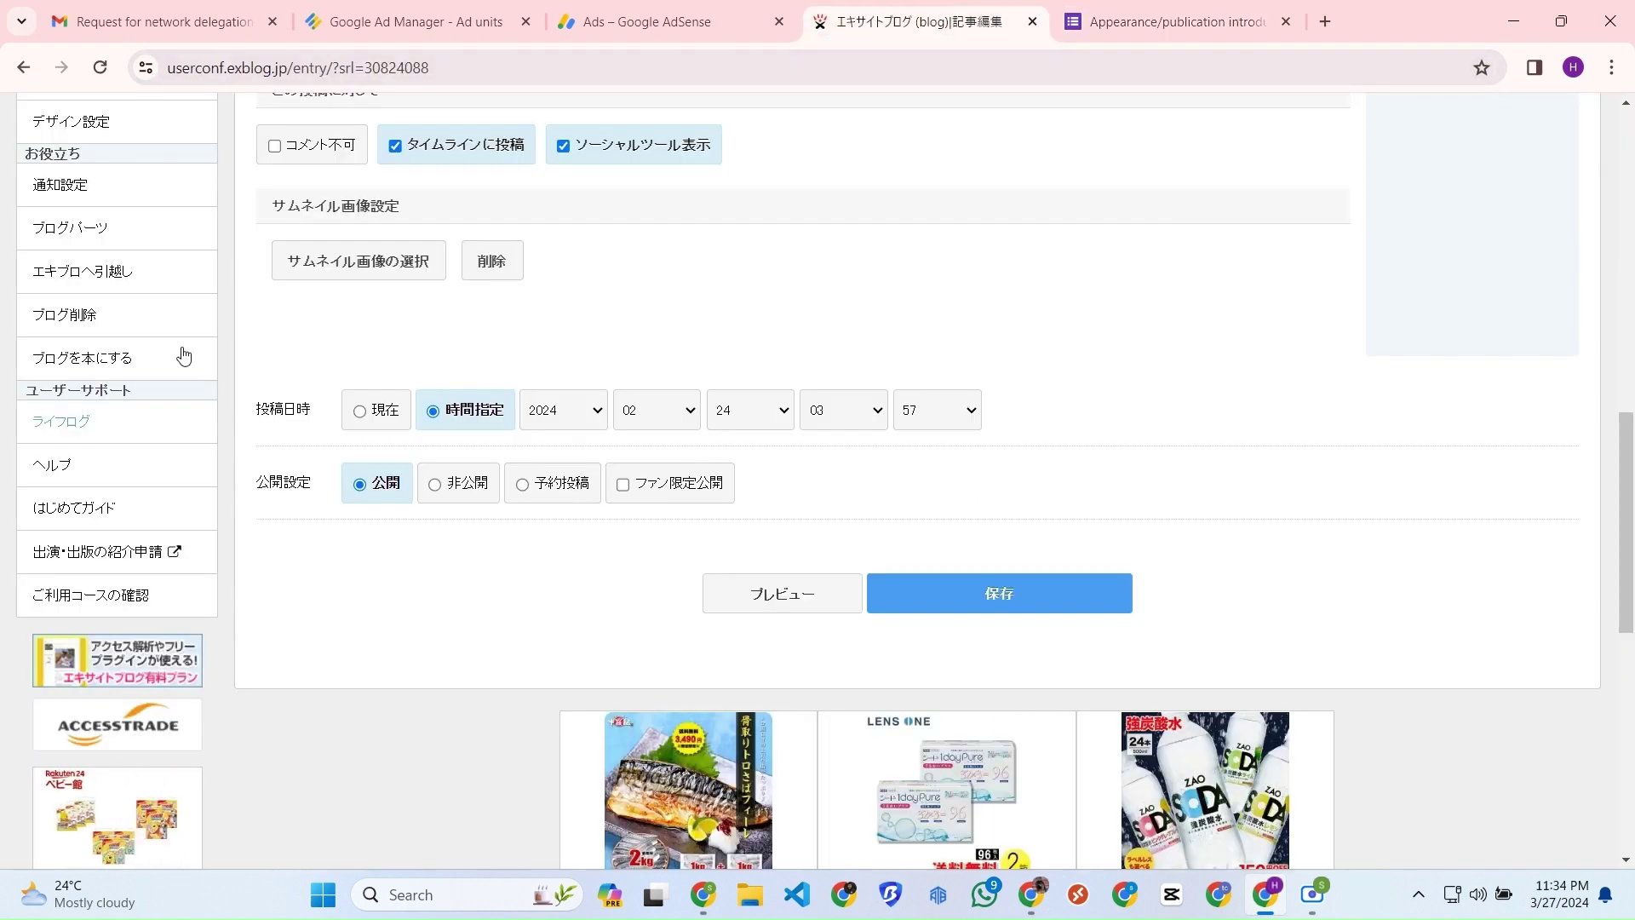
click(101, 70)
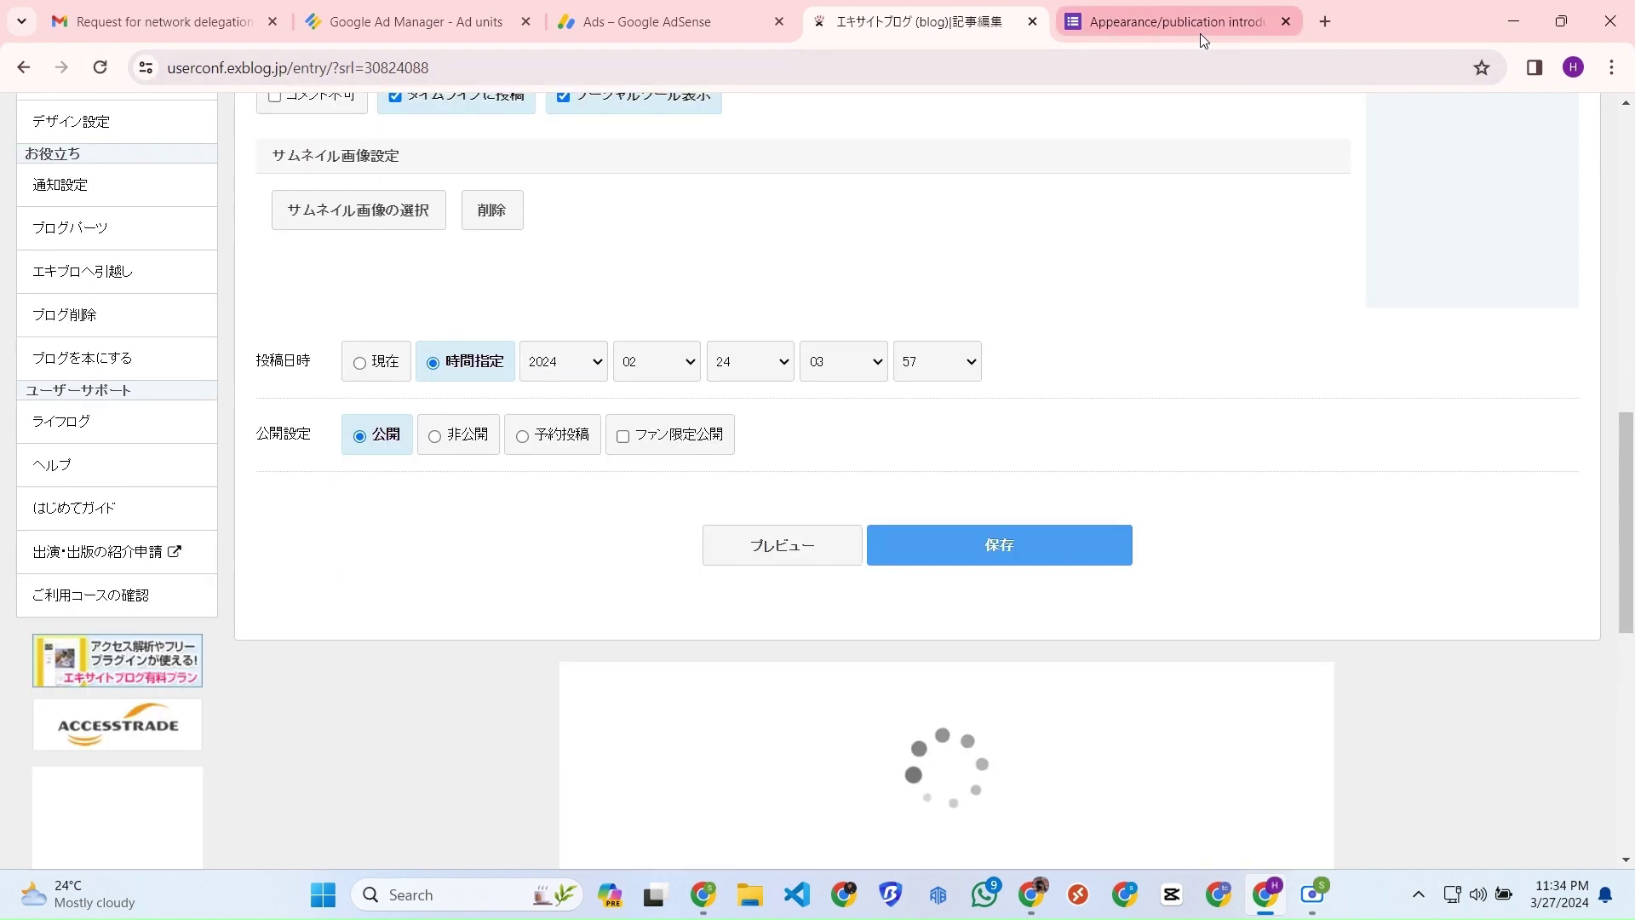
Close the request form tab and open the course check page, always translated into English.
click(1285, 21)
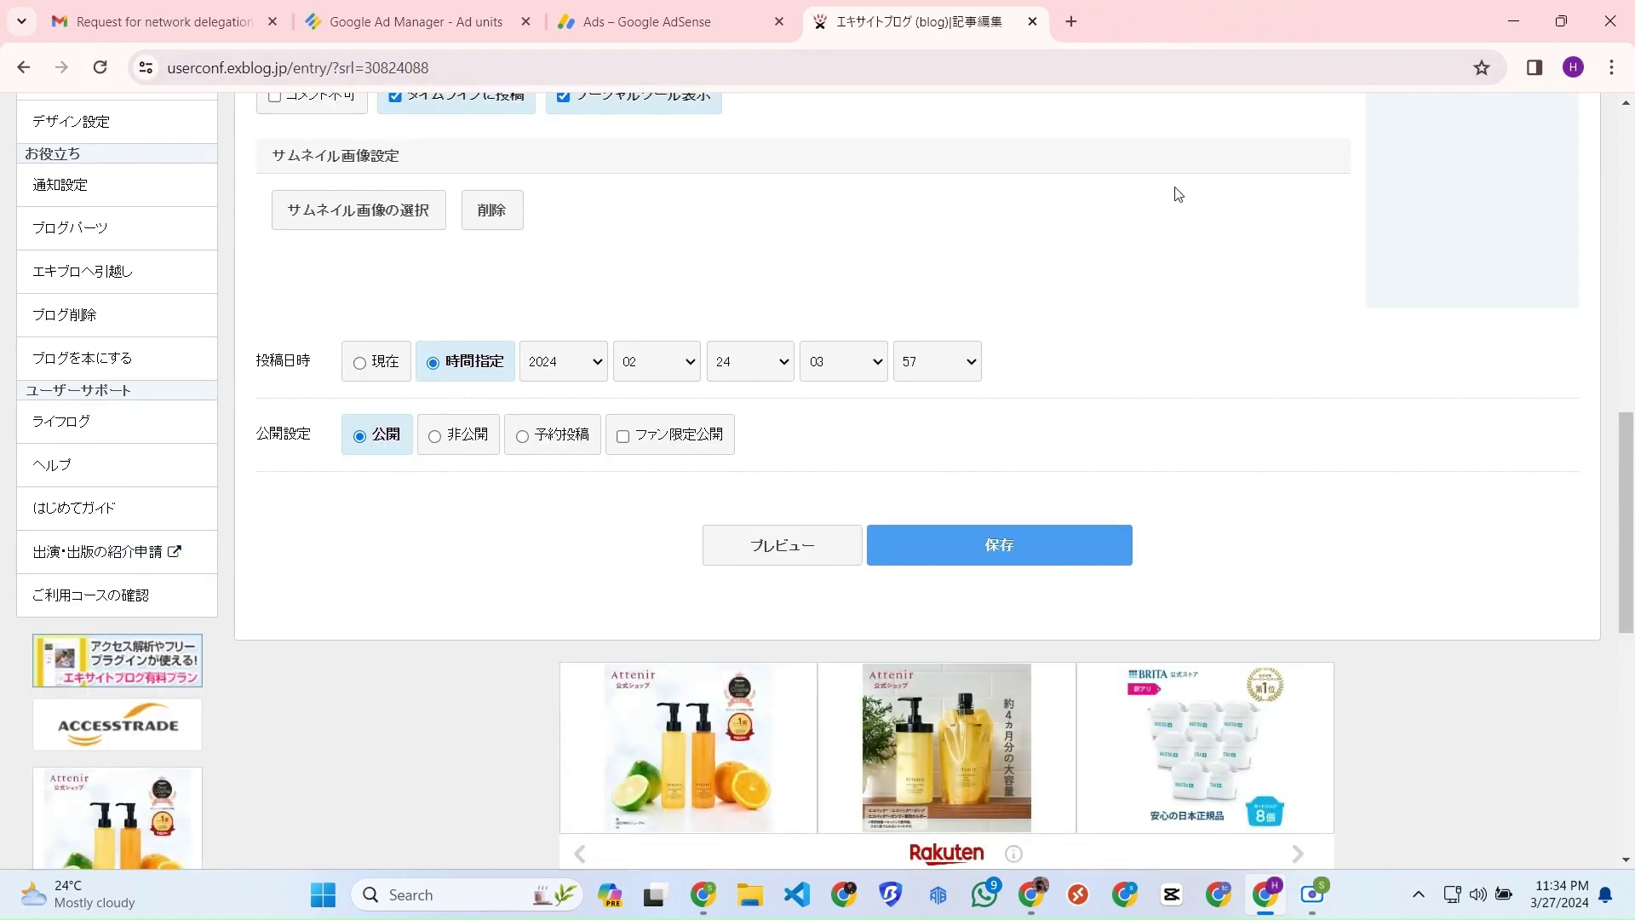
scroll(1199, 190, up, 3)
scroll(61, 575, down, 5)
scroll(64, 545, up, 1)
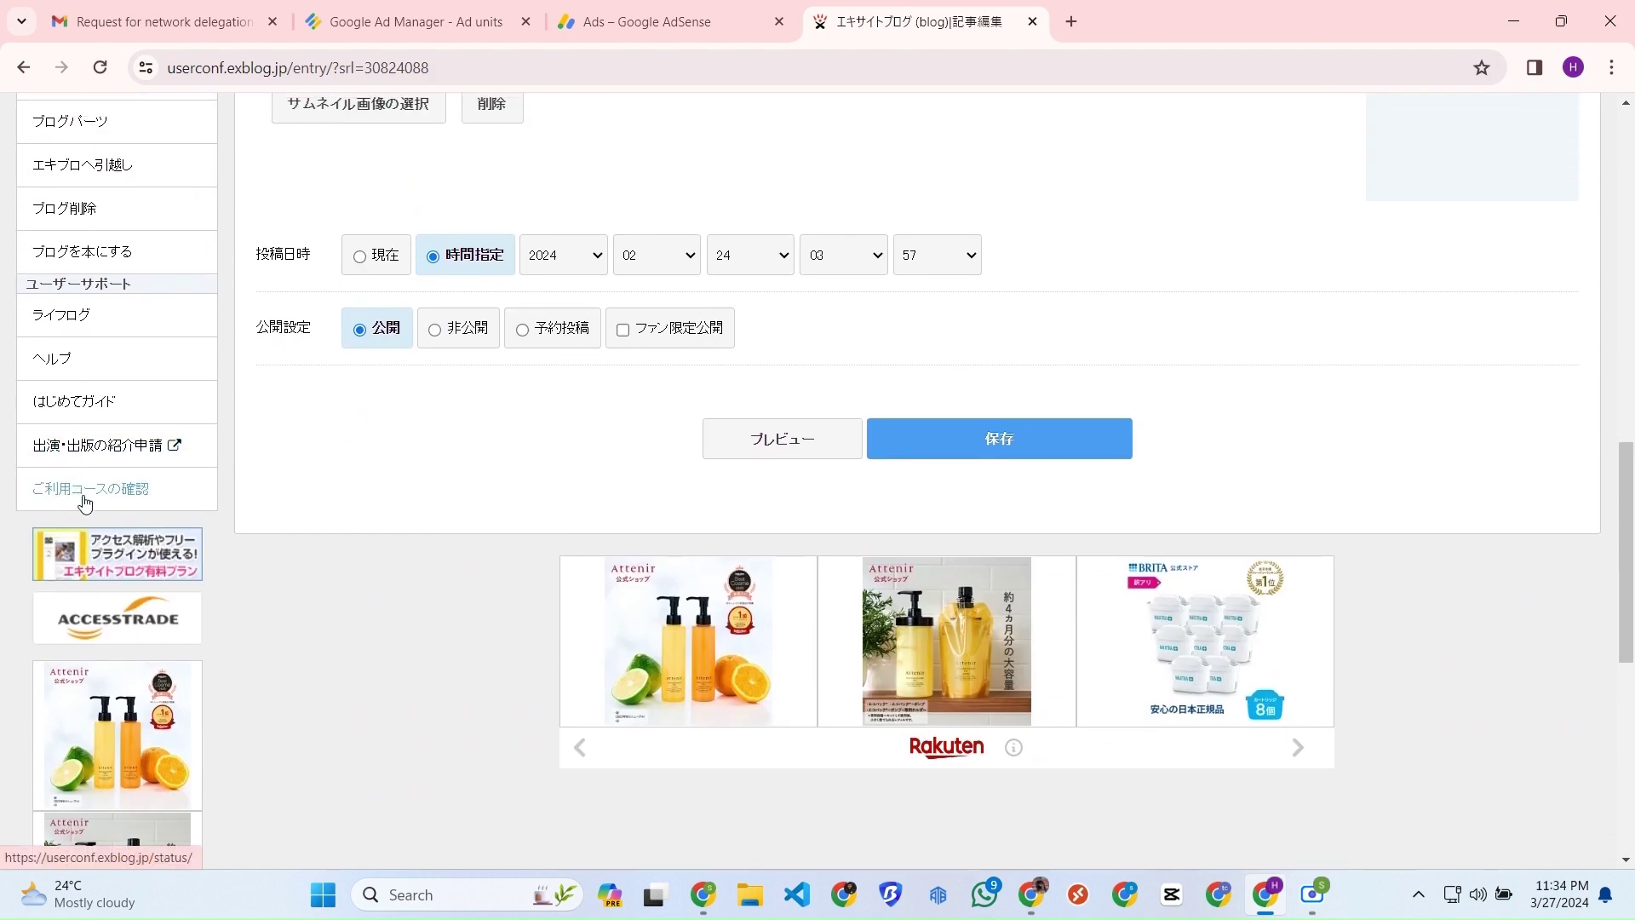
click(86, 501)
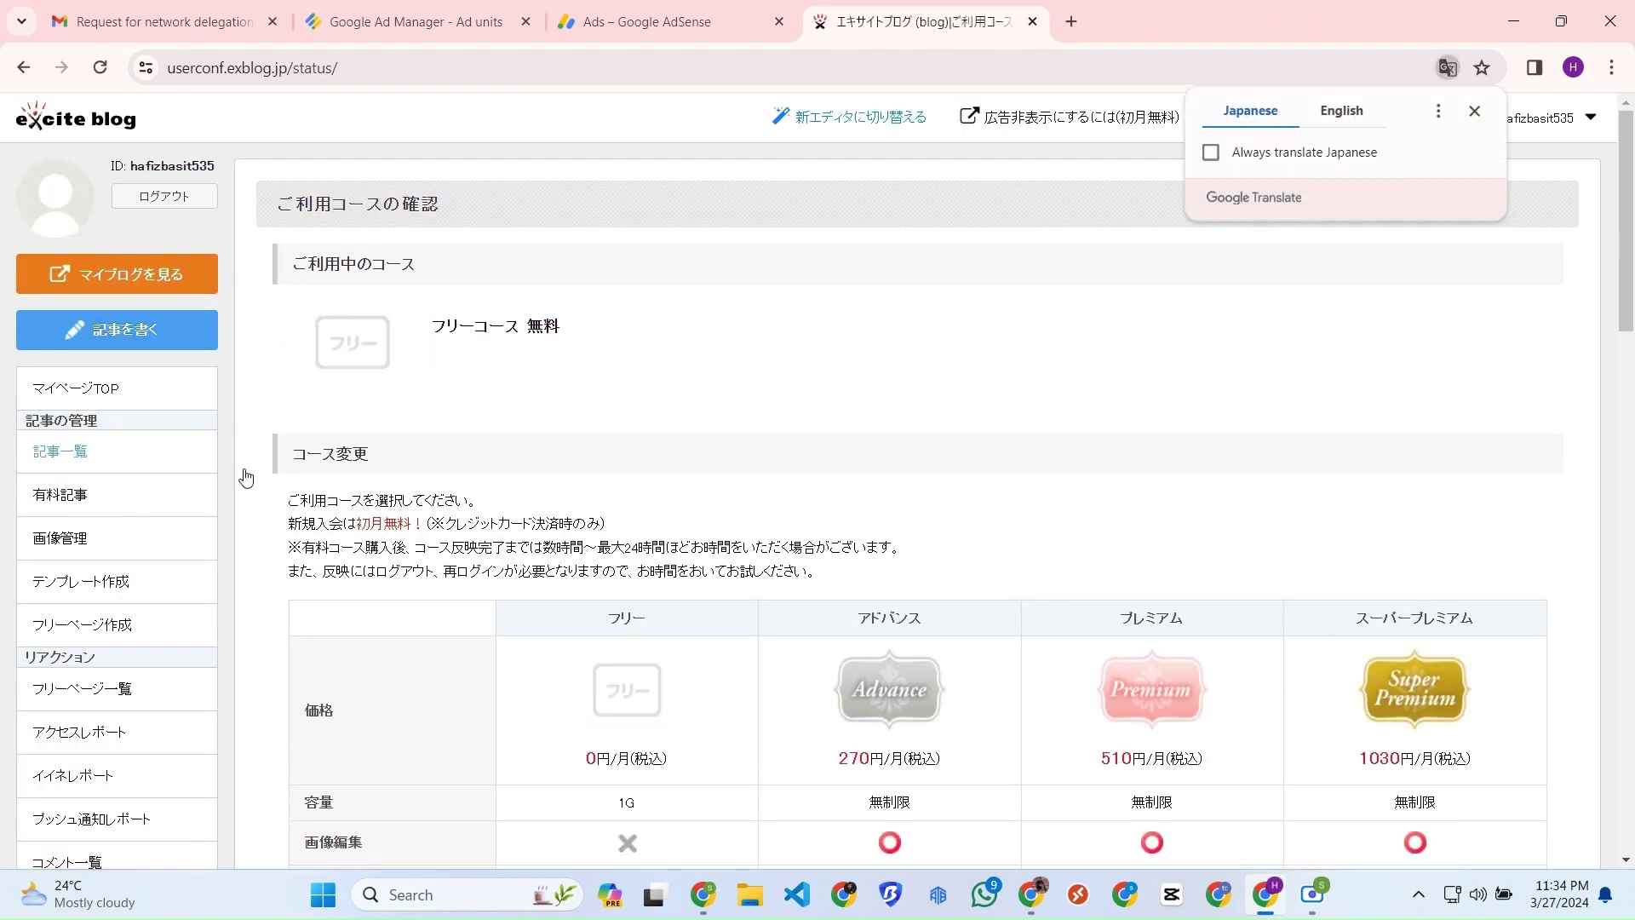
scroll(650, 417, down, 3)
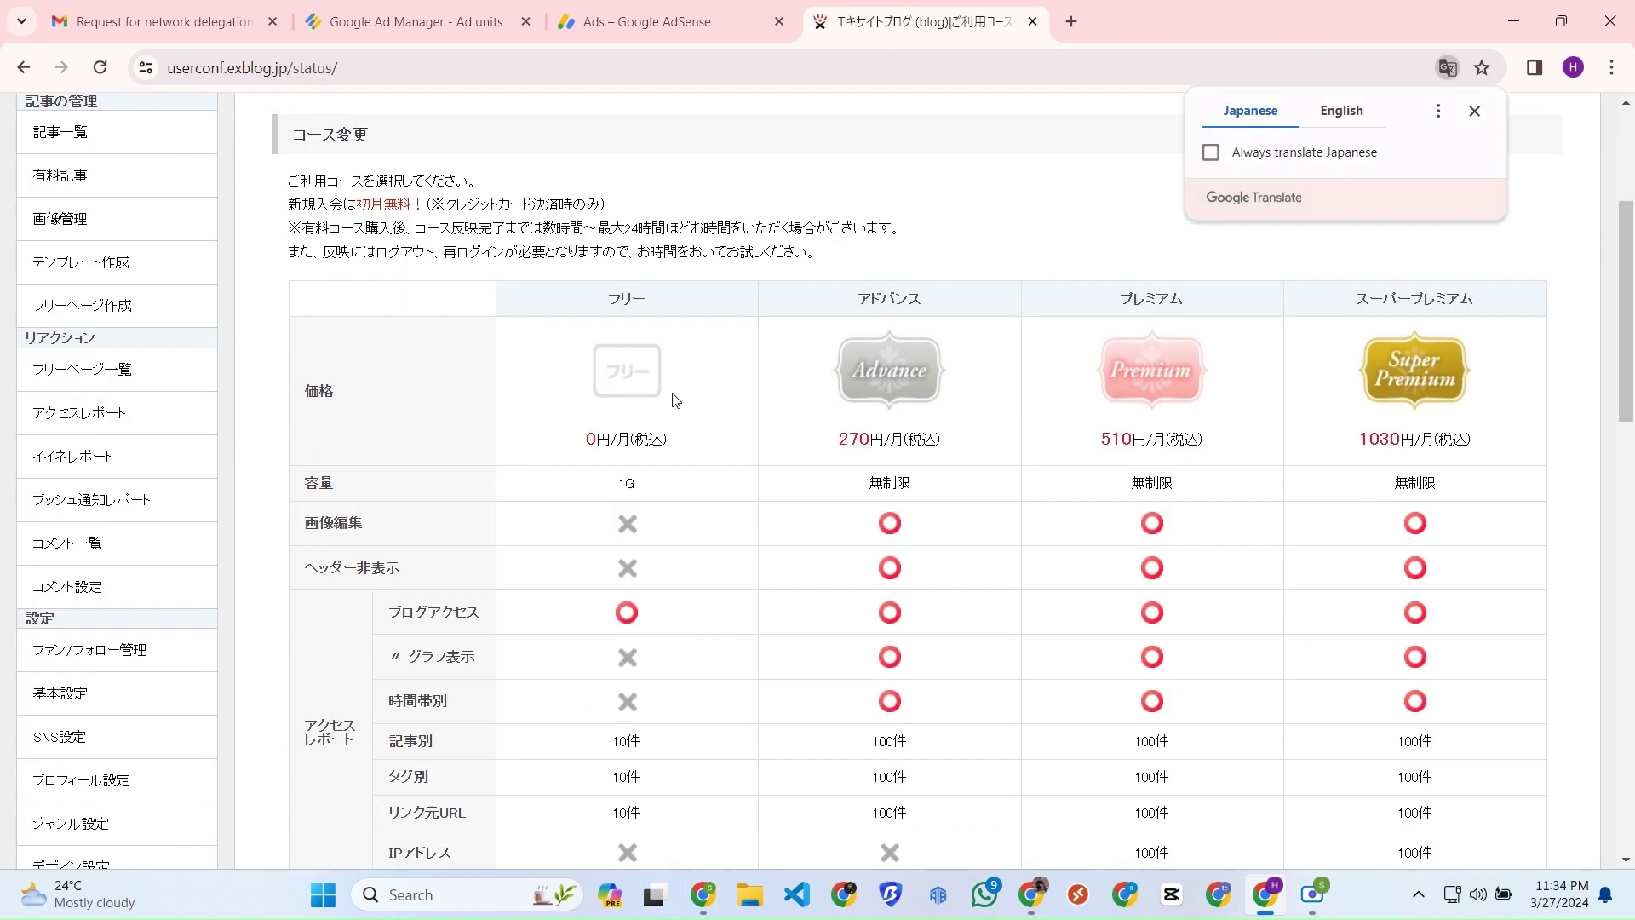
click(1340, 116)
click(1233, 154)
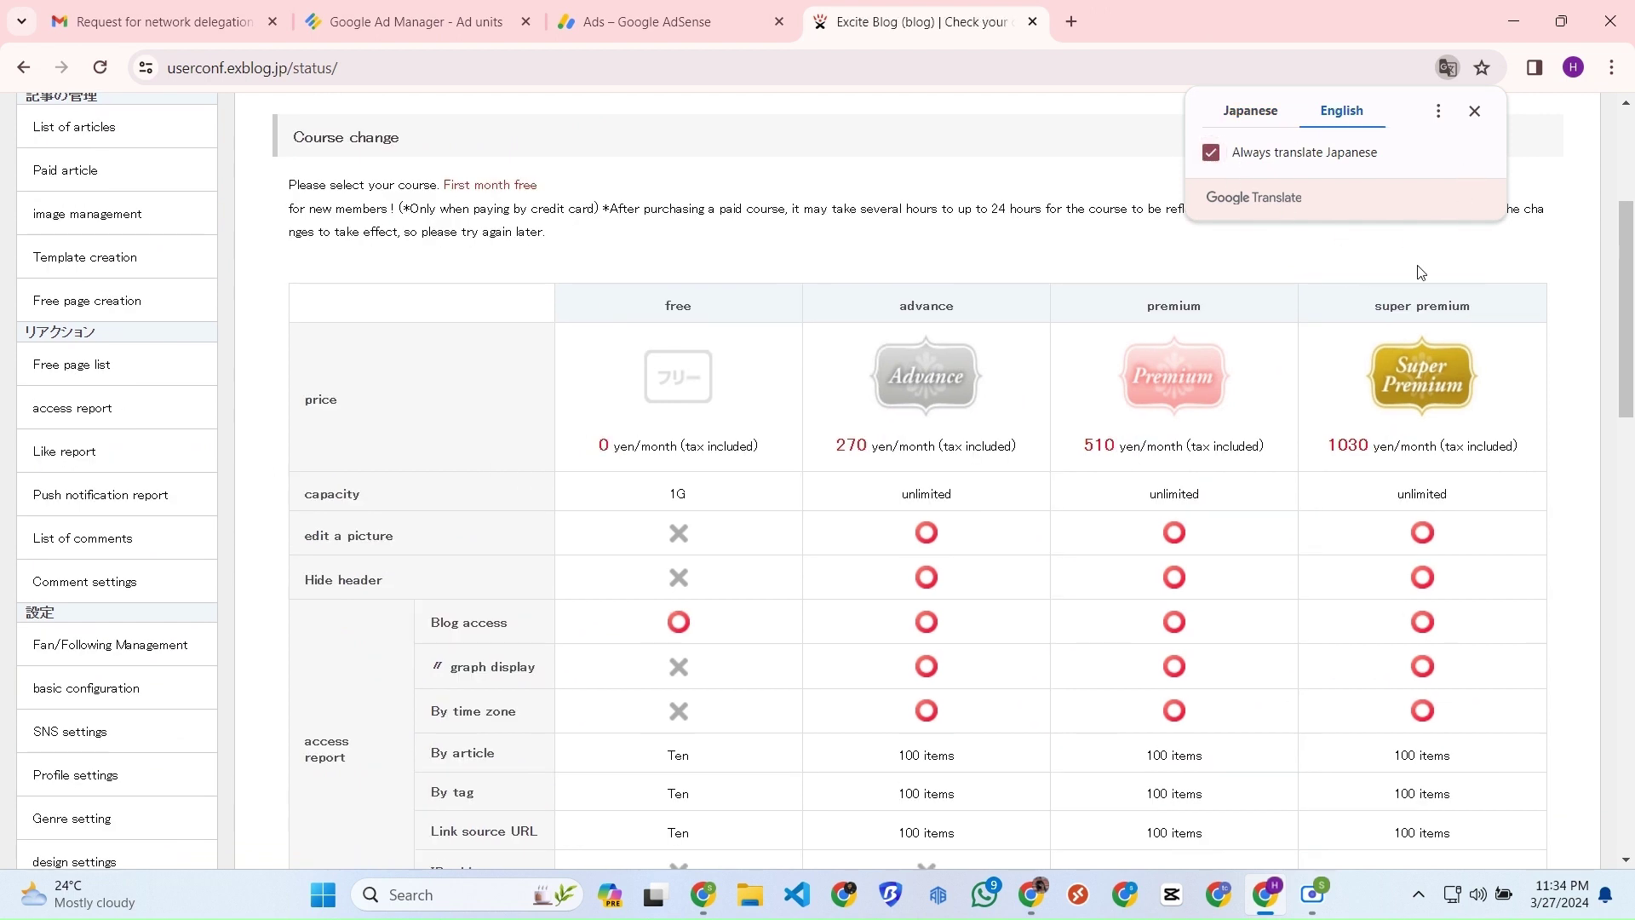
click(1596, 235)
Review the available courses and apply for the Super premium course.
scroll(1012, 379, down, 1)
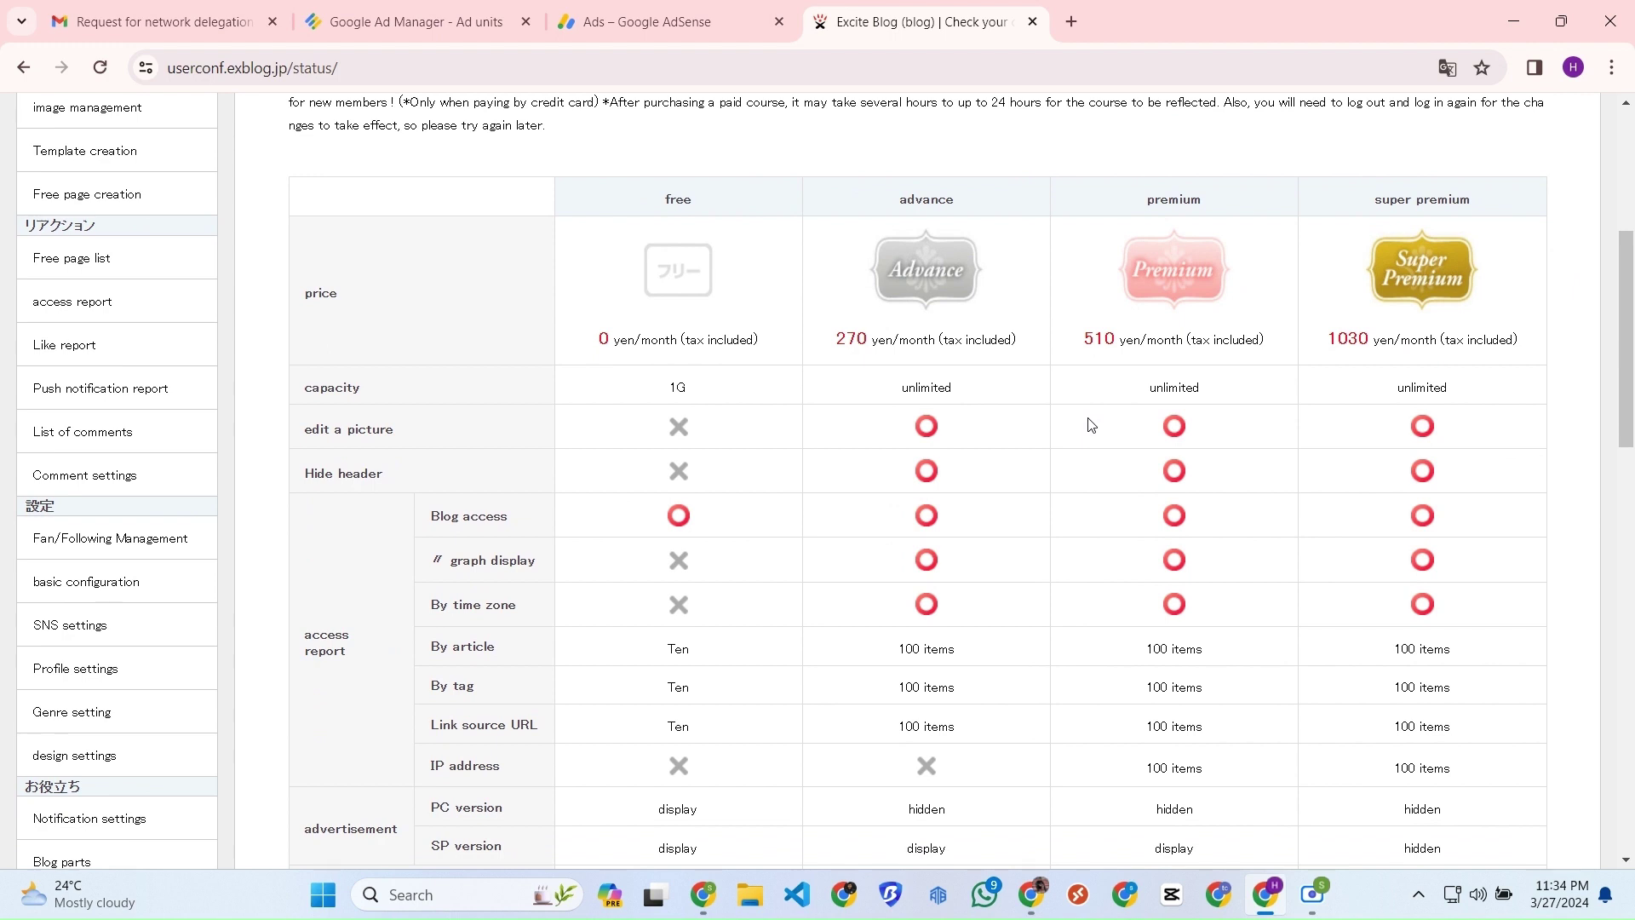
scroll(1091, 425, down, 1)
scroll(1091, 425, up, 1)
scroll(1346, 278, down, 2)
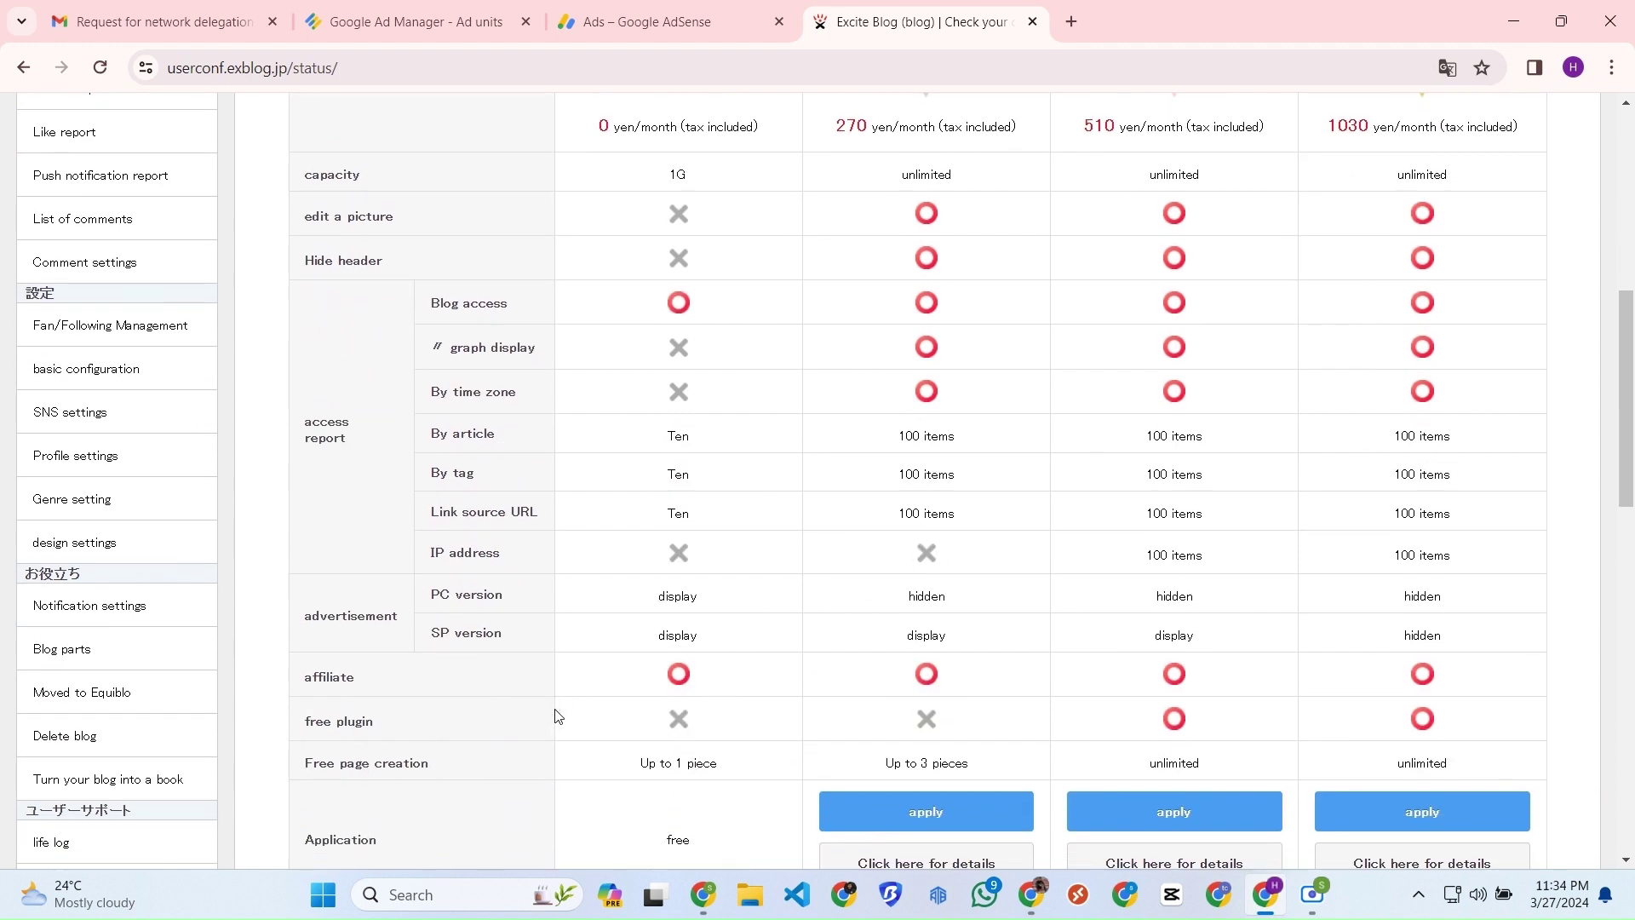
scroll(558, 714, down, 3)
scroll(596, 567, up, 3)
scroll(1438, 271, up, 1)
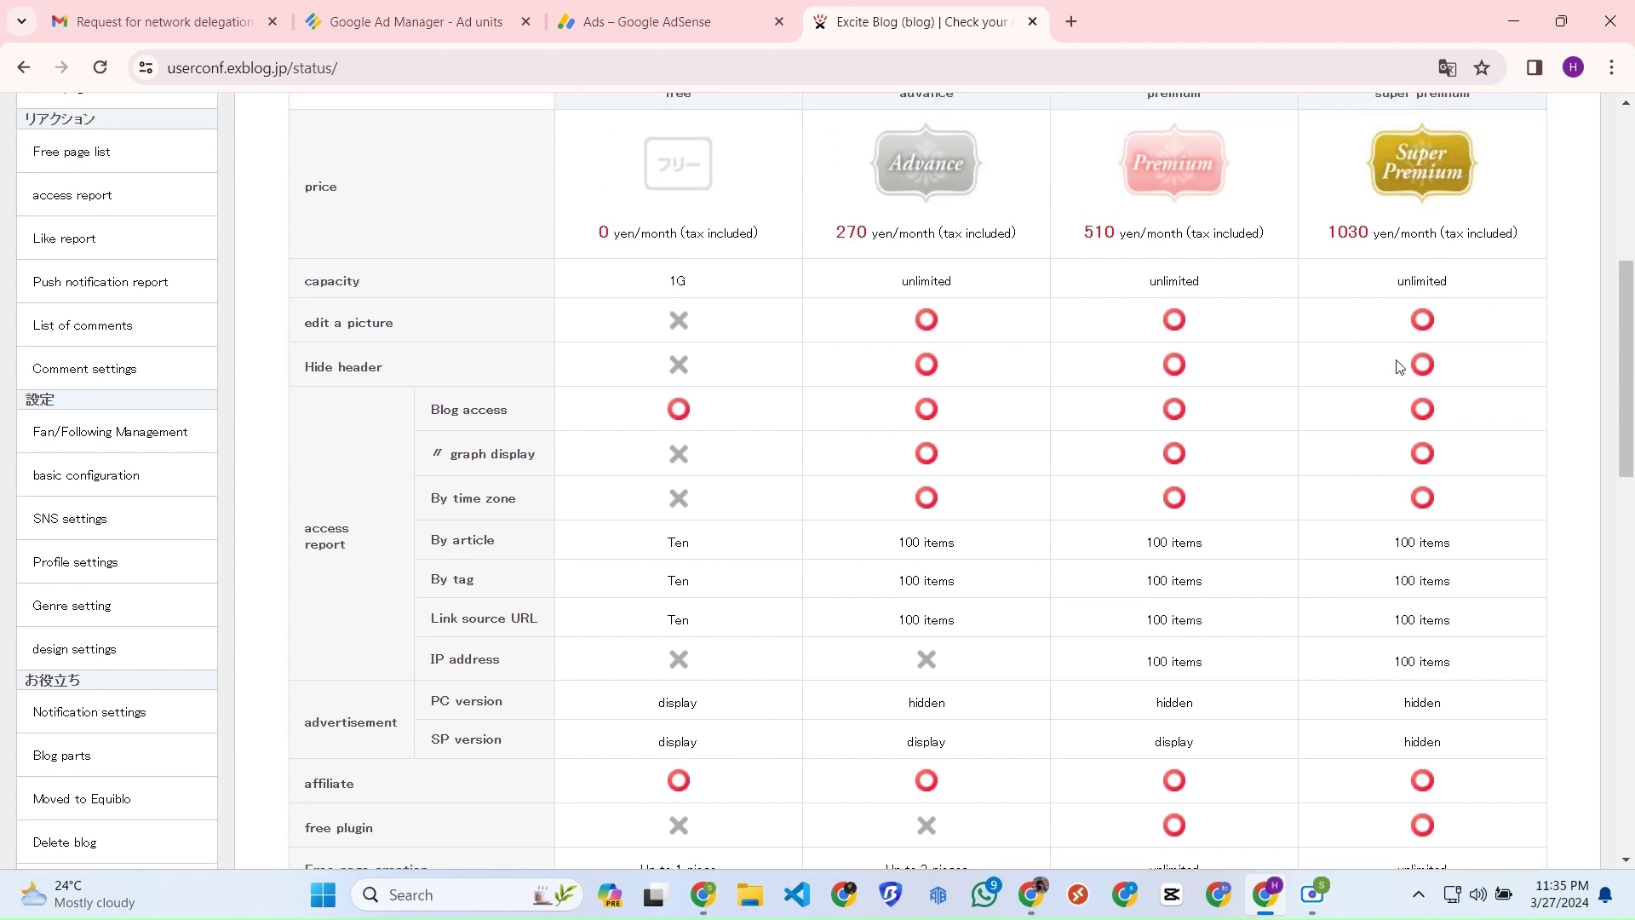
scroll(1400, 366, down, 4)
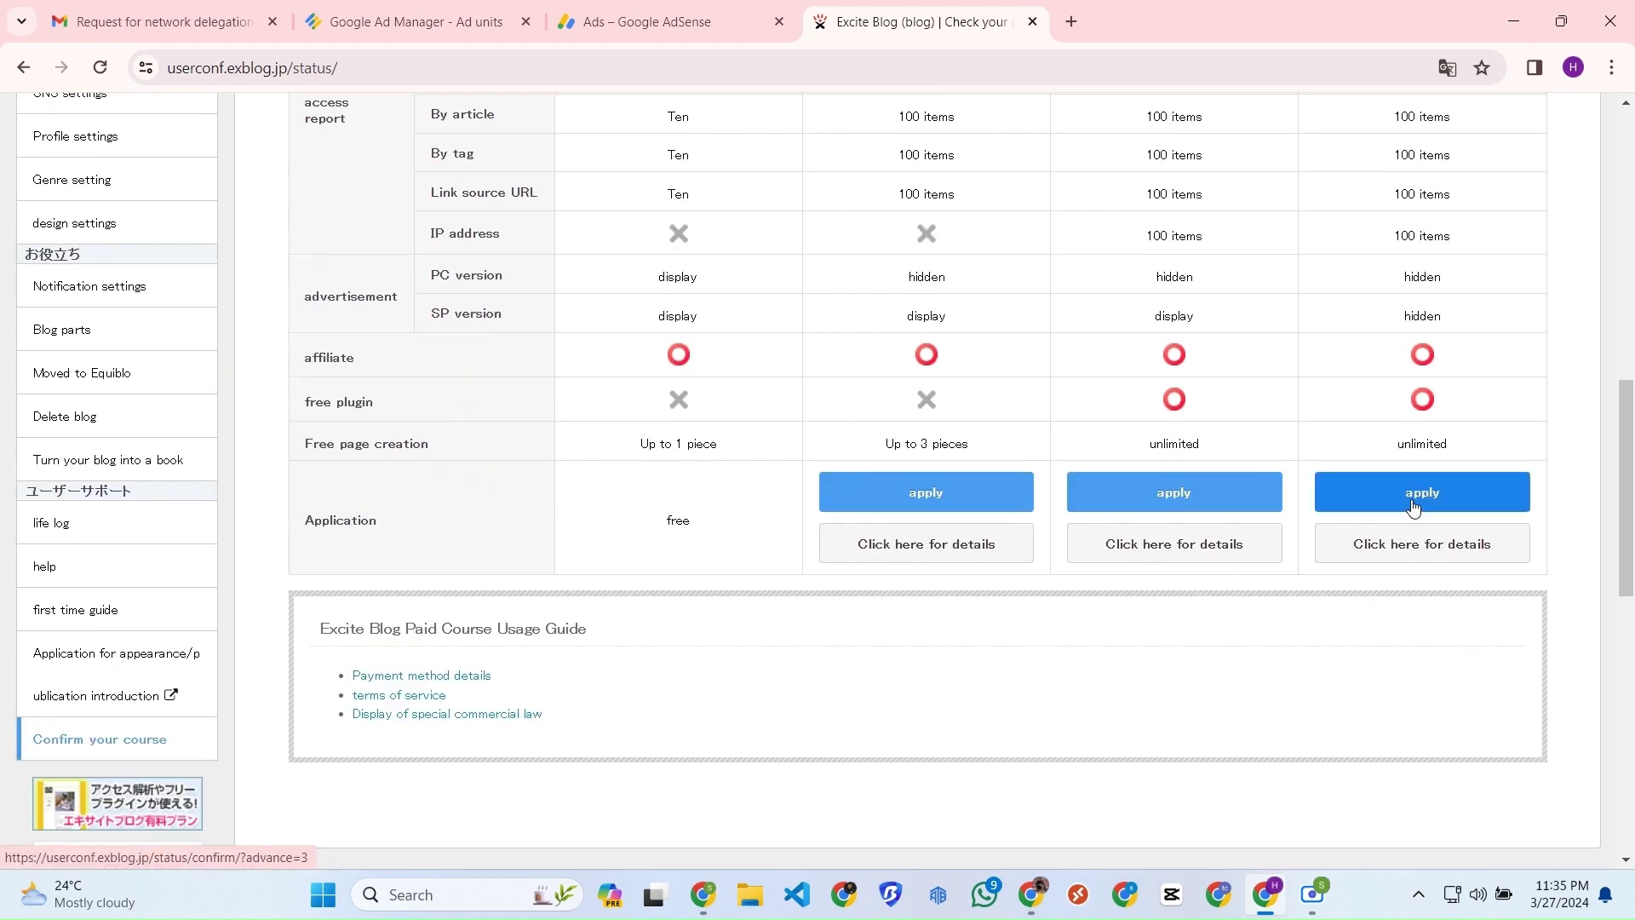
click(1414, 508)
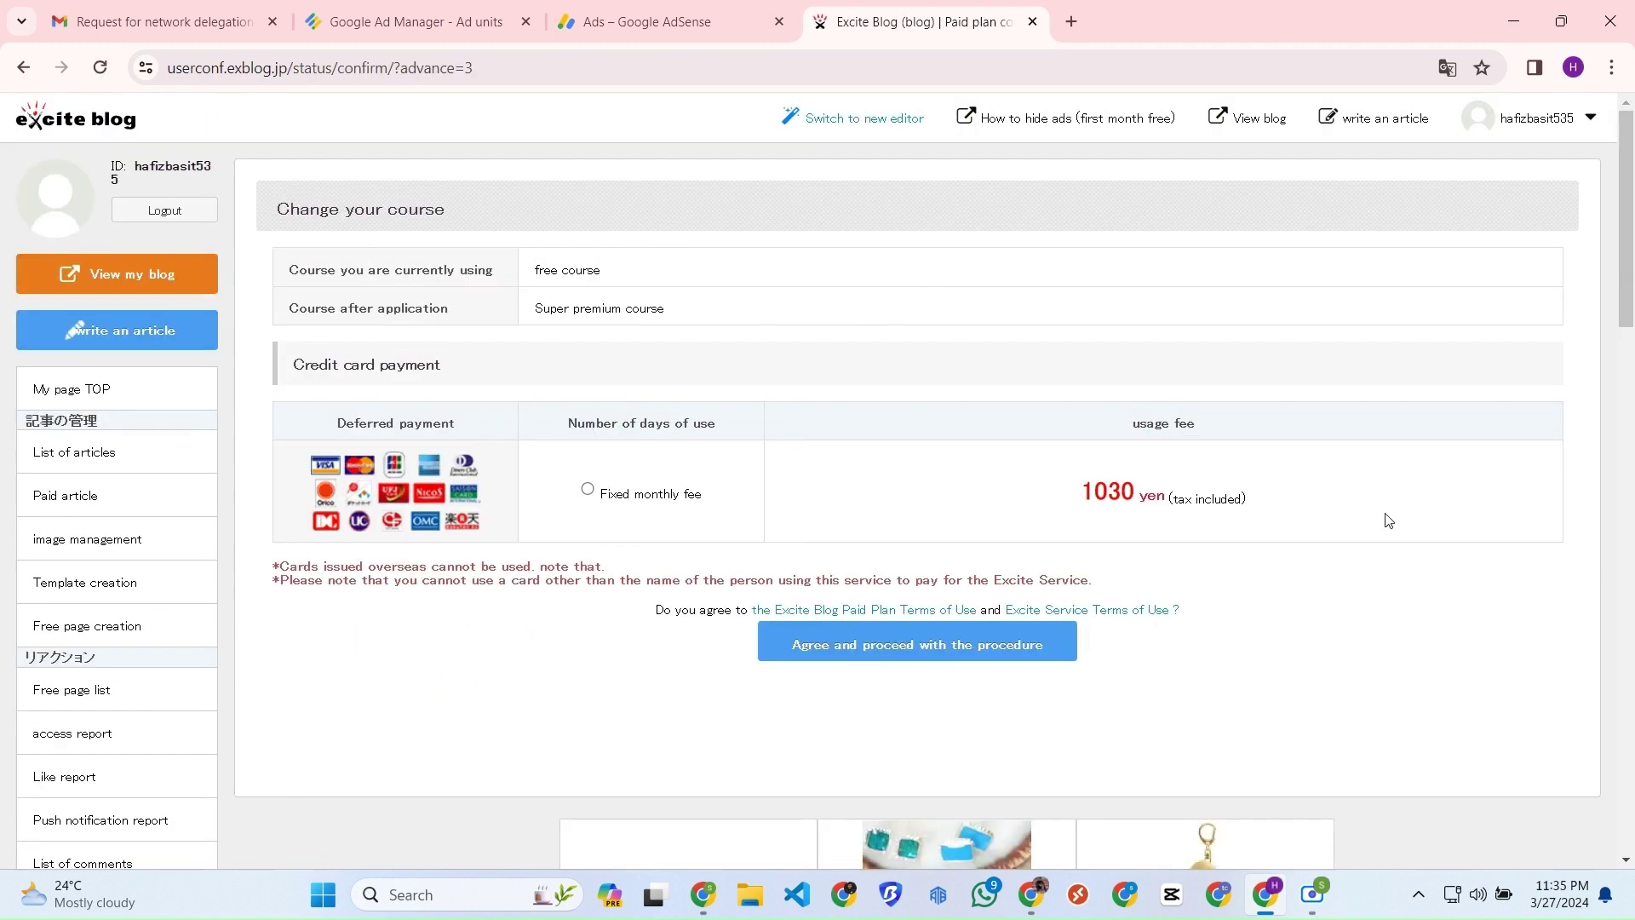
Choose the fixed monthly fee and agree to the Super premium course terms.
click(587, 489)
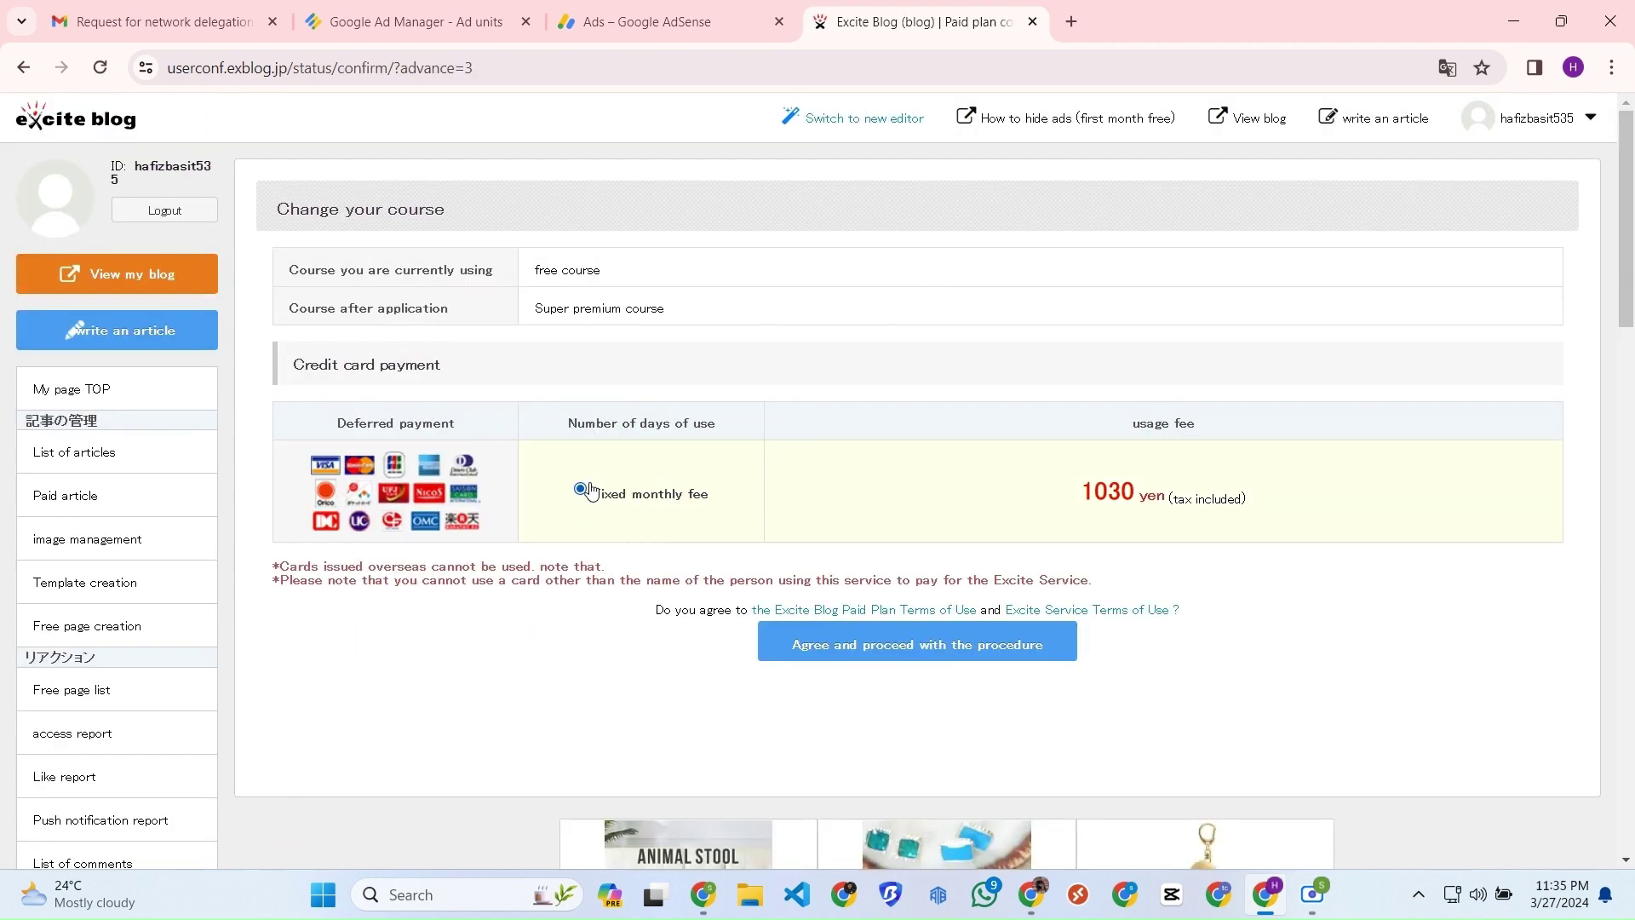
click(1023, 648)
click(848, 652)
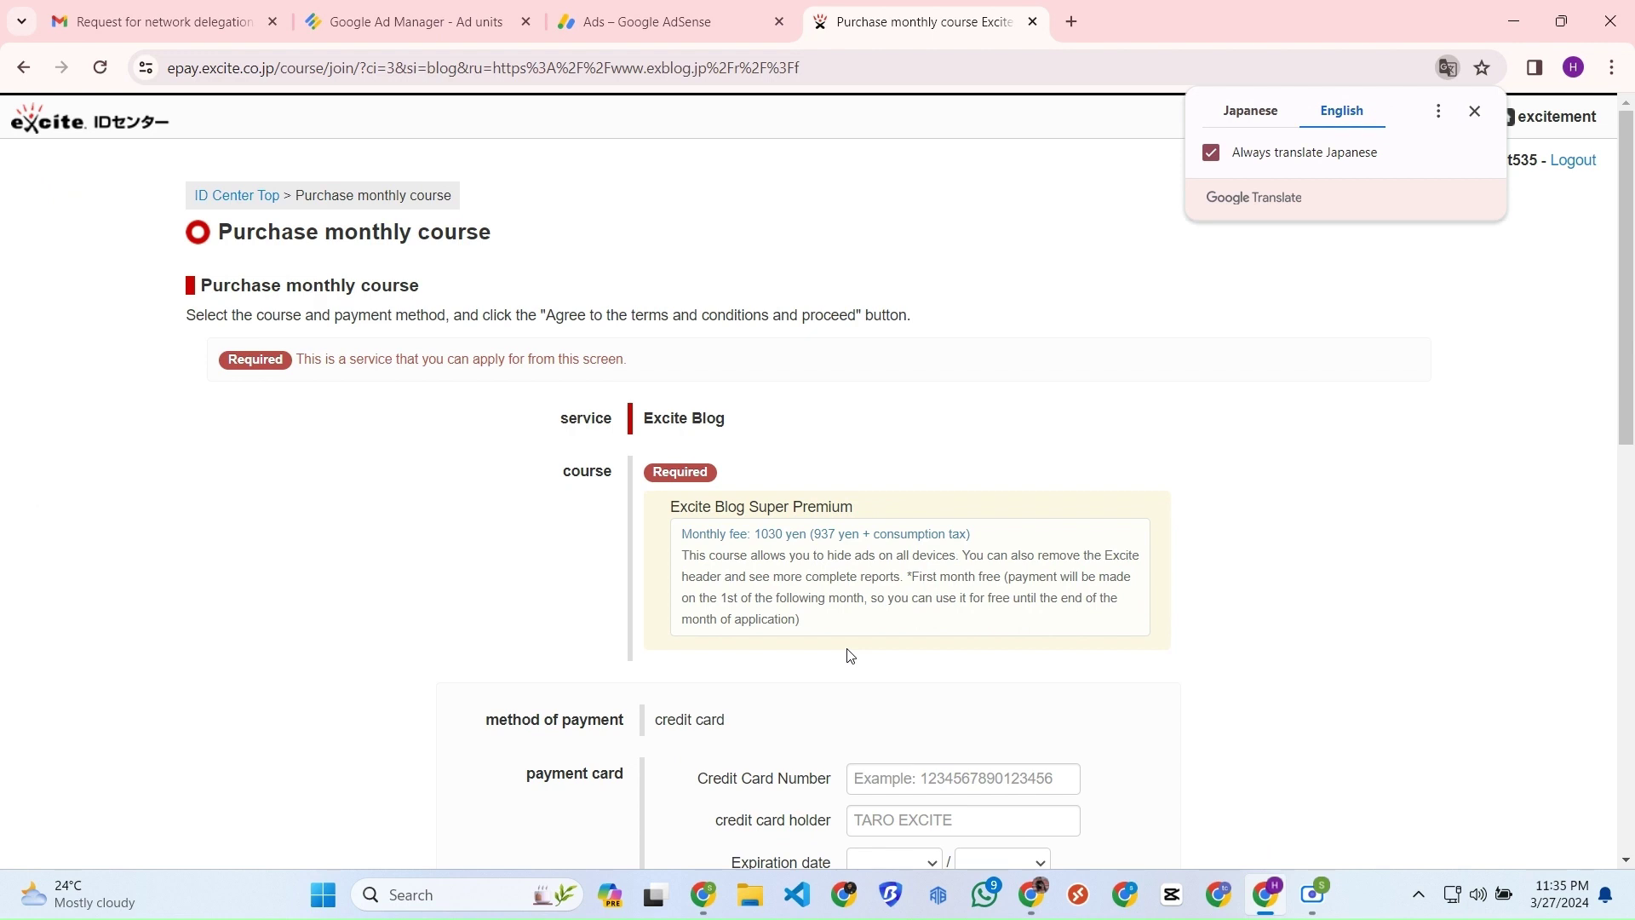
Begin entering the credit card number, then move to the Excite ID password field.
scroll(851, 656, down, 2)
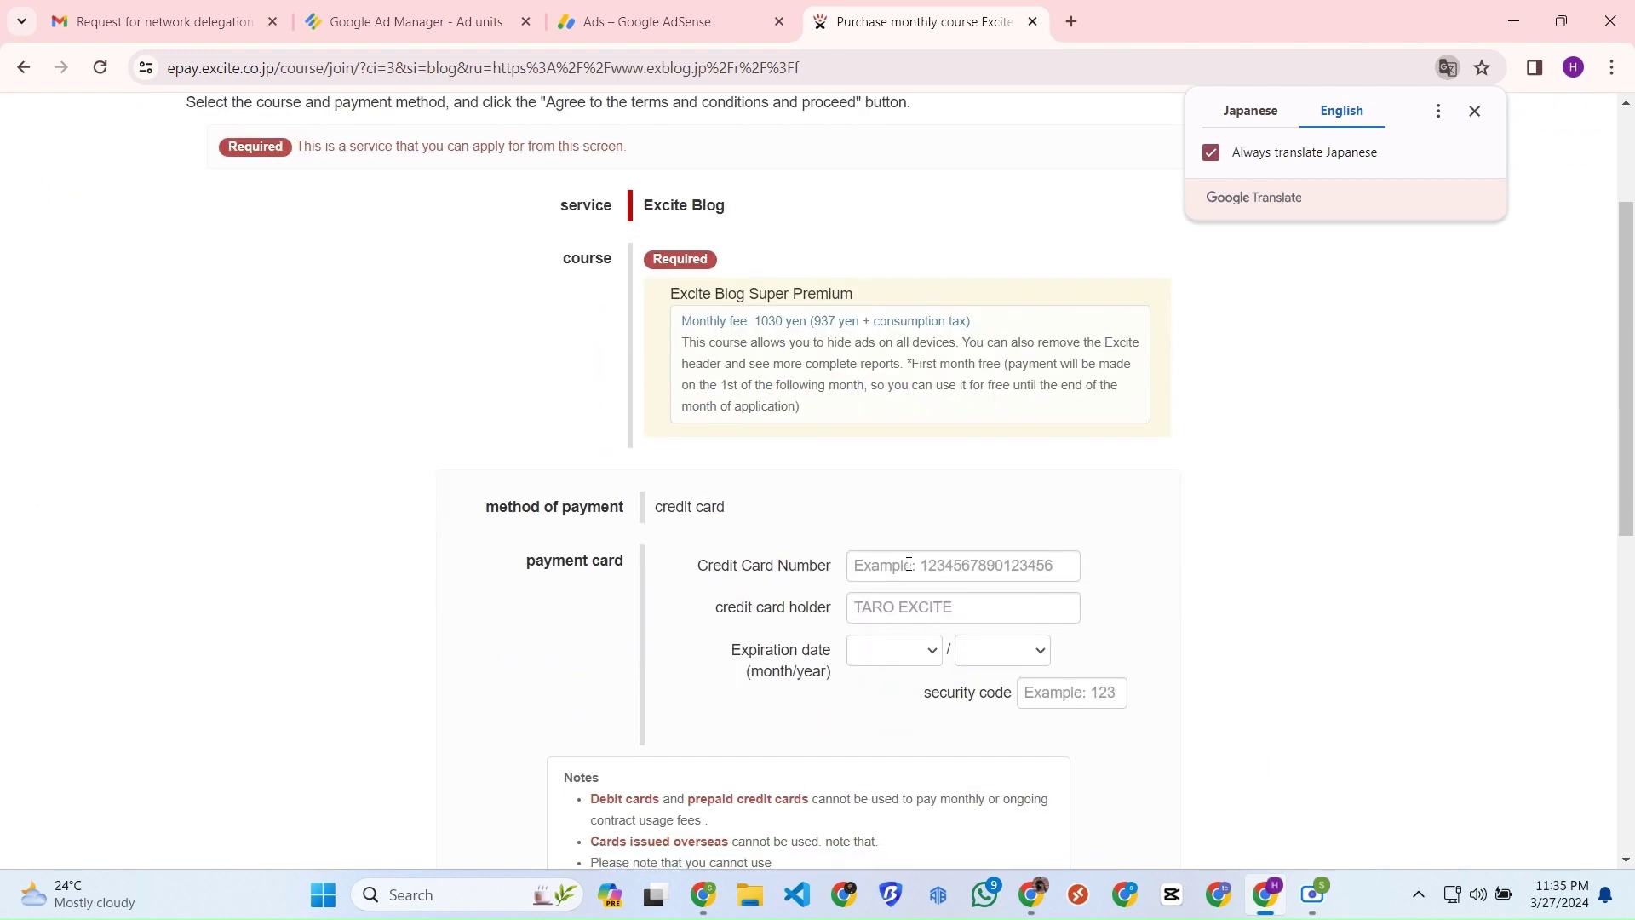
click(909, 564)
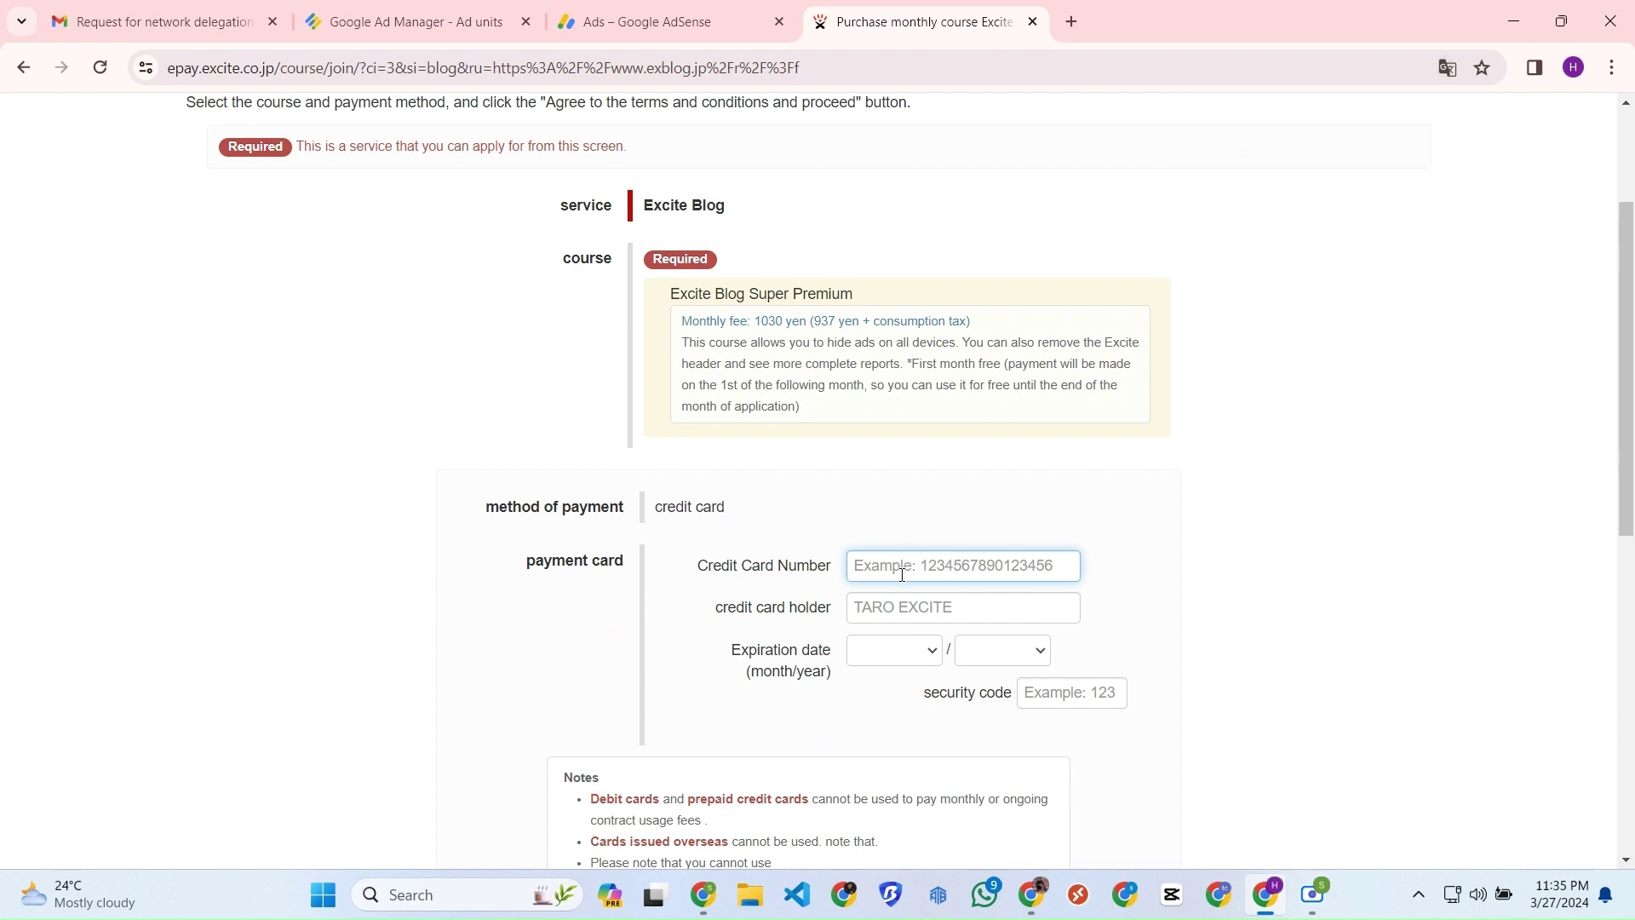
text(40250100)
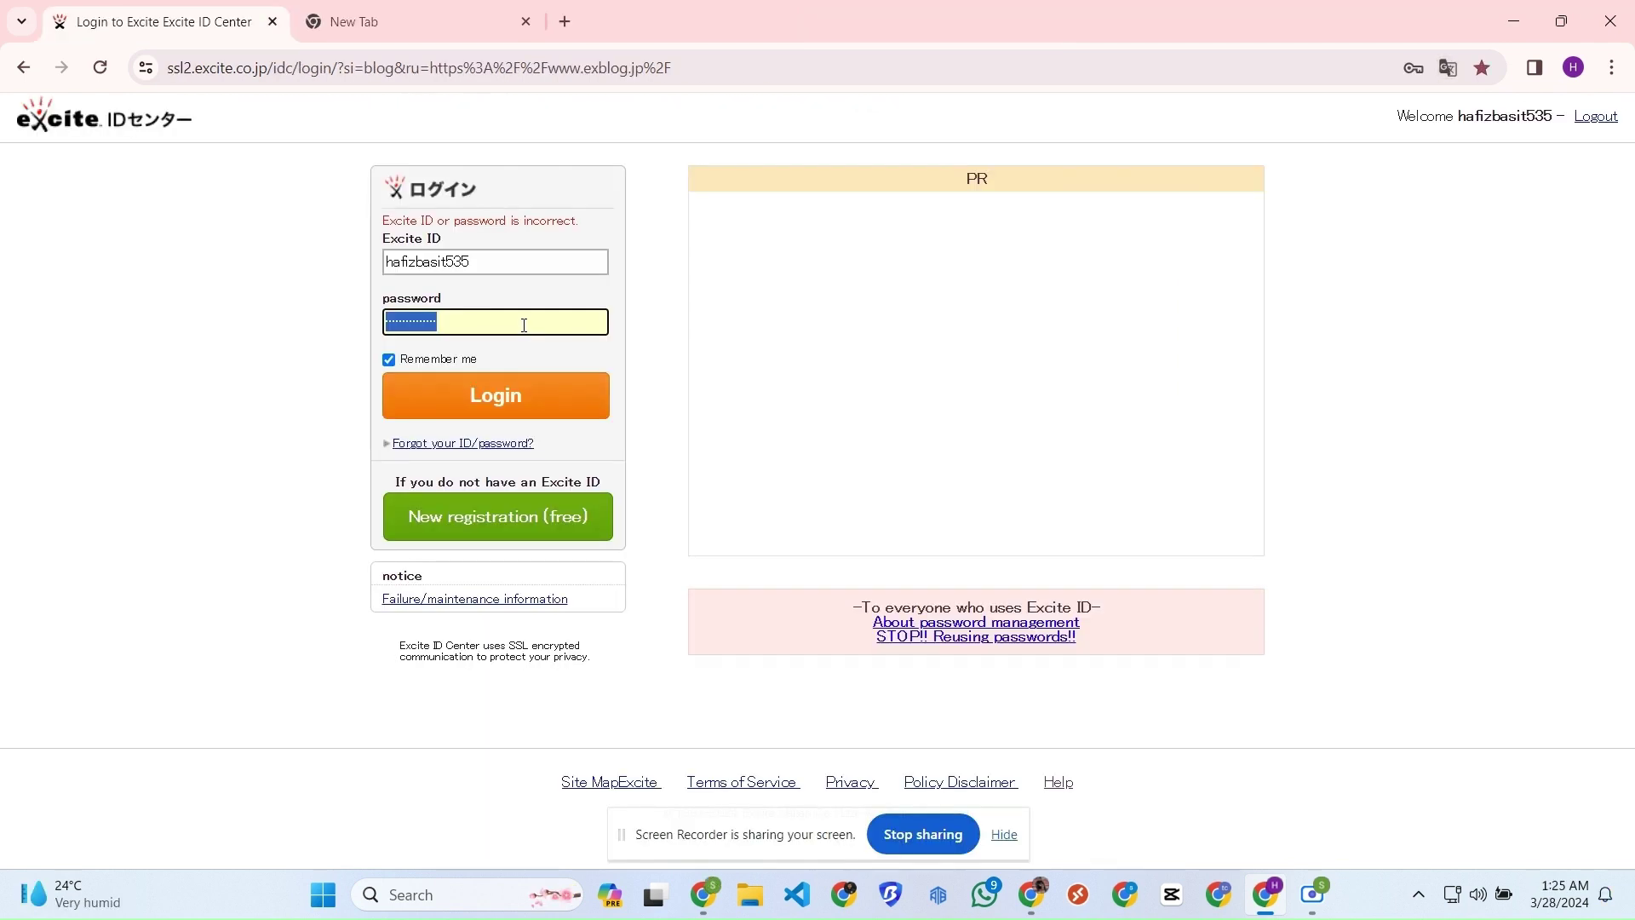
click(524, 324)
Log in to Excite ID and open Google Ad Manager in a new tab.
click(533, 398)
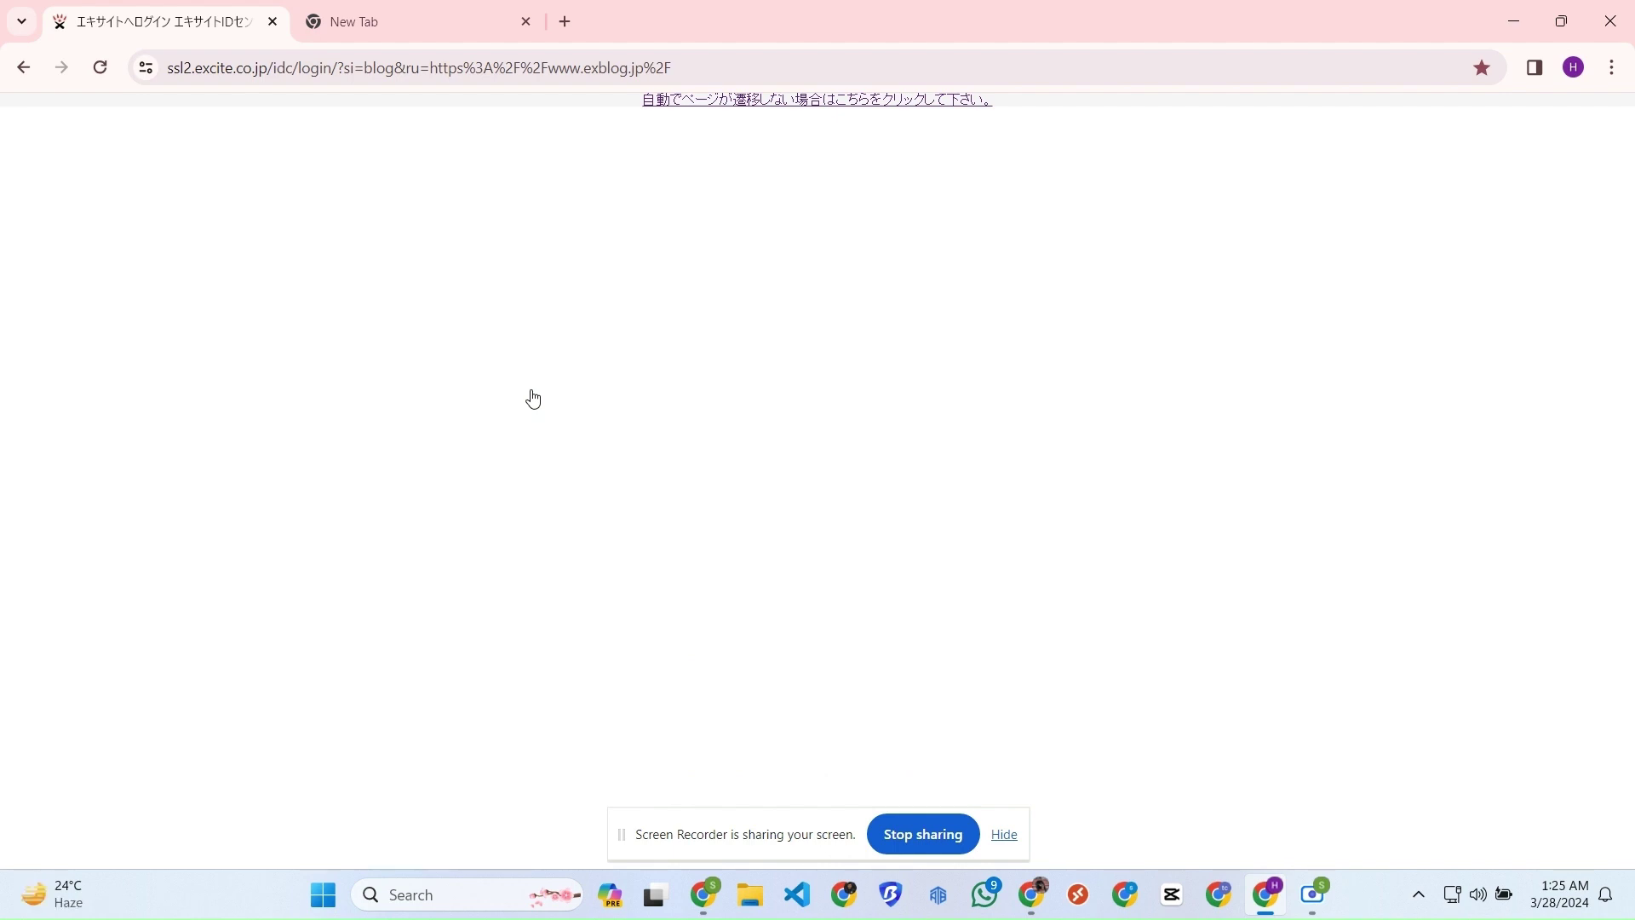
click(443, 12)
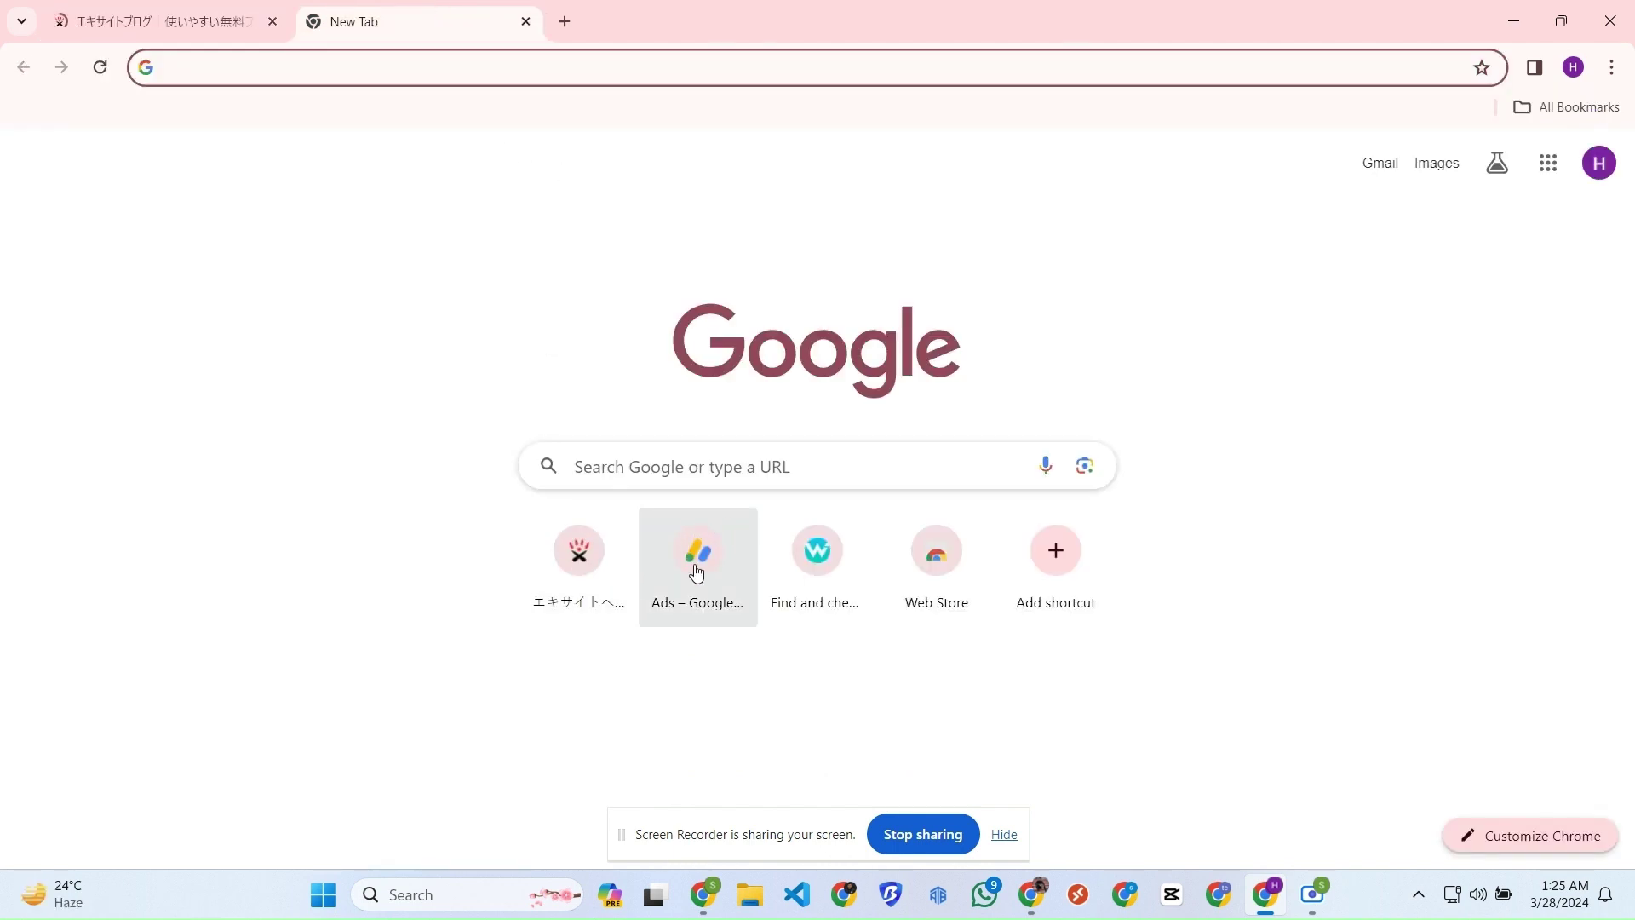
text(ads)
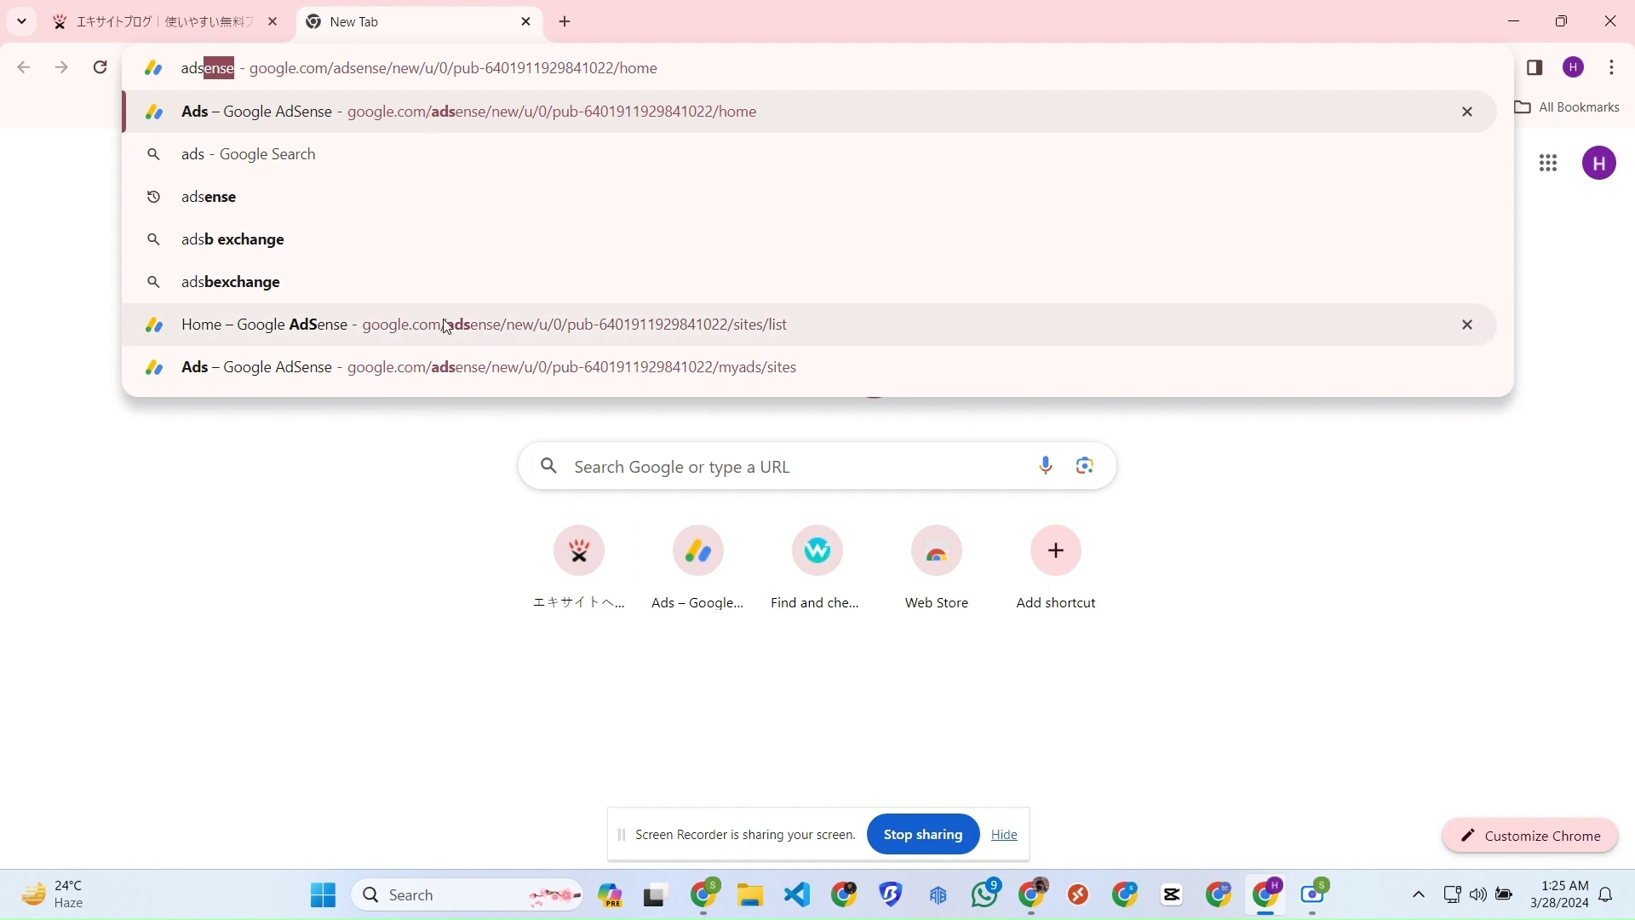
text(ma)
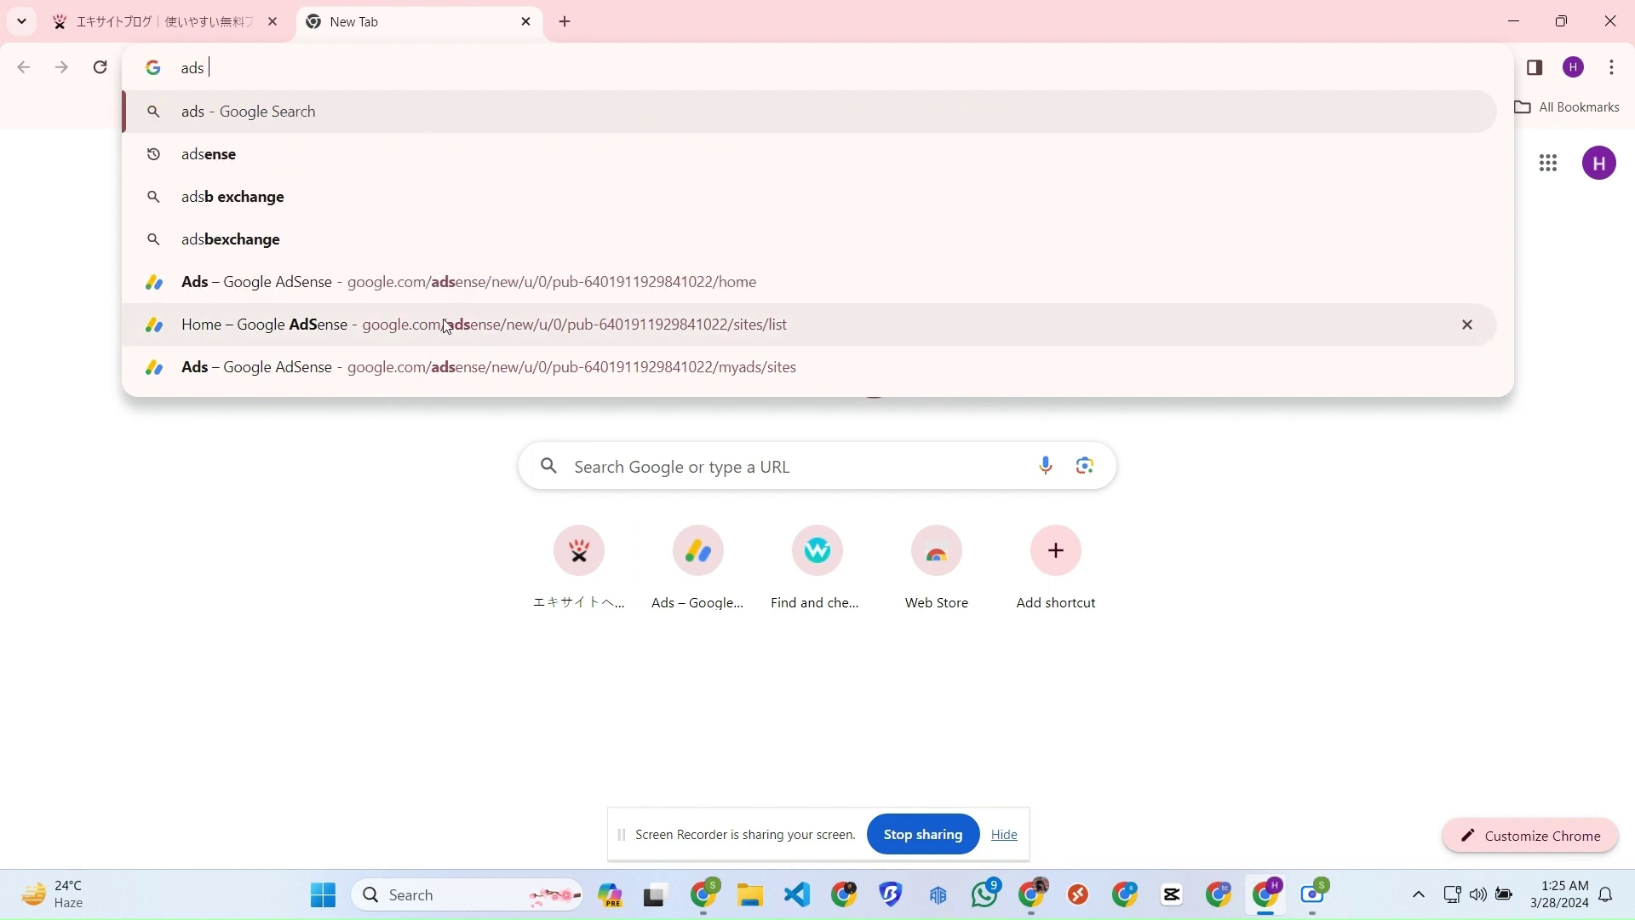
click(486, 156)
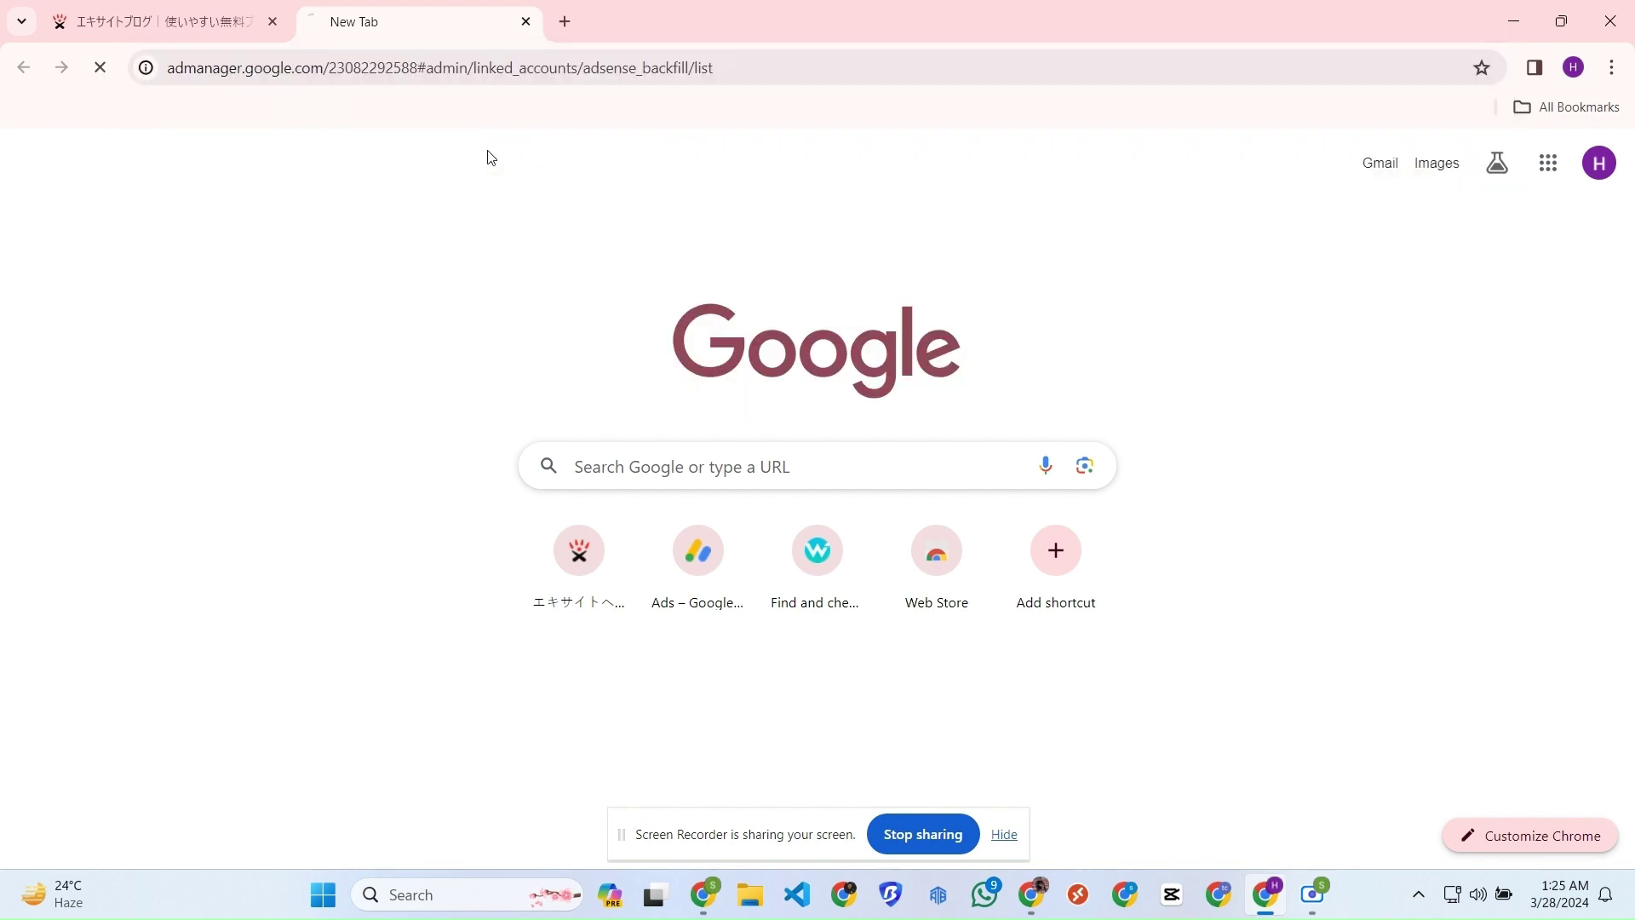
Back in Excite Blog, check the blog's current course and highlight the Super premium price line.
key(ctrl+shift+Tab)
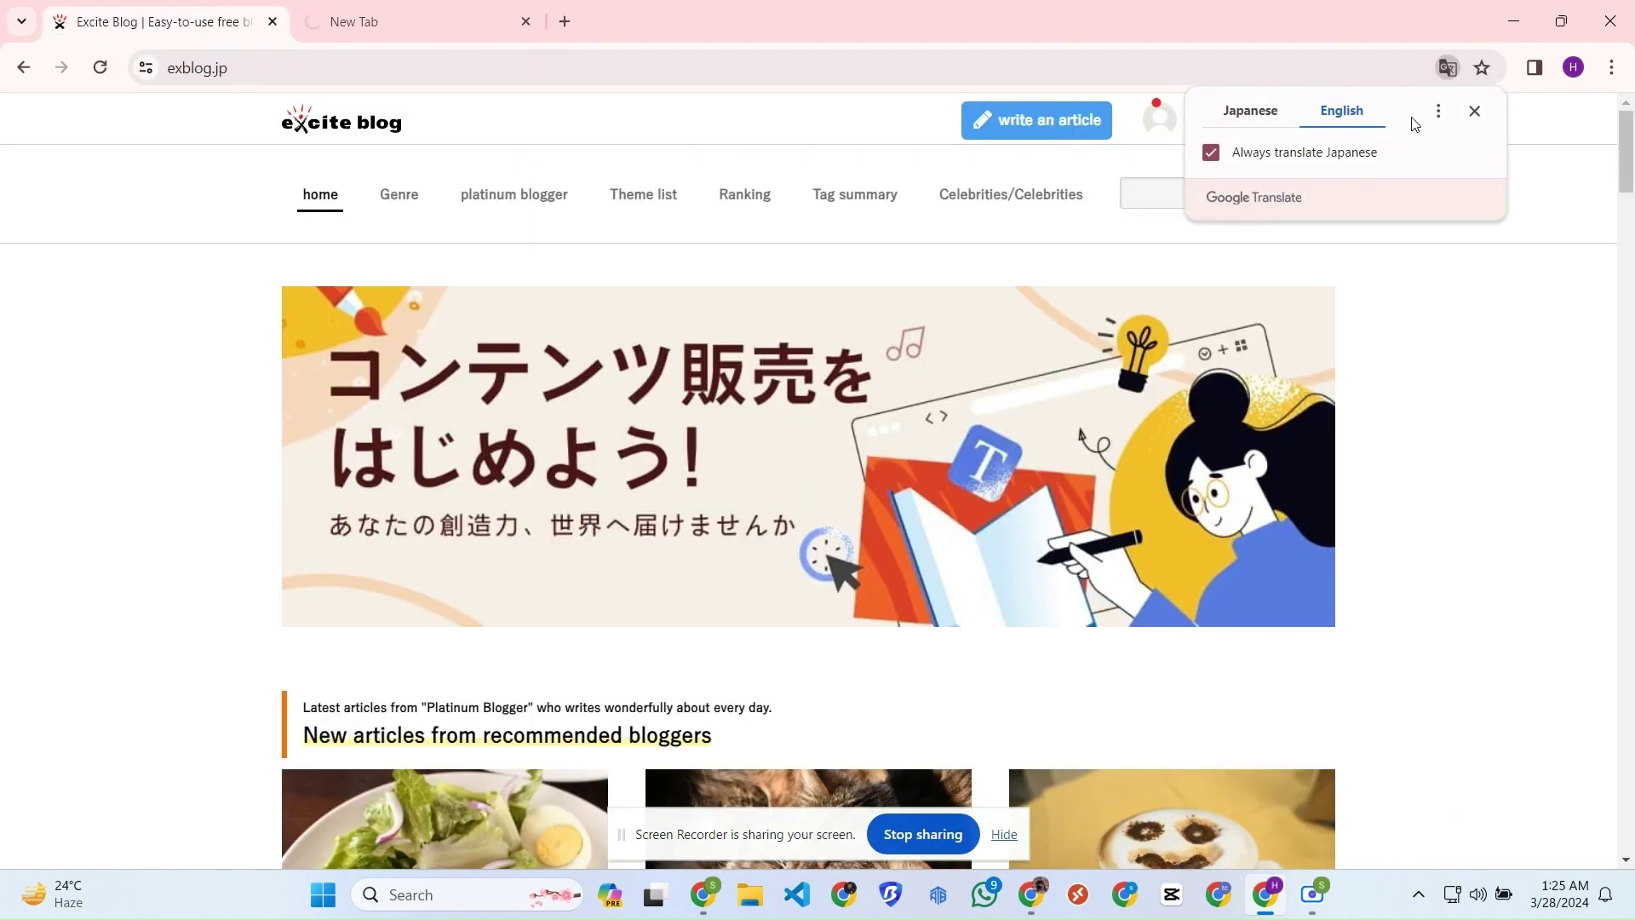
click(1474, 112)
mouse_move(1305, 144)
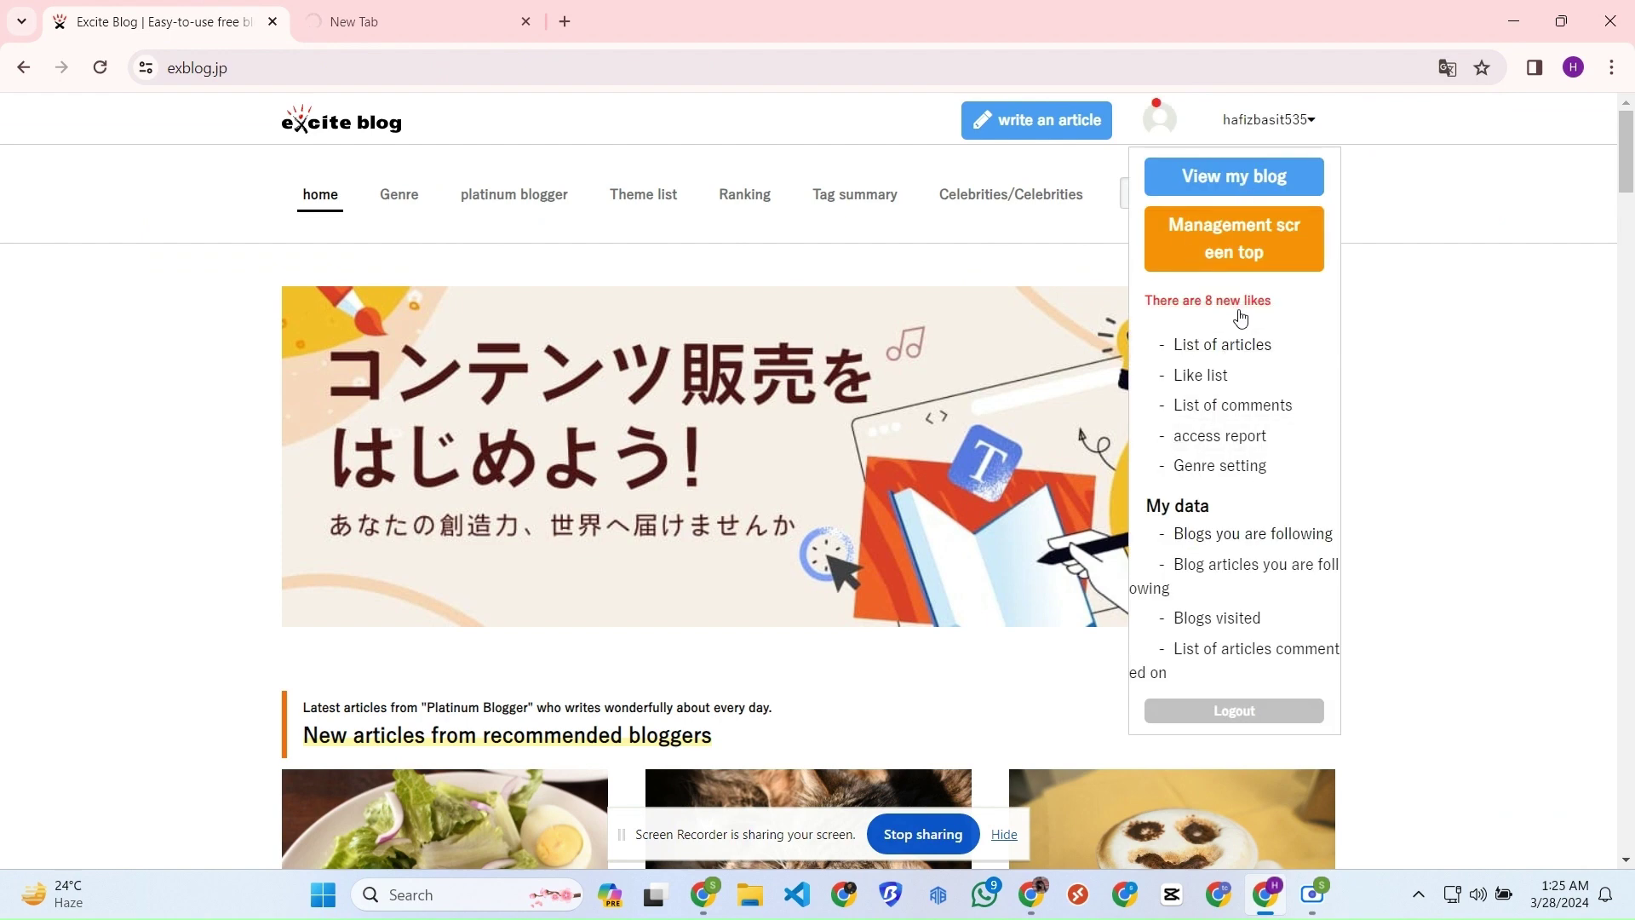
click(1223, 344)
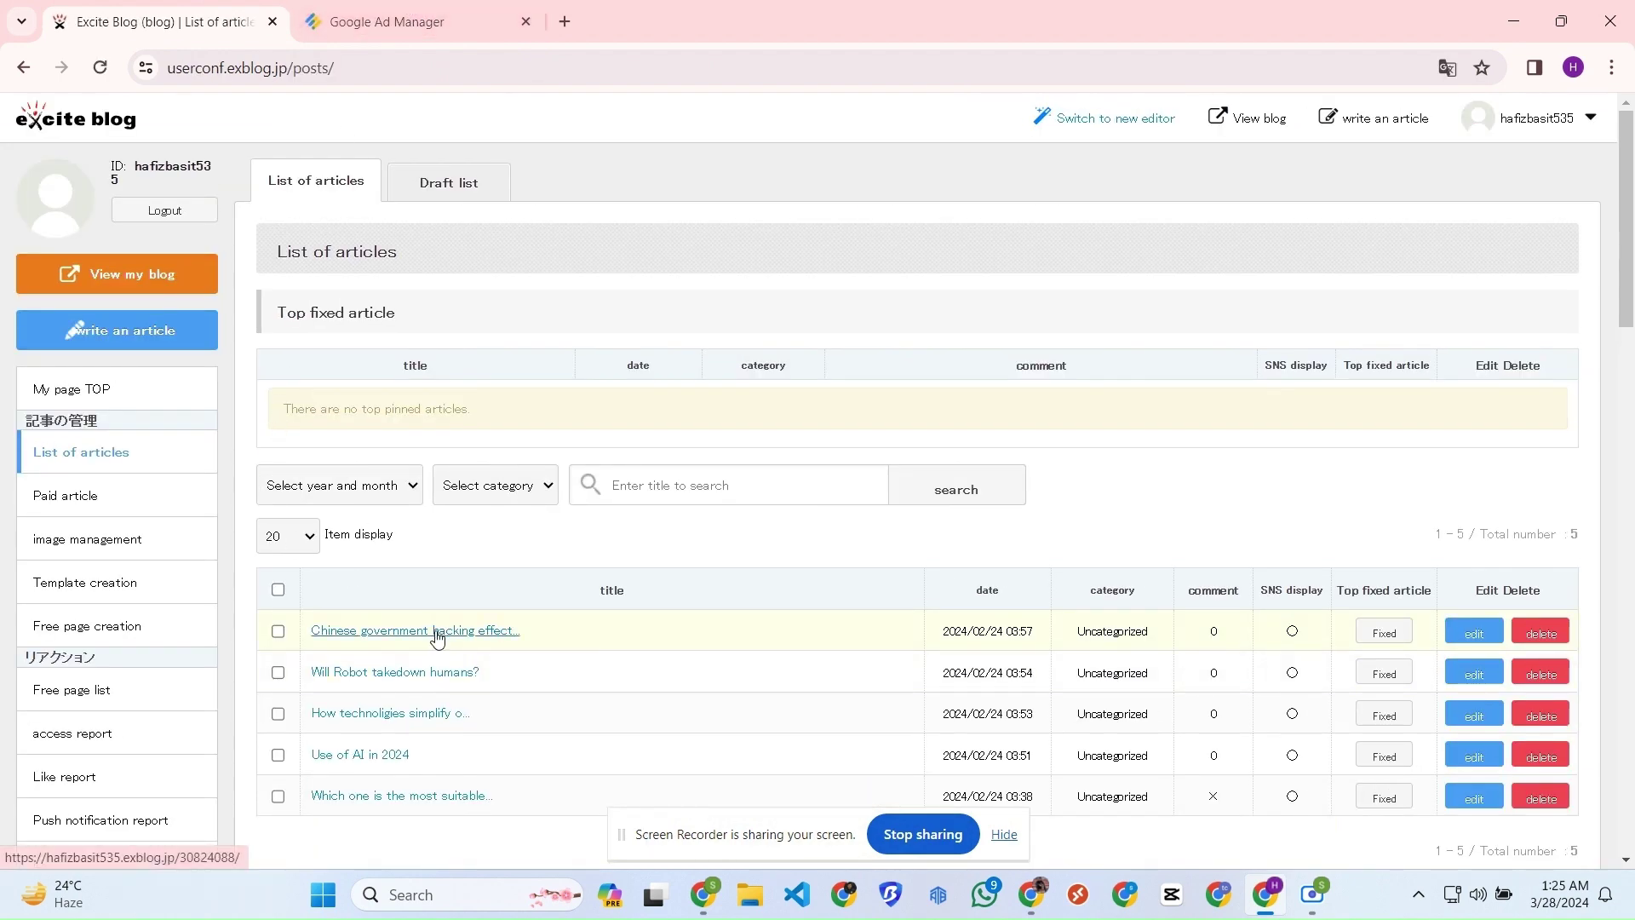
scroll(120, 610, down, 12)
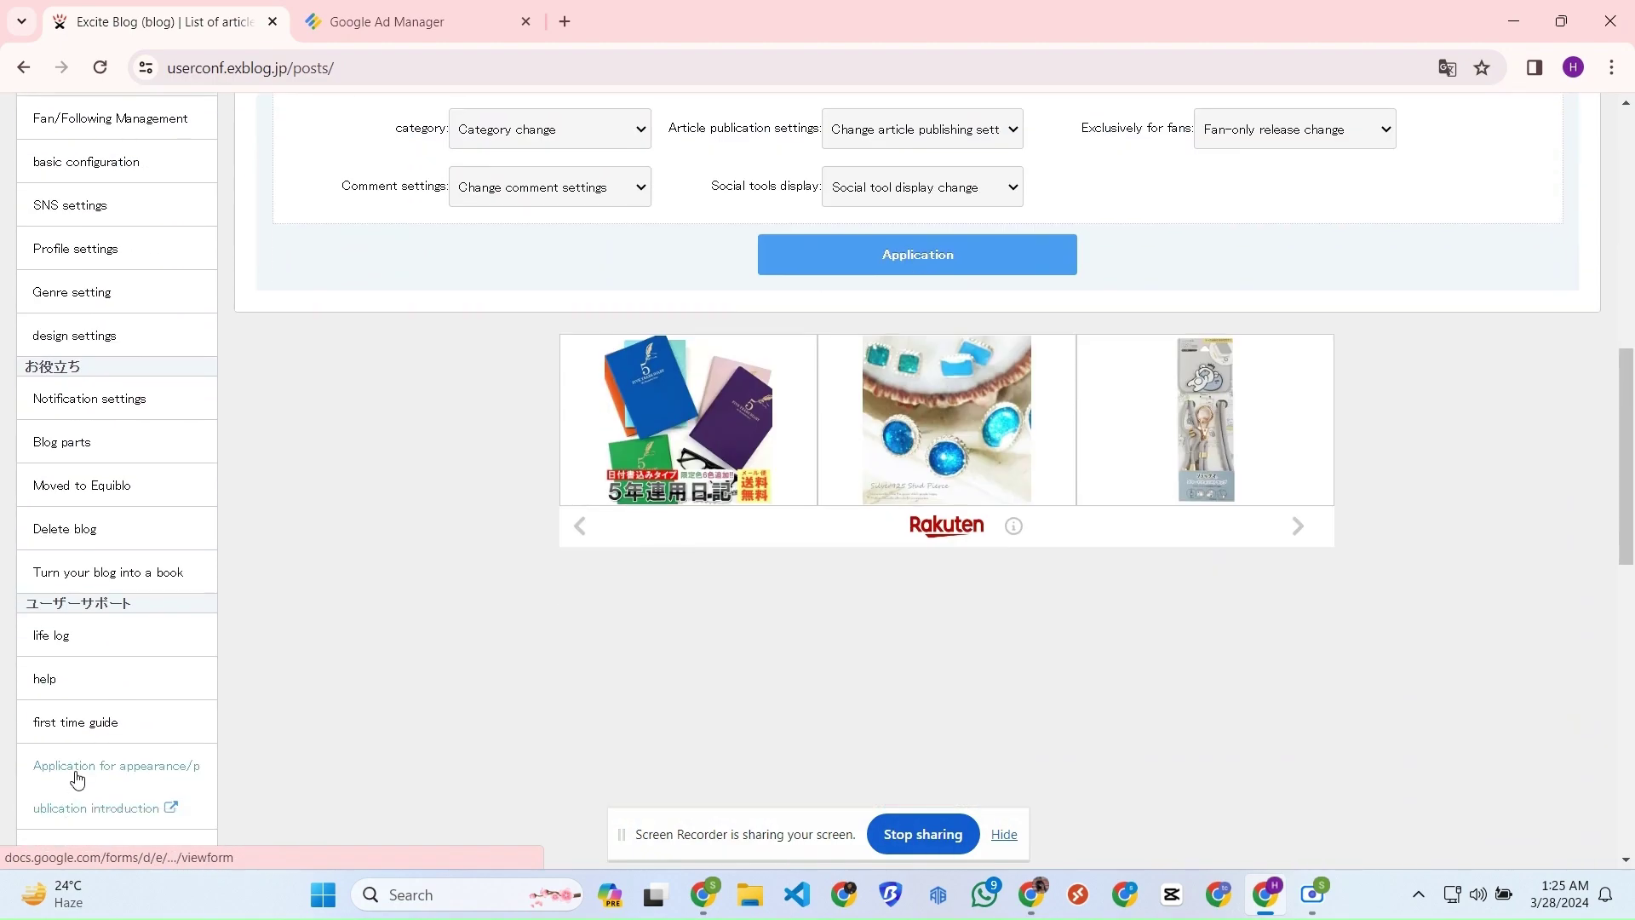
scroll(77, 779, down, 5)
click(101, 428)
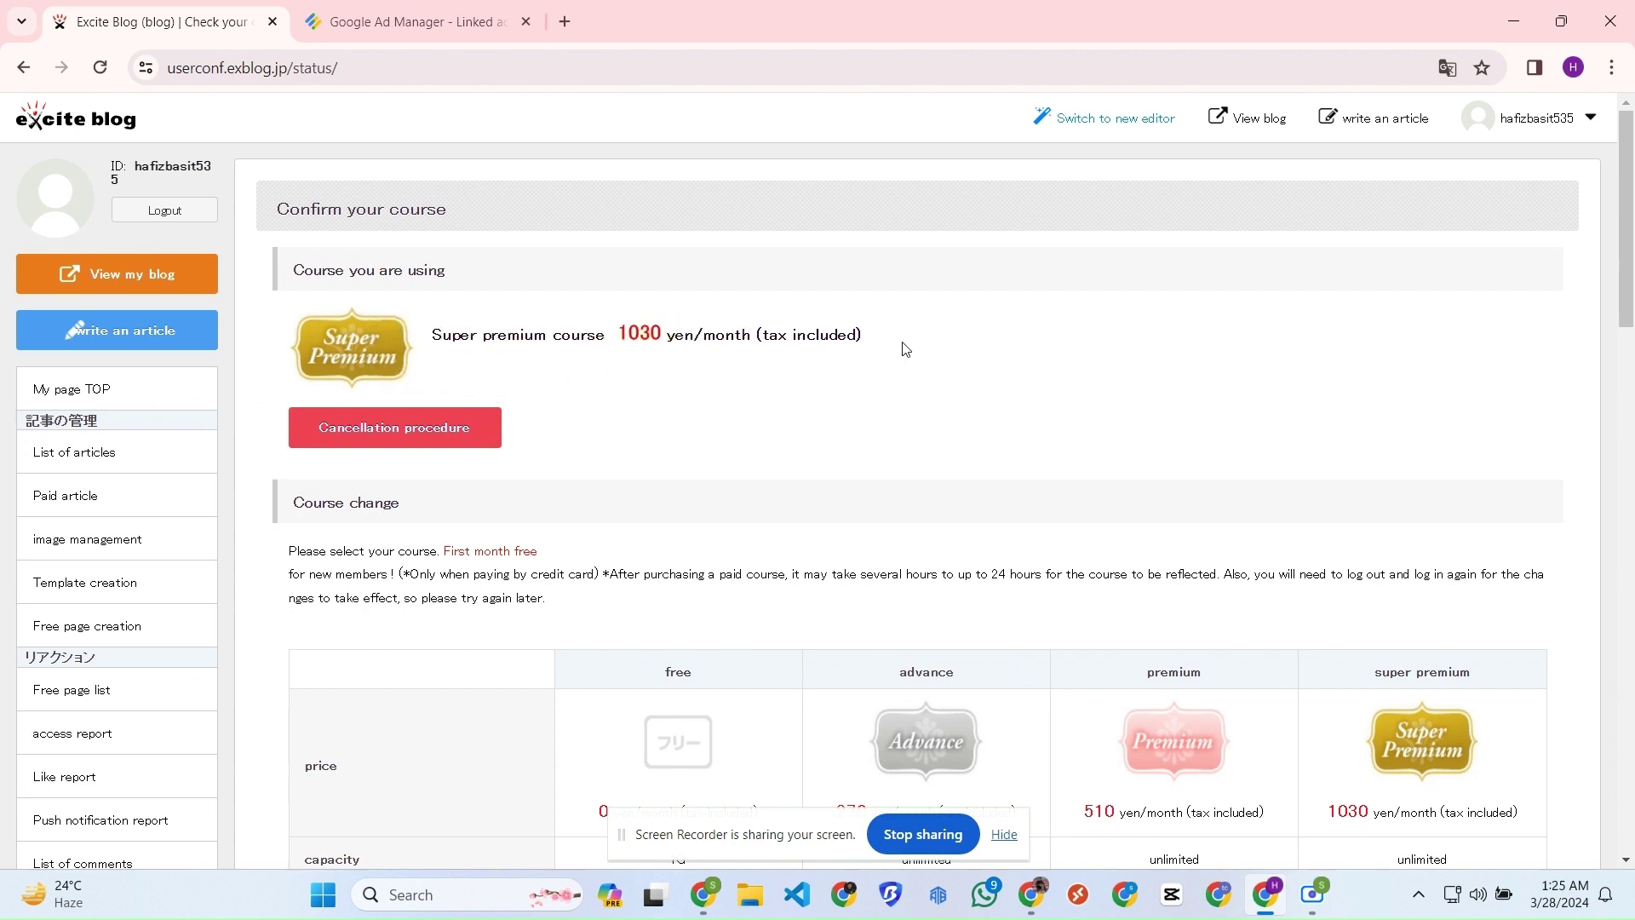
drag(905, 349, 451, 373)
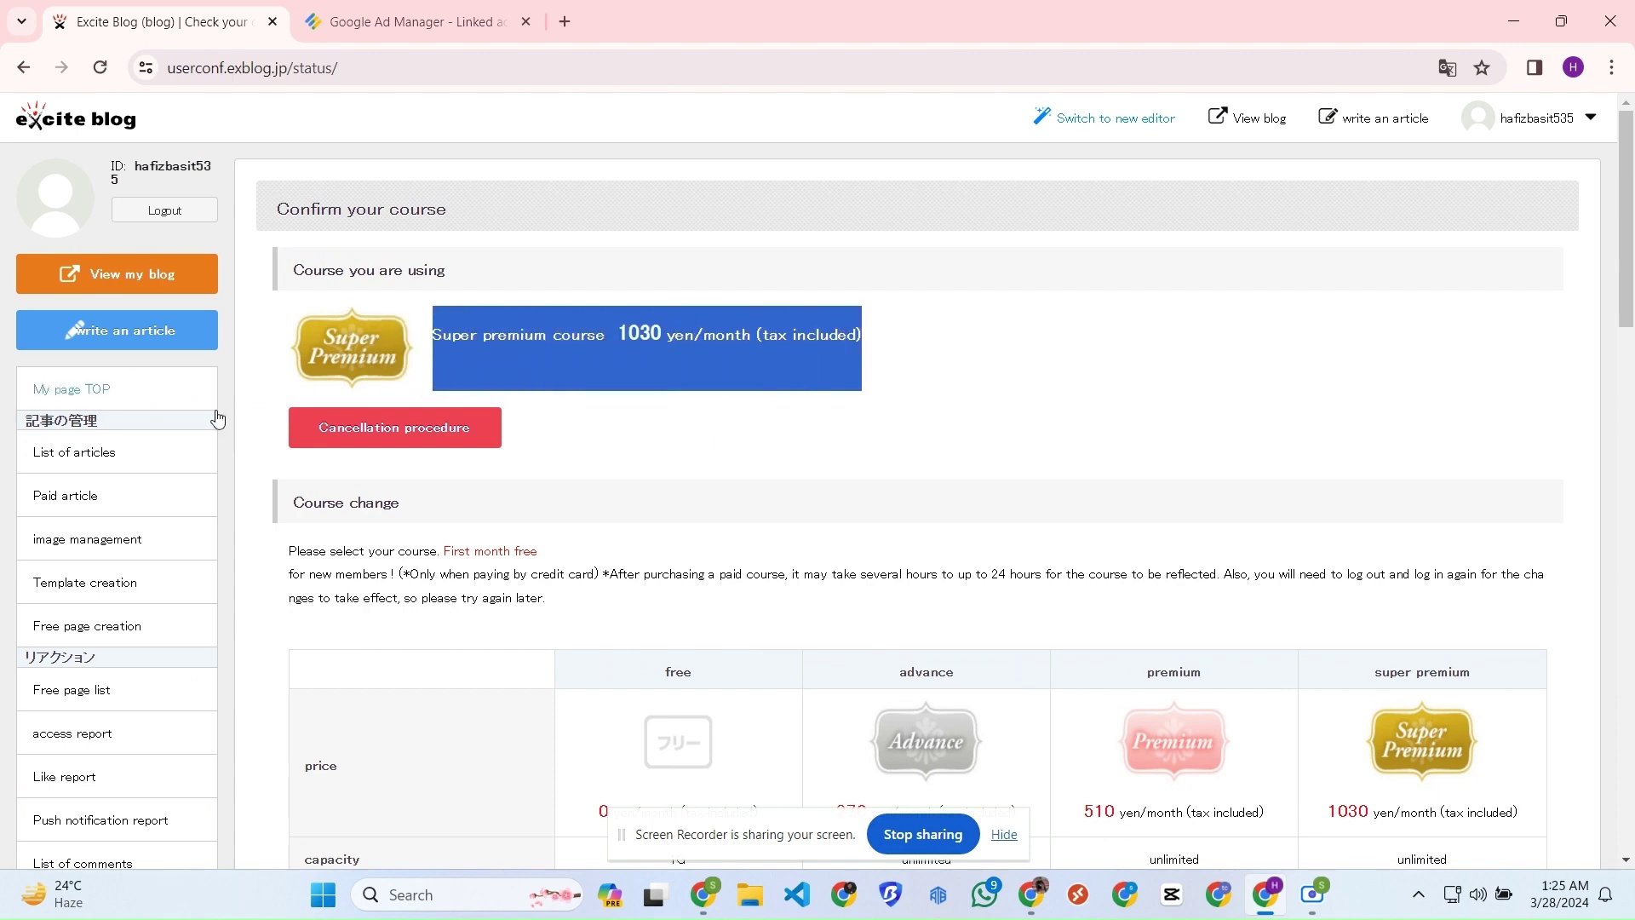
scroll(93, 665, down, 5)
scroll(117, 608, up, 5)
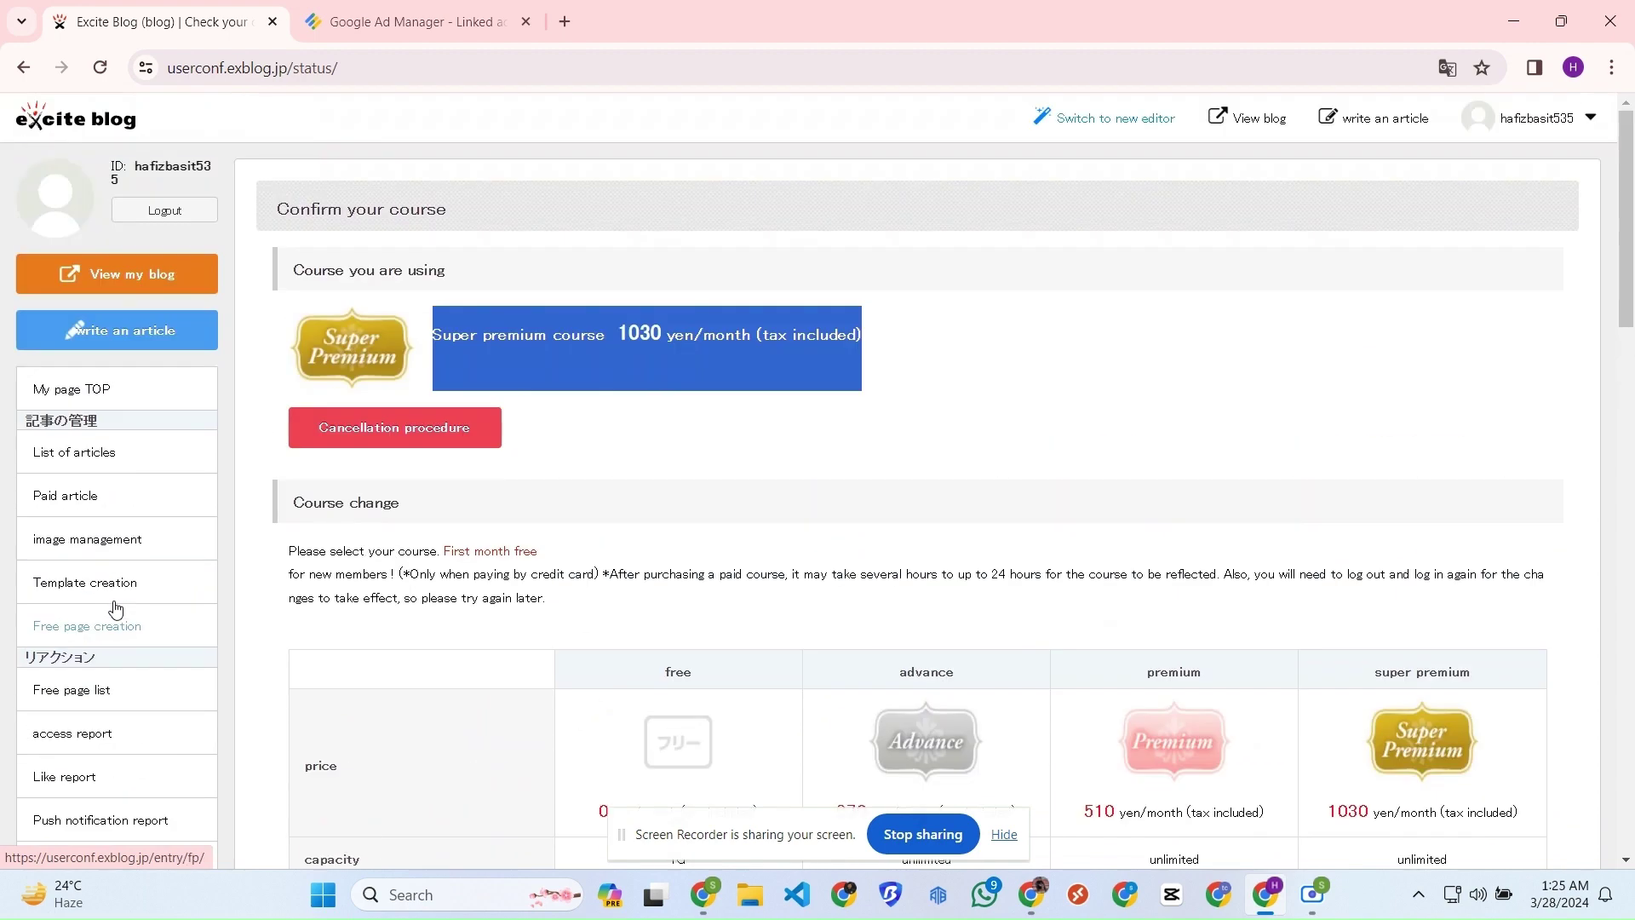
Edit the Chinese government hacking efforts article and show its raw HTML source.
click(102, 453)
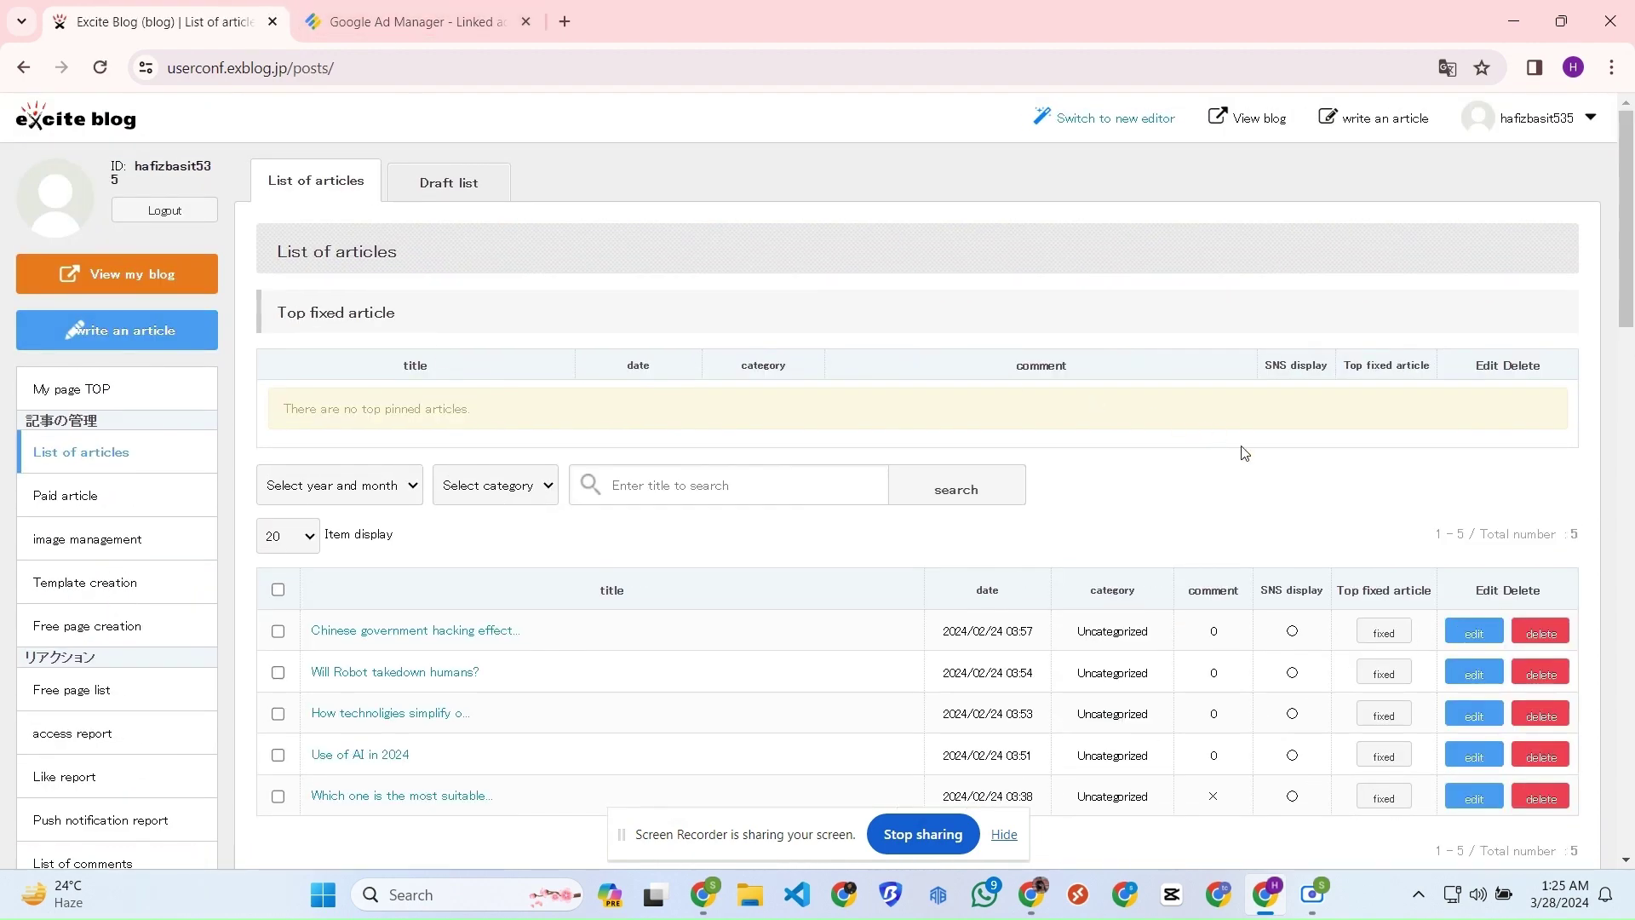
click(1477, 641)
scroll(693, 511, down, 3)
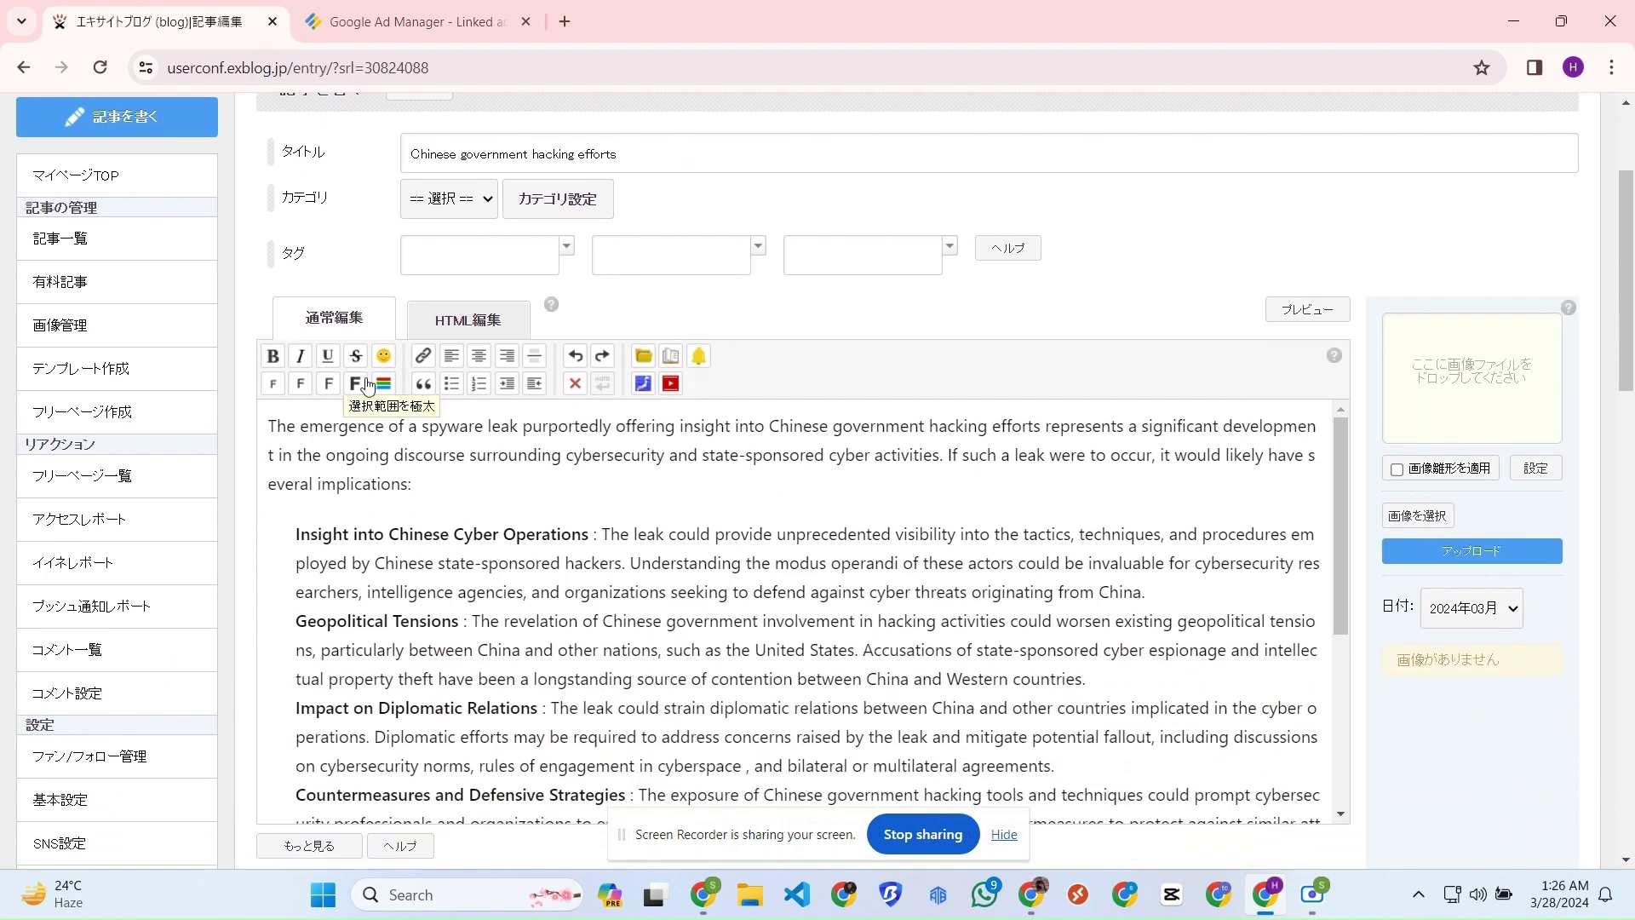
click(449, 332)
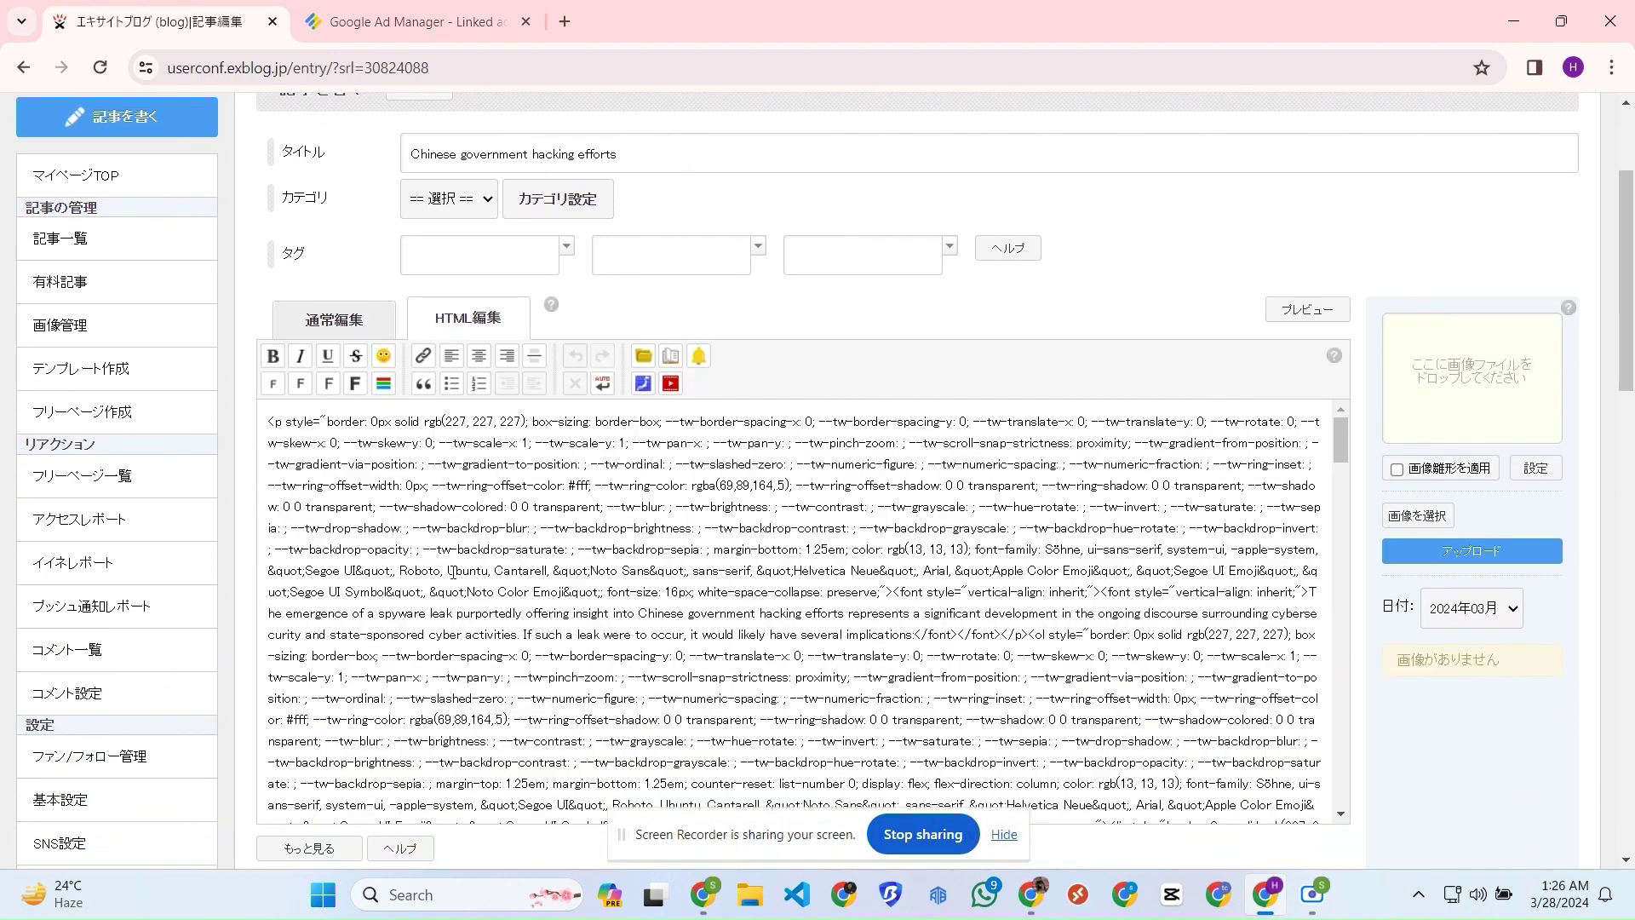
Open the adx ad unit from Inventory's ad unit list.
click(431, 24)
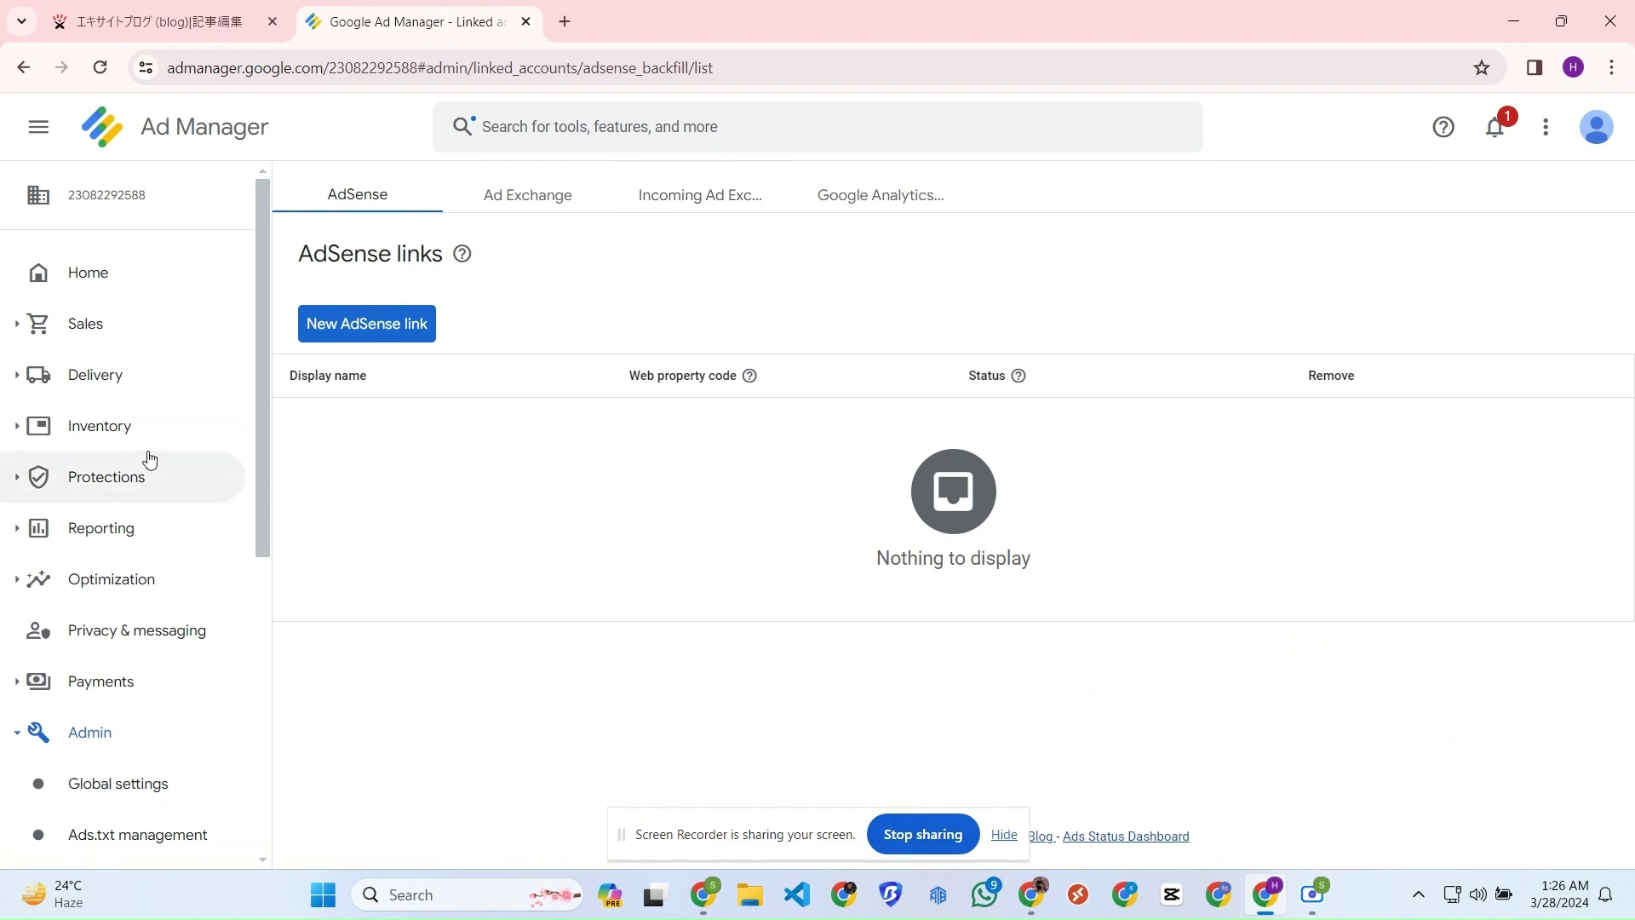
click(119, 431)
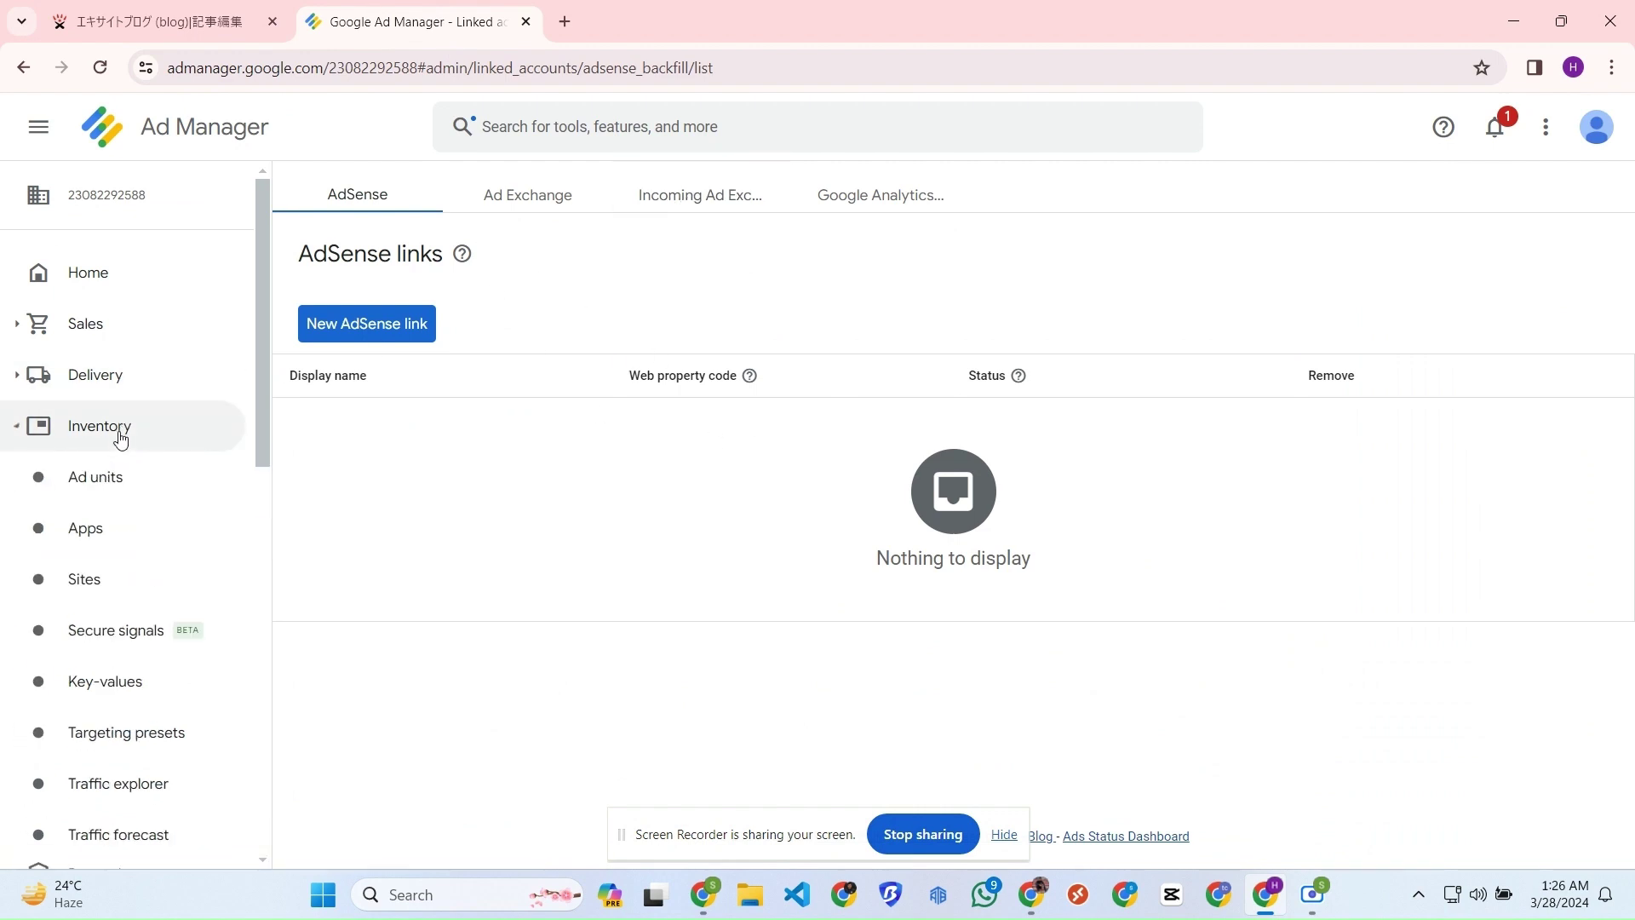
click(120, 482)
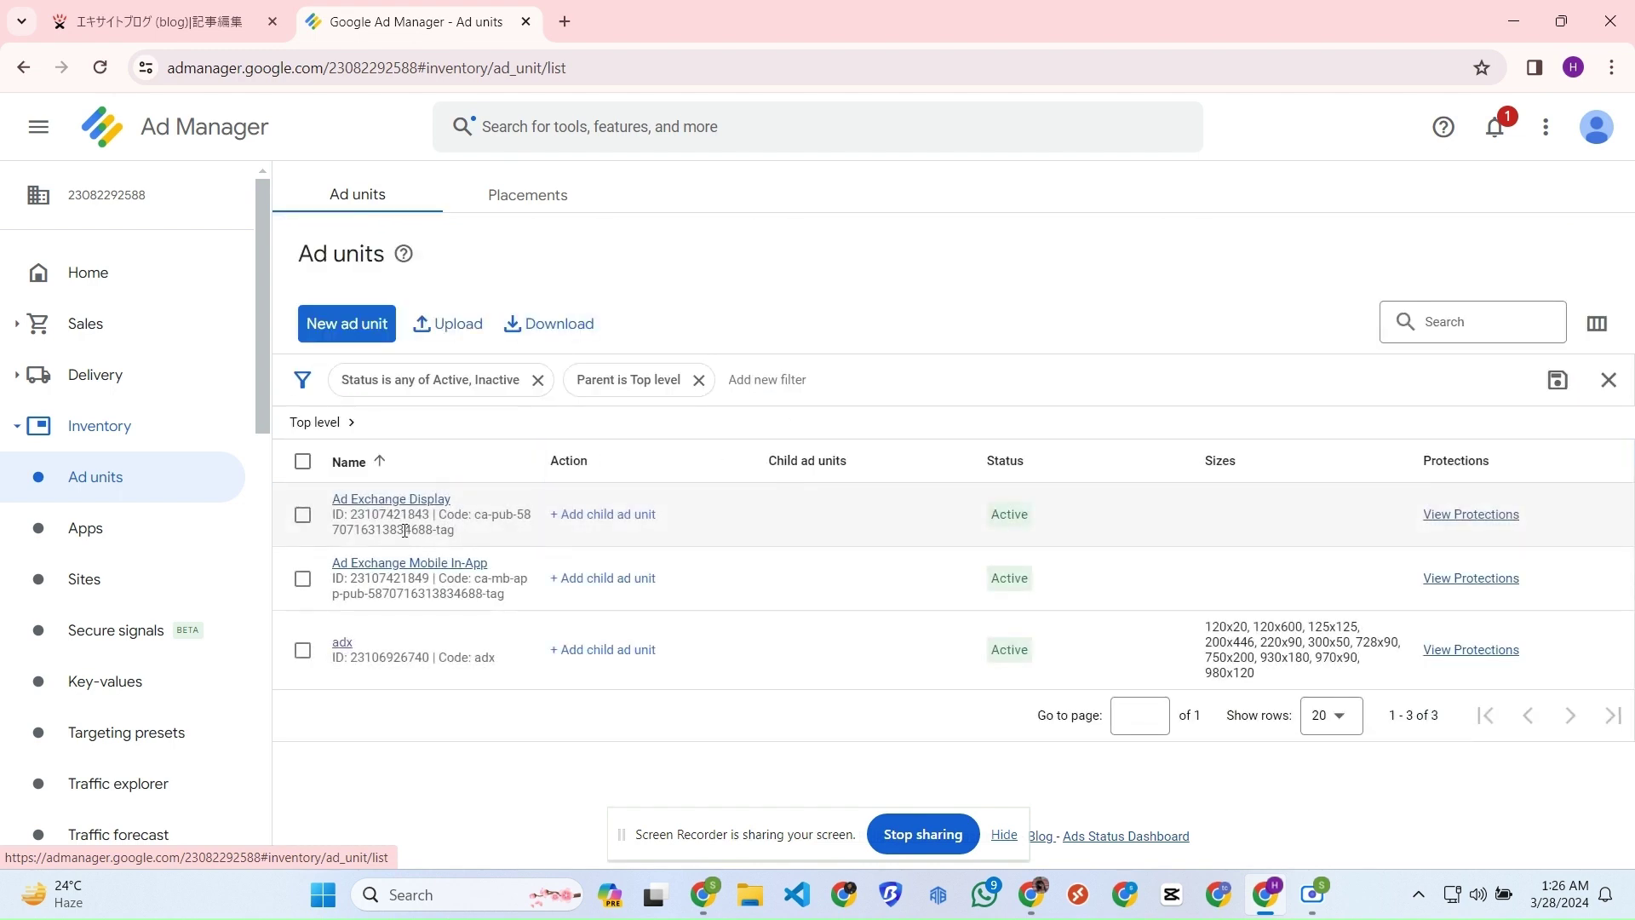
click(342, 644)
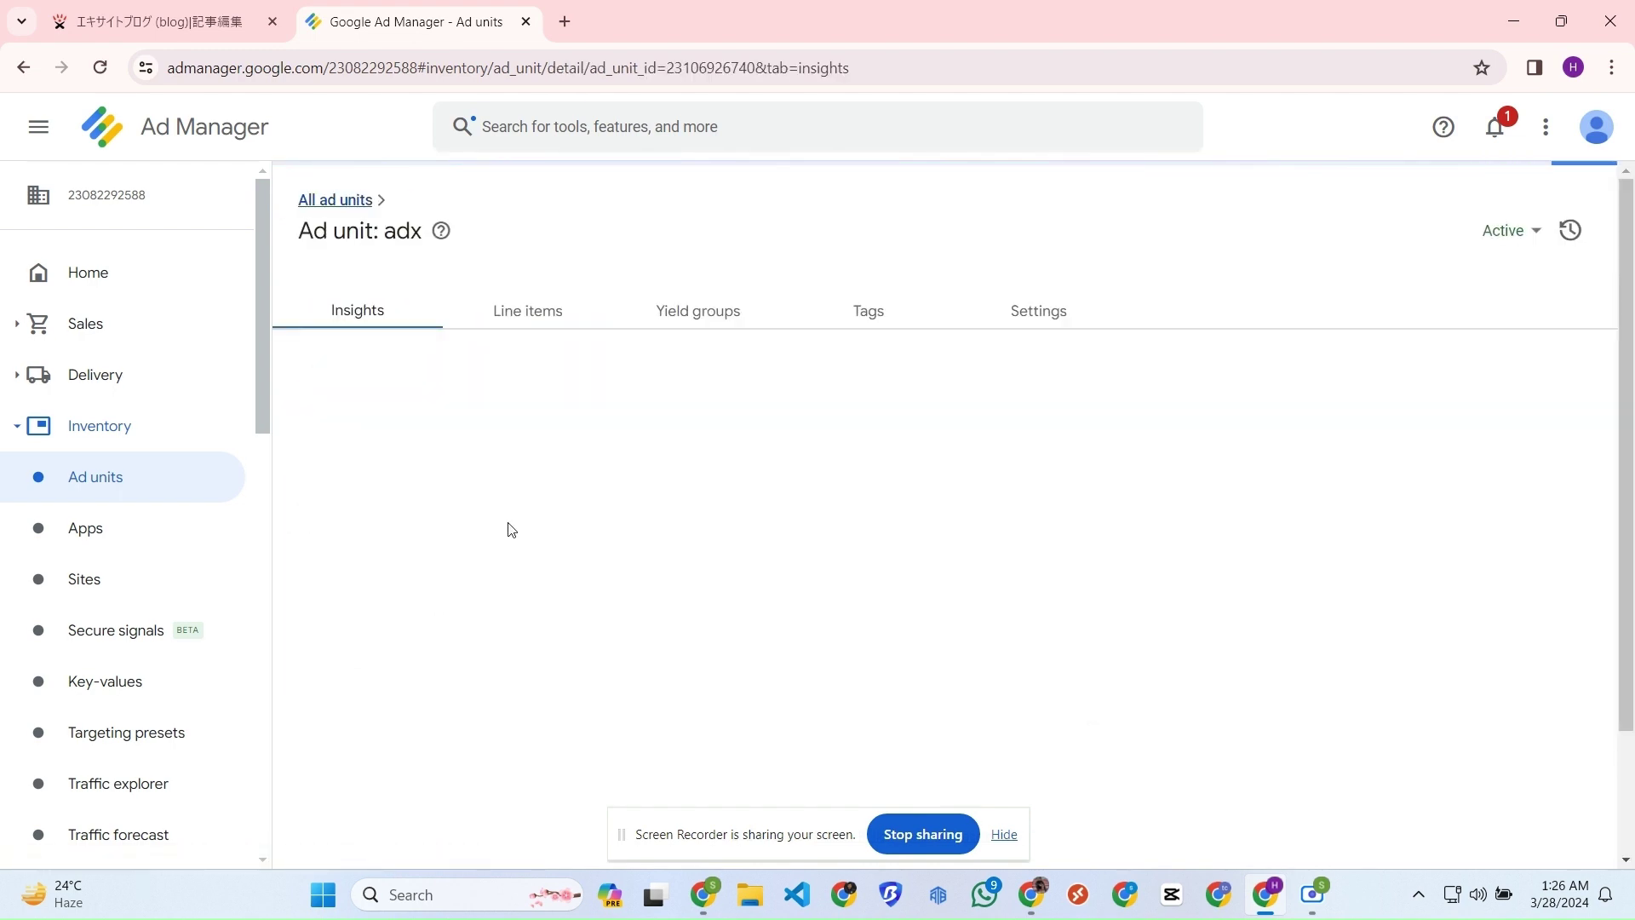
Generate Google Publisher Tag code with single request off and live traffic on, and copy it.
click(873, 321)
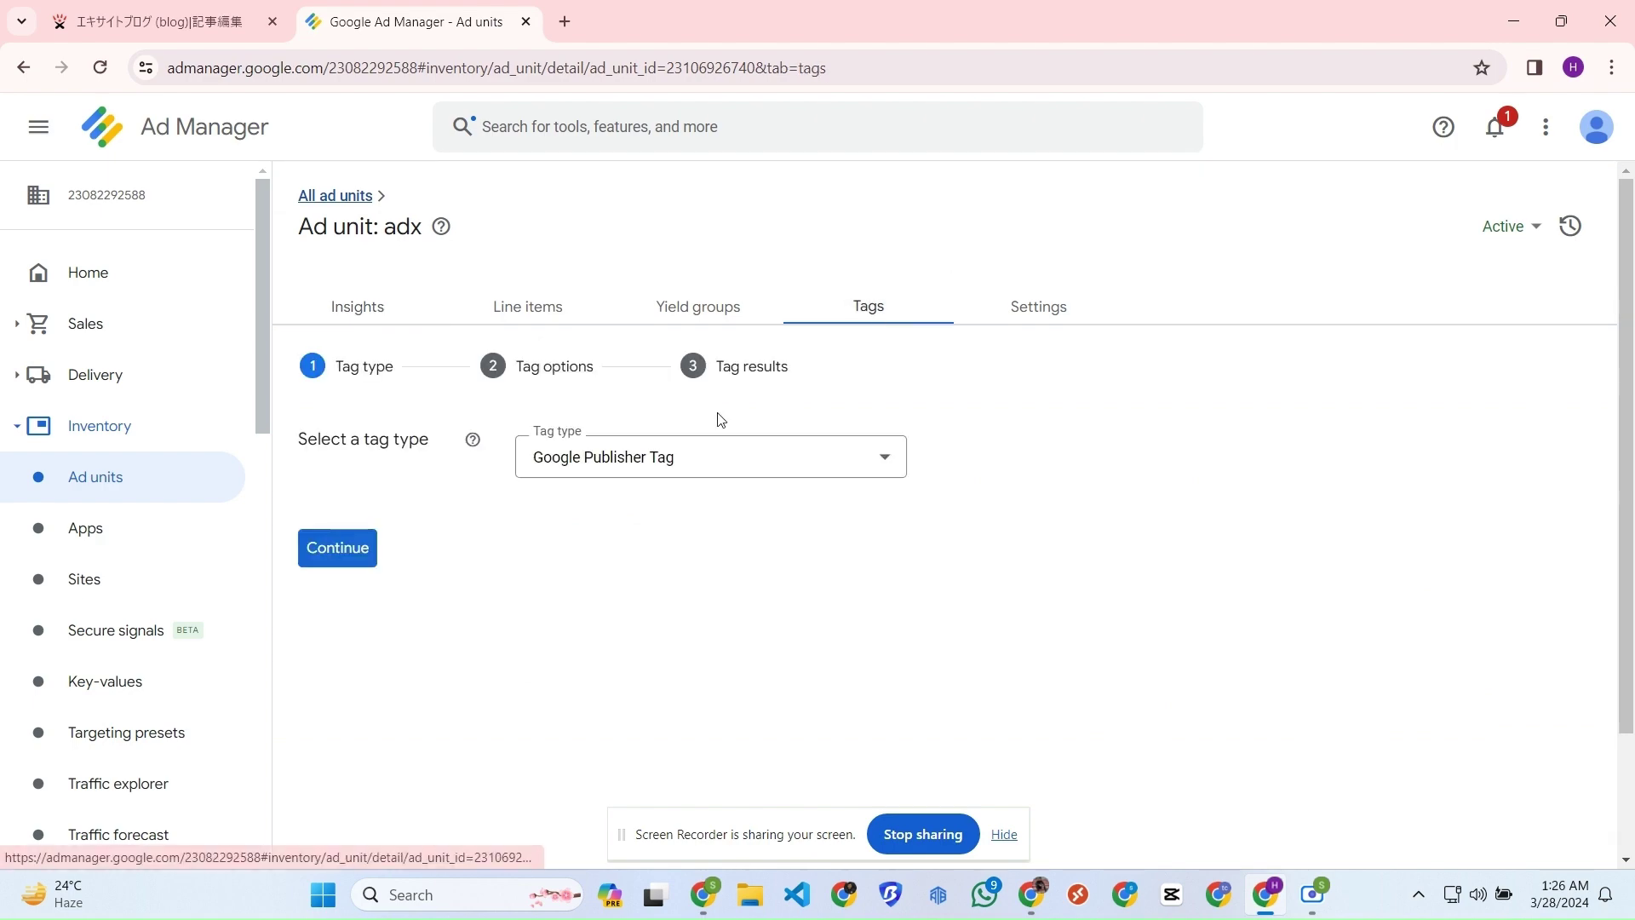
click(305, 556)
scroll(715, 667, down, 2)
scroll(548, 420, up, 1)
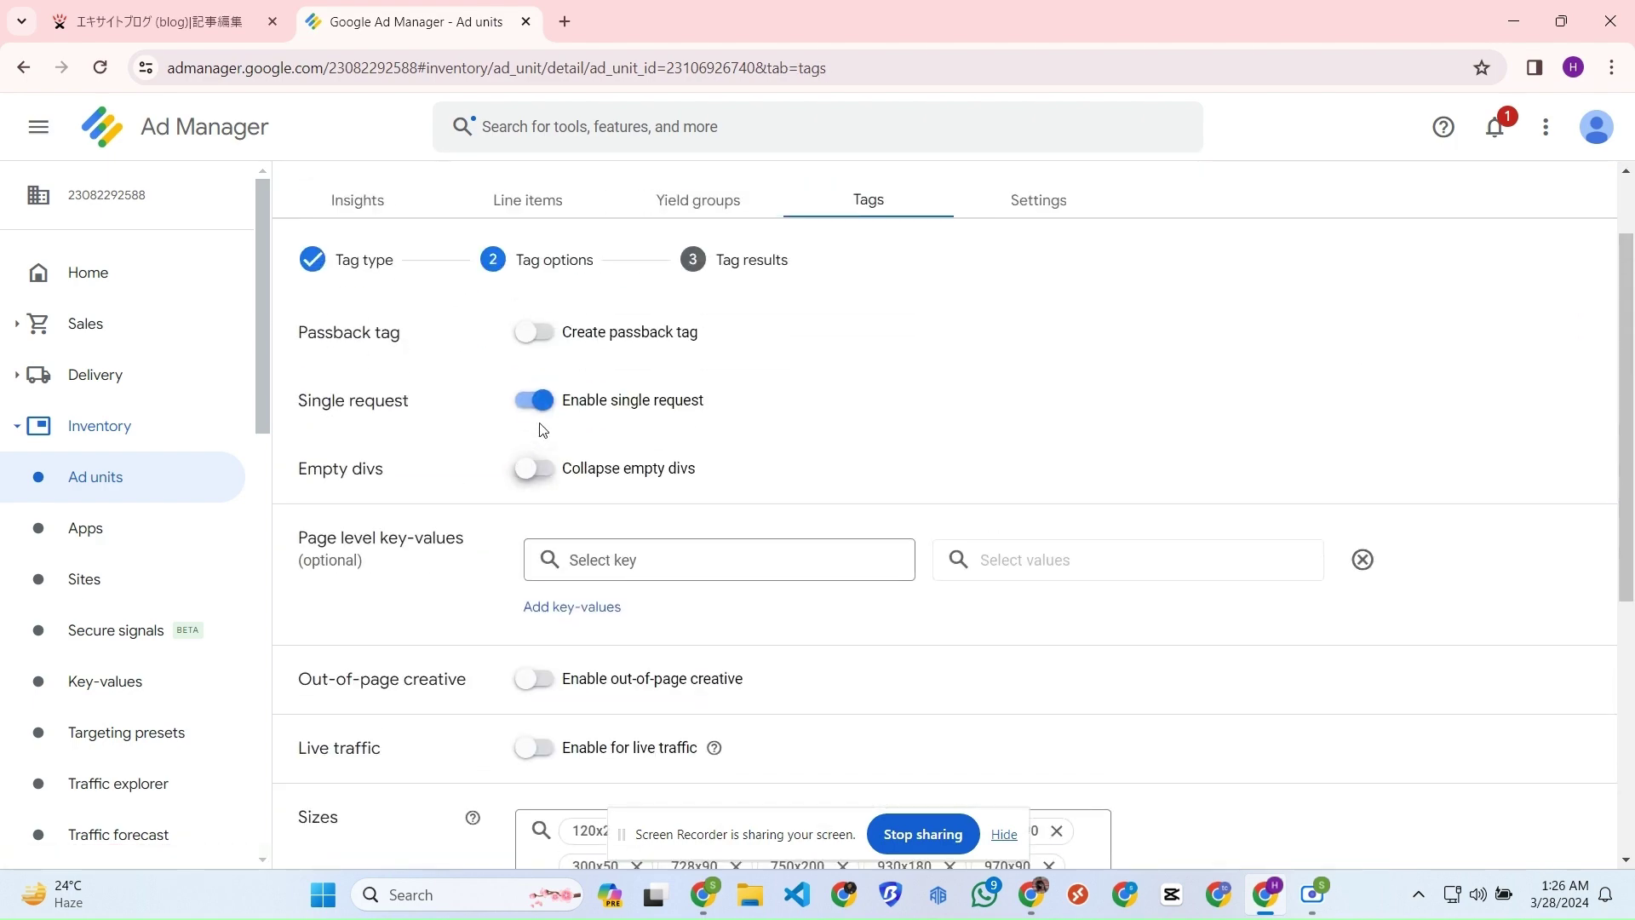
click(535, 401)
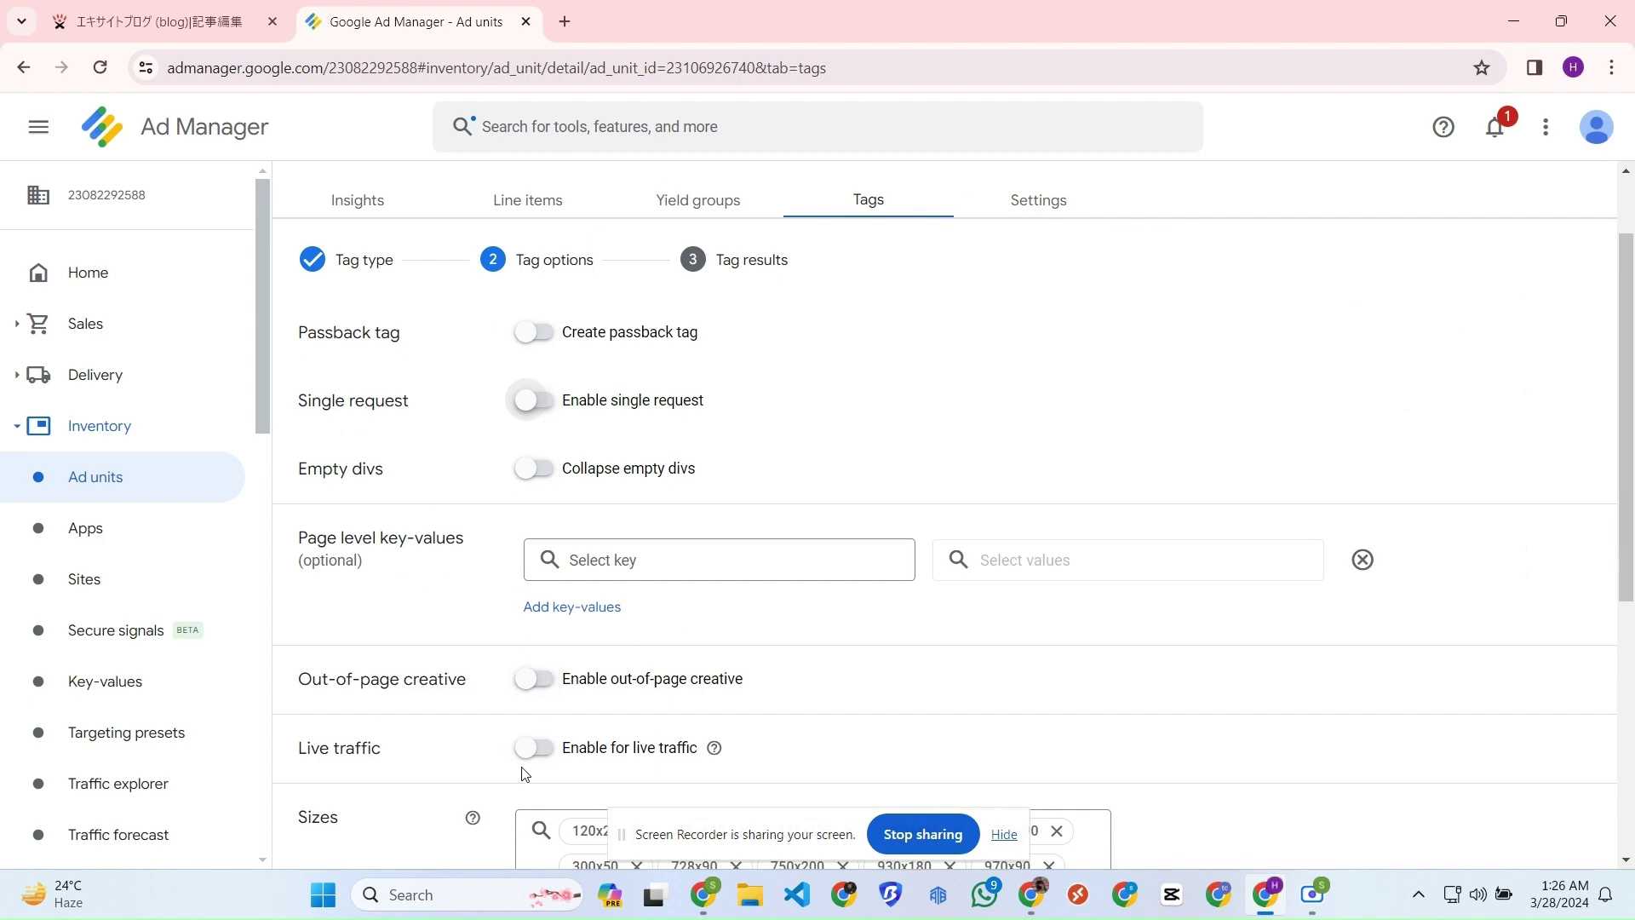
click(534, 748)
scroll(520, 682, down, 5)
click(402, 709)
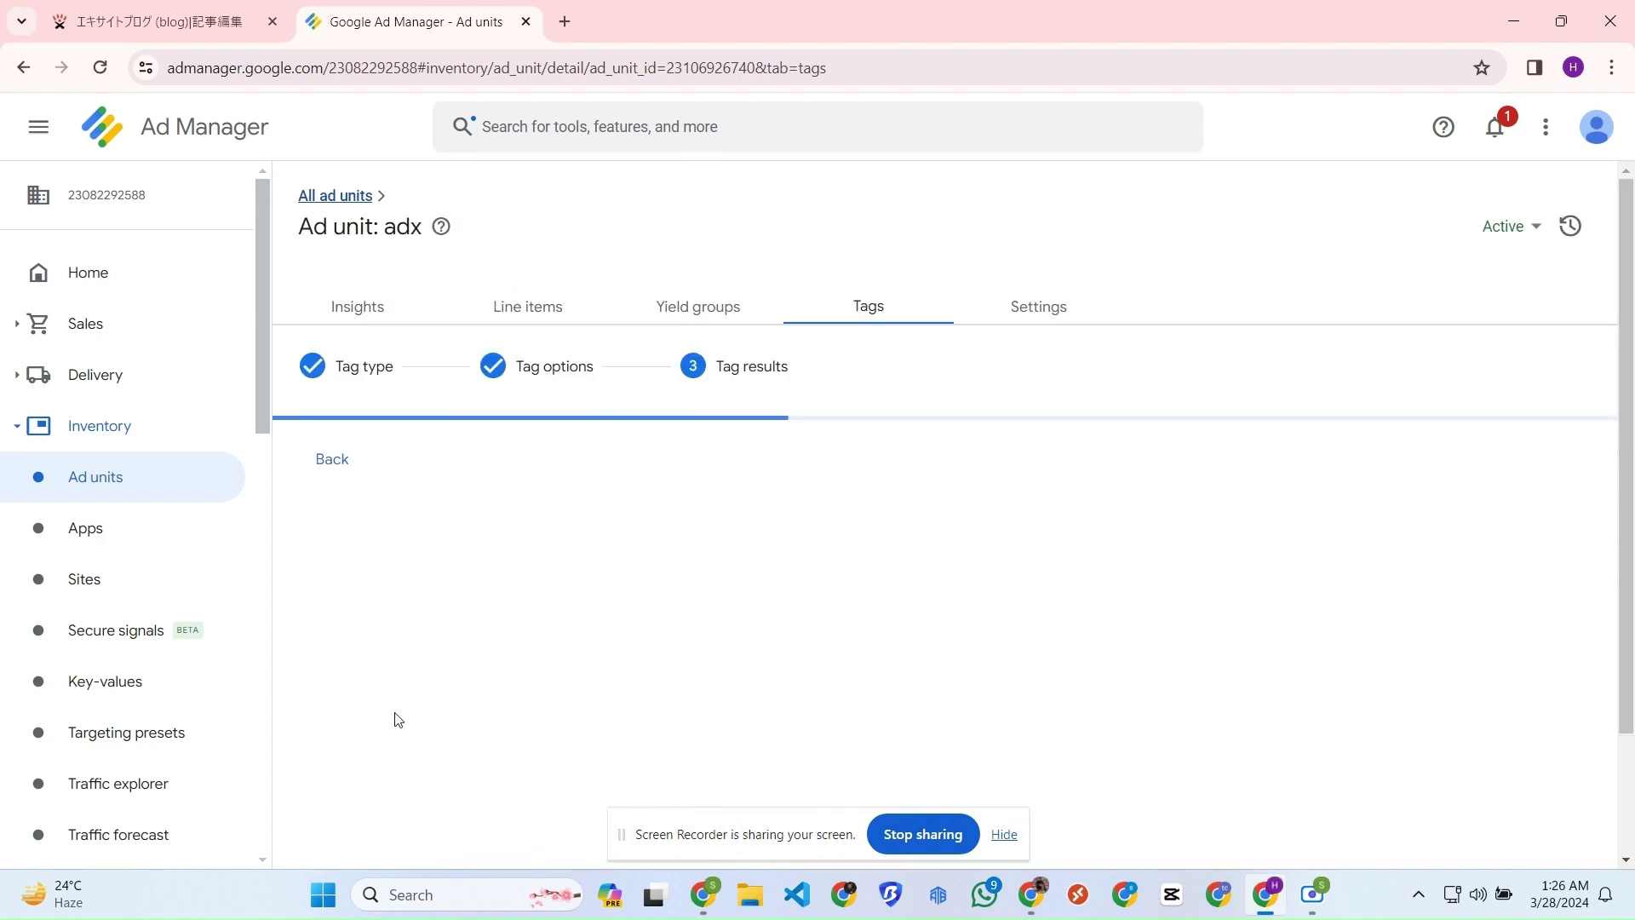
click(555, 670)
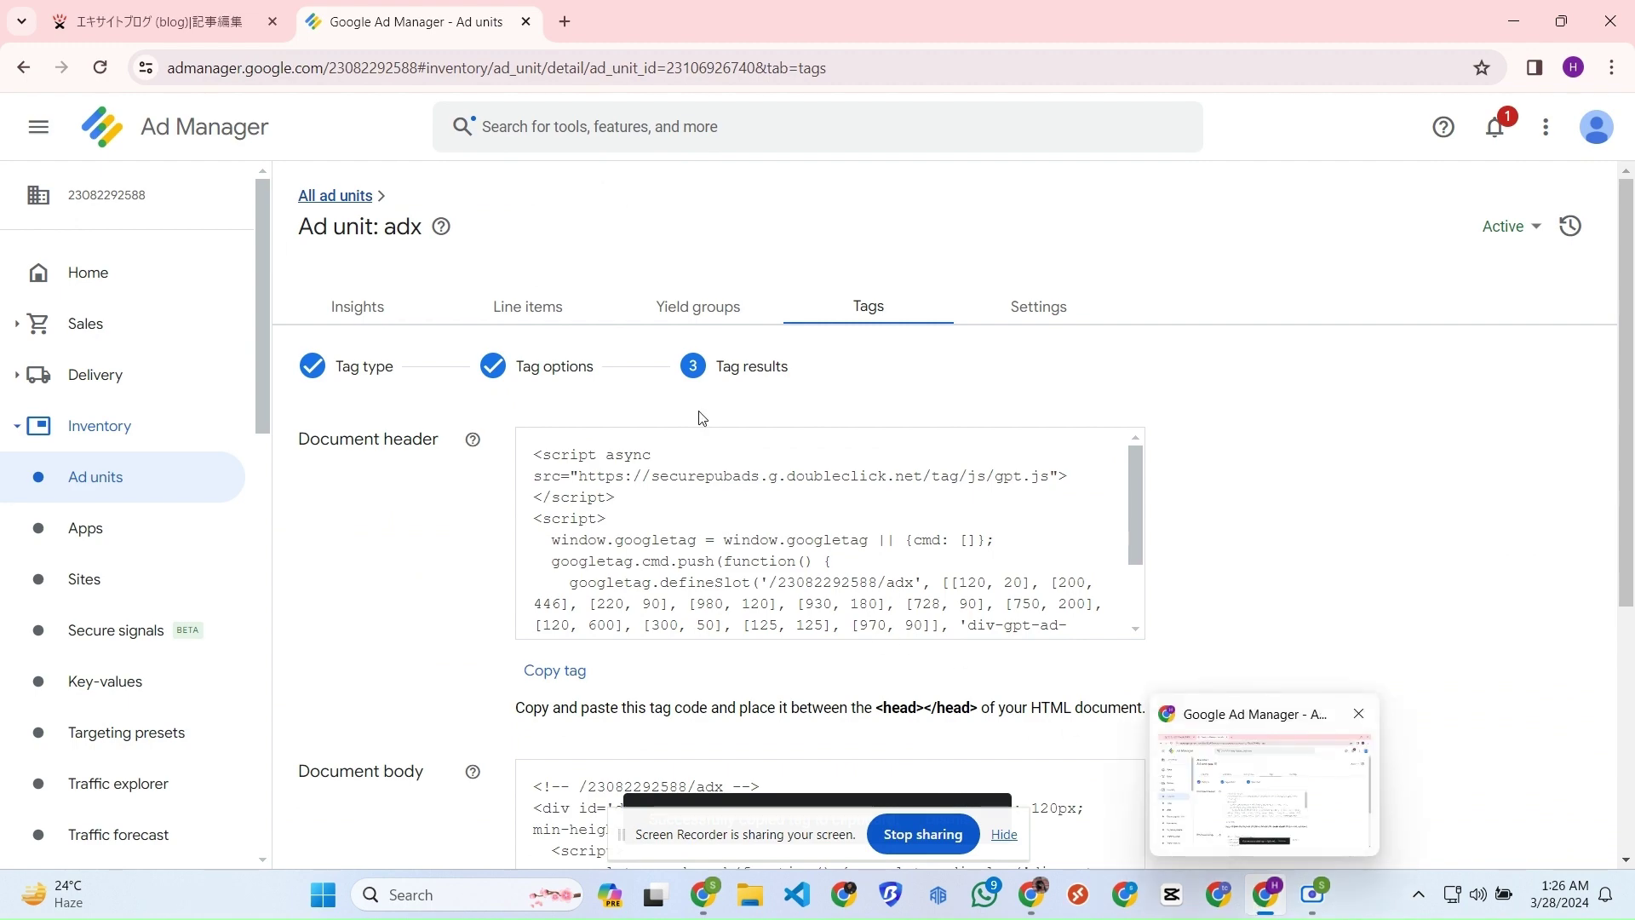
Paste the copied head tag at the very top of the article's HTML.
click(217, 28)
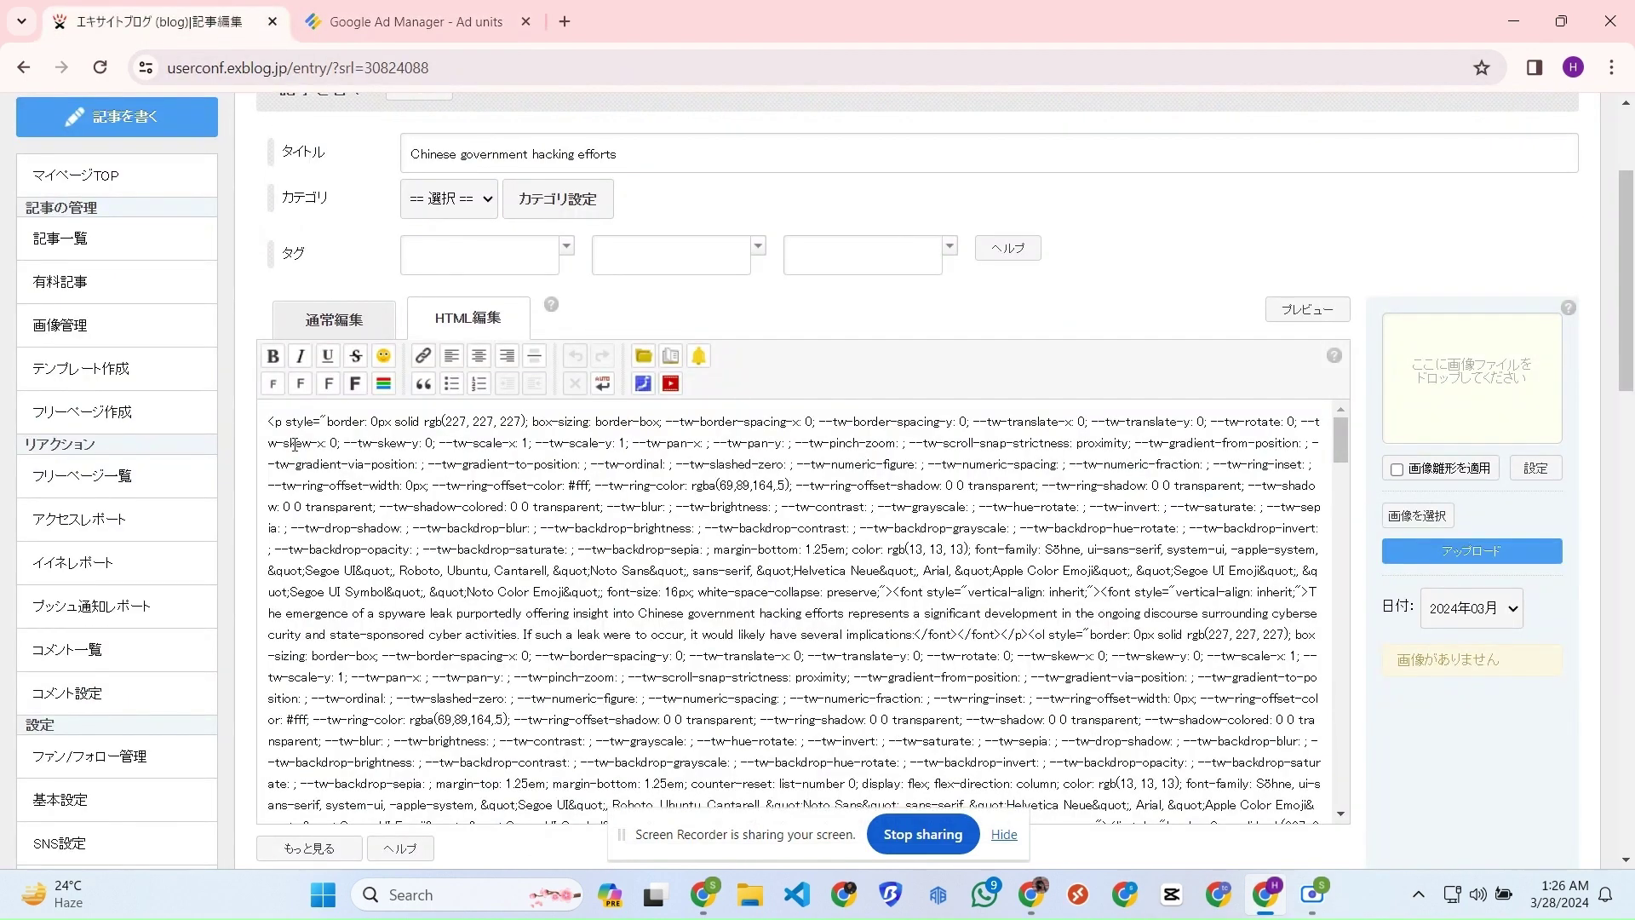
click(267, 419)
key(Return)
key(Return)
key(Up)
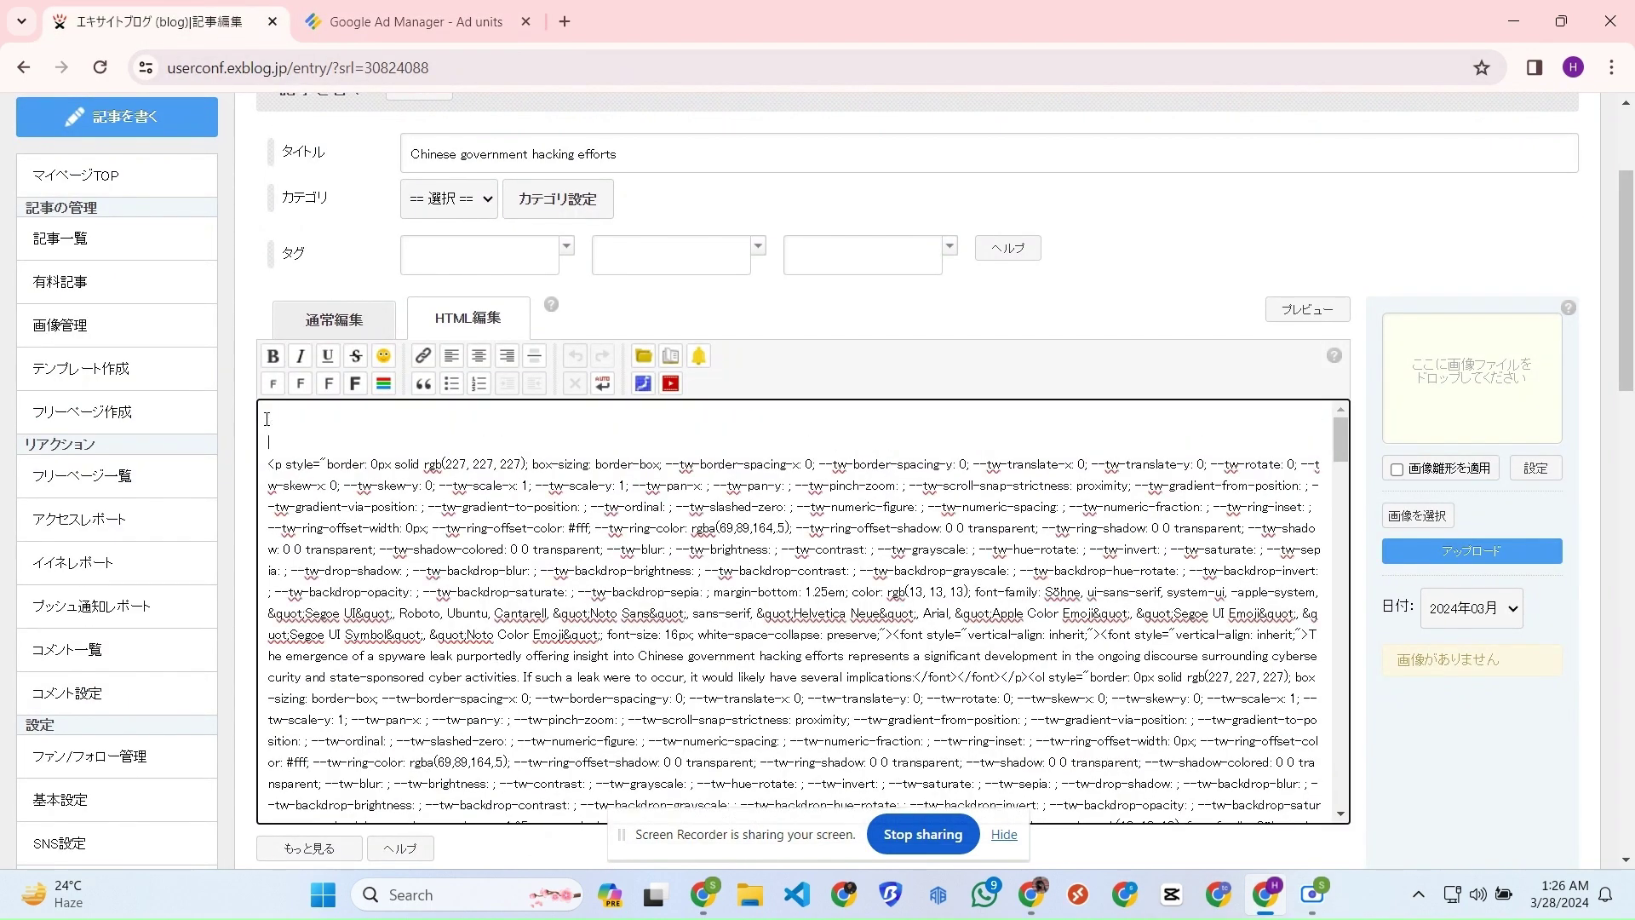
key(ctrl+v)
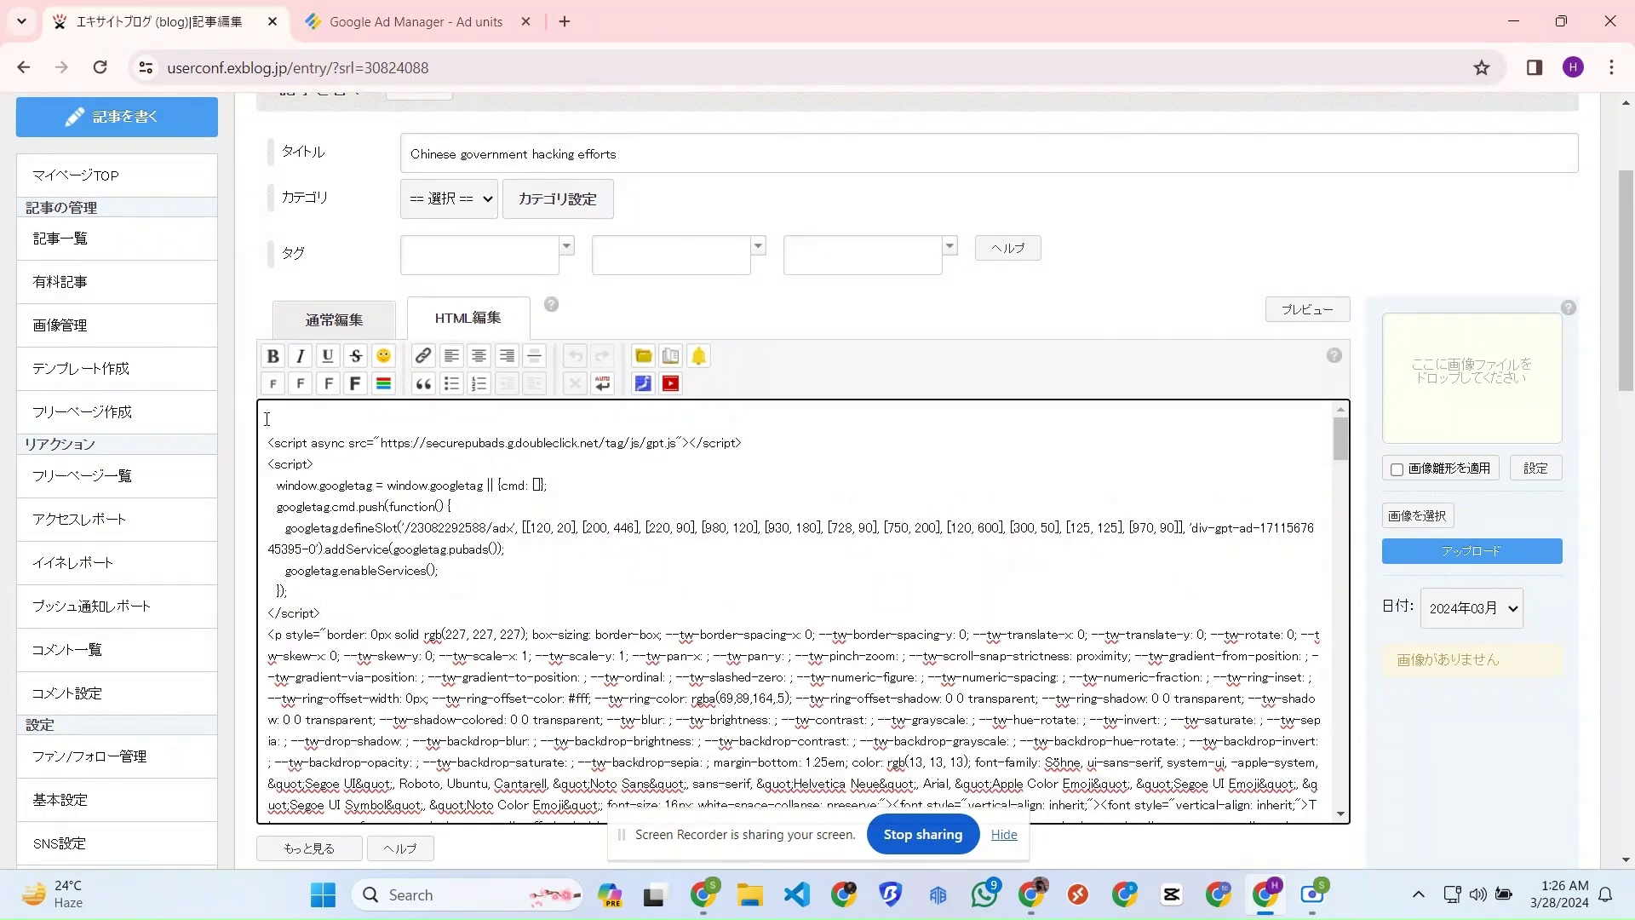
Copy the Document body tag and paste it on a new line after the head script.
click(415, 21)
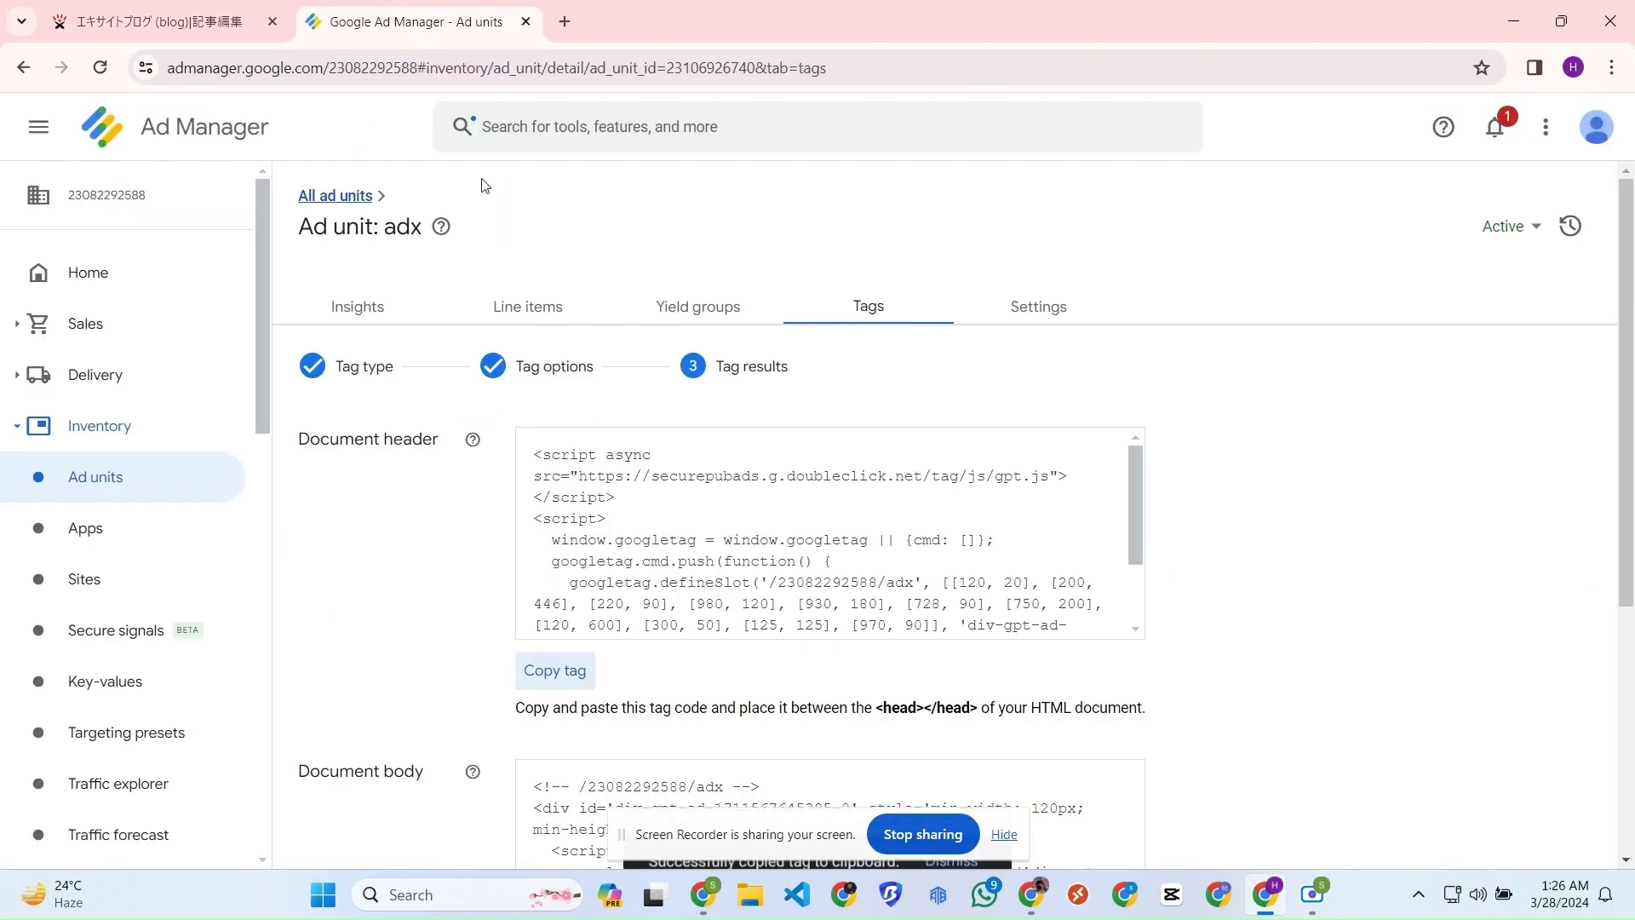
scroll(738, 545, down, 5)
scroll(738, 694, down, 3)
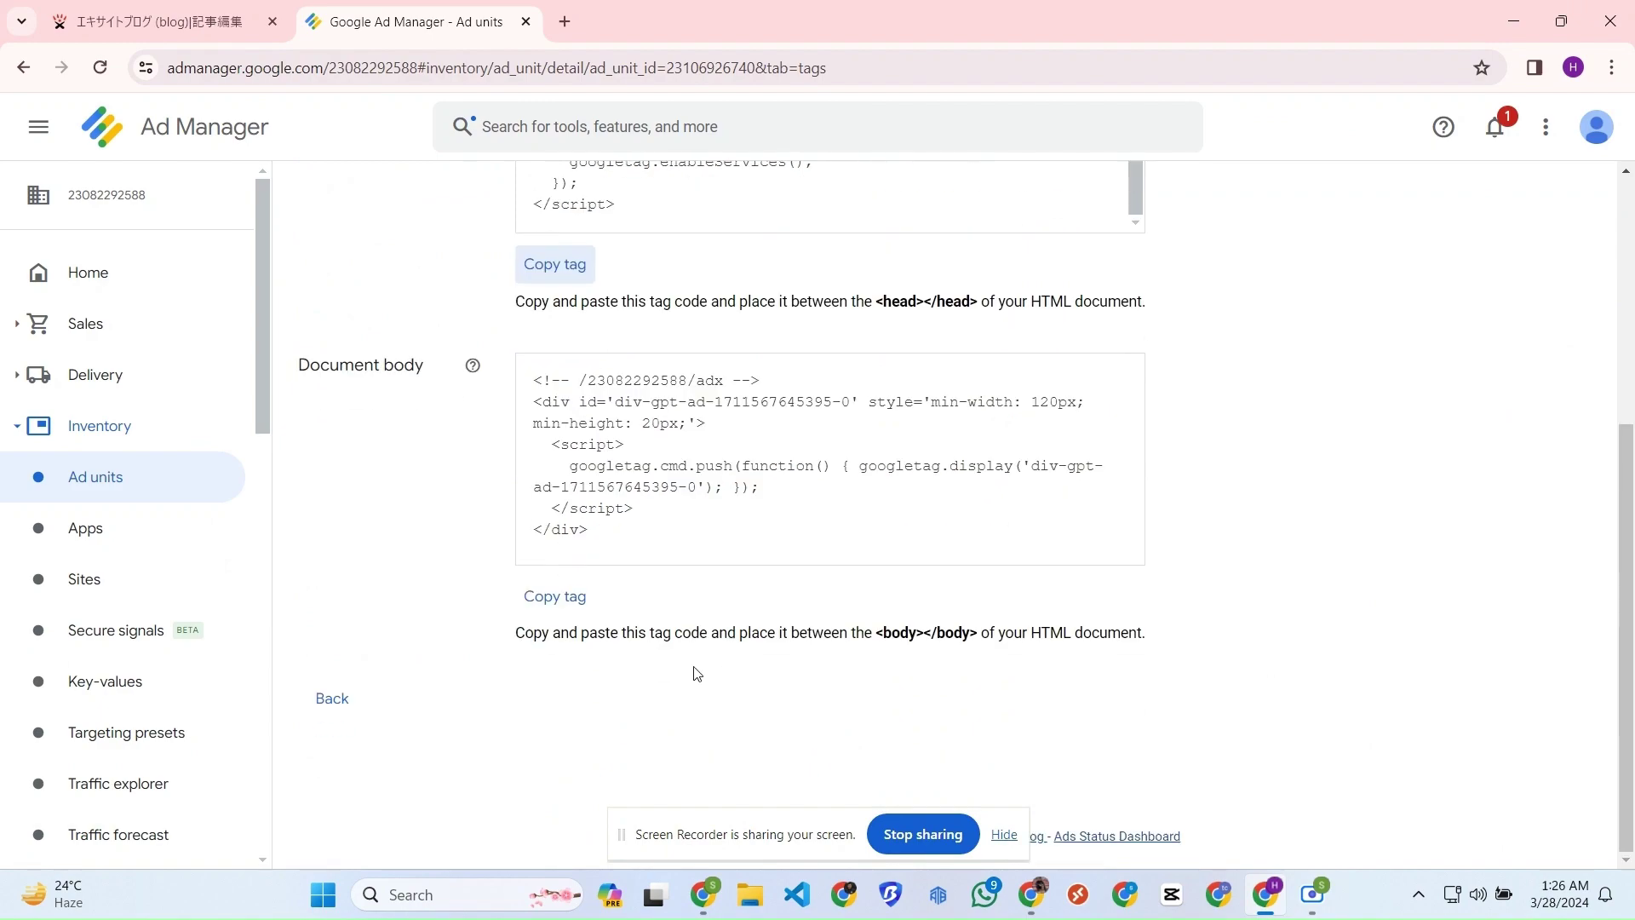
click(573, 598)
click(132, 18)
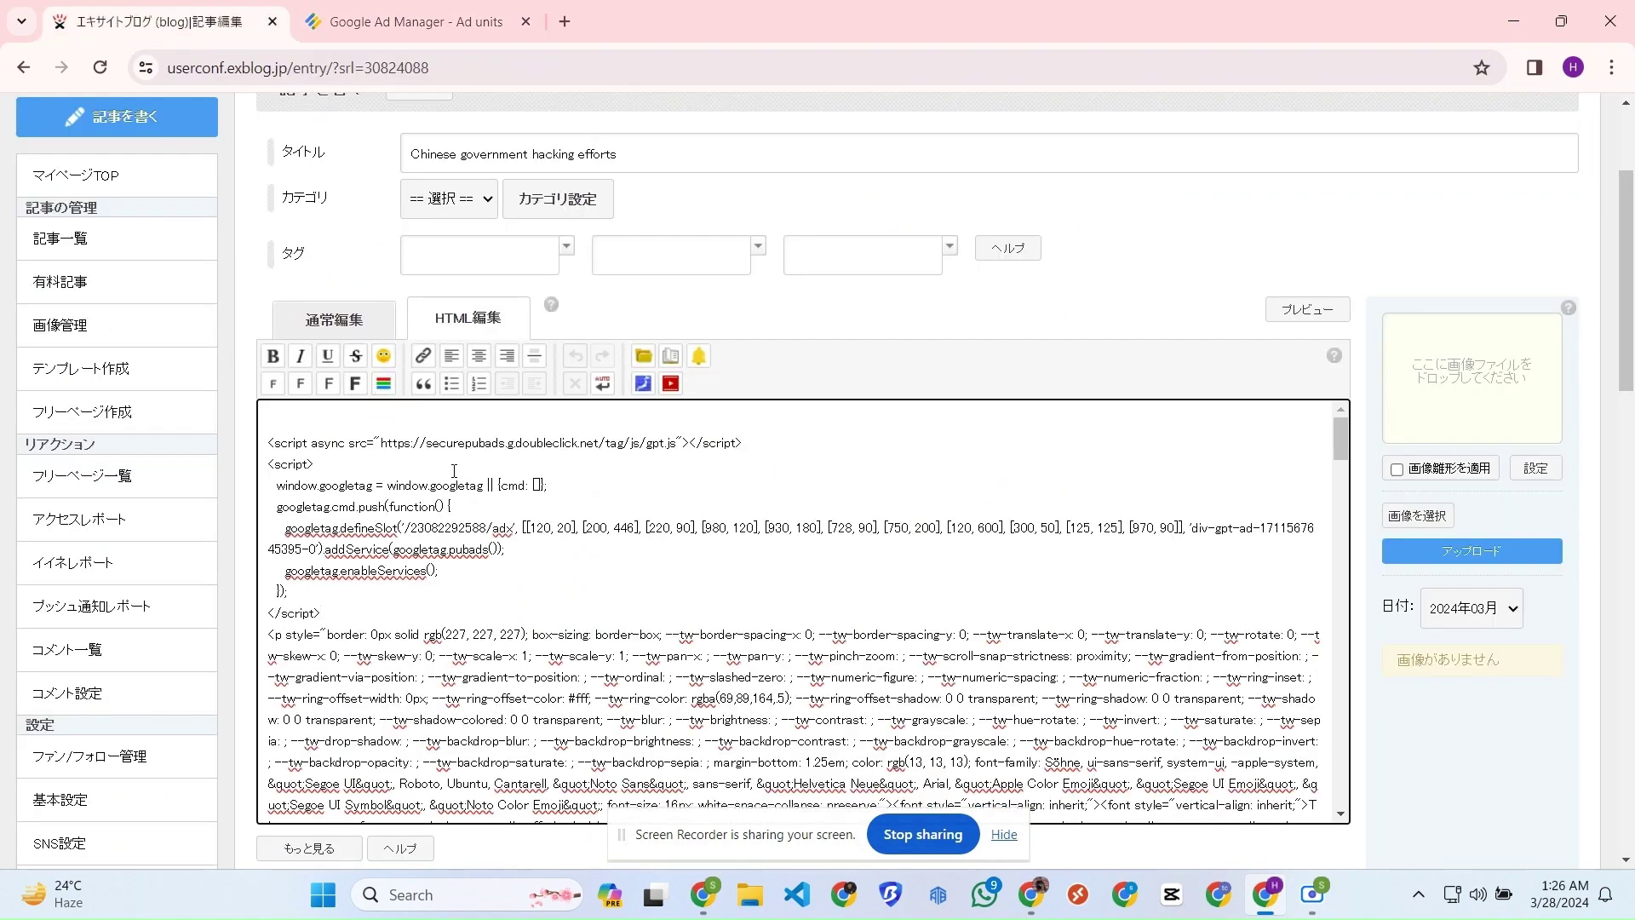
key(Return)
key(ctrl+v)
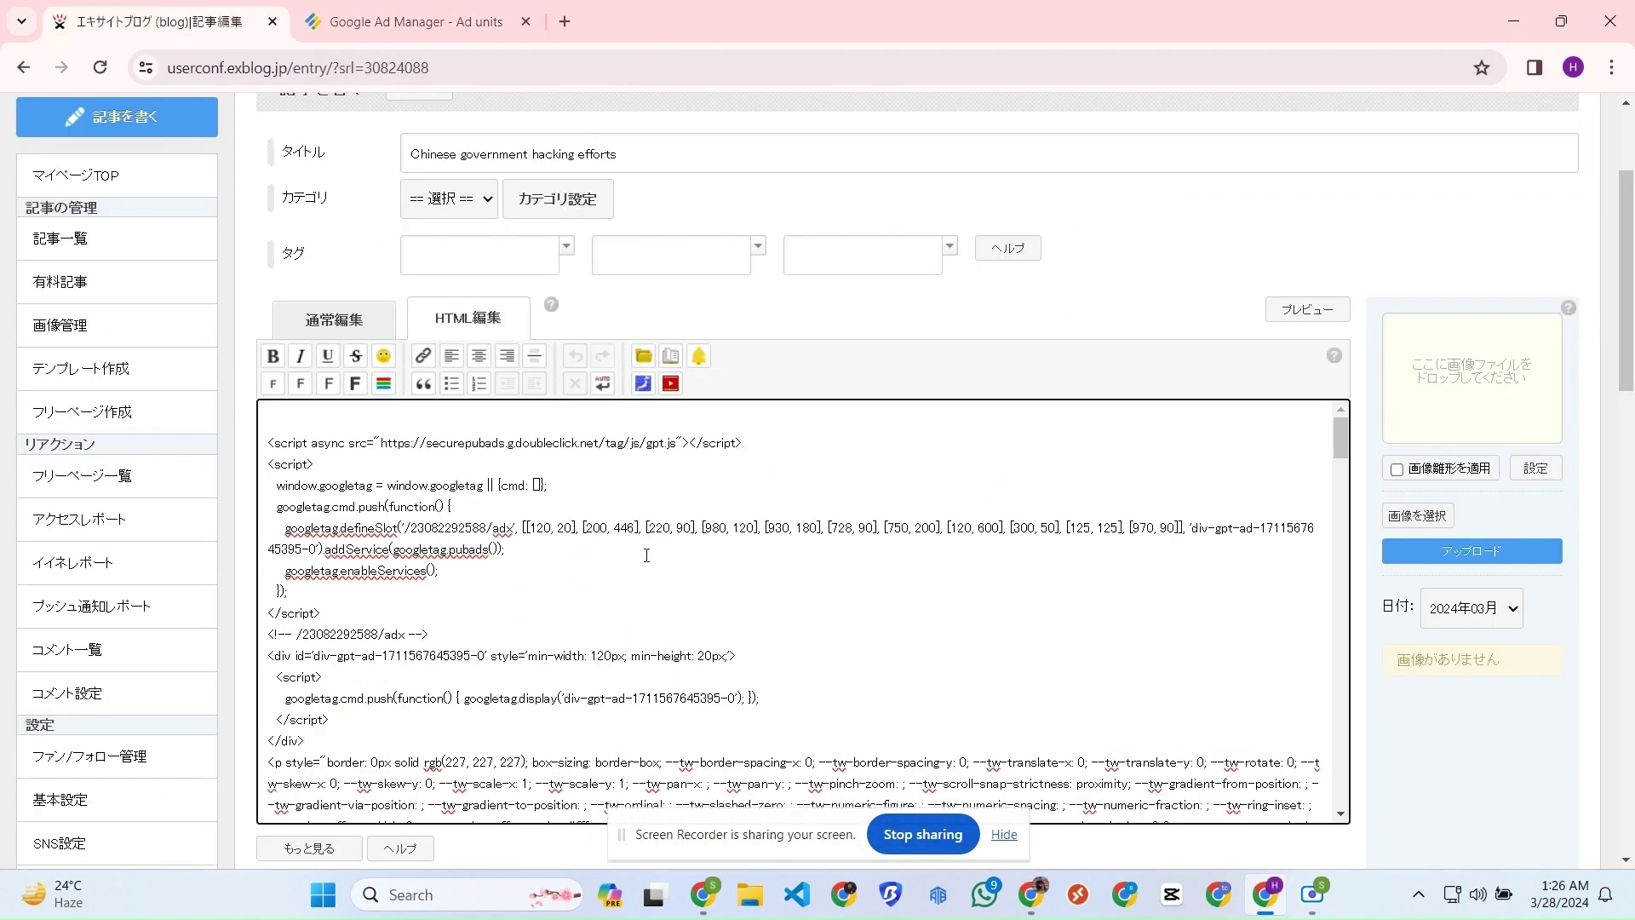
Save the edited Chinese government hacking efforts article.
scroll(663, 561, down, 8)
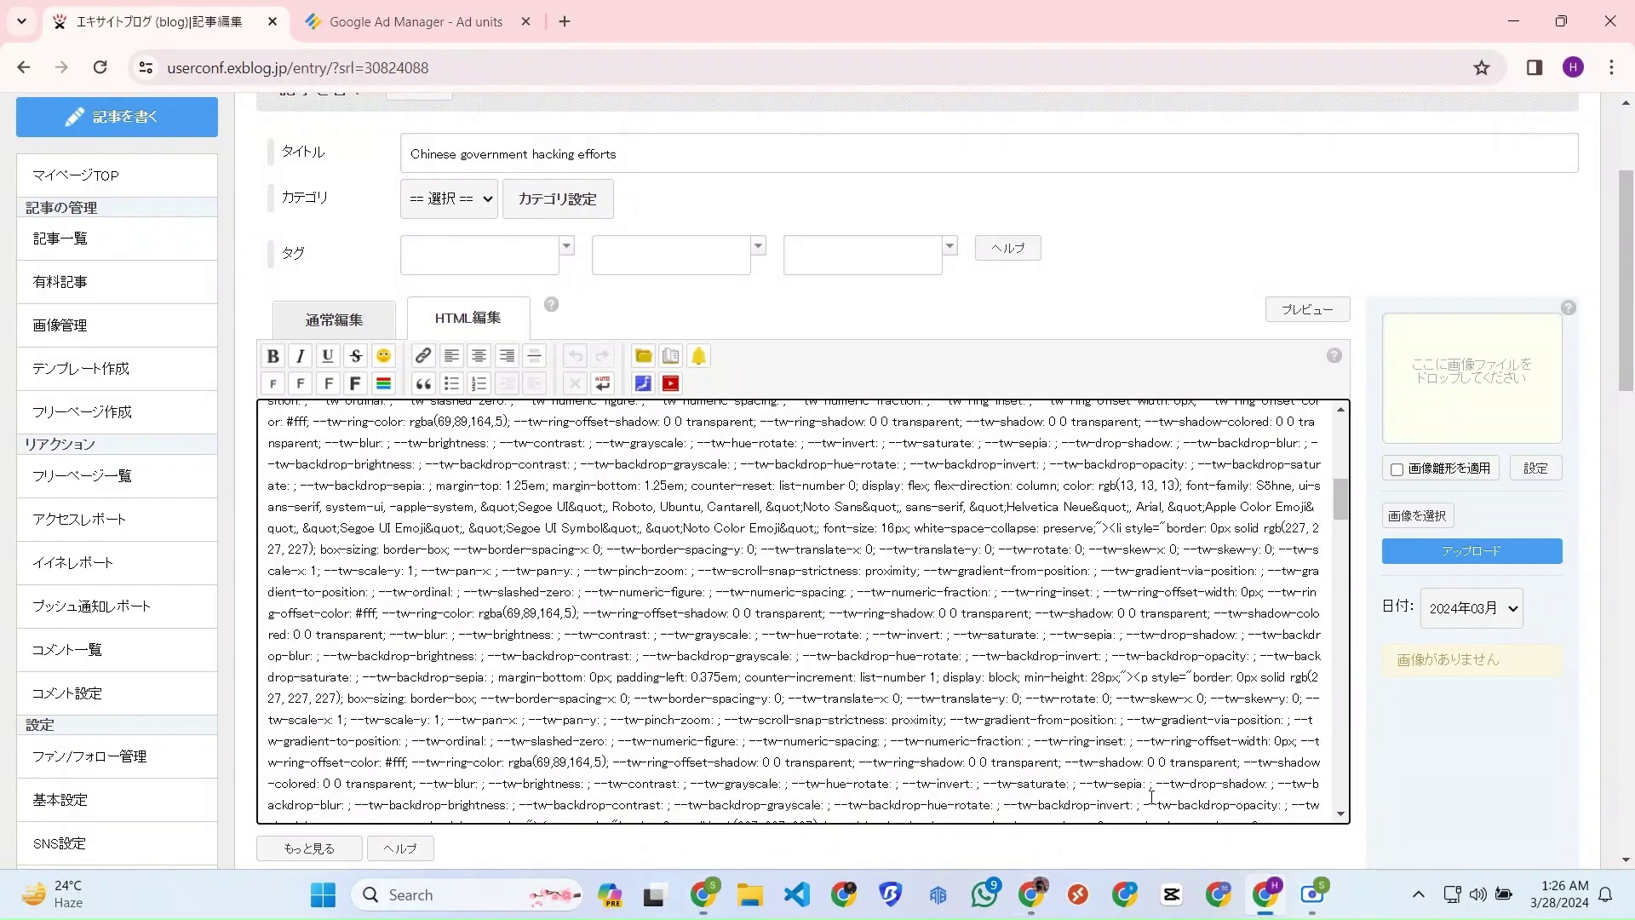
scroll(1211, 776, down, 12)
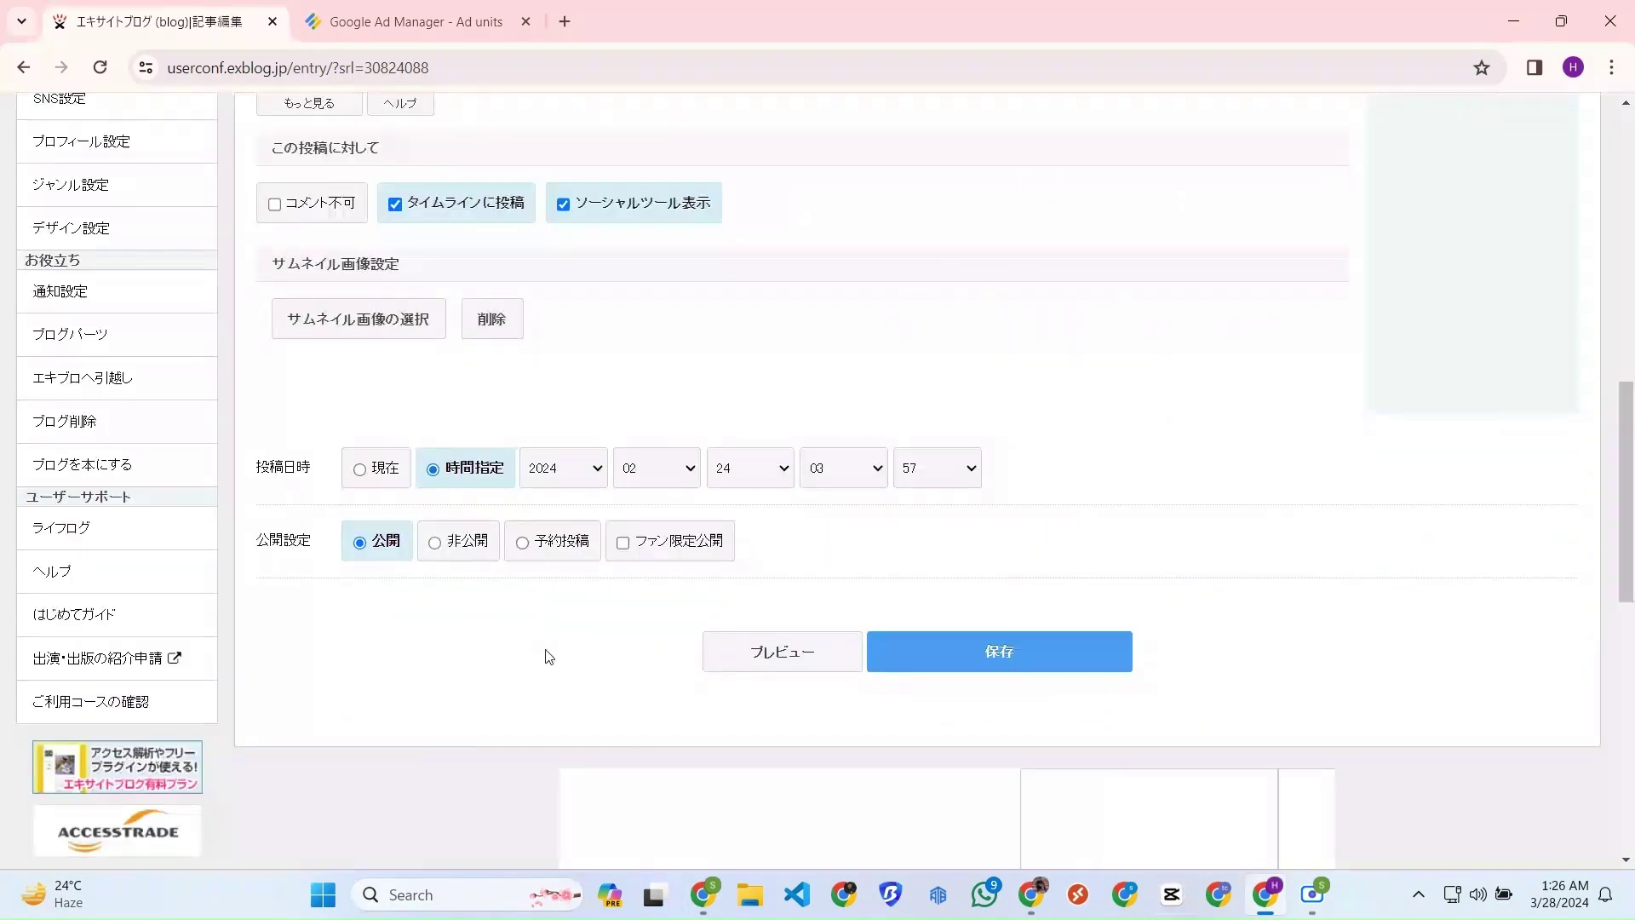
click(1002, 652)
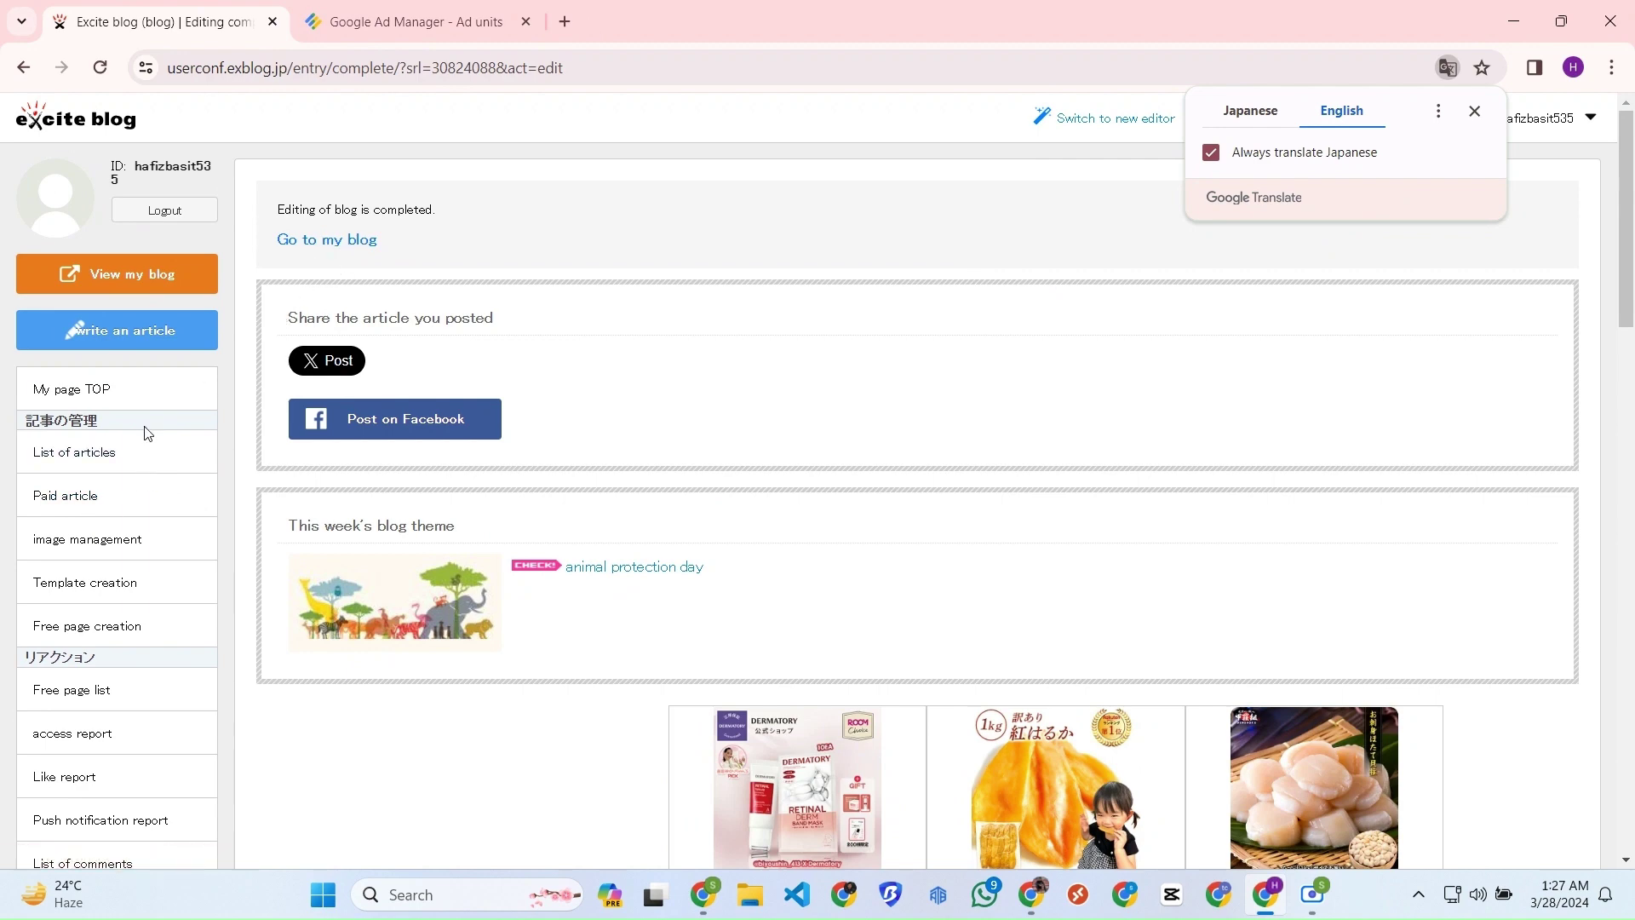
Open the Will Robot takedown humans? article for editing from the article list.
click(99, 455)
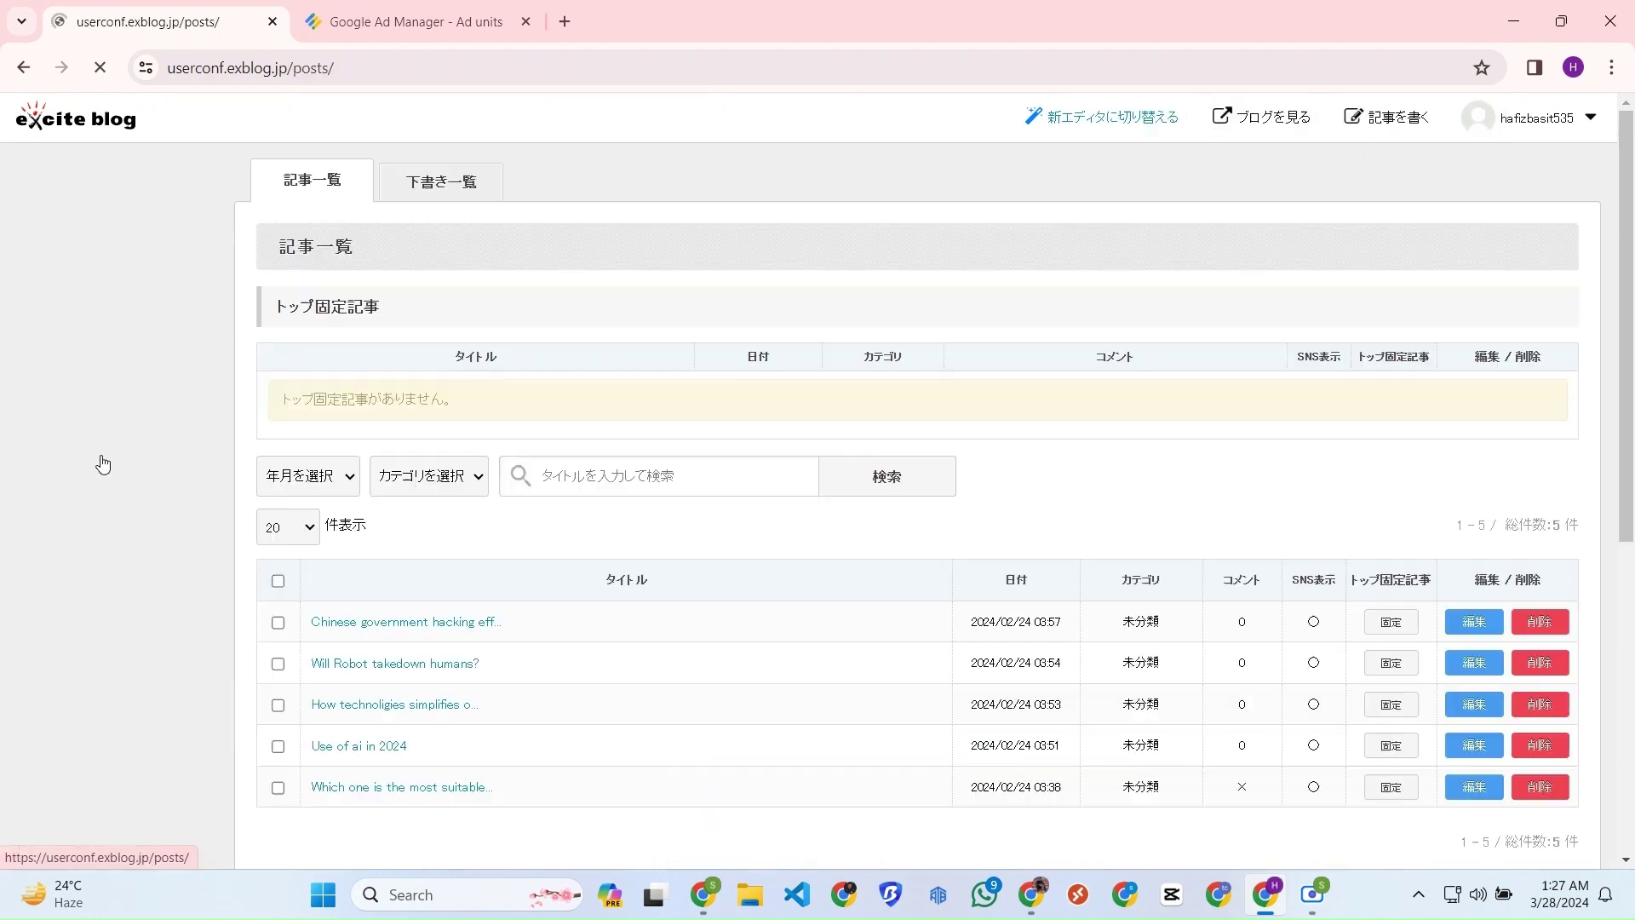
scroll(160, 485, down, 1)
click(1453, 577)
scroll(250, 426, down, 4)
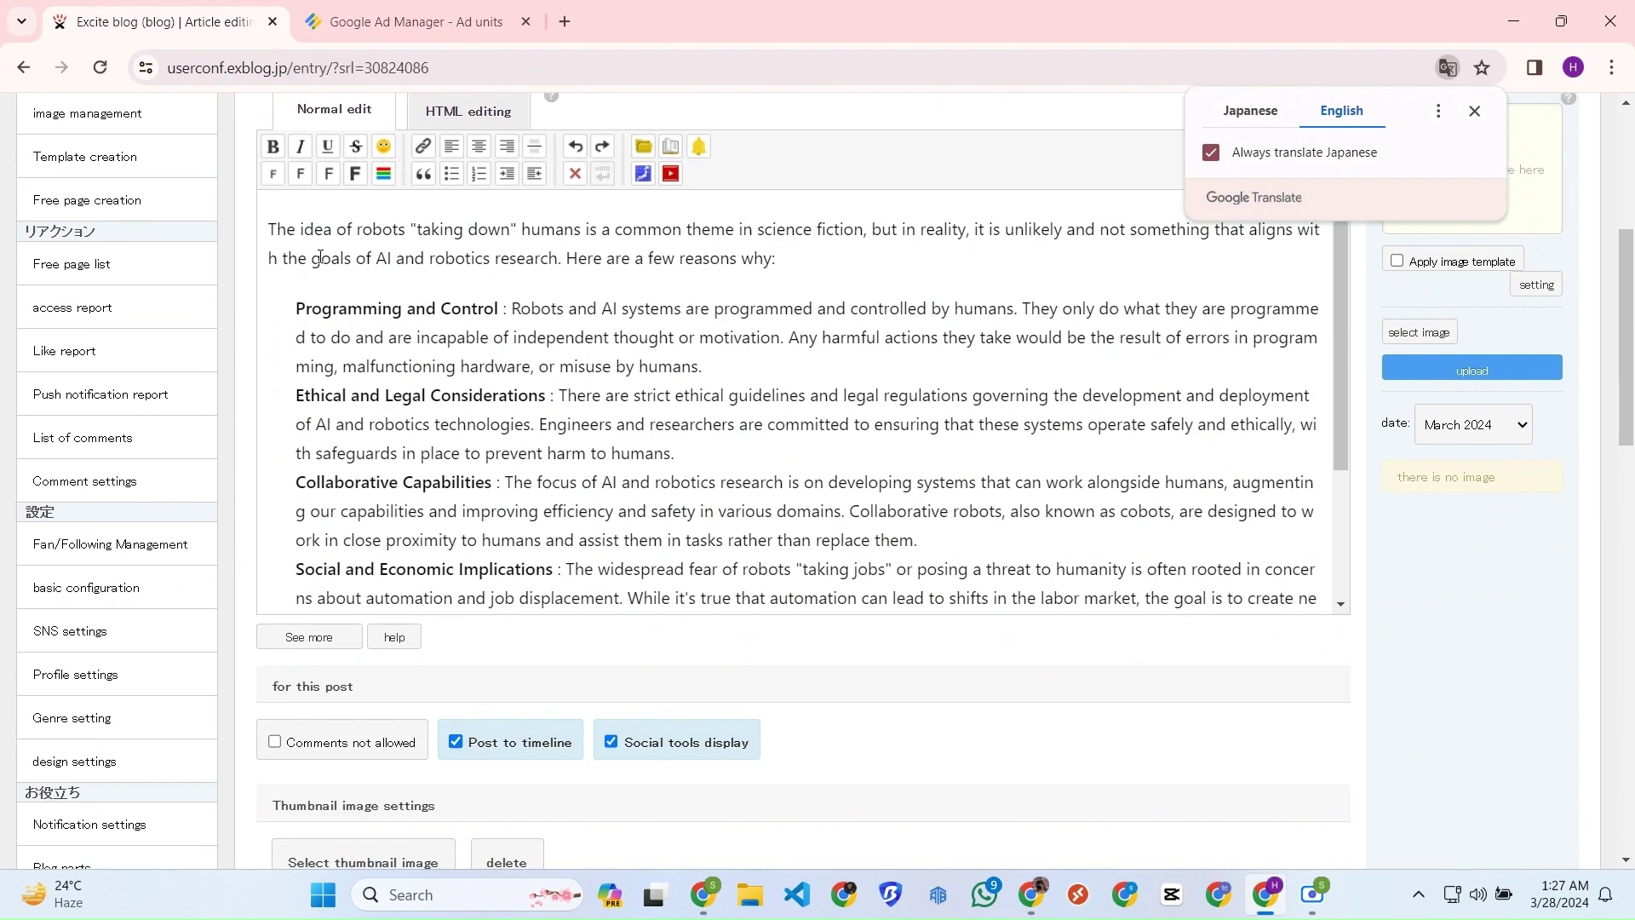
scroll(250, 426, up, 2)
Paste the body ad tag above the article text.
click(272, 435)
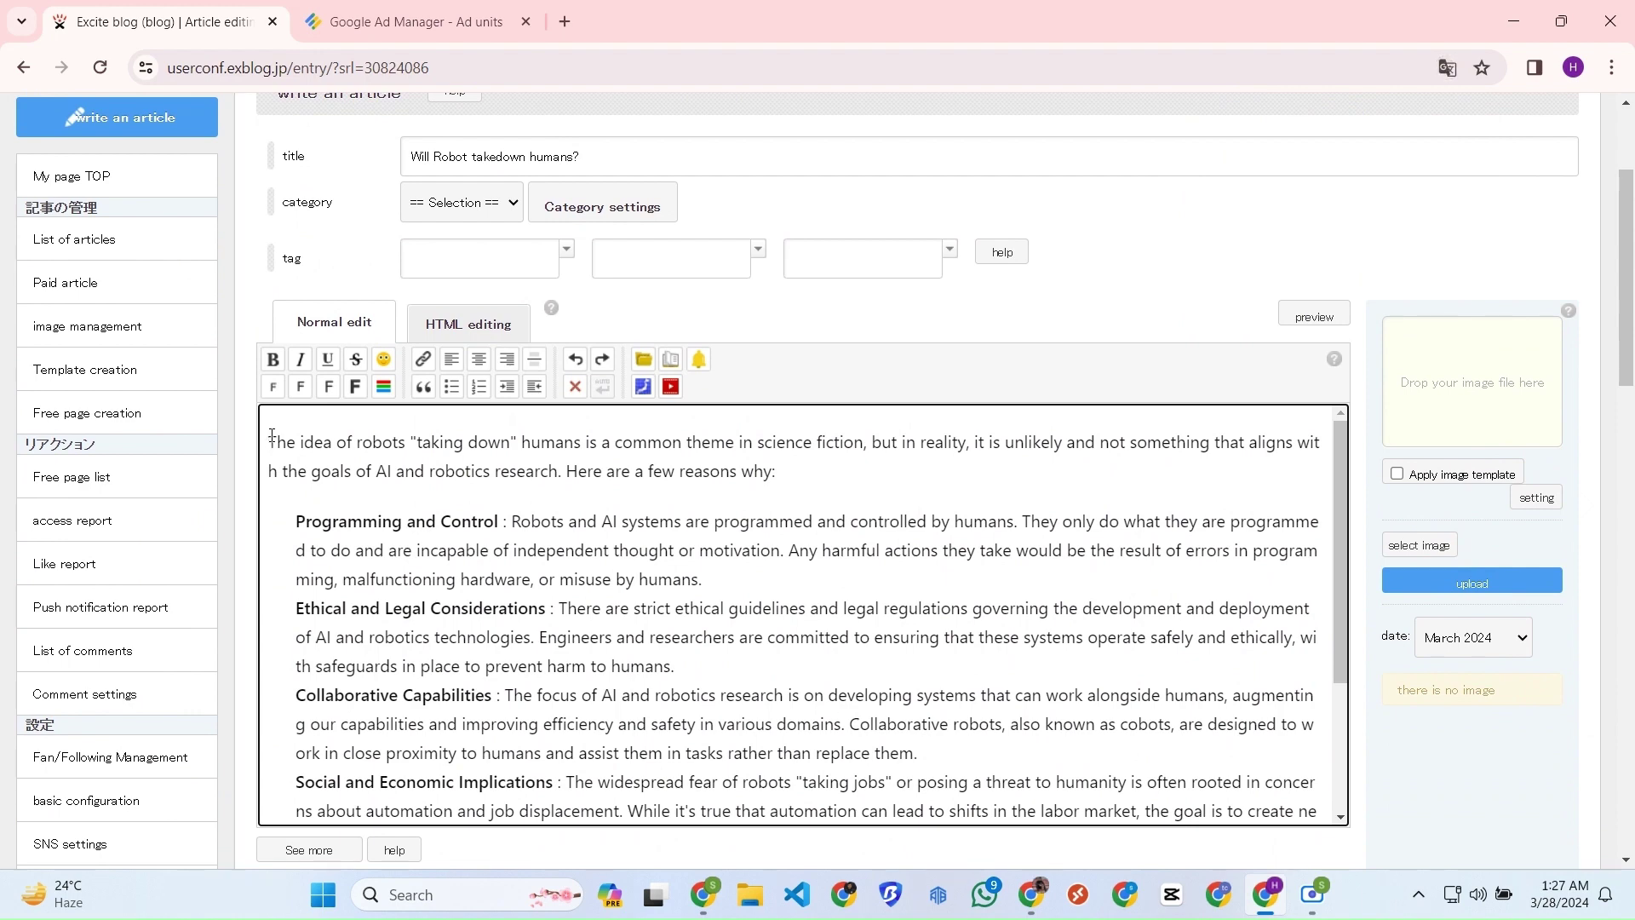
key(Return)
key(Return)
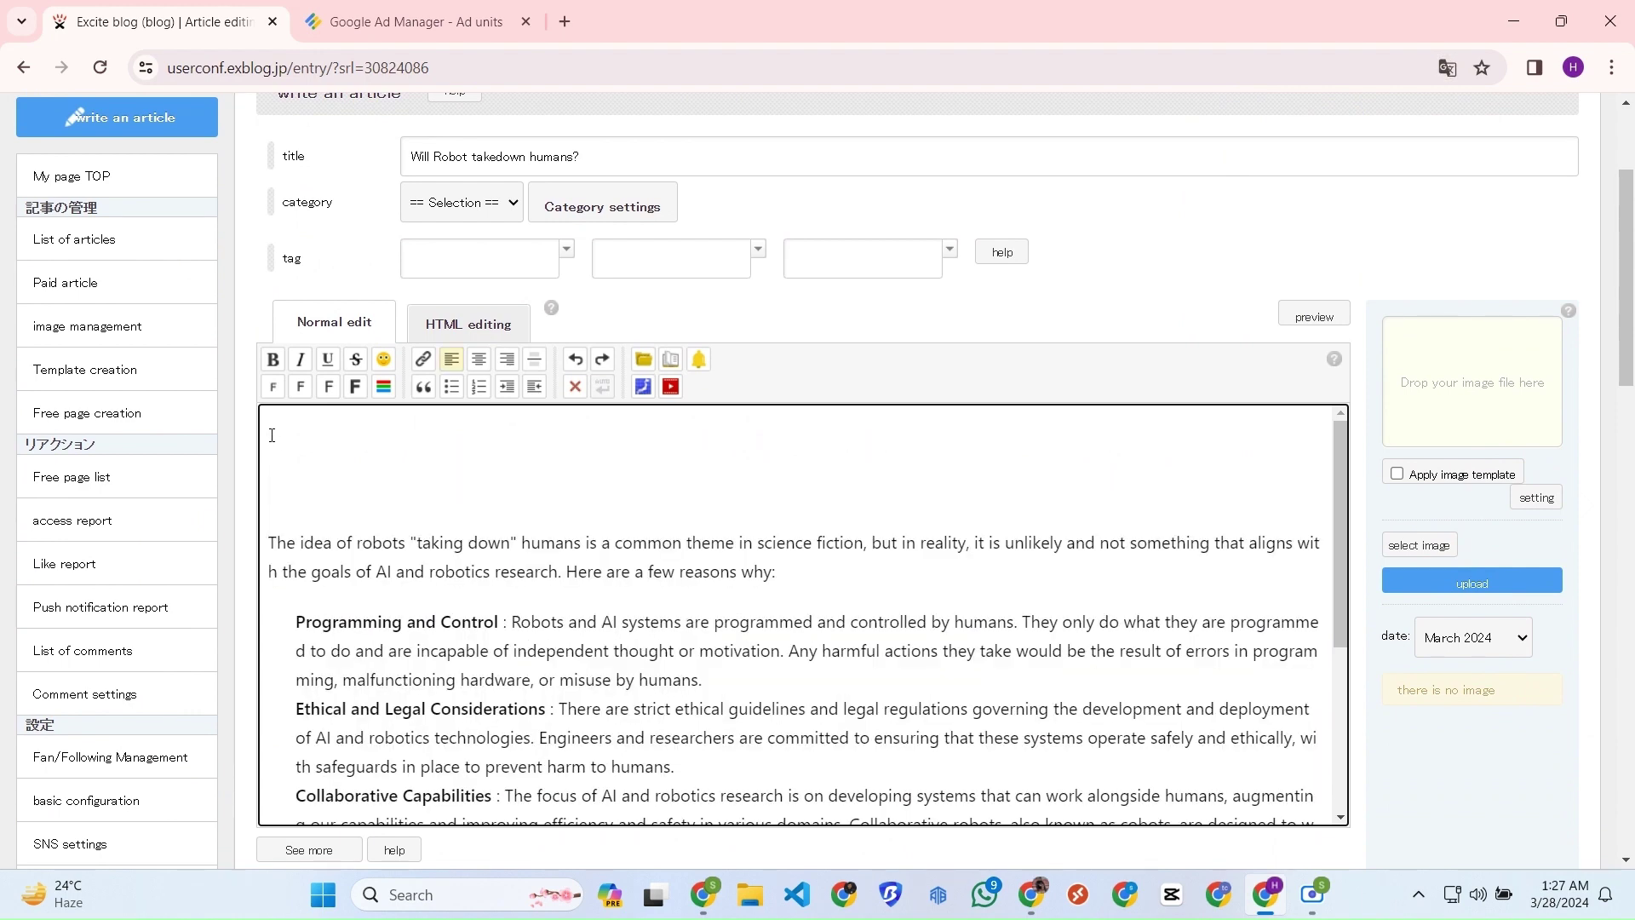
key(ctrl+v)
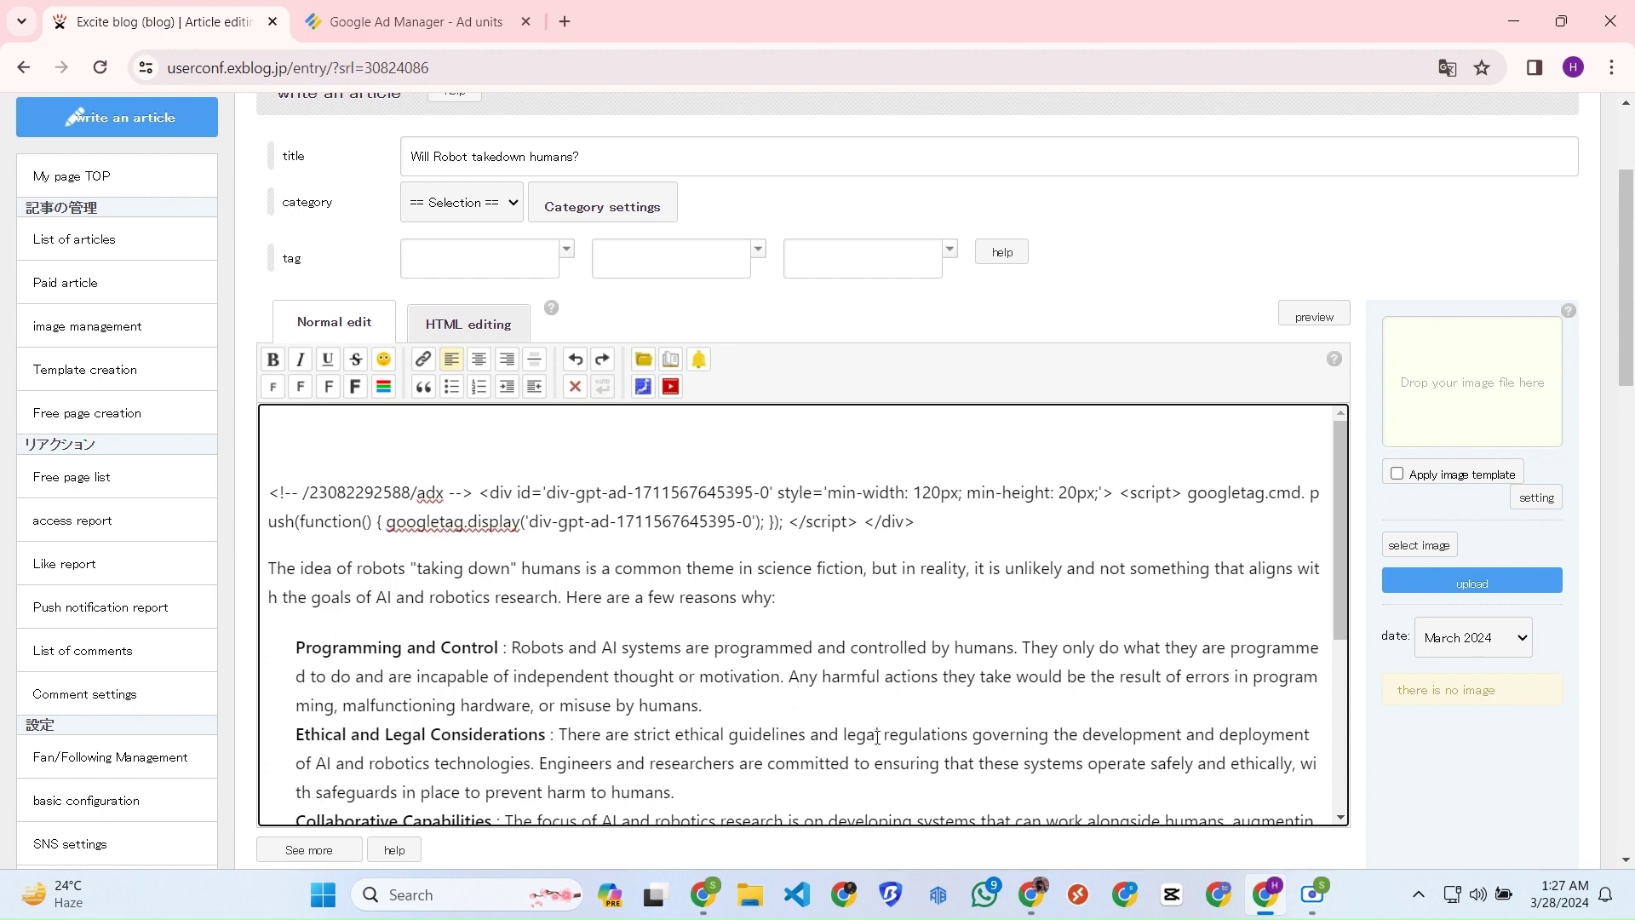
click(1030, 890)
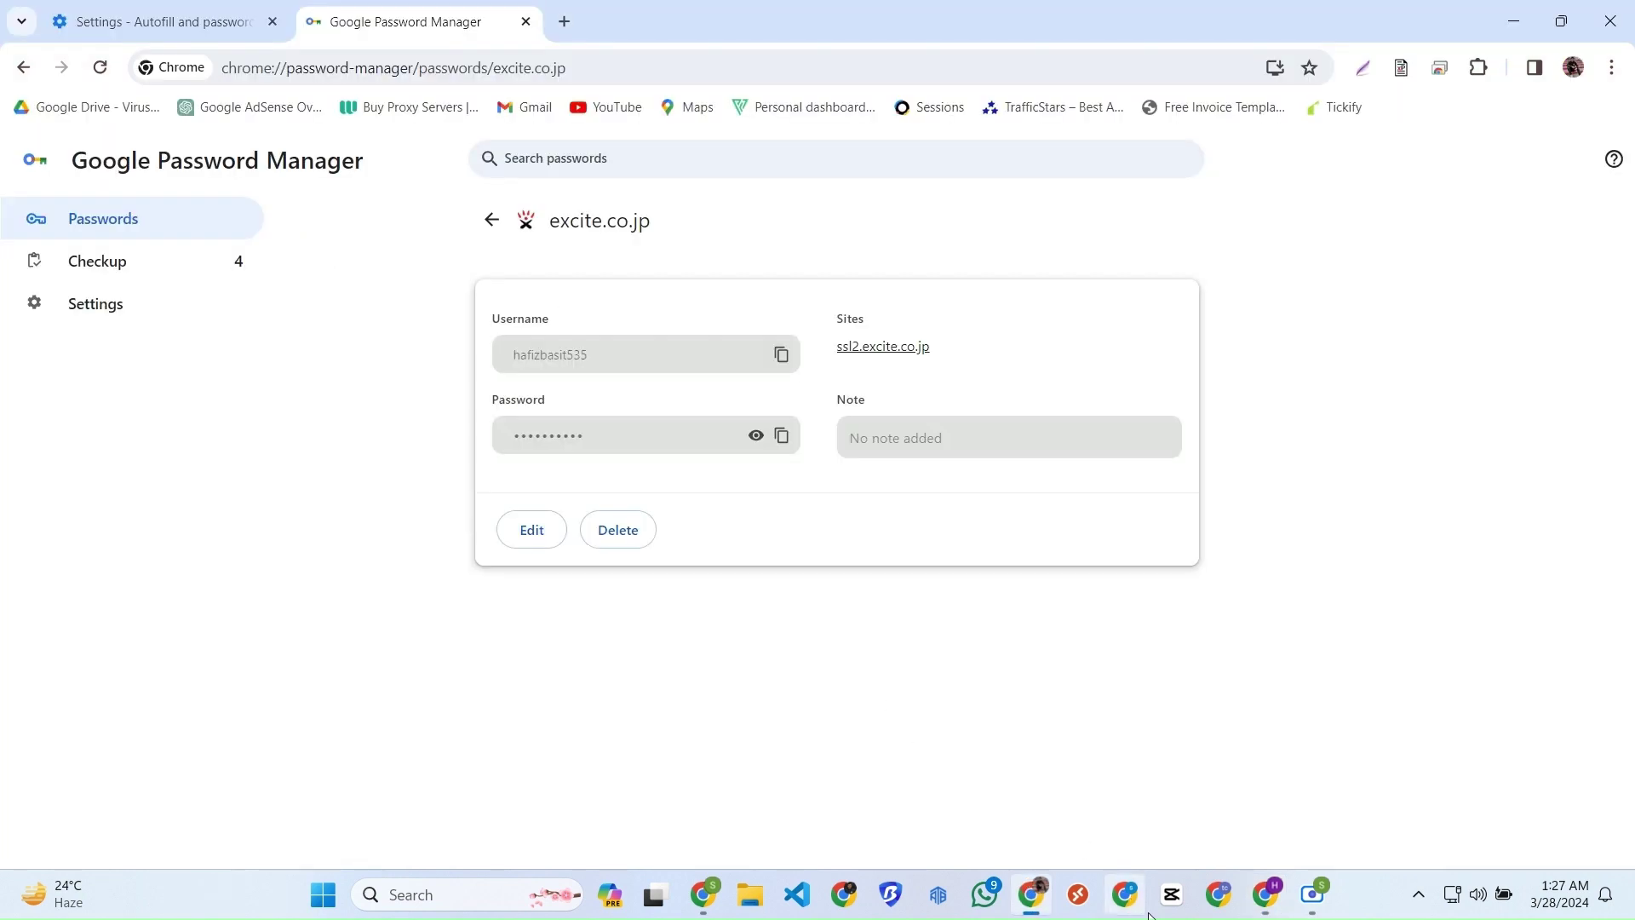
click(1267, 894)
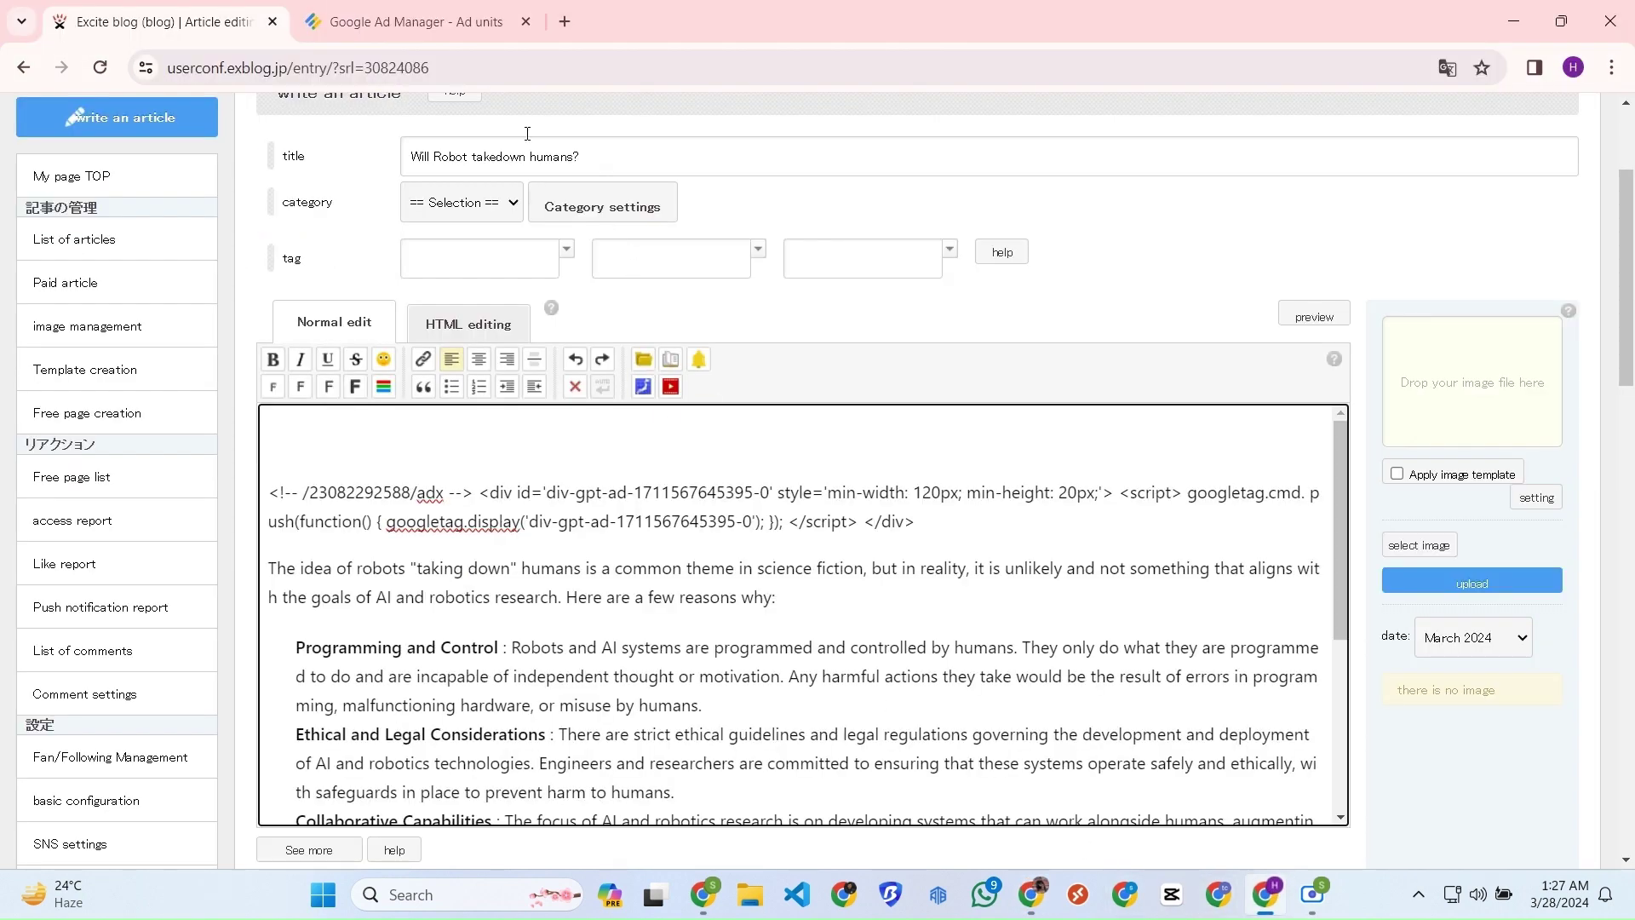
Copy the Document header tag from Ad Manager and paste it into the article.
click(439, 21)
click(554, 264)
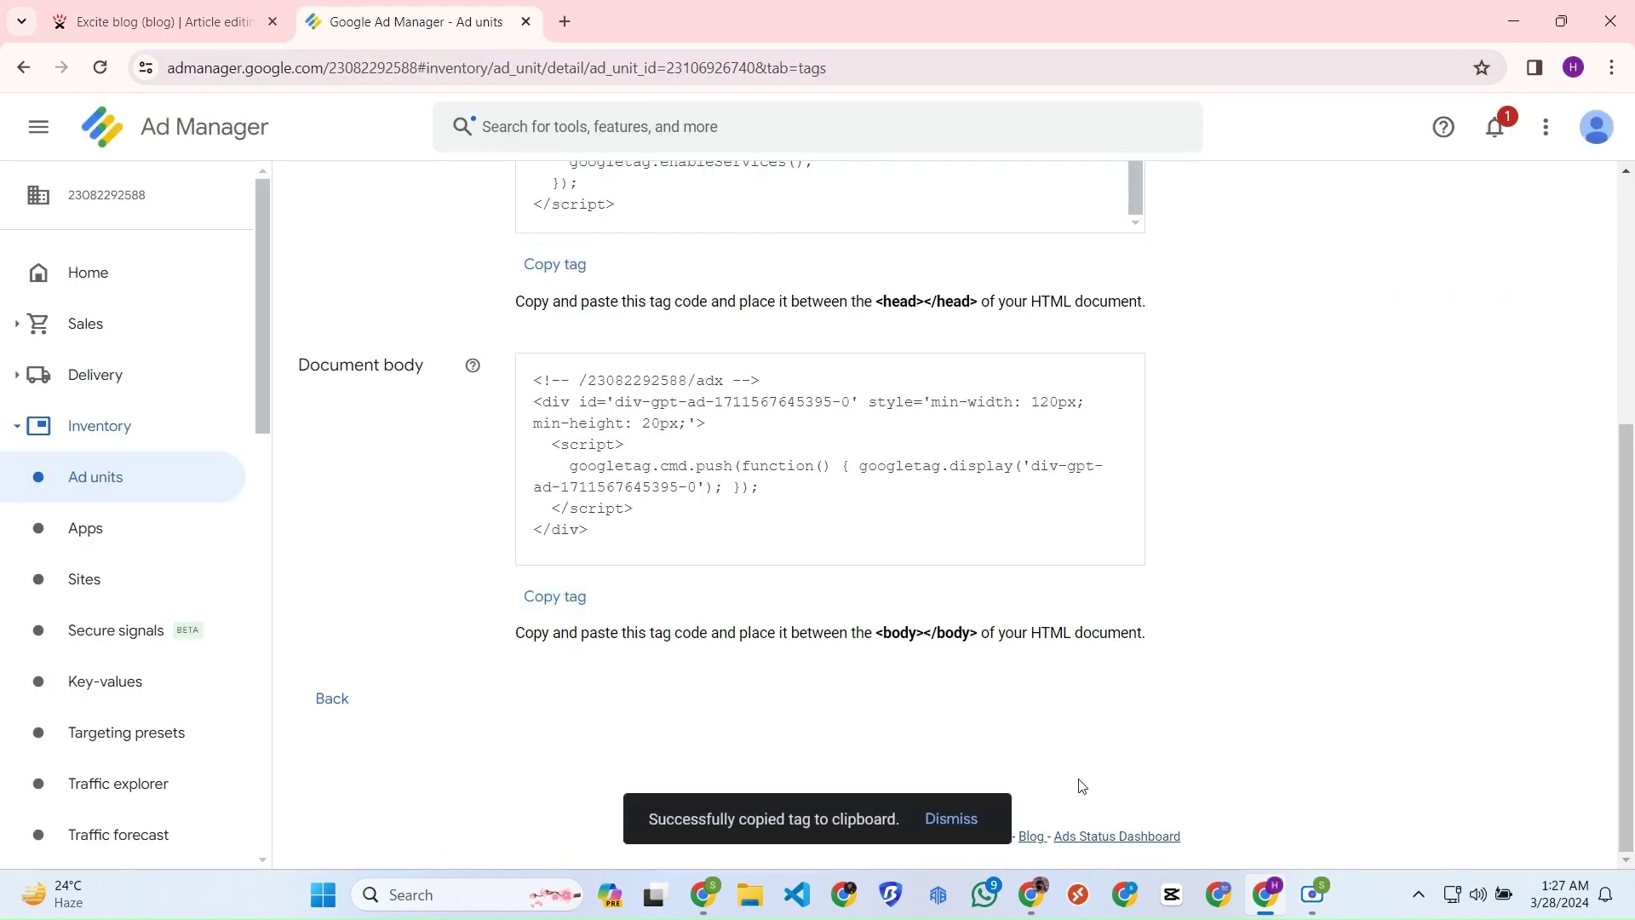
click(162, 21)
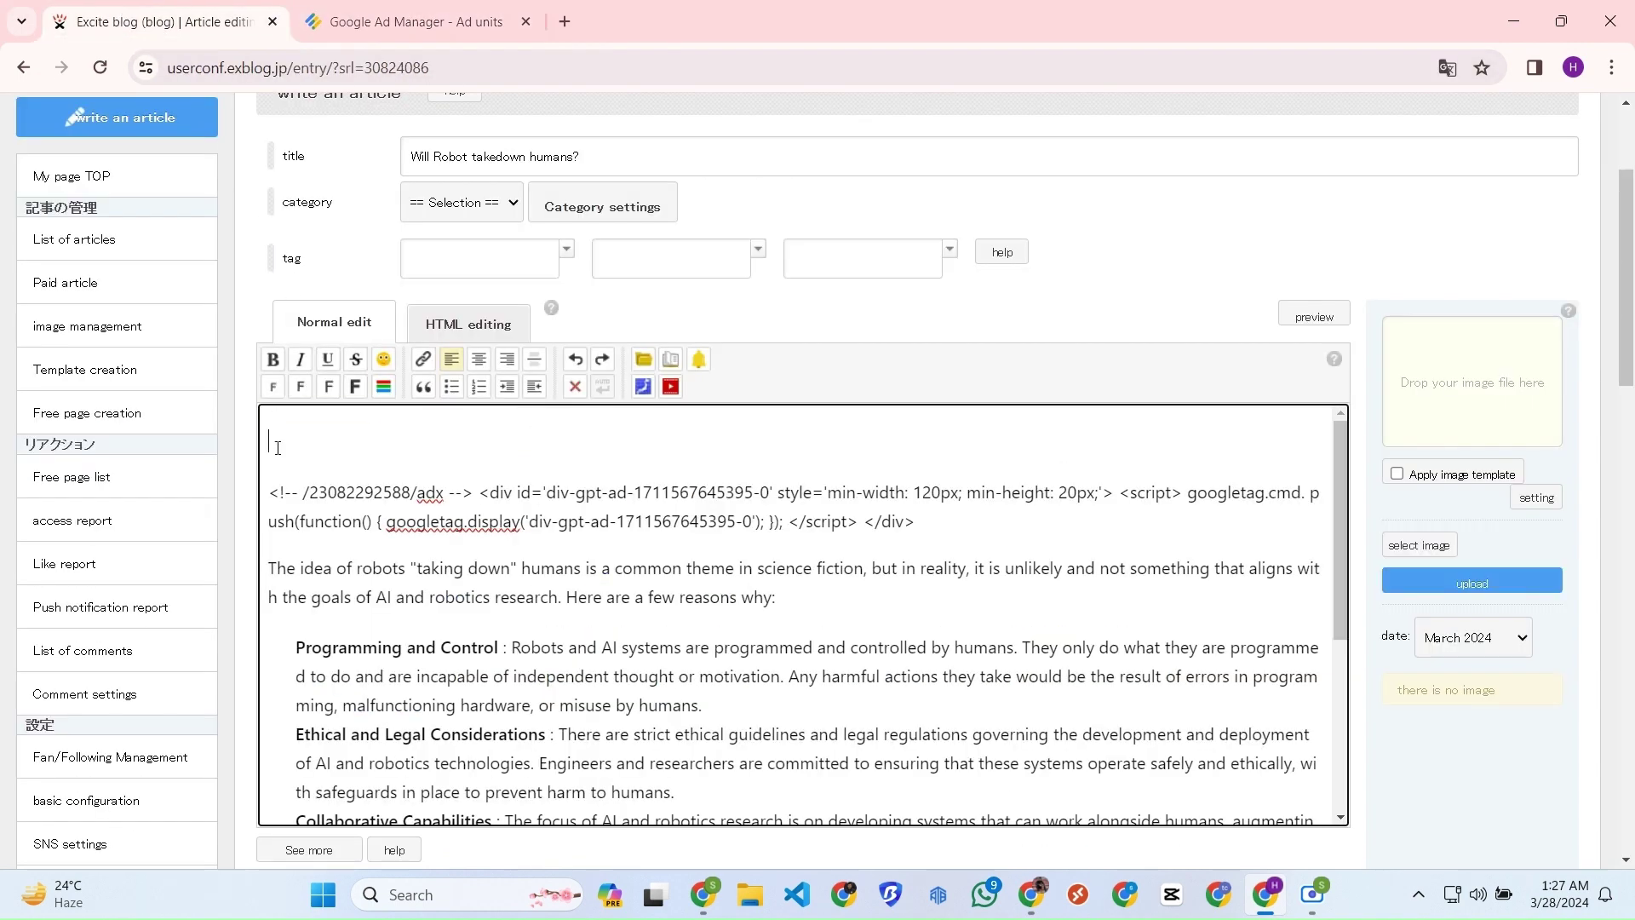
key(ctrl+v)
scroll(767, 597, down, 10)
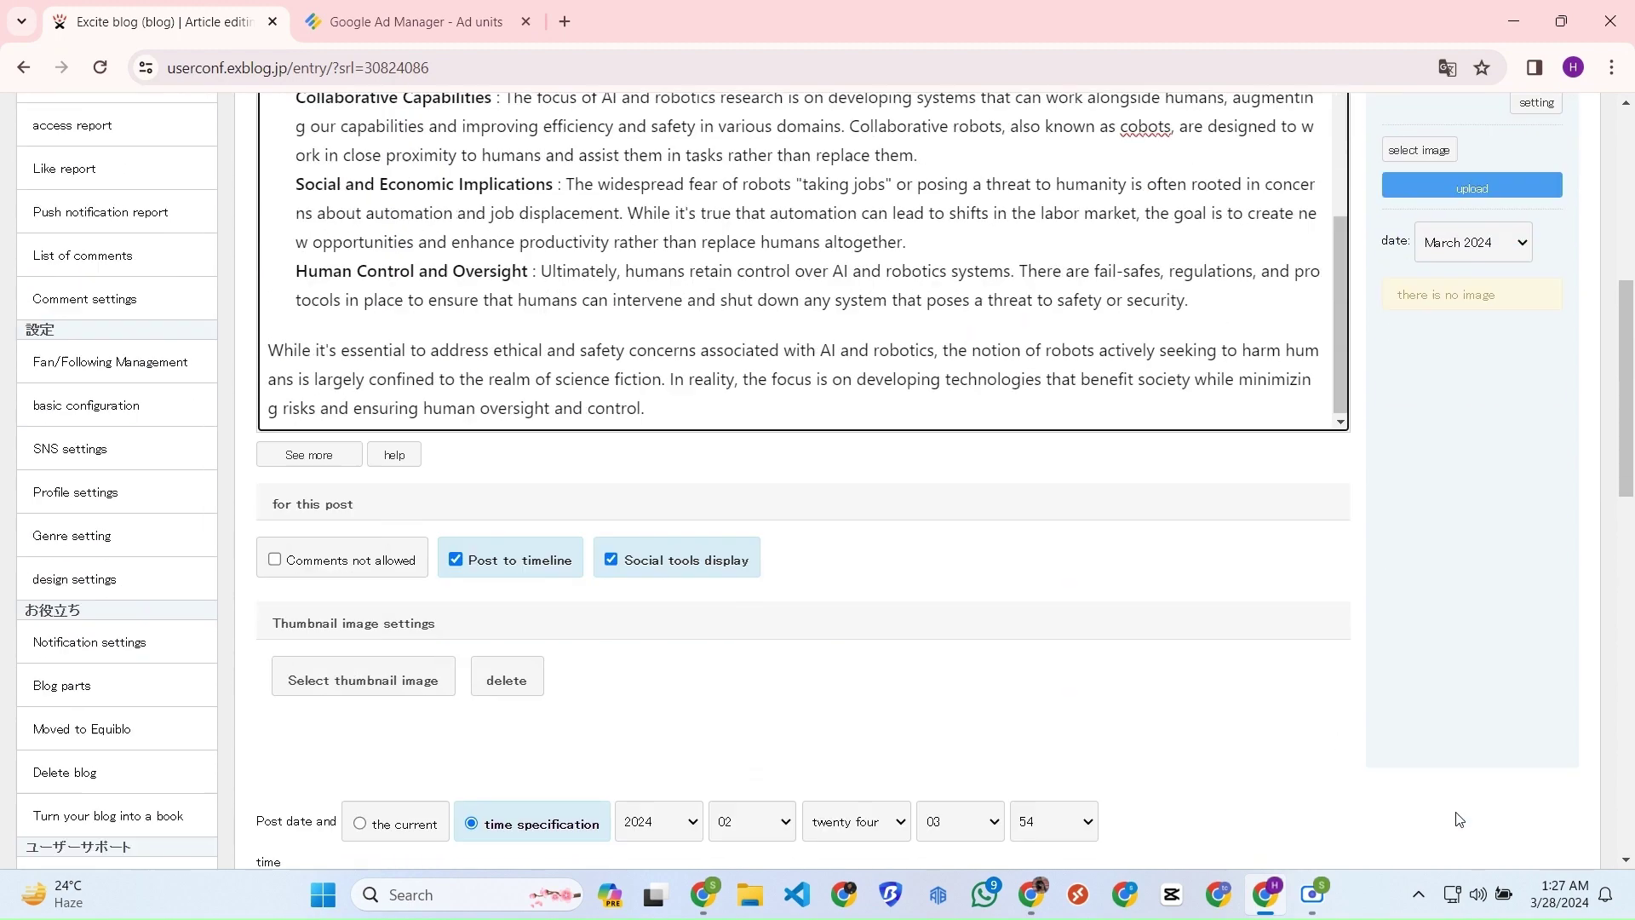
scroll(1462, 807, down, 2)
Save the Will Robot takedown humans? article.
click(1001, 699)
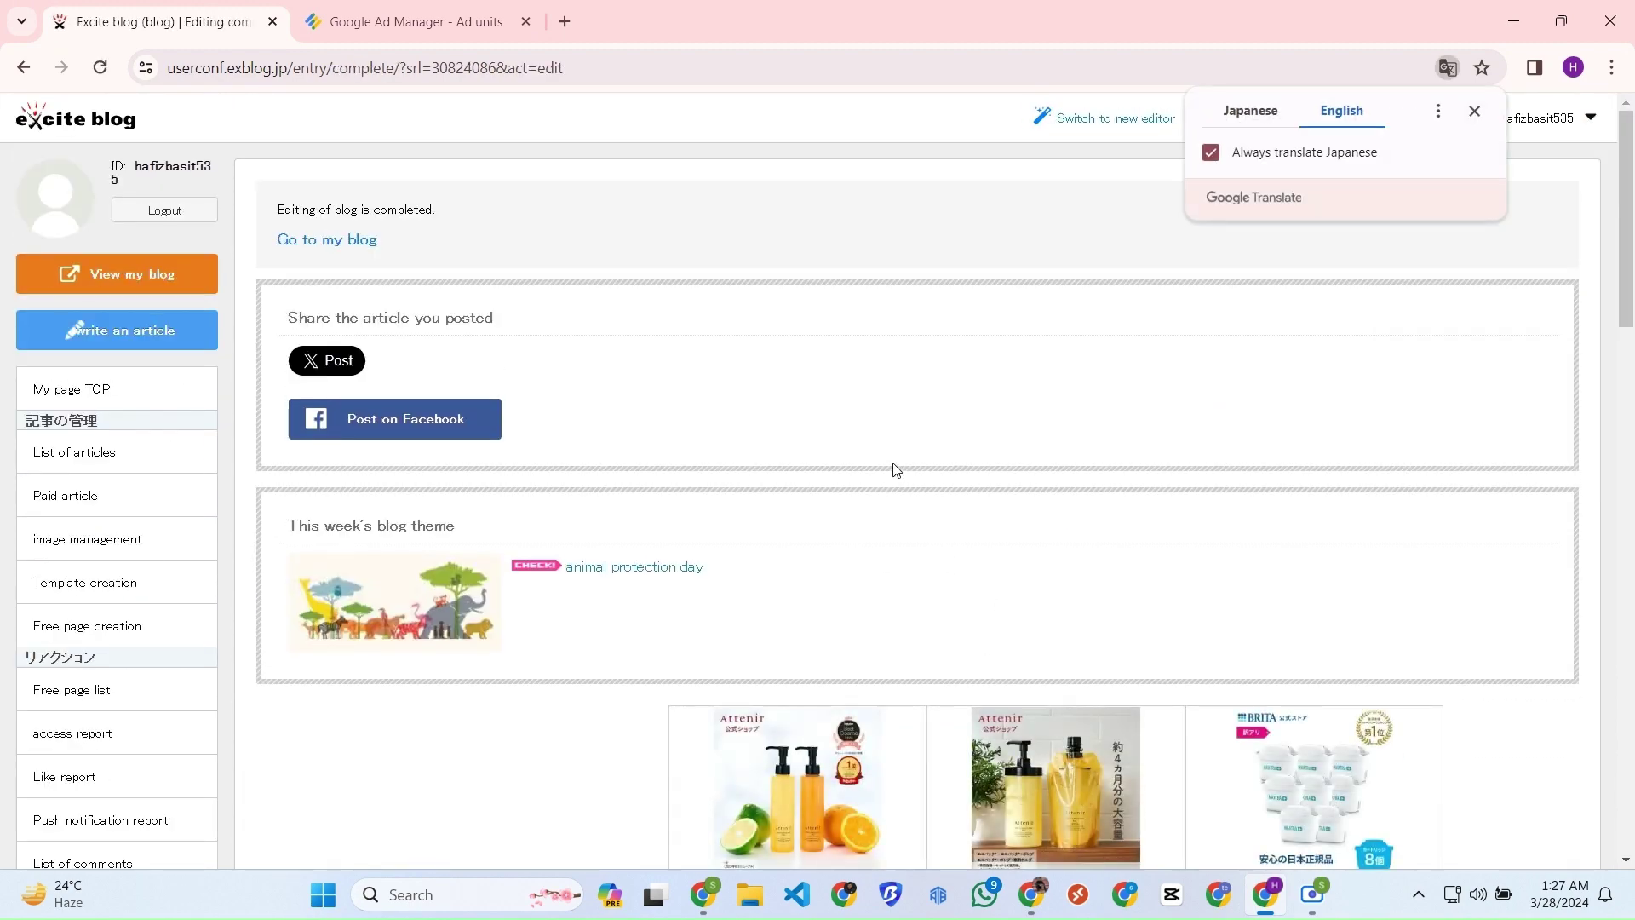
click(571, 15)
click(166, 9)
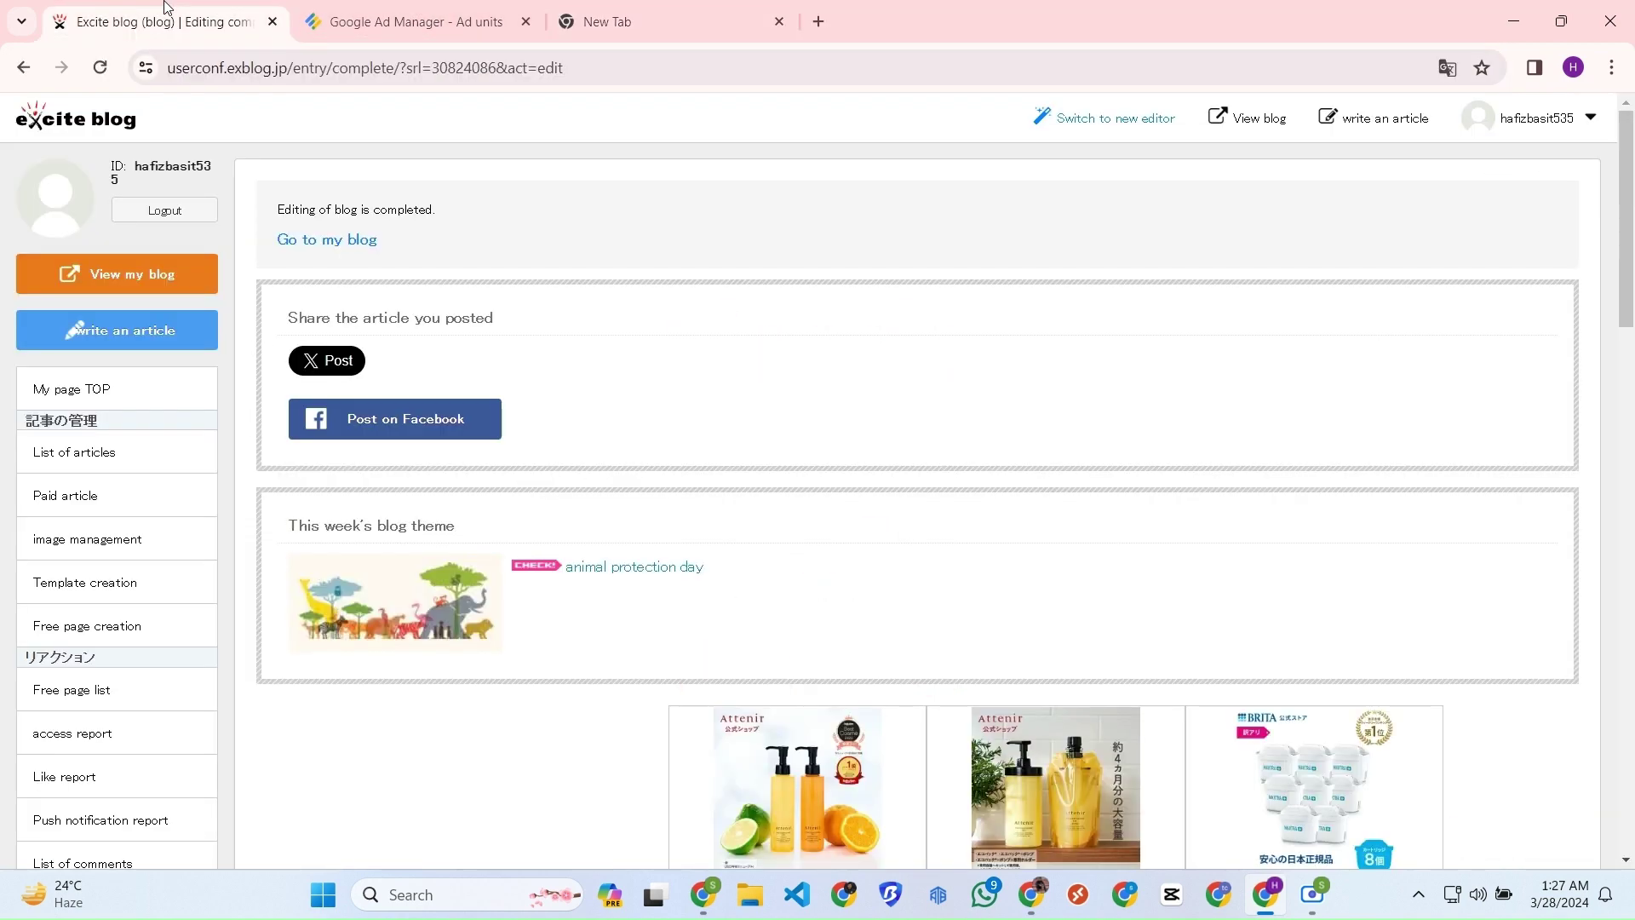
Load the published blog in a new tab, scroll through its posts, and select its address.
click(678, 18)
text(hafizbasit535.exblog.jp)
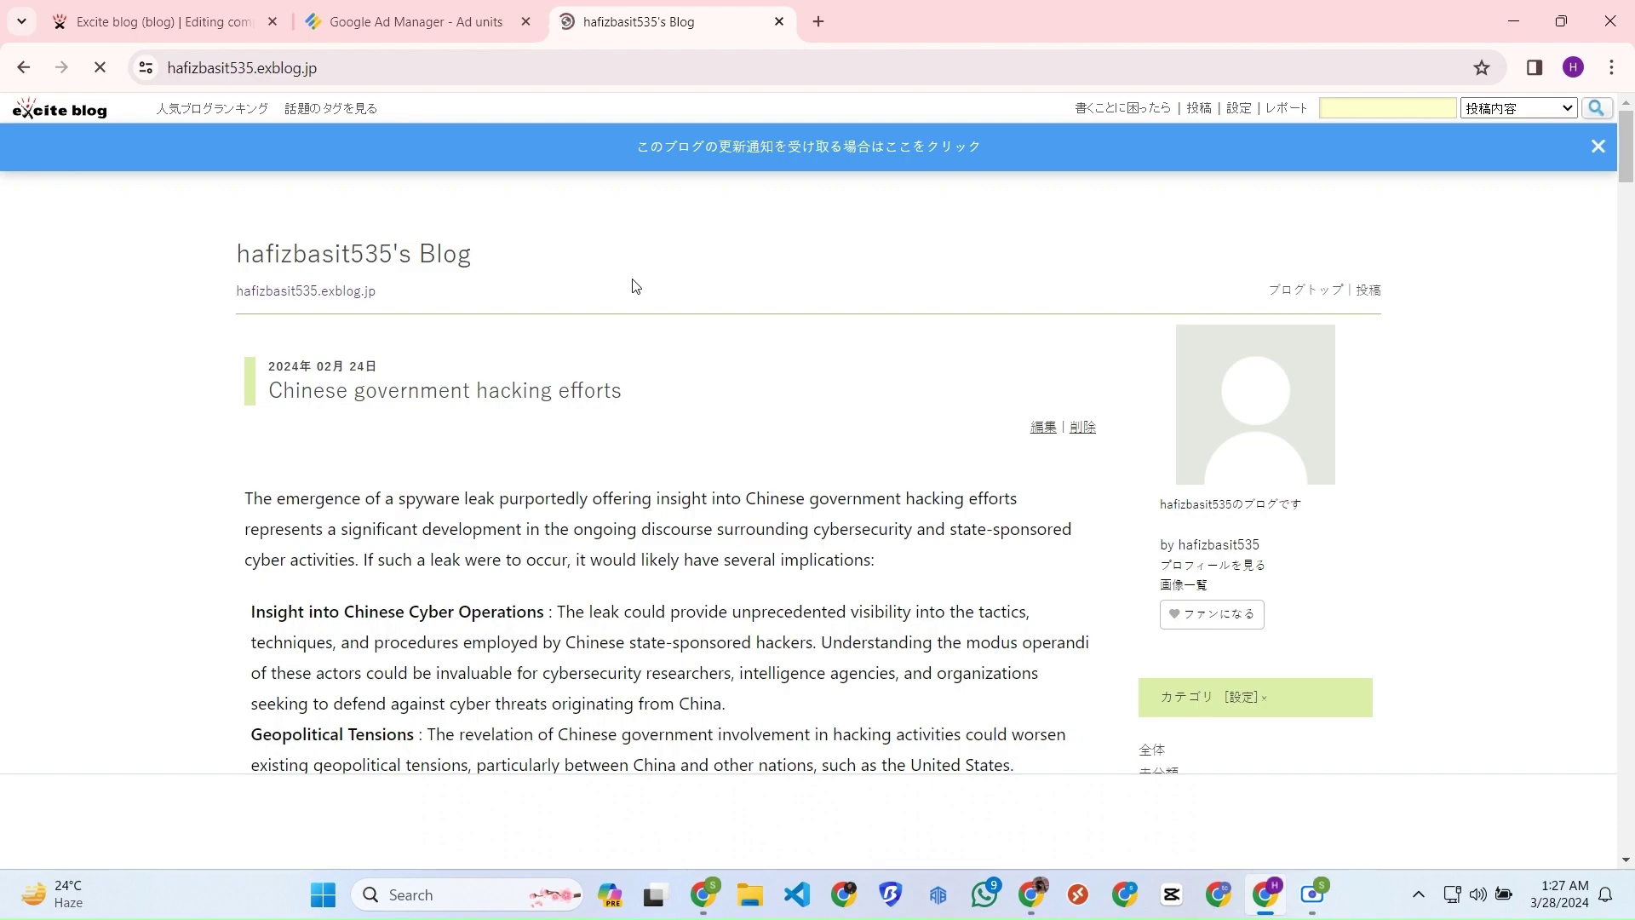
scroll(677, 447, down, 6)
scroll(682, 477, down, 14)
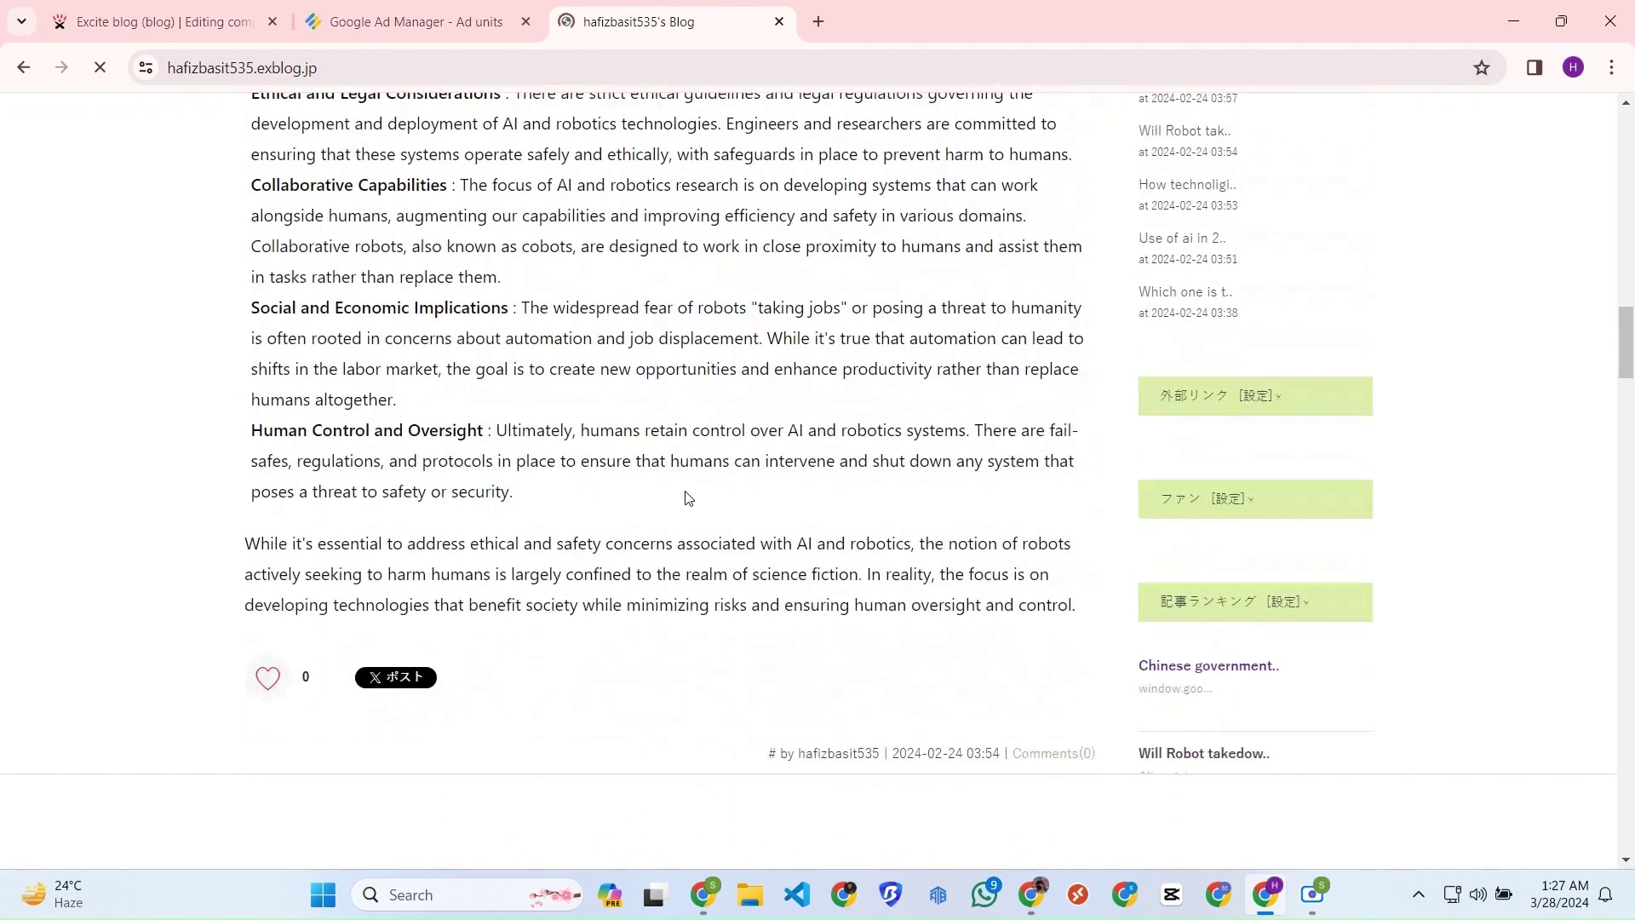
scroll(690, 499, down, 4)
scroll(694, 502, up, 20)
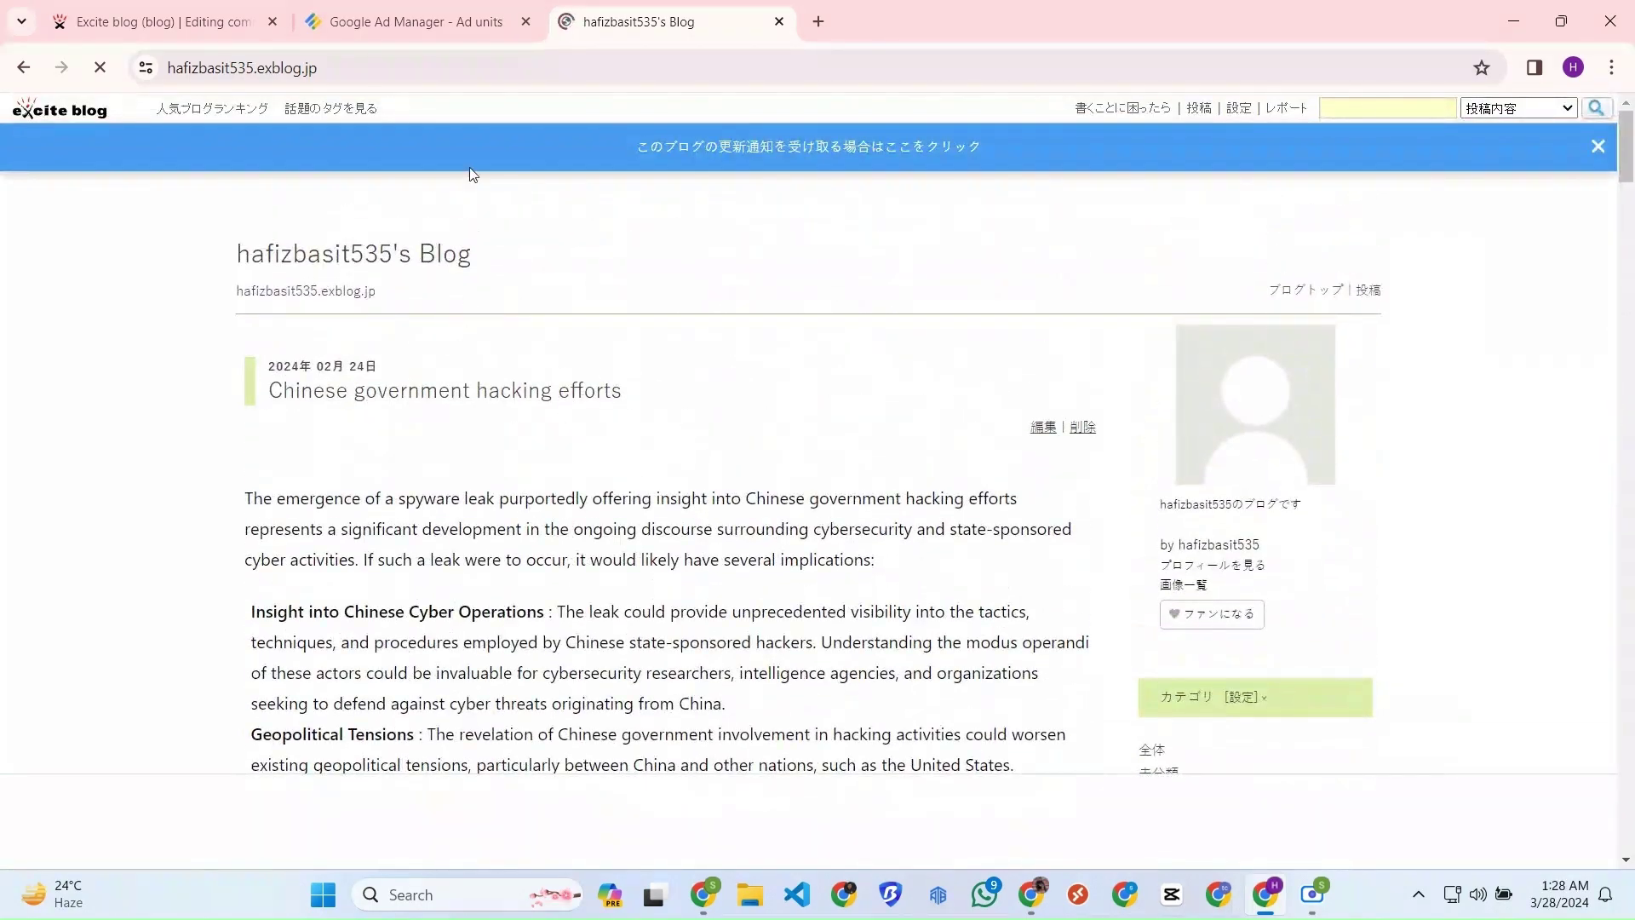
scroll(486, 322, down, 4)
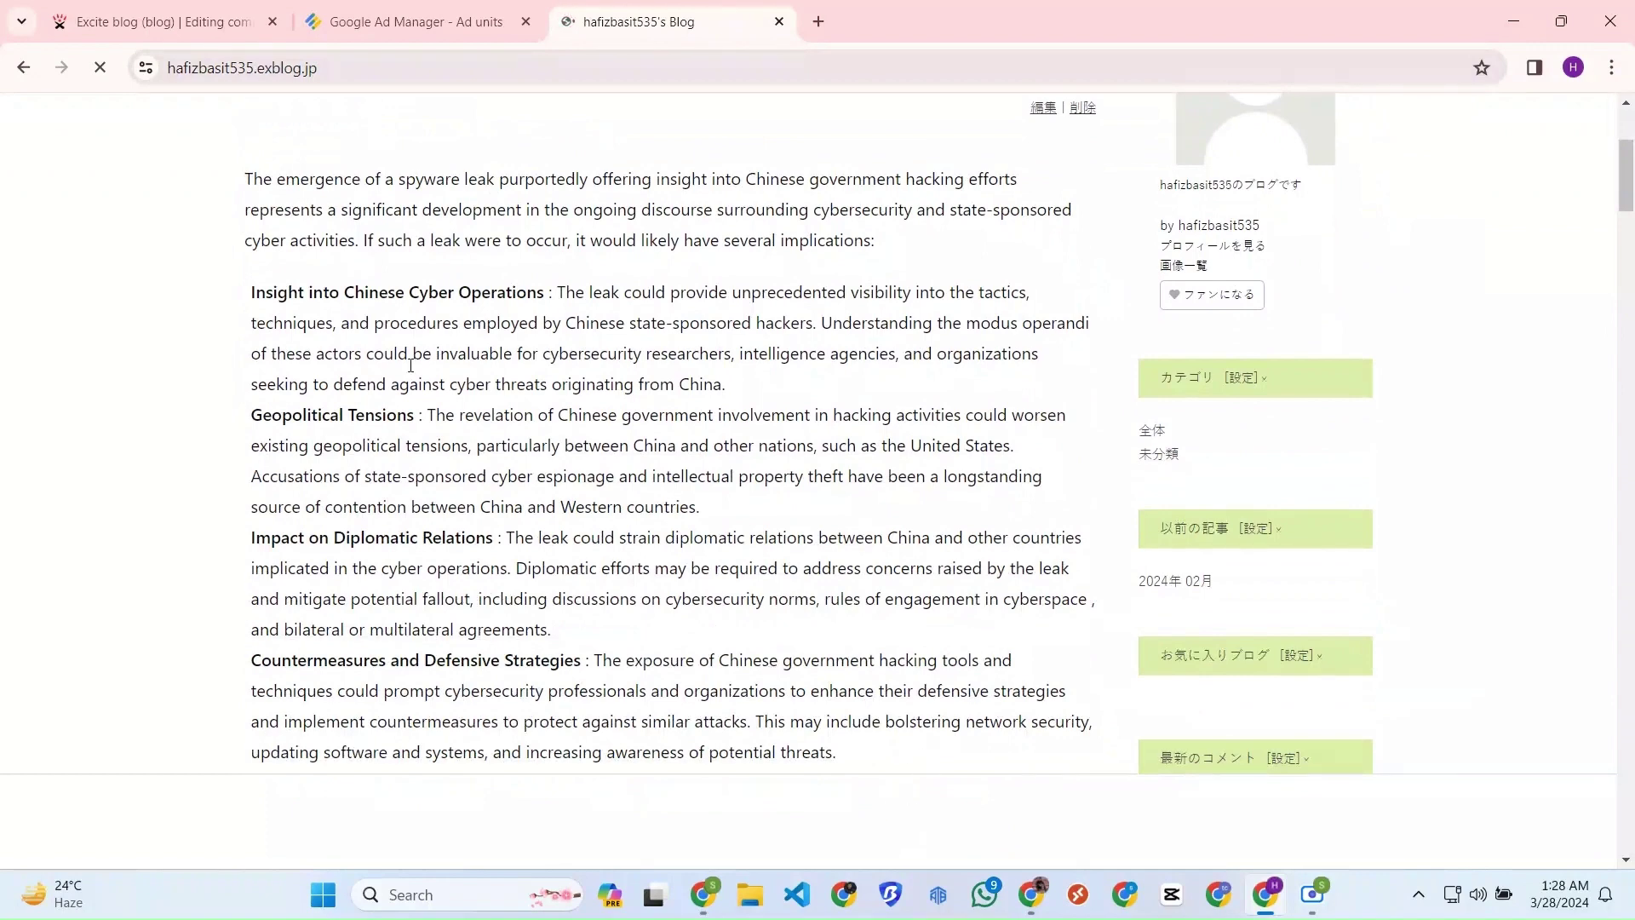
scroll(357, 235, up, 4)
click(347, 73)
key(ctrl+c)
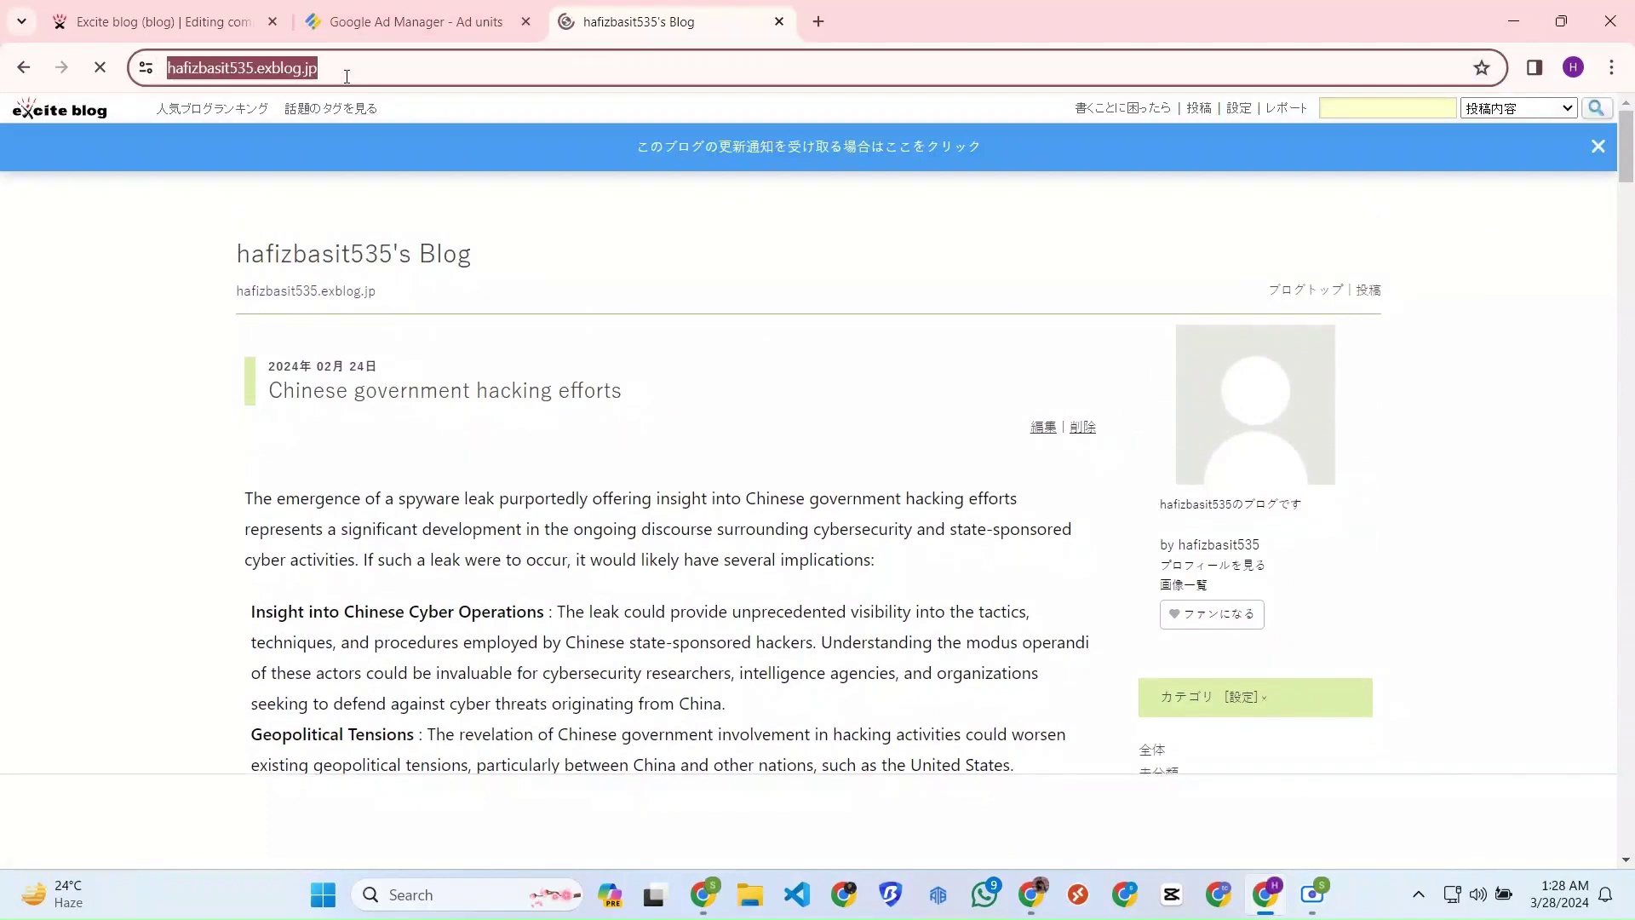
Load the blog address in an incognito window and scroll through both posts to check the ad code.
click(1612, 68)
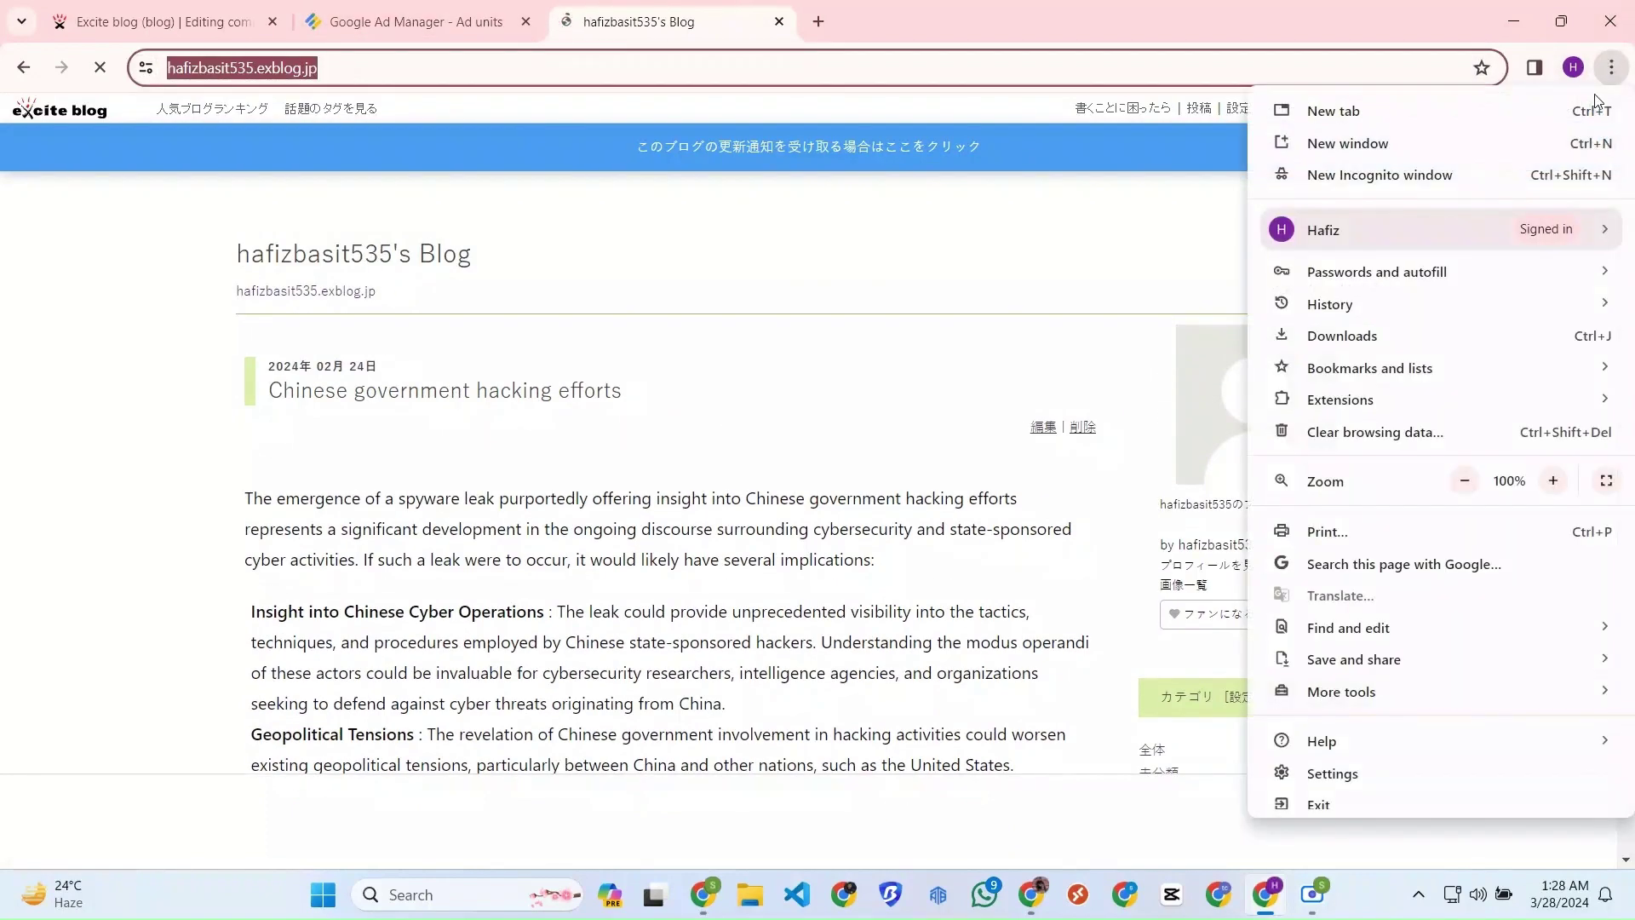
click(1443, 166)
key(ctrl+v)
key(Return)
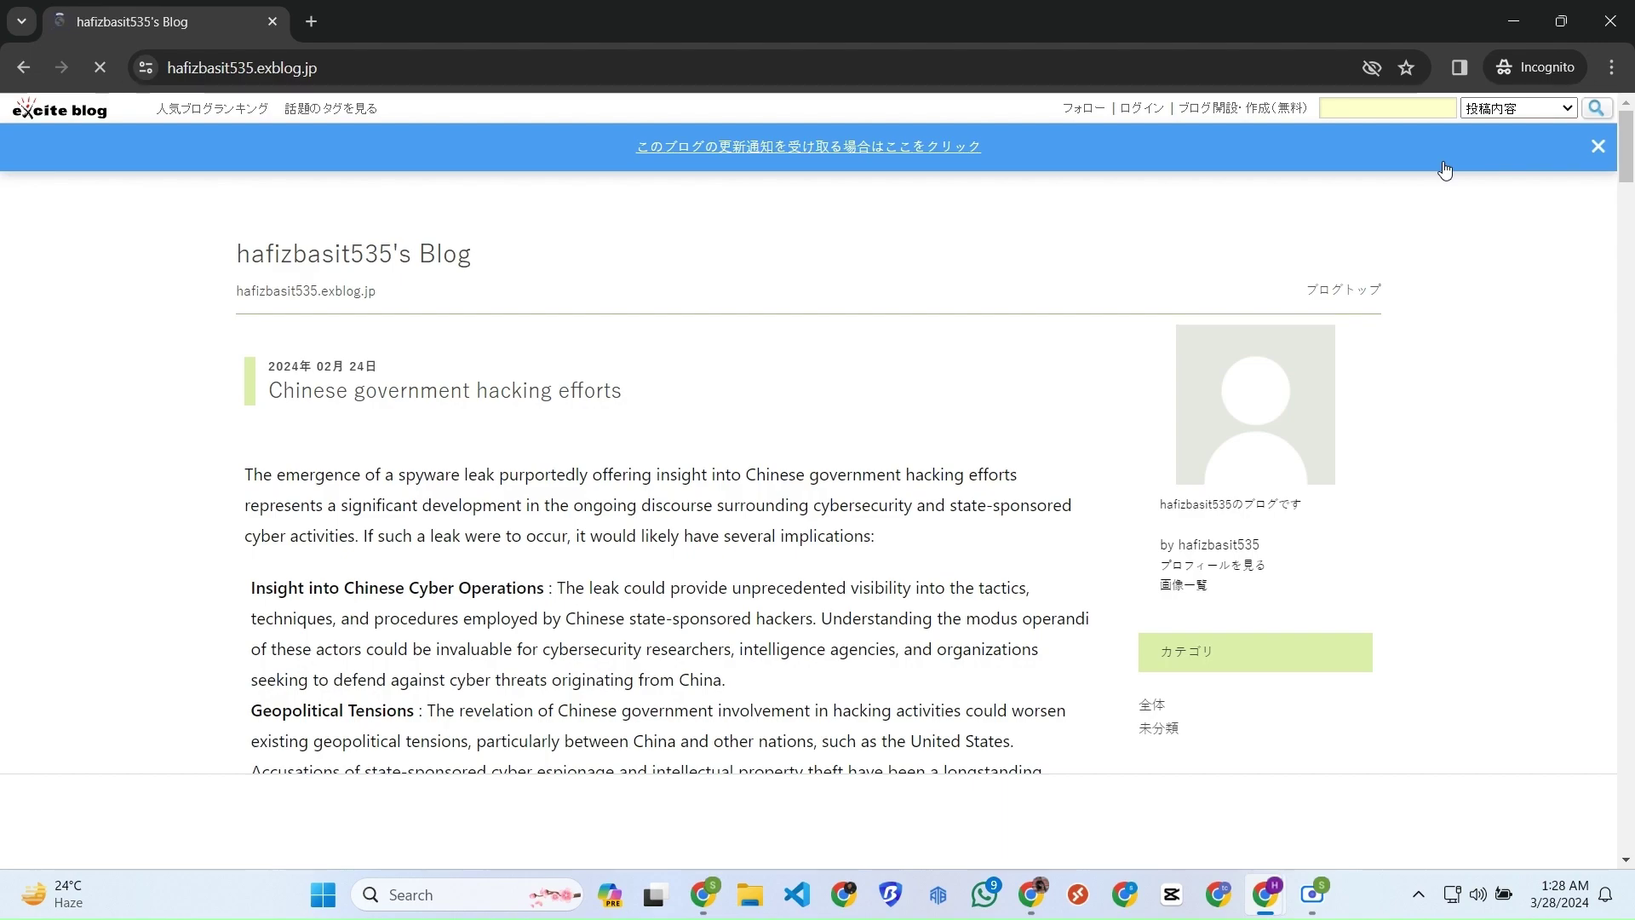
scroll(1241, 364, down, 10)
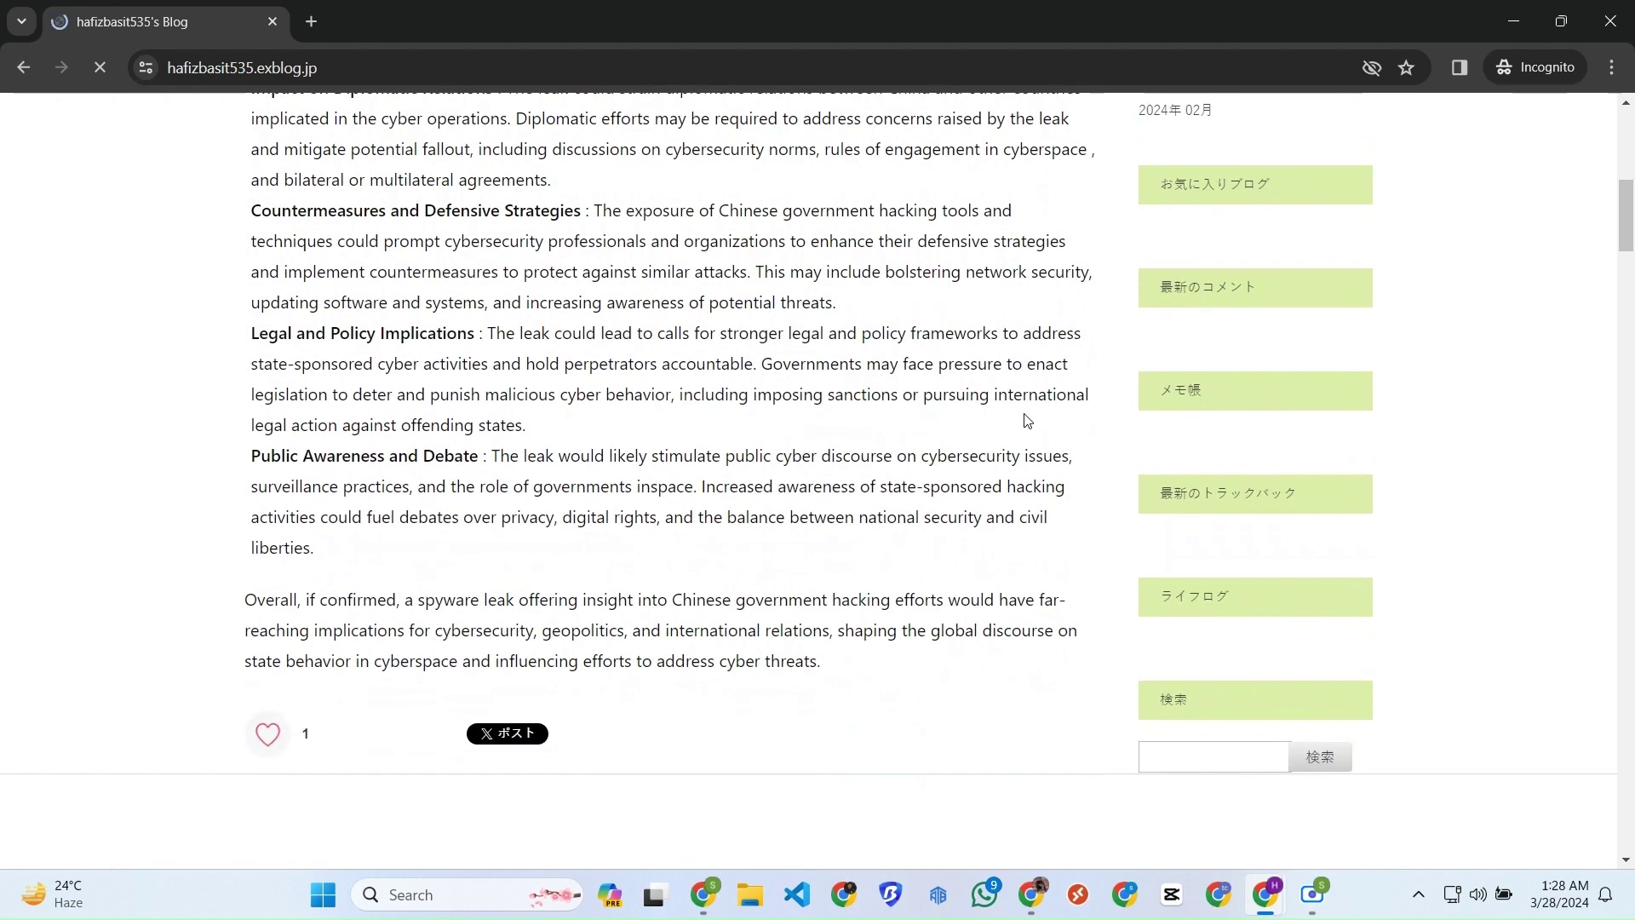
scroll(1025, 426, down, 15)
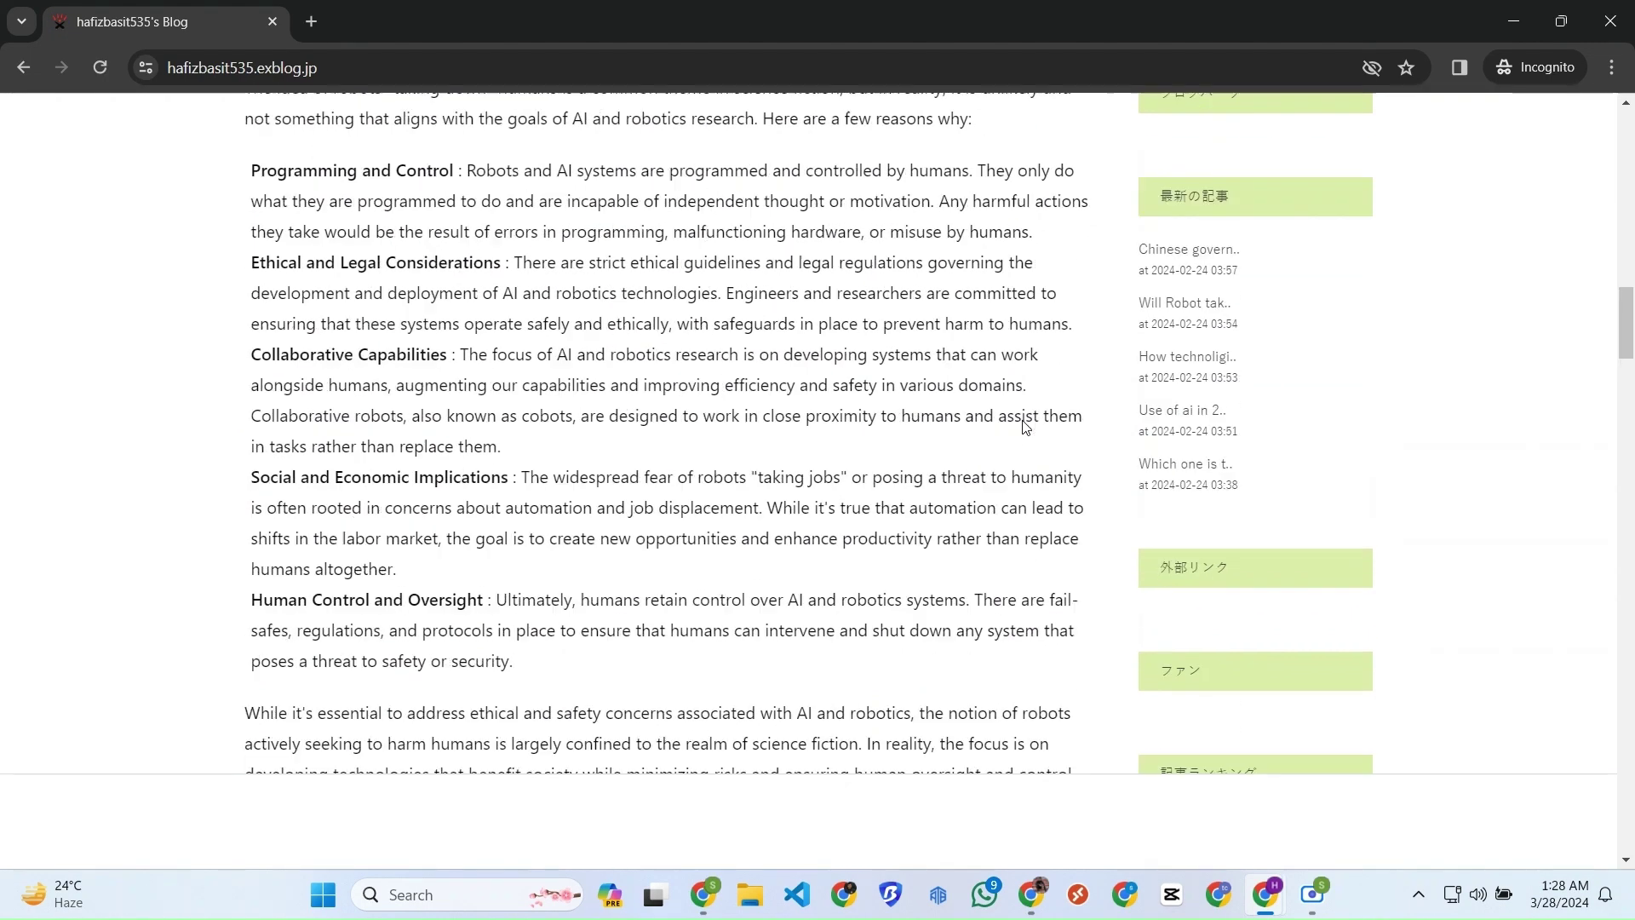
scroll(1024, 426, up, 3)
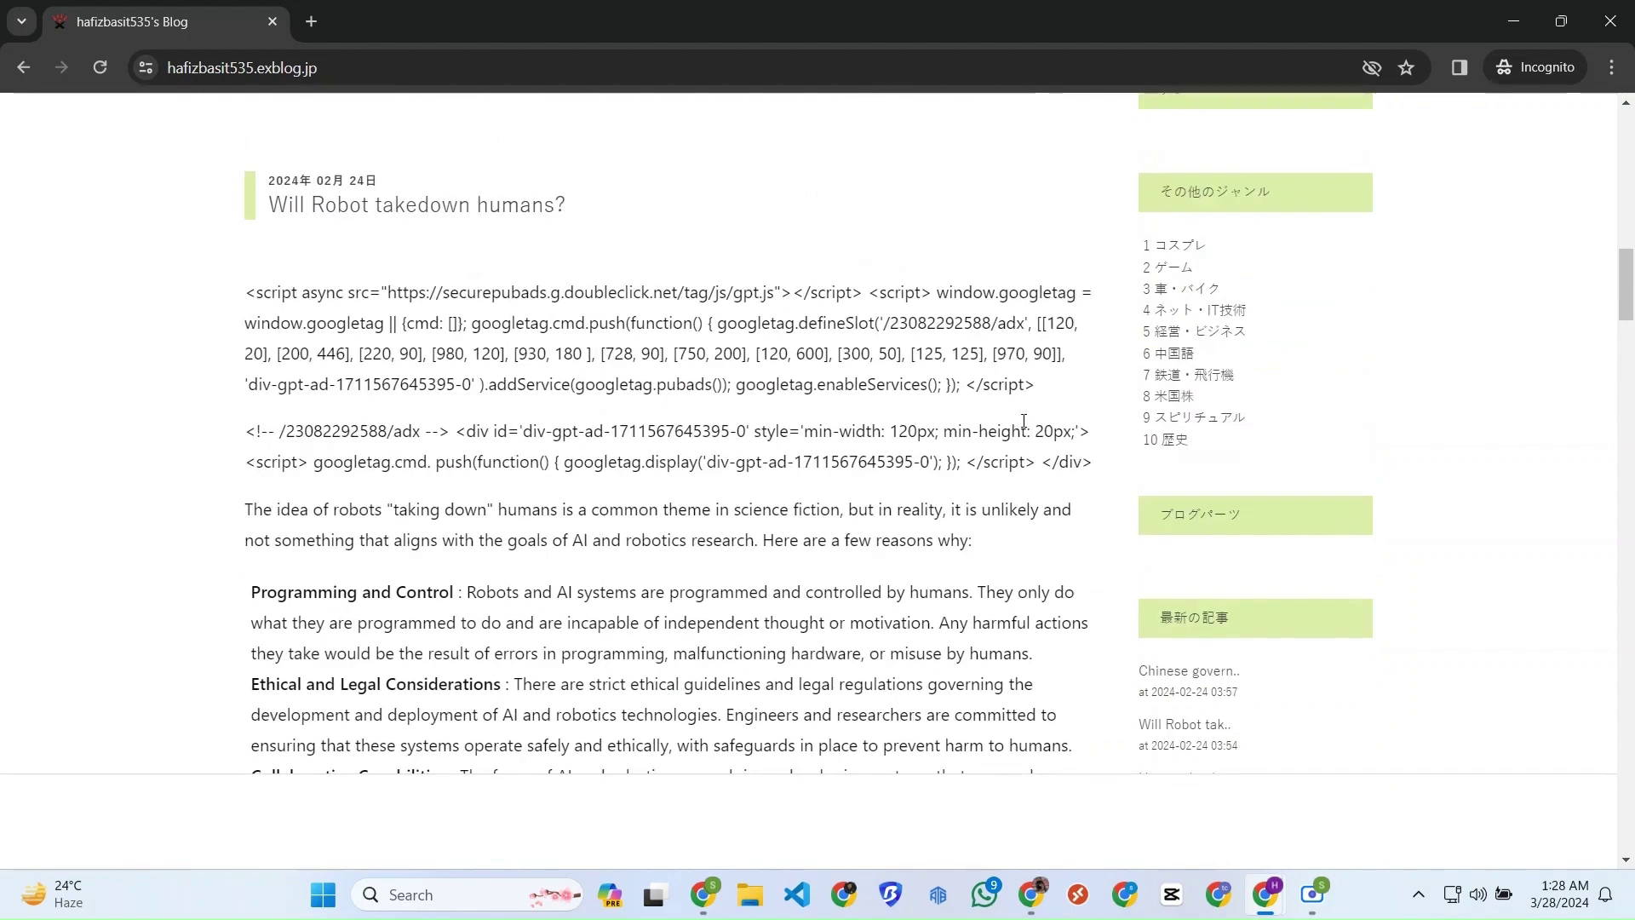
scroll(1024, 420, up, 20)
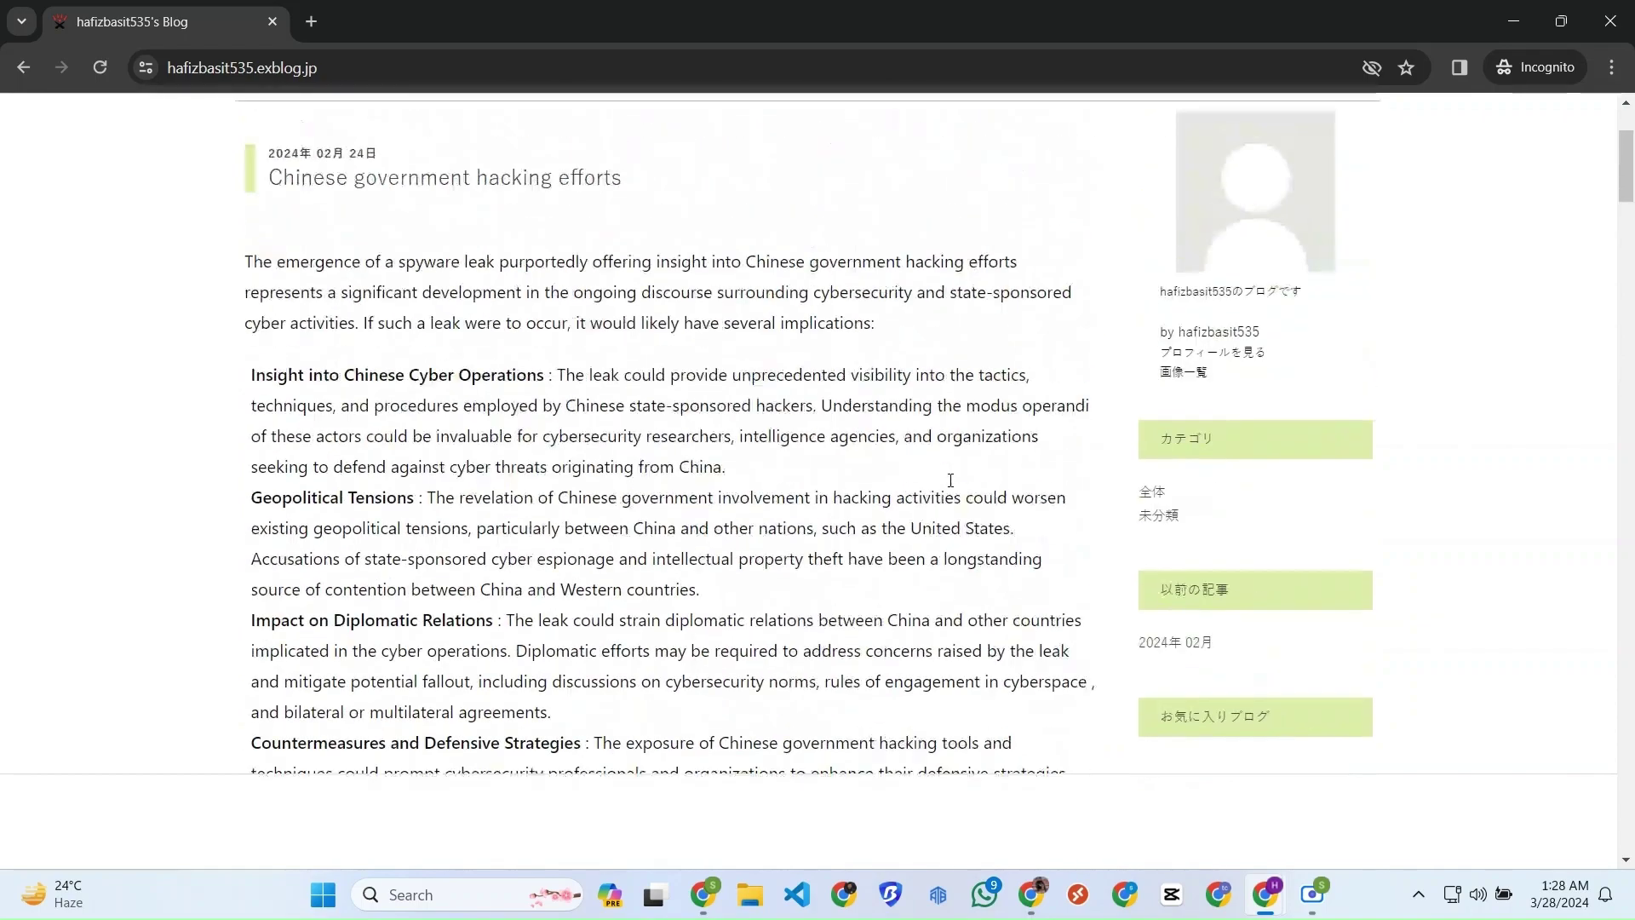
scroll(950, 481, down, 15)
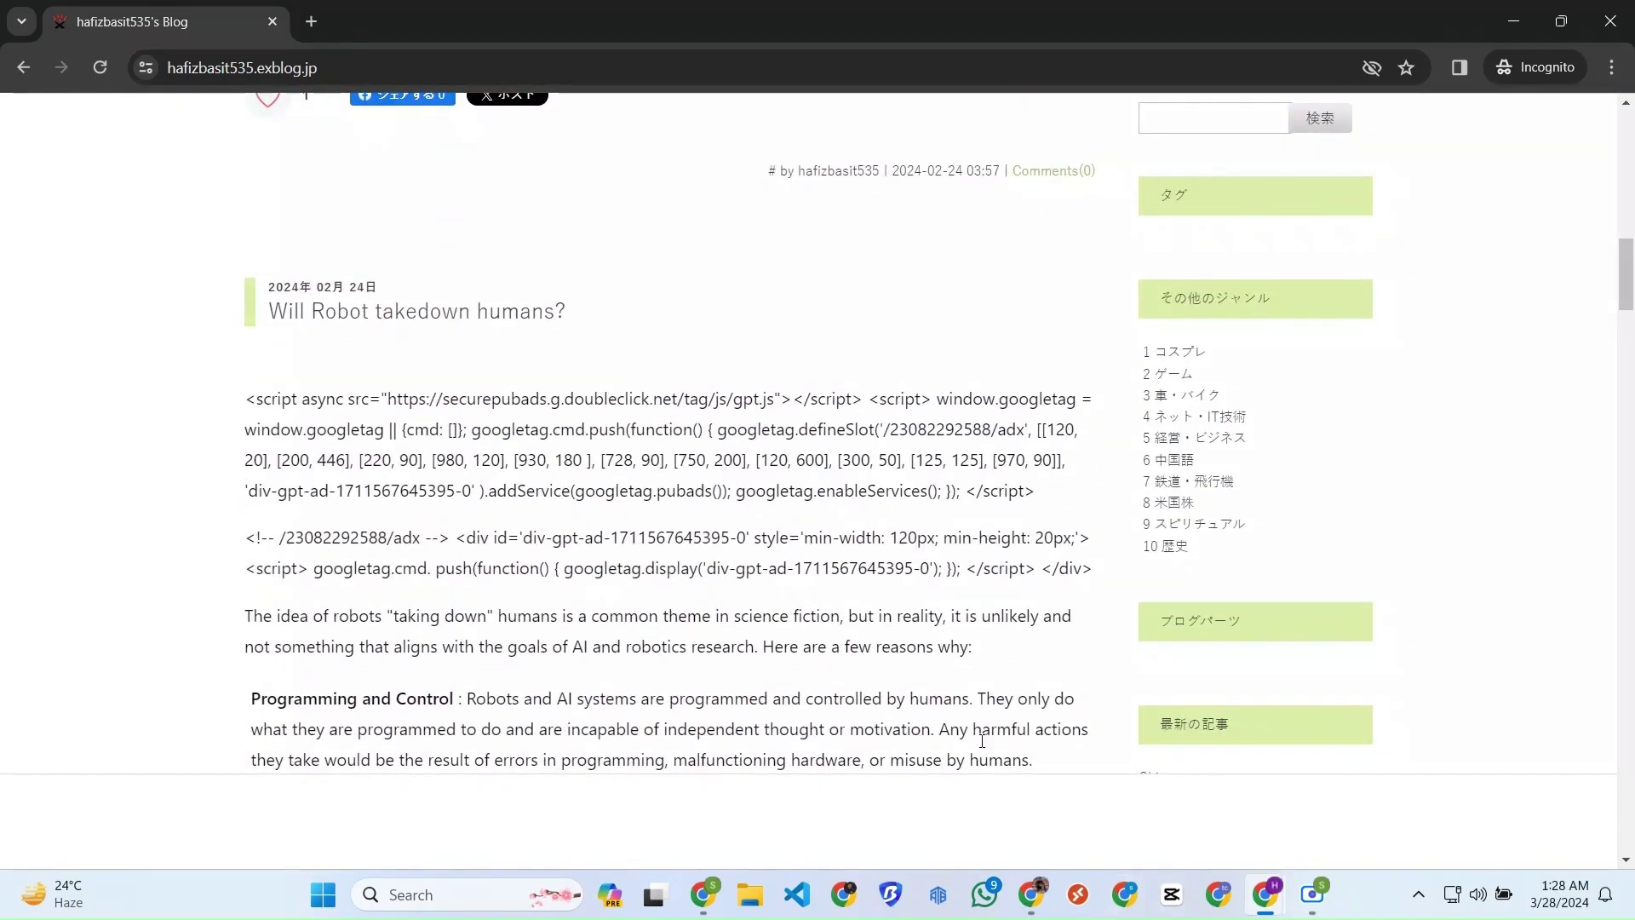
scroll(1054, 365, up, 15)
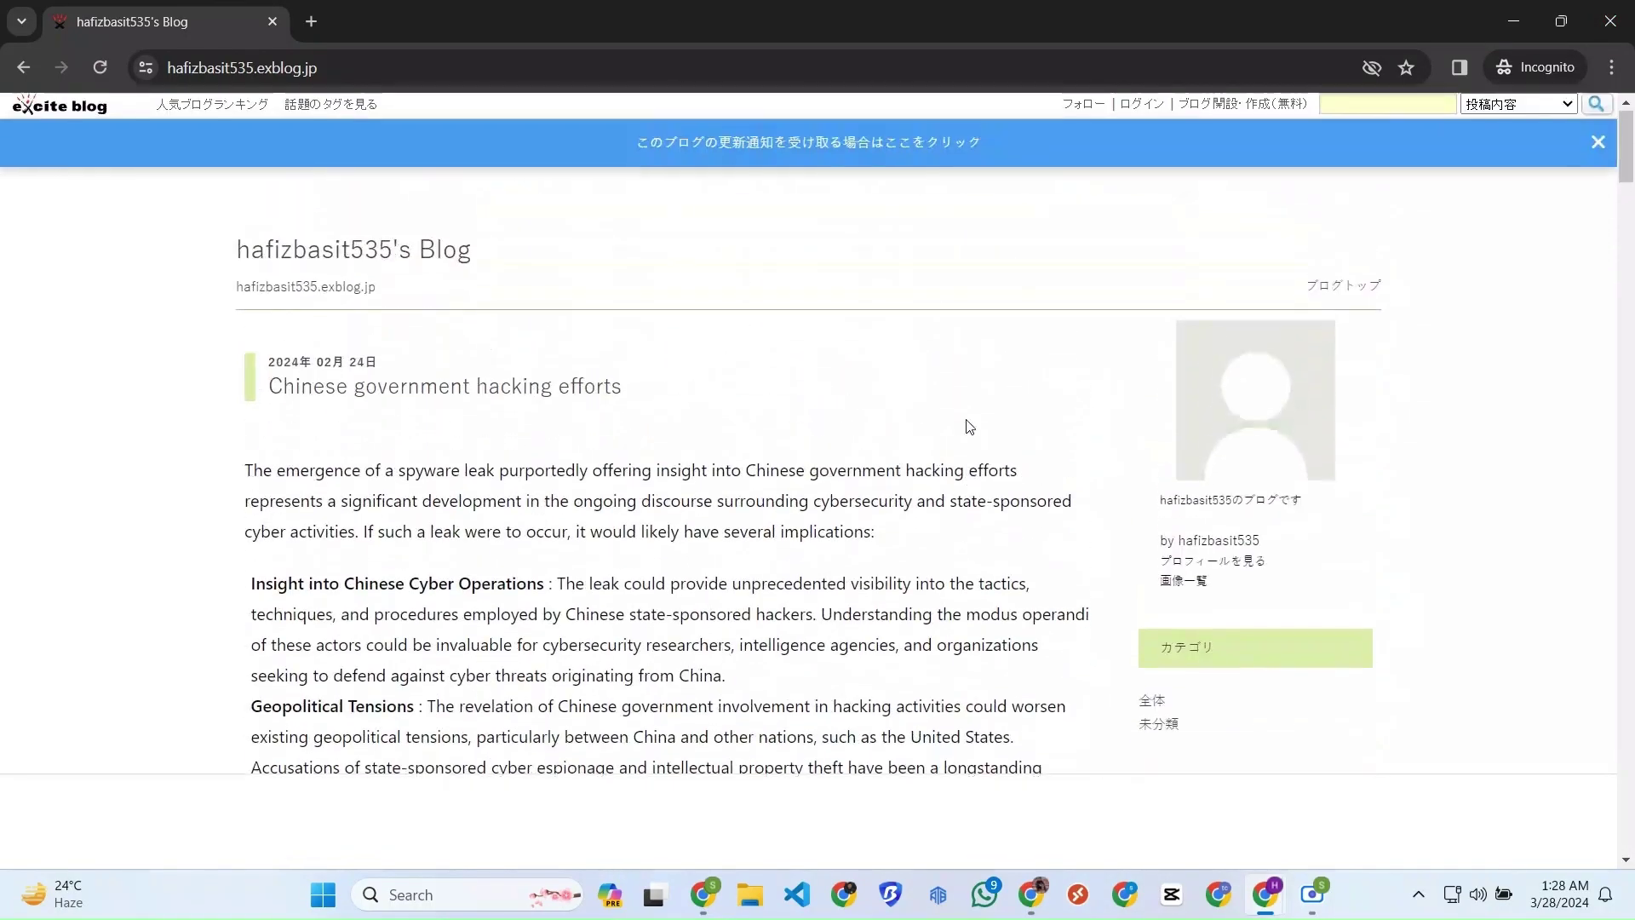
Open the Chinese government hacking efforts article and check for live ads below its like/share row.
click(497, 389)
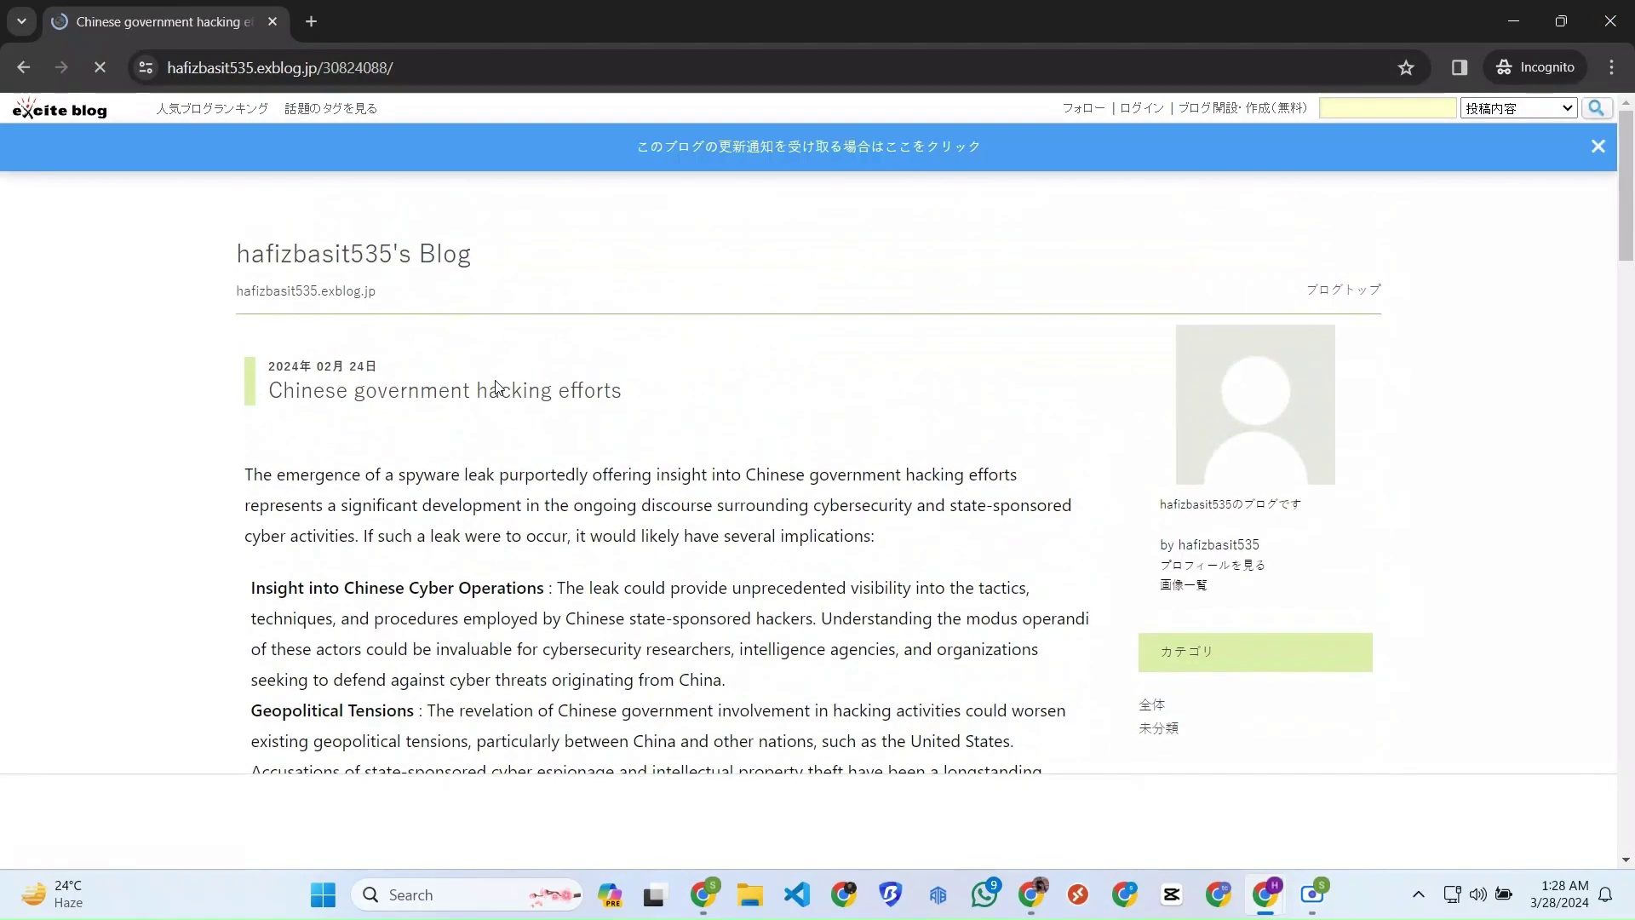
scroll(755, 364, down, 10)
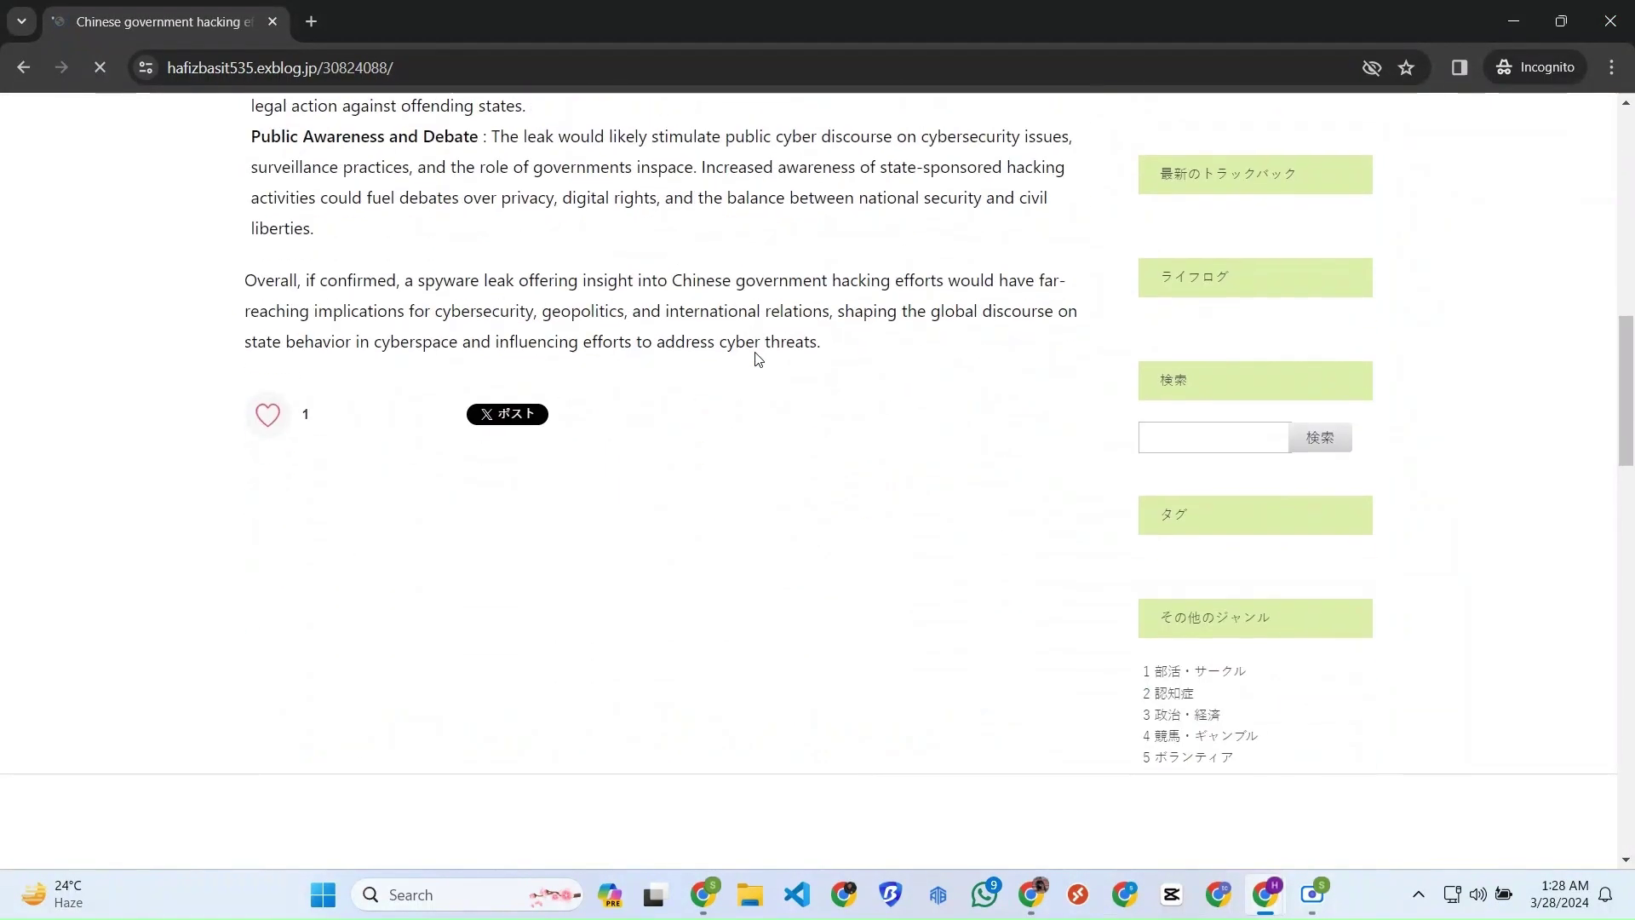
scroll(756, 357, down, 8)
scroll(839, 540, up, 5)
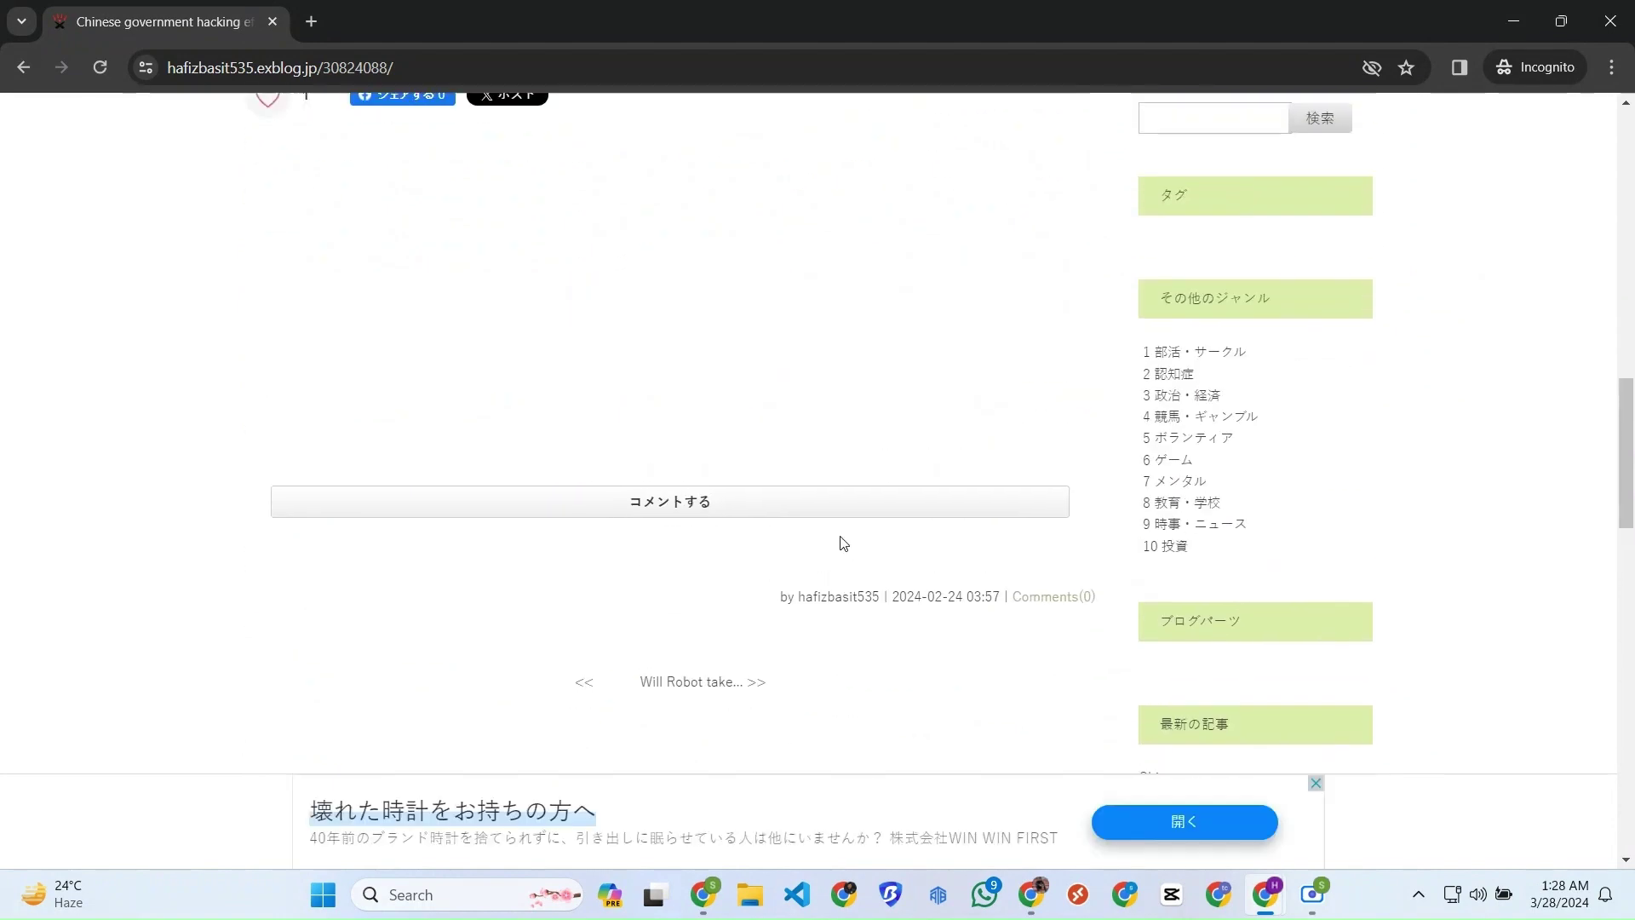
scroll(870, 587, down, 1)
scroll(857, 483, up, 3)
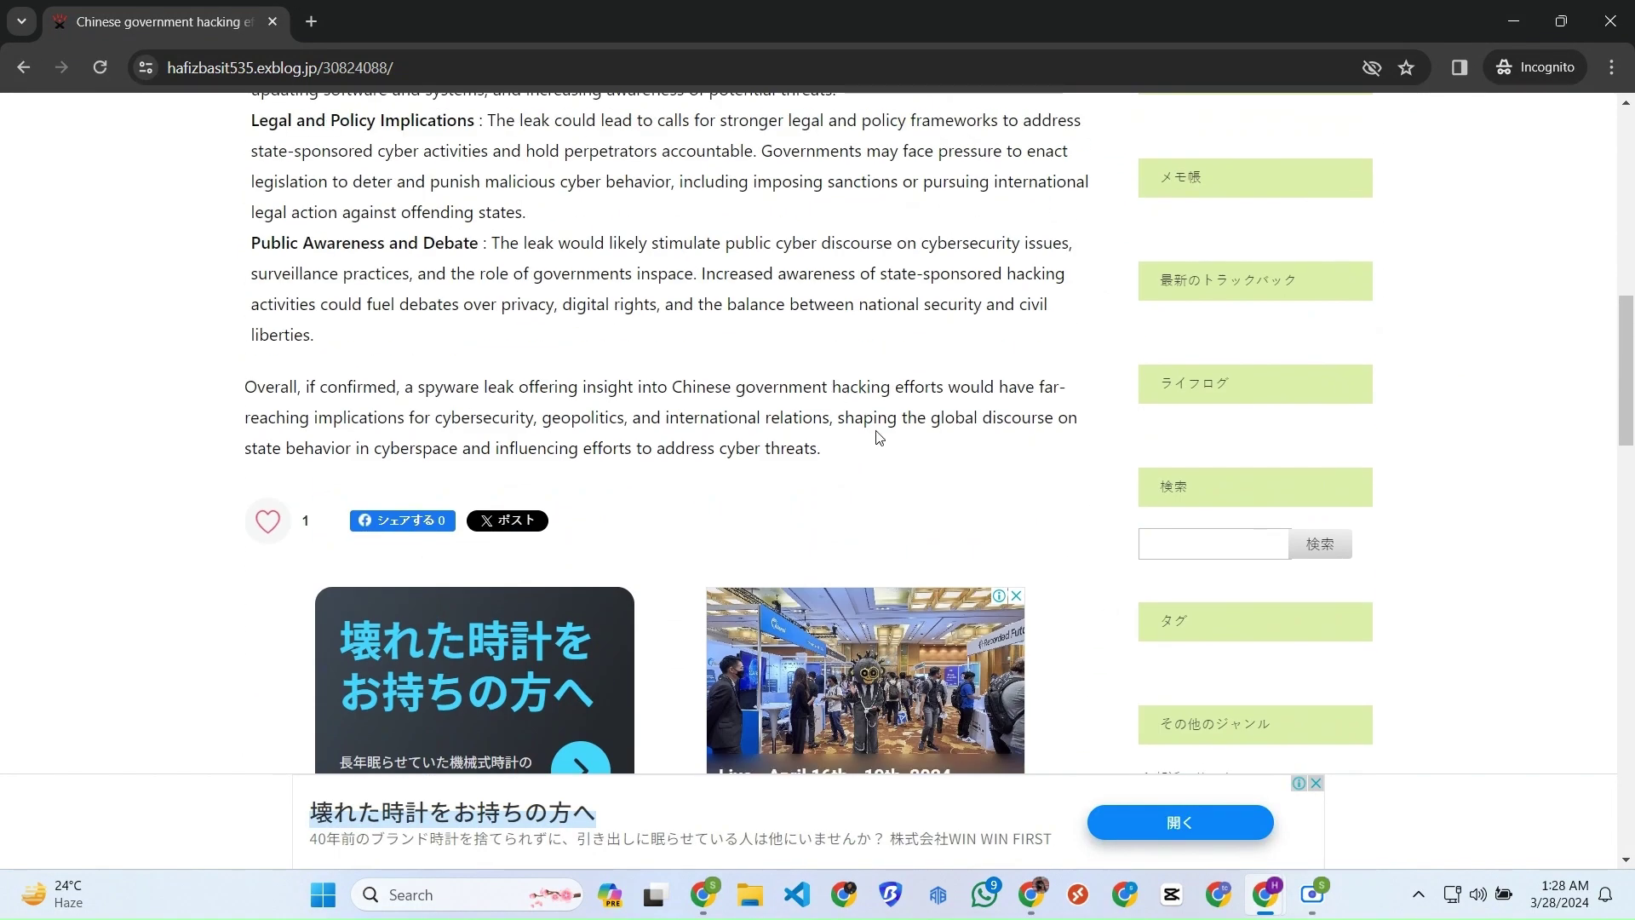
scroll(929, 419, down, 4)
scroll(831, 396, up, 11)
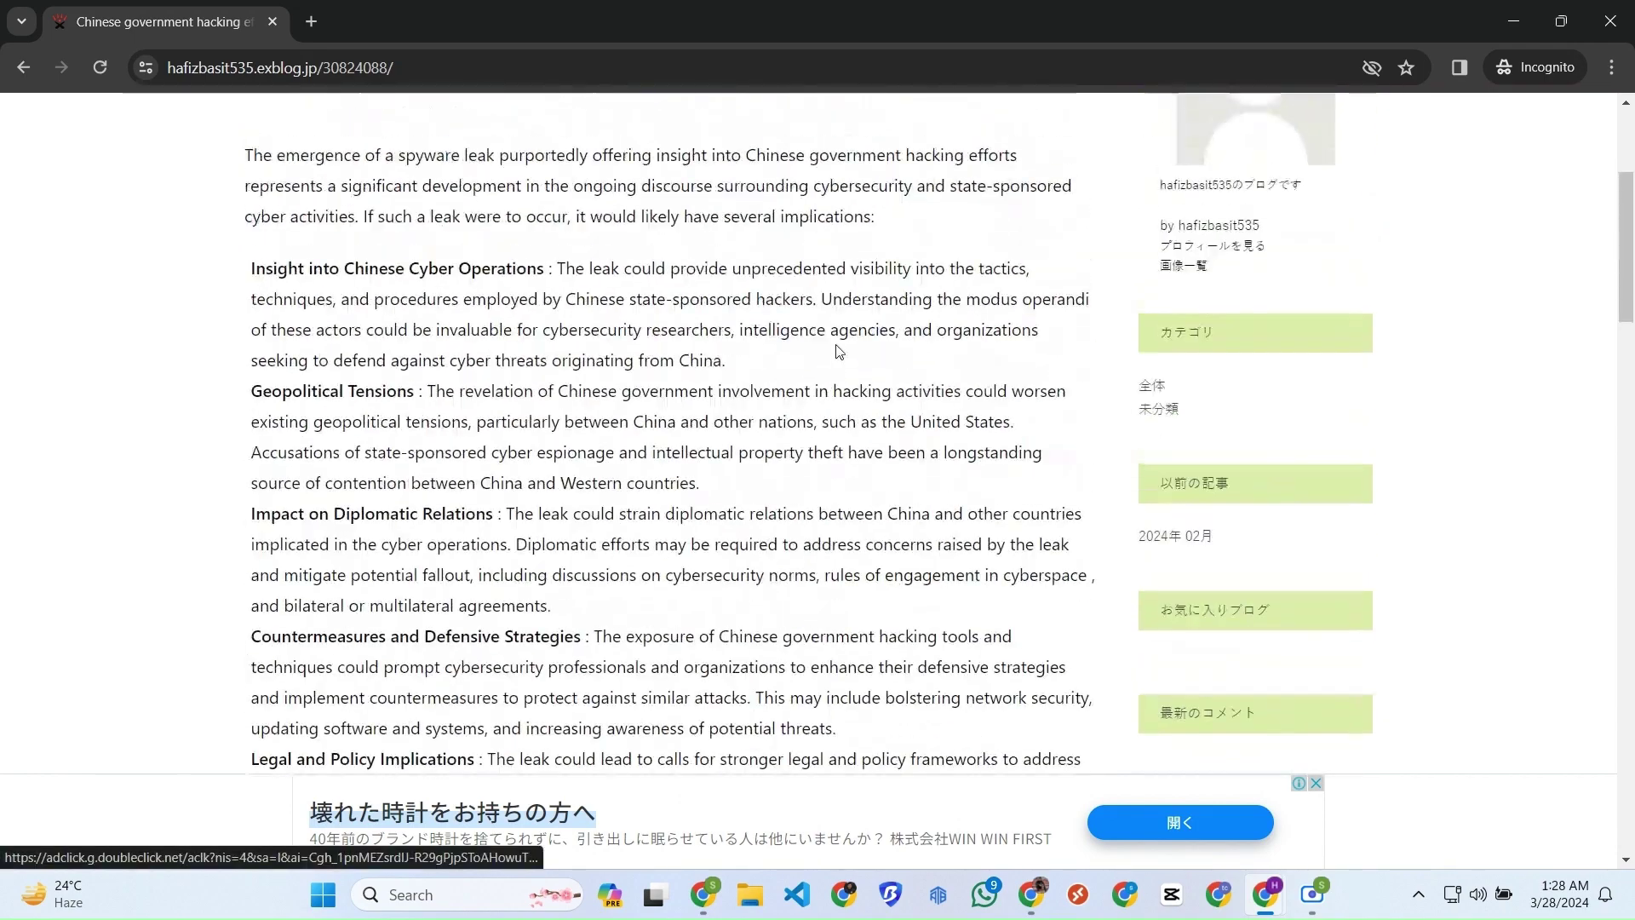
scroll(837, 349, up, 4)
scroll(839, 344, down, 18)
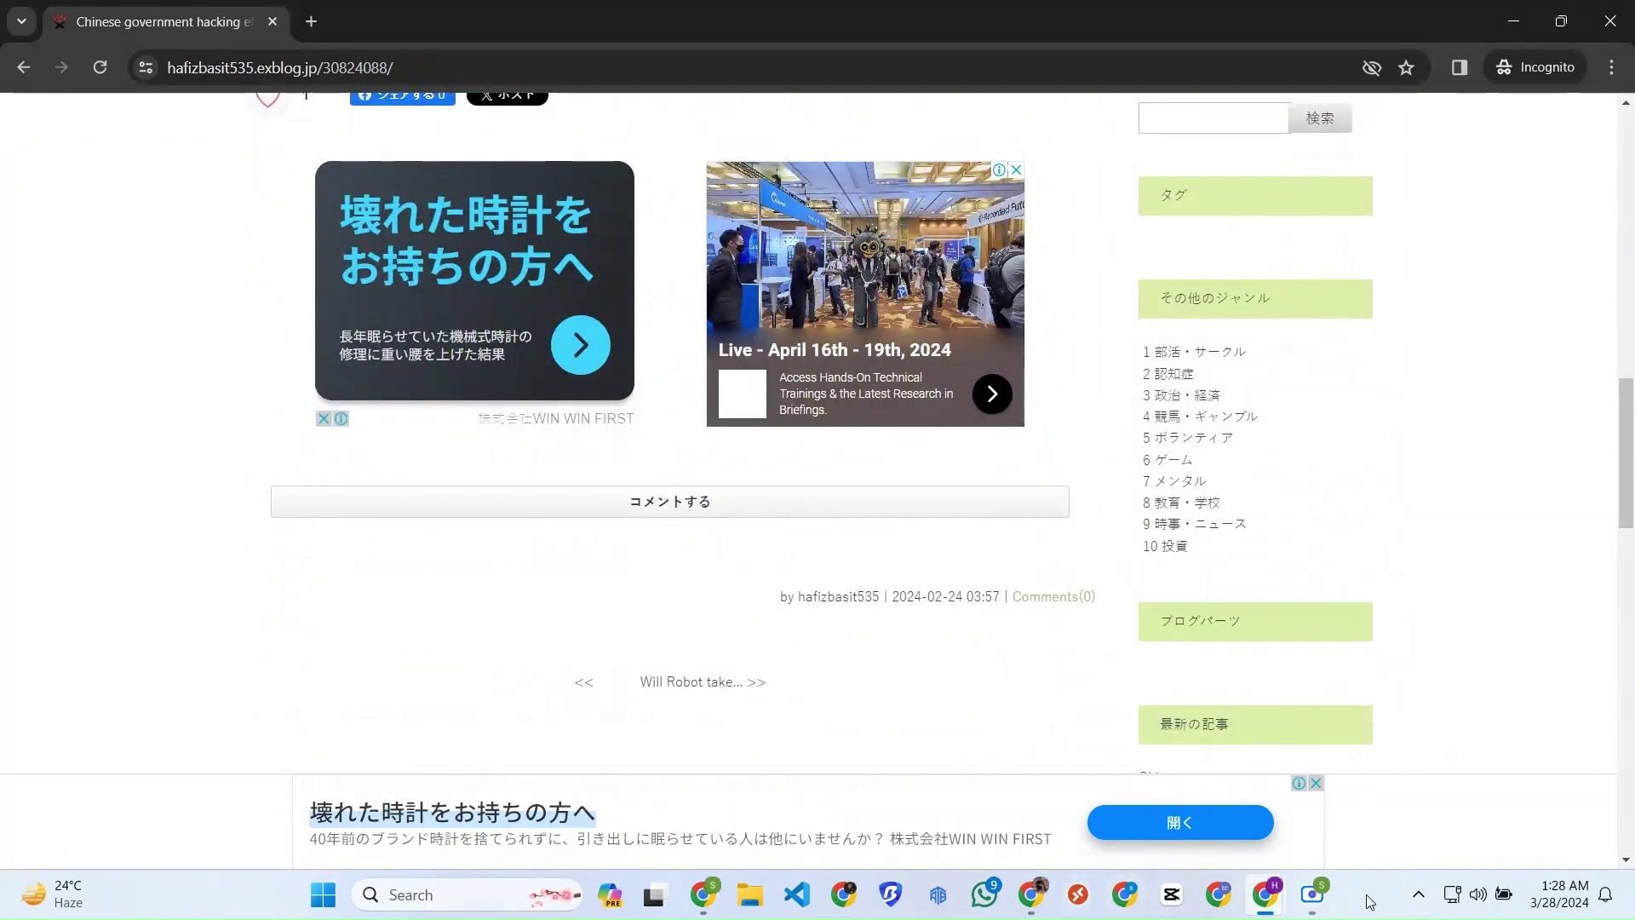
Back in the robot article's edit page, delete the two ad-code paragraphs from the plain text.
mouse_move(1270, 901)
click(1112, 801)
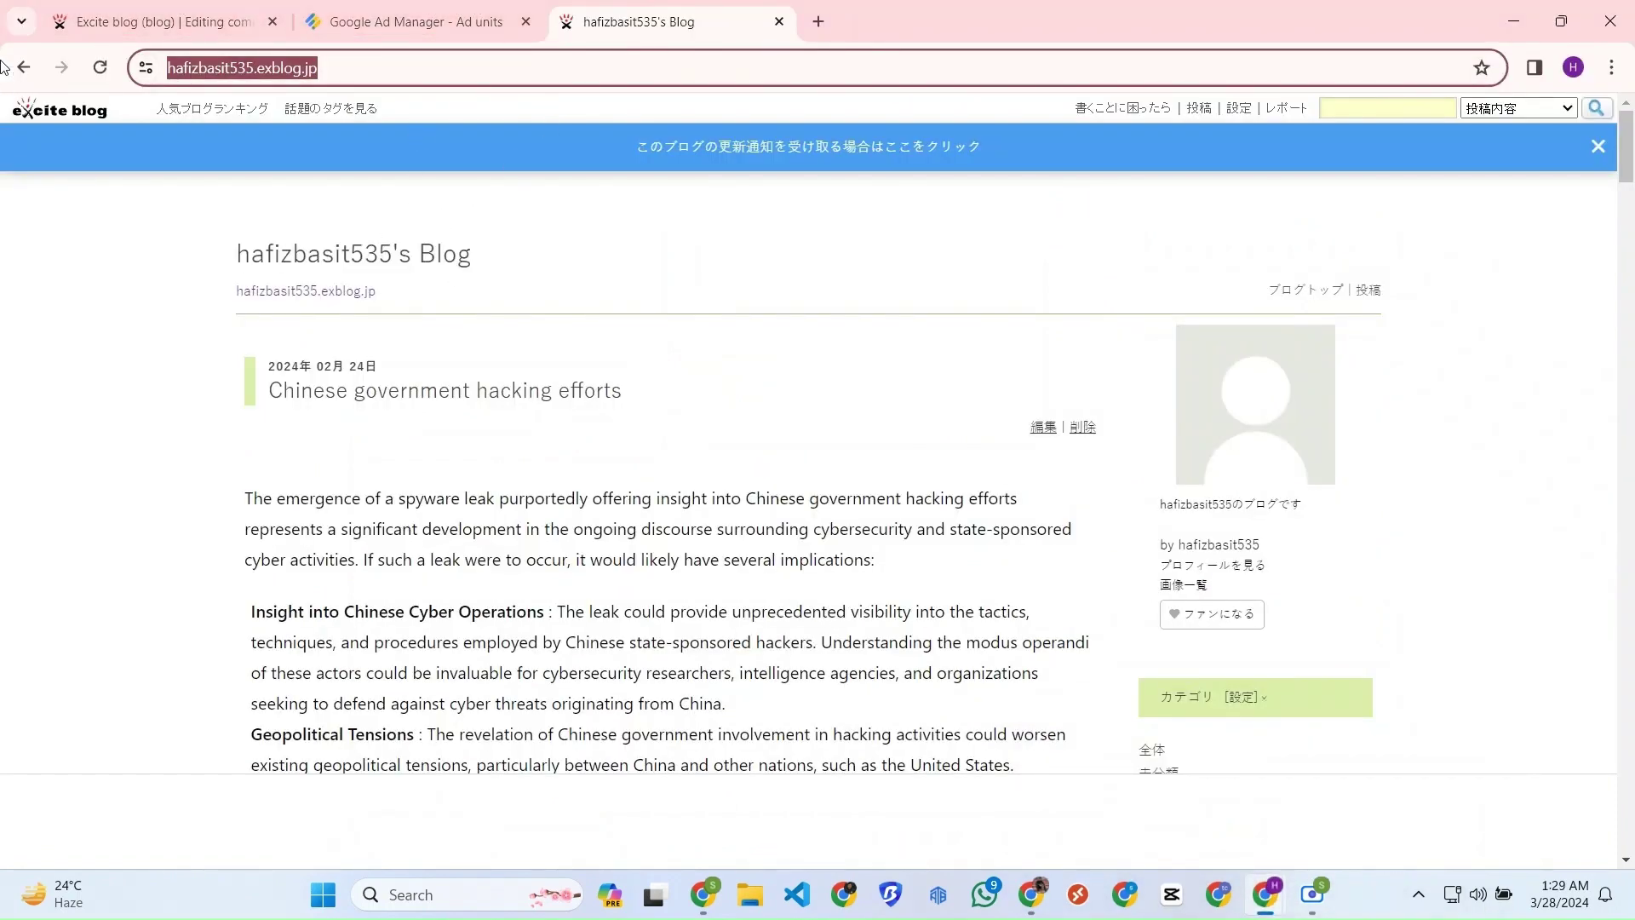
click(153, 21)
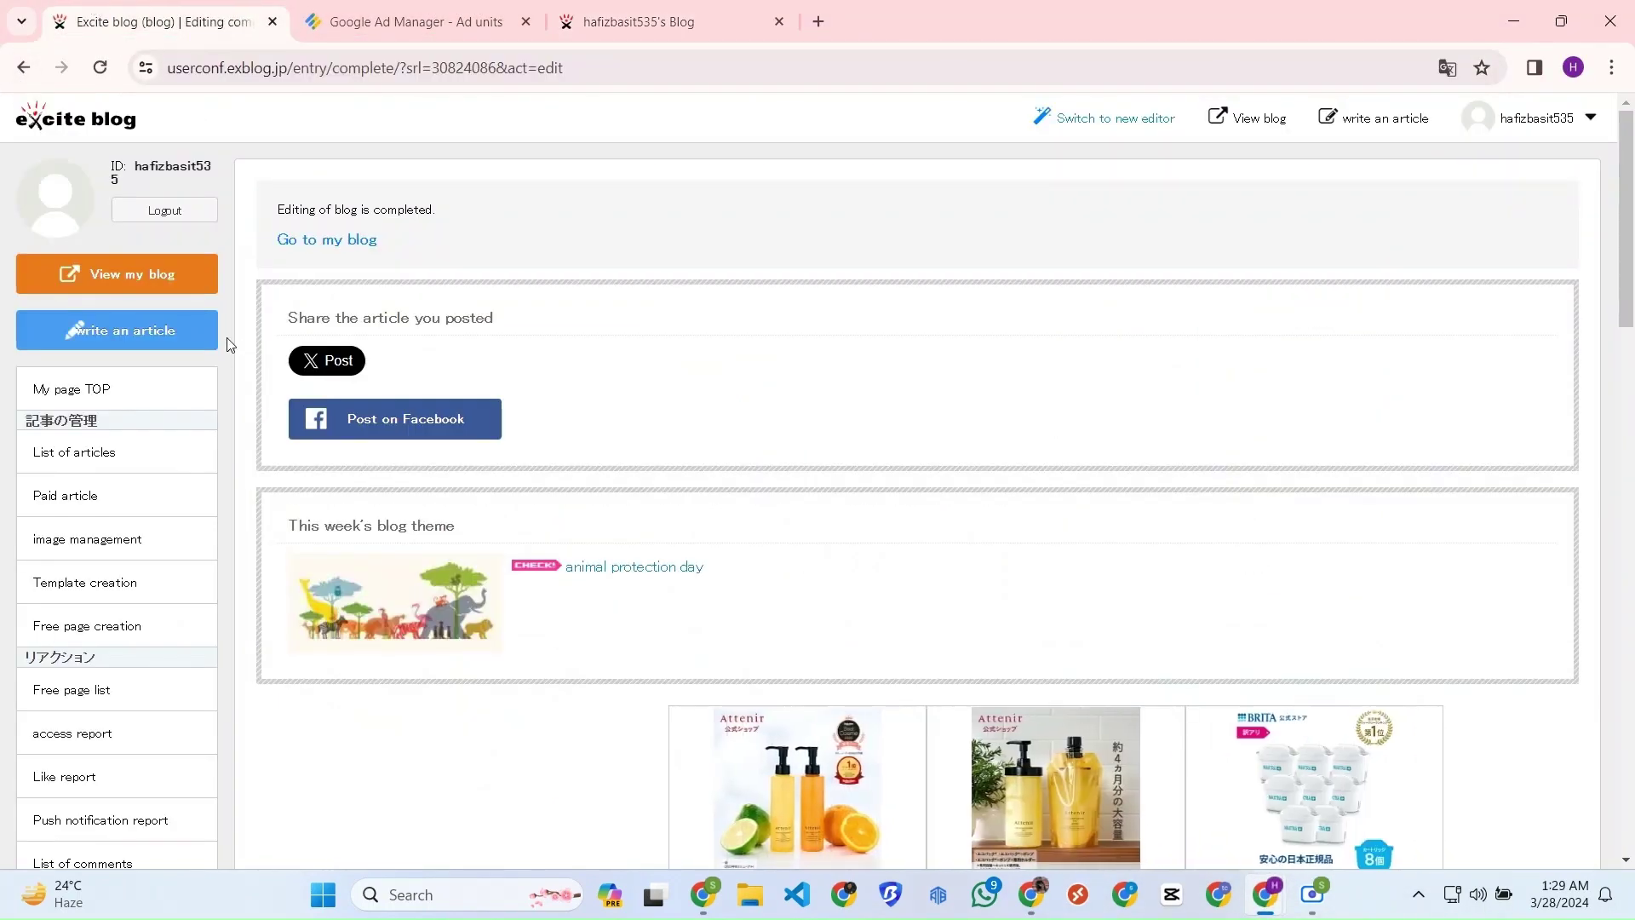
click(26, 72)
scroll(505, 450, down, 5)
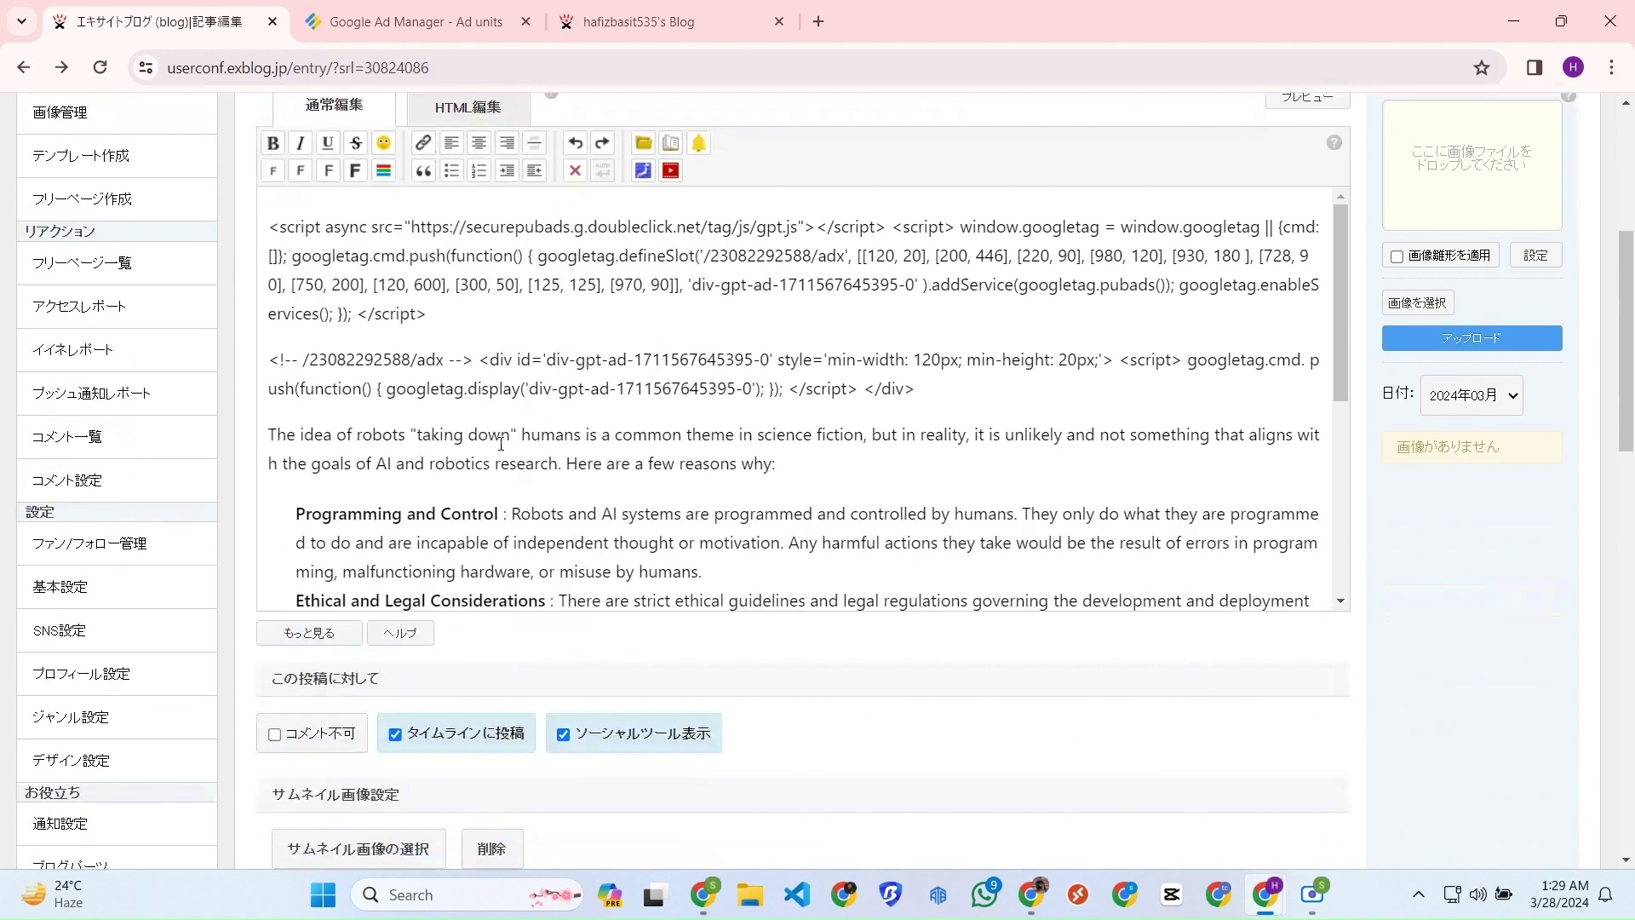
drag(938, 397, 212, 242)
key(BackSpace)
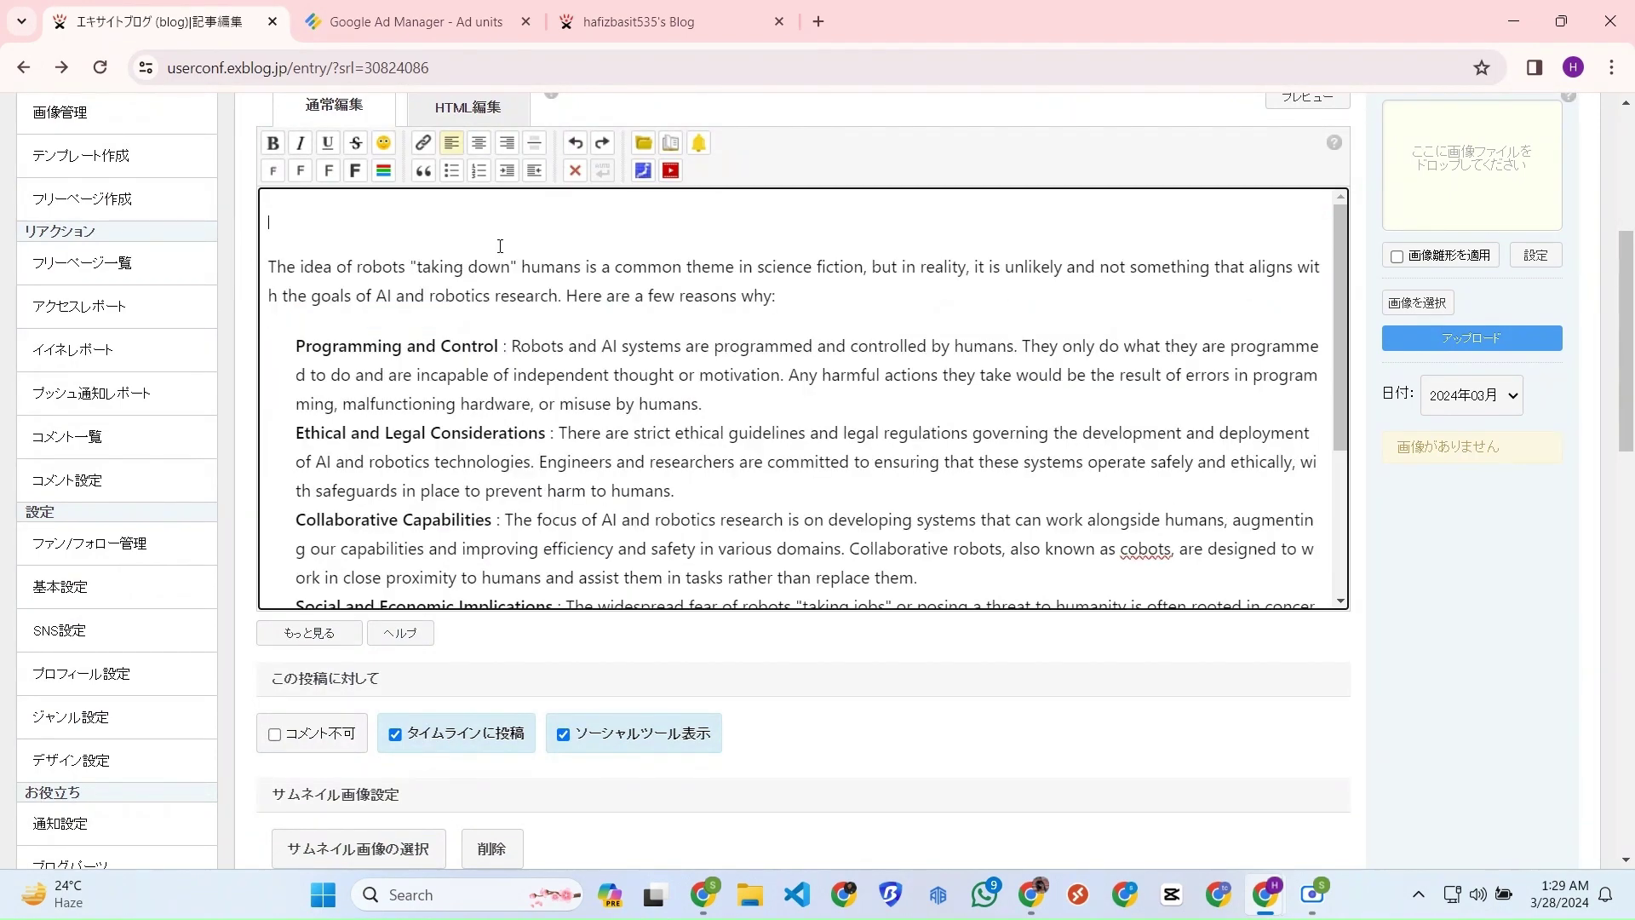
Paste the ad tags at the top of the article's HTML編集 source and save the post.
click(449, 115)
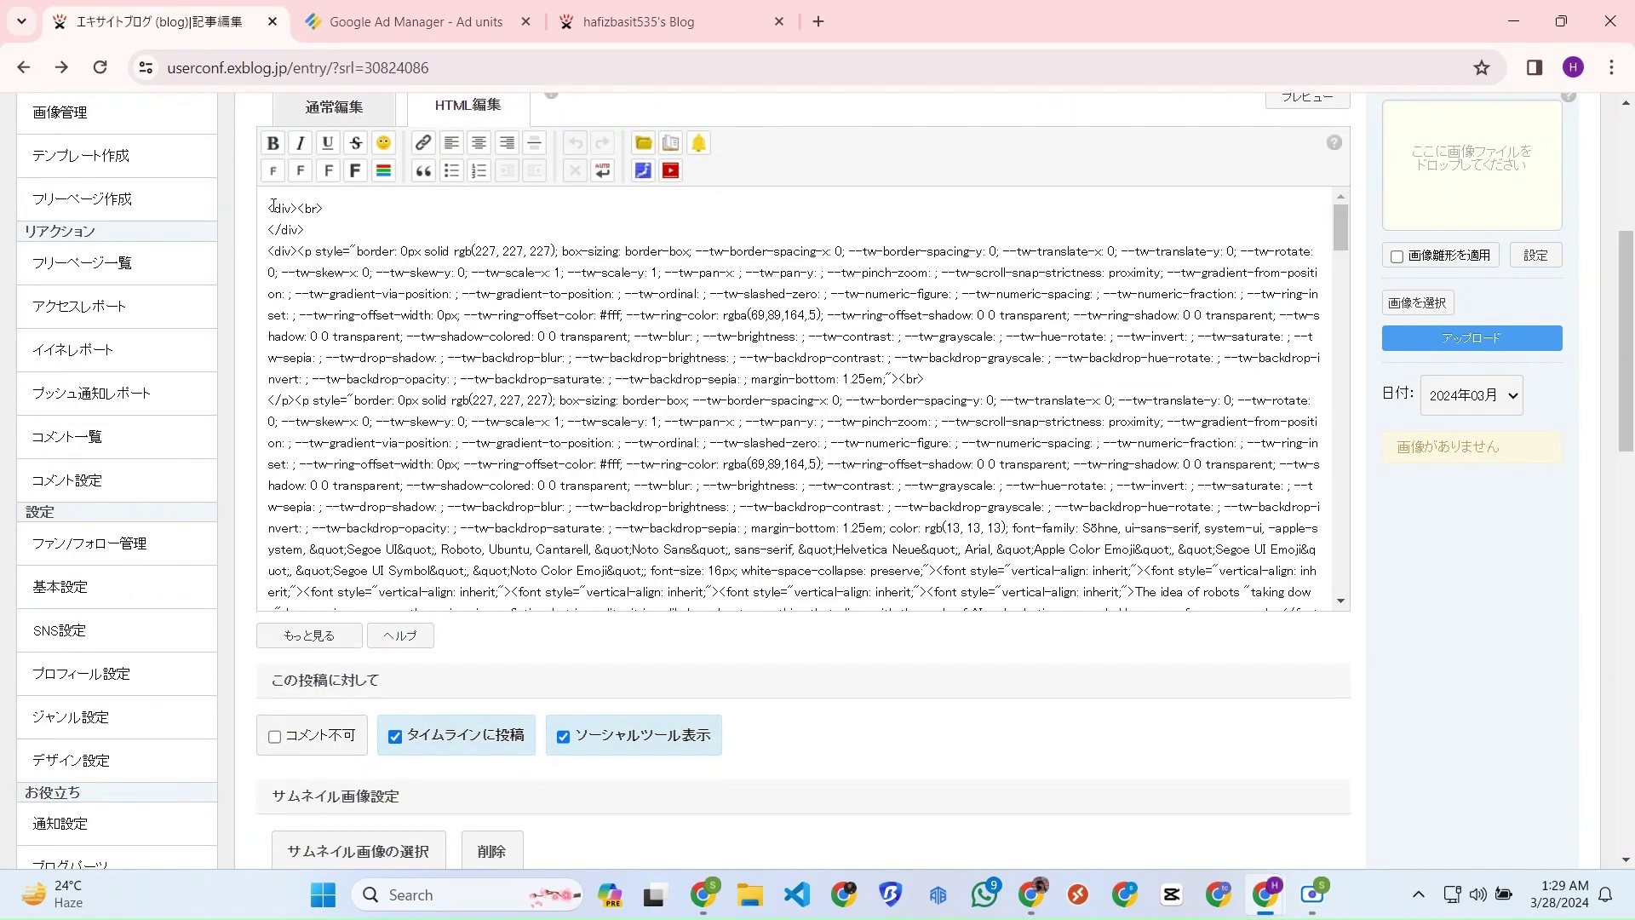
scroll(483, 447, up, 4)
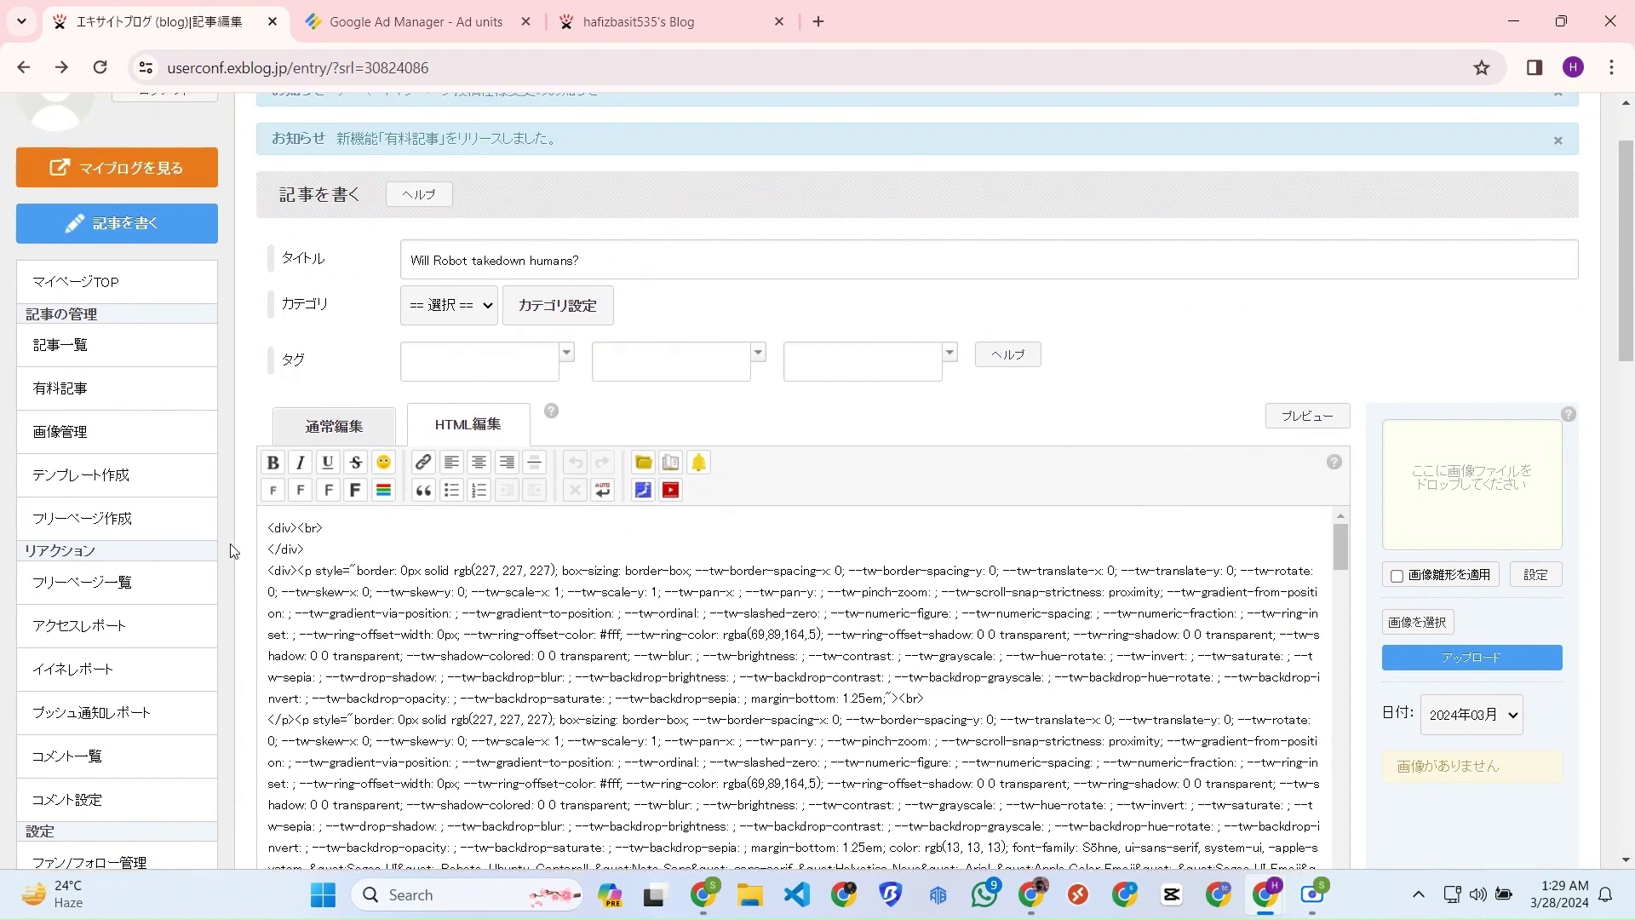
click(267, 523)
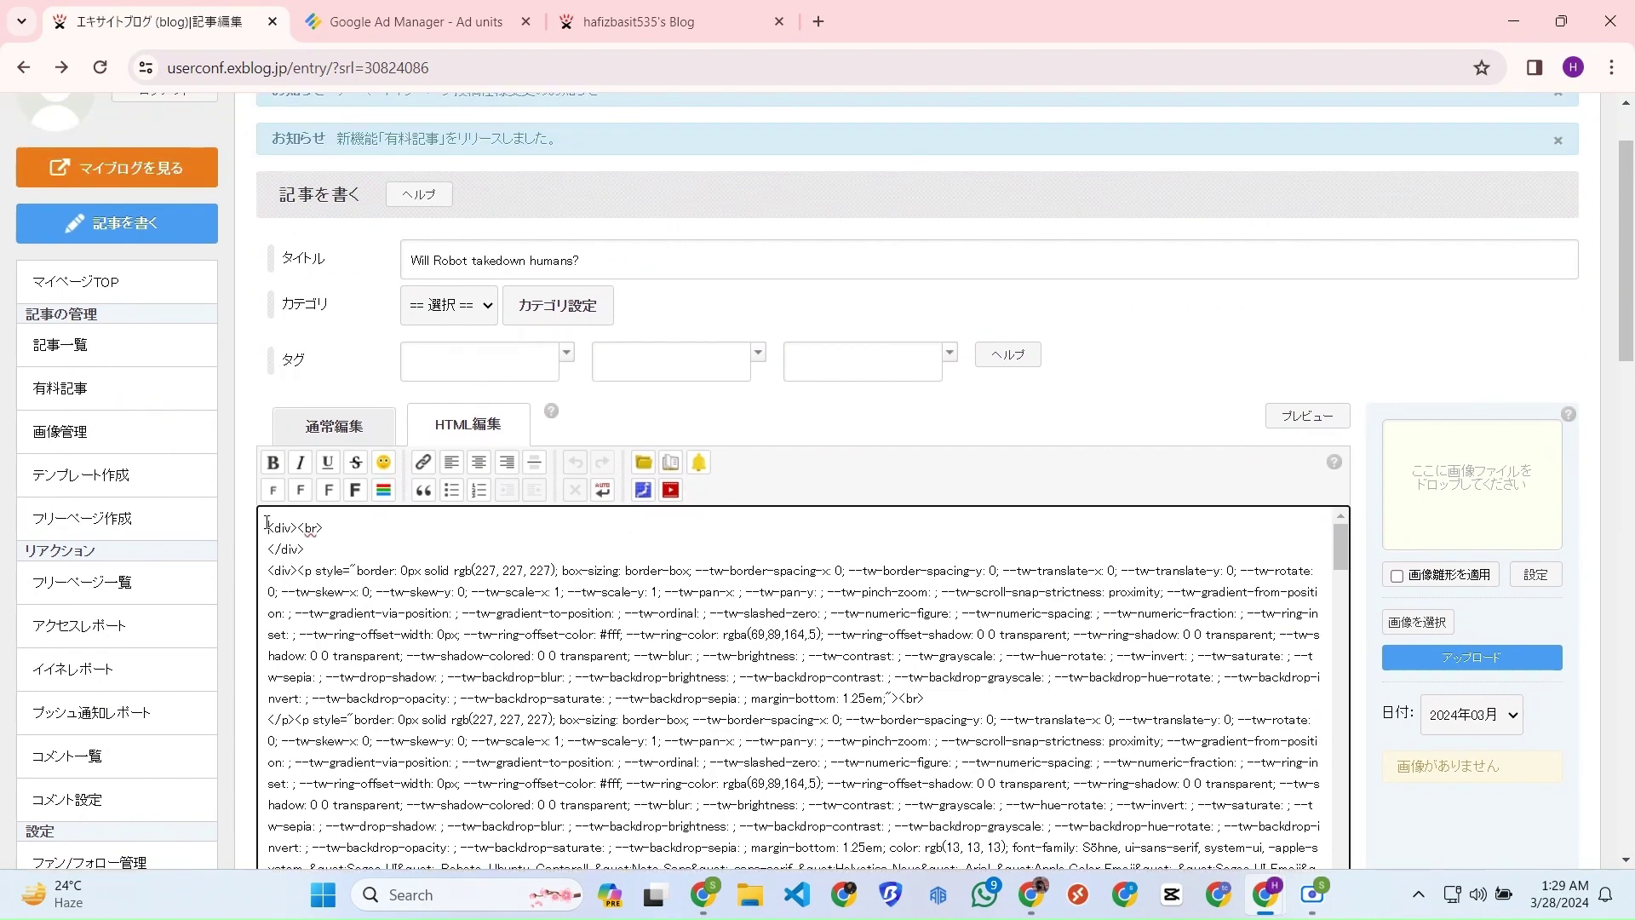
key(Return)
key(Return)
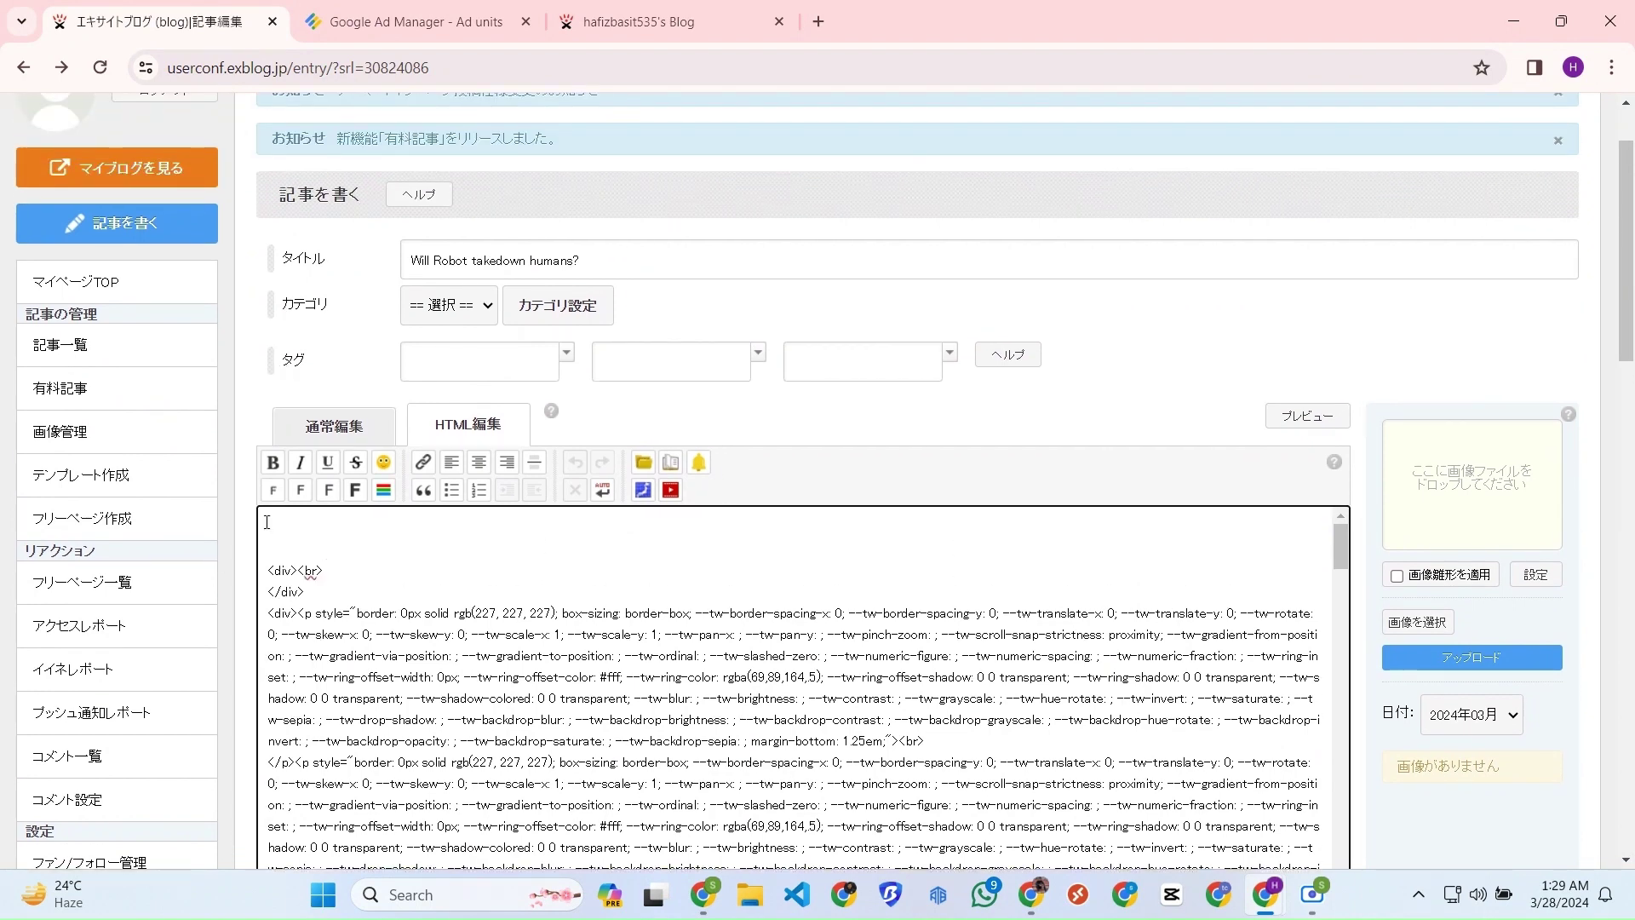
key(ctrl+v)
scroll(693, 628, down, 15)
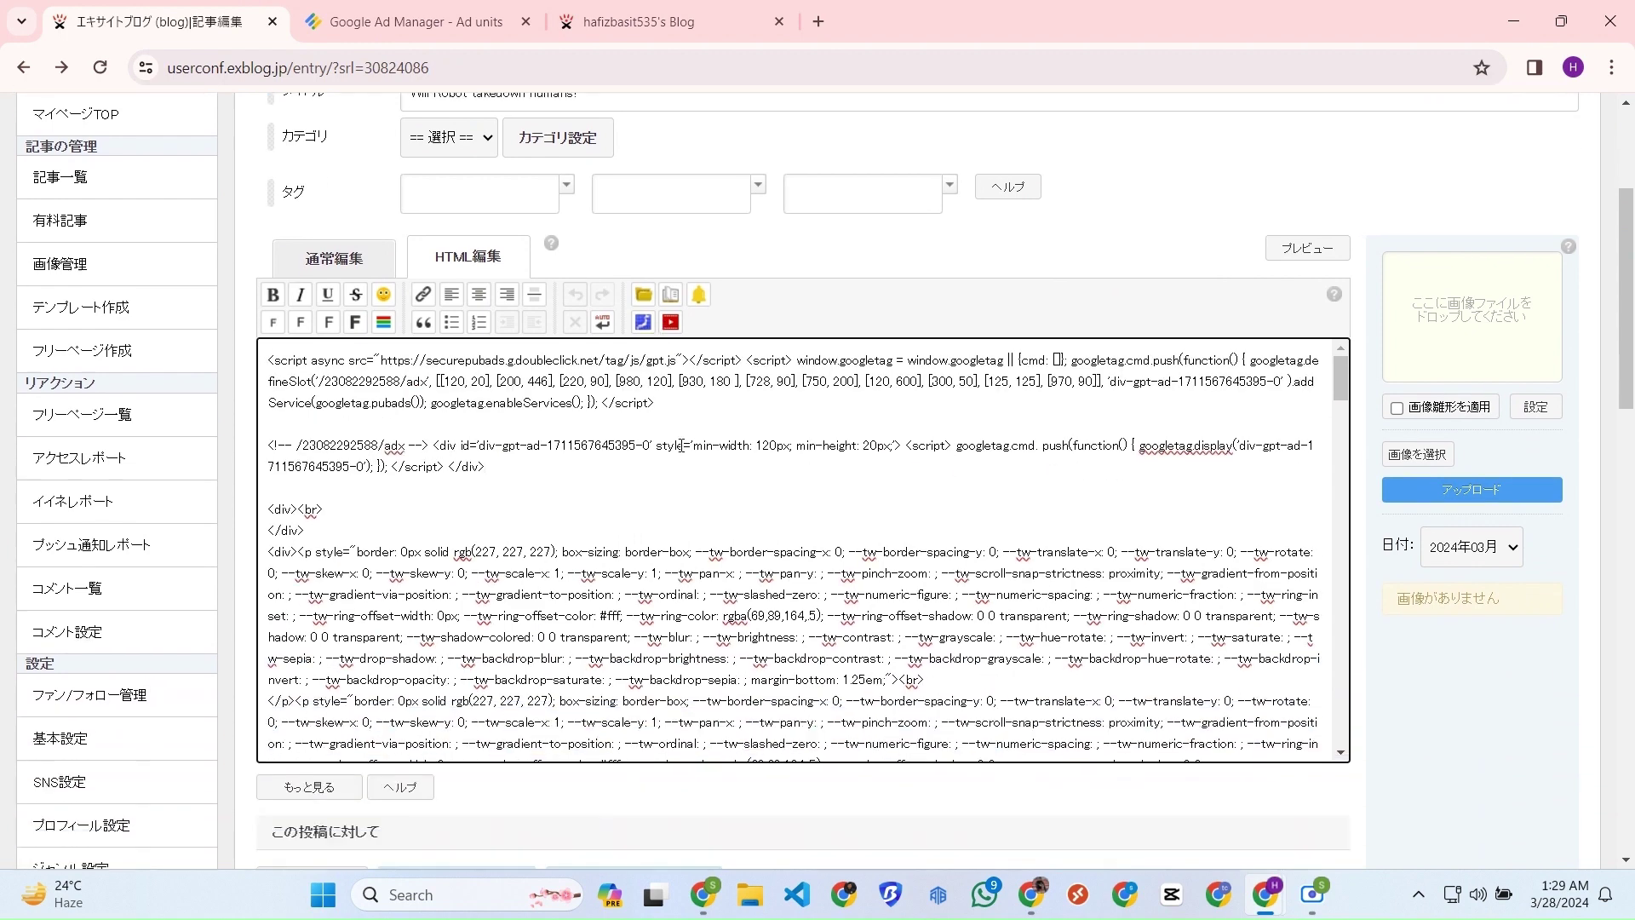
click(983, 437)
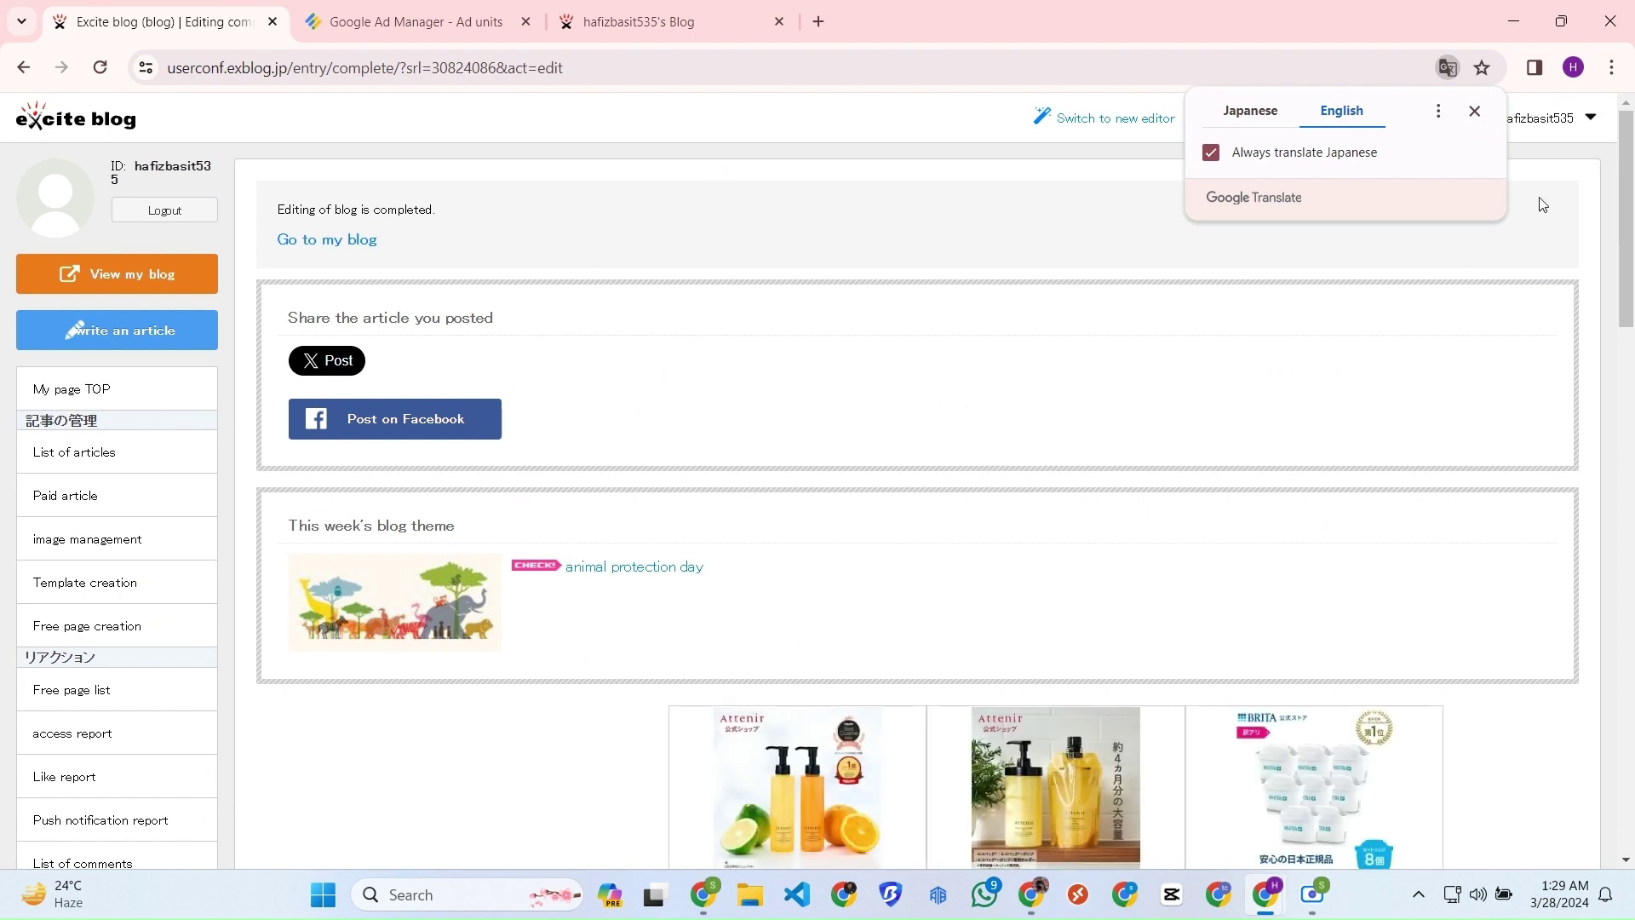
In the logged-out Incognito window, go to the blog's public home page.
click(698, 10)
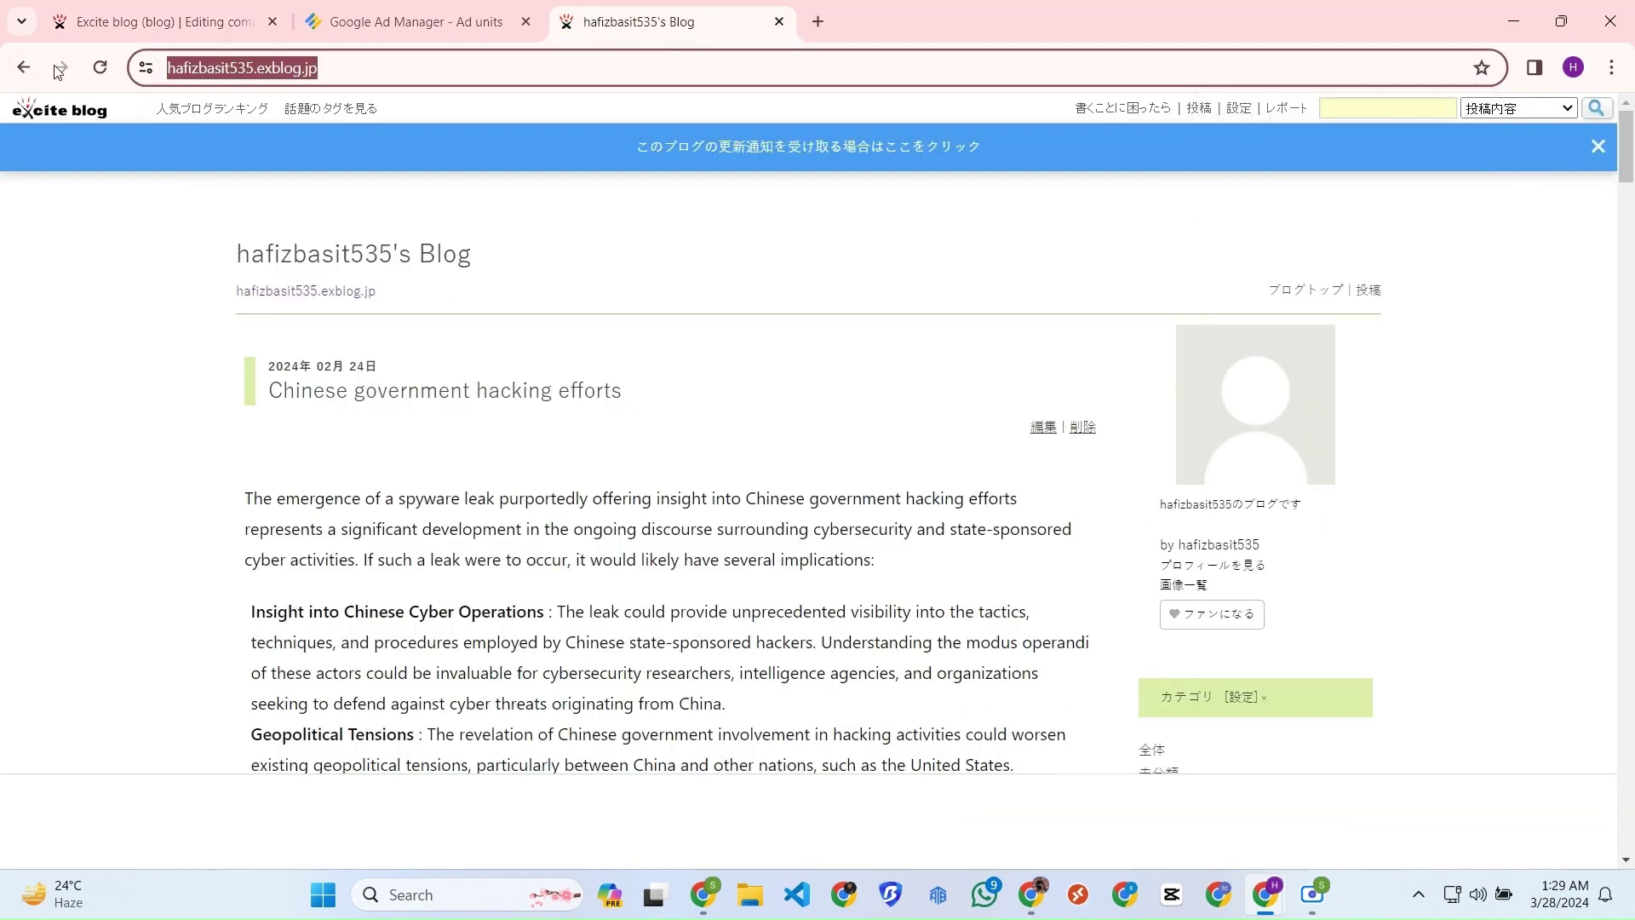
mouse_move(1261, 878)
click(1397, 766)
scroll(404, 327, up, 15)
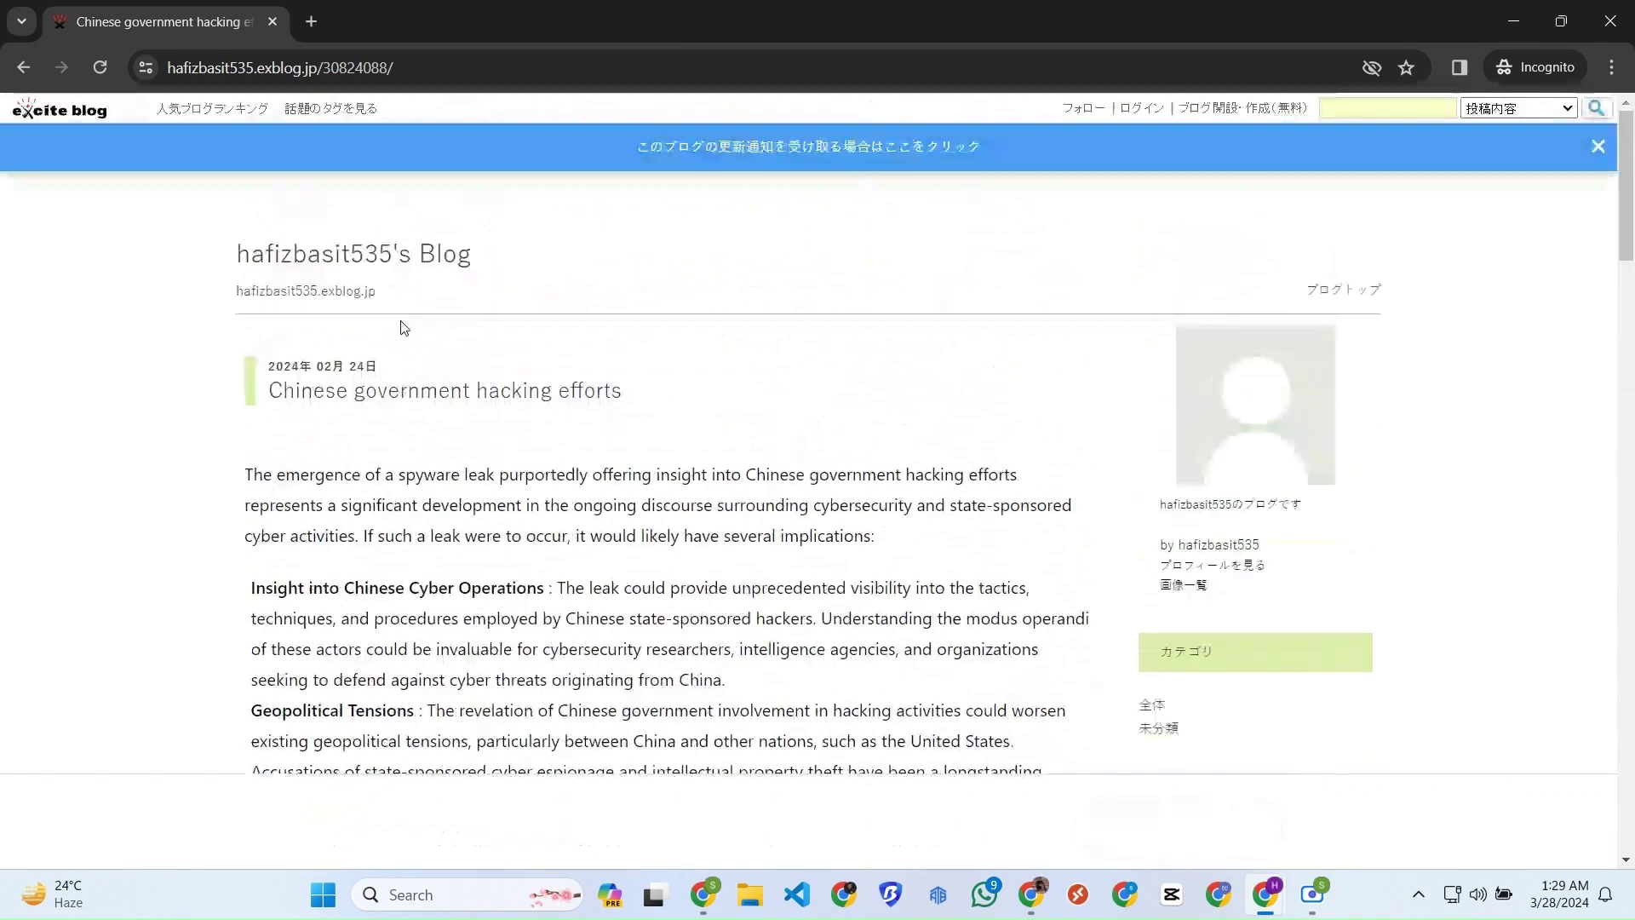
click(320, 257)
Open the Will Robot takedown humans? post and scroll down to the live ad below its content.
scroll(528, 383, down, 8)
scroll(528, 383, down, 10)
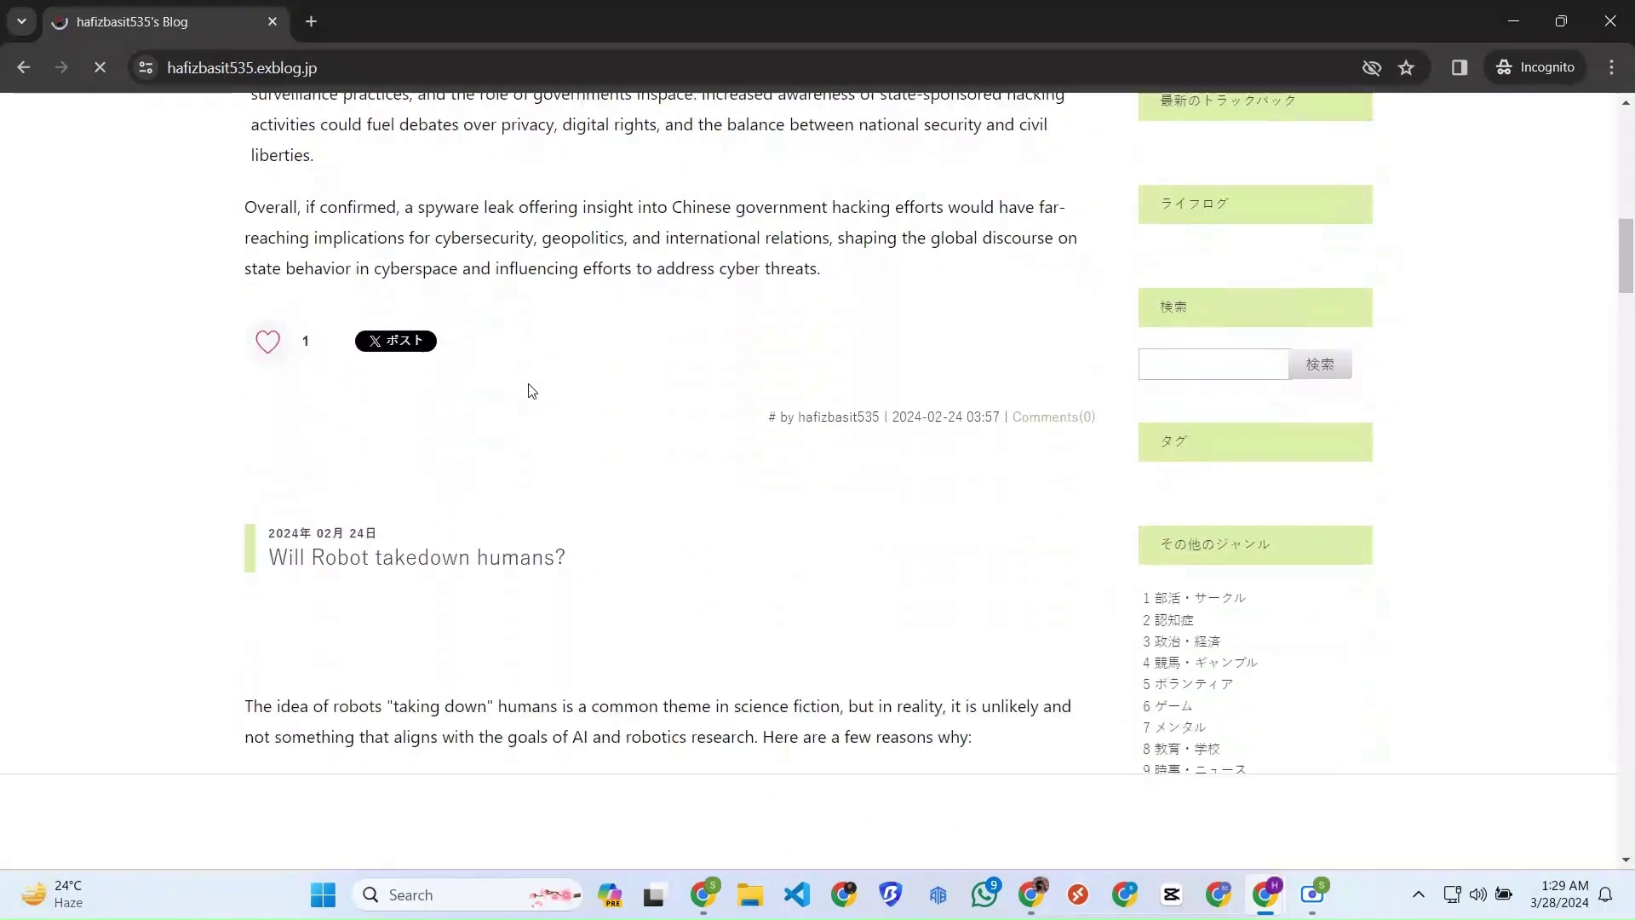
scroll(438, 485, up, 2)
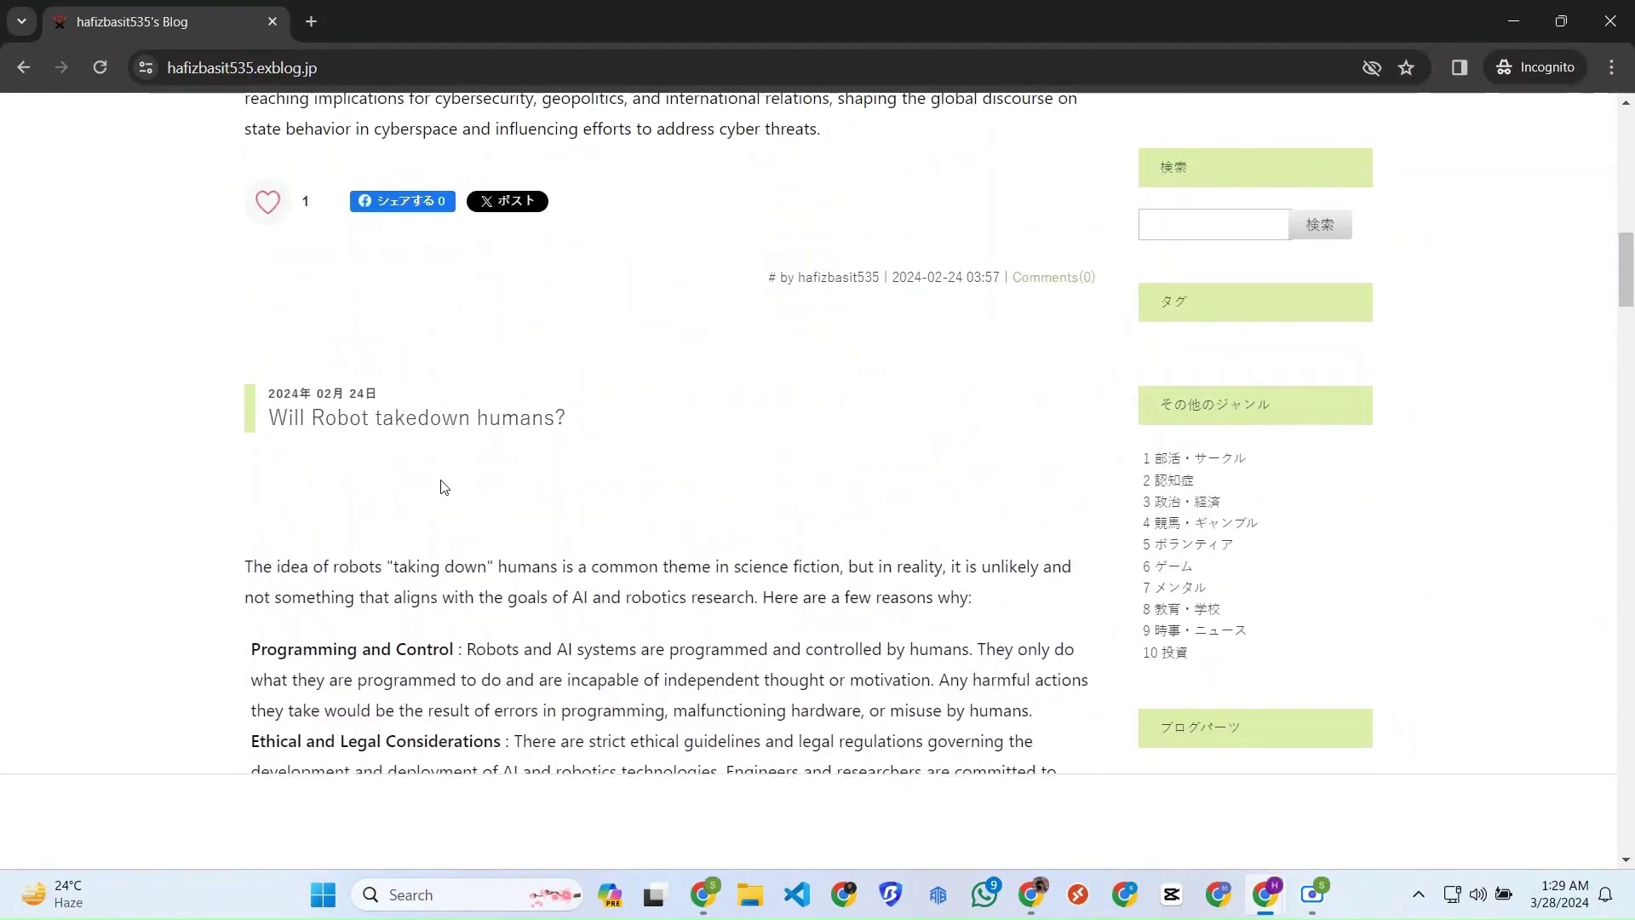
click(432, 423)
scroll(438, 448, down, 1)
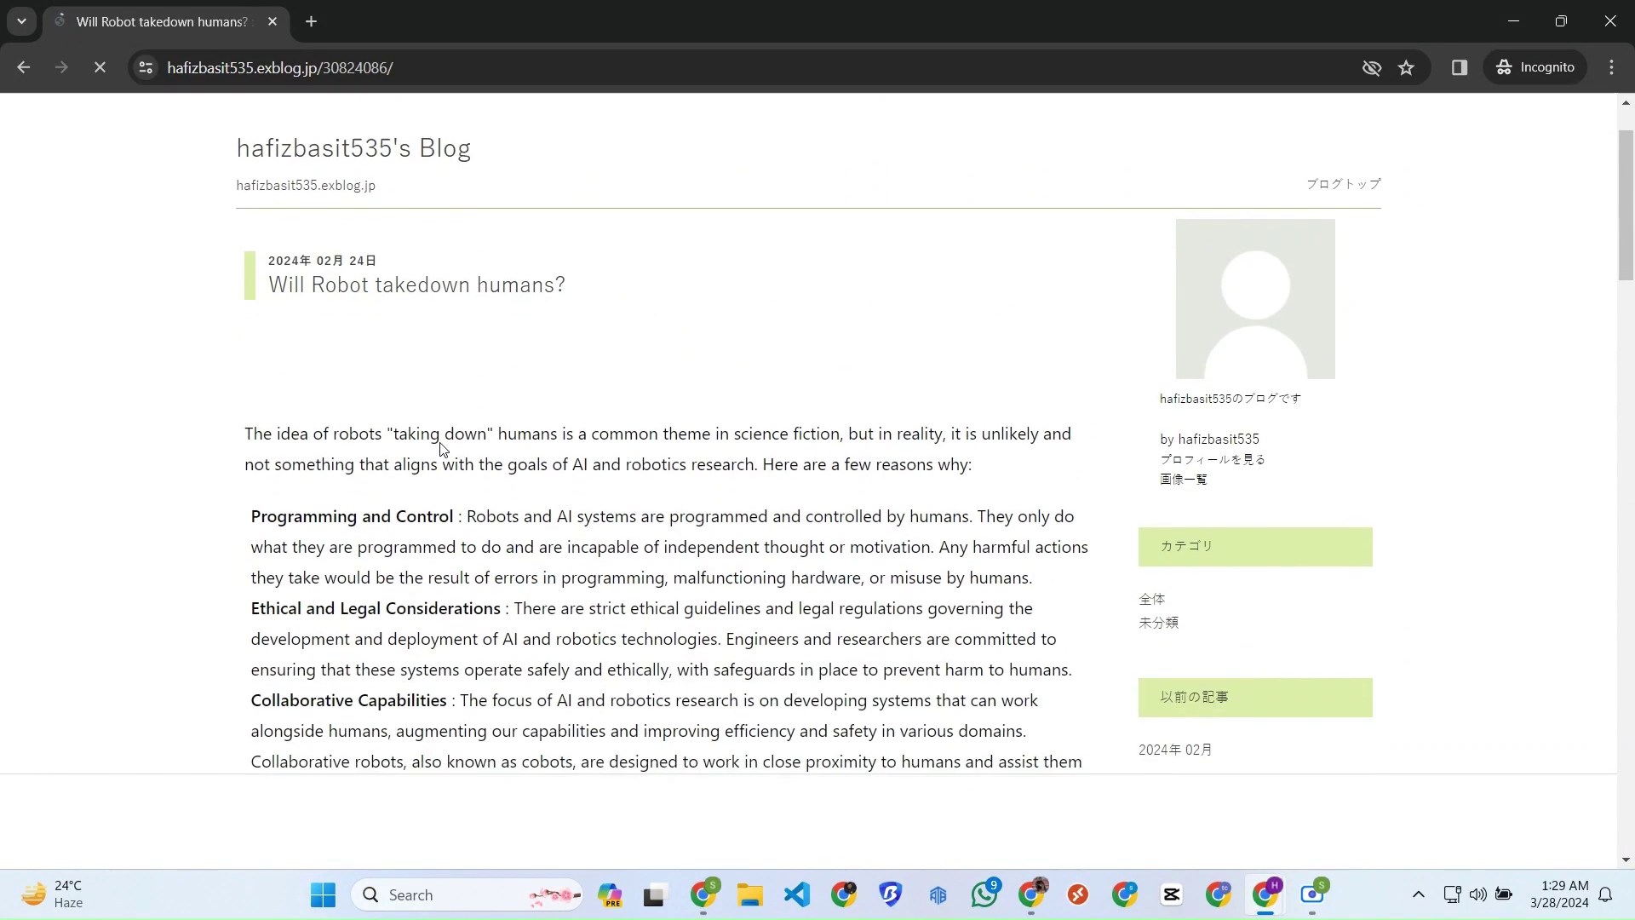
scroll(441, 443, down, 10)
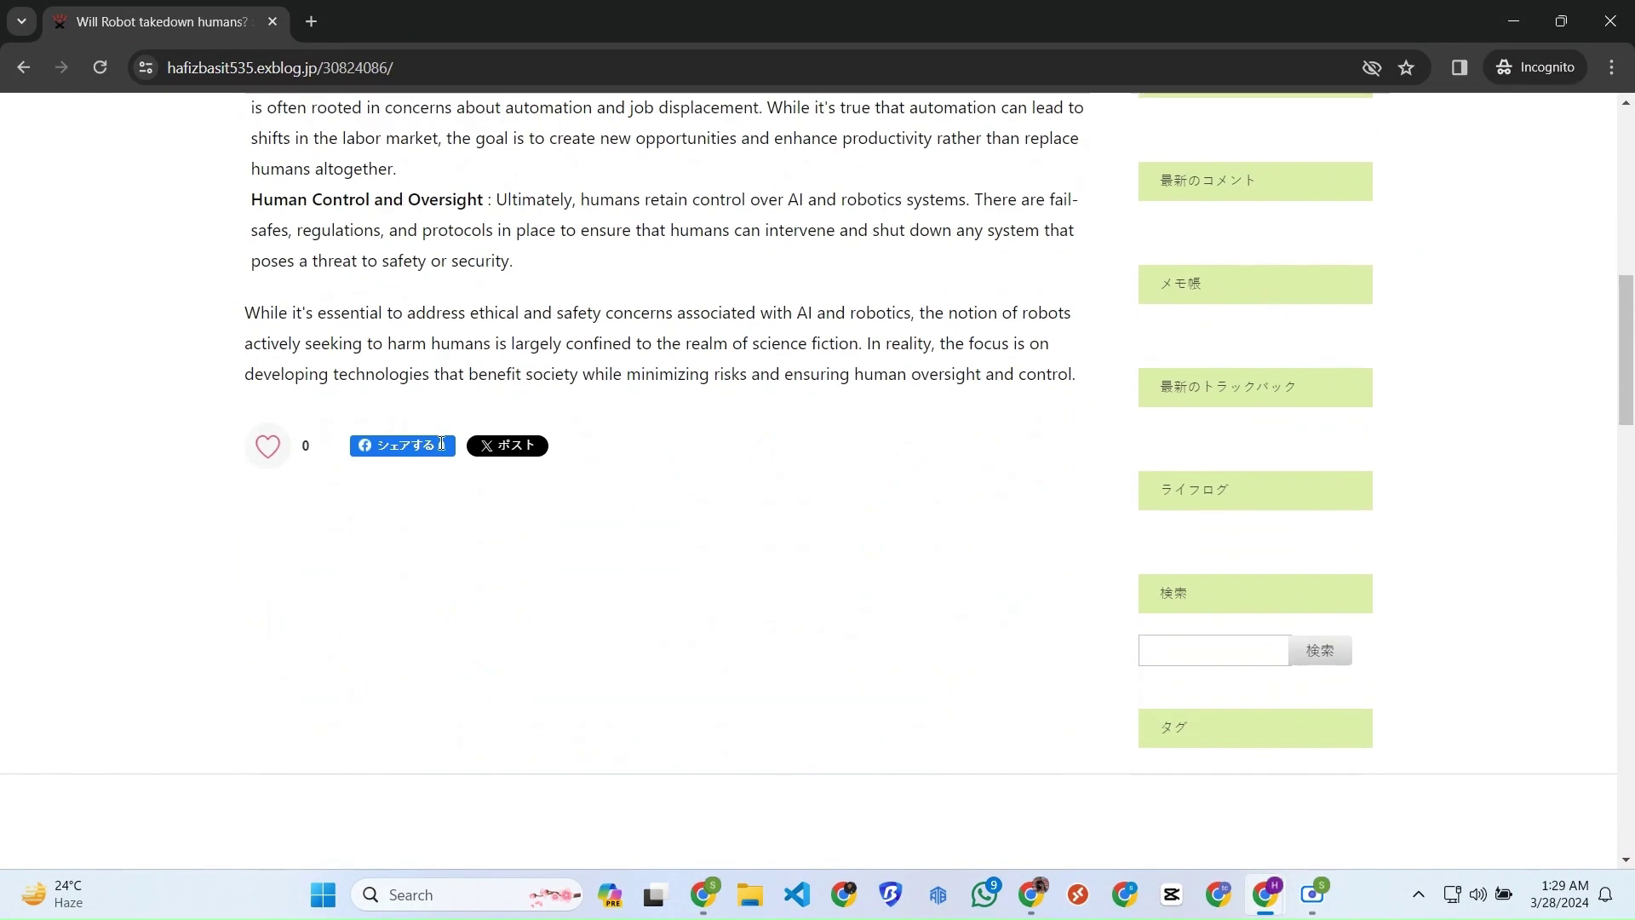
scroll(442, 450, down, 5)
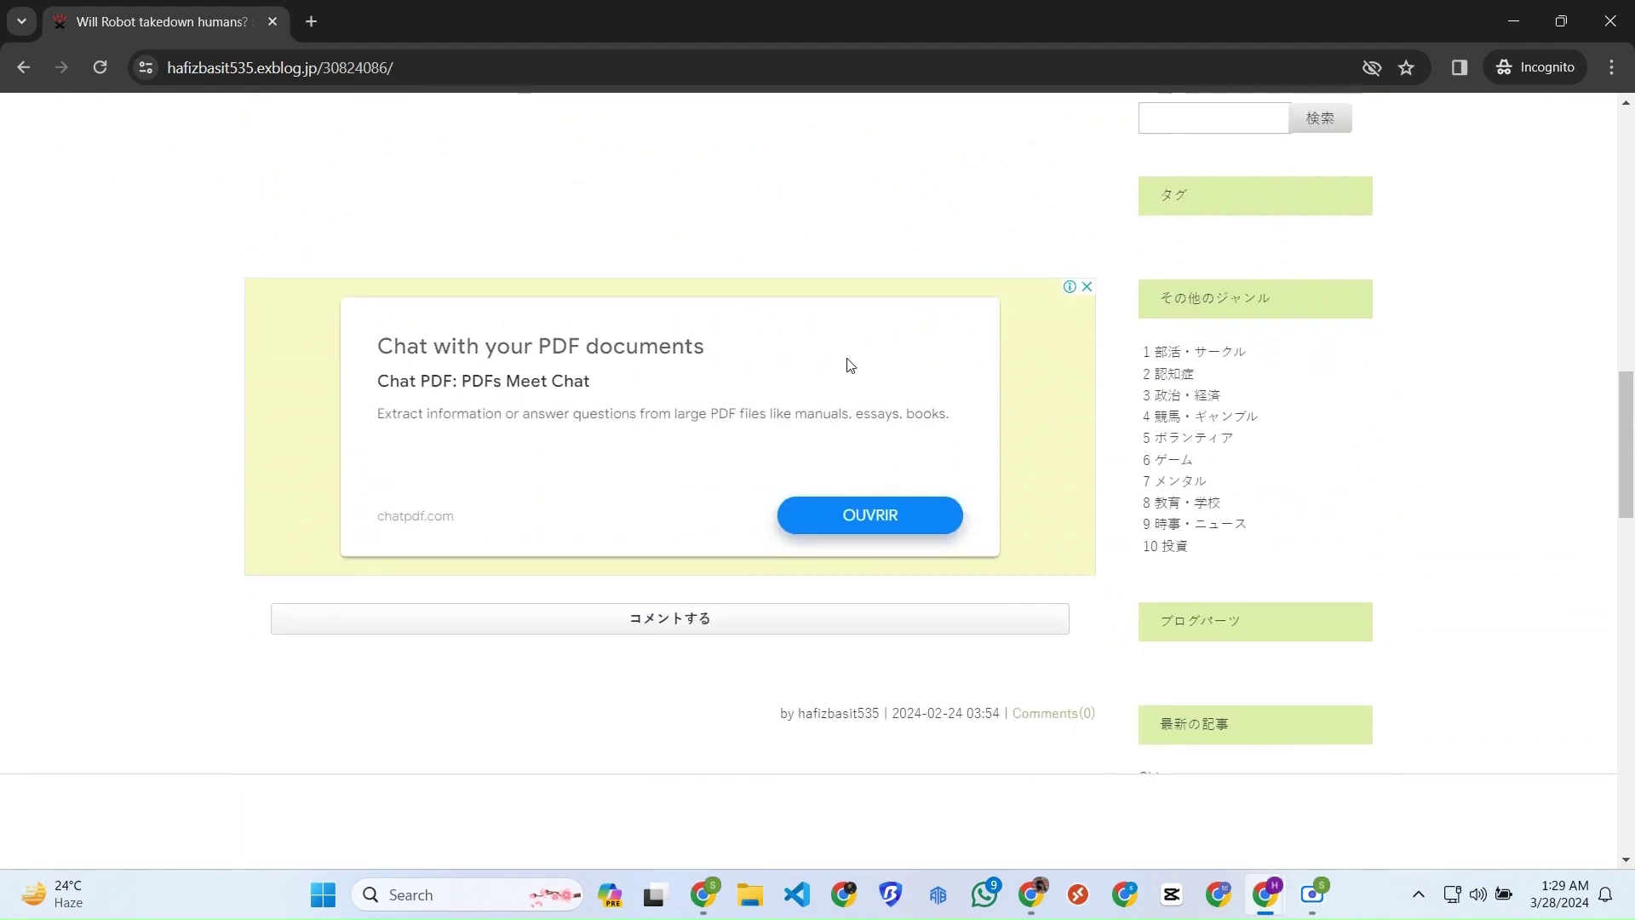